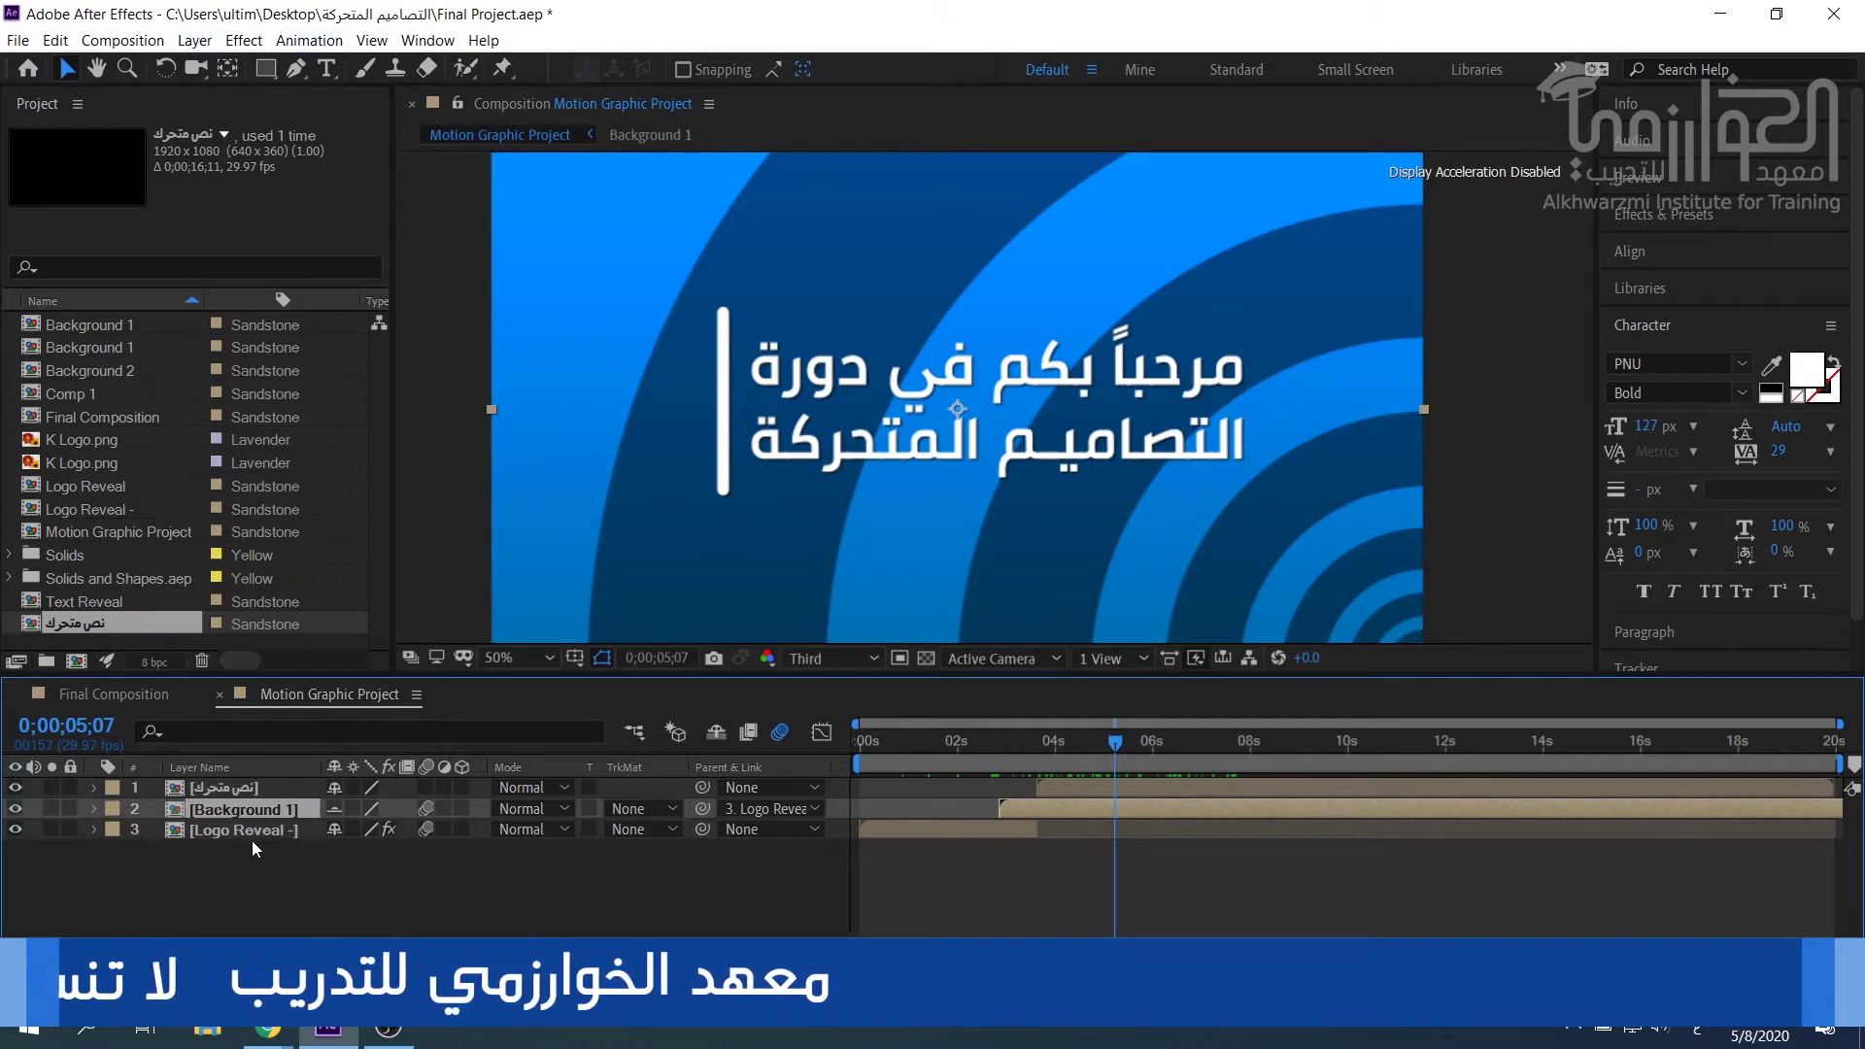
Create a black 1920 × 1080 px solid layer in the Motion Graphic Project composition.
{"action": "left_click", "coordinate": [194, 40]}
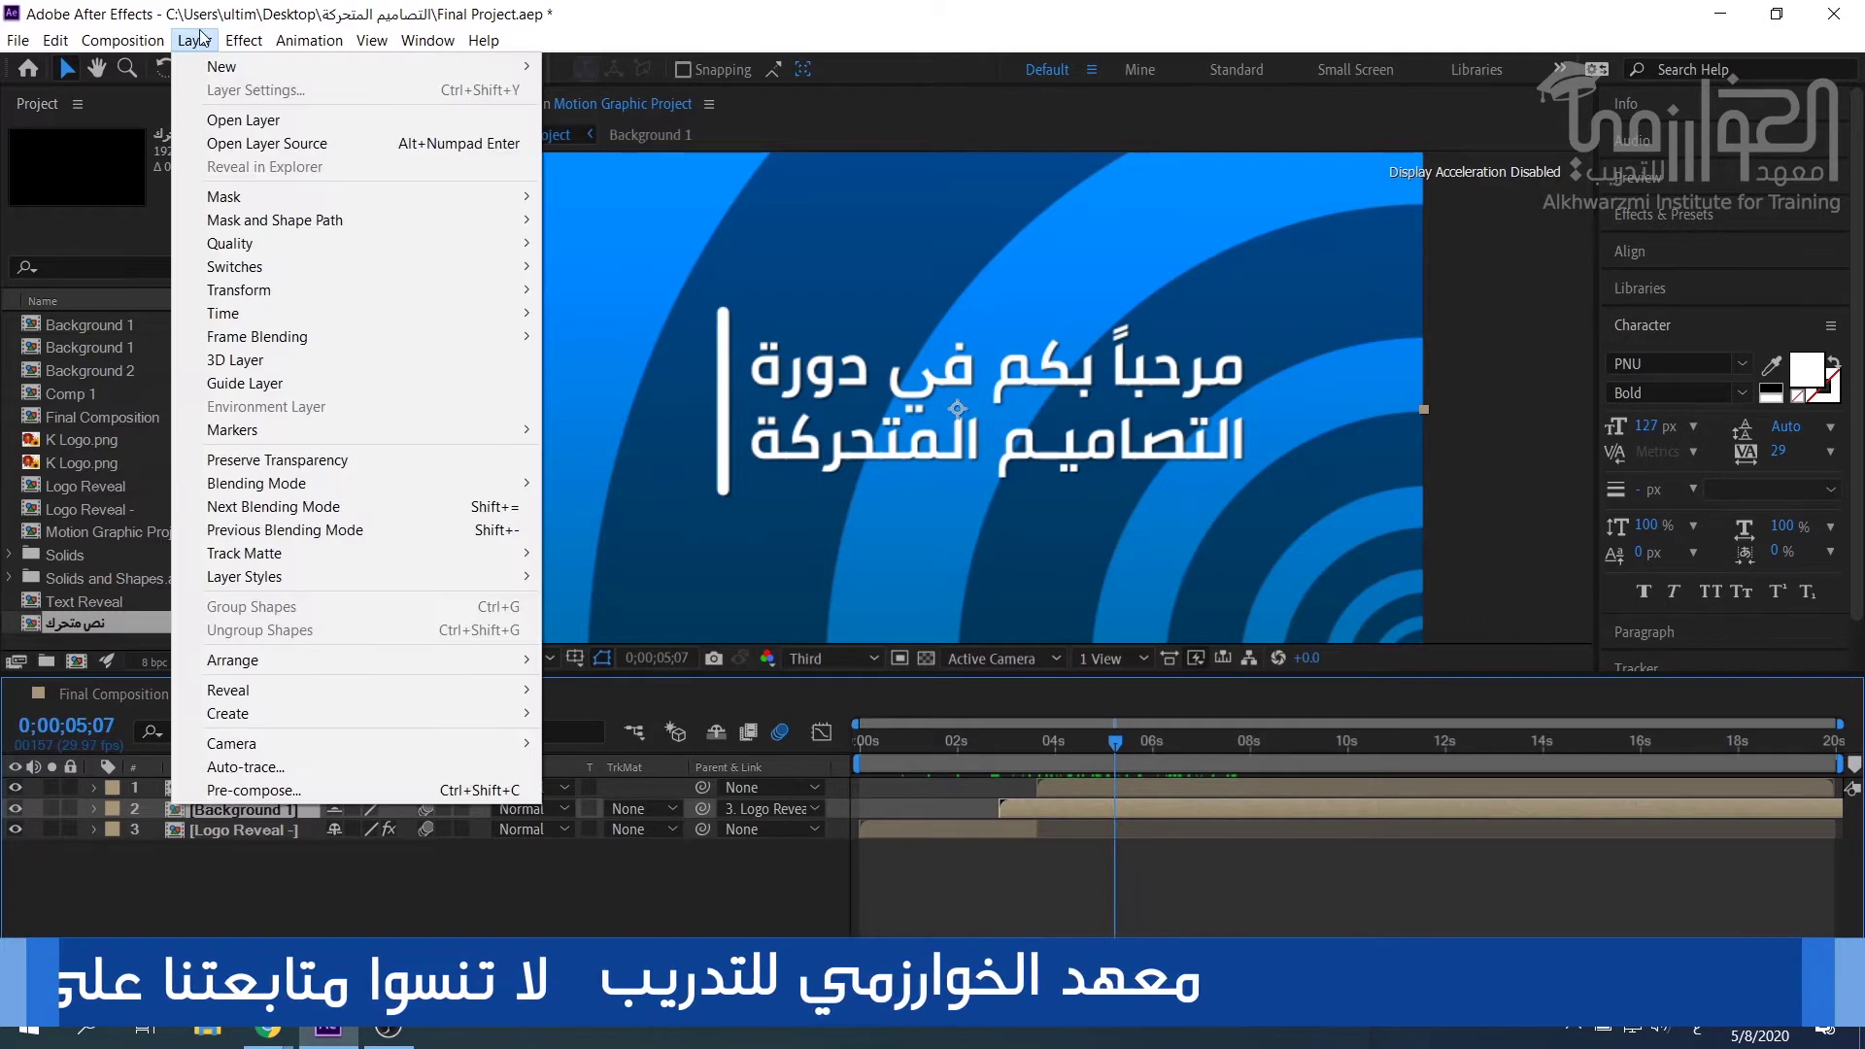
{"action": "mouse_move", "coordinate": [505, 66]}
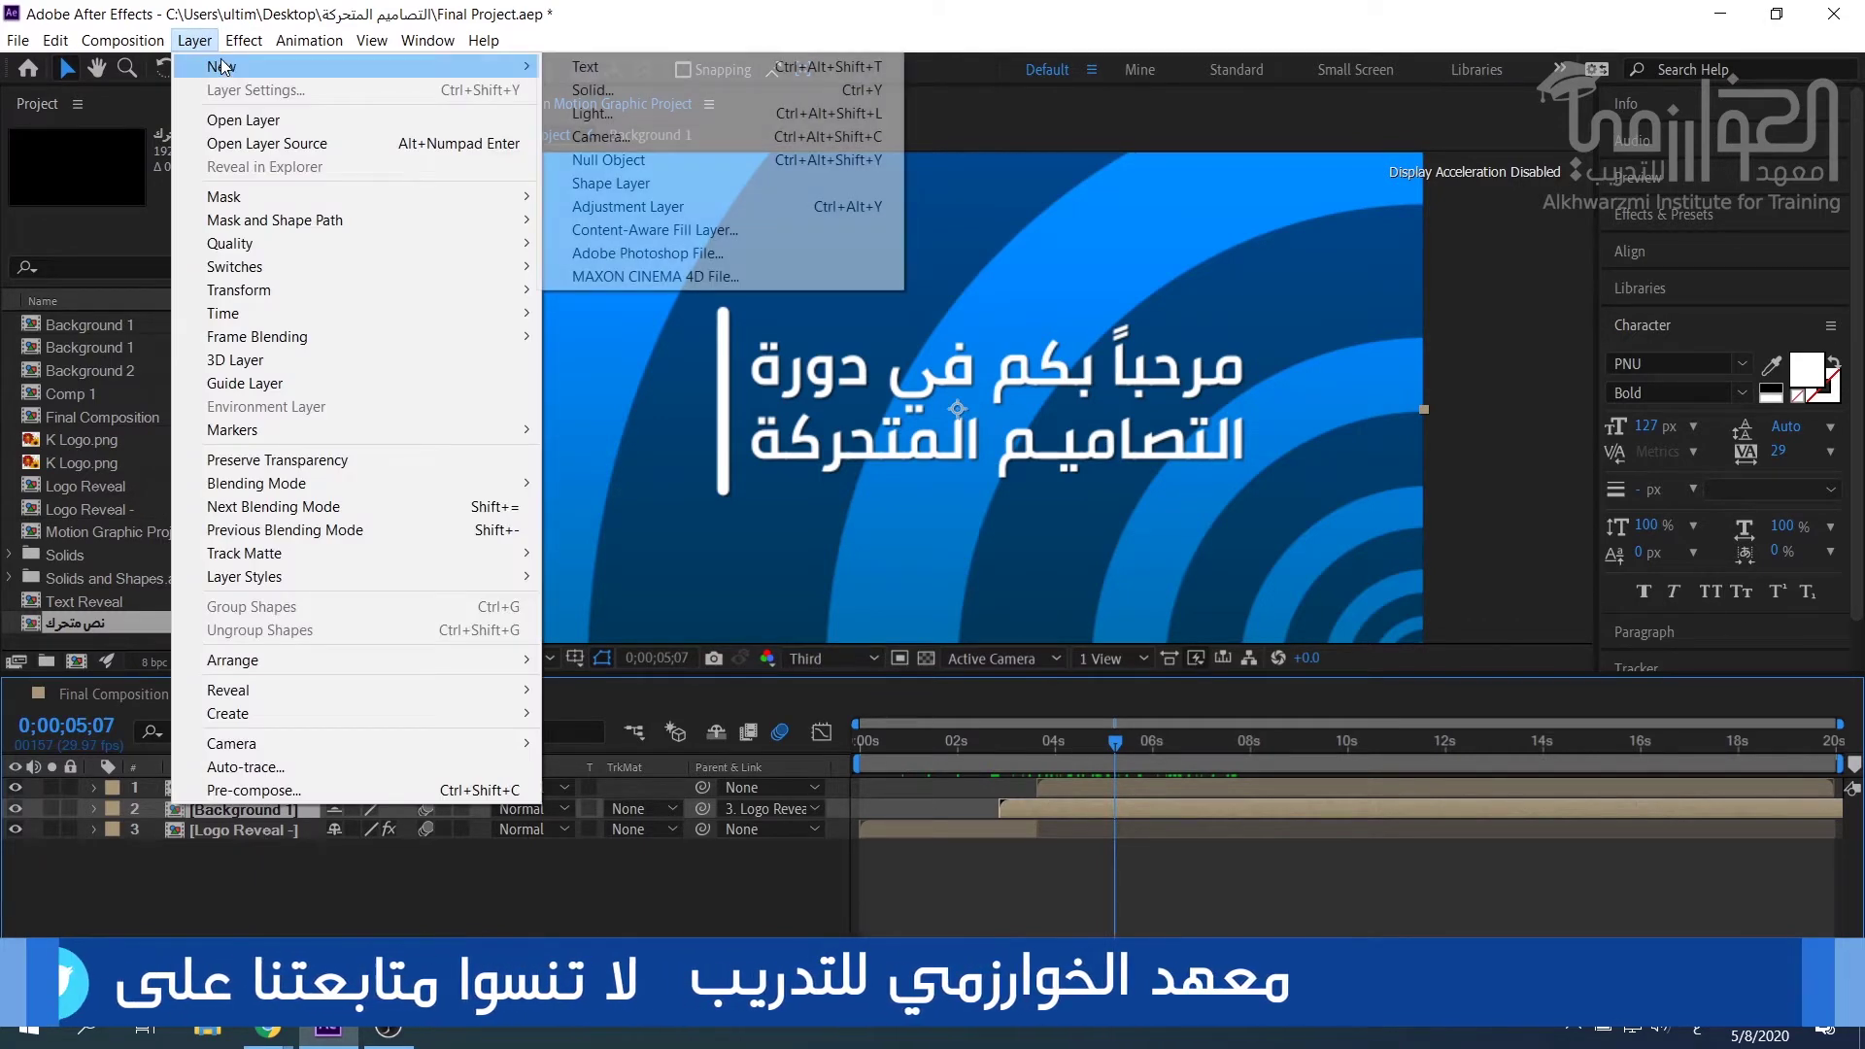
{"action": "left_click", "coordinate": [590, 88]}
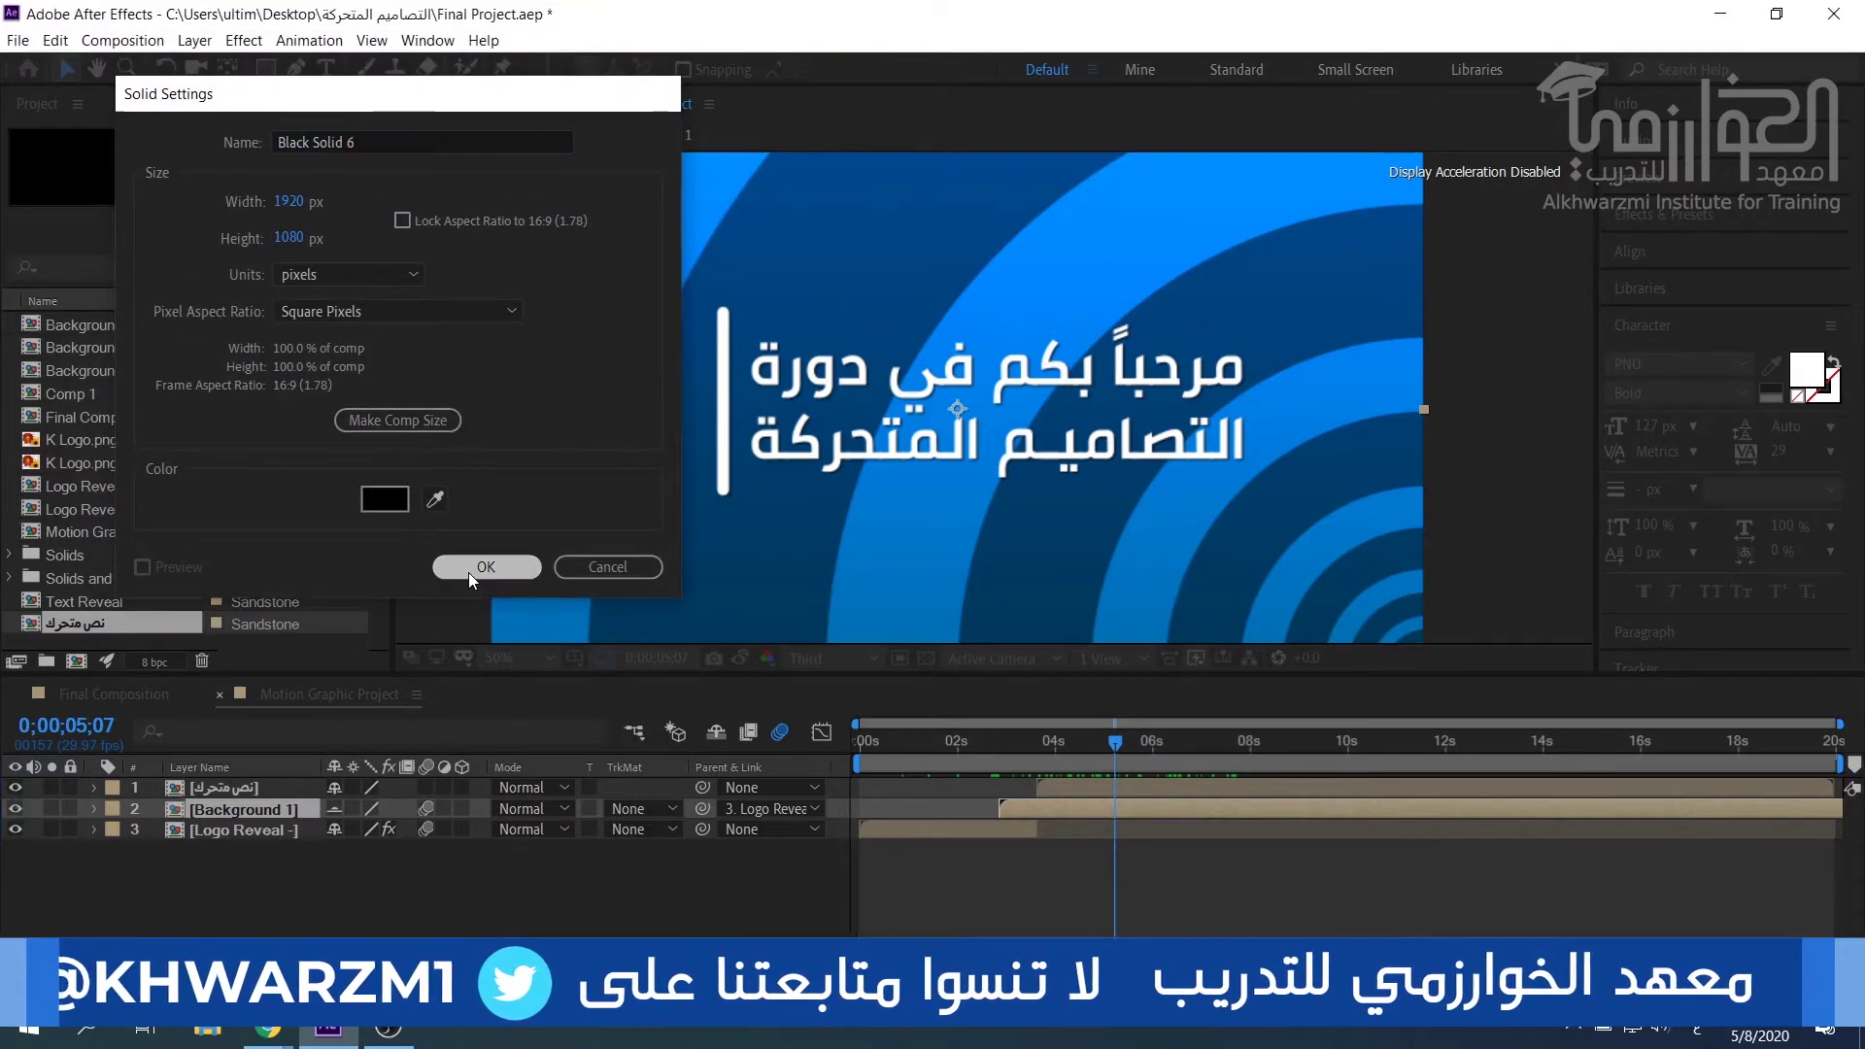
{"action": "left_click", "coordinate": [468, 571]}
{"action": "left_click_drag", "start_coordinate": [231, 802], "coordinate": [229, 783]}
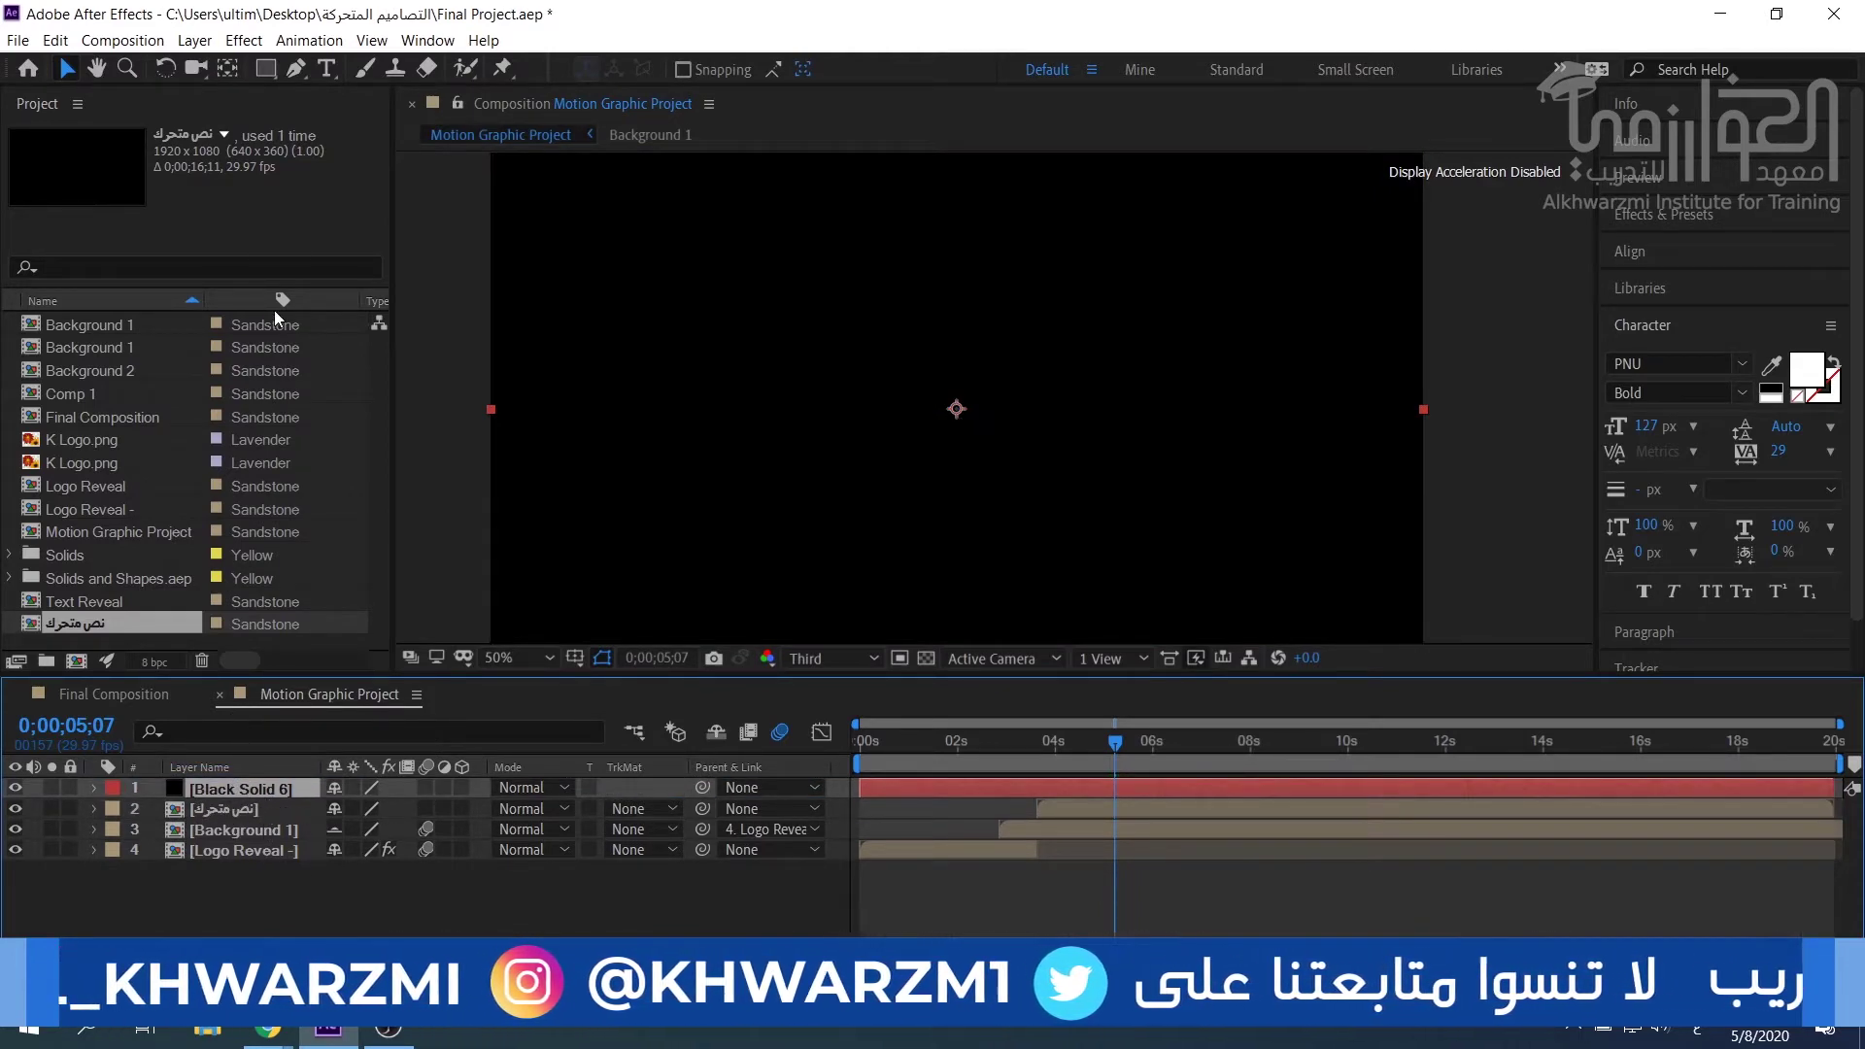
Activate the Rectangle tool, then check the striped background in Final Composition around 0;00;11;06 and return to Motion Graphic Project.
{"action": "left_click", "coordinate": [268, 69]}
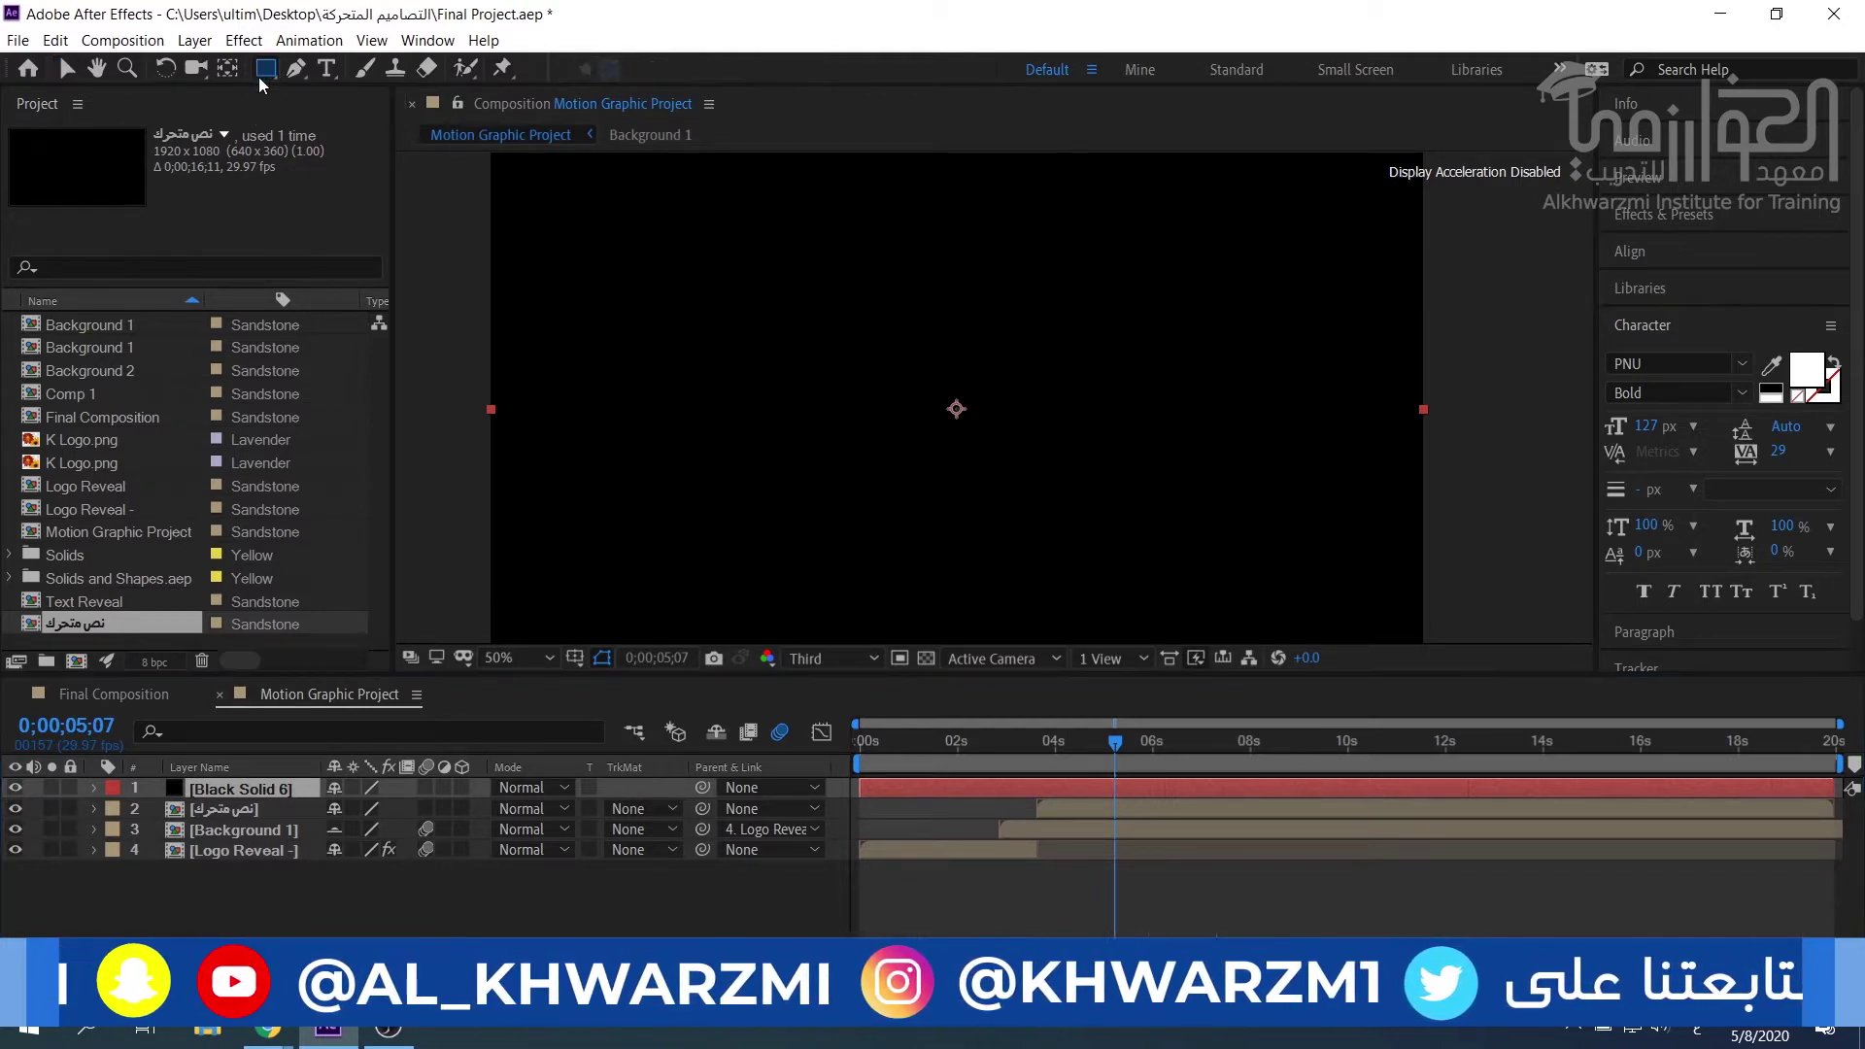
{"action": "left_click", "coordinate": [185, 698]}
{"action": "left_click_drag", "start_coordinate": [1355, 749], "coordinate": [1407, 750]}
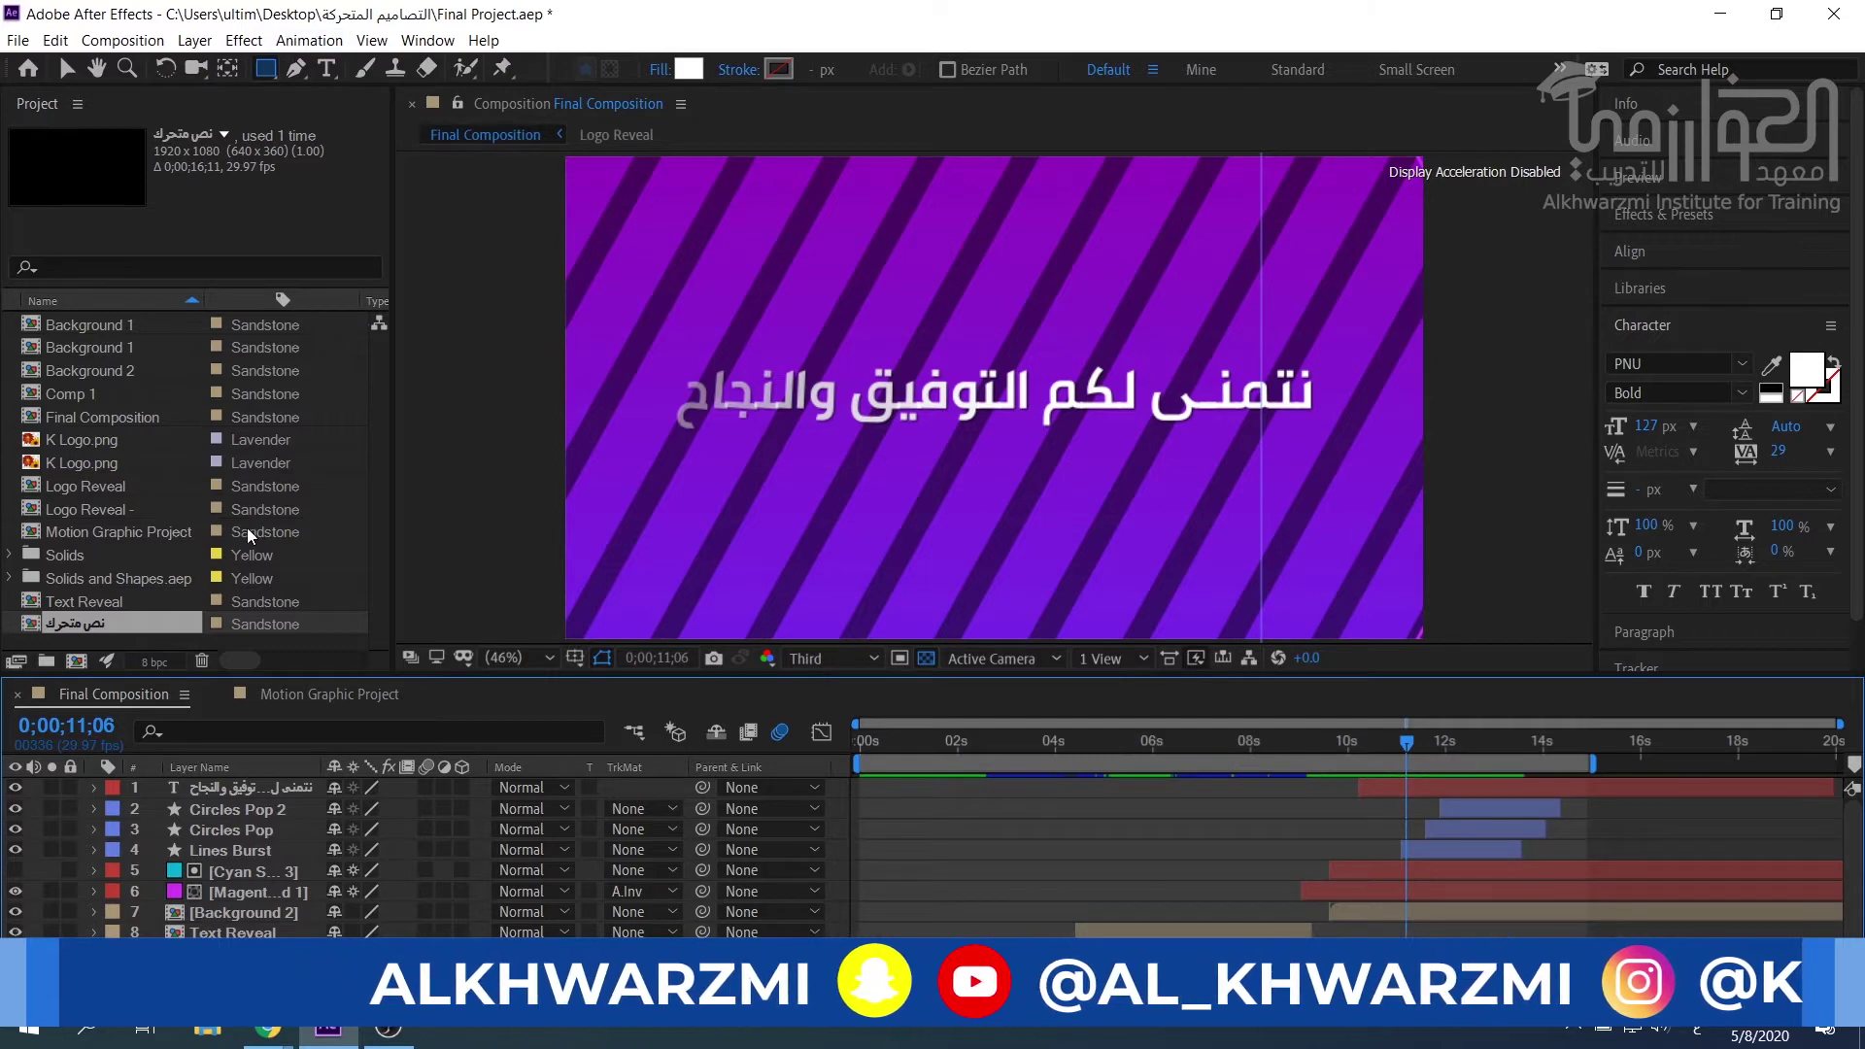
{"action": "left_click", "coordinate": [319, 695]}
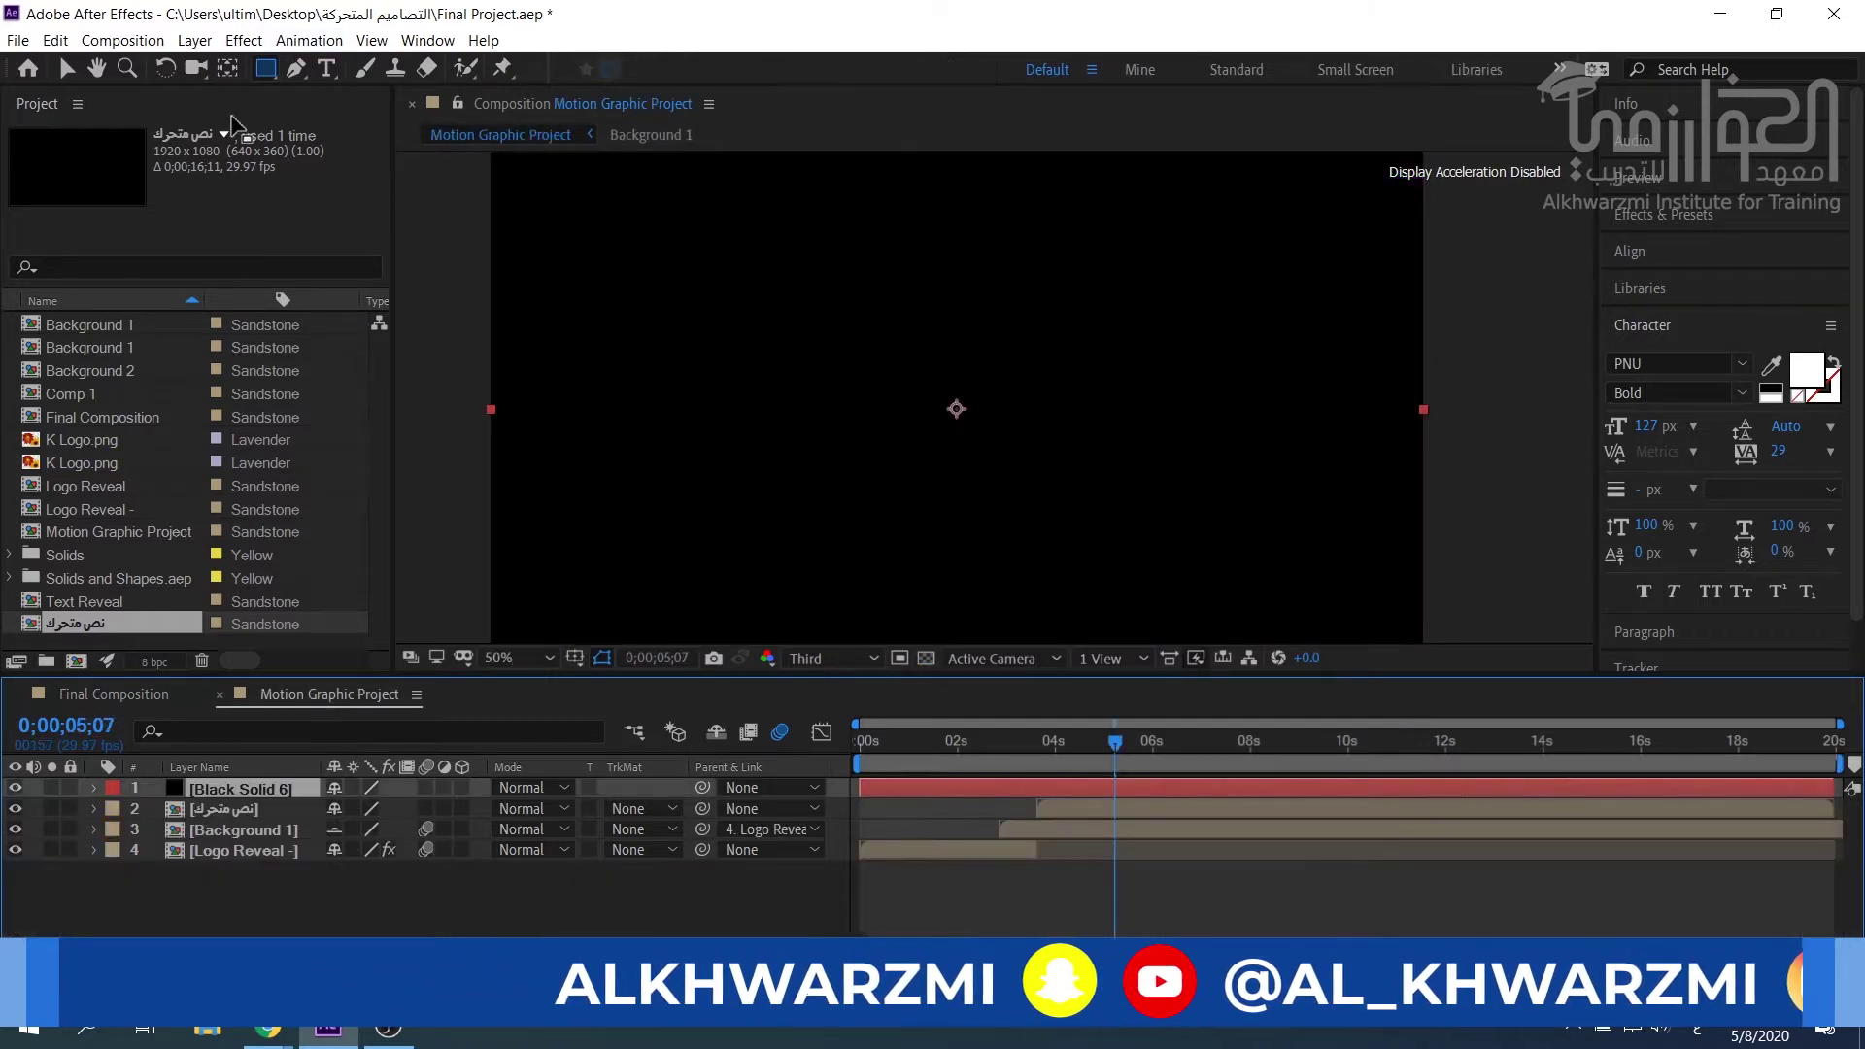
Draw a narrow white vertical rectangle near the frame's left edge as a new shape layer, extending past the frame's top and bottom.
{"action": "left_click", "coordinate": [531, 661]}
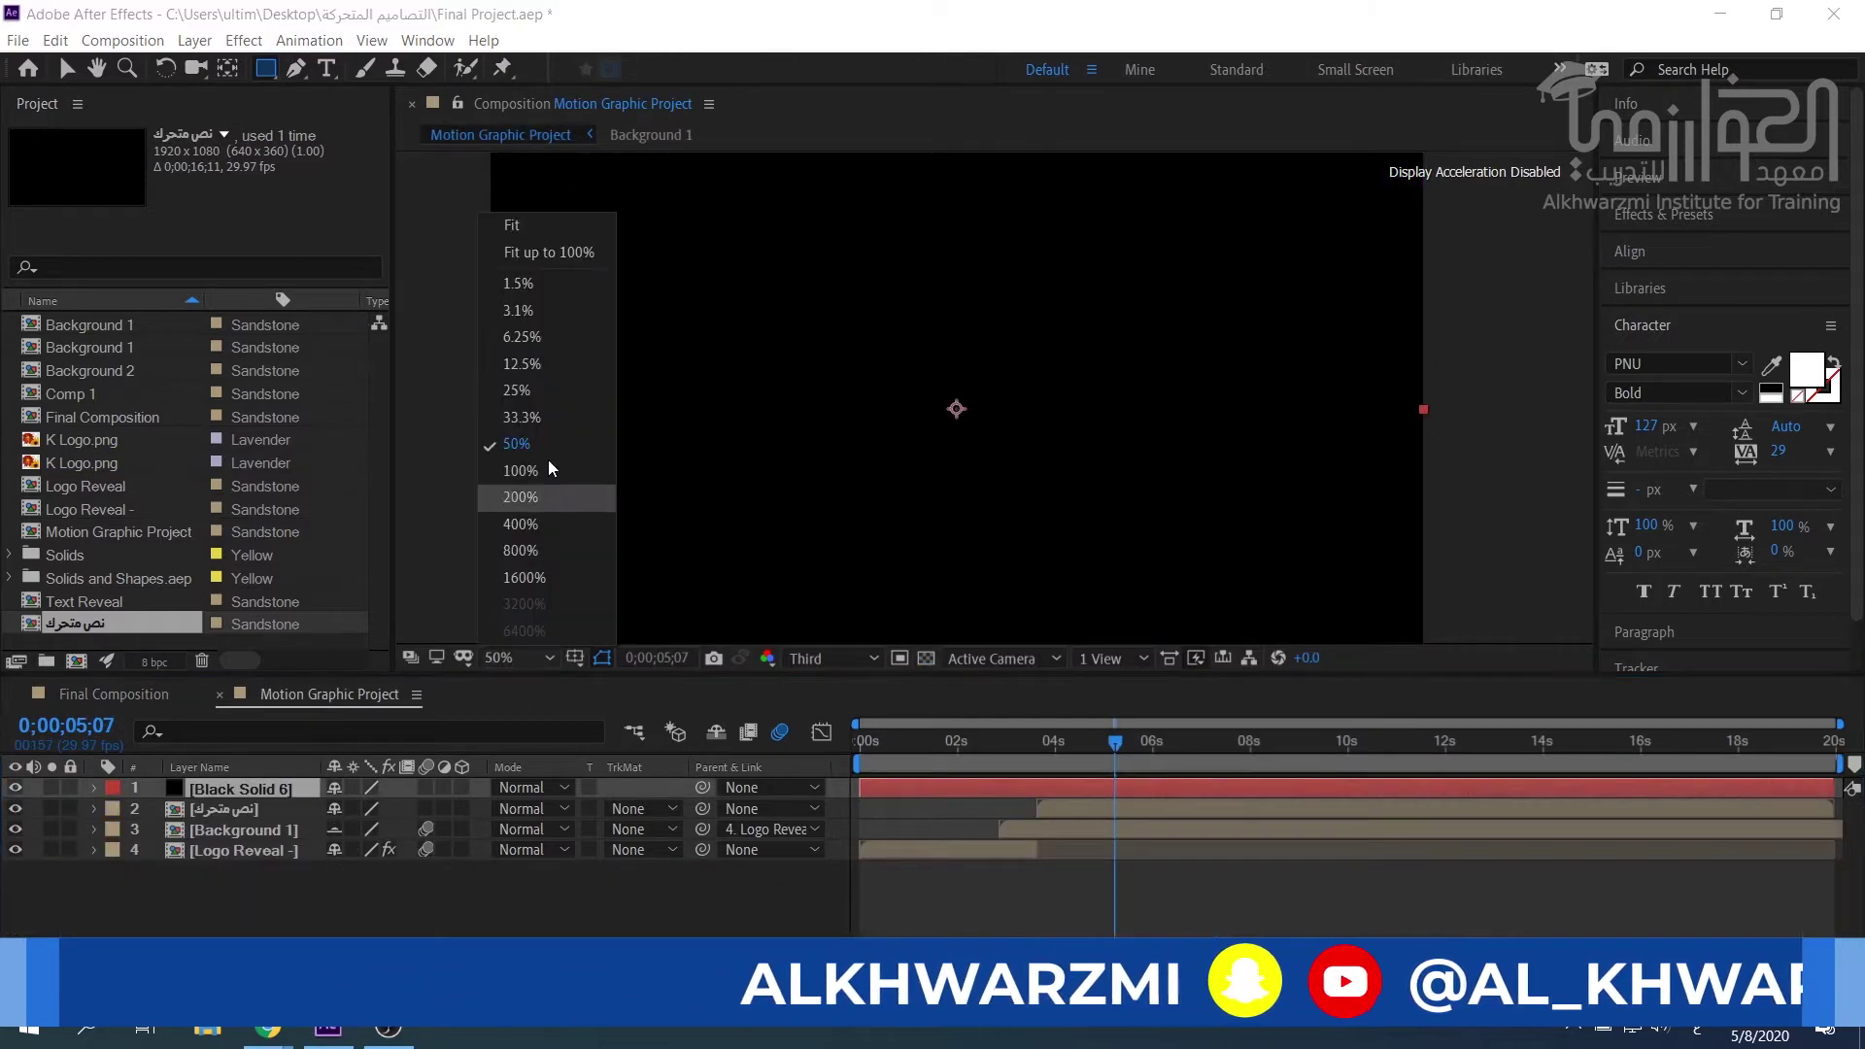
{"action": "left_click", "coordinate": [517, 390]}
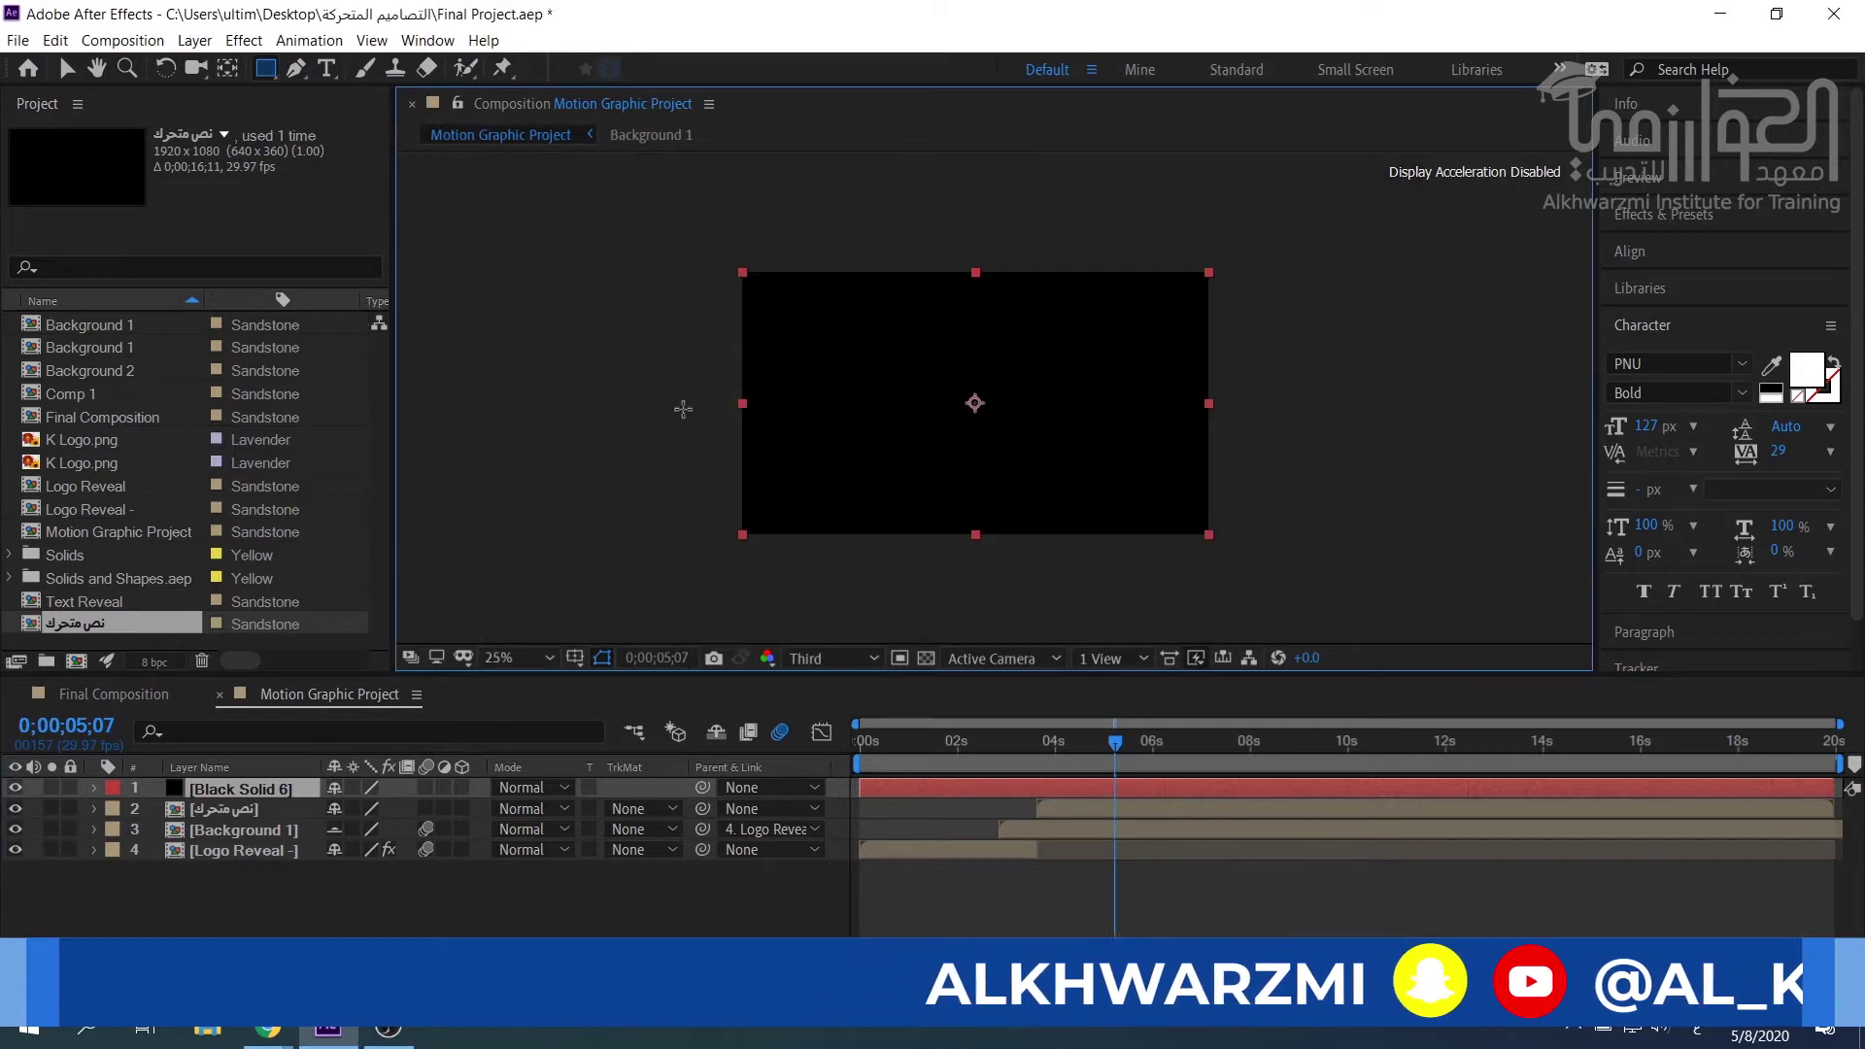
{"action": "left_click_drag", "start_coordinate": [759, 241], "coordinate": [778, 313]}
{"action": "key", "text": "Delete"}
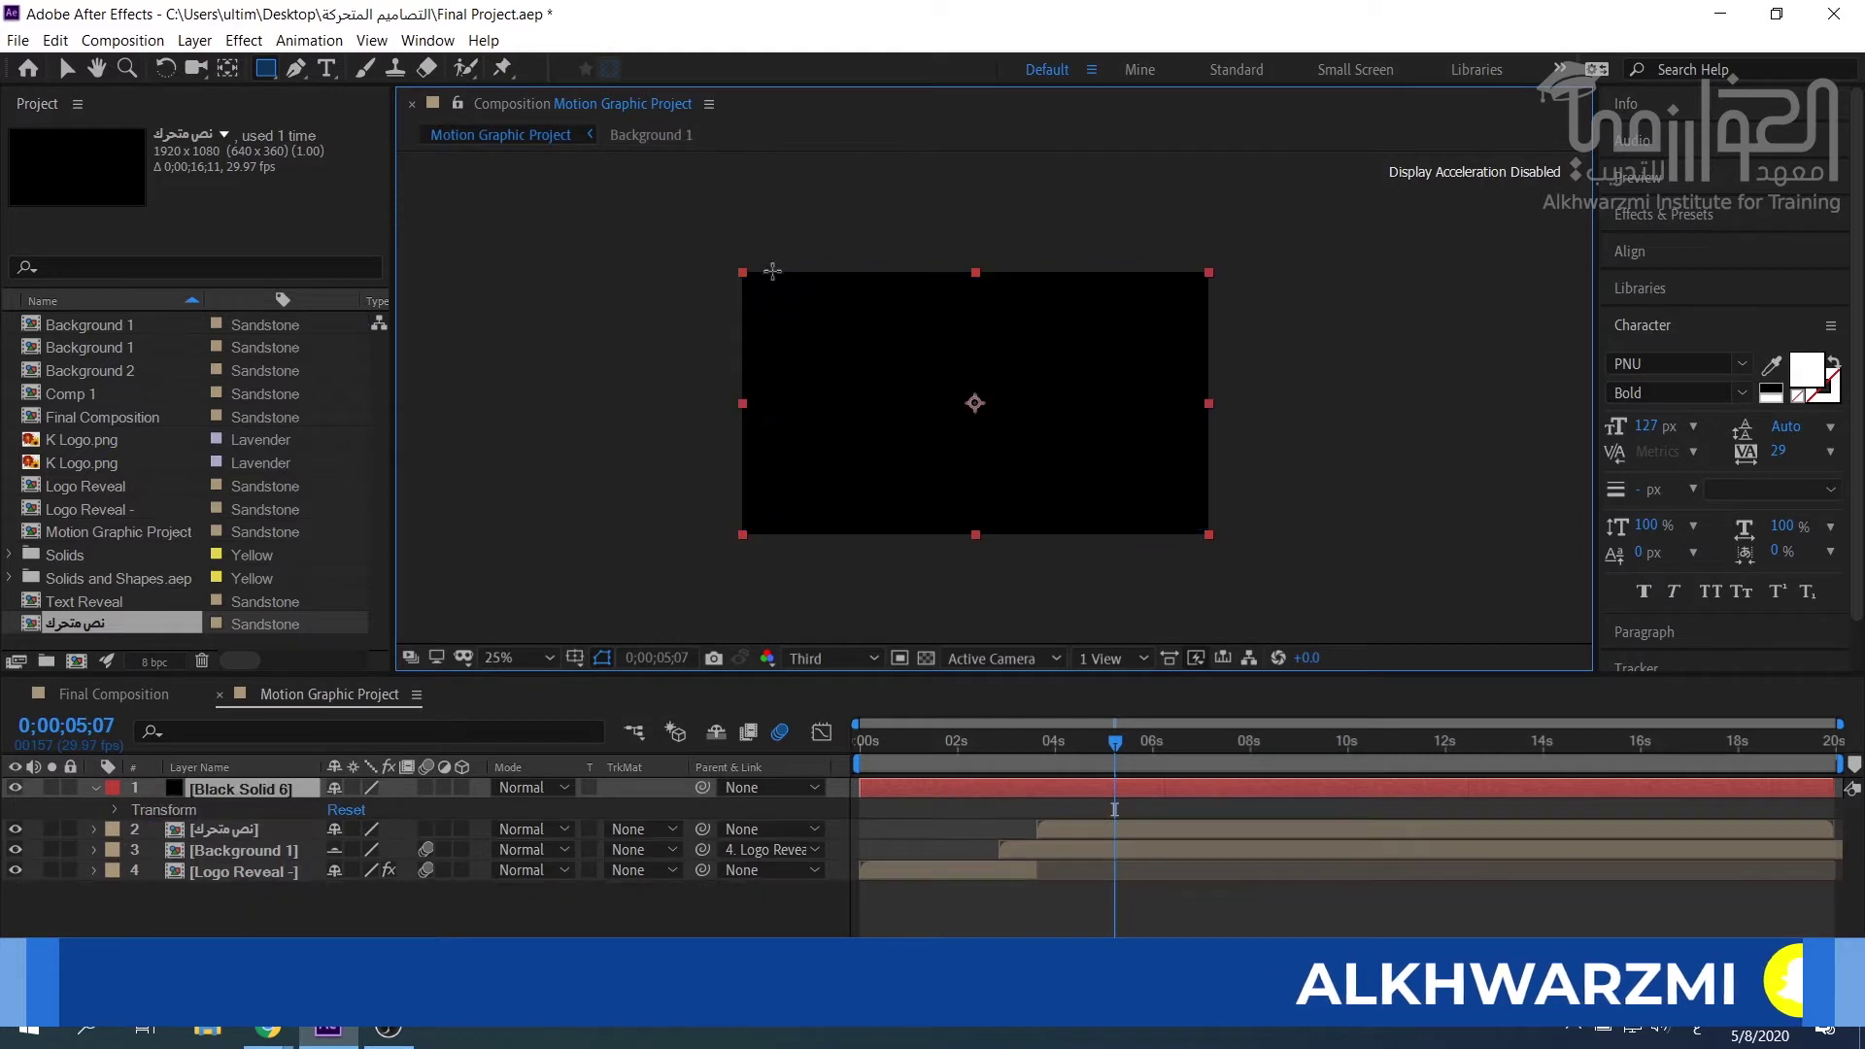
{"action": "left_click", "coordinate": [241, 809]}
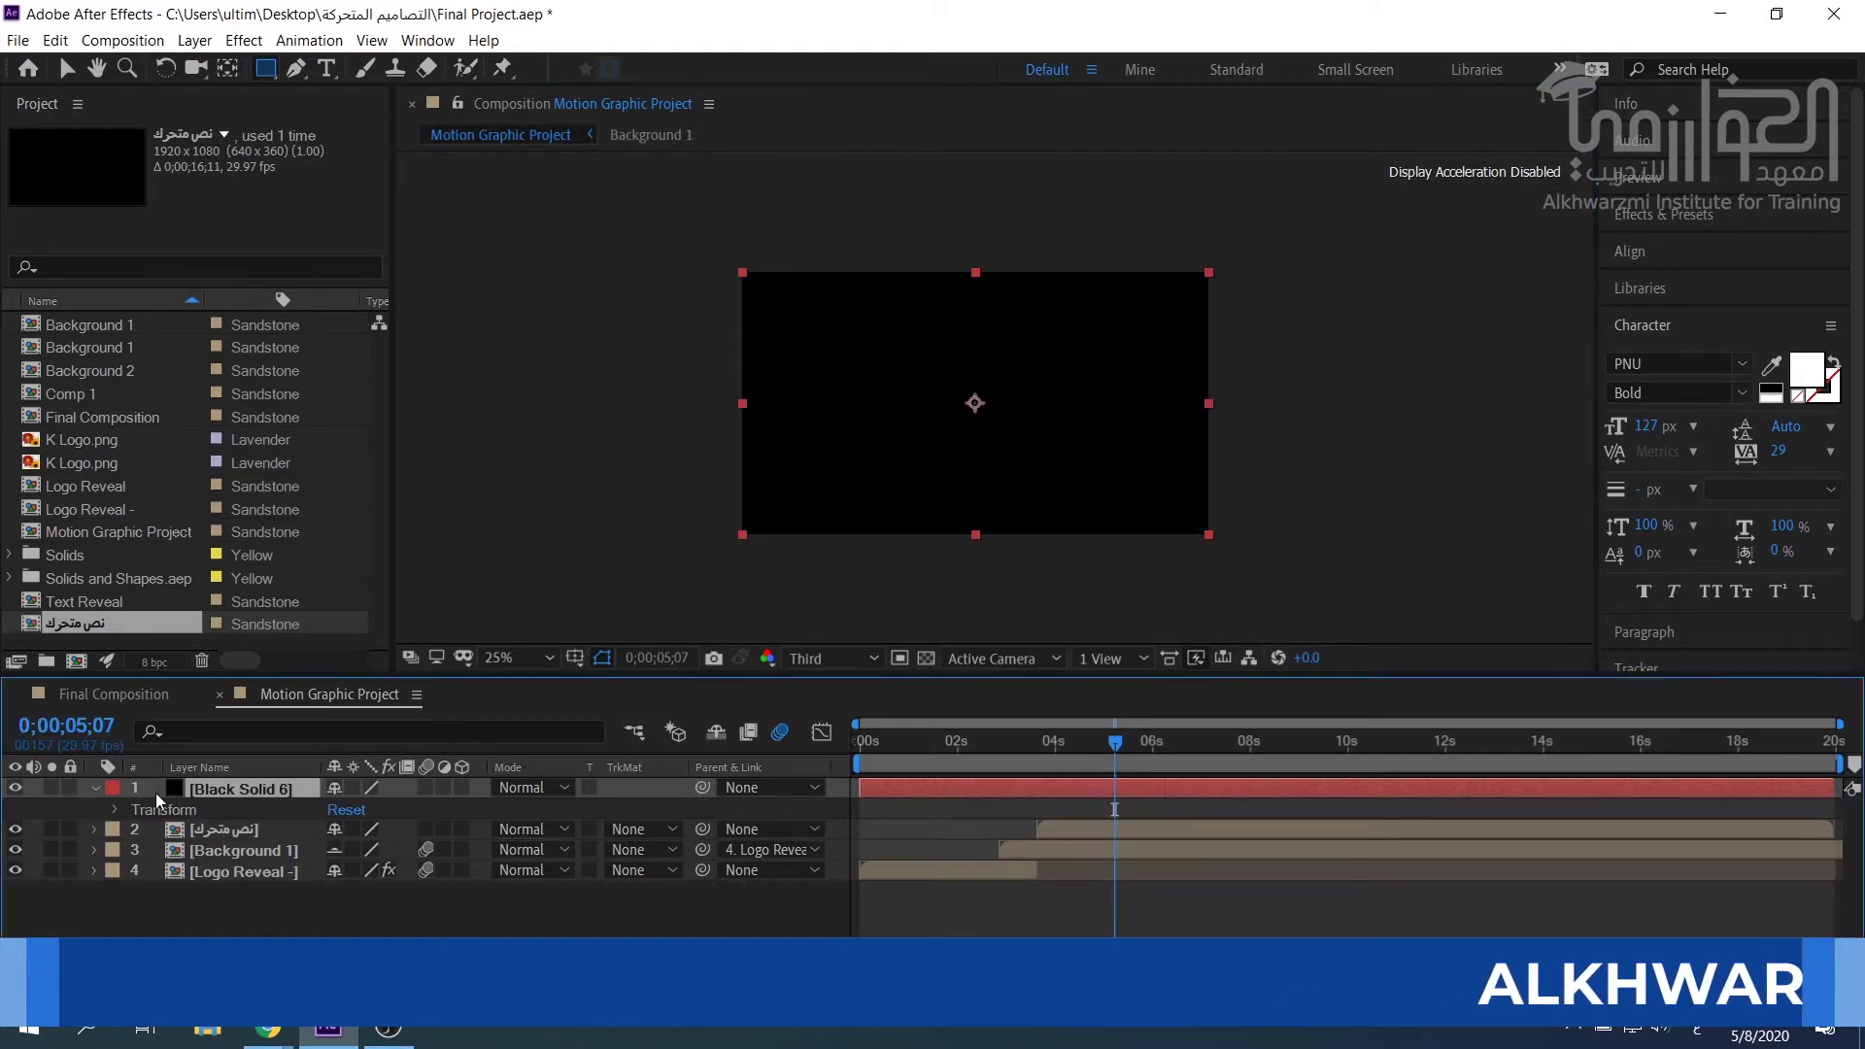
{"action": "left_click", "coordinate": [254, 911]}
{"action": "left_click_drag", "start_coordinate": [764, 255], "coordinate": [793, 574]}
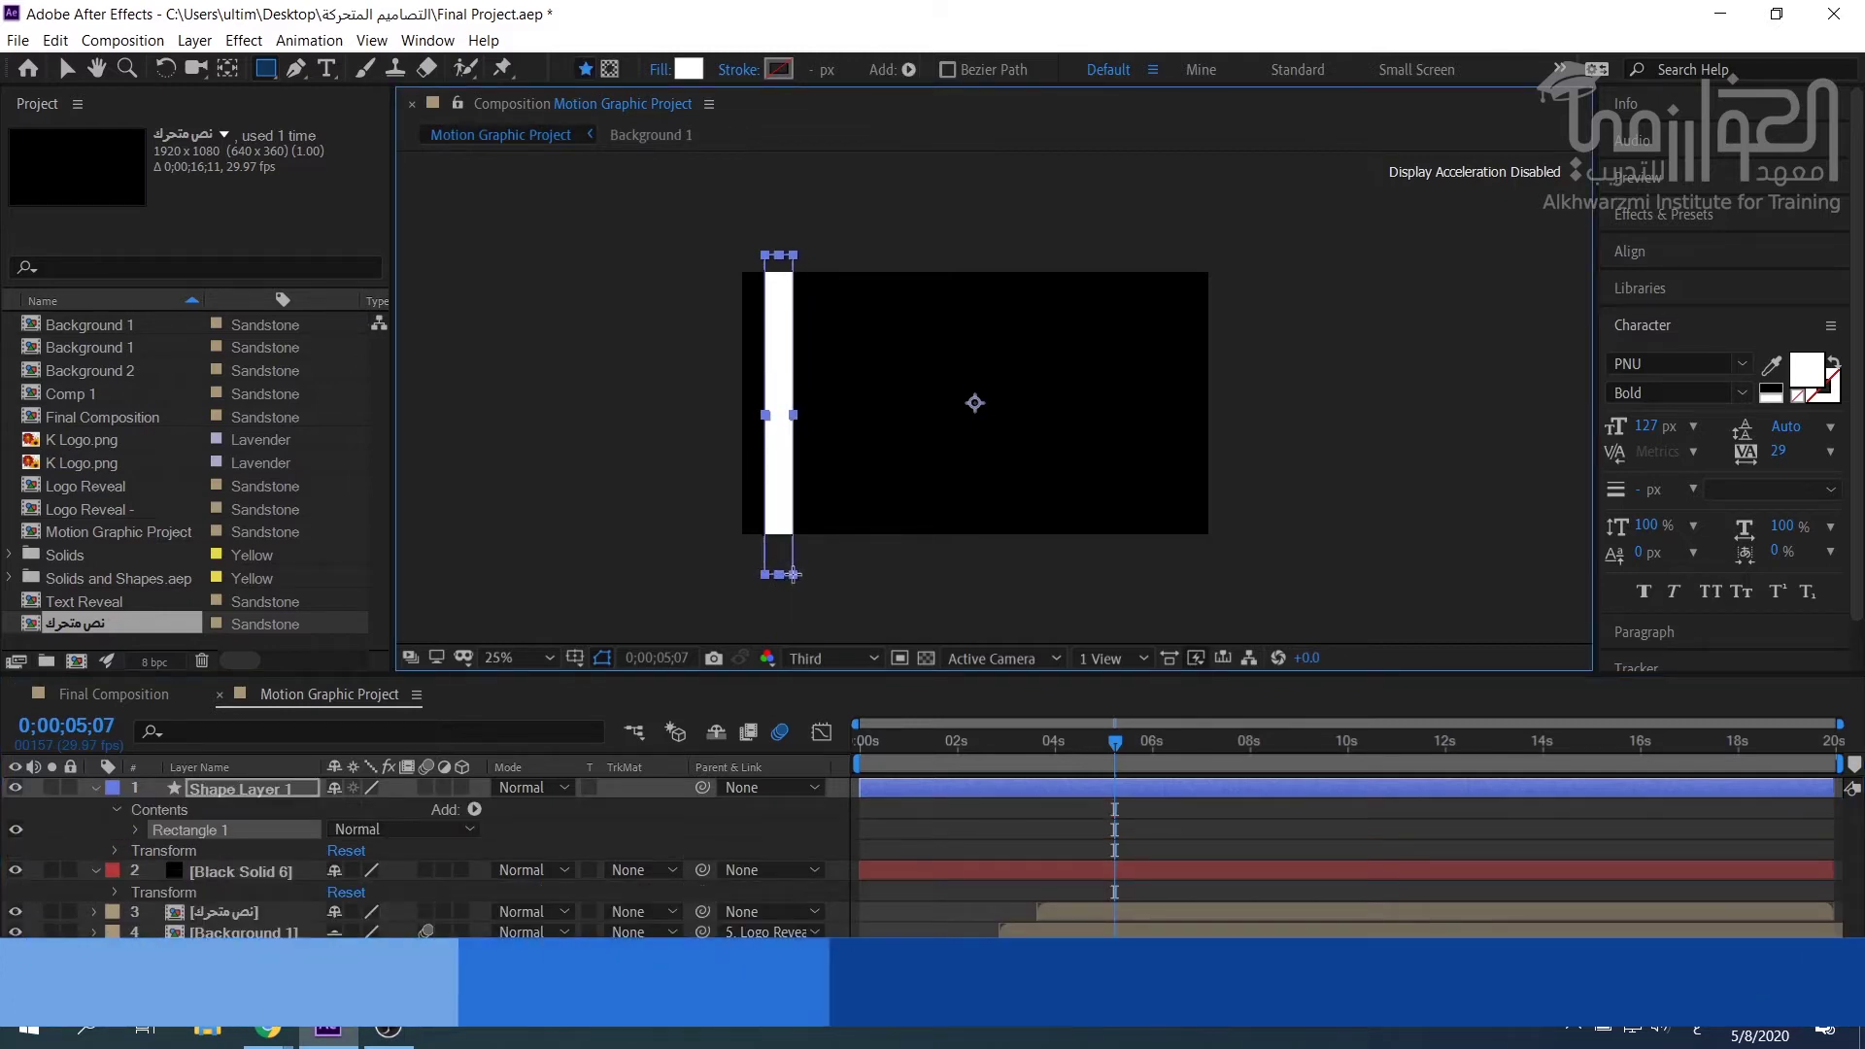
{"action": "key", "text": "v"}
Add a Repeater to Rectangle 1 in the shape layer.
{"action": "left_click", "coordinate": [187, 830]}
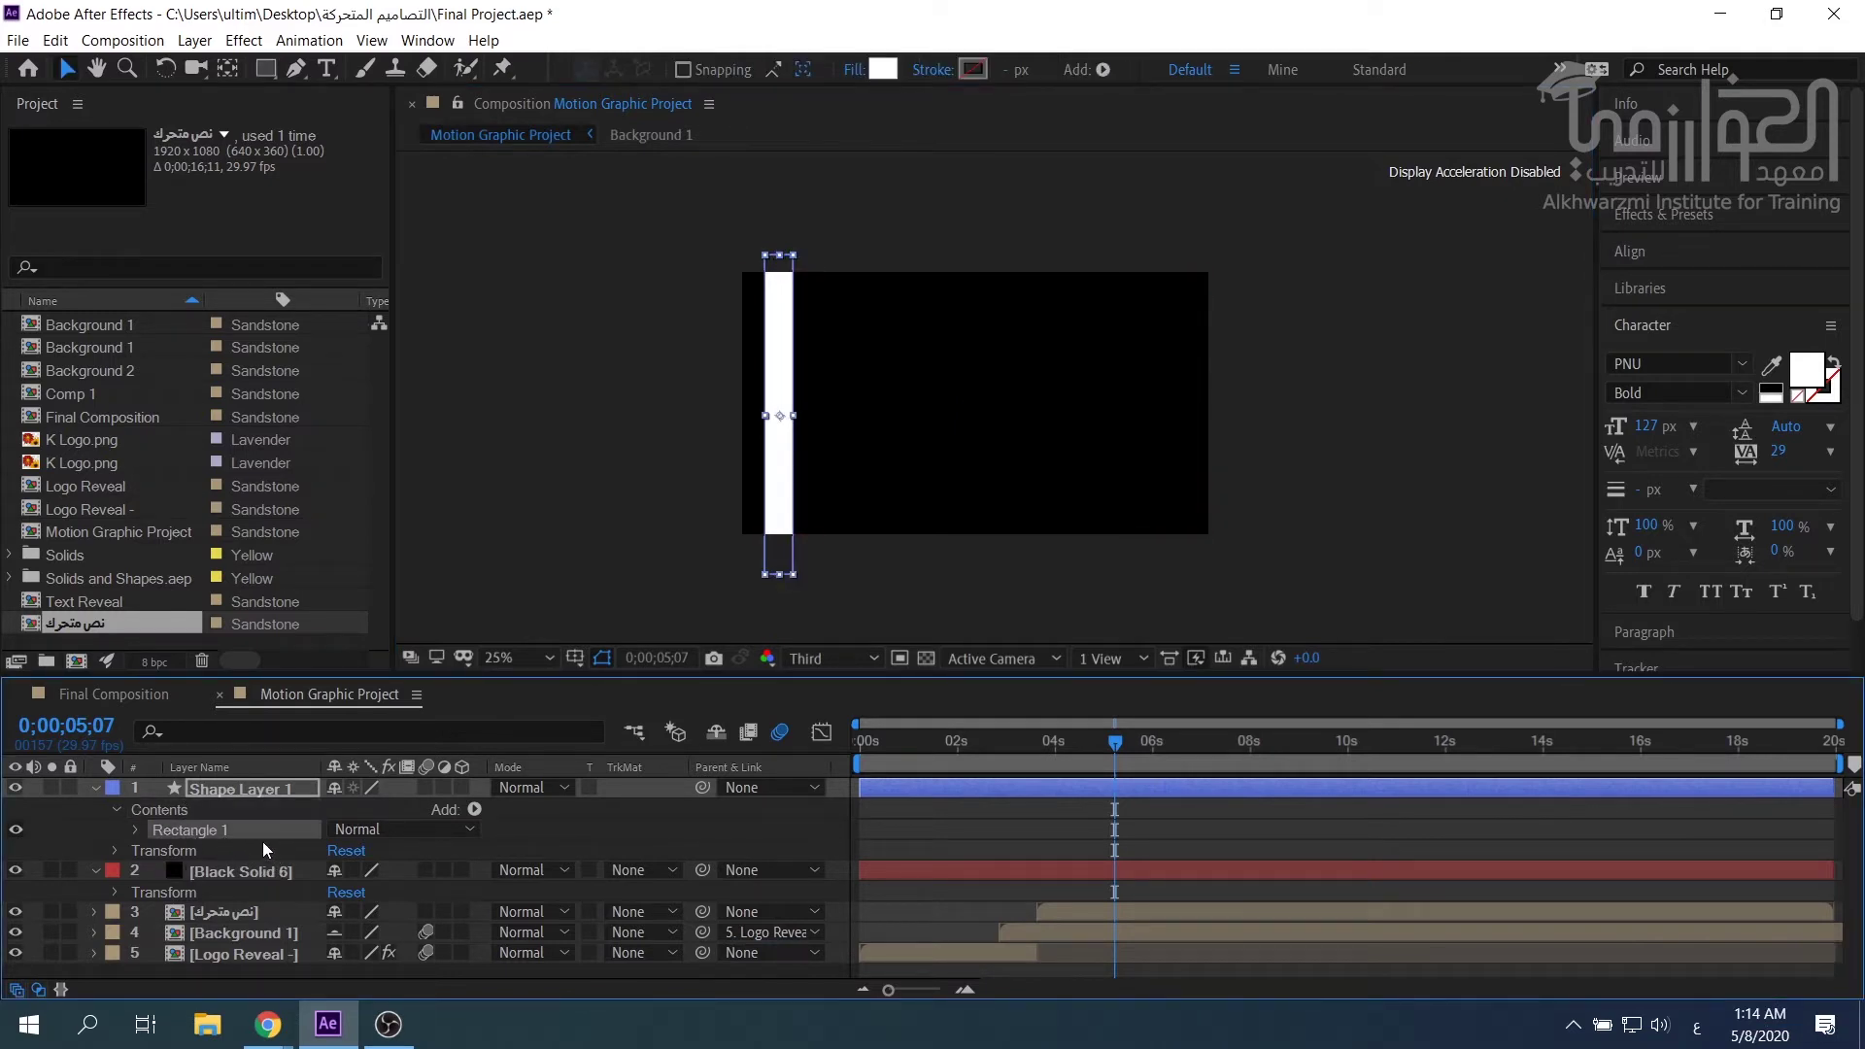
{"action": "left_click", "coordinate": [474, 810]}
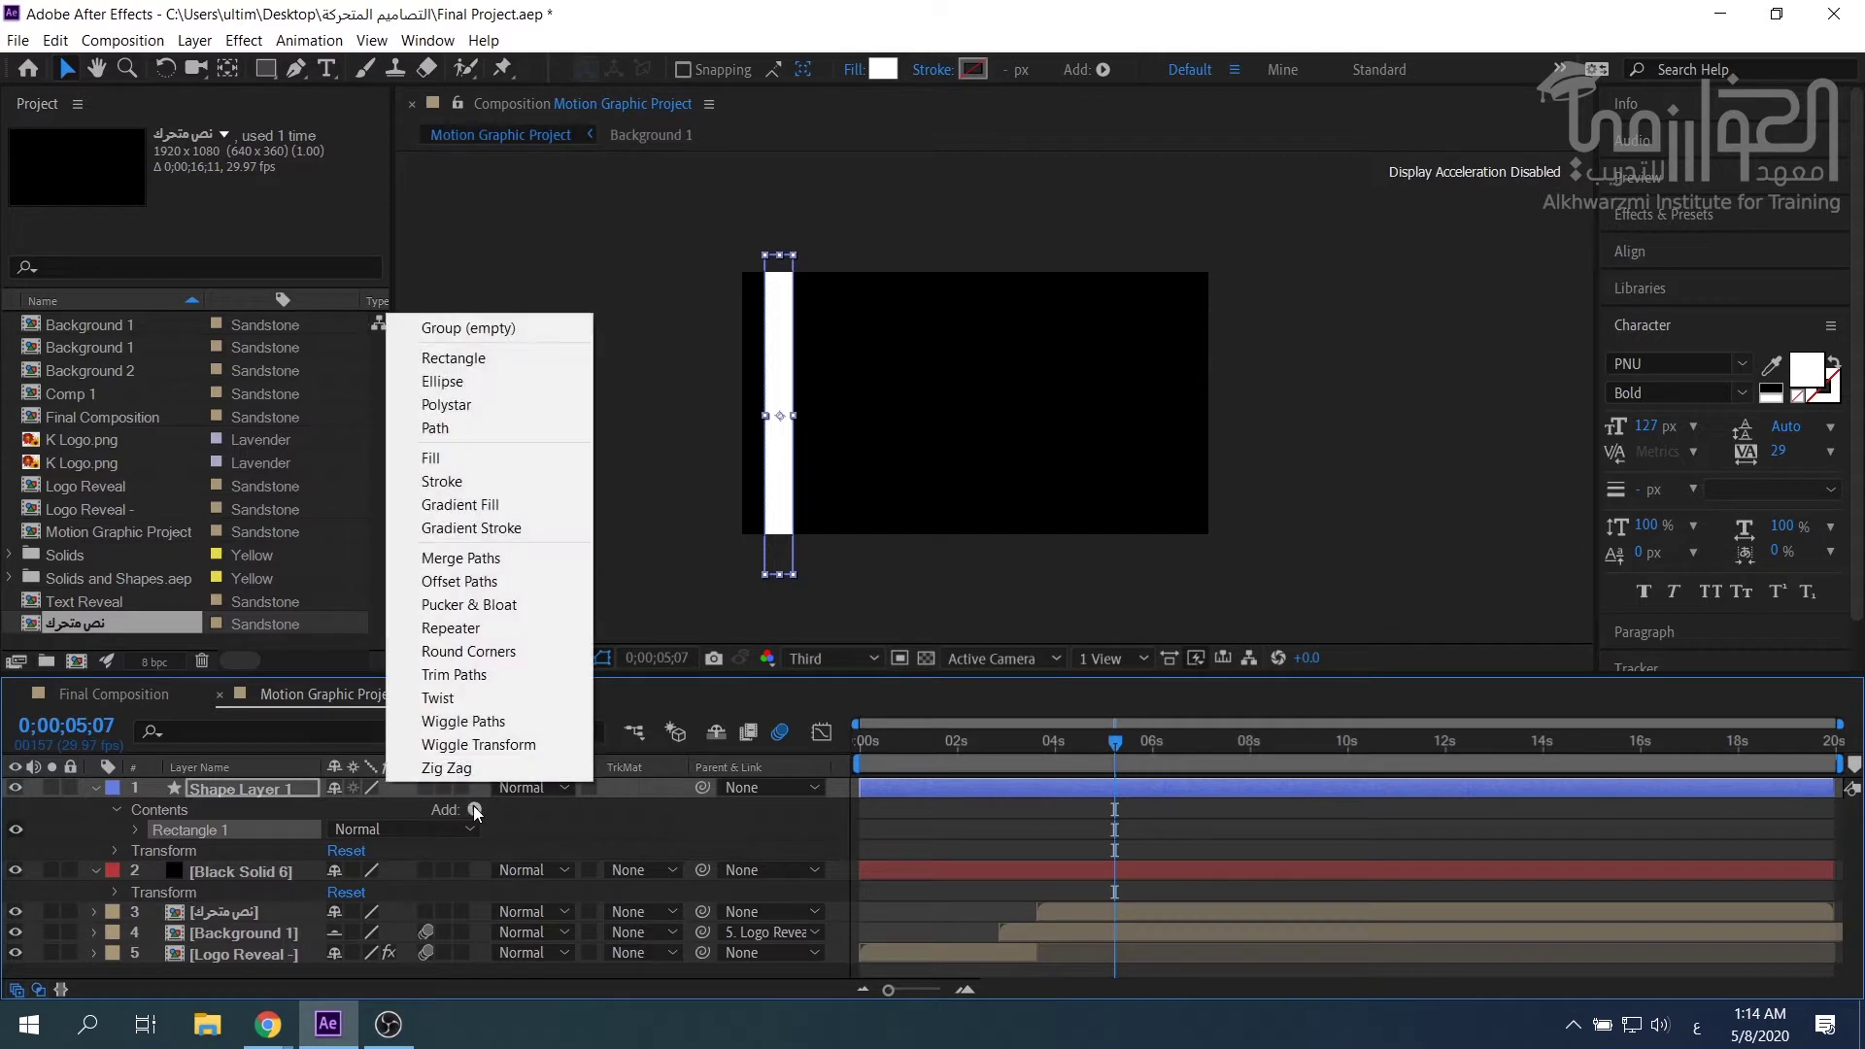
{"action": "left_click", "coordinate": [449, 629]}
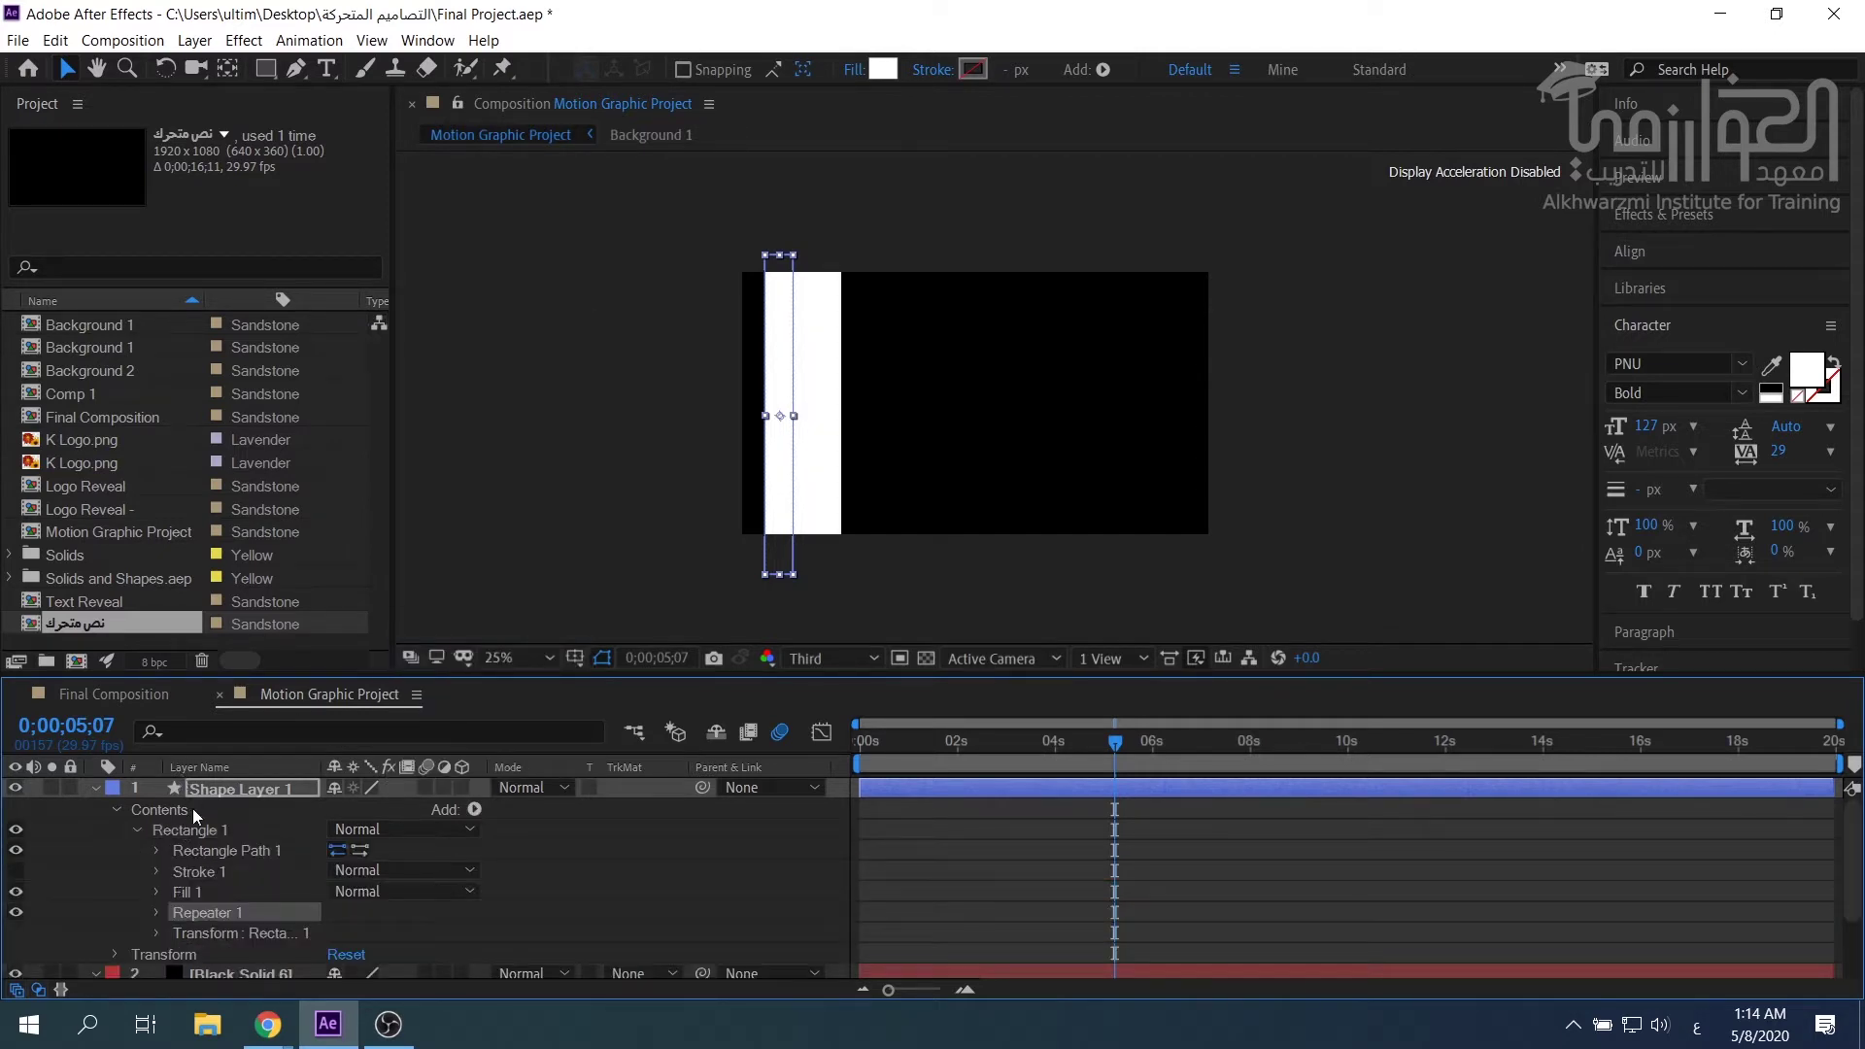
Space the repeater's copies with a horizontal position of 172 and set the number of copies to 300.
{"action": "left_click", "coordinate": [155, 913]}
{"action": "scroll", "coordinate": [218, 882], "scroll_direction": "down", "scroll_amount": 3}
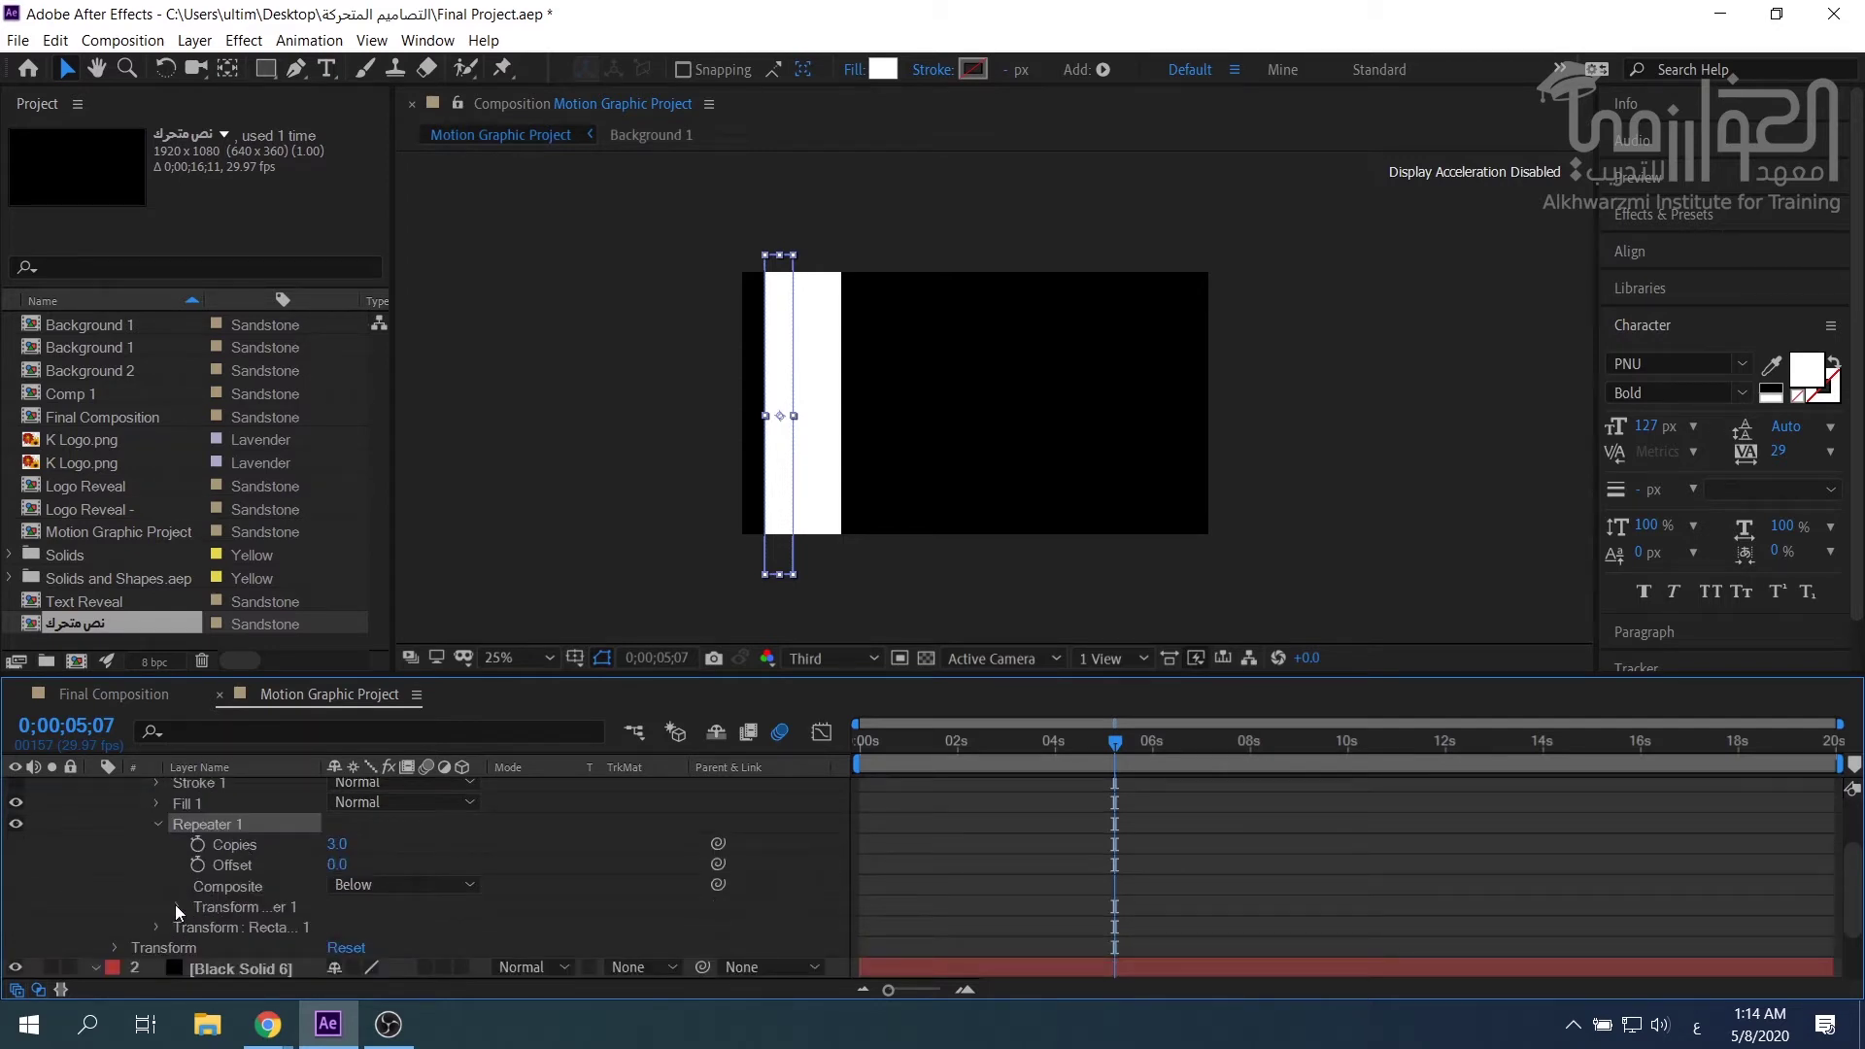
{"action": "left_click", "coordinate": [177, 906]}
{"action": "scroll", "coordinate": [177, 902], "scroll_direction": "down", "scroll_amount": 3}
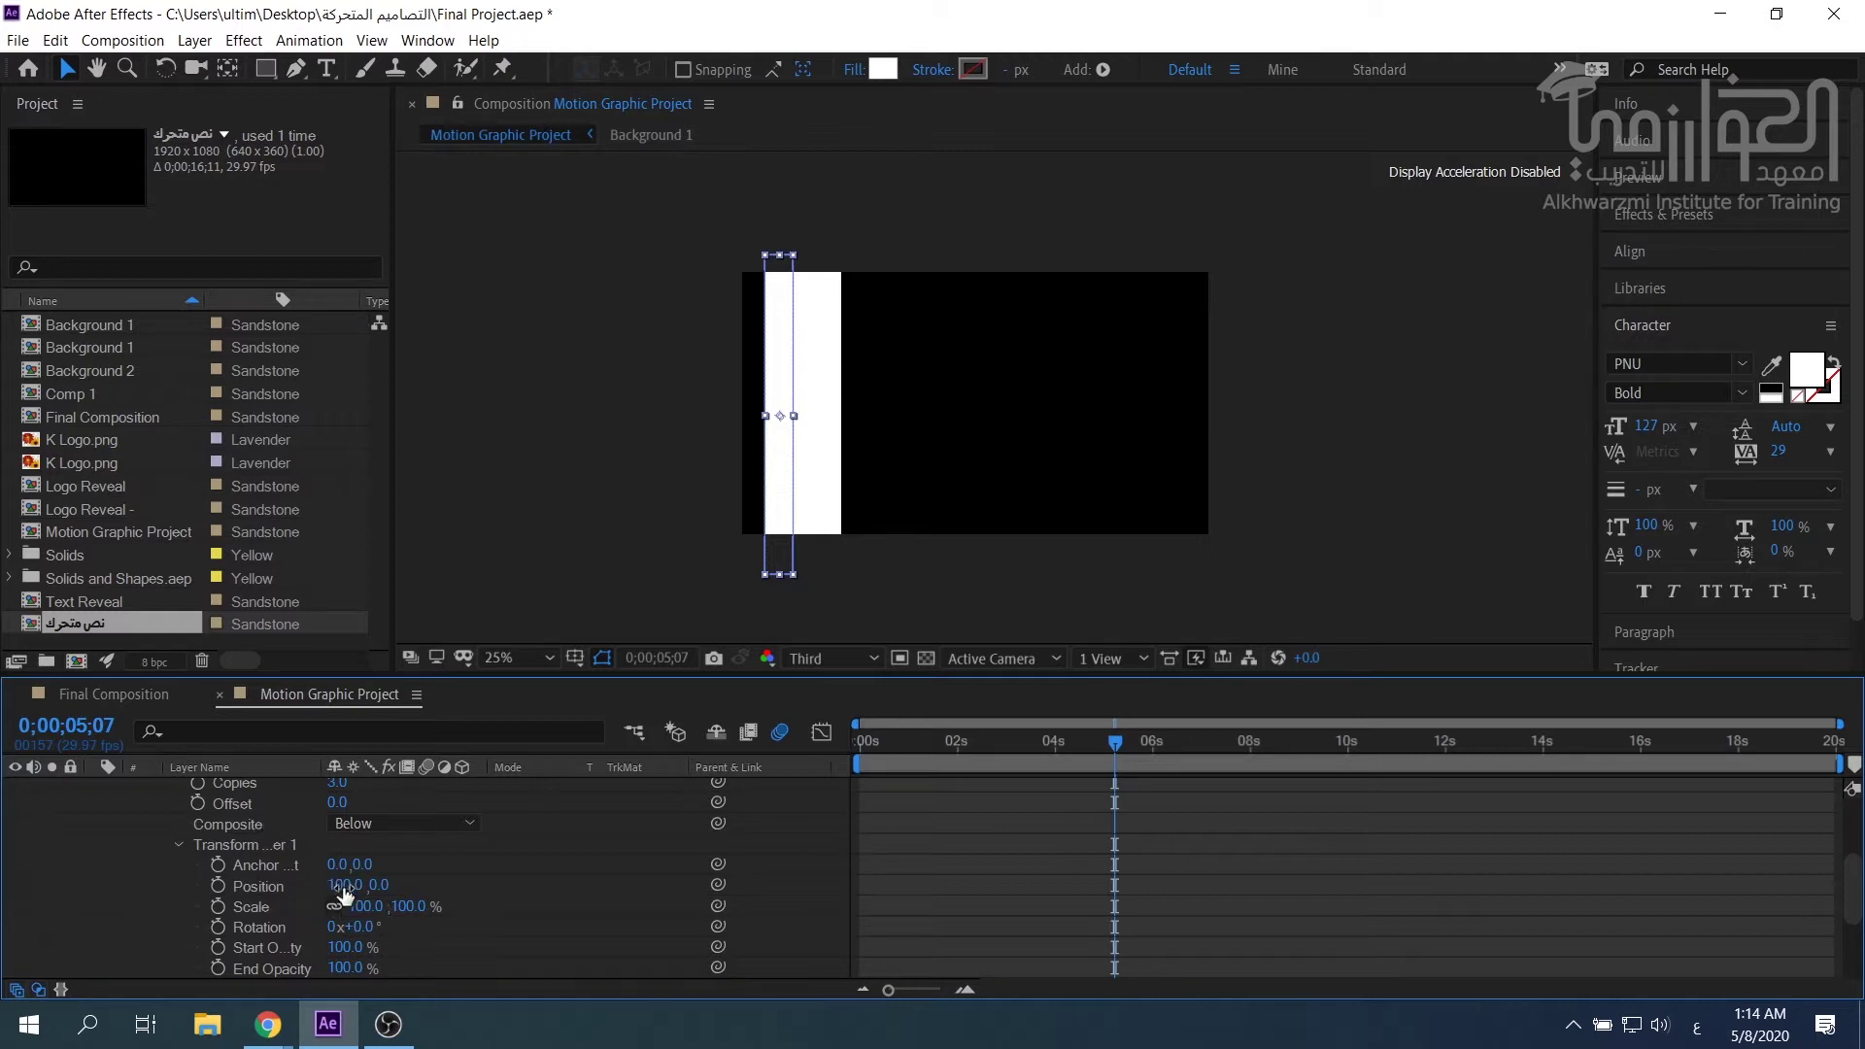
{"action": "left_click_drag", "start_coordinate": [345, 885], "coordinate": [430, 884]}
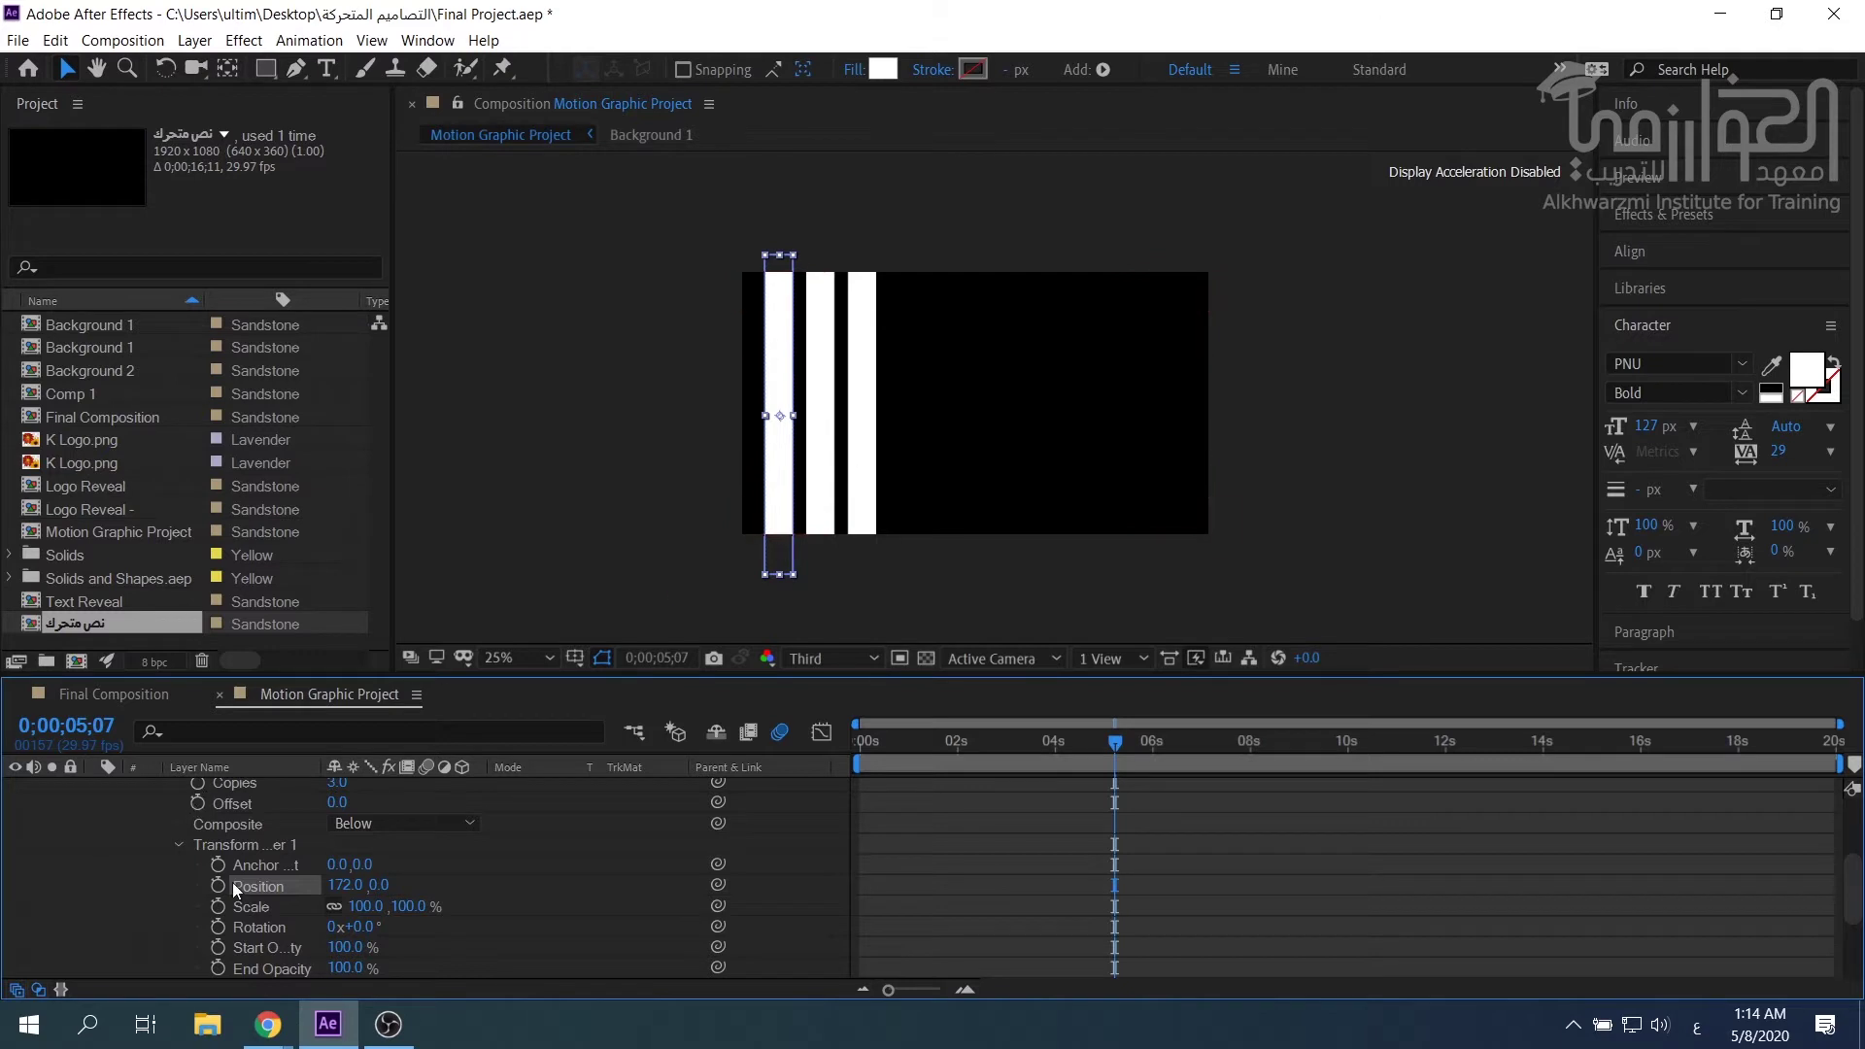
{"action": "scroll", "coordinate": [253, 802], "scroll_direction": "up", "scroll_amount": 2}
{"action": "left_click_drag", "start_coordinate": [346, 853], "coordinate": [505, 845]}
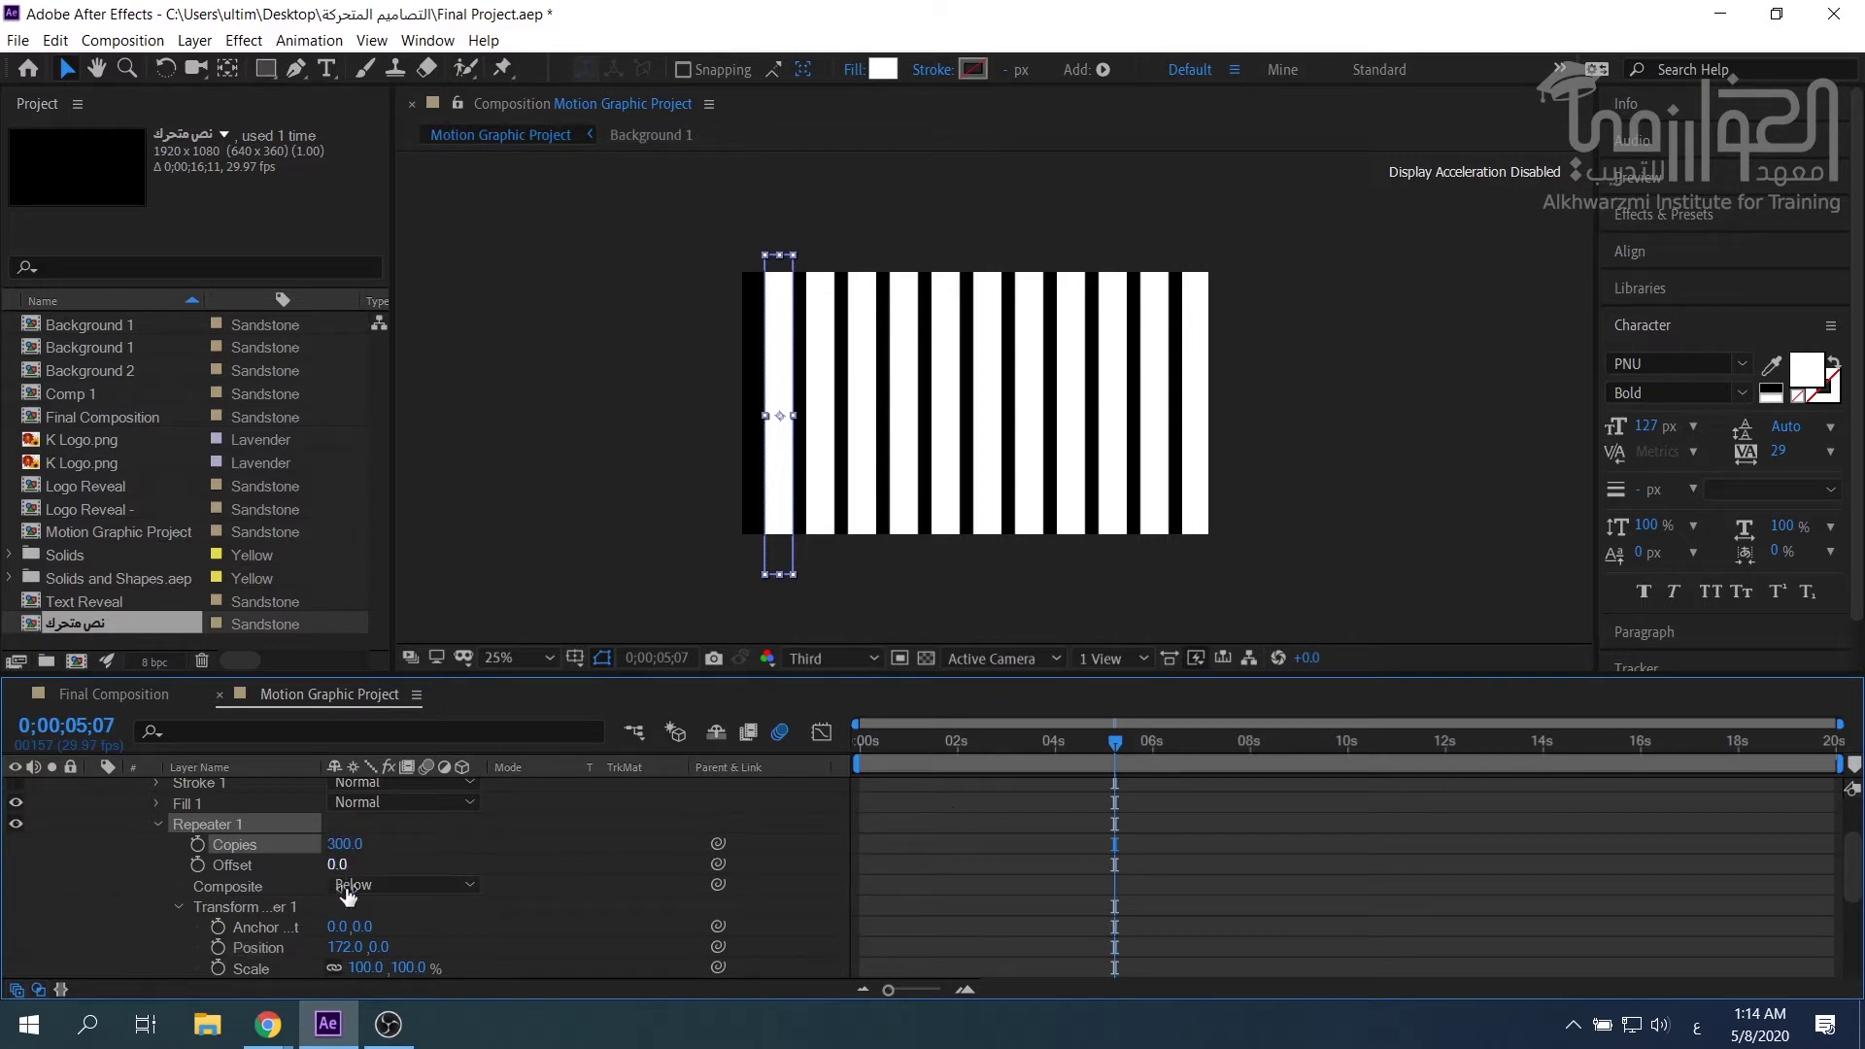
Enable keyframing for the repeater's Offset, reveal only the keyframed property, and place its keyframe at the start of the timeline.
{"action": "scroll", "coordinate": [255, 906], "scroll_direction": "up", "scroll_amount": 2}
{"action": "left_click", "coordinate": [238, 956]}
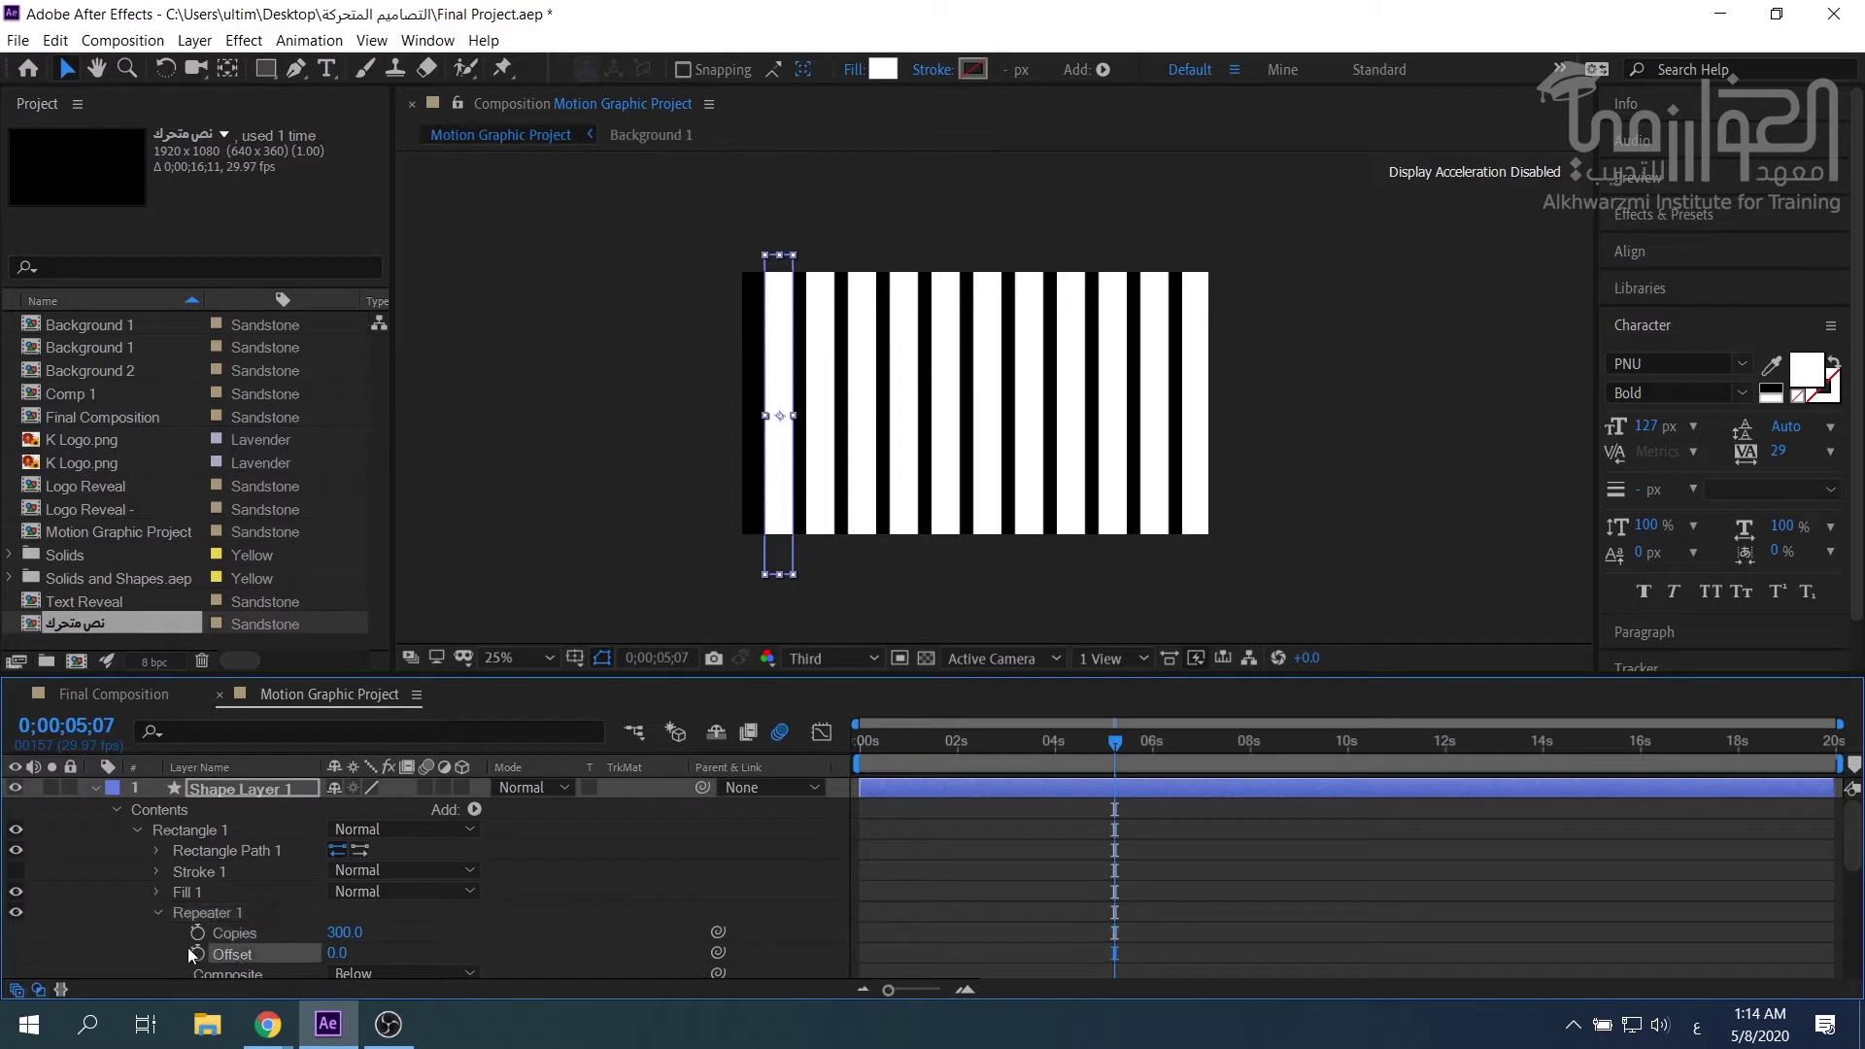
{"action": "left_click", "coordinate": [196, 953]}
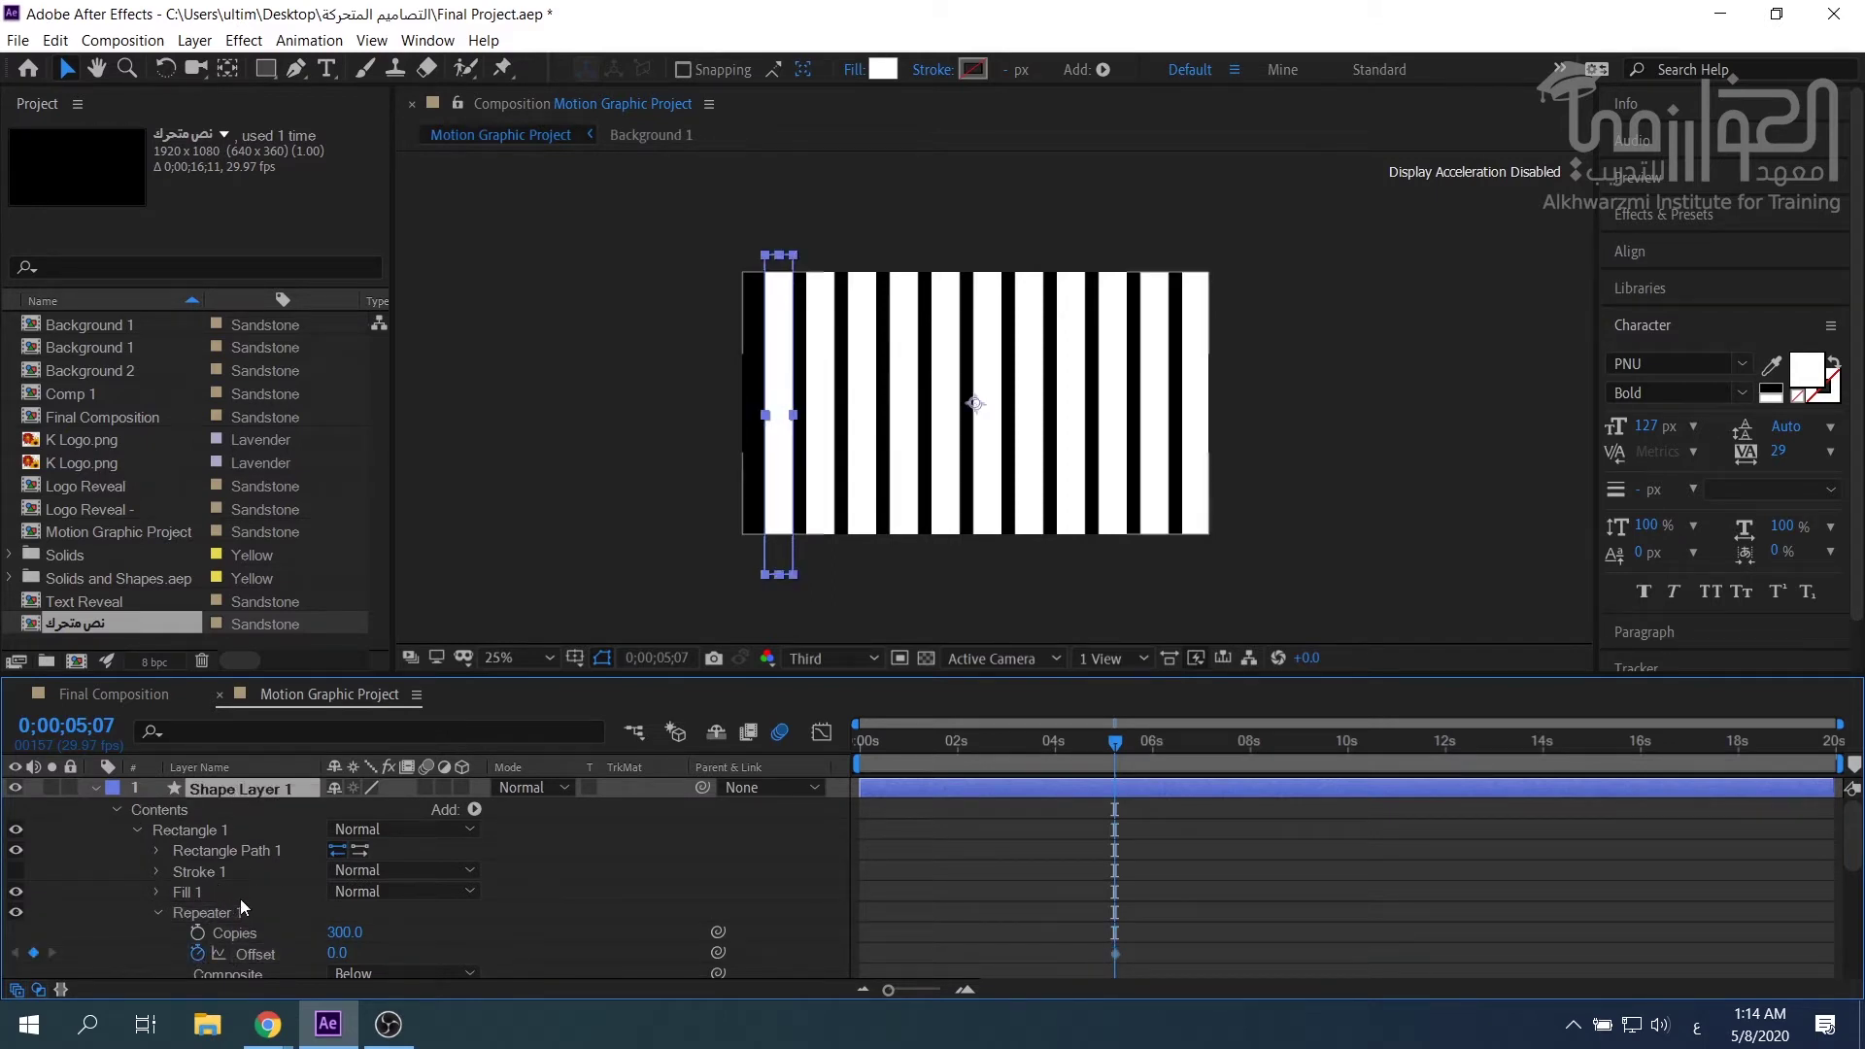
{"action": "key", "text": "u"}
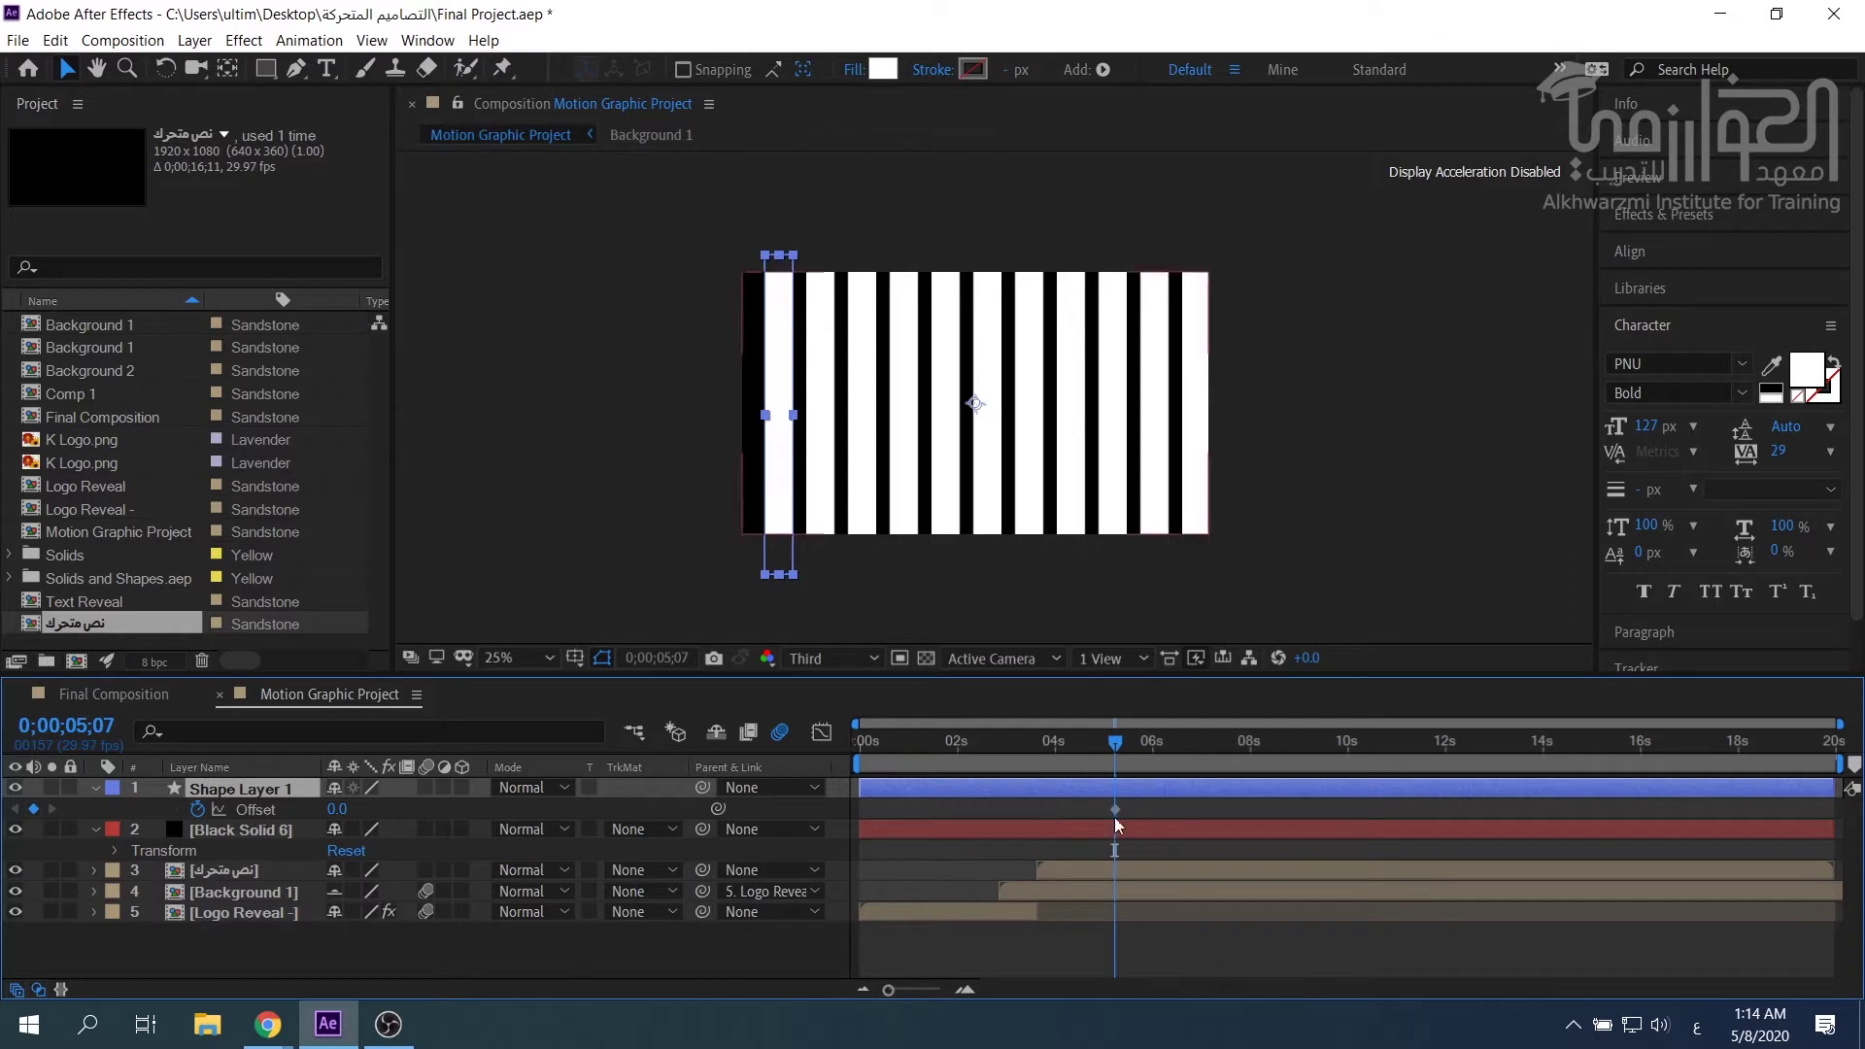
{"action": "left_click_drag", "start_coordinate": [1115, 745], "coordinate": [1097, 813]}
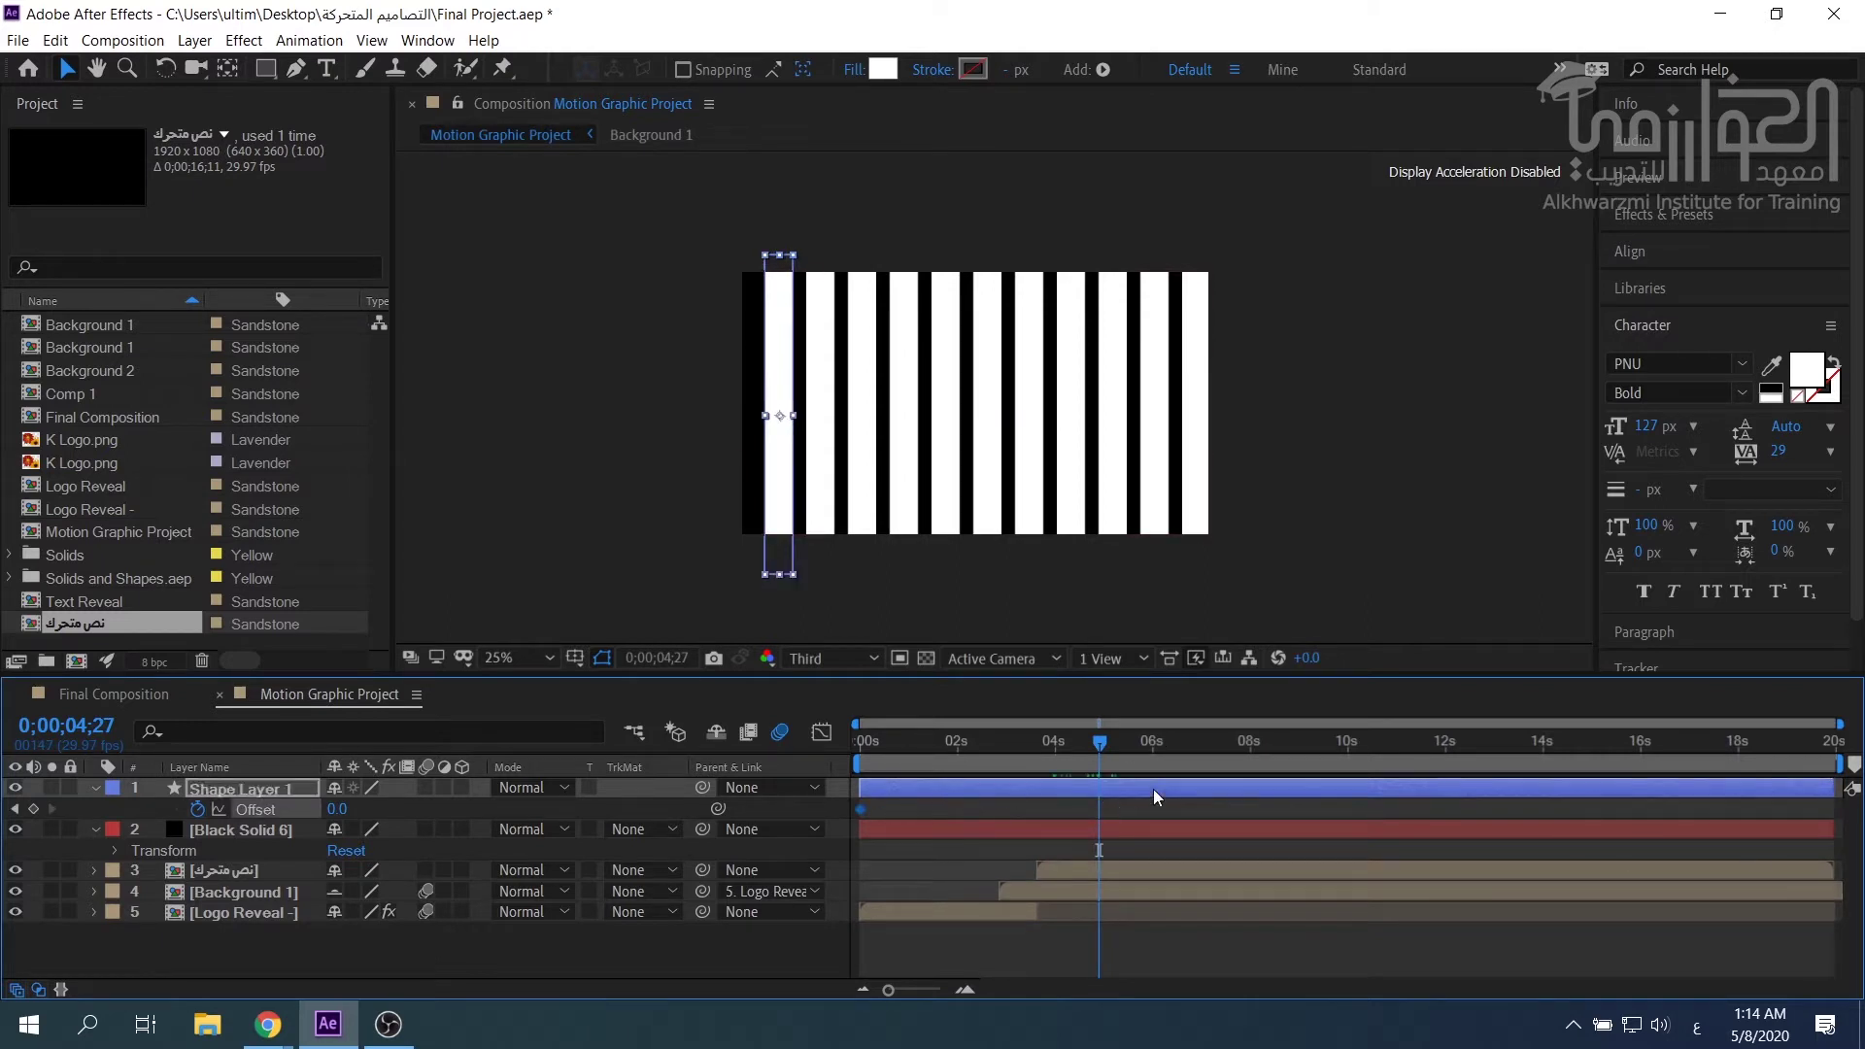
Keyframe the repeater's Offset at 20 on the last frame, 0;00;19;29, and at -20 on the first frame.
{"action": "left_click_drag", "start_coordinate": [1086, 754], "coordinate": [1846, 764]}
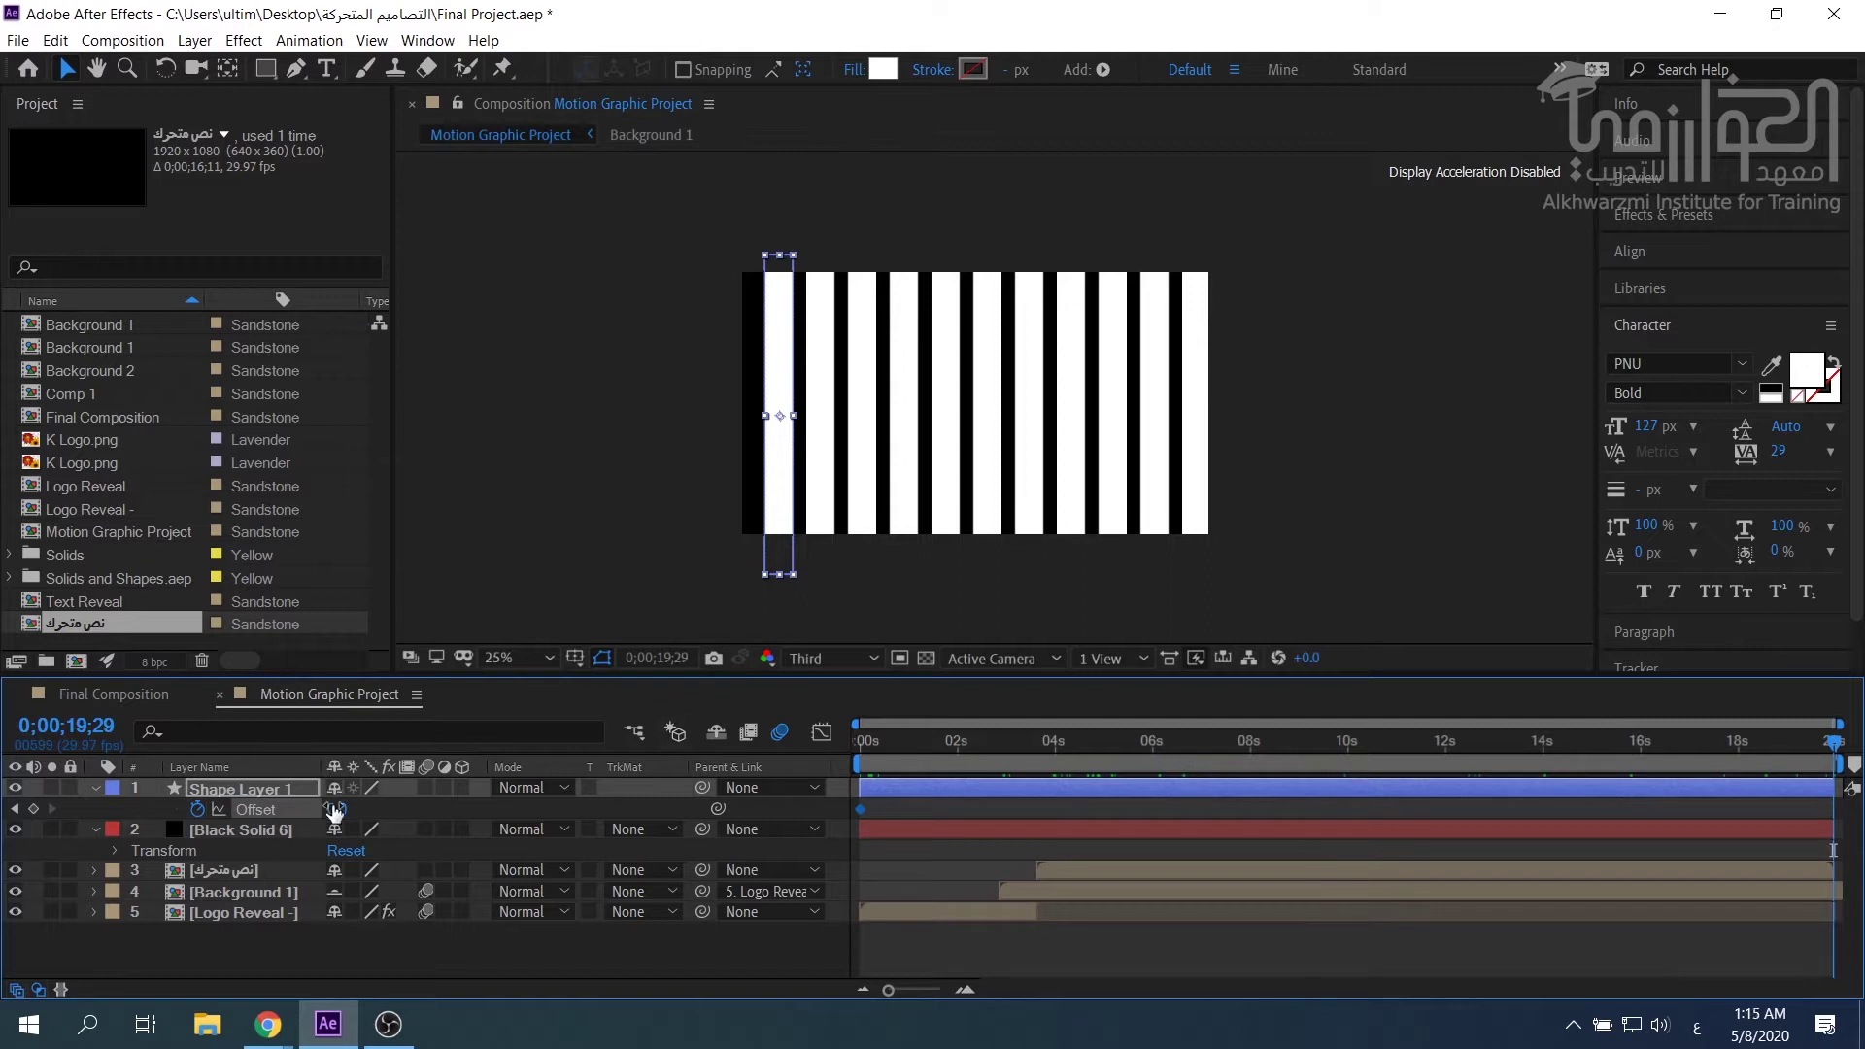
{"action": "left_click_drag", "start_coordinate": [306, 808], "coordinate": [333, 818]}
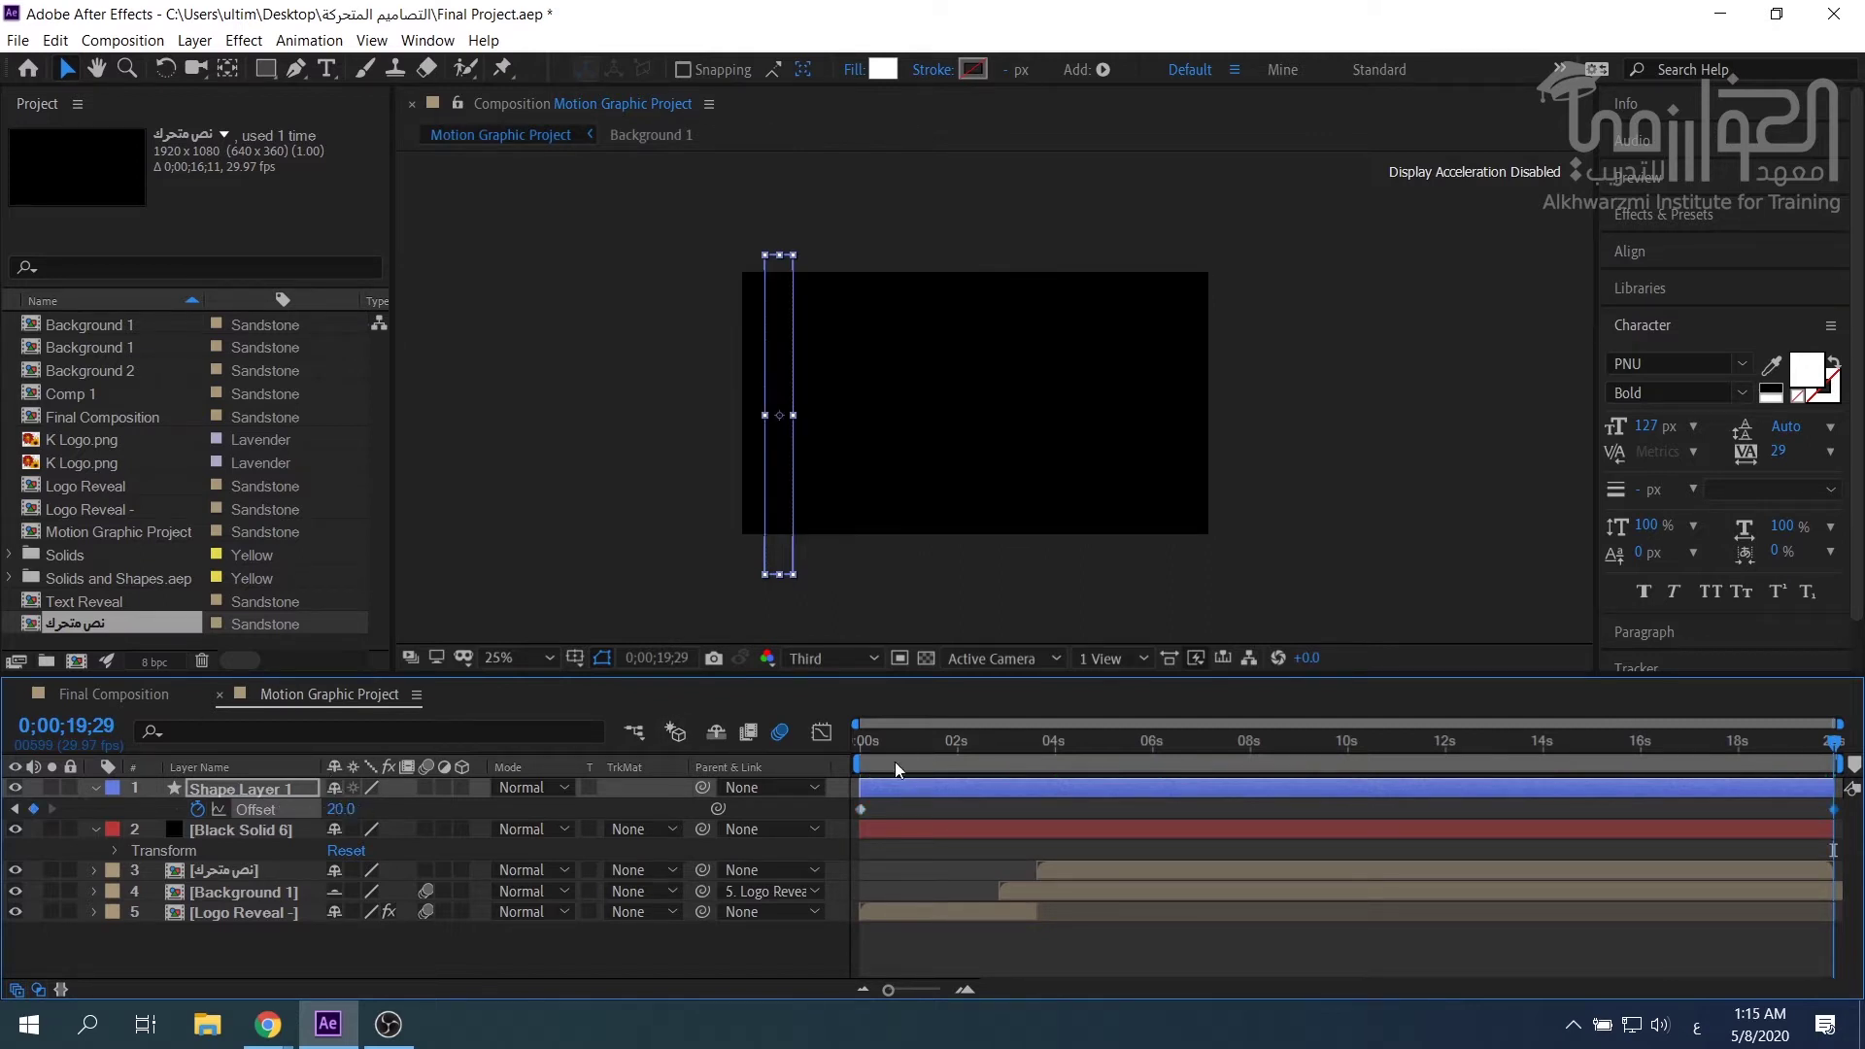
{"action": "left_click_drag", "start_coordinate": [895, 762], "coordinate": [841, 744]}
{"action": "left_click", "coordinate": [336, 809]}
{"action": "type", "text": "-"}
{"action": "key", "text": "Return"}
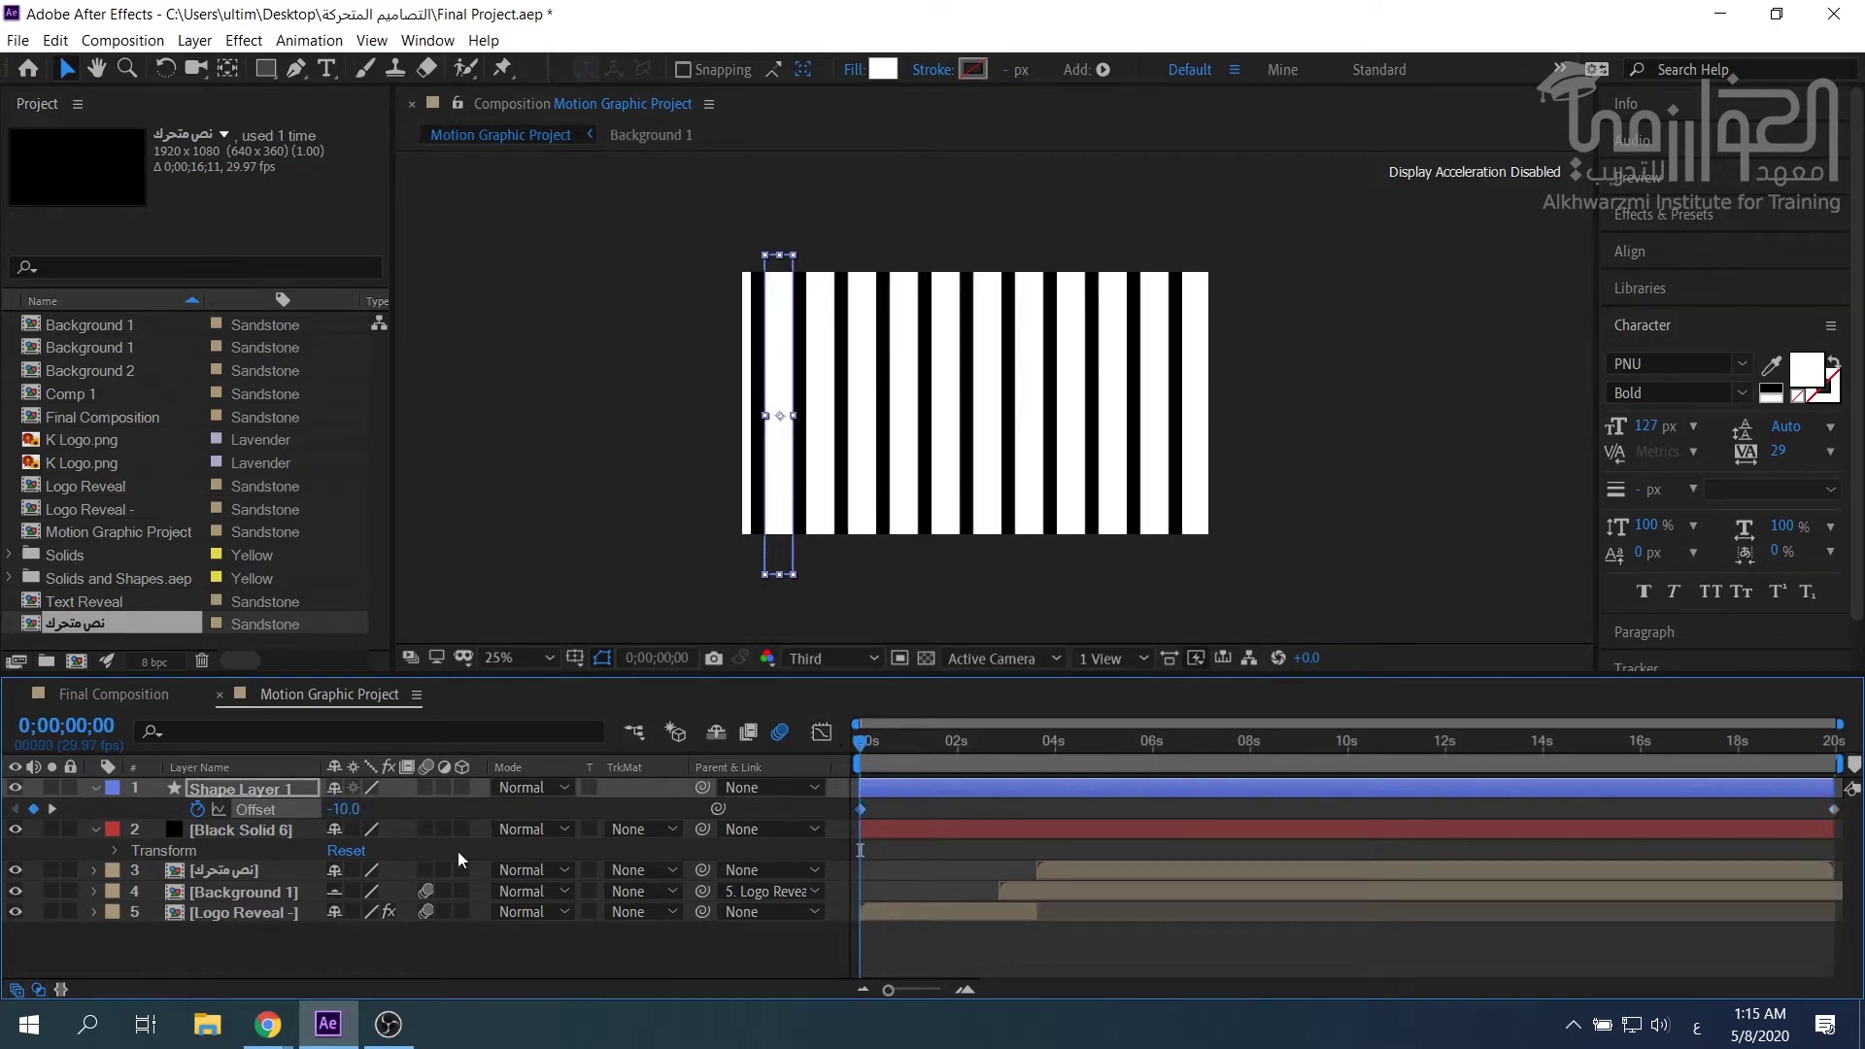
{"action": "left_click", "coordinate": [352, 808]}
{"action": "type", "text": "-20"}
{"action": "key", "text": "Return"}
Set the repeater's Offset keyframe at 0;00;19;29 to -10.
{"action": "left_click_drag", "start_coordinate": [1764, 757], "coordinate": [1838, 750]}
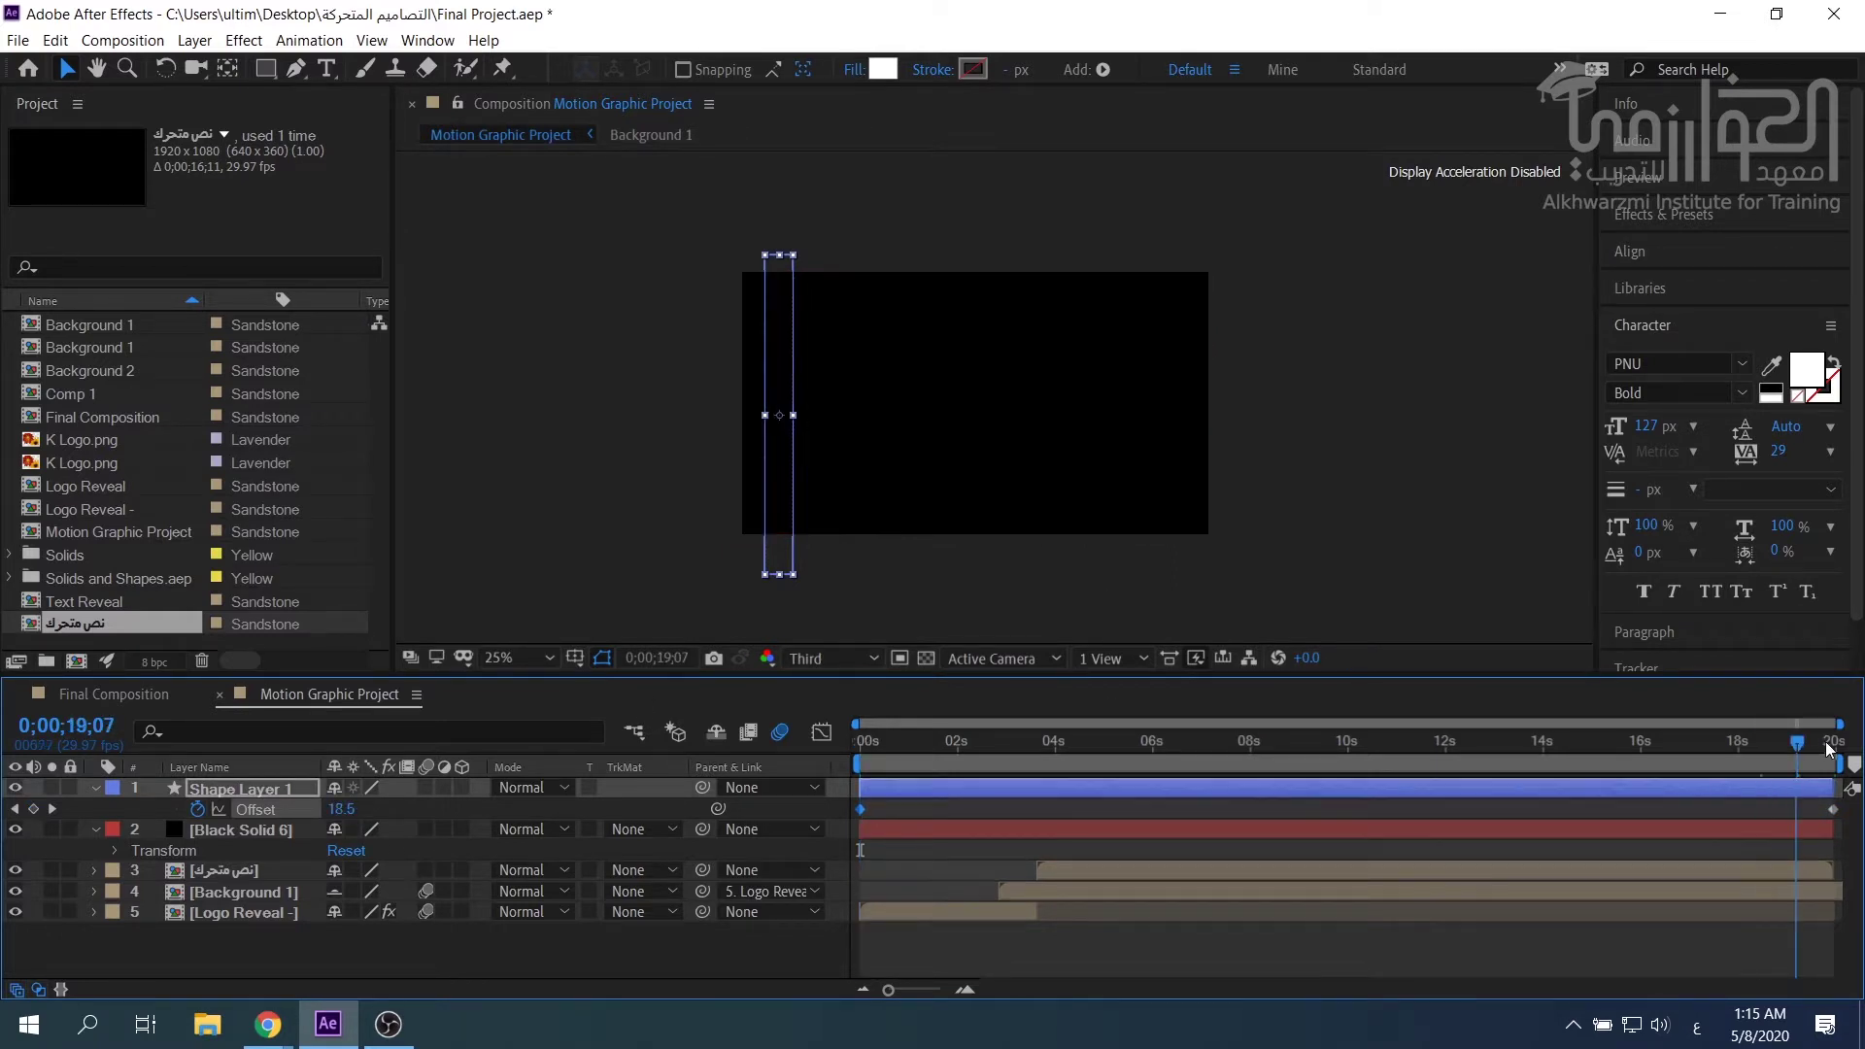
{"action": "left_click", "coordinate": [342, 809]}
{"action": "type", "text": "-"}
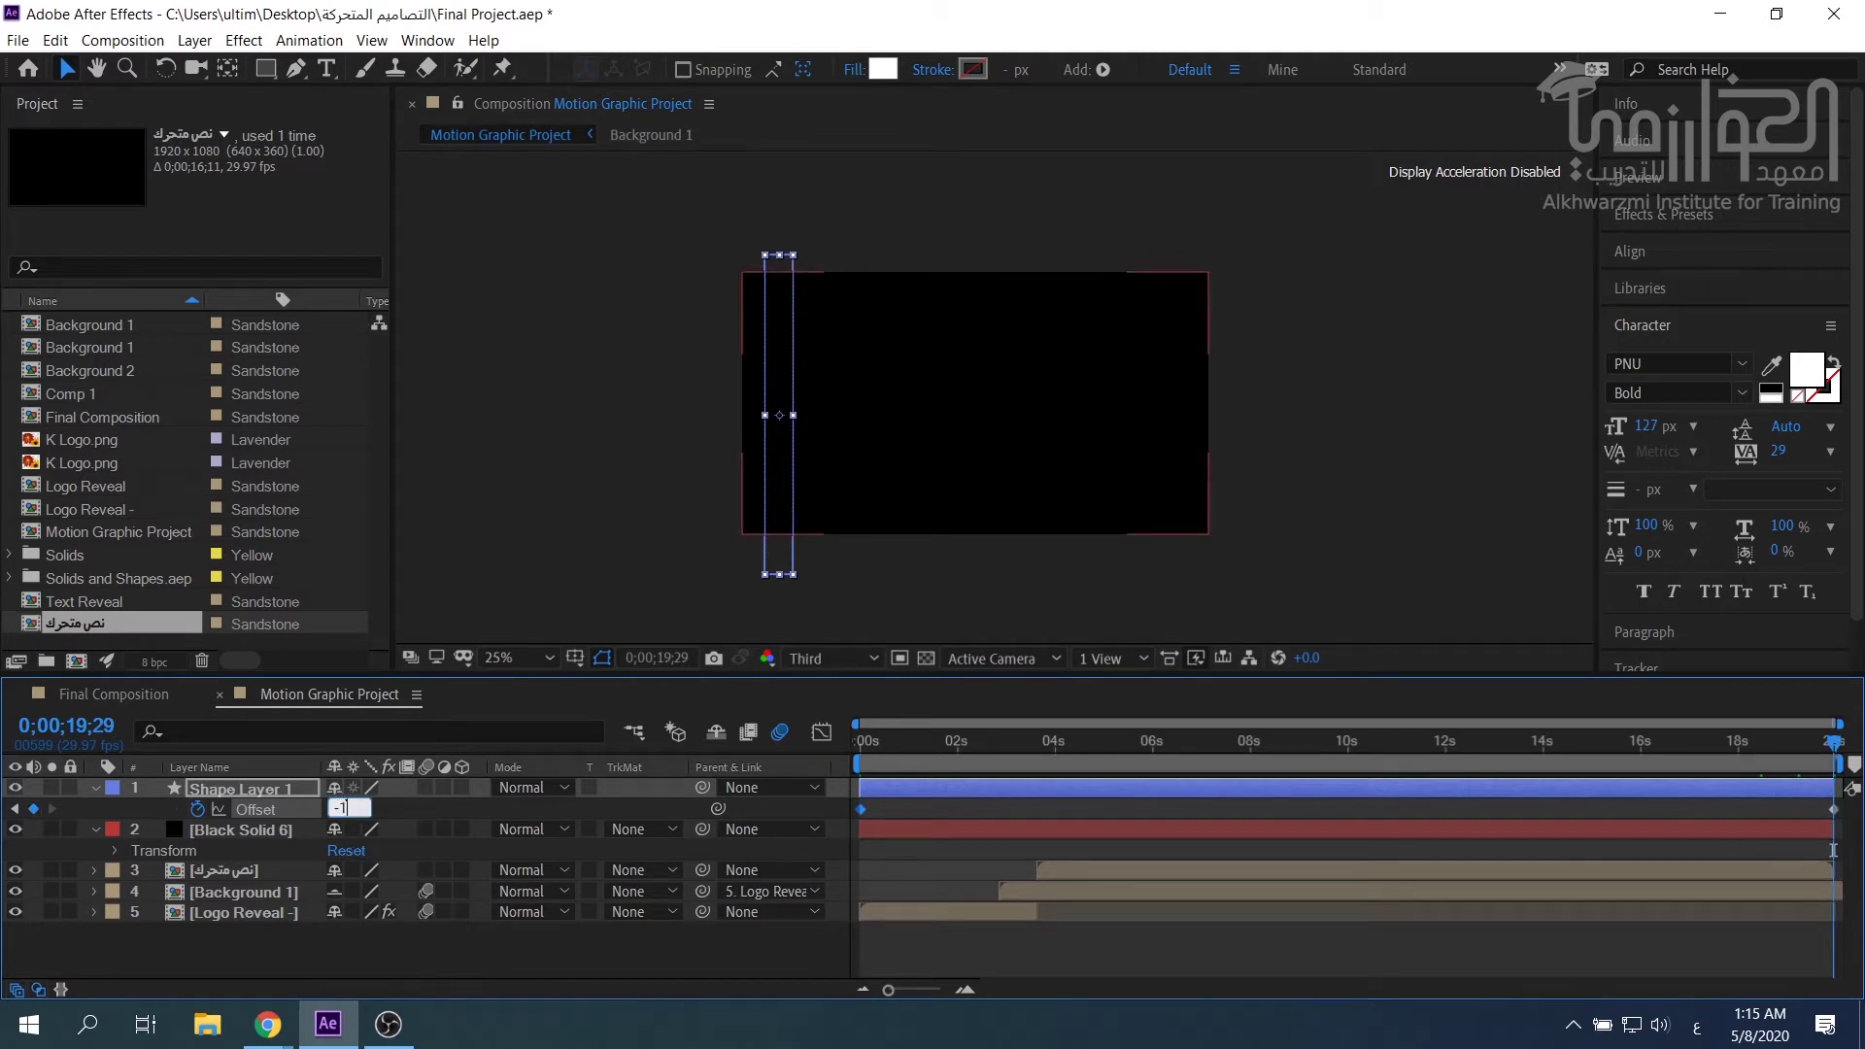
{"action": "type", "text": "10"}
{"action": "key", "text": "Return"}
Play the stripe animation from the first frame to check the direction and speed of its movement.
{"action": "left_click_drag", "start_coordinate": [970, 750], "coordinate": [884, 753]}
{"action": "key", "text": "Home"}
{"action": "key", "text": "space"}
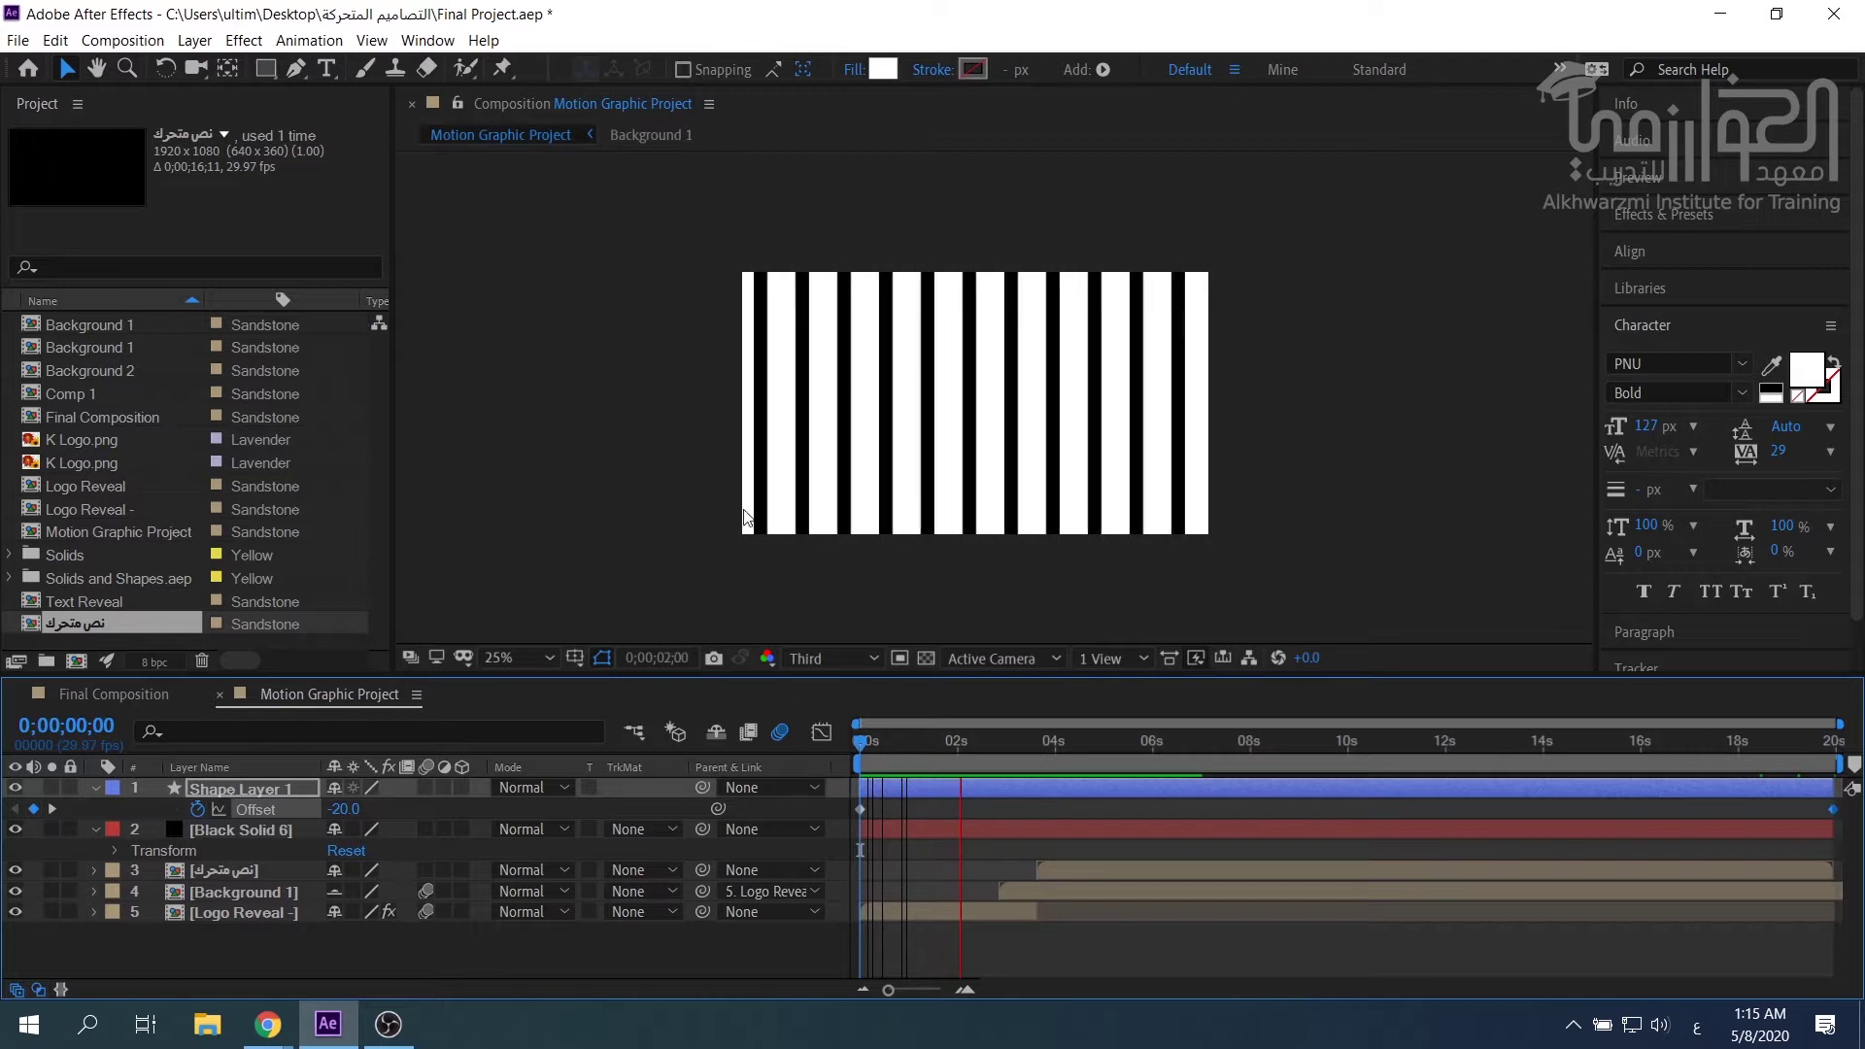
{"action": "key", "text": "space"}
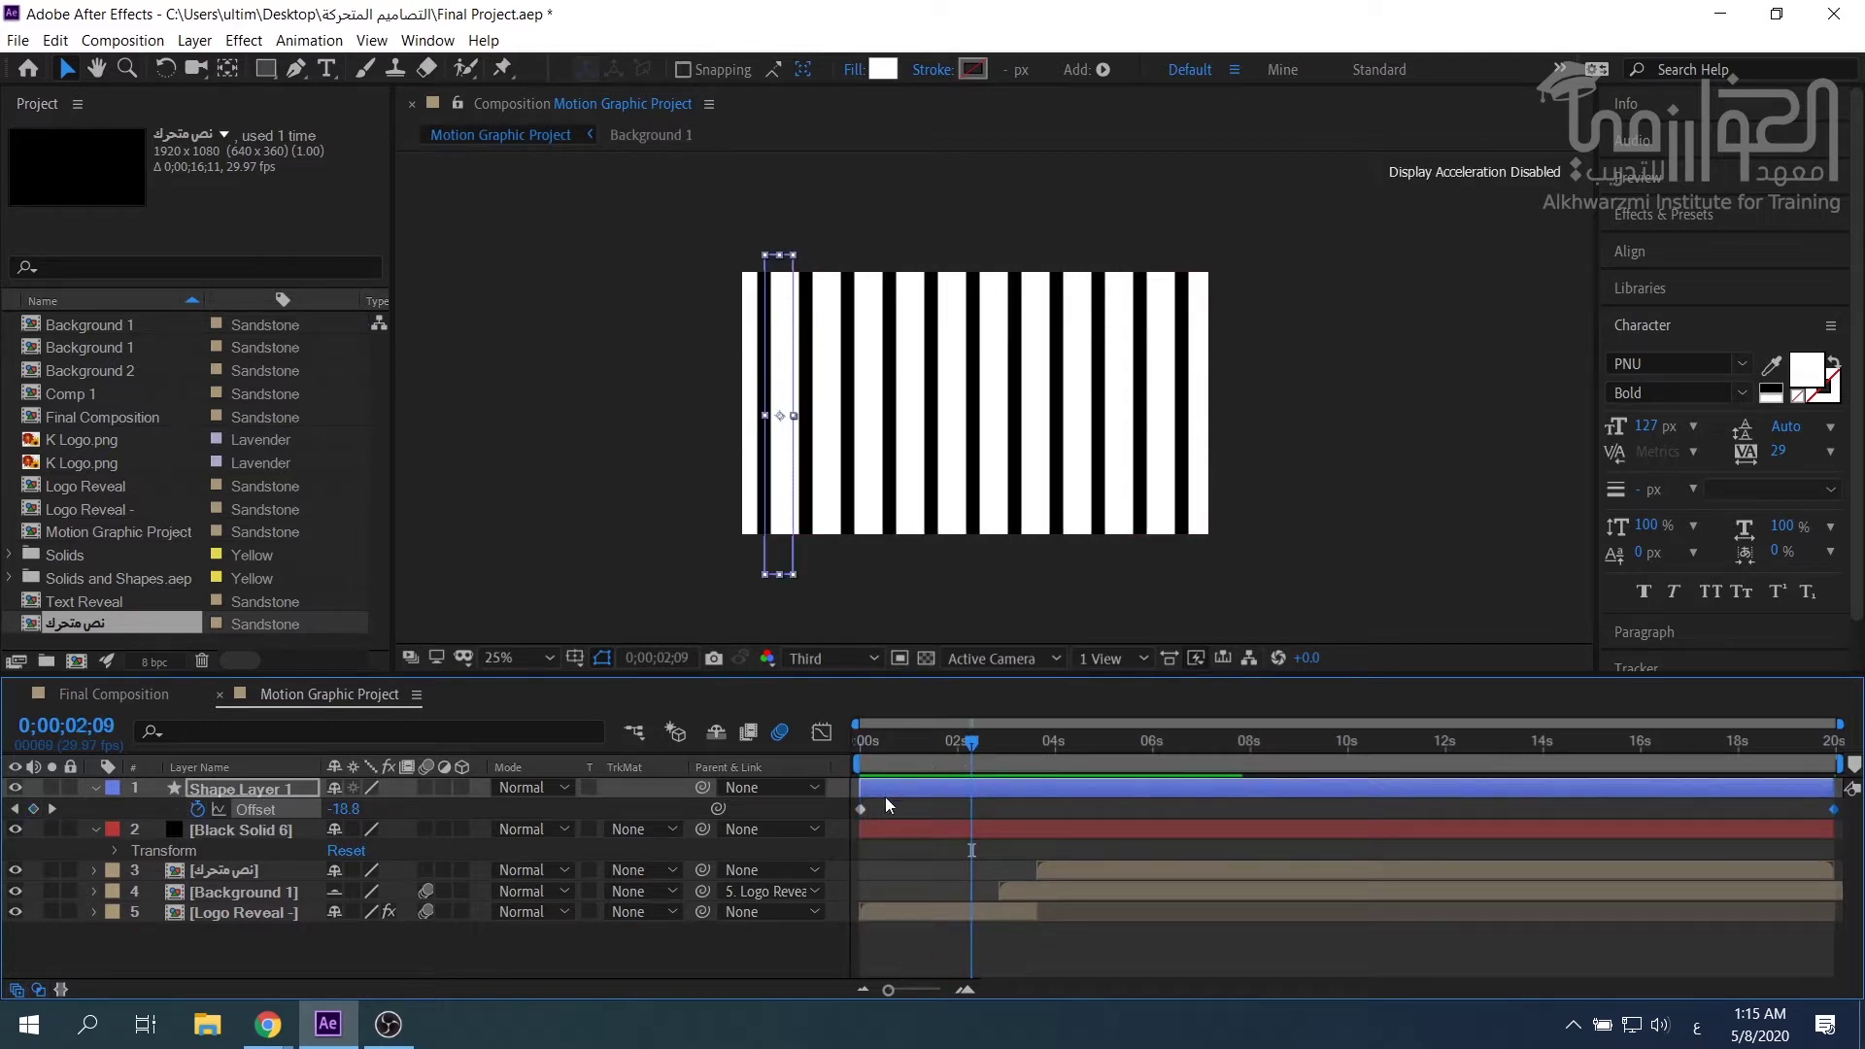
Time-reverse the repeater's Offset keyframes and preview the stripe animation from the first frame.
{"action": "right_click", "coordinate": [1836, 812]}
{"action": "mouse_move", "coordinate": [1729, 788]}
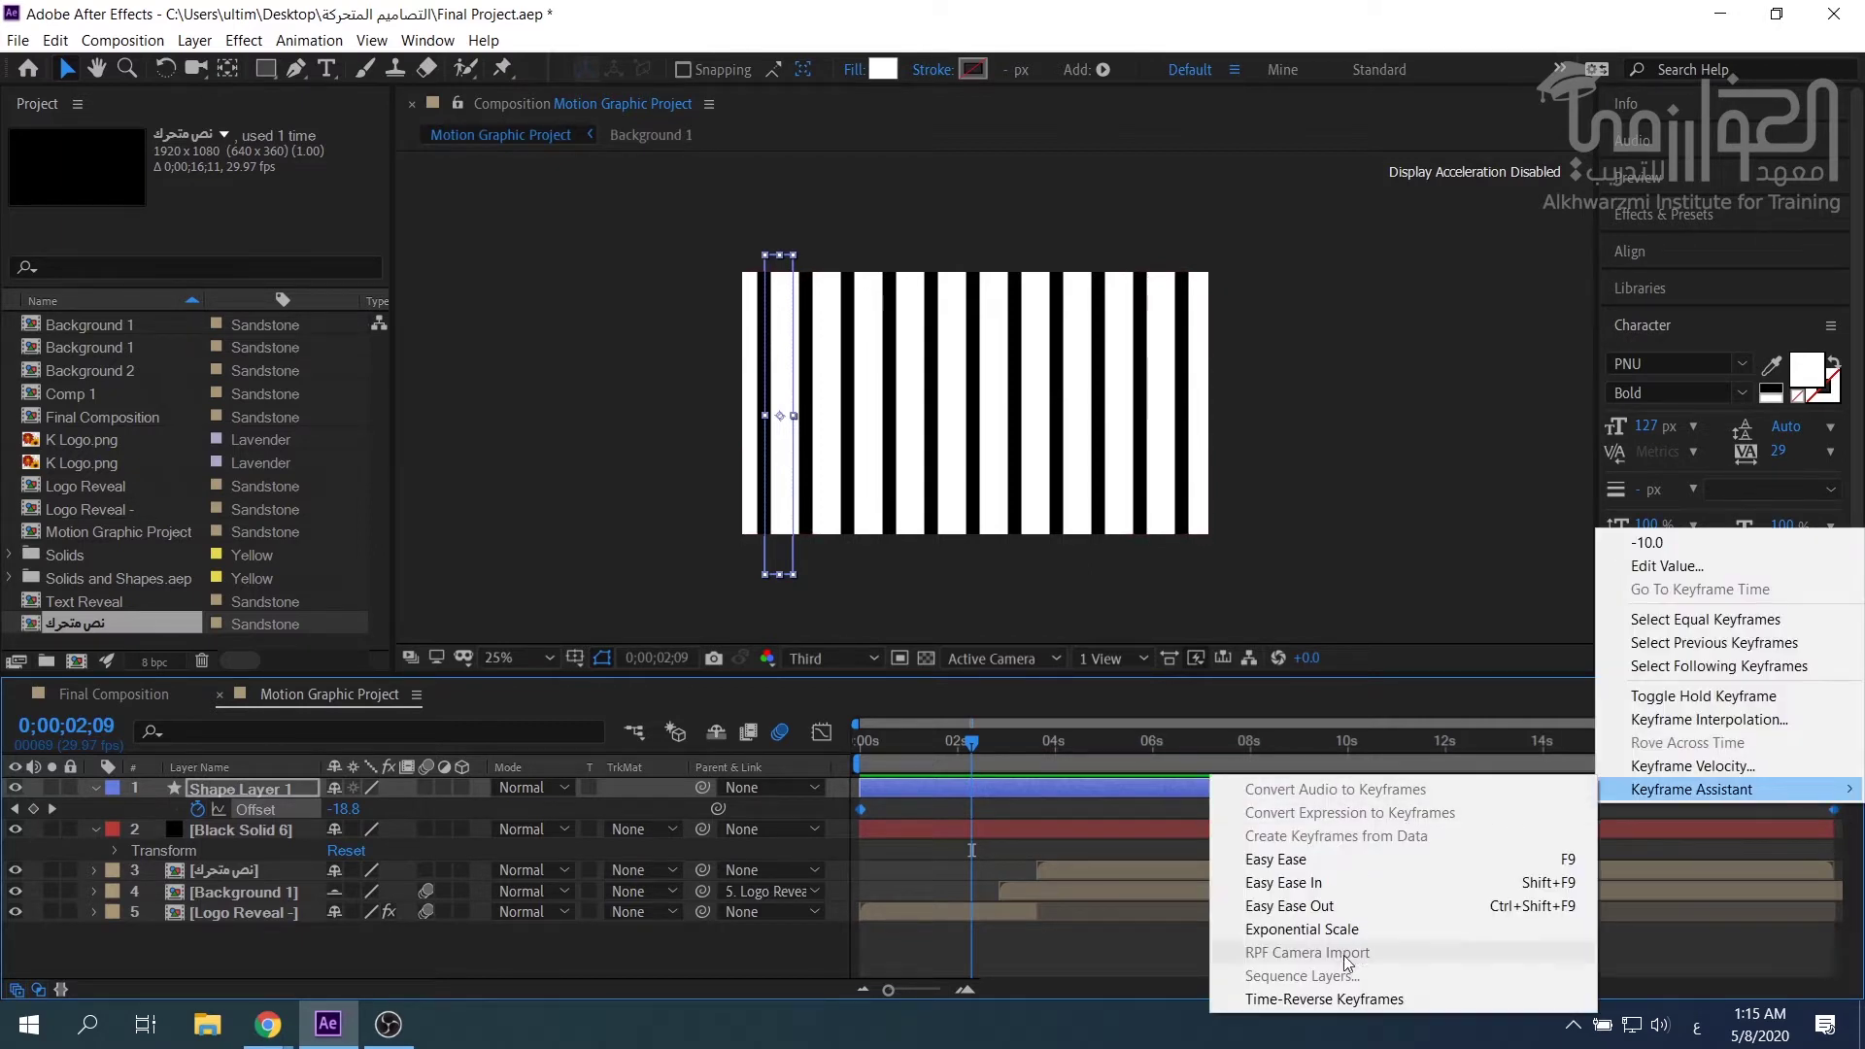
{"action": "left_click", "coordinate": [1329, 999]}
{"action": "left_click", "coordinate": [862, 745]}
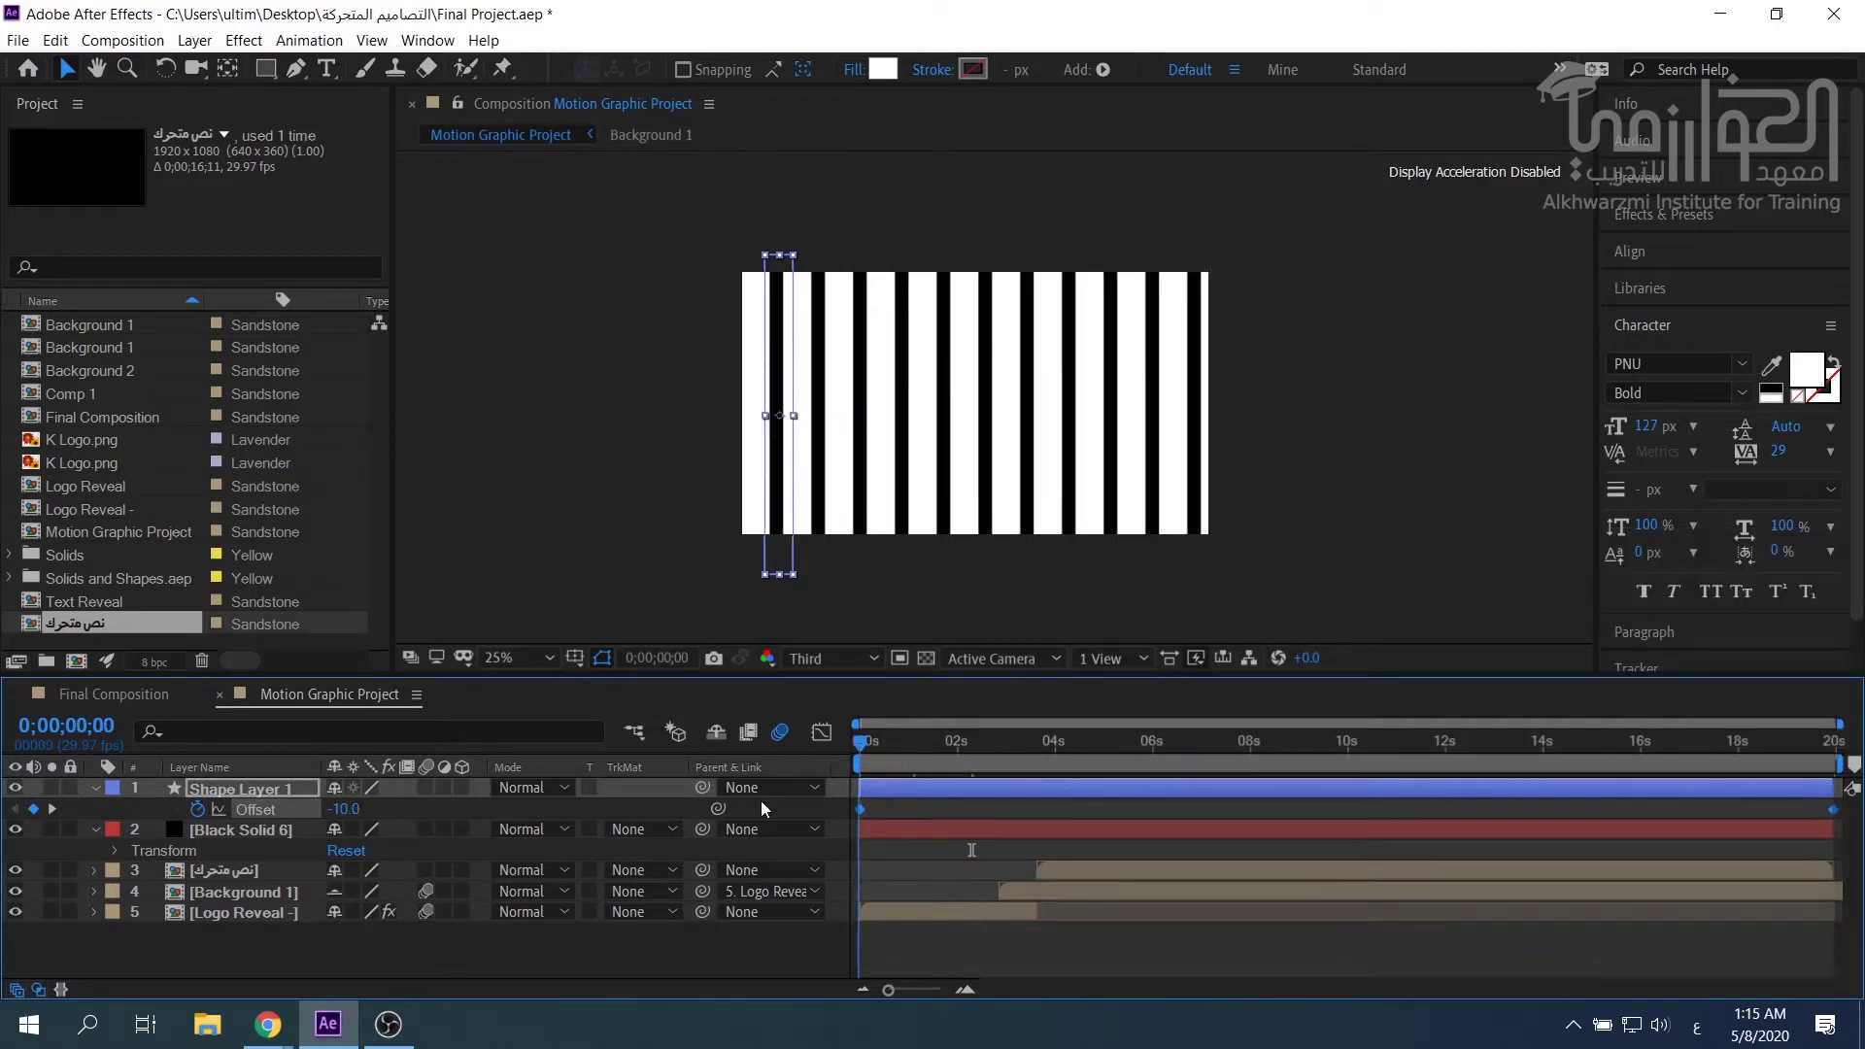
{"action": "key", "text": "space"}
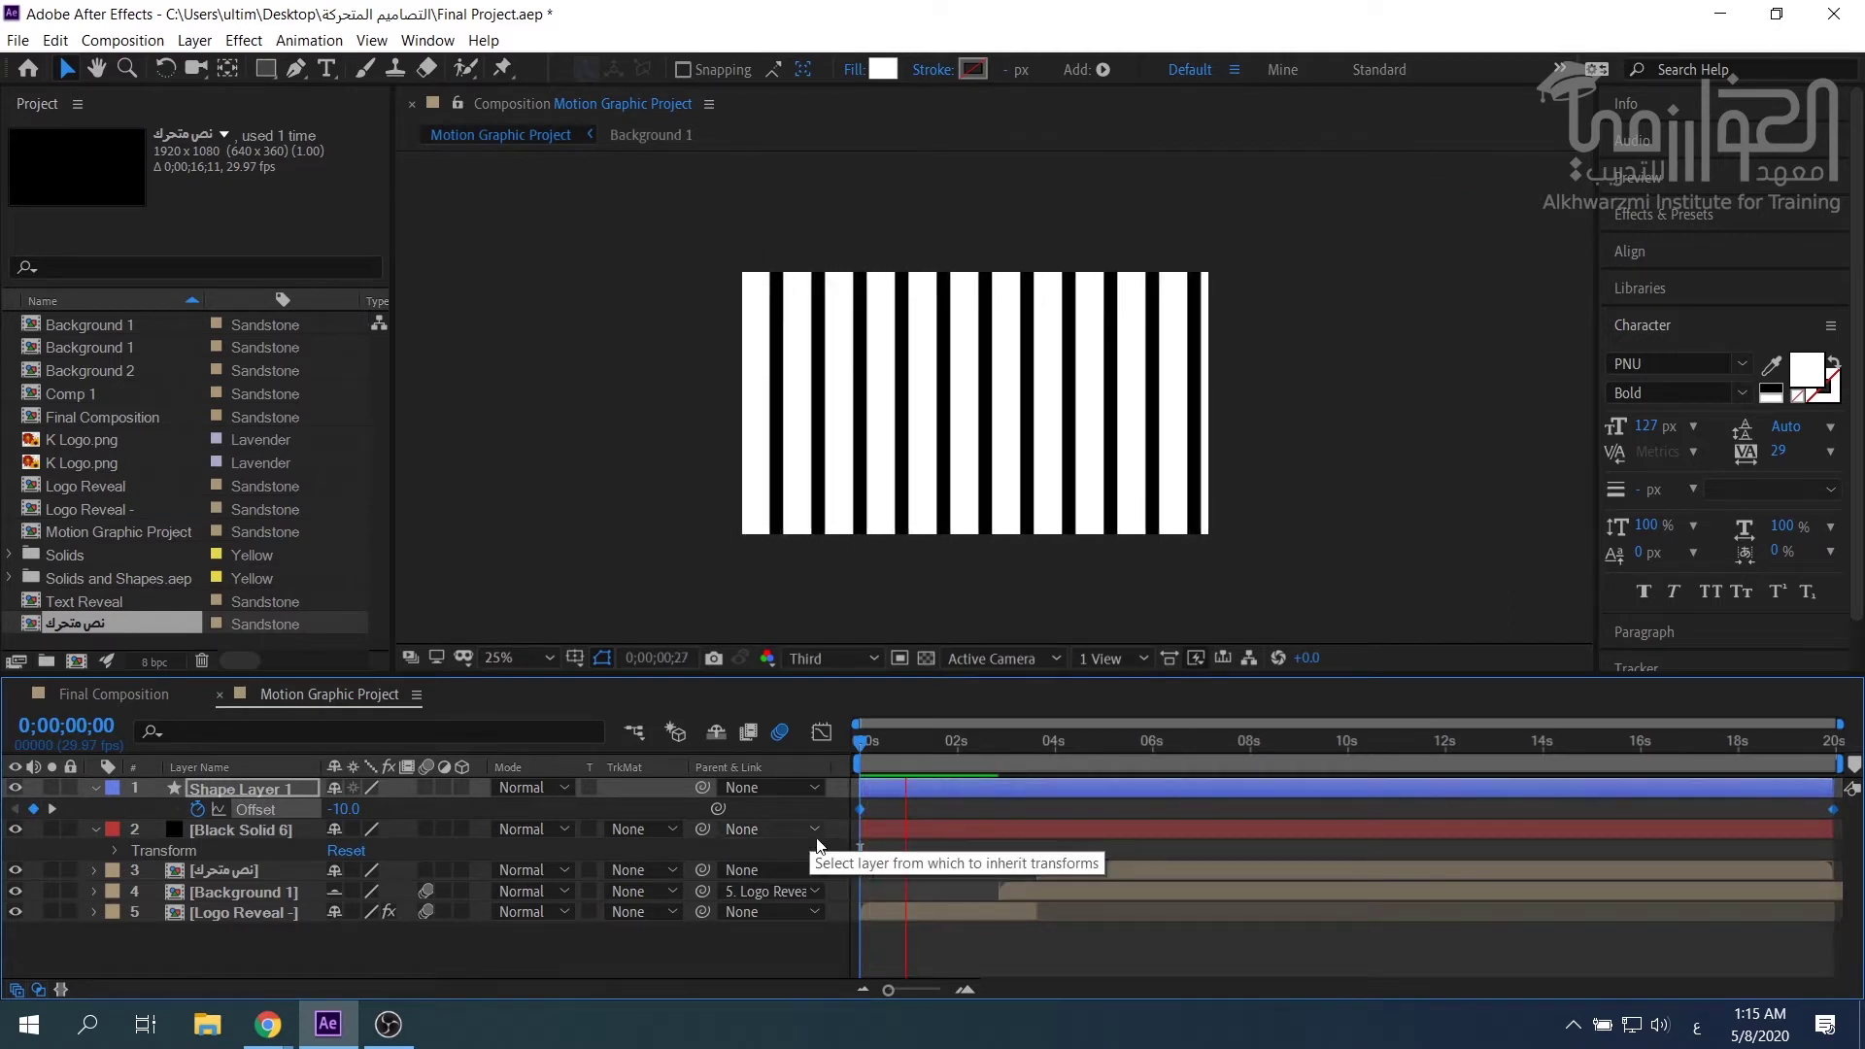
{"action": "key", "text": "space"}
View the finished diagonal stripes in Final Composition as a reference, and return to Motion Graphic Project.
{"action": "key", "text": "ctrl+shift+a"}
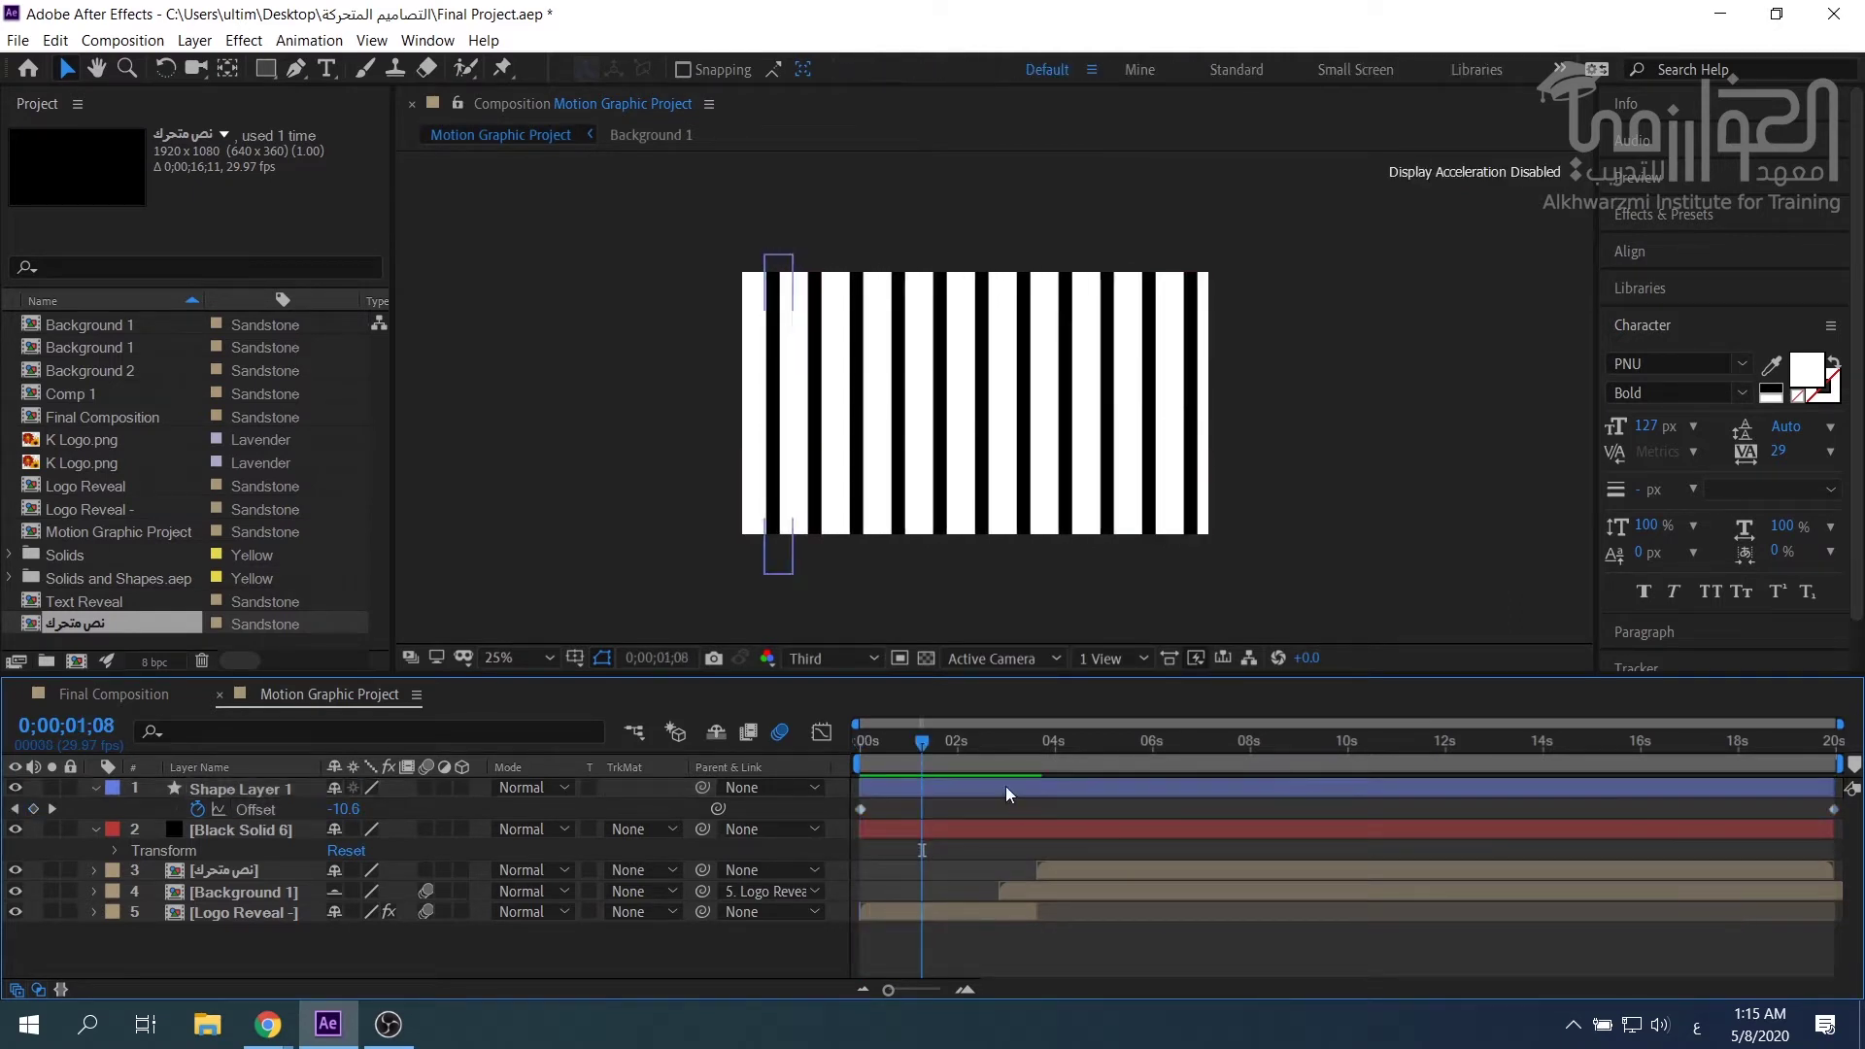
{"action": "left_click", "coordinate": [254, 809]}
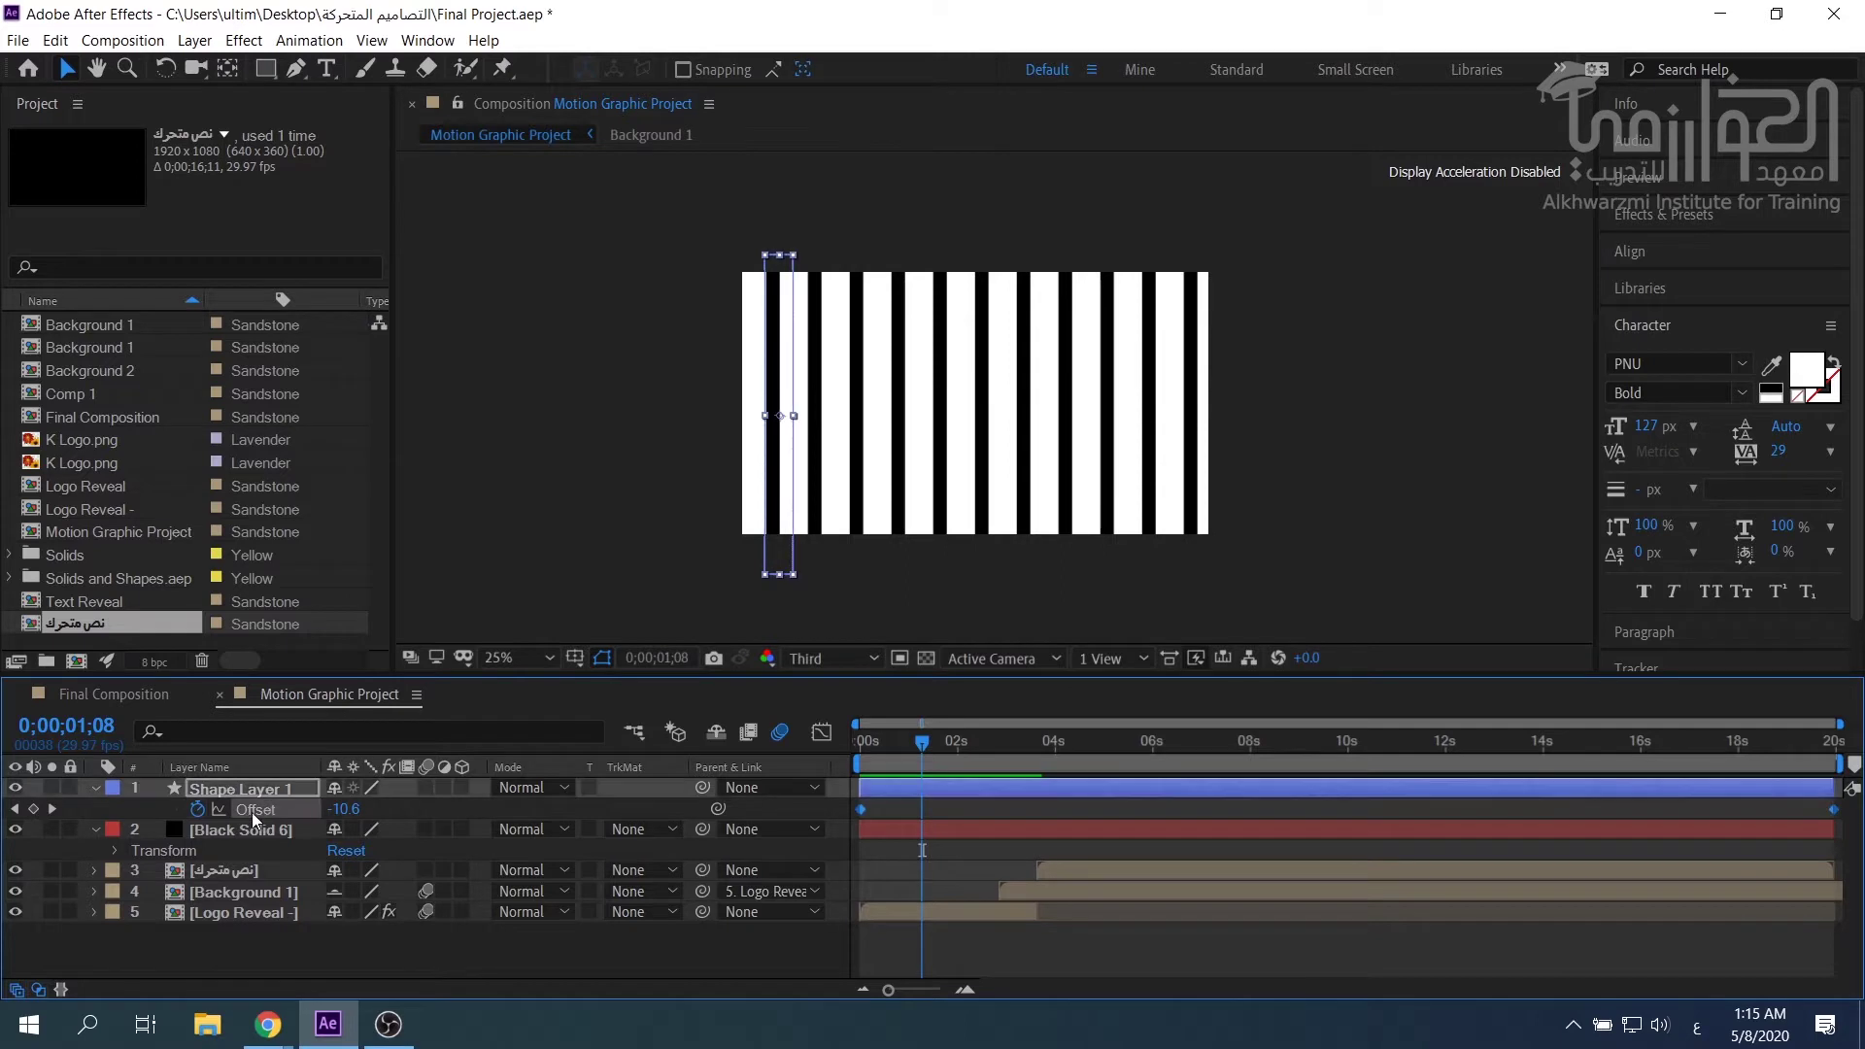
{"action": "left_click", "coordinate": [102, 695]}
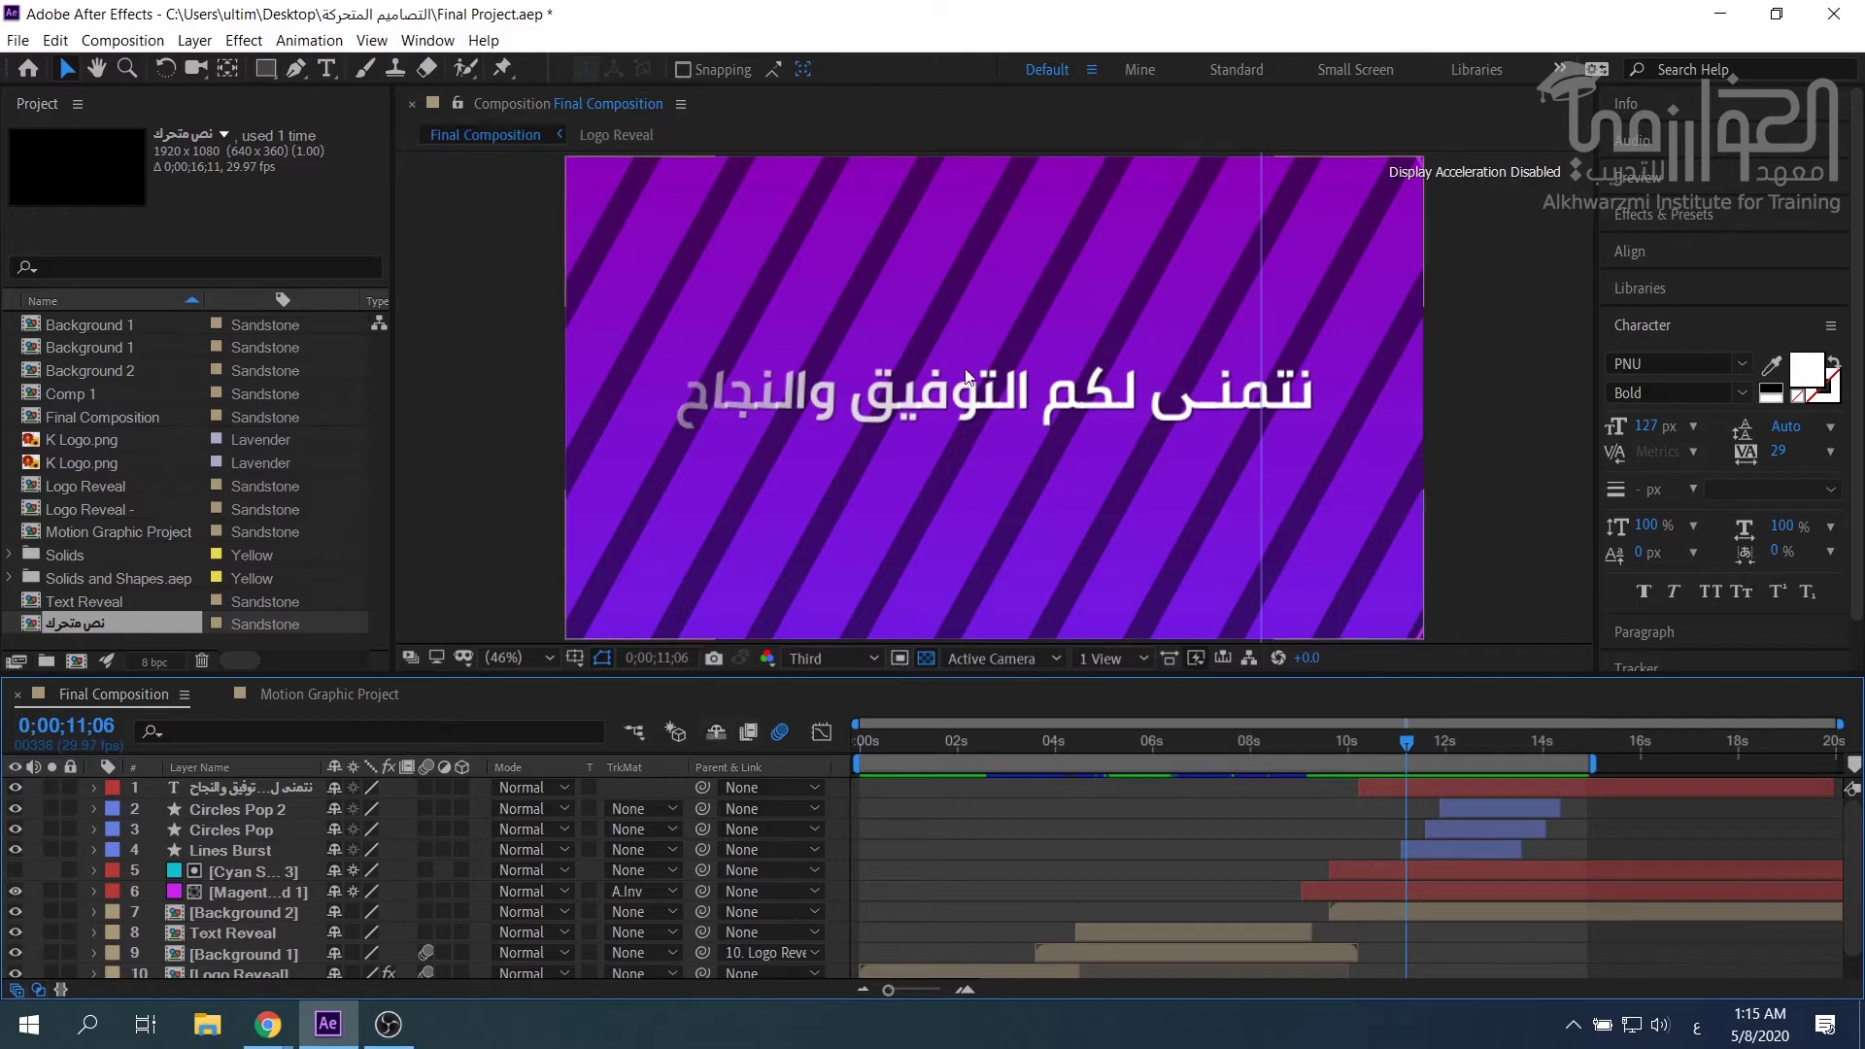
{"action": "left_click", "coordinate": [311, 694]}
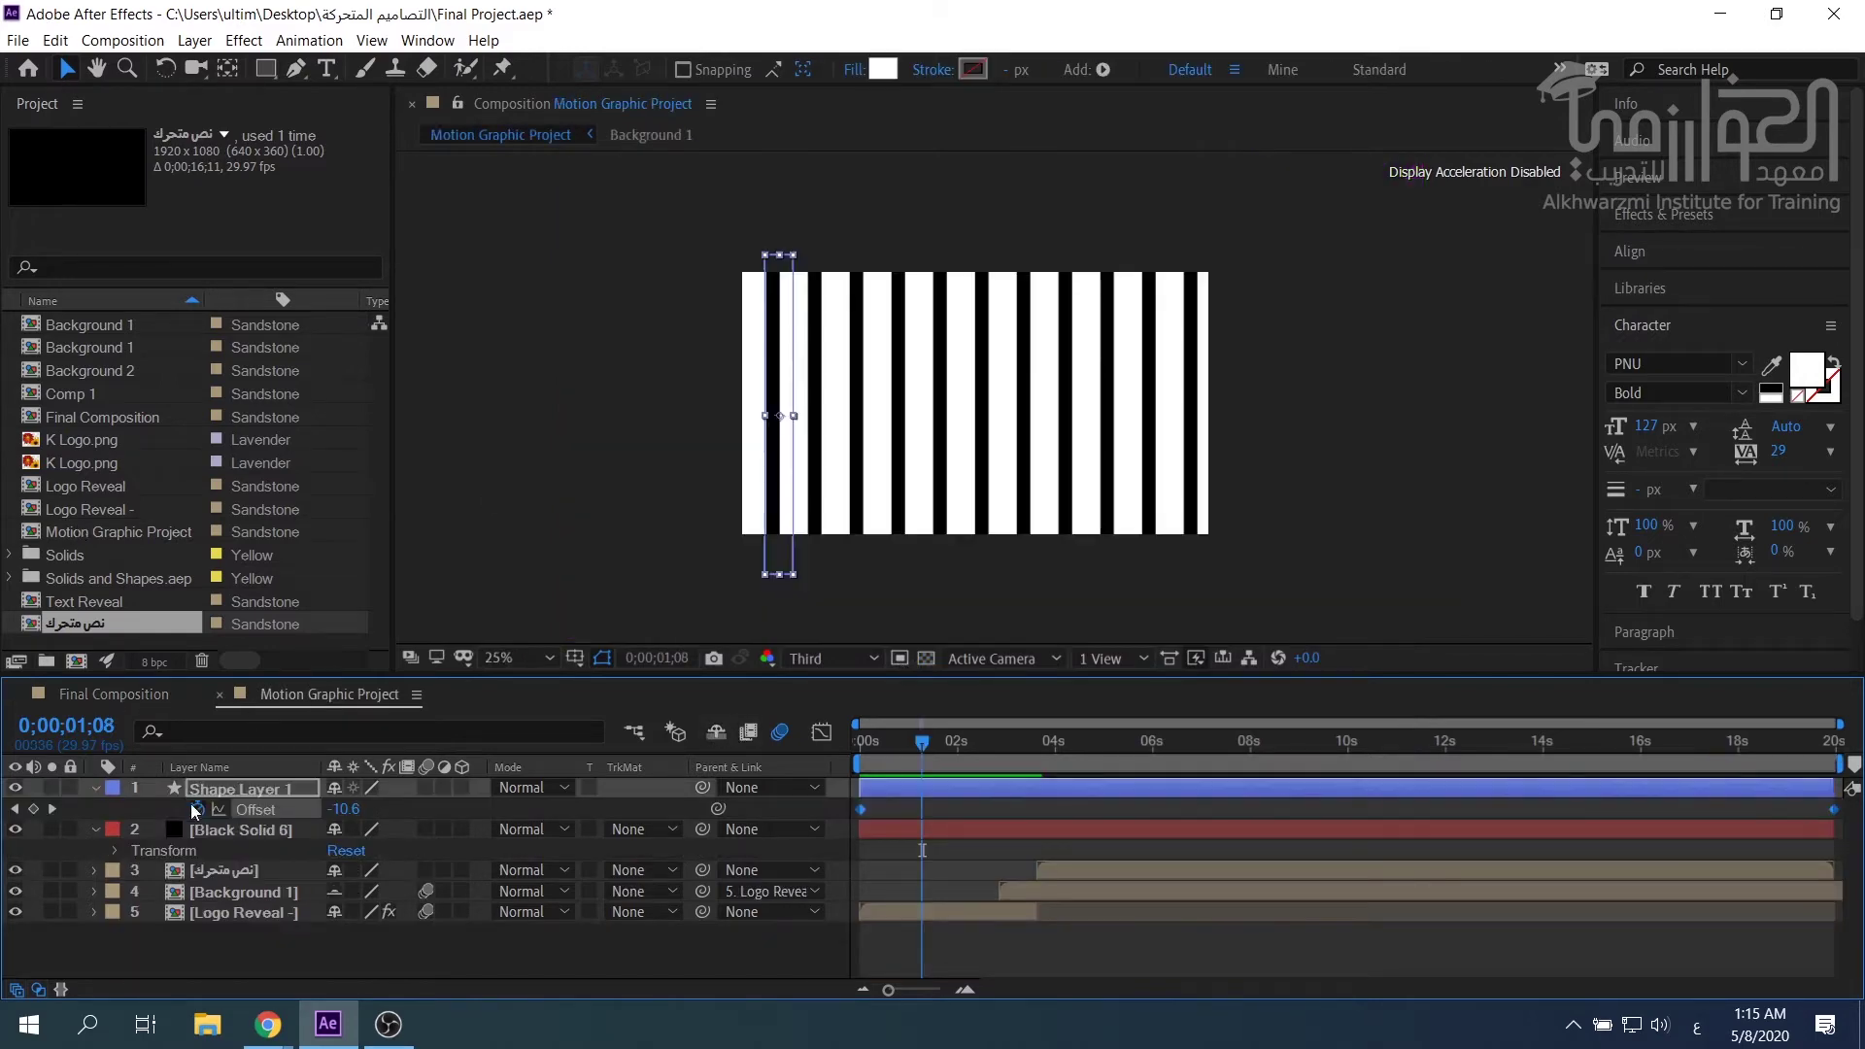
Fit the composition in the viewer and examine Shape Layer 1's Rectangle 1 properties, including the Repeater 1 transform.
{"action": "left_click", "coordinate": [272, 789]}
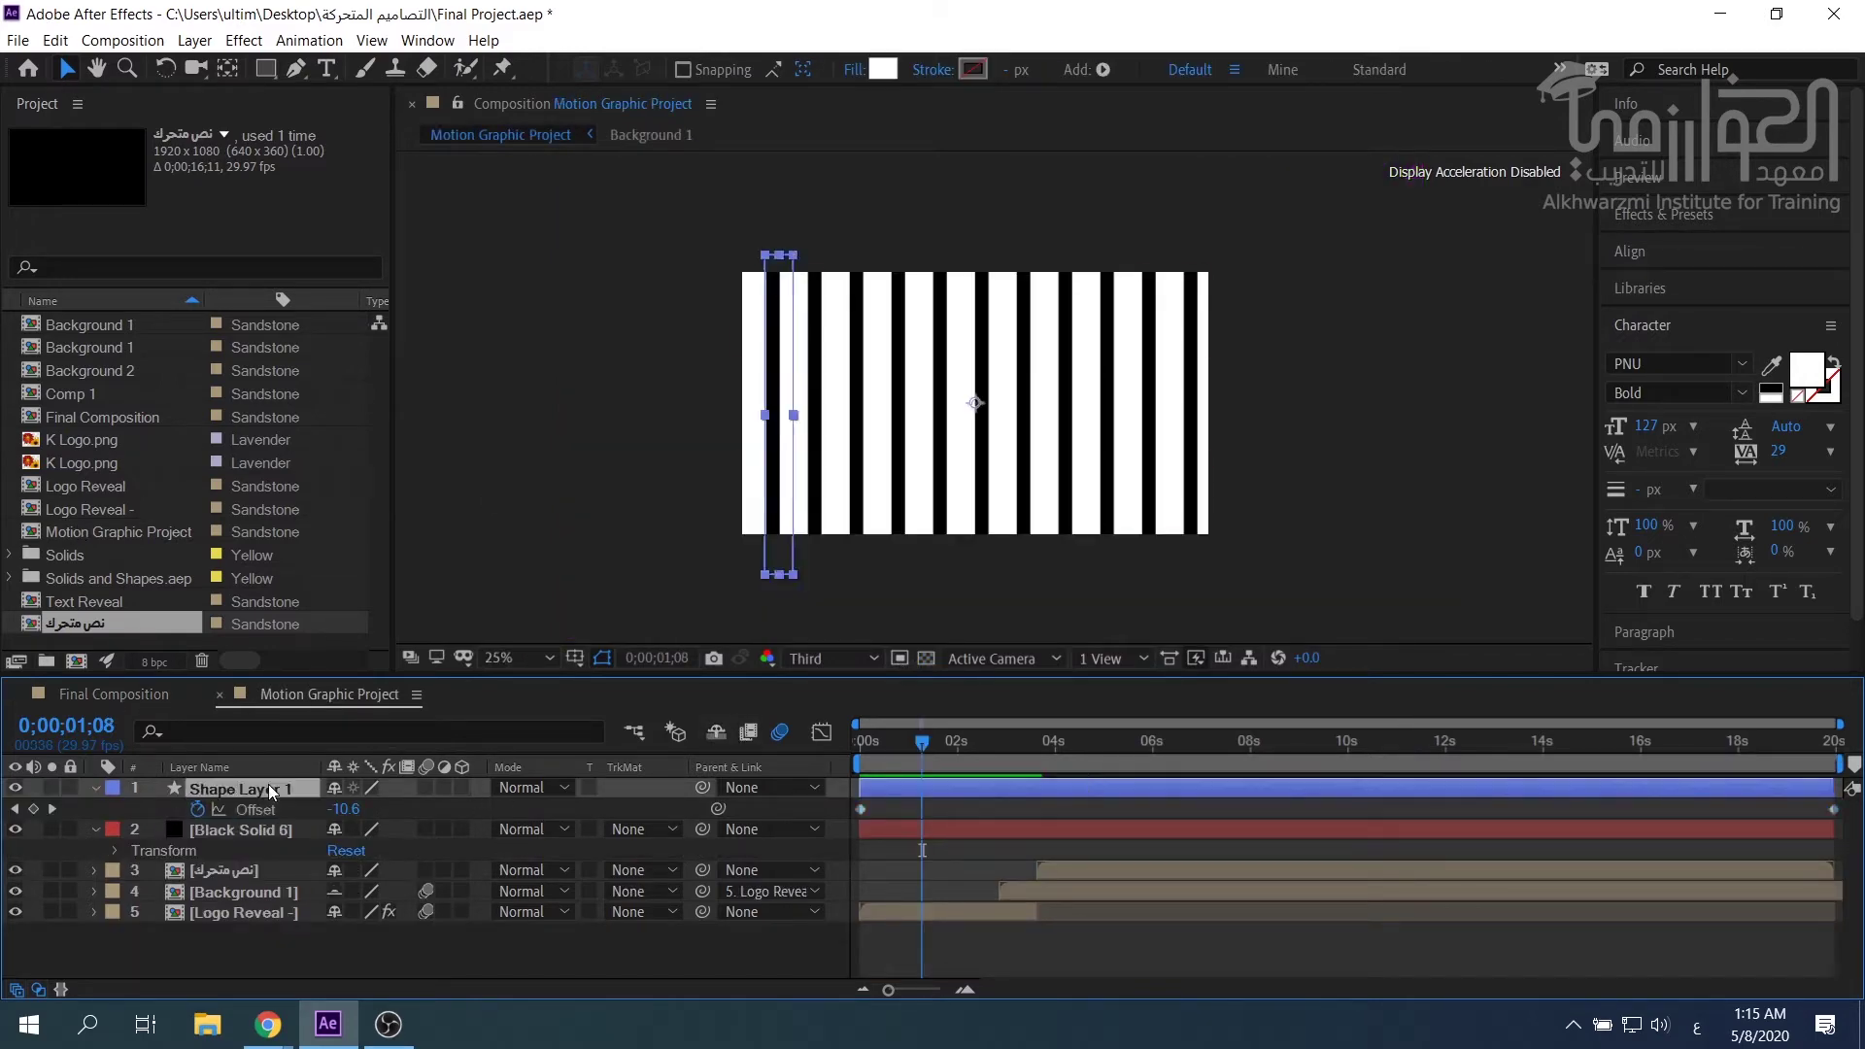
{"action": "left_click", "coordinate": [556, 657]}
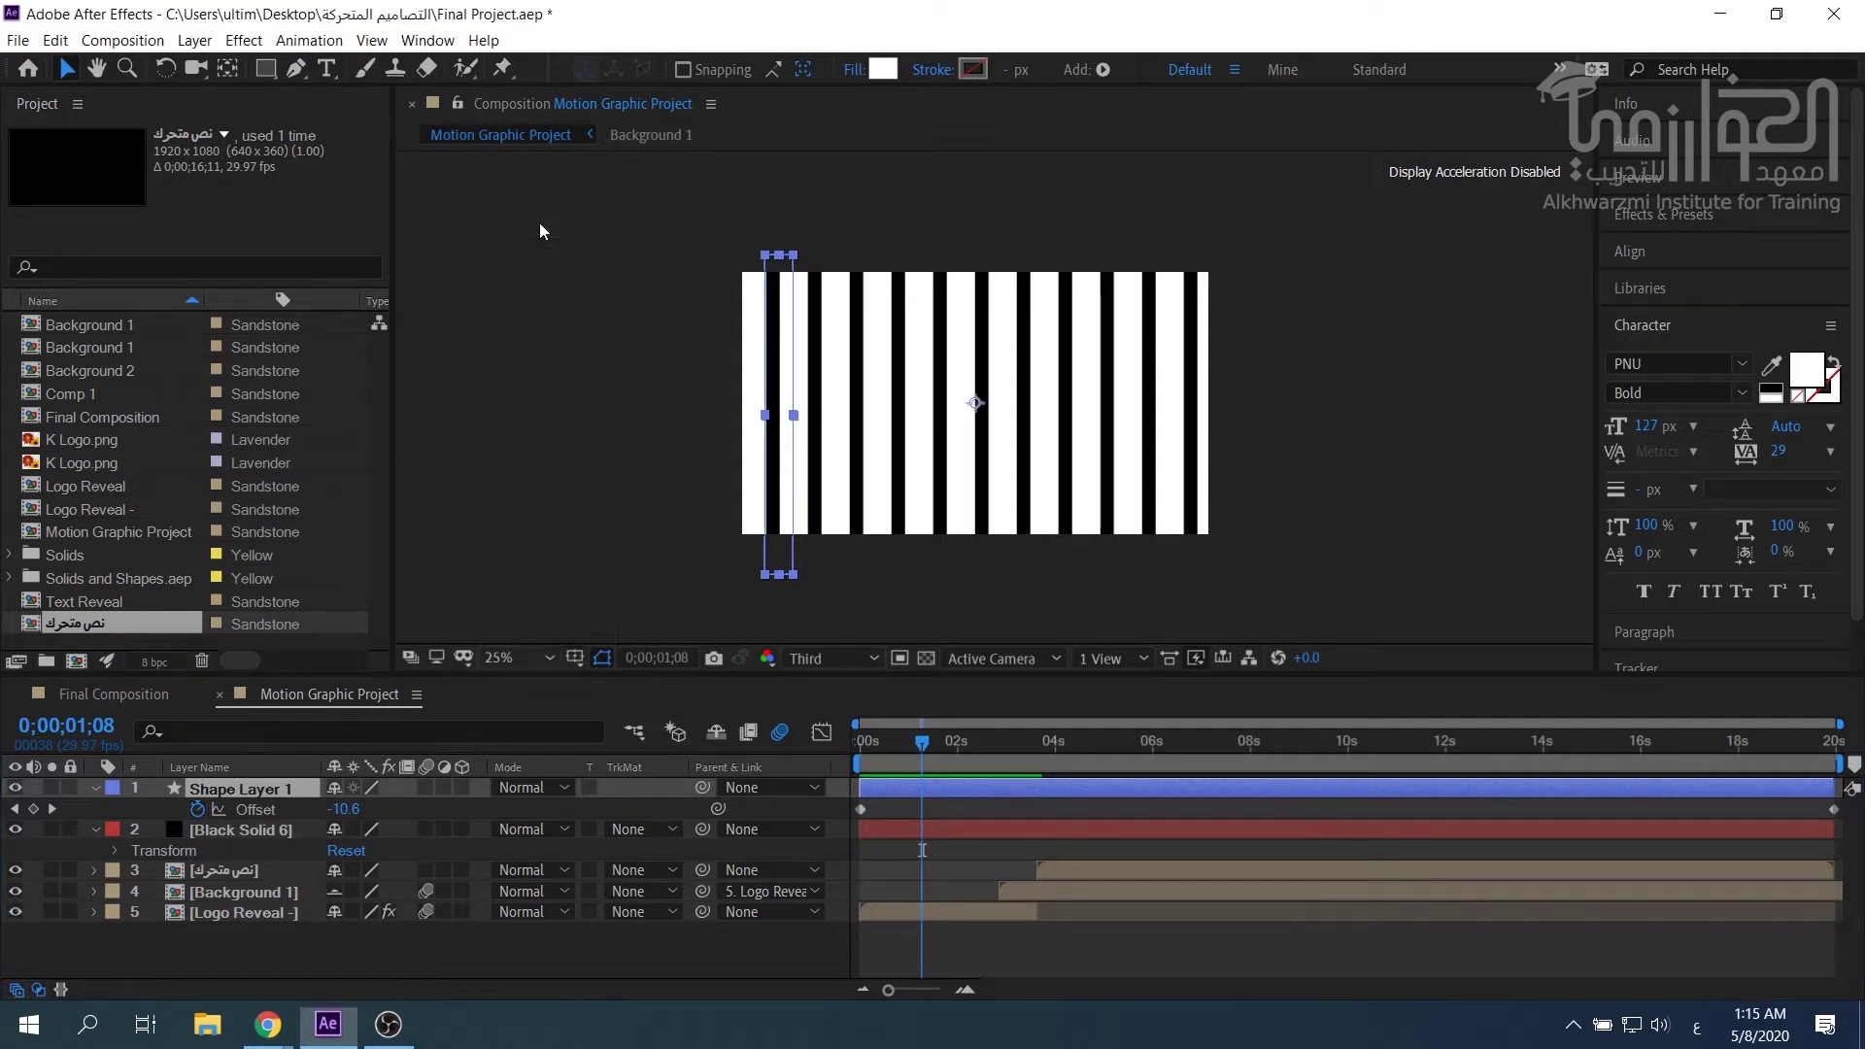
{"action": "left_click", "coordinate": [524, 227]}
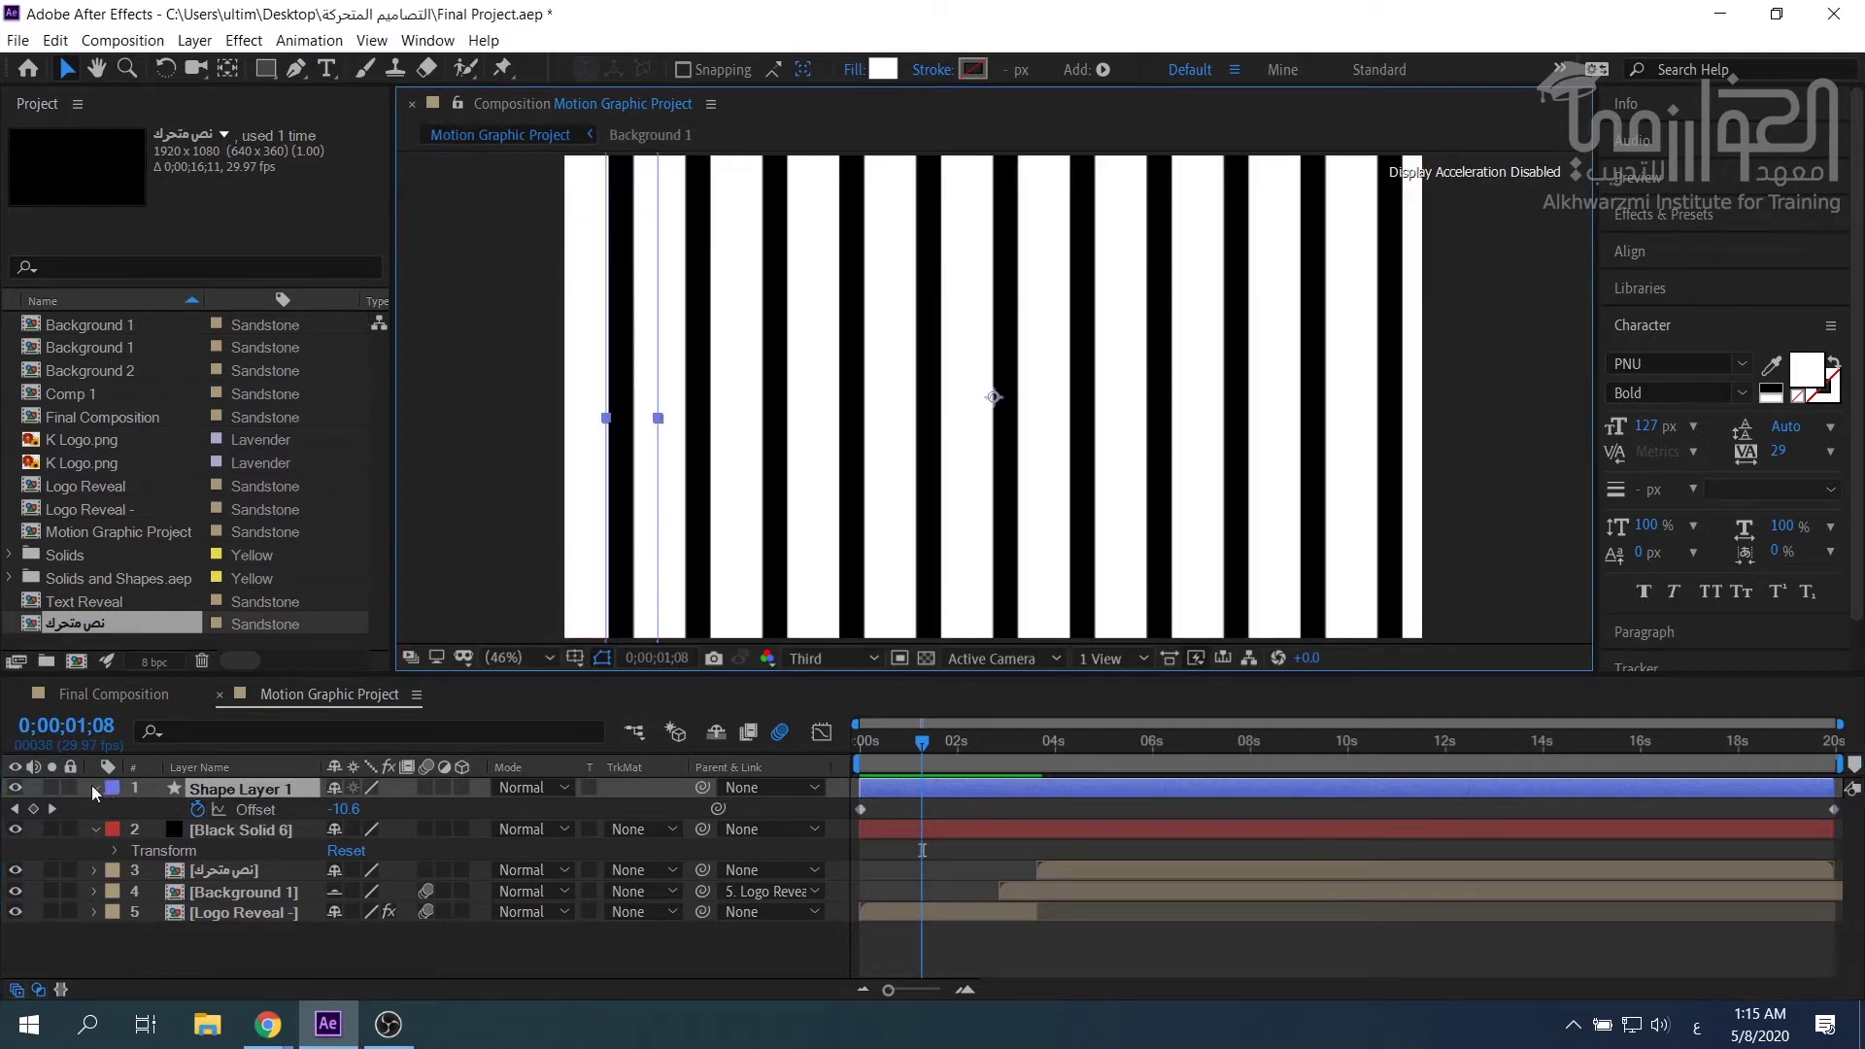
{"action": "left_click", "coordinate": [95, 788]}
{"action": "left_click", "coordinate": [94, 789]}
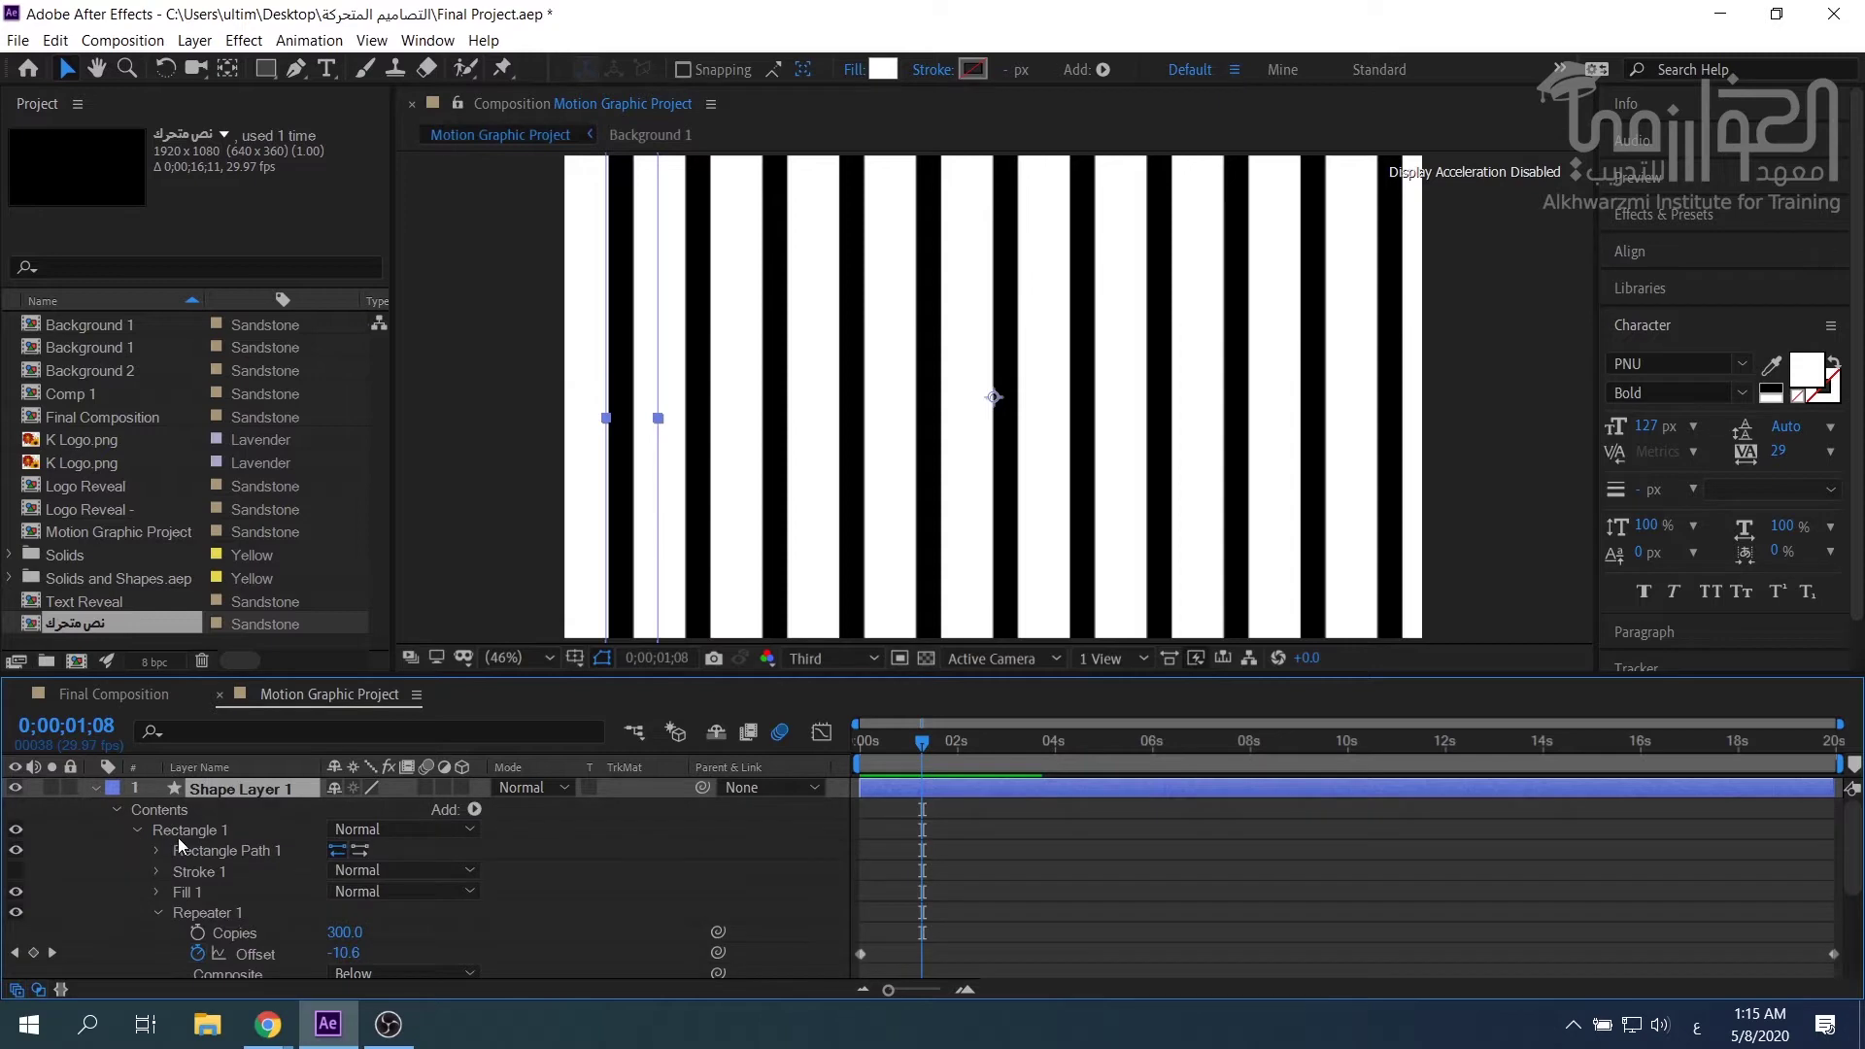
{"action": "left_click", "coordinate": [213, 832]}
{"action": "scroll", "coordinate": [224, 841], "scroll_direction": "down", "scroll_amount": 1}
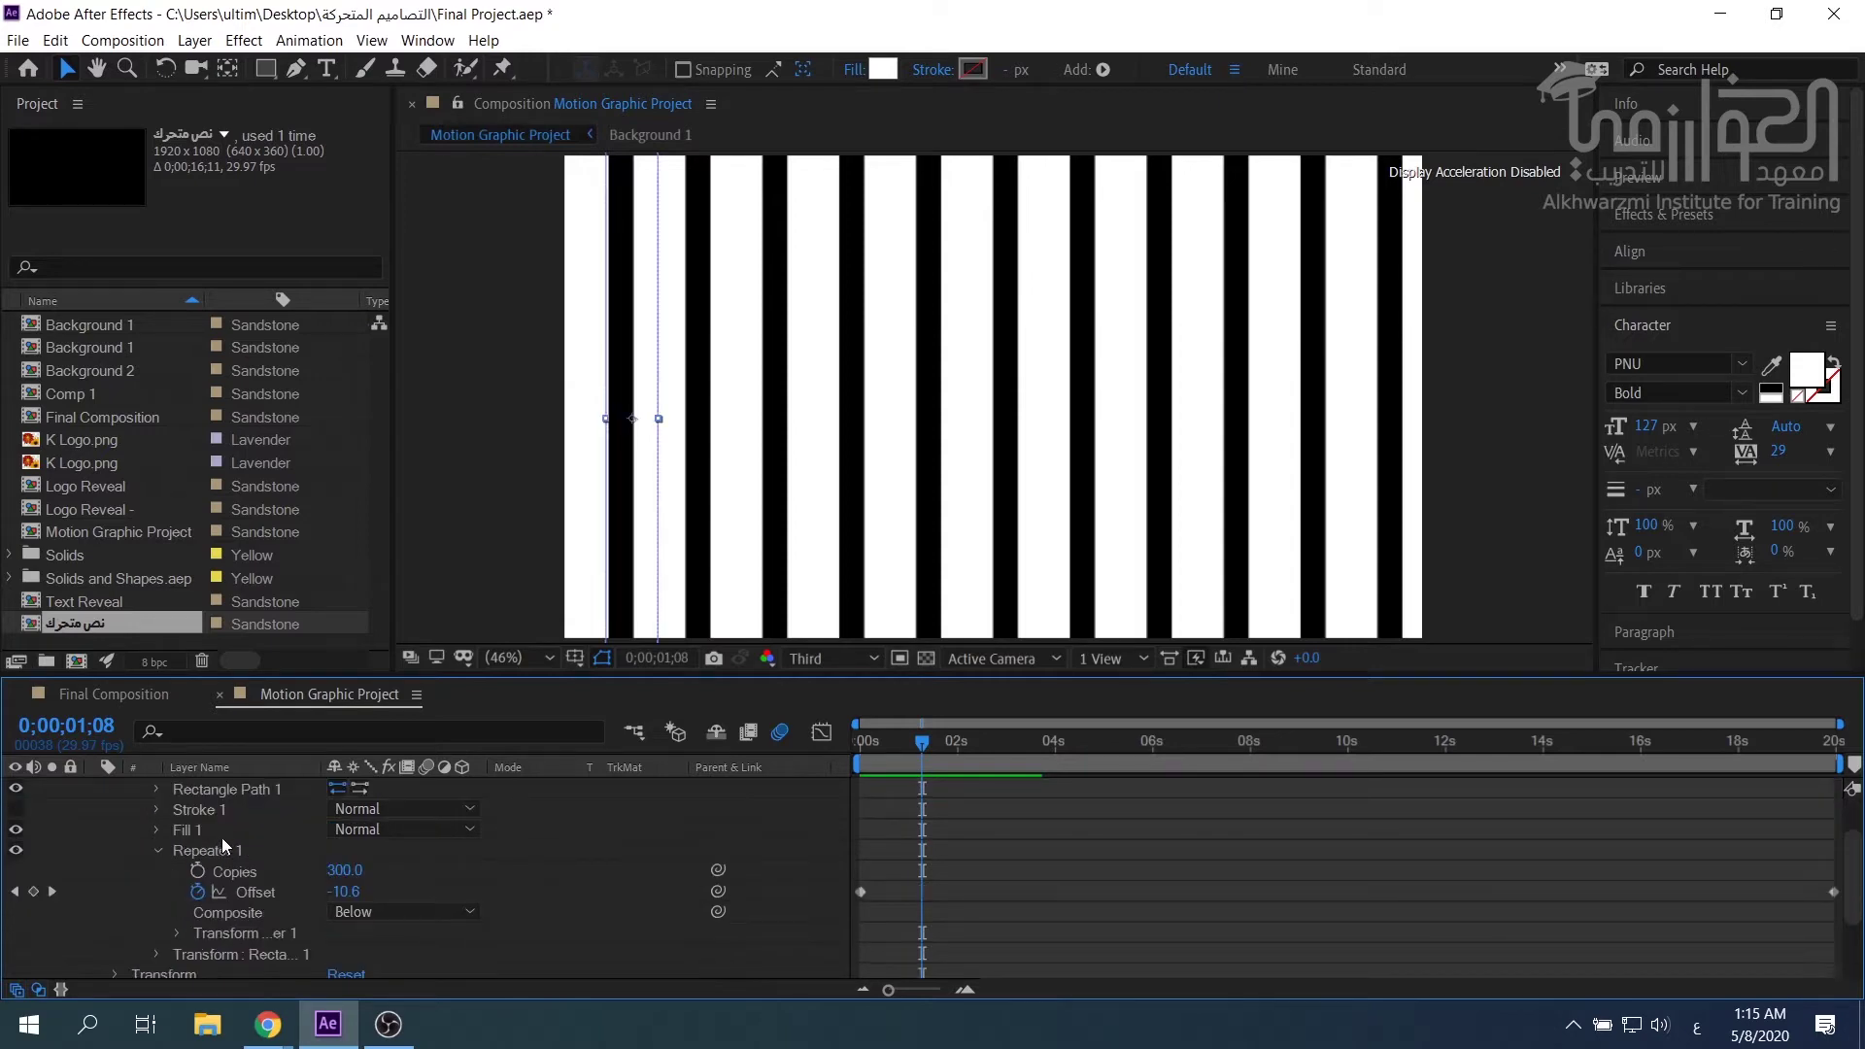
{"action": "left_click", "coordinate": [177, 933]}
{"action": "scroll", "coordinate": [177, 929], "scroll_direction": "down", "scroll_amount": 1}
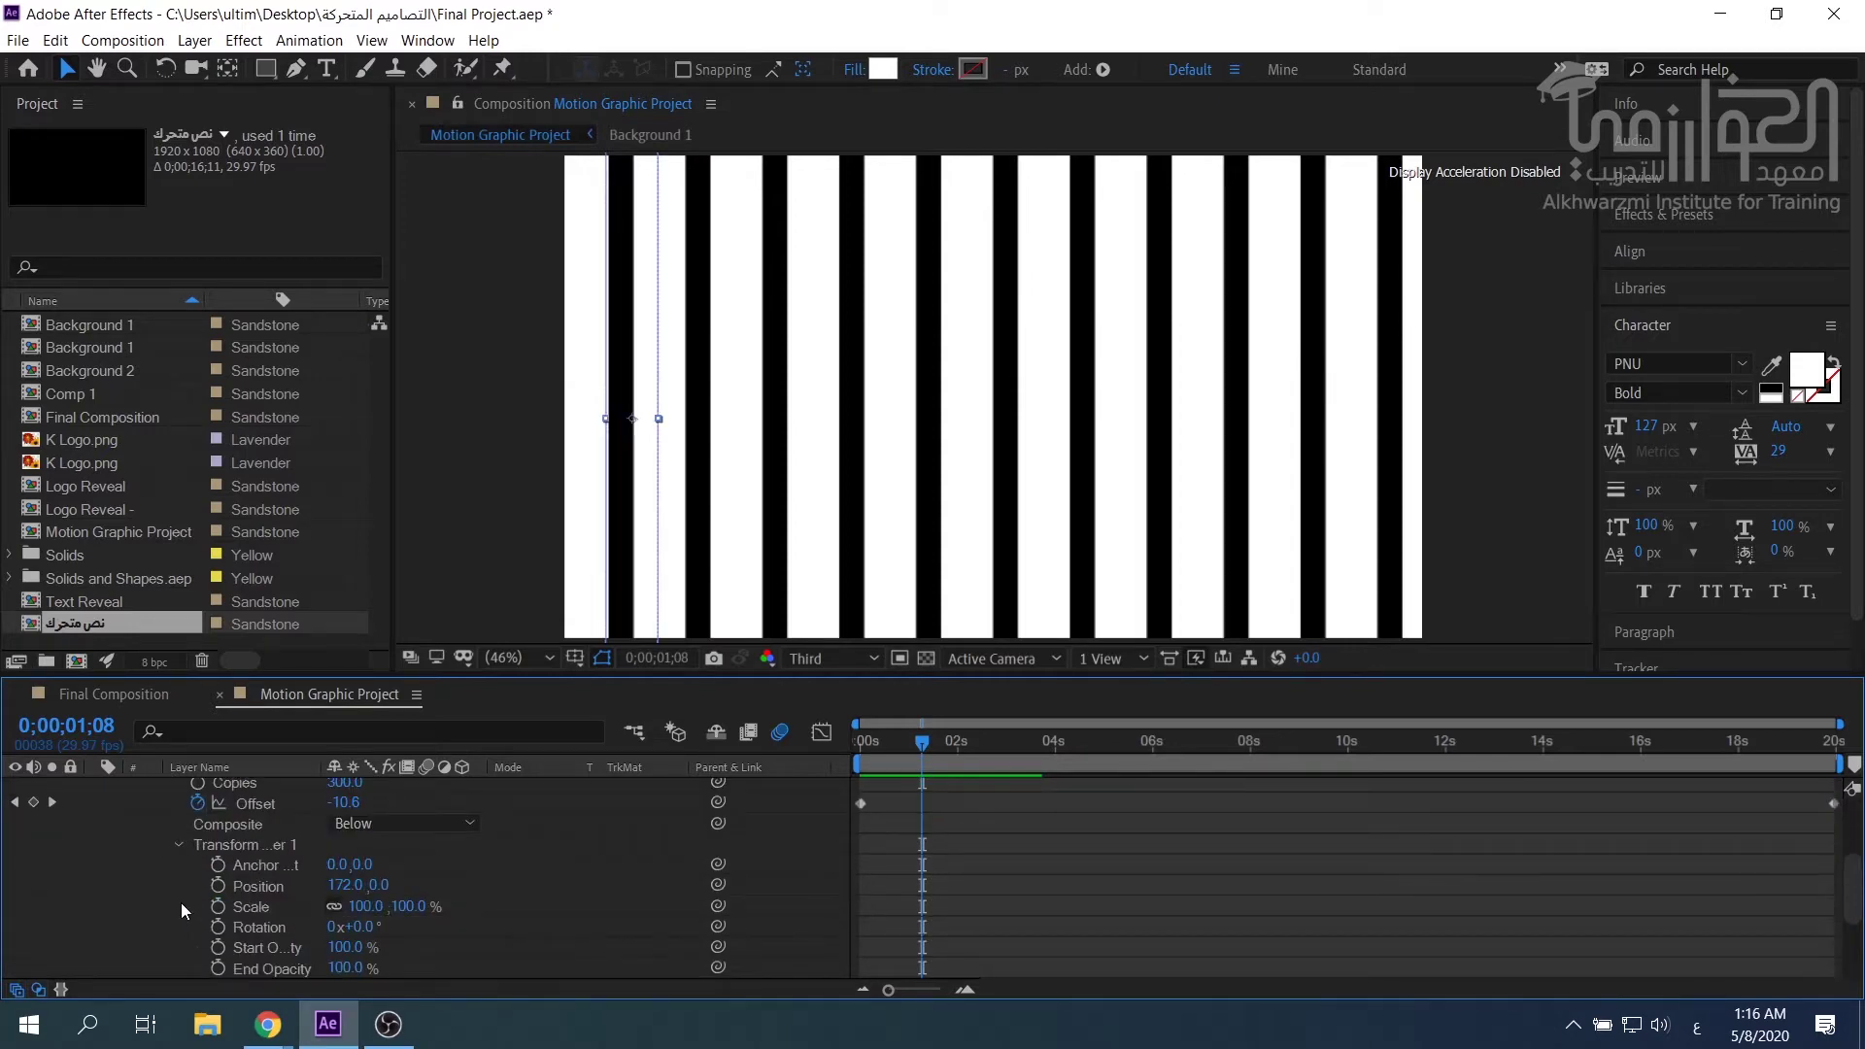
{"action": "scroll", "coordinate": [272, 924], "scroll_direction": "up", "scroll_amount": 1}
{"action": "scroll", "coordinate": [305, 934], "scroll_direction": "down", "scroll_amount": 1}
{"action": "left_click", "coordinate": [179, 844]}
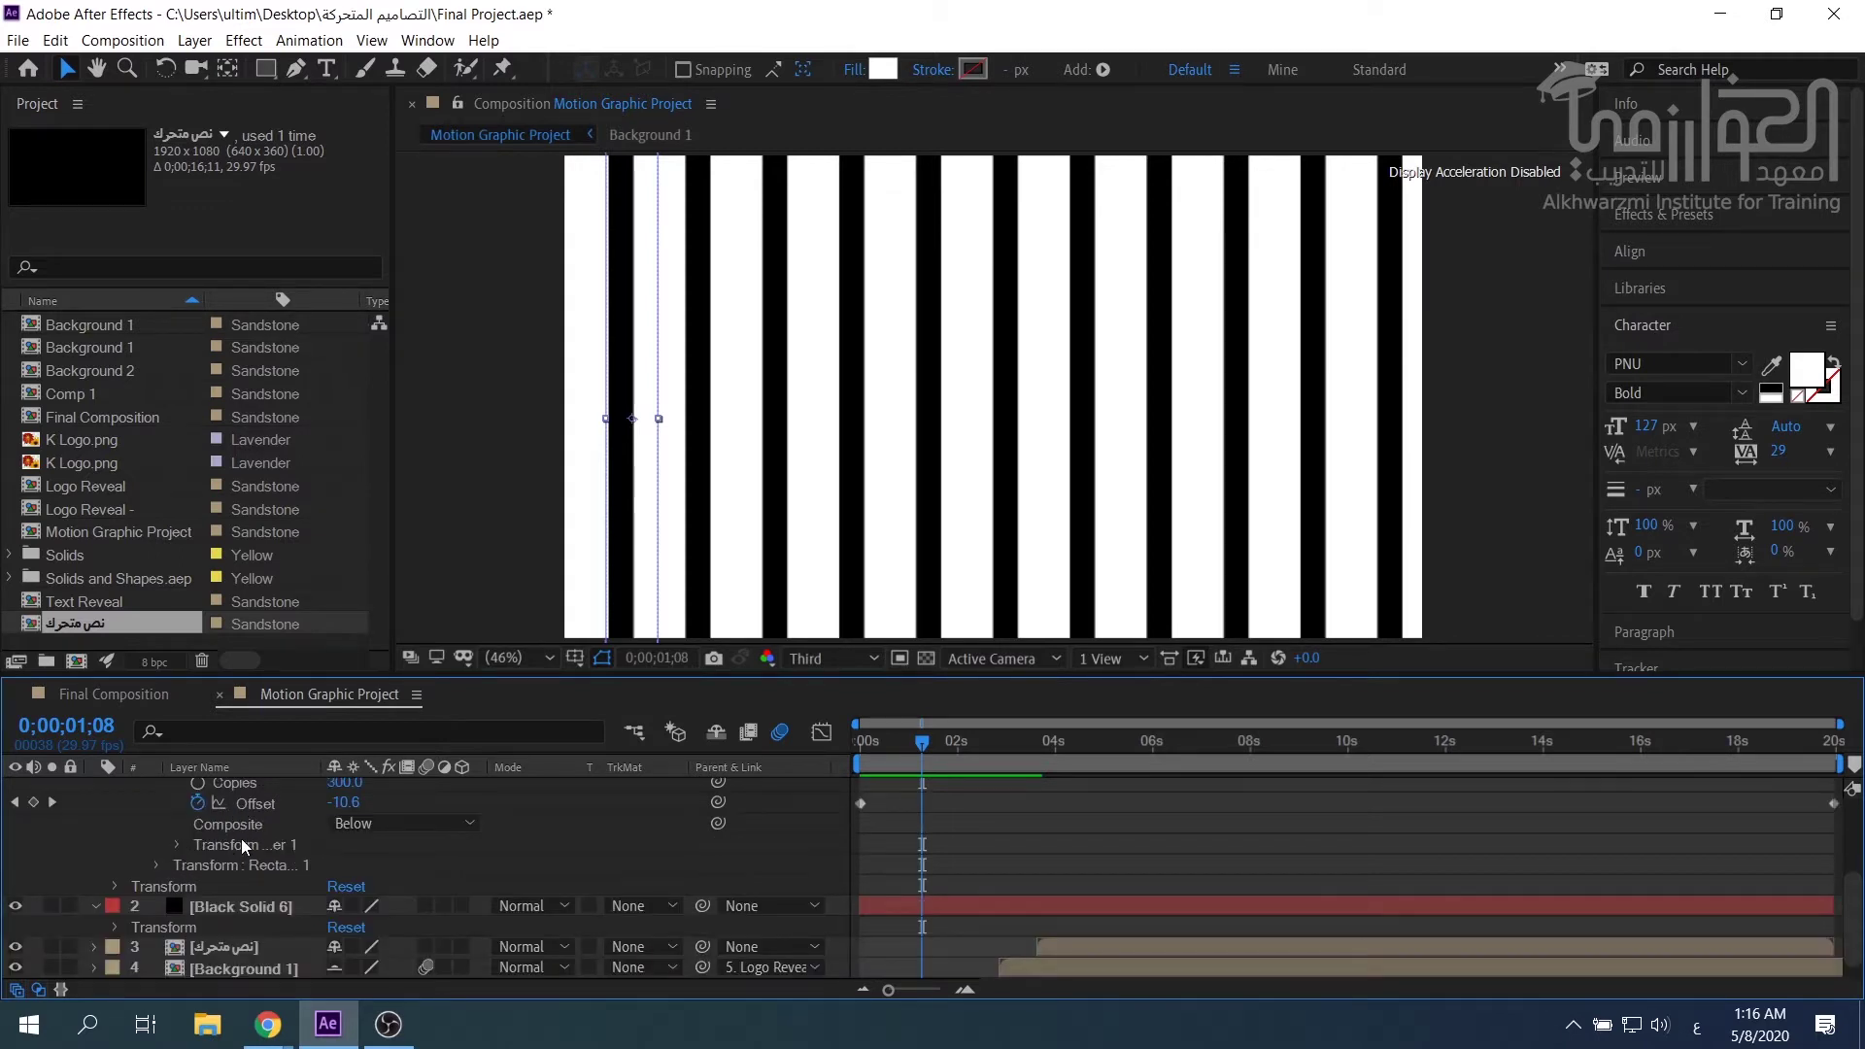
Set the Skew in Rectangle 1's own transform to 35 and collapse Shape Layer 1's properties.
{"action": "left_click", "coordinate": [156, 865]}
{"action": "scroll", "coordinate": [233, 835], "scroll_direction": "down", "scroll_amount": 1}
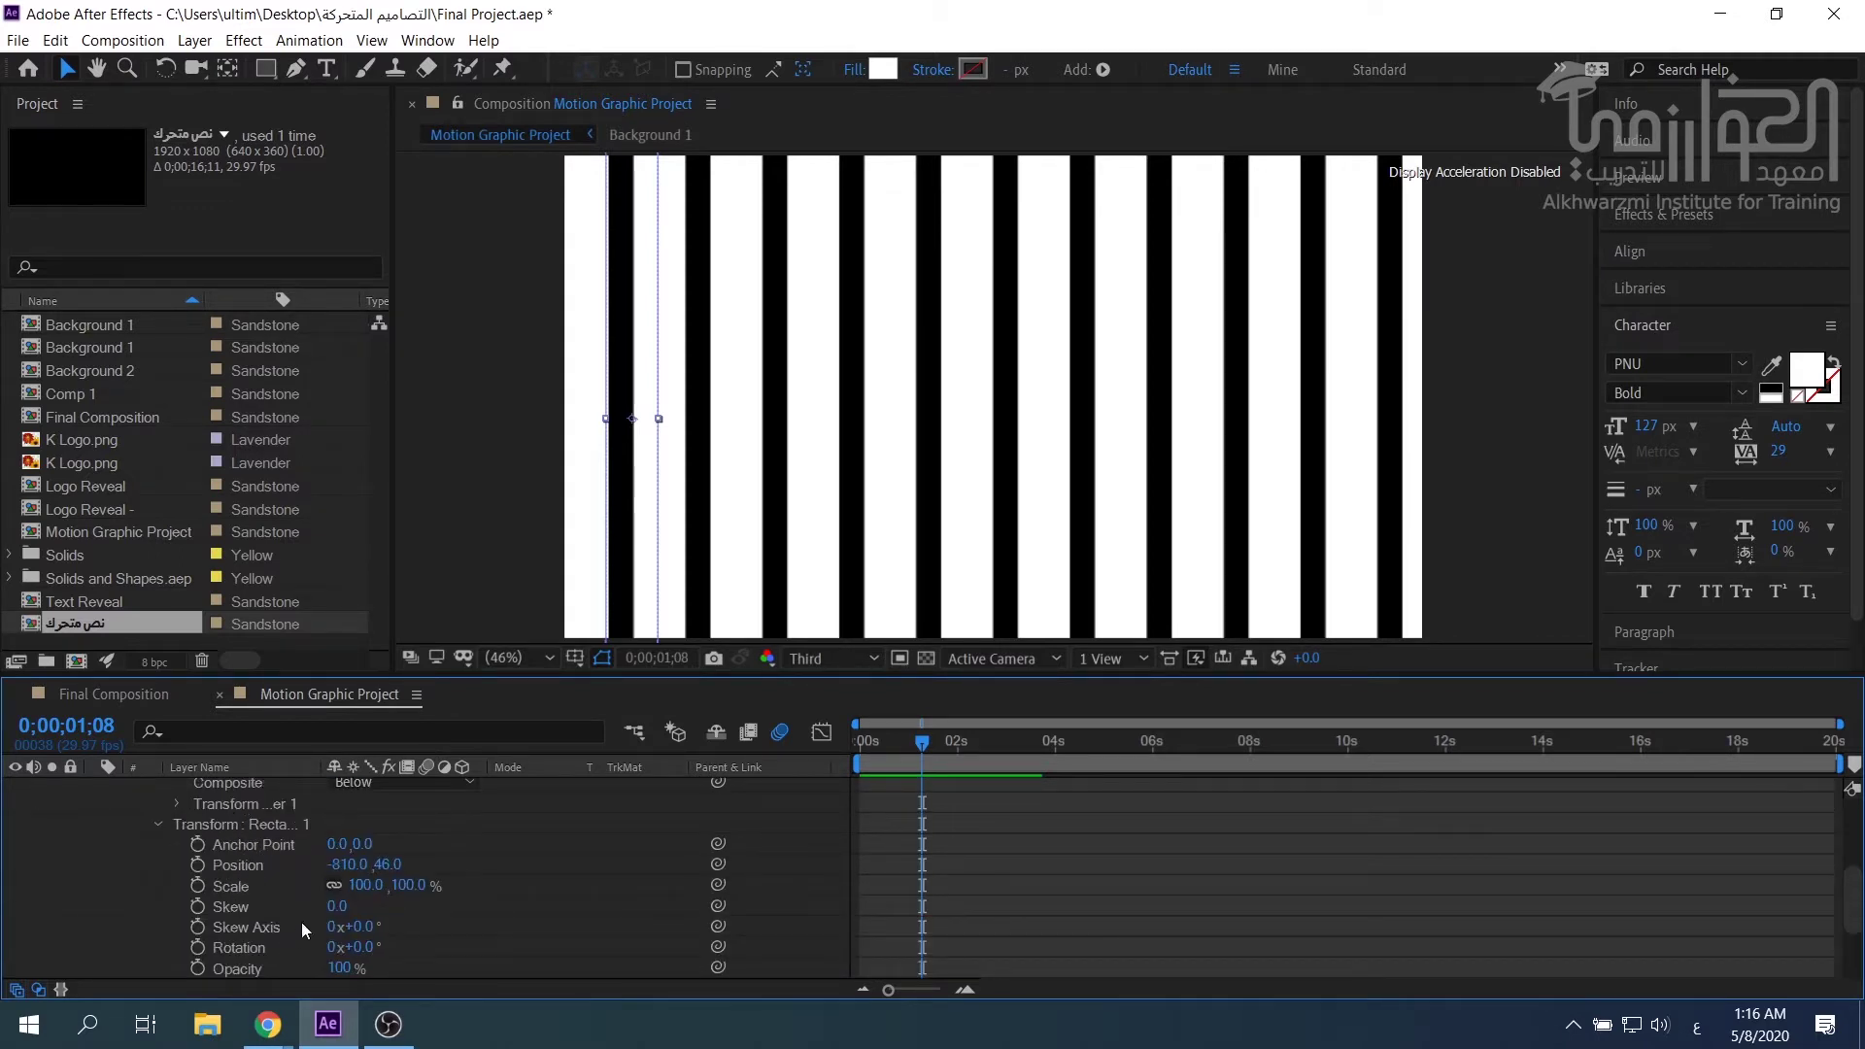
{"action": "left_click_drag", "start_coordinate": [338, 908], "coordinate": [367, 906]}
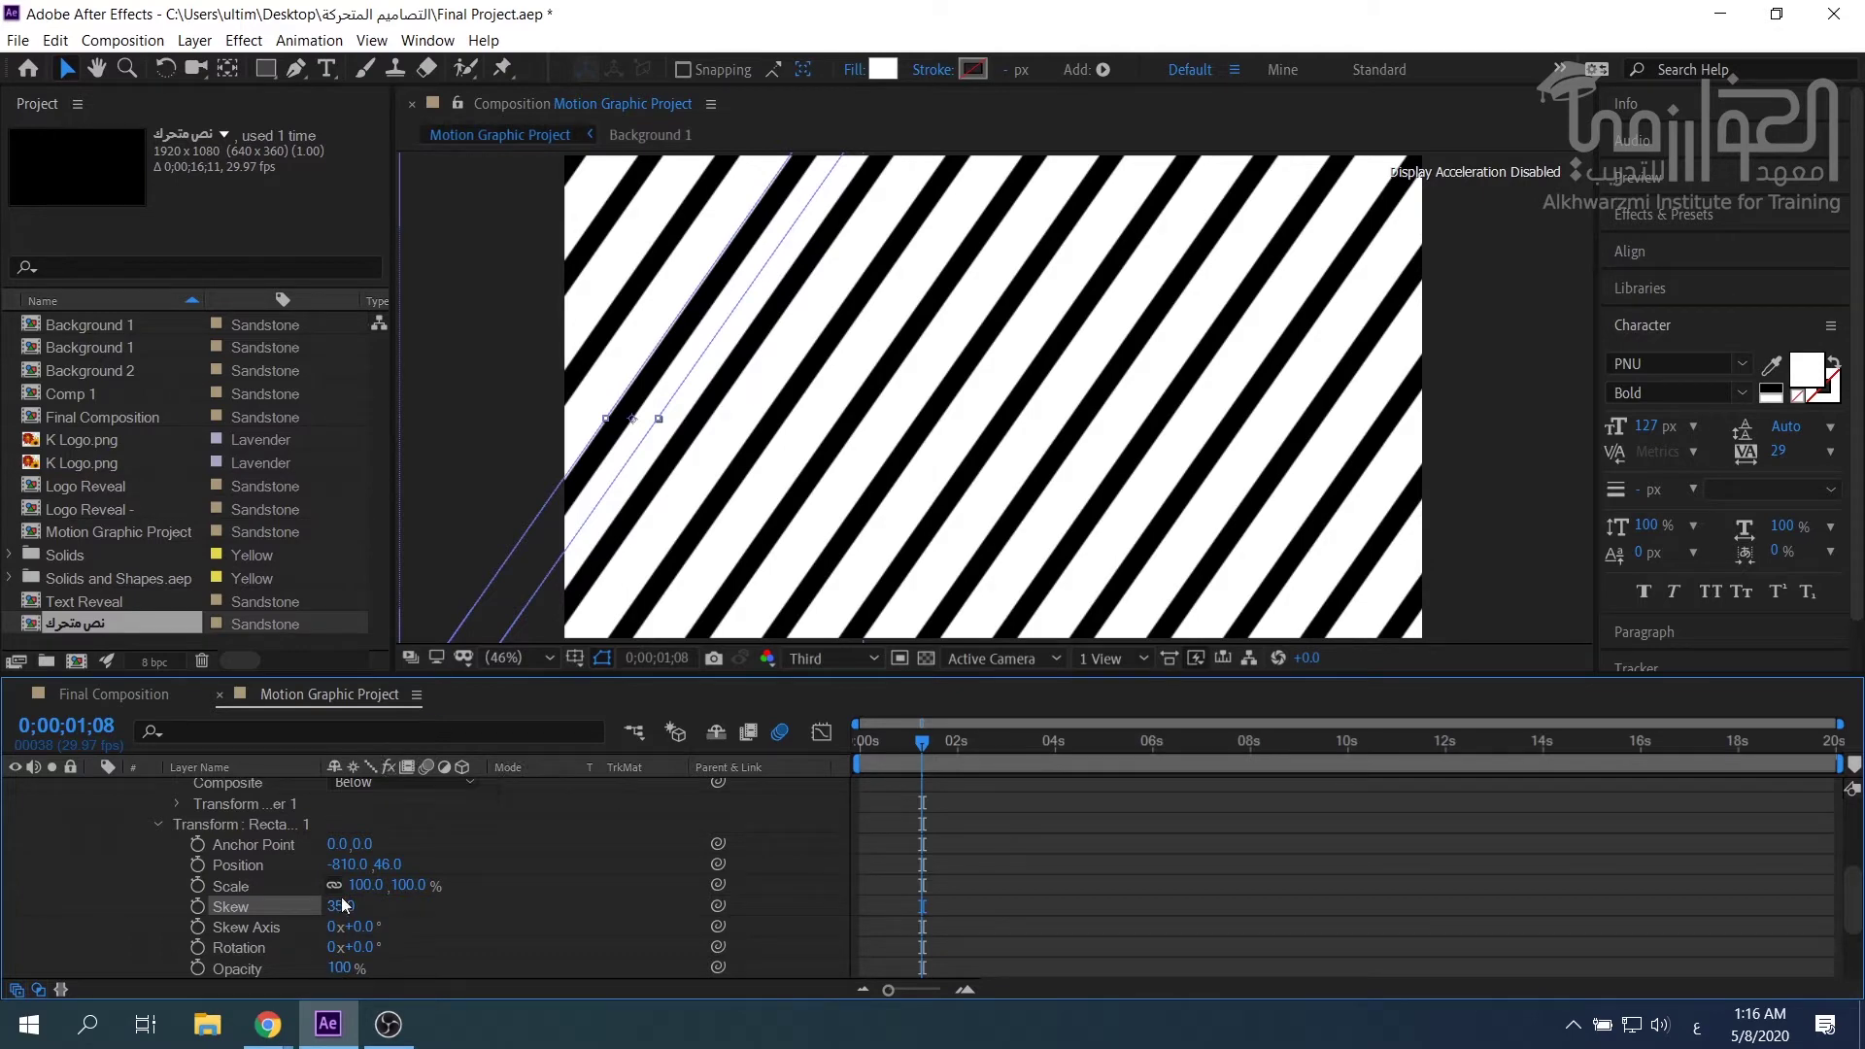
{"action": "scroll", "coordinate": [211, 946], "scroll_direction": "up", "scroll_amount": 2}
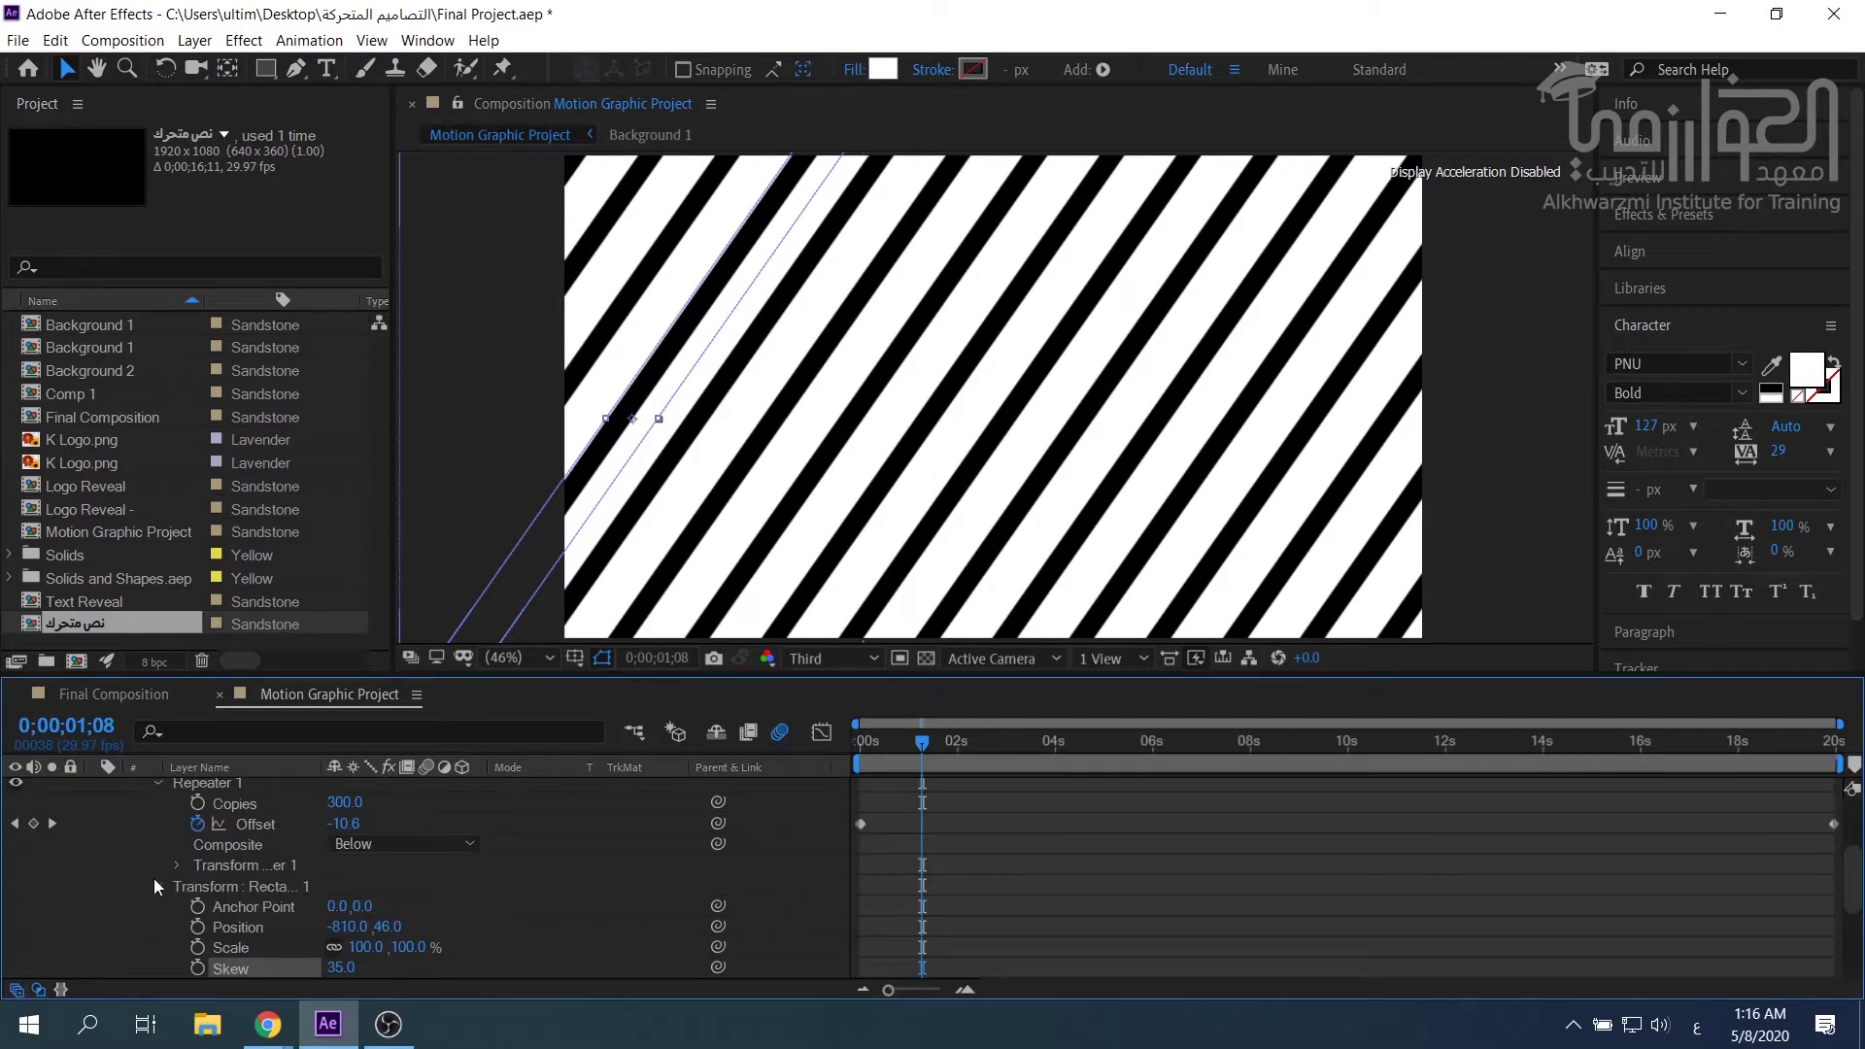
{"action": "scroll", "coordinate": [183, 900], "scroll_direction": "up", "scroll_amount": 4}
{"action": "left_click", "coordinate": [137, 830]}
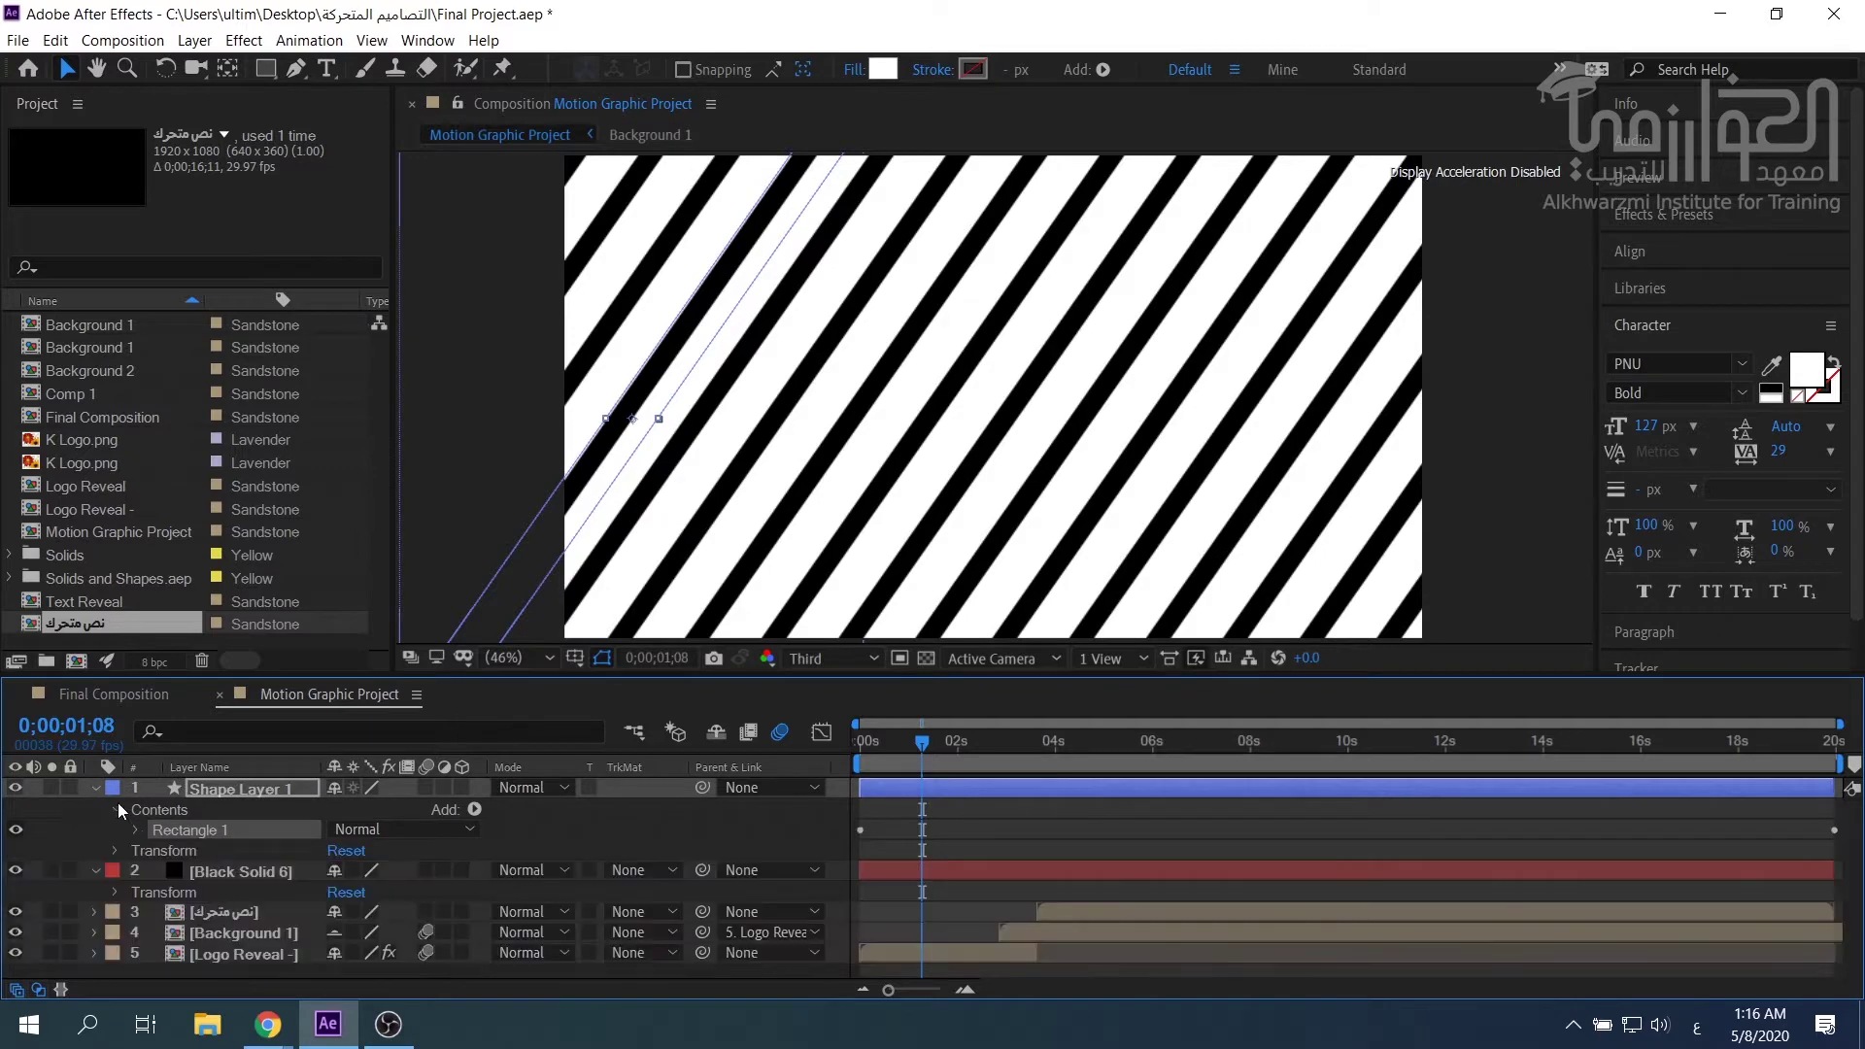
{"action": "left_click", "coordinate": [95, 789]}
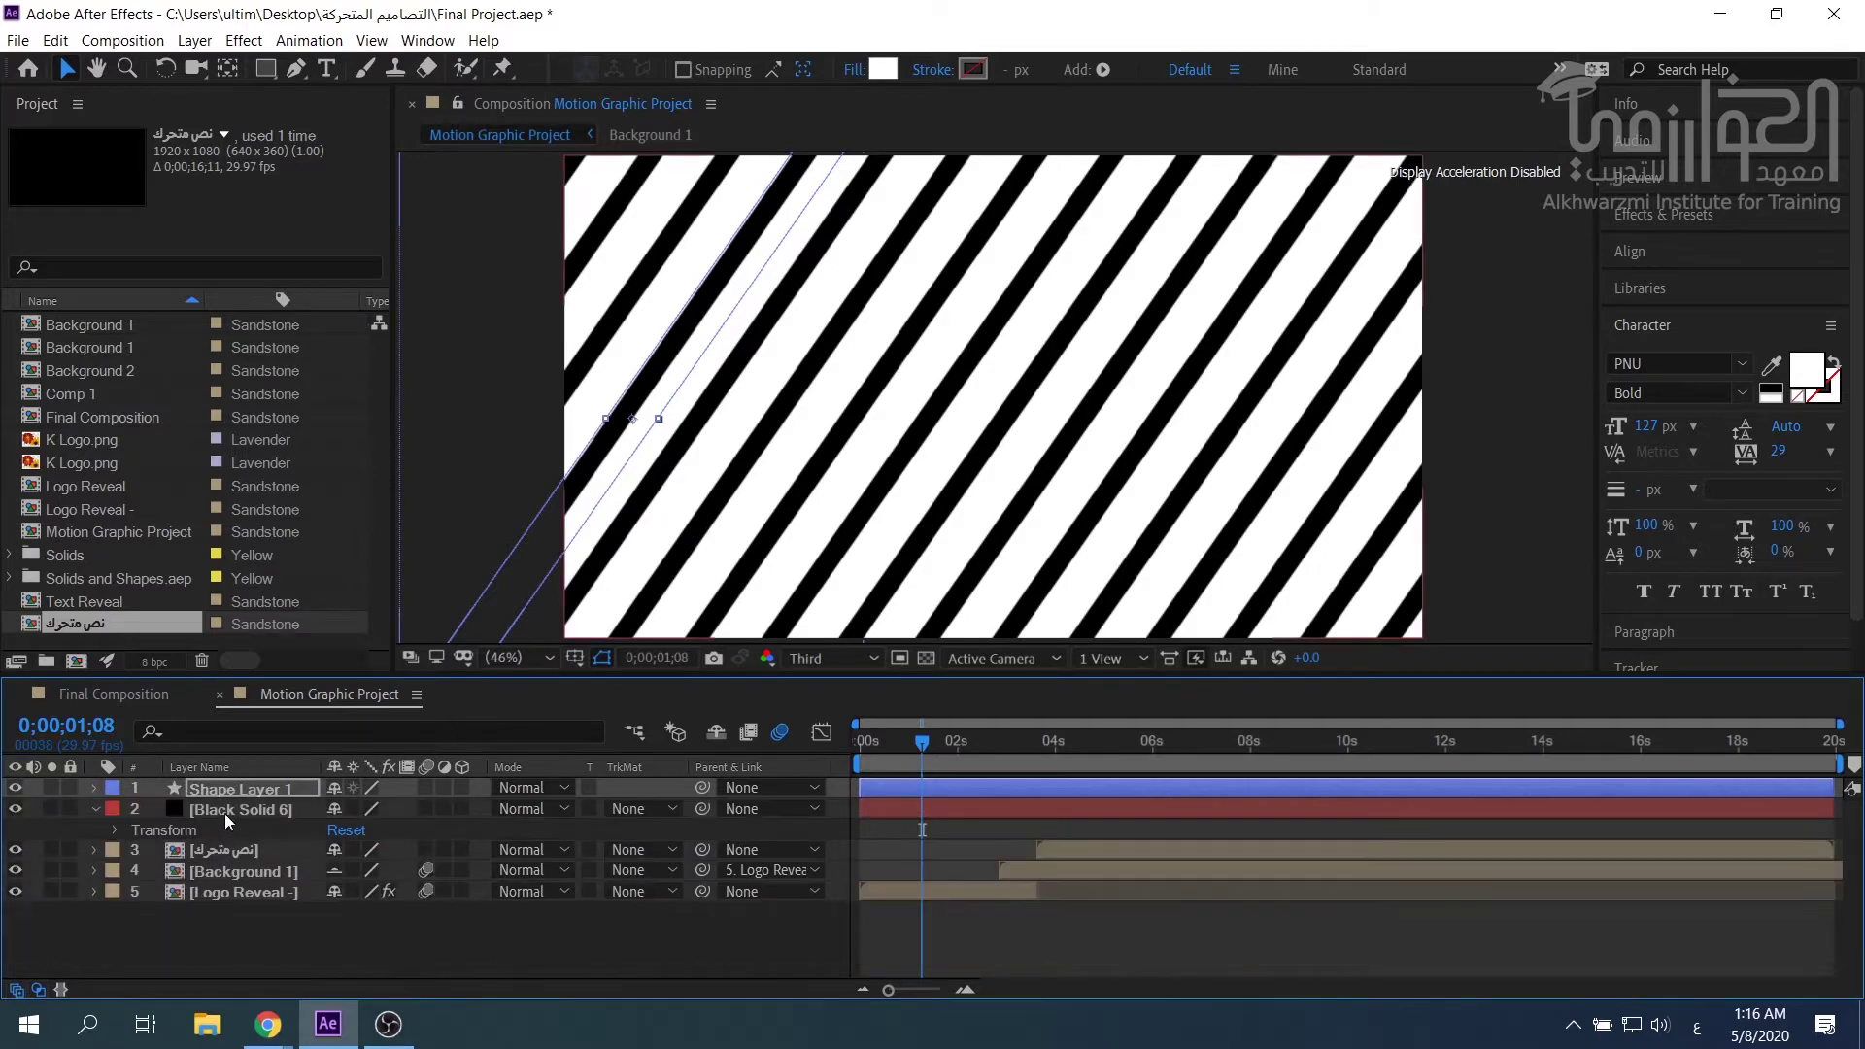
Apply the Gradient Ramp effect to the Black Solid 6 layer.
{"action": "left_click", "coordinate": [279, 810]}
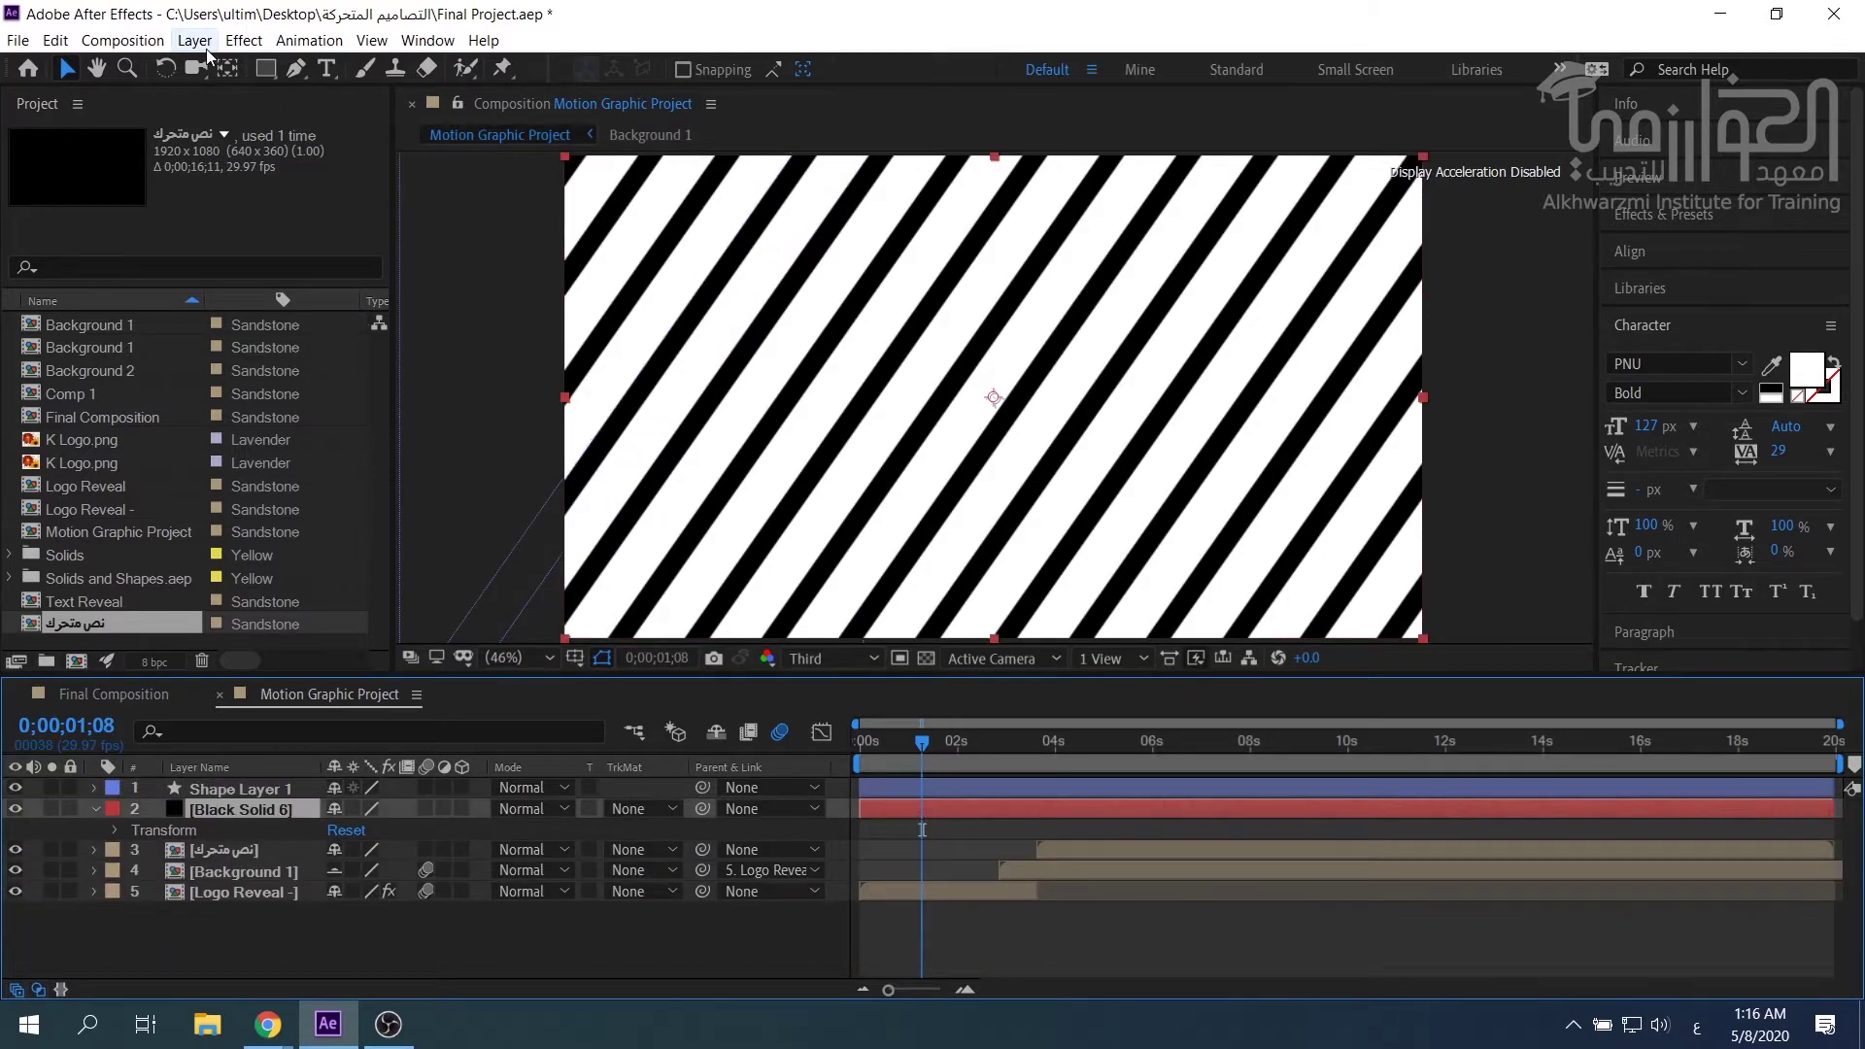
{"action": "left_click", "coordinate": [244, 42]}
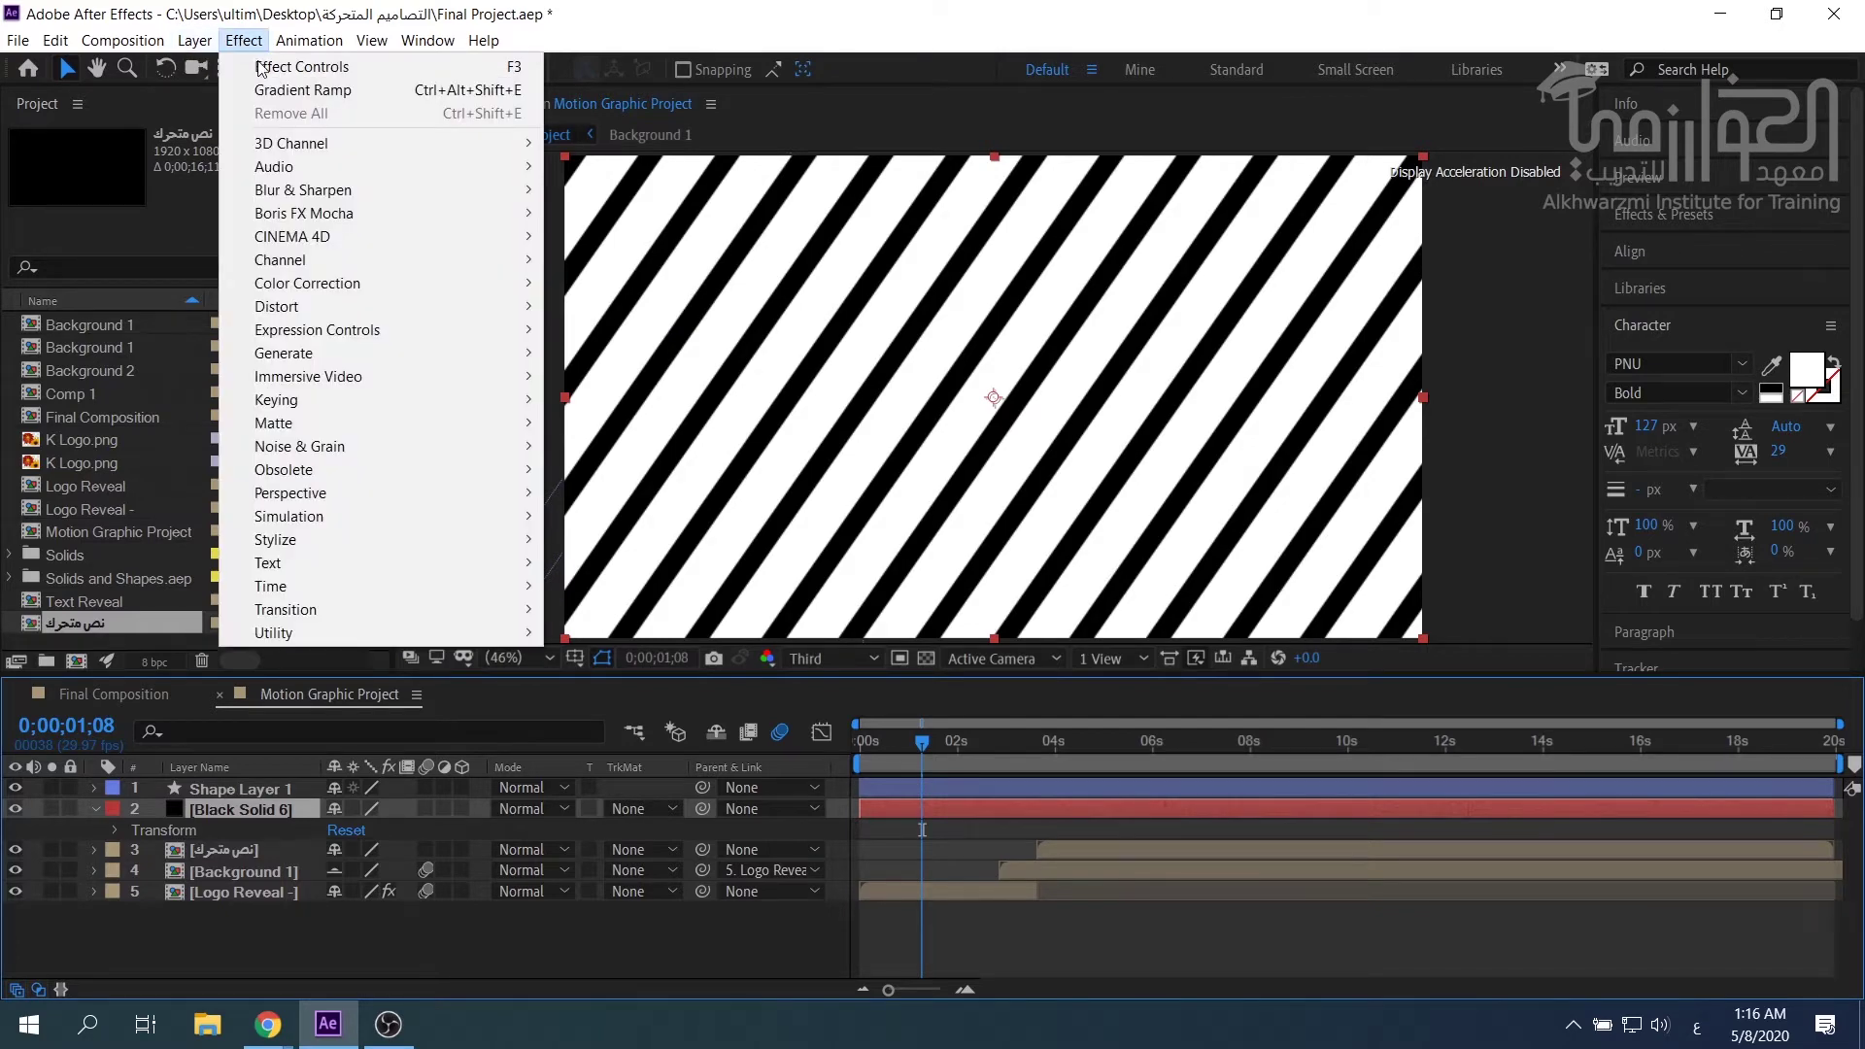
{"action": "mouse_move", "coordinate": [321, 352]}
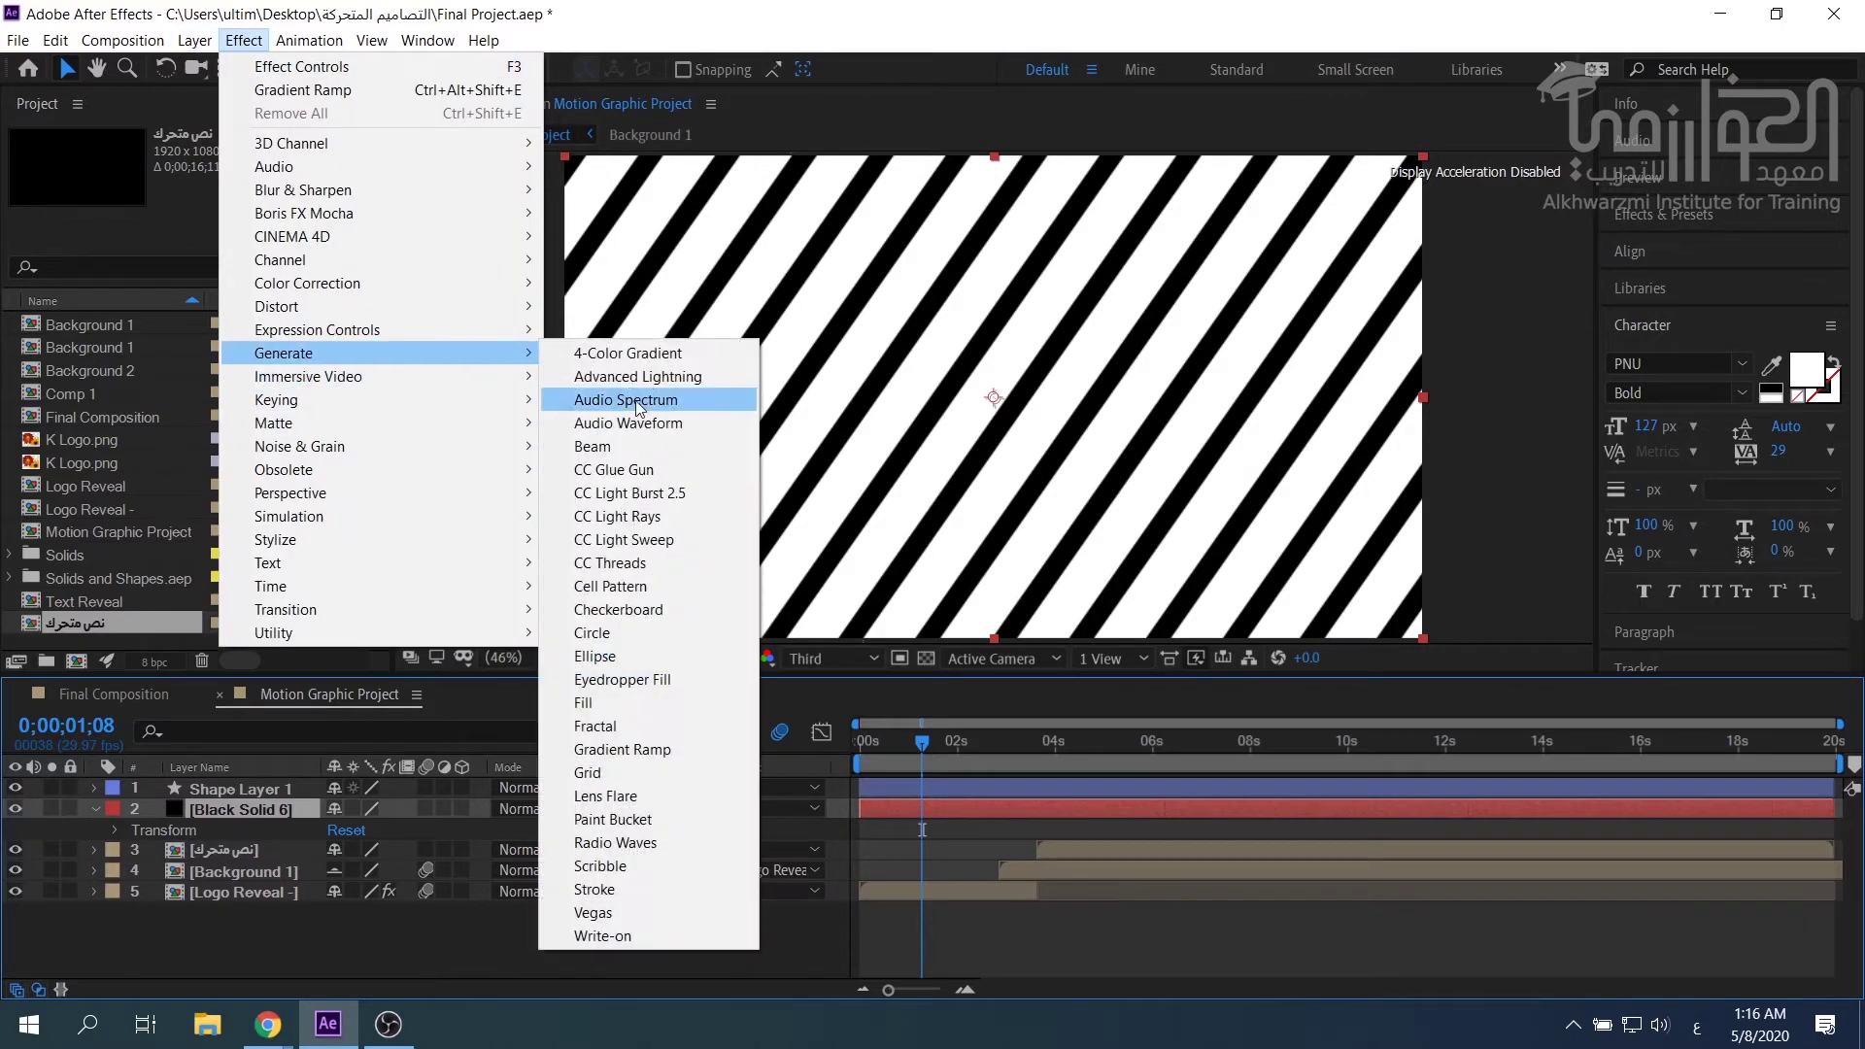
{"action": "left_click", "coordinate": [649, 751]}
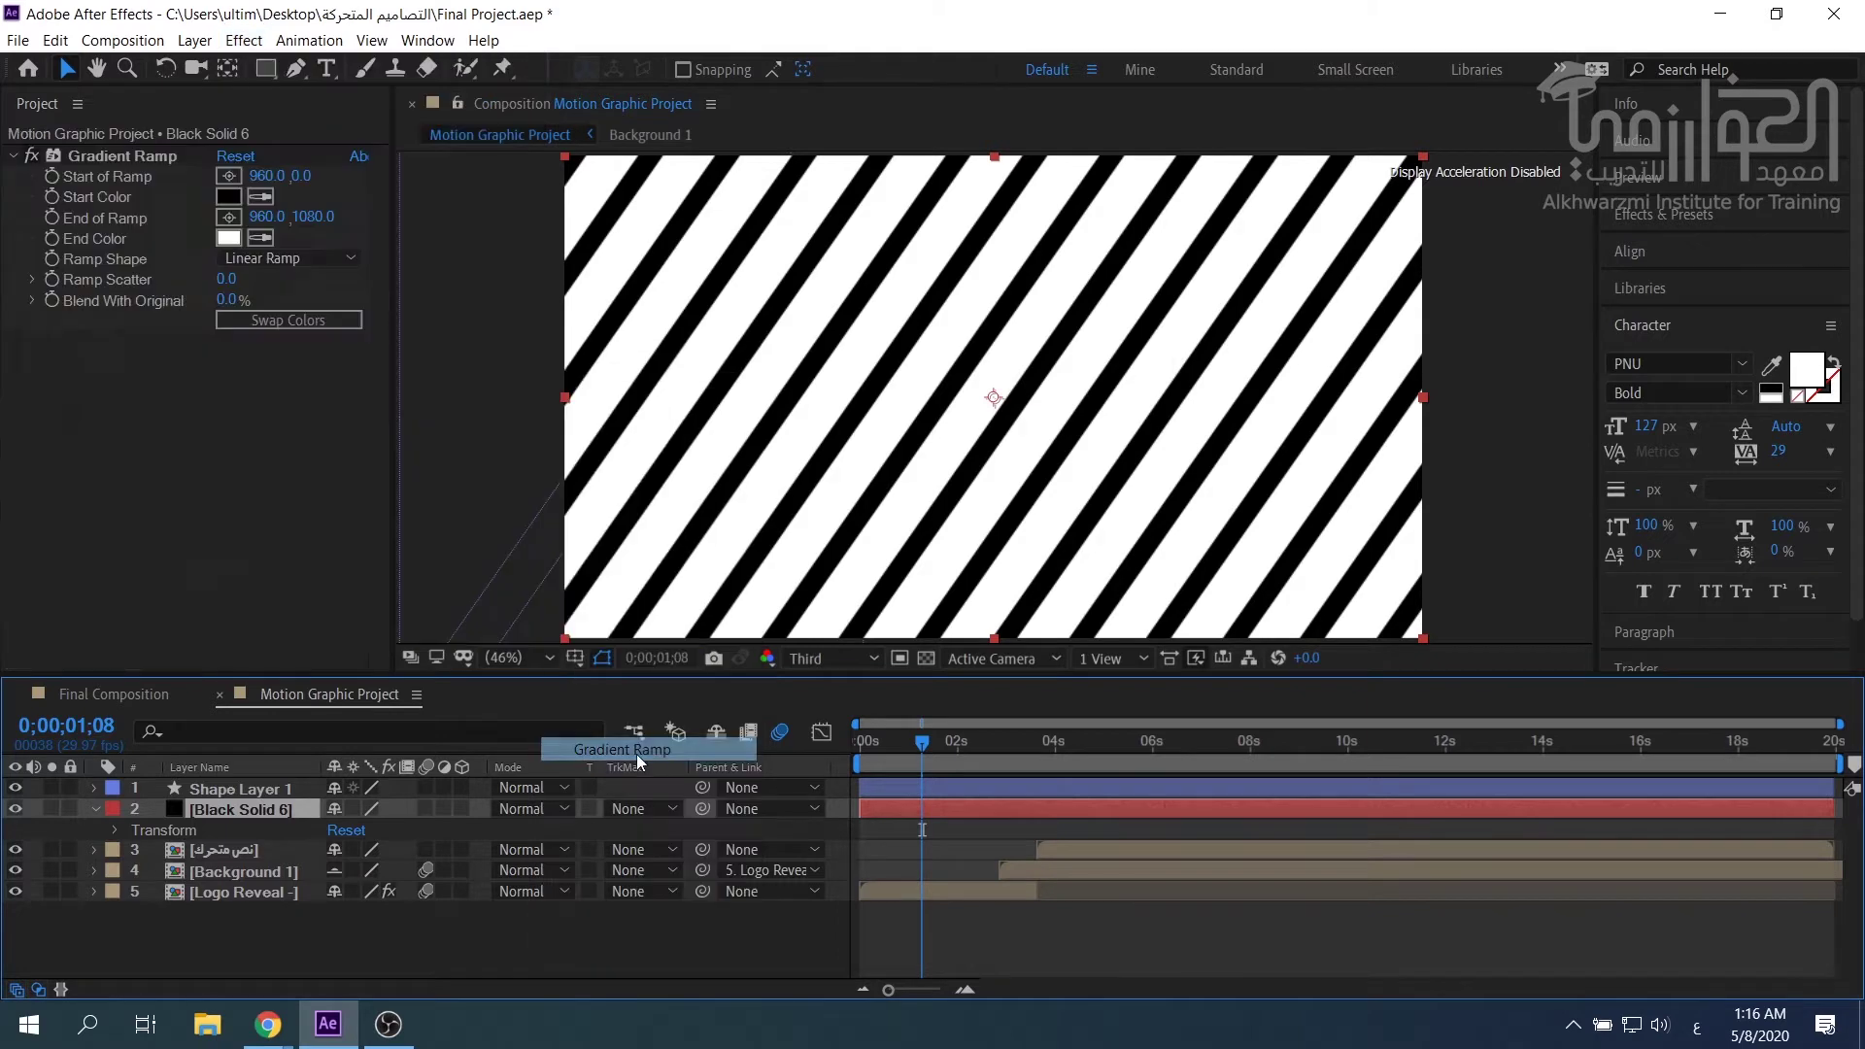
Set the Gradient Ramp's Start Color to purple 7700AB and its End Color to a brighter violet-magenta, and collapse Black Solid 6.
{"action": "left_click", "coordinate": [229, 197]}
{"action": "mouse_move", "coordinate": [370, 166]}
{"action": "left_mouse_down"}
{"action": "mouse_move", "coordinate": [377, 136]}
{"action": "mouse_move", "coordinate": [326, 127]}
{"action": "mouse_move", "coordinate": [330, 162]}
{"action": "left_mouse_up"}
{"action": "left_click", "coordinate": [562, 63]}
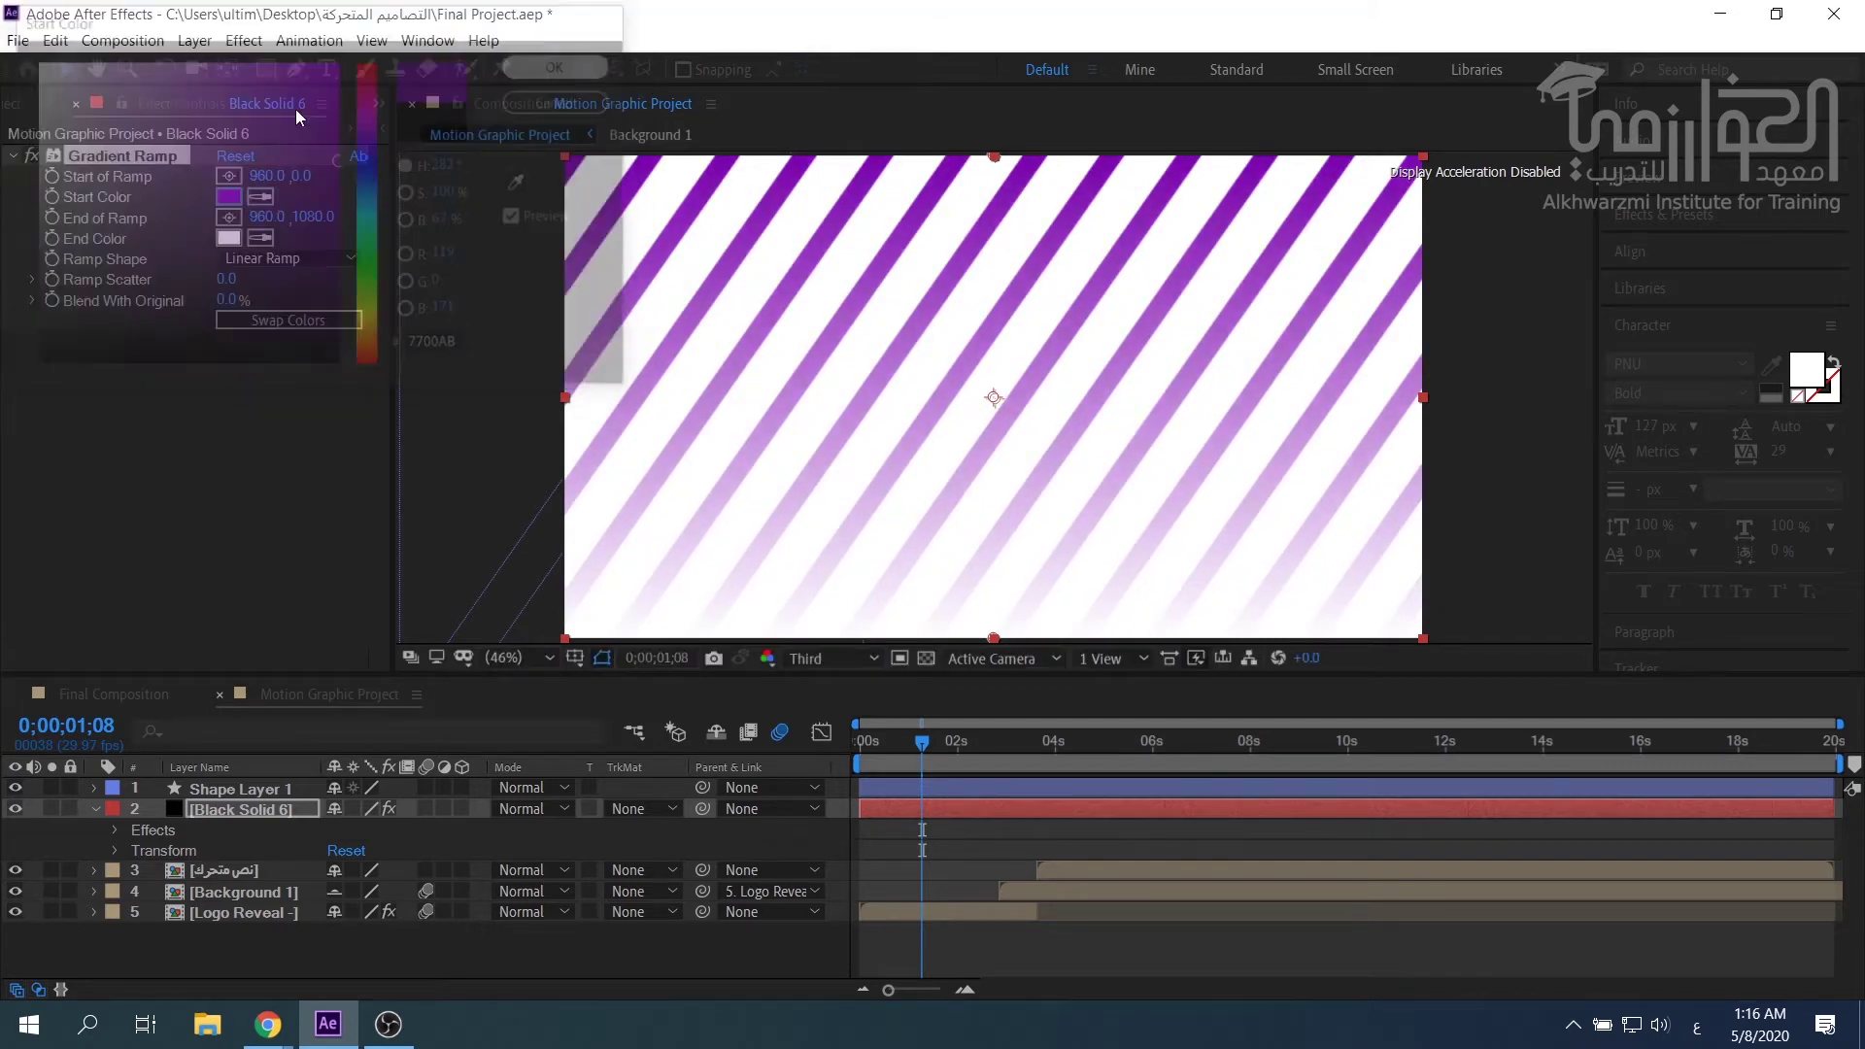
{"action": "left_click", "coordinate": [229, 238]}
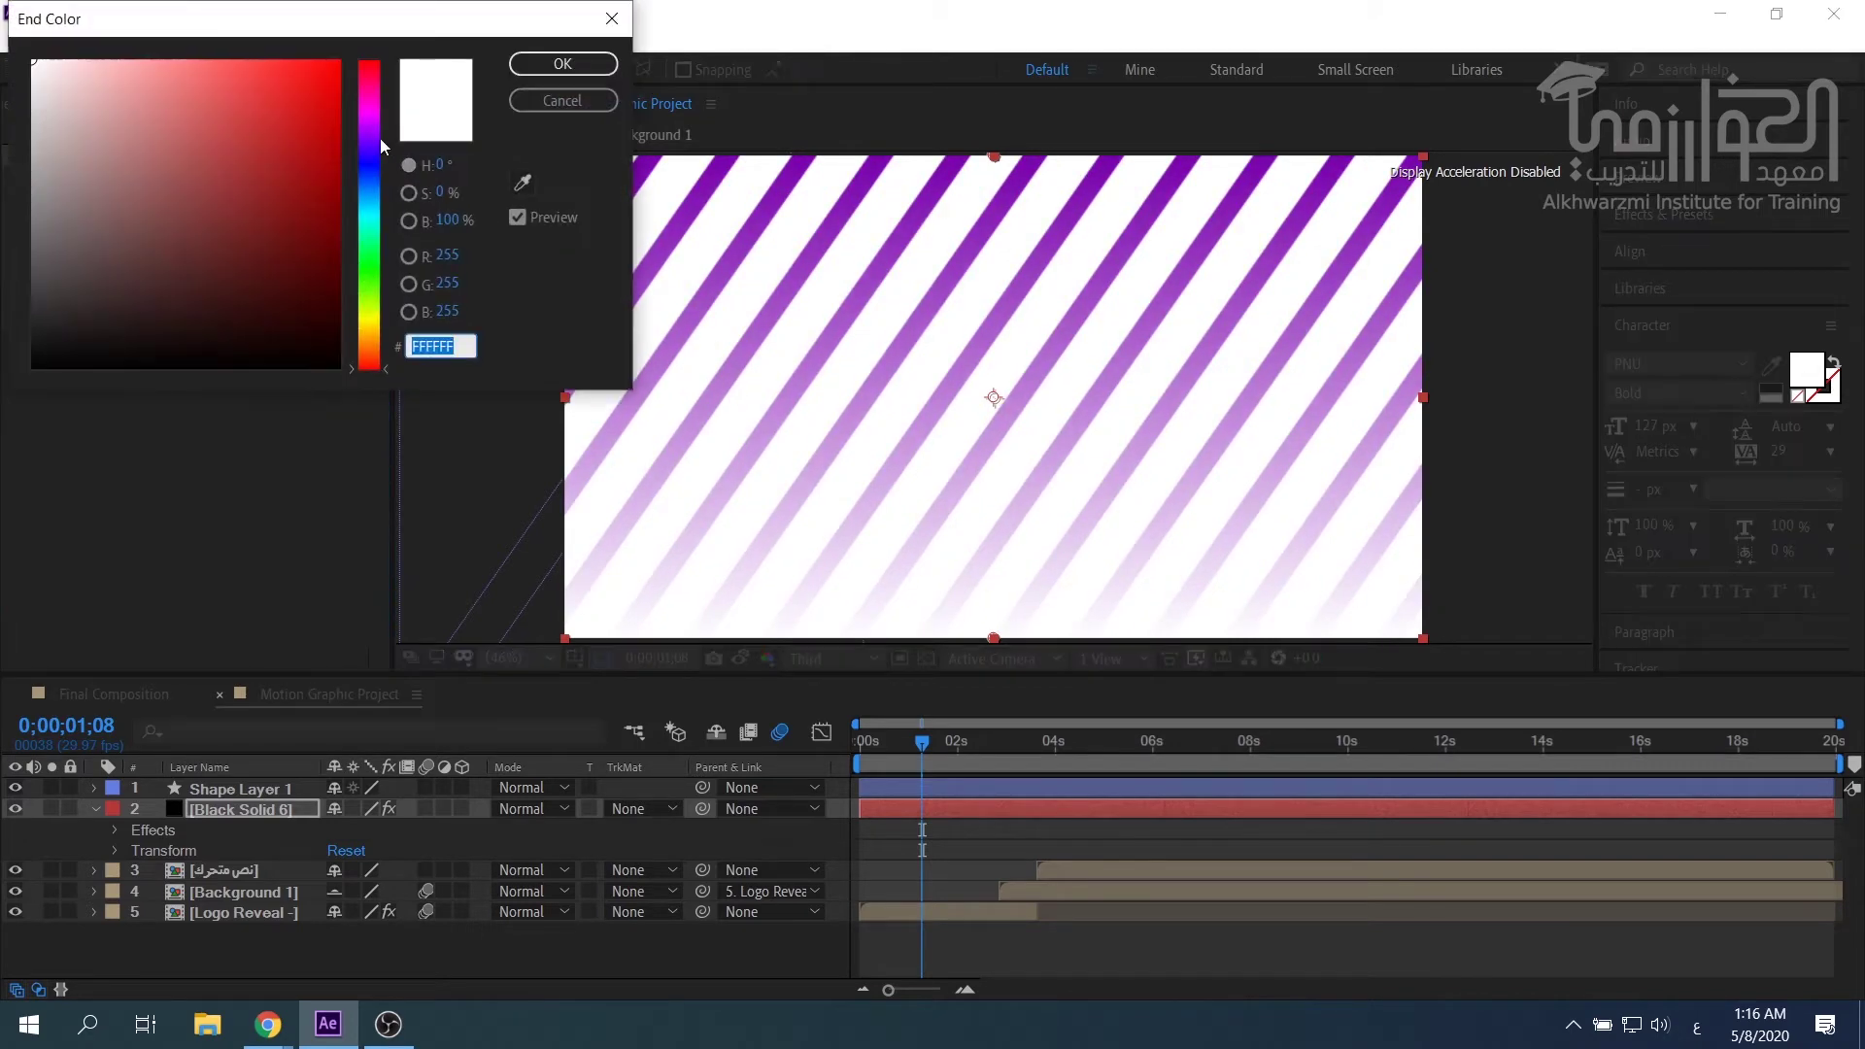
{"action": "left_click", "coordinate": [377, 134]}
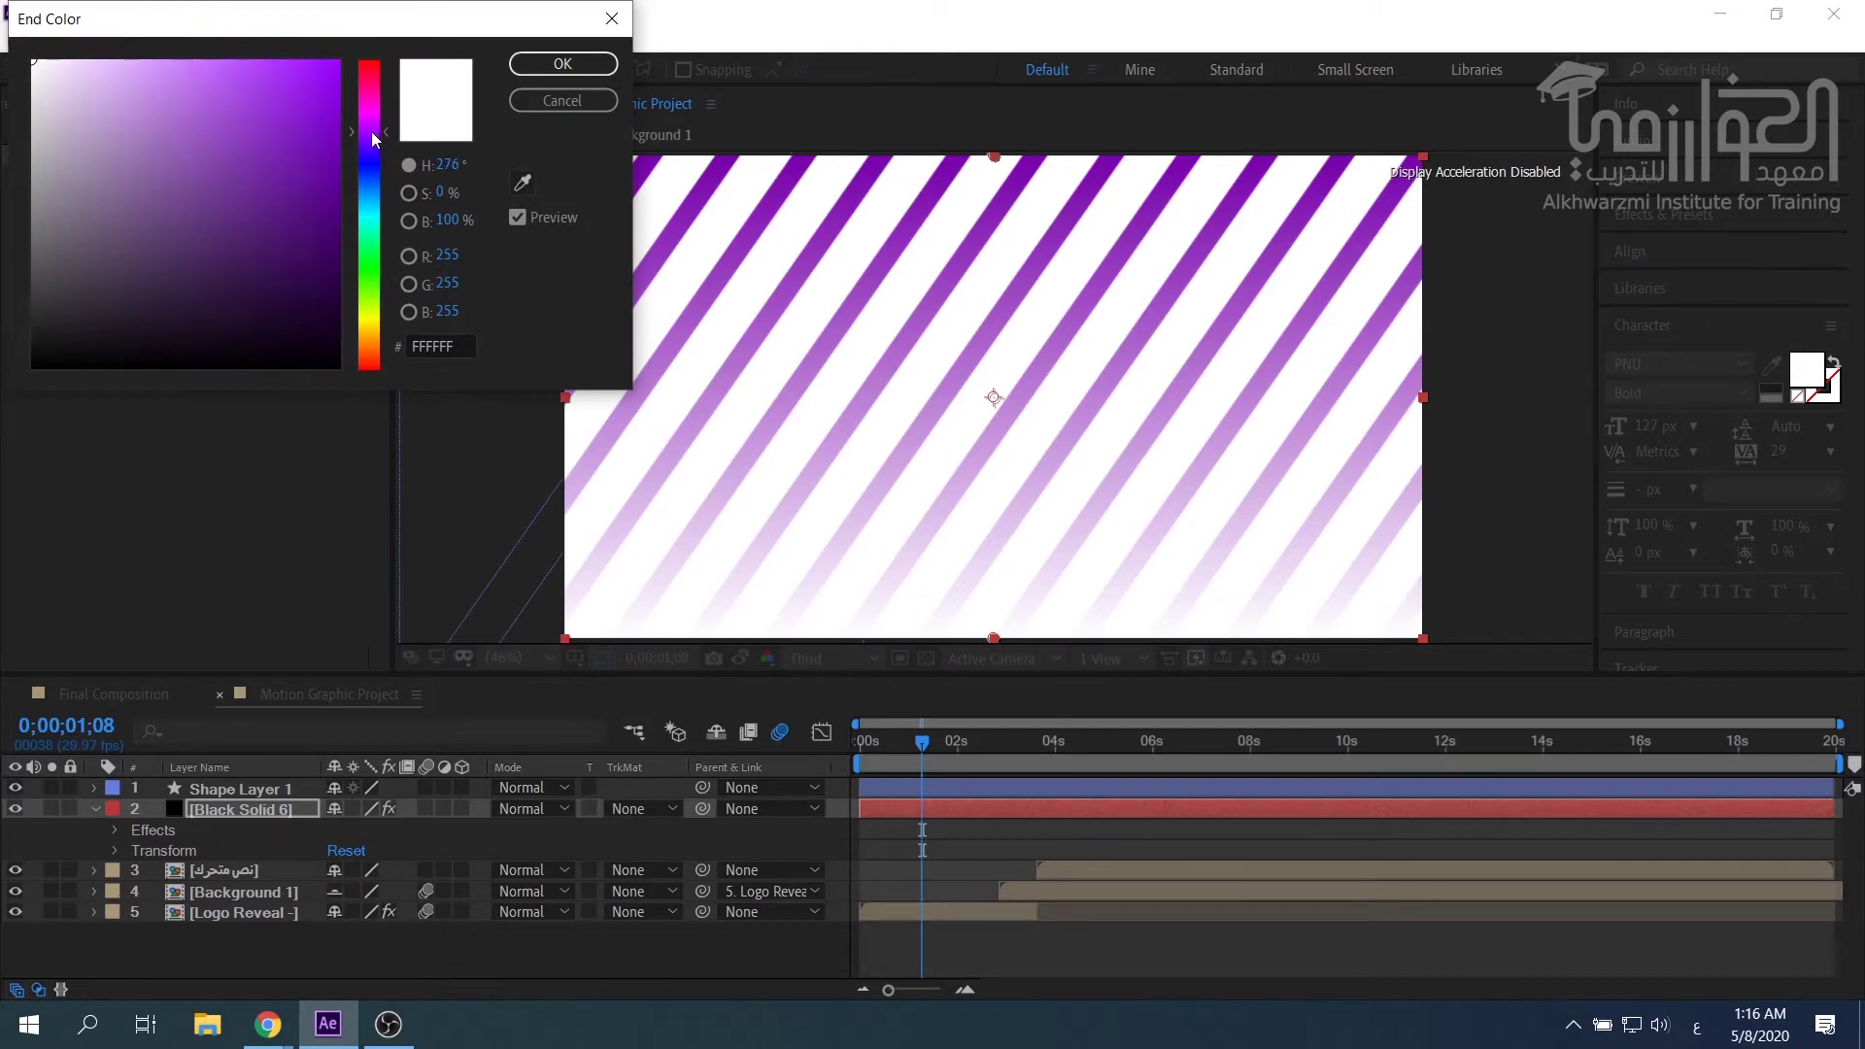
{"action": "mouse_move", "coordinate": [308, 117]}
{"action": "left_mouse_down"}
{"action": "mouse_move", "coordinate": [338, 101]}
{"action": "mouse_move", "coordinate": [380, 141]}
{"action": "mouse_move", "coordinate": [340, 90]}
{"action": "left_mouse_up"}
{"action": "left_click", "coordinate": [568, 64]}
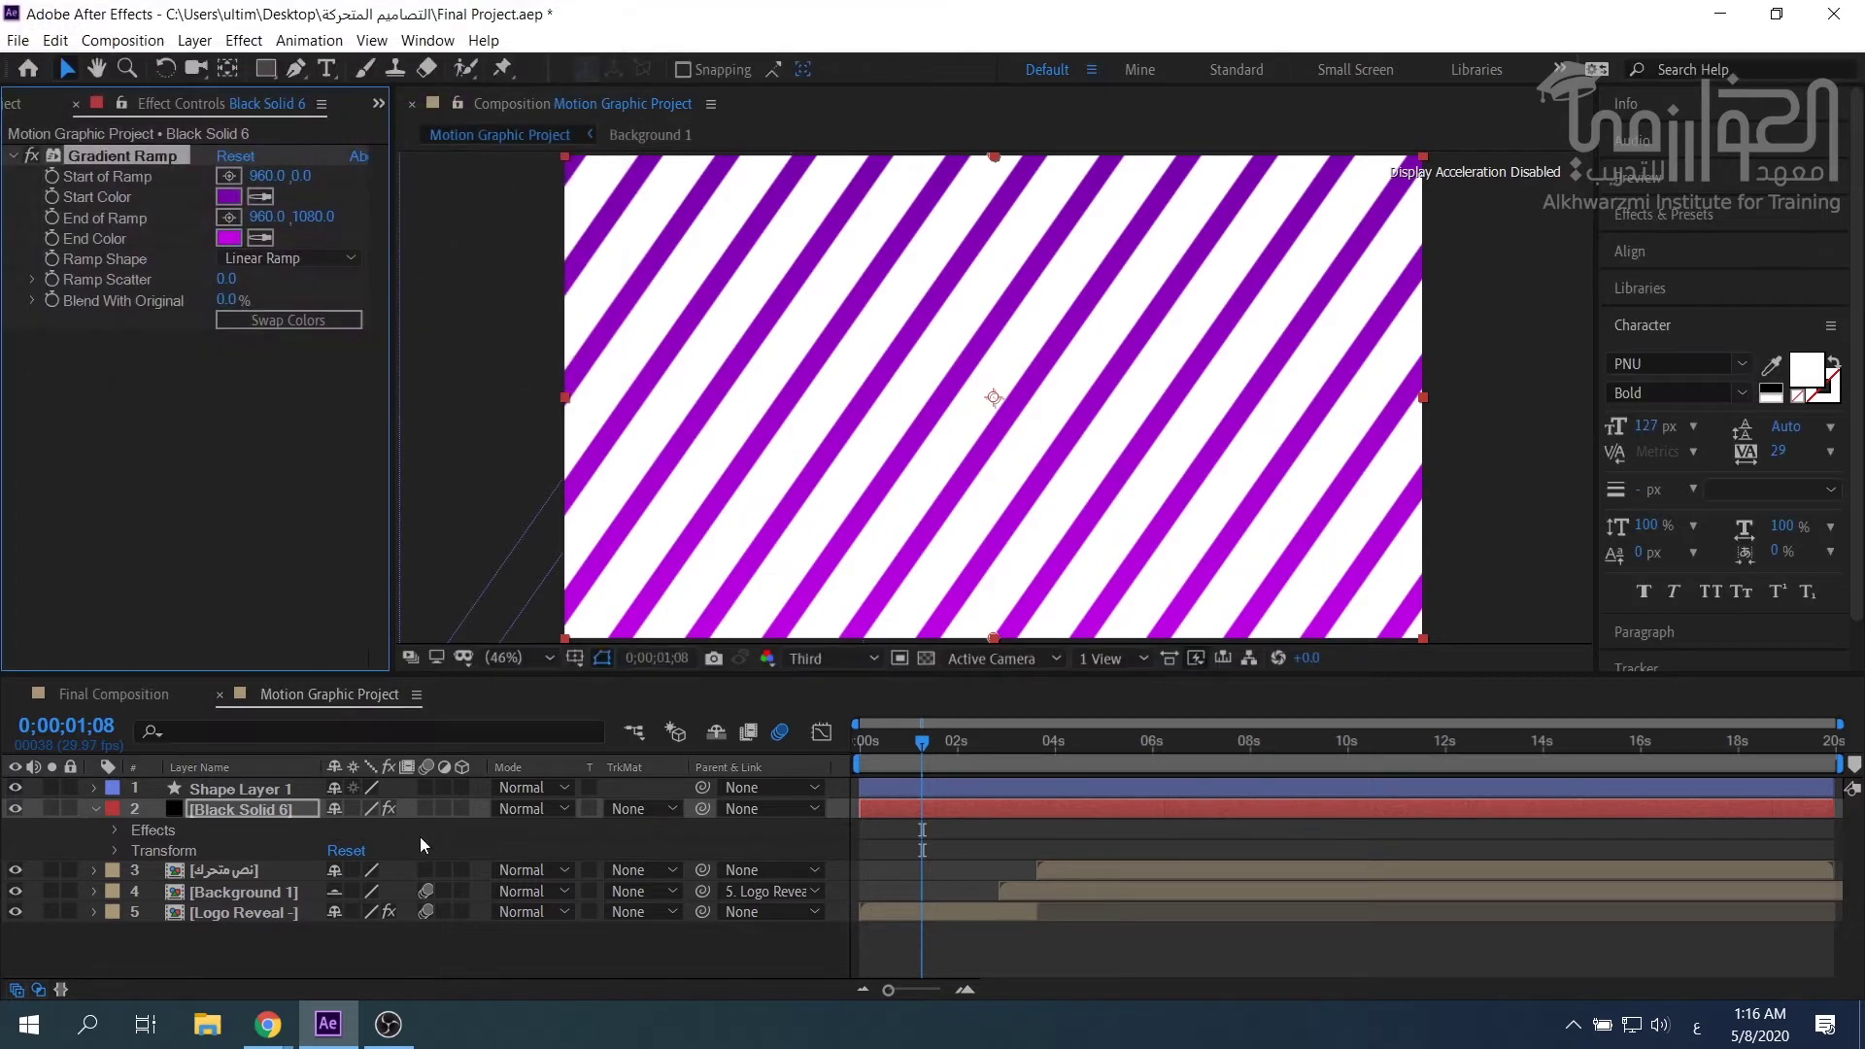
{"action": "left_click", "coordinate": [94, 808]}
Change the blending mode of Shape Layer 1 to Overlay.
{"action": "left_click", "coordinate": [209, 788]}
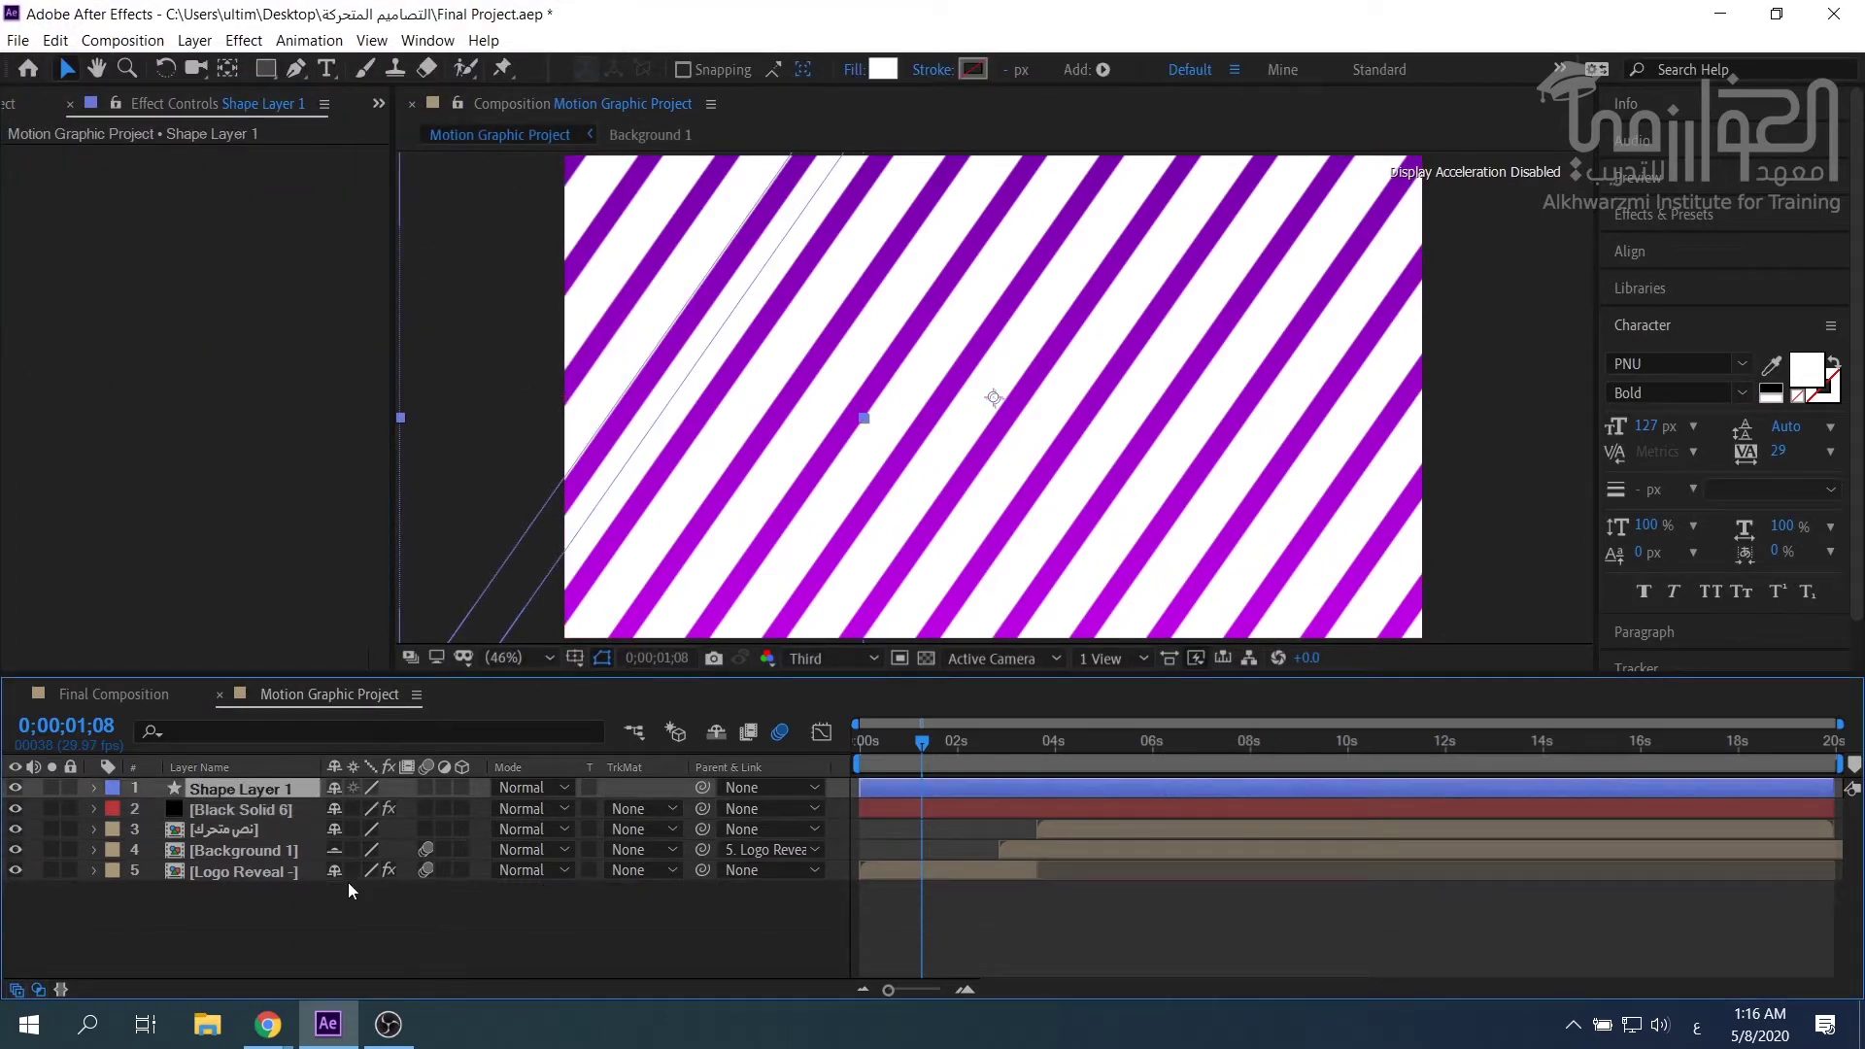
{"action": "left_click", "coordinate": [540, 793]}
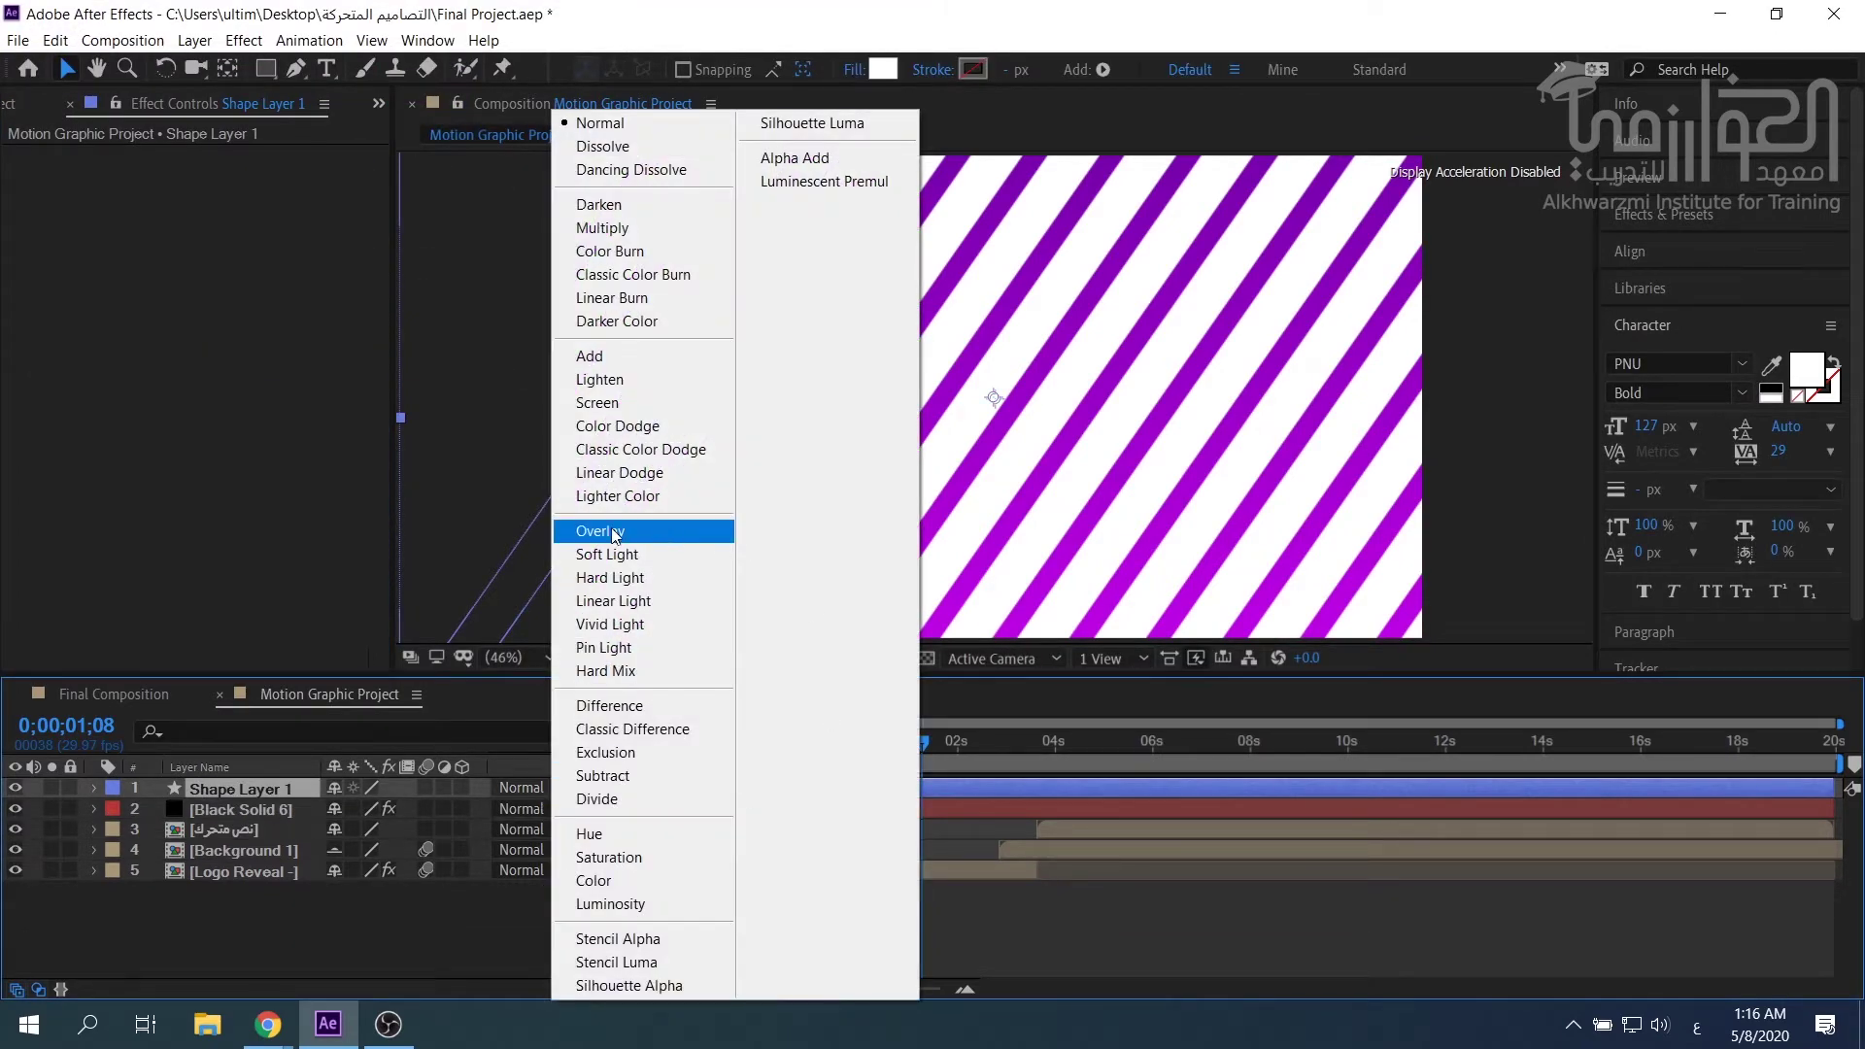
{"action": "left_click", "coordinate": [620, 540]}
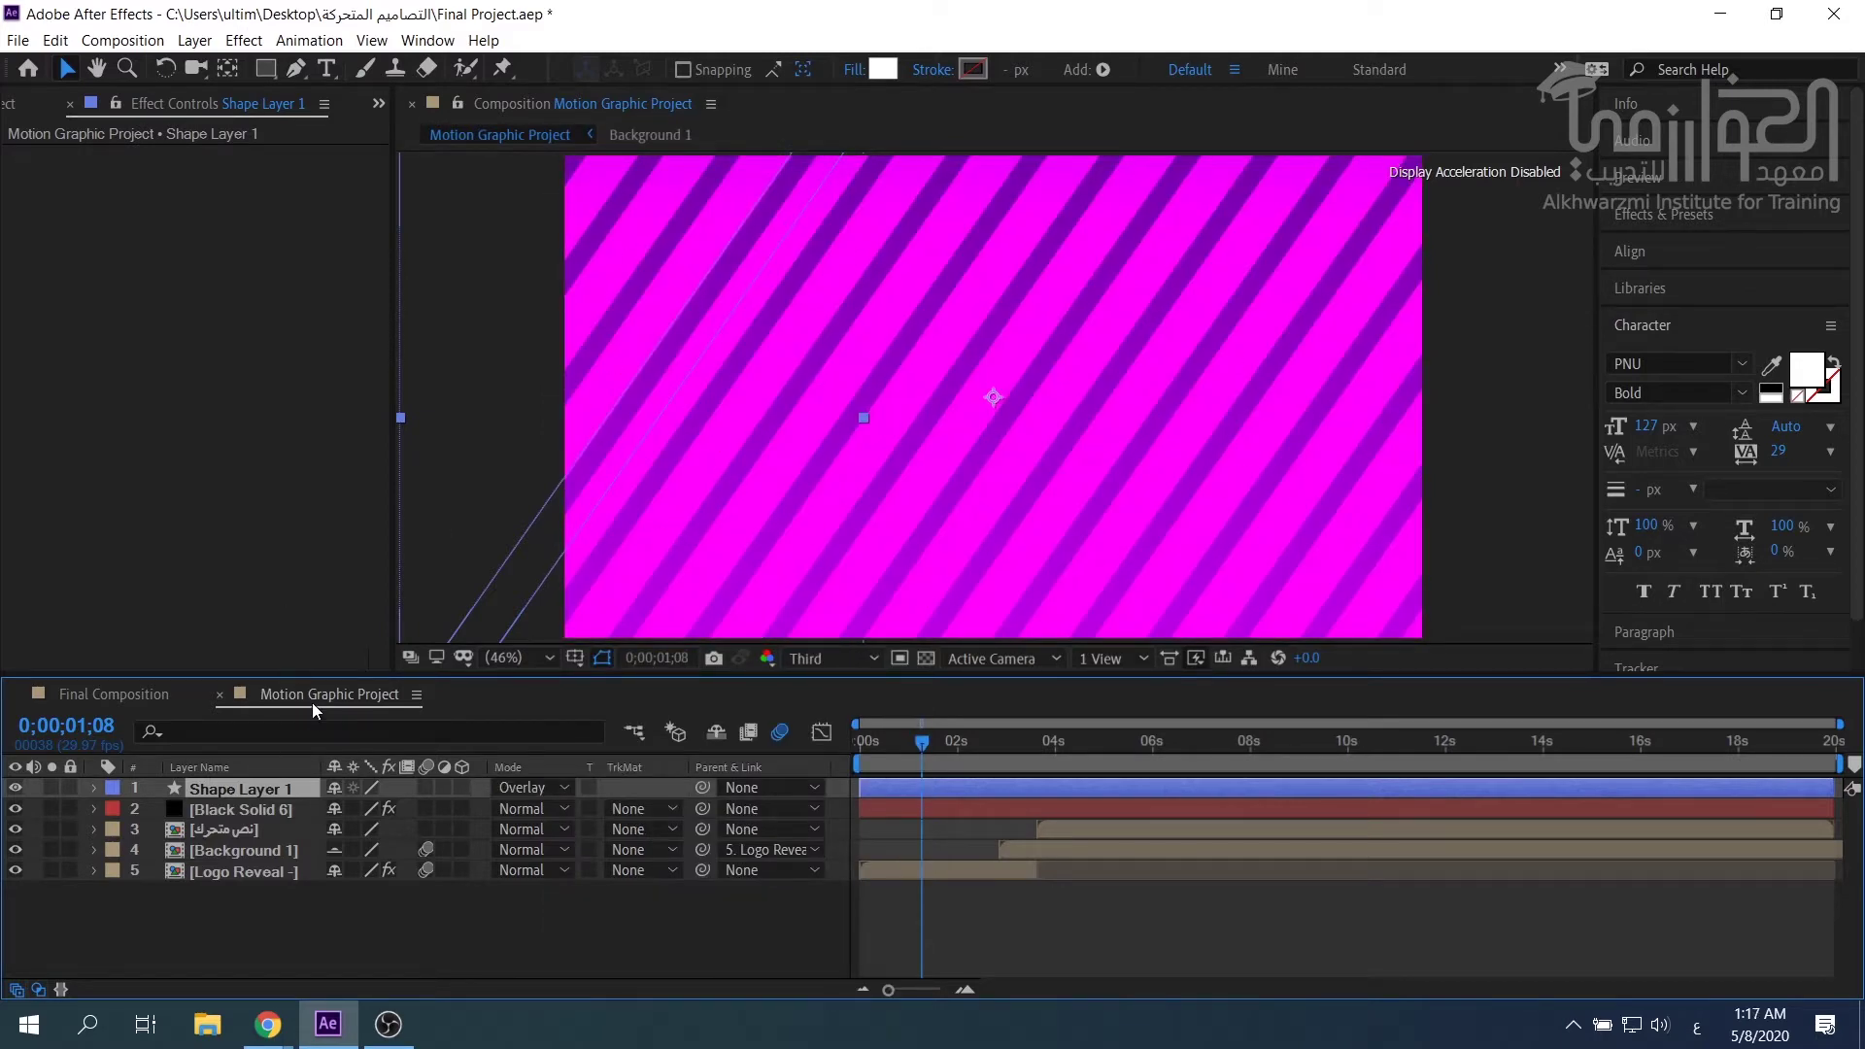
Add a new black solid between Shape Layer 1 and Black Solid 6, and set its opacity to 46%.
{"action": "left_click", "coordinate": [260, 810]}
{"action": "left_click", "coordinate": [264, 791]}
{"action": "left_click", "coordinate": [239, 812]}
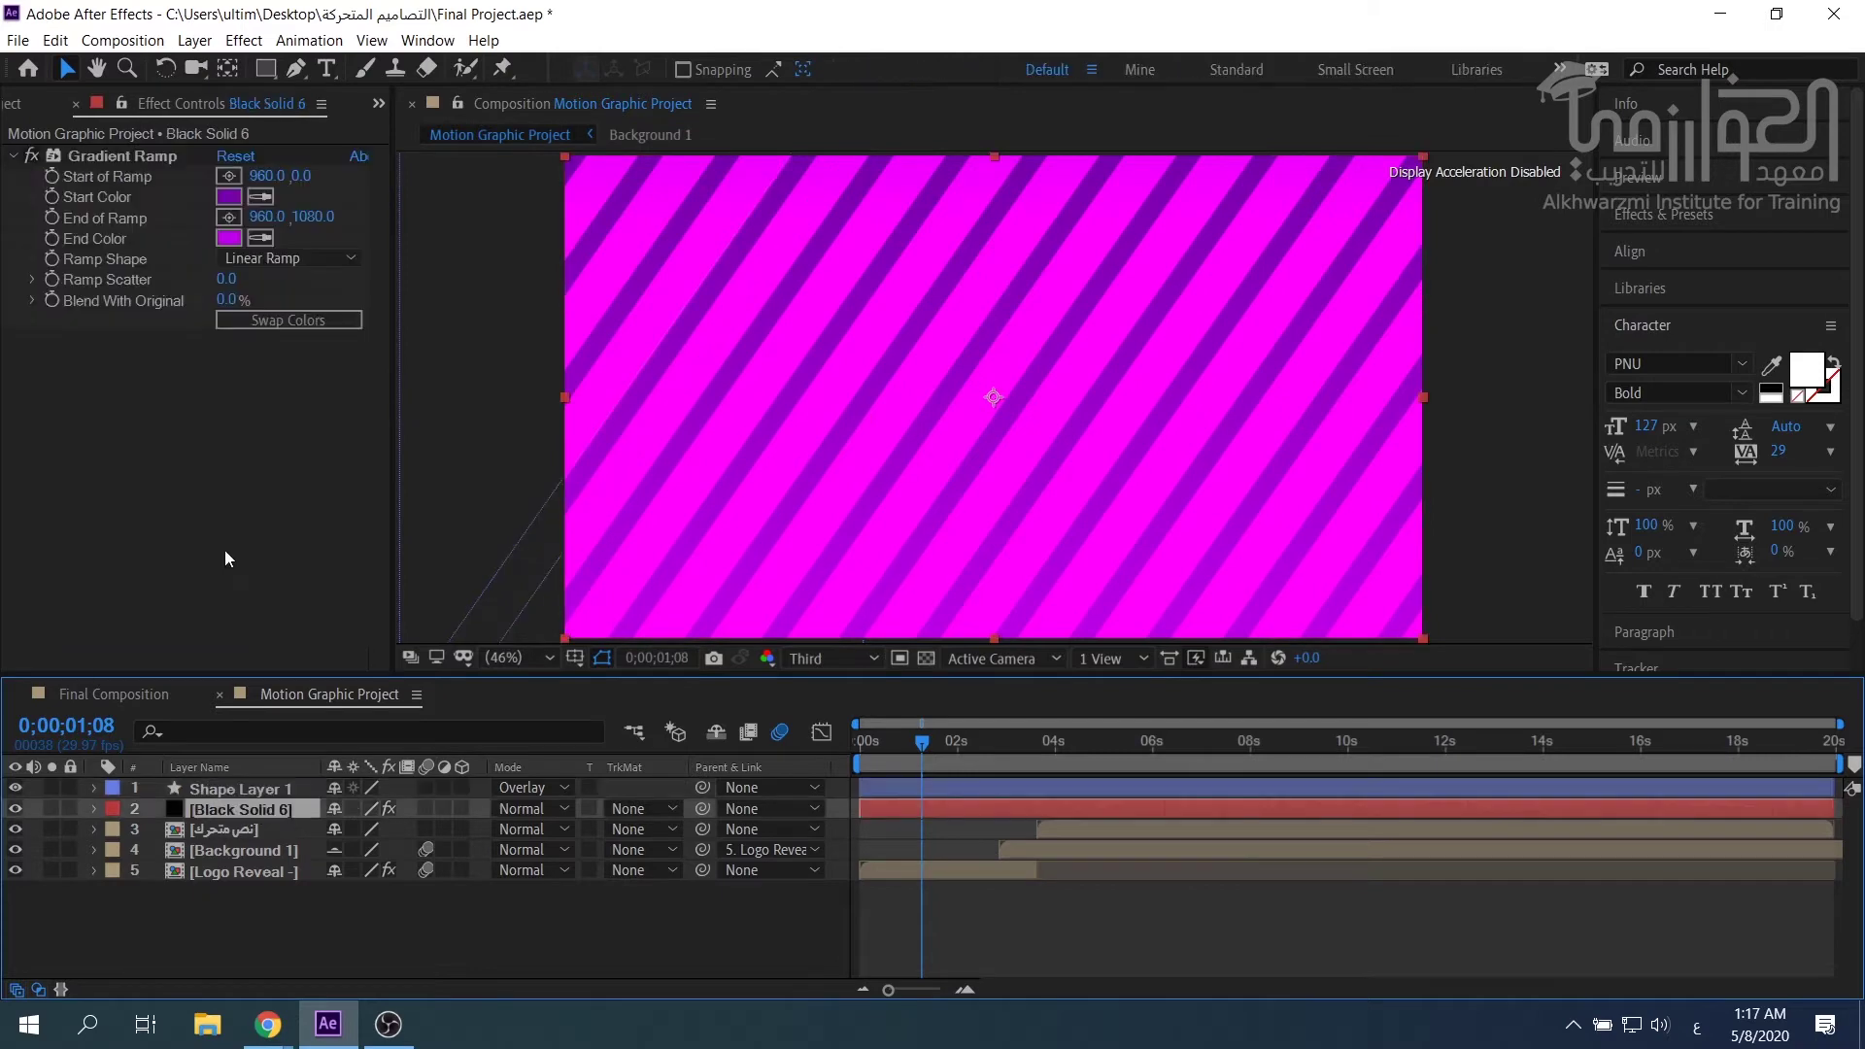
{"action": "left_click", "coordinate": [199, 44]}
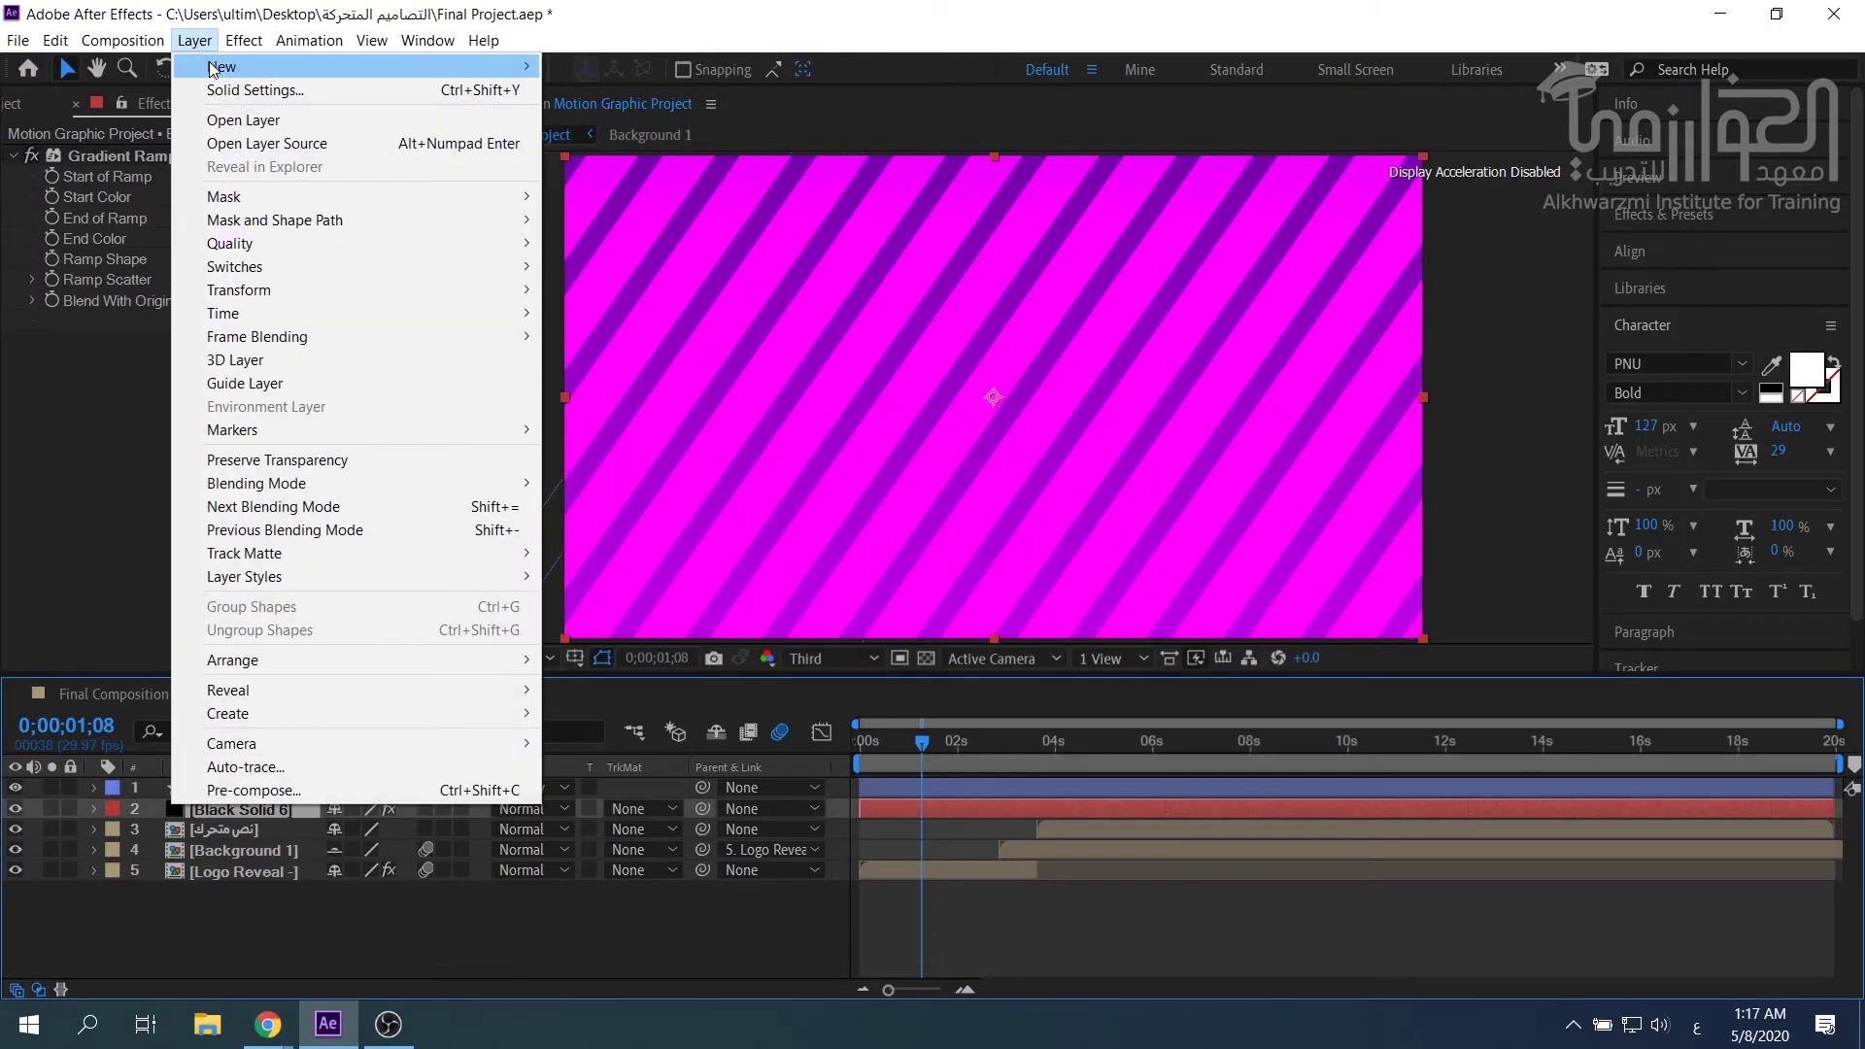
{"action": "mouse_move", "coordinate": [340, 70]}
{"action": "left_click", "coordinate": [593, 91]}
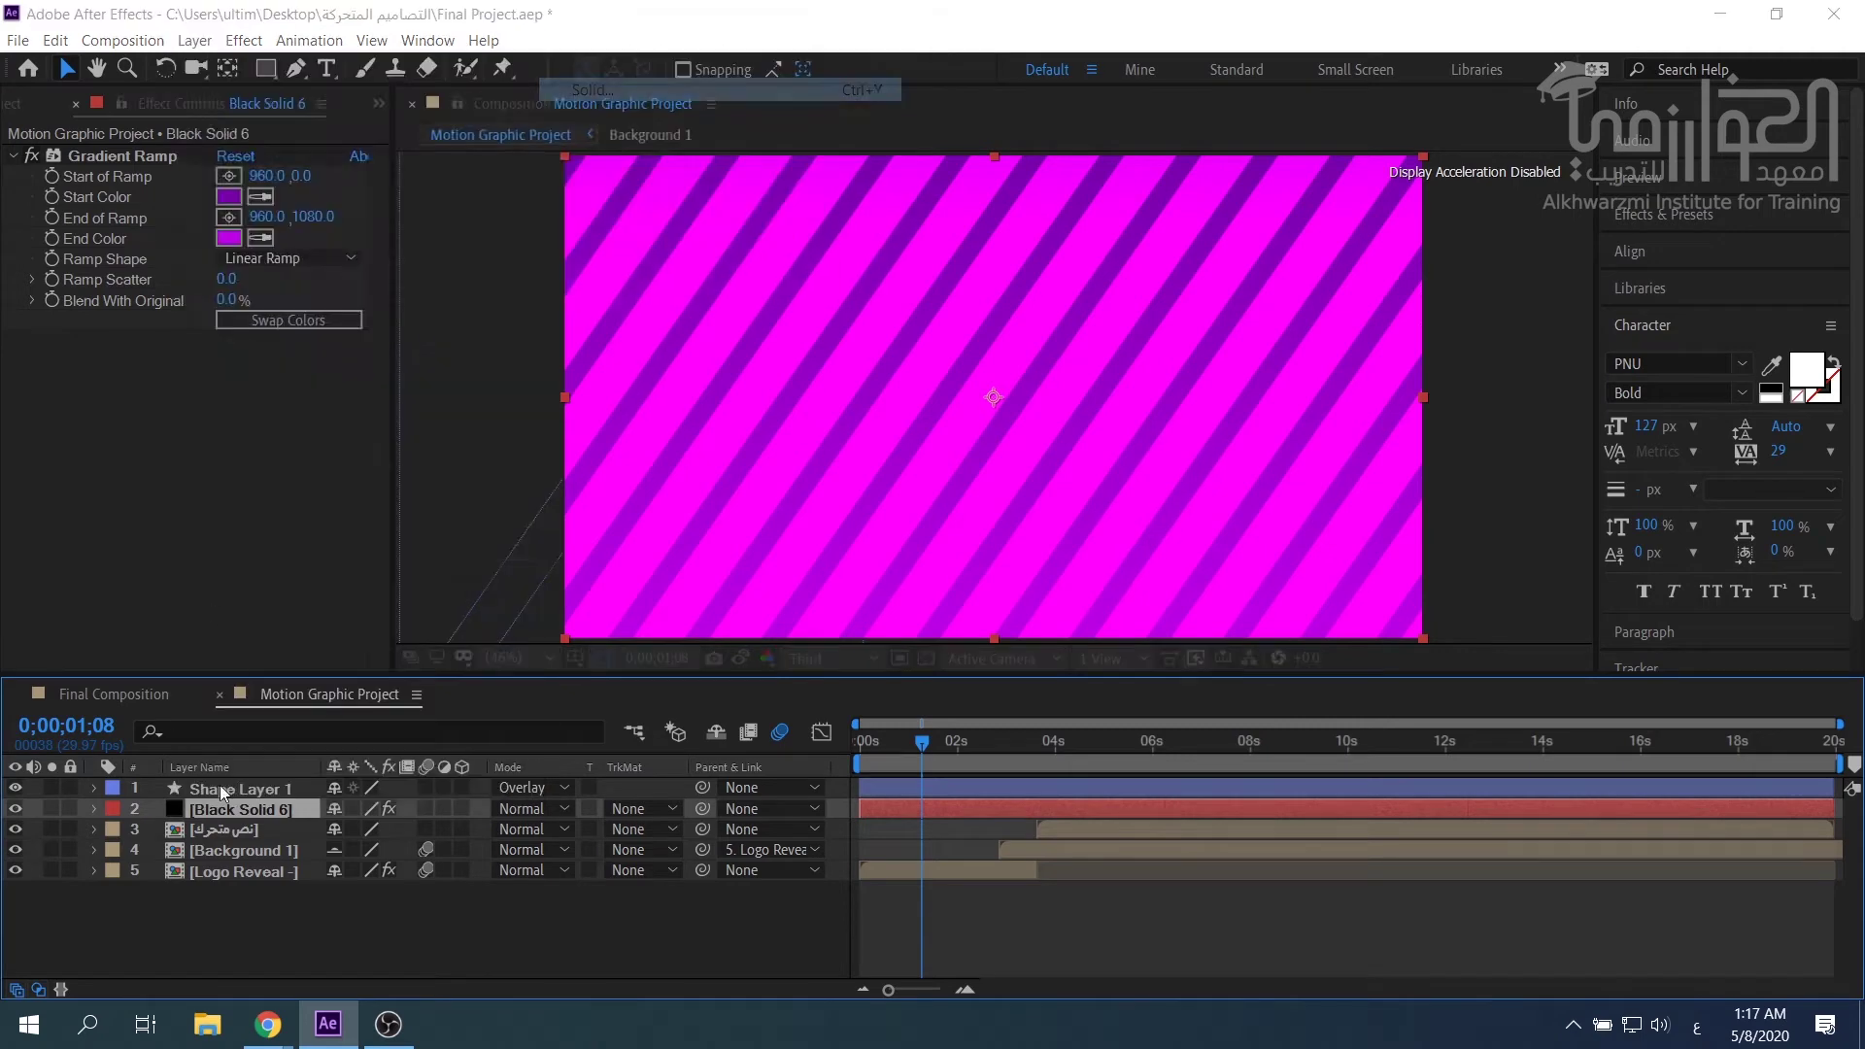
{"action": "left_click", "coordinate": [486, 567]}
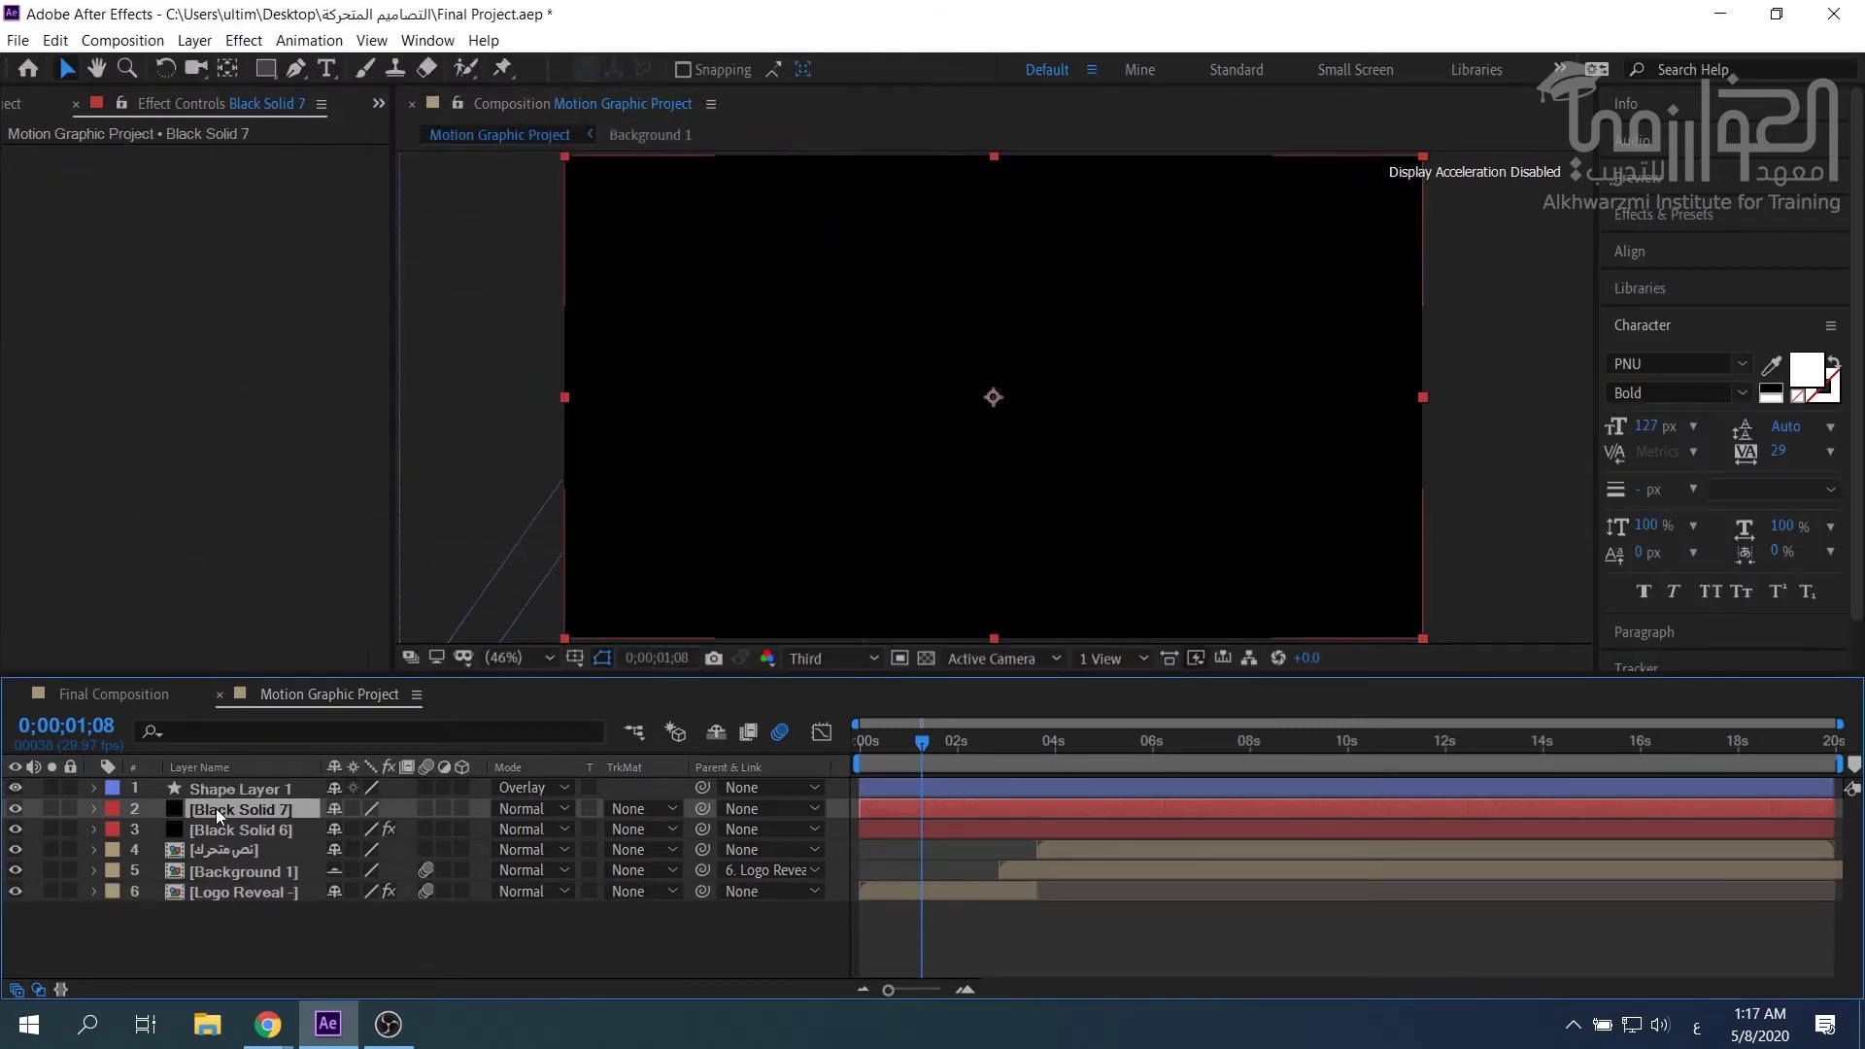
{"action": "key", "text": "t"}
{"action": "left_click_drag", "start_coordinate": [338, 830], "coordinate": [276, 832]}
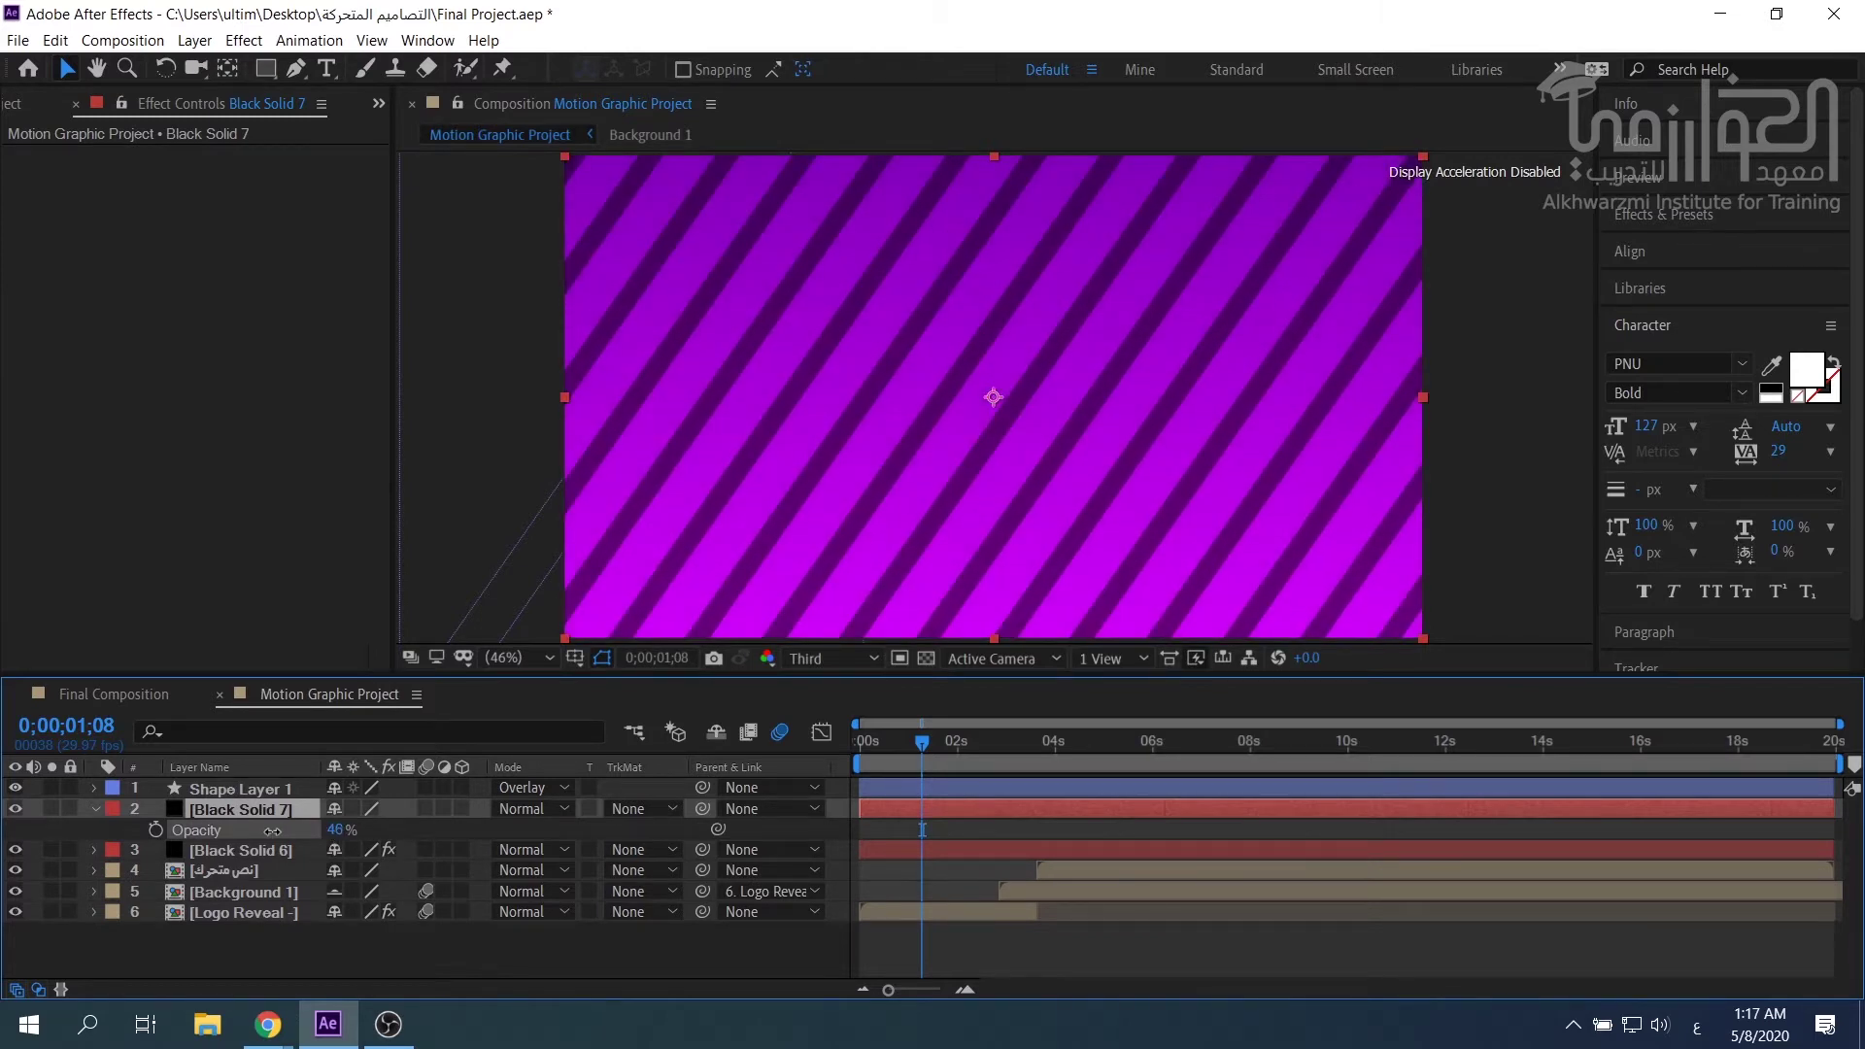
Preview the coloured stripe animation from the first frame and collapse Black Solid 7's properties.
{"action": "left_click_drag", "start_coordinate": [922, 741], "coordinate": [837, 736]}
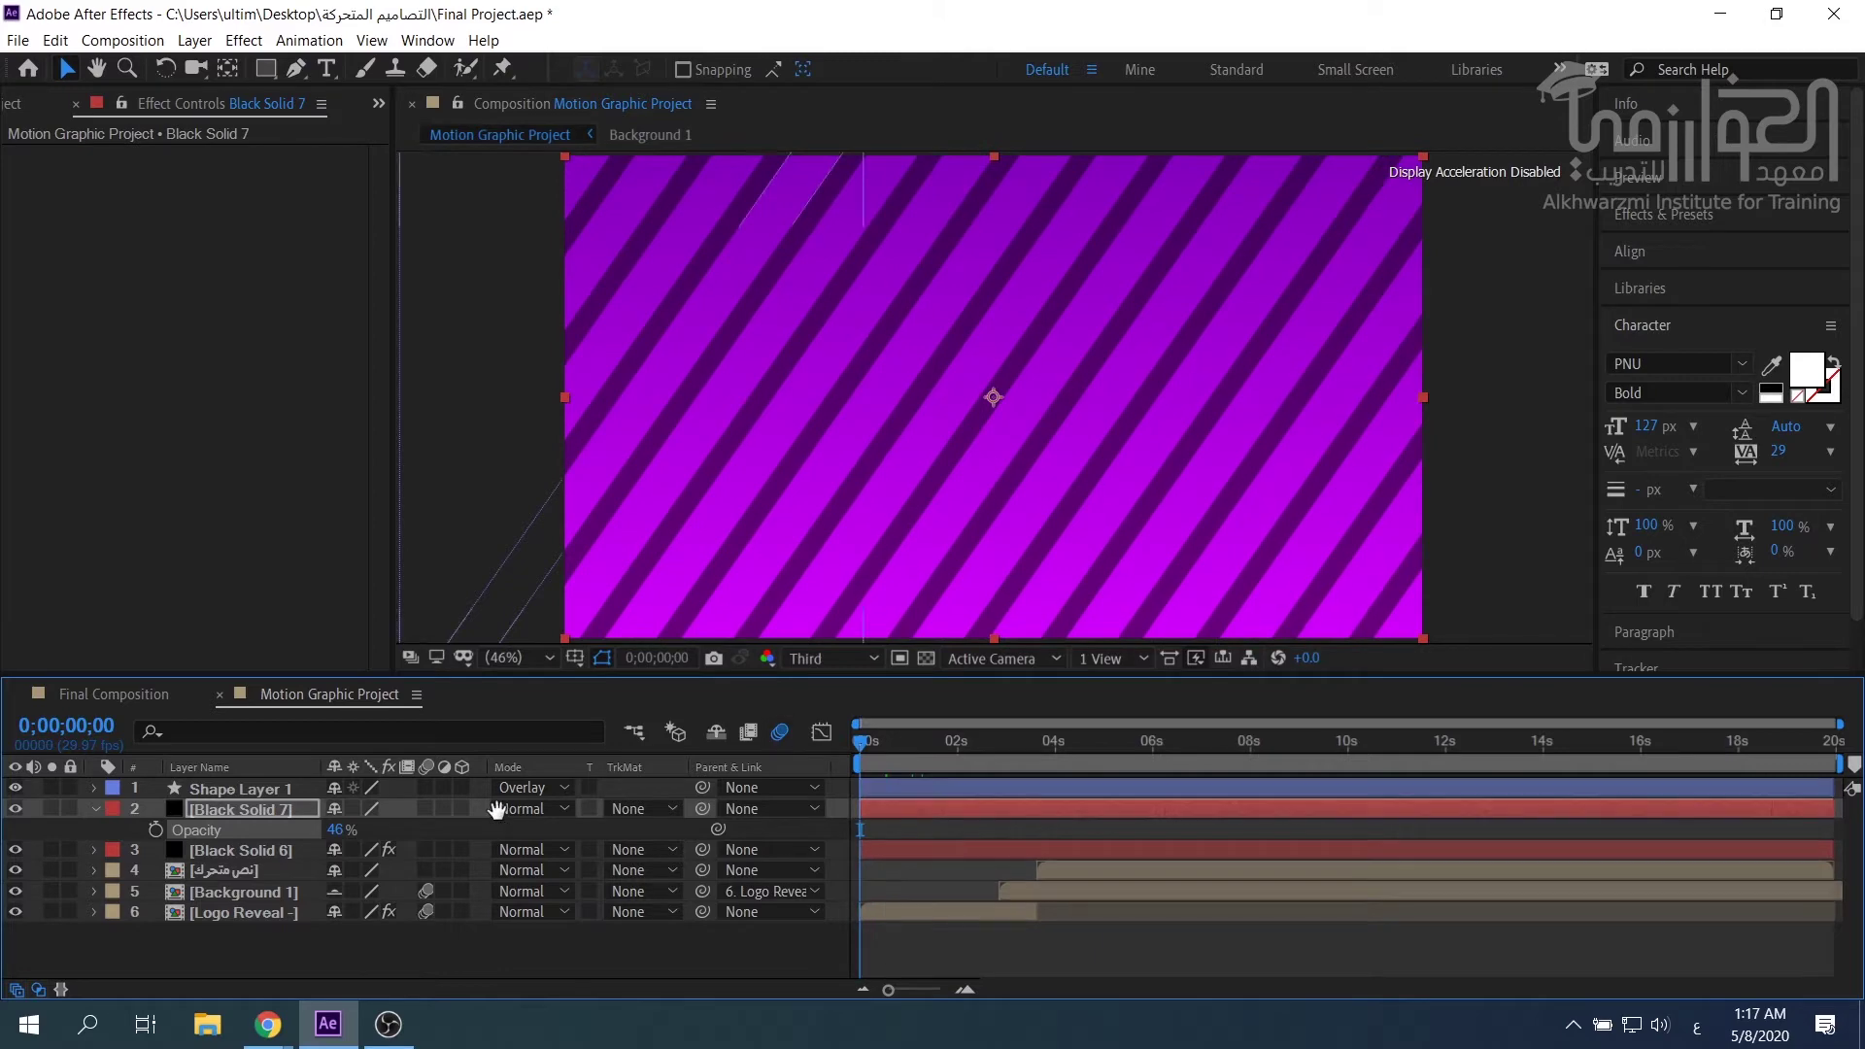
{"action": "key", "text": "space"}
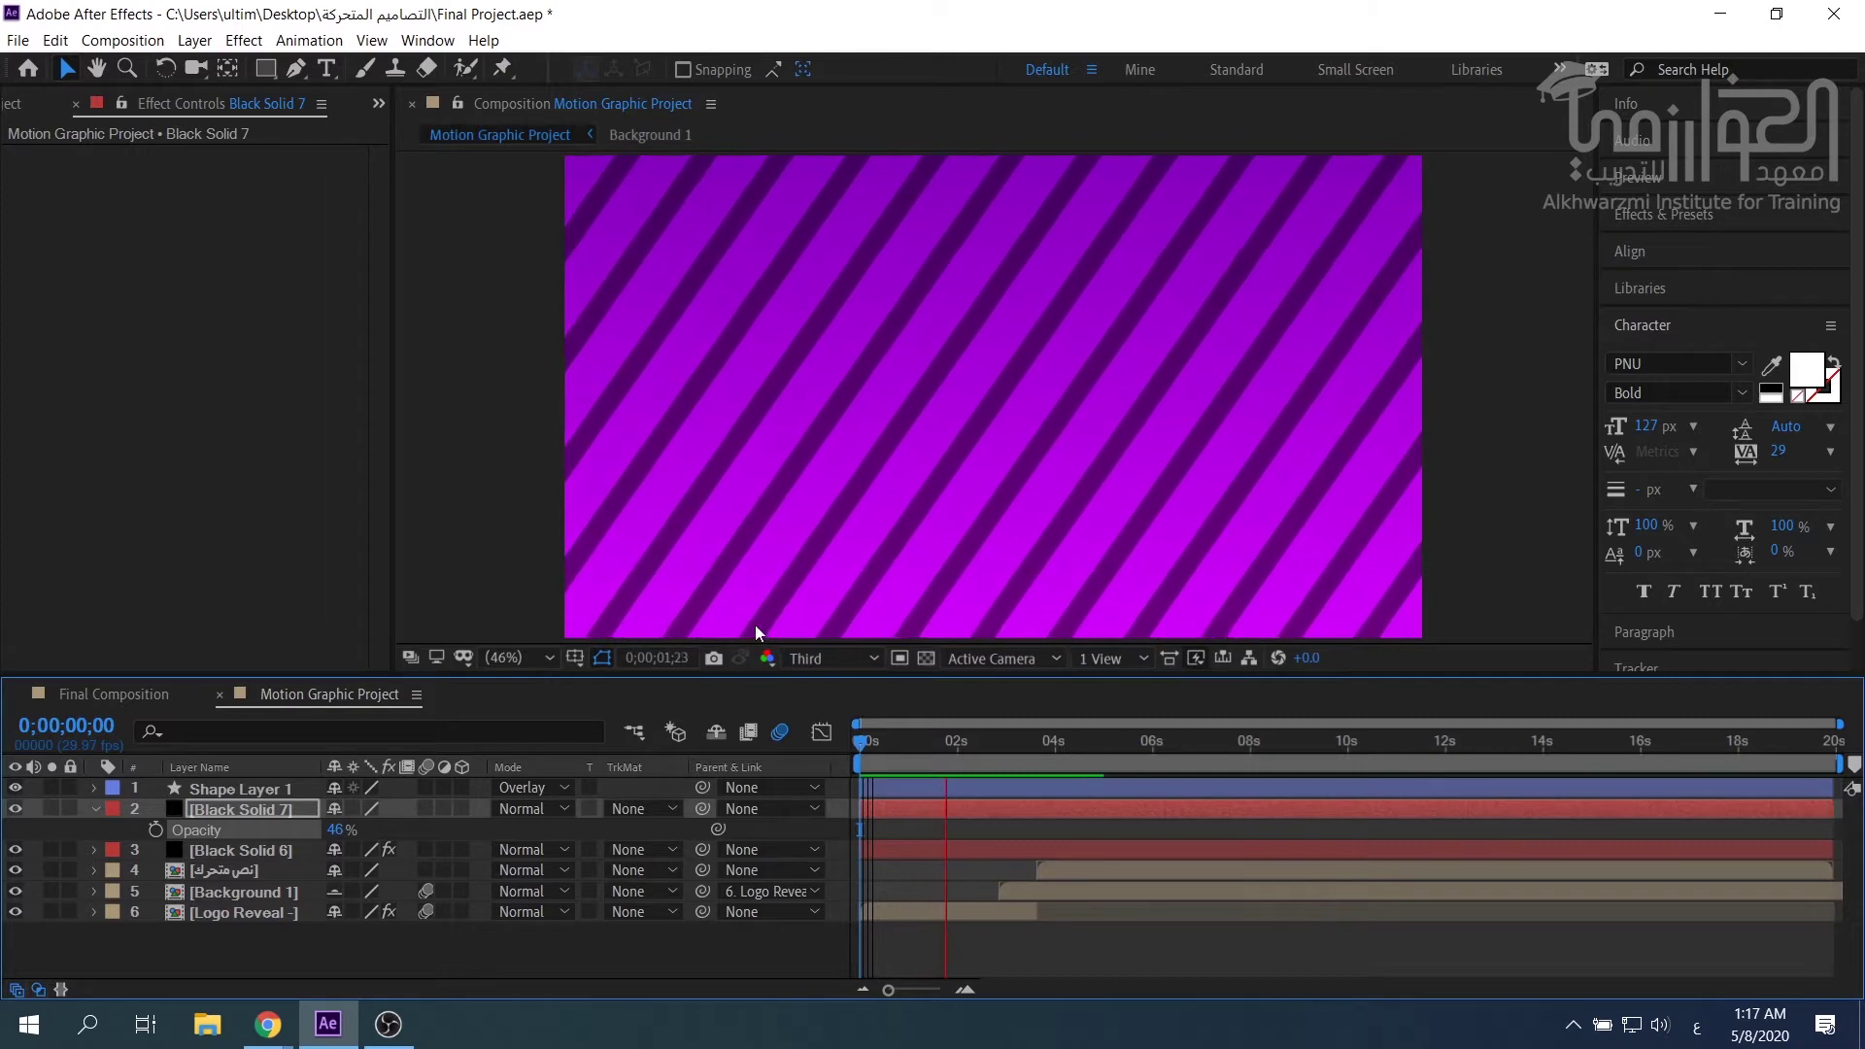
{"action": "key", "text": "space"}
{"action": "left_click", "coordinate": [94, 809]}
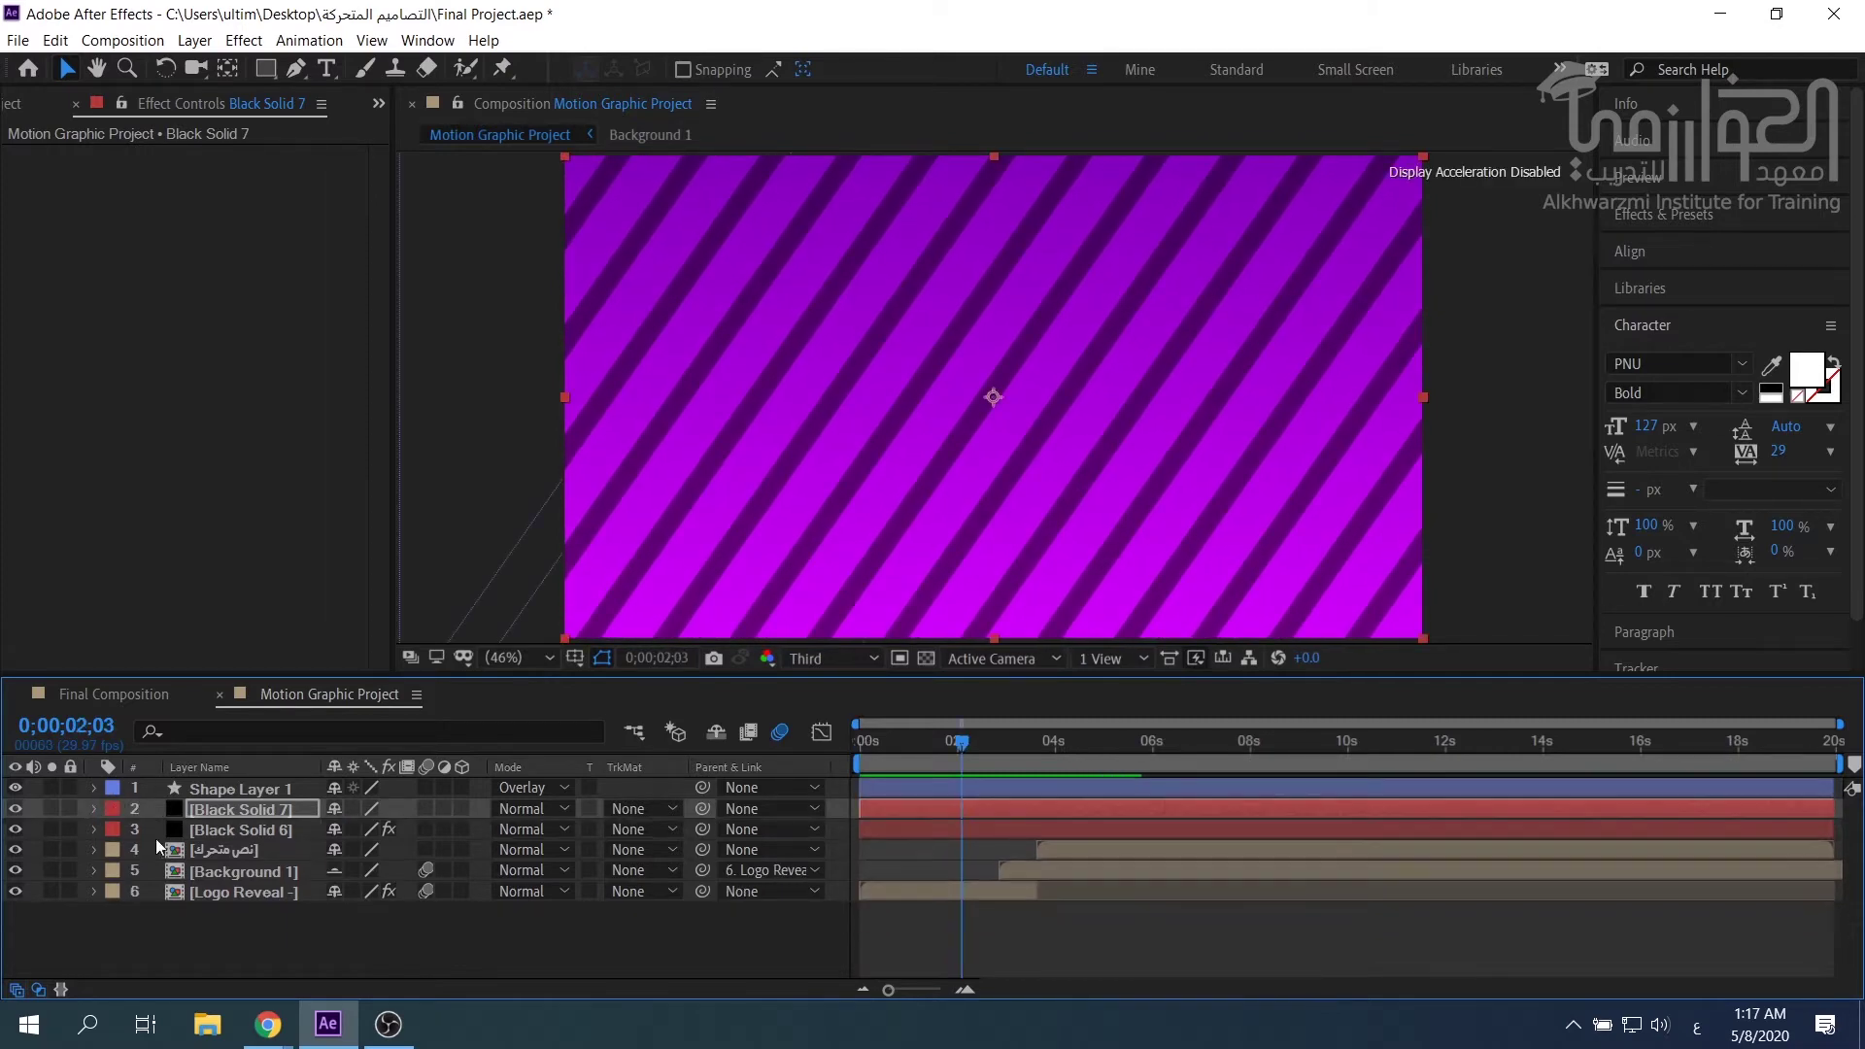
Pre-compose Shape Layer 1, Black Solid 7 and Black Solid 6 into a new composition named Background 2.
{"action": "left_click", "coordinate": [218, 828]}
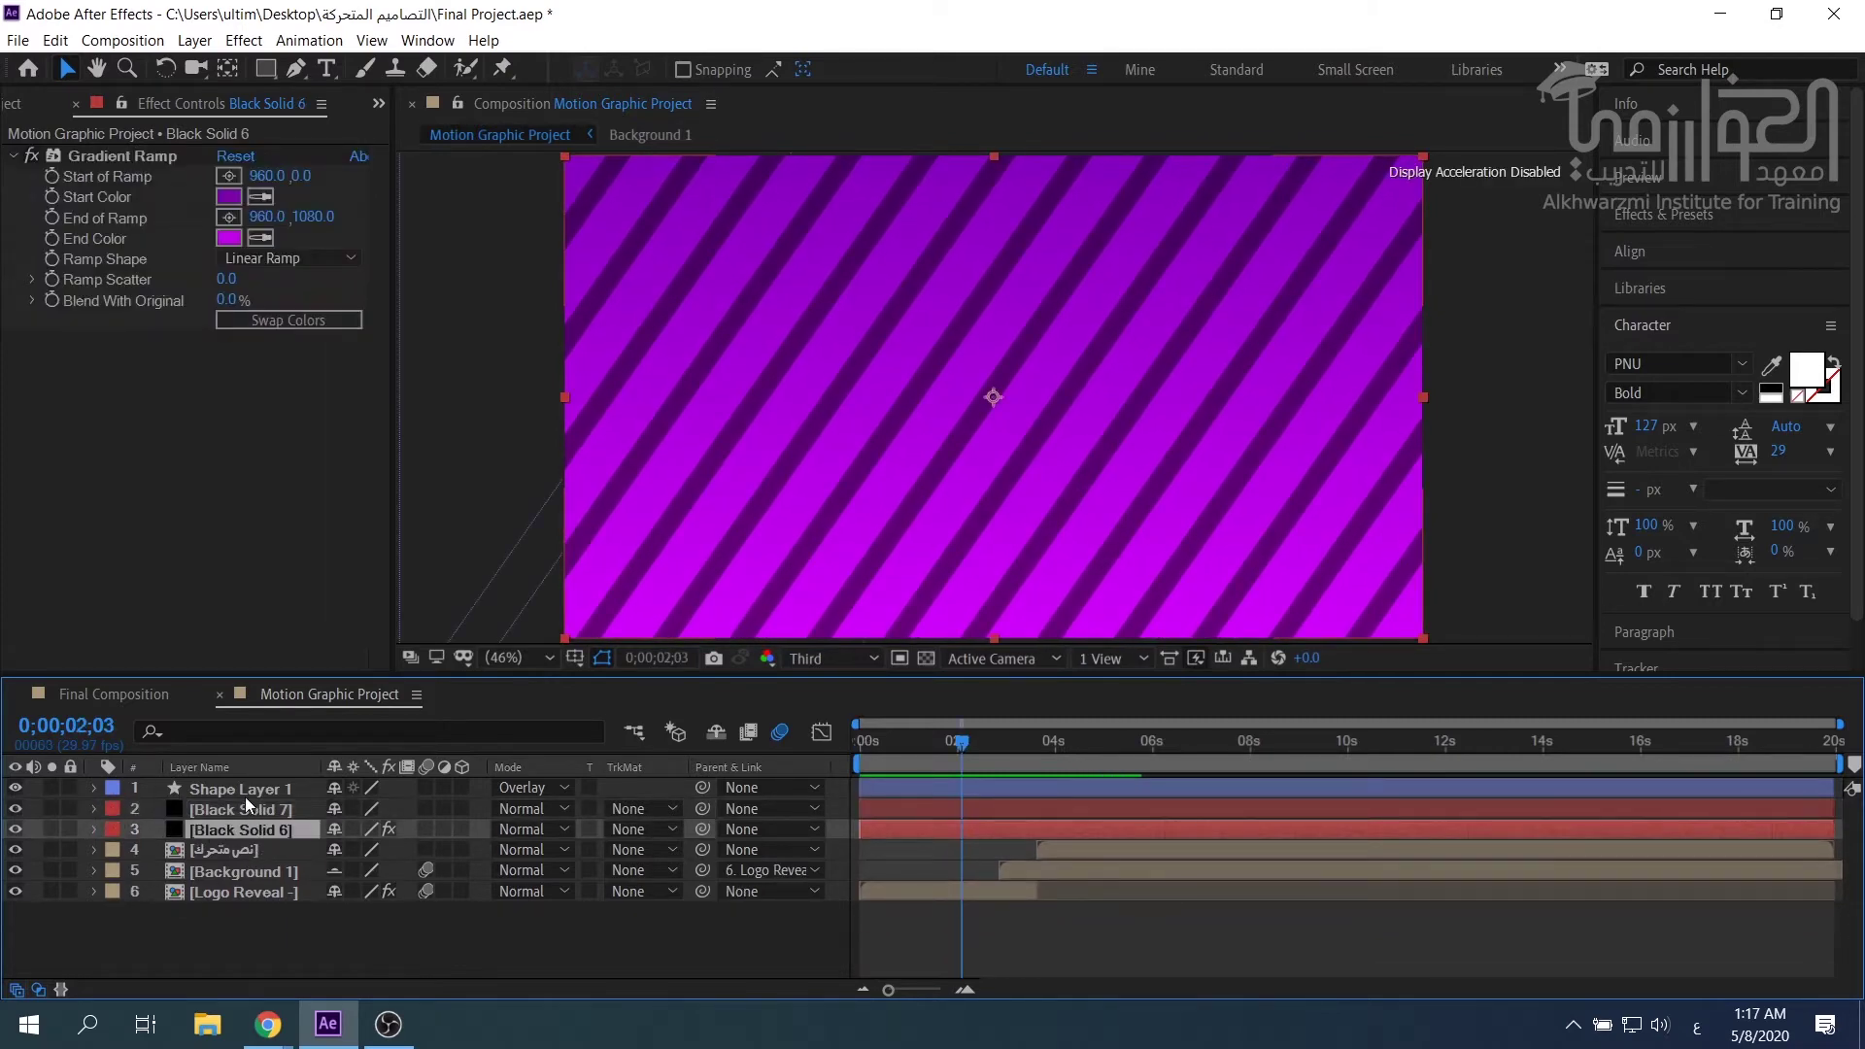
{"action": "left_click", "coordinate": [242, 789], "text": "shift"}
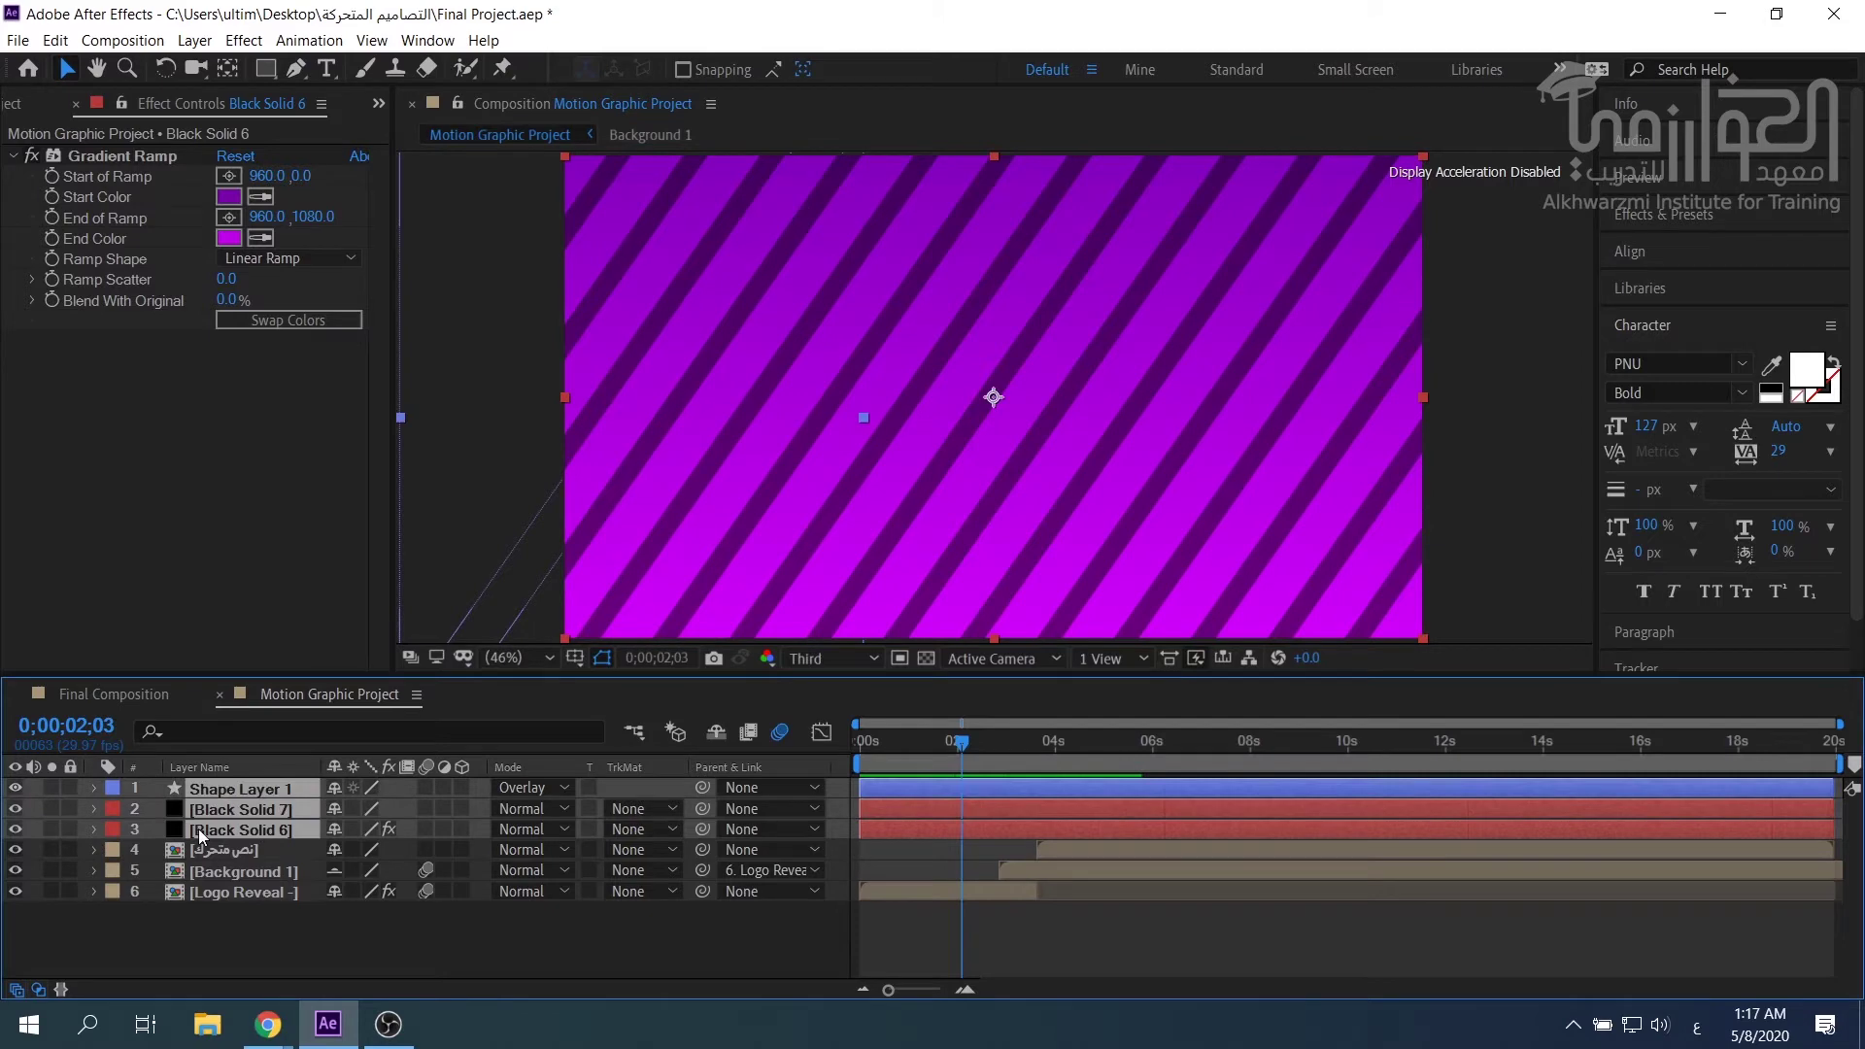
{"action": "right_click", "coordinate": [250, 829]}
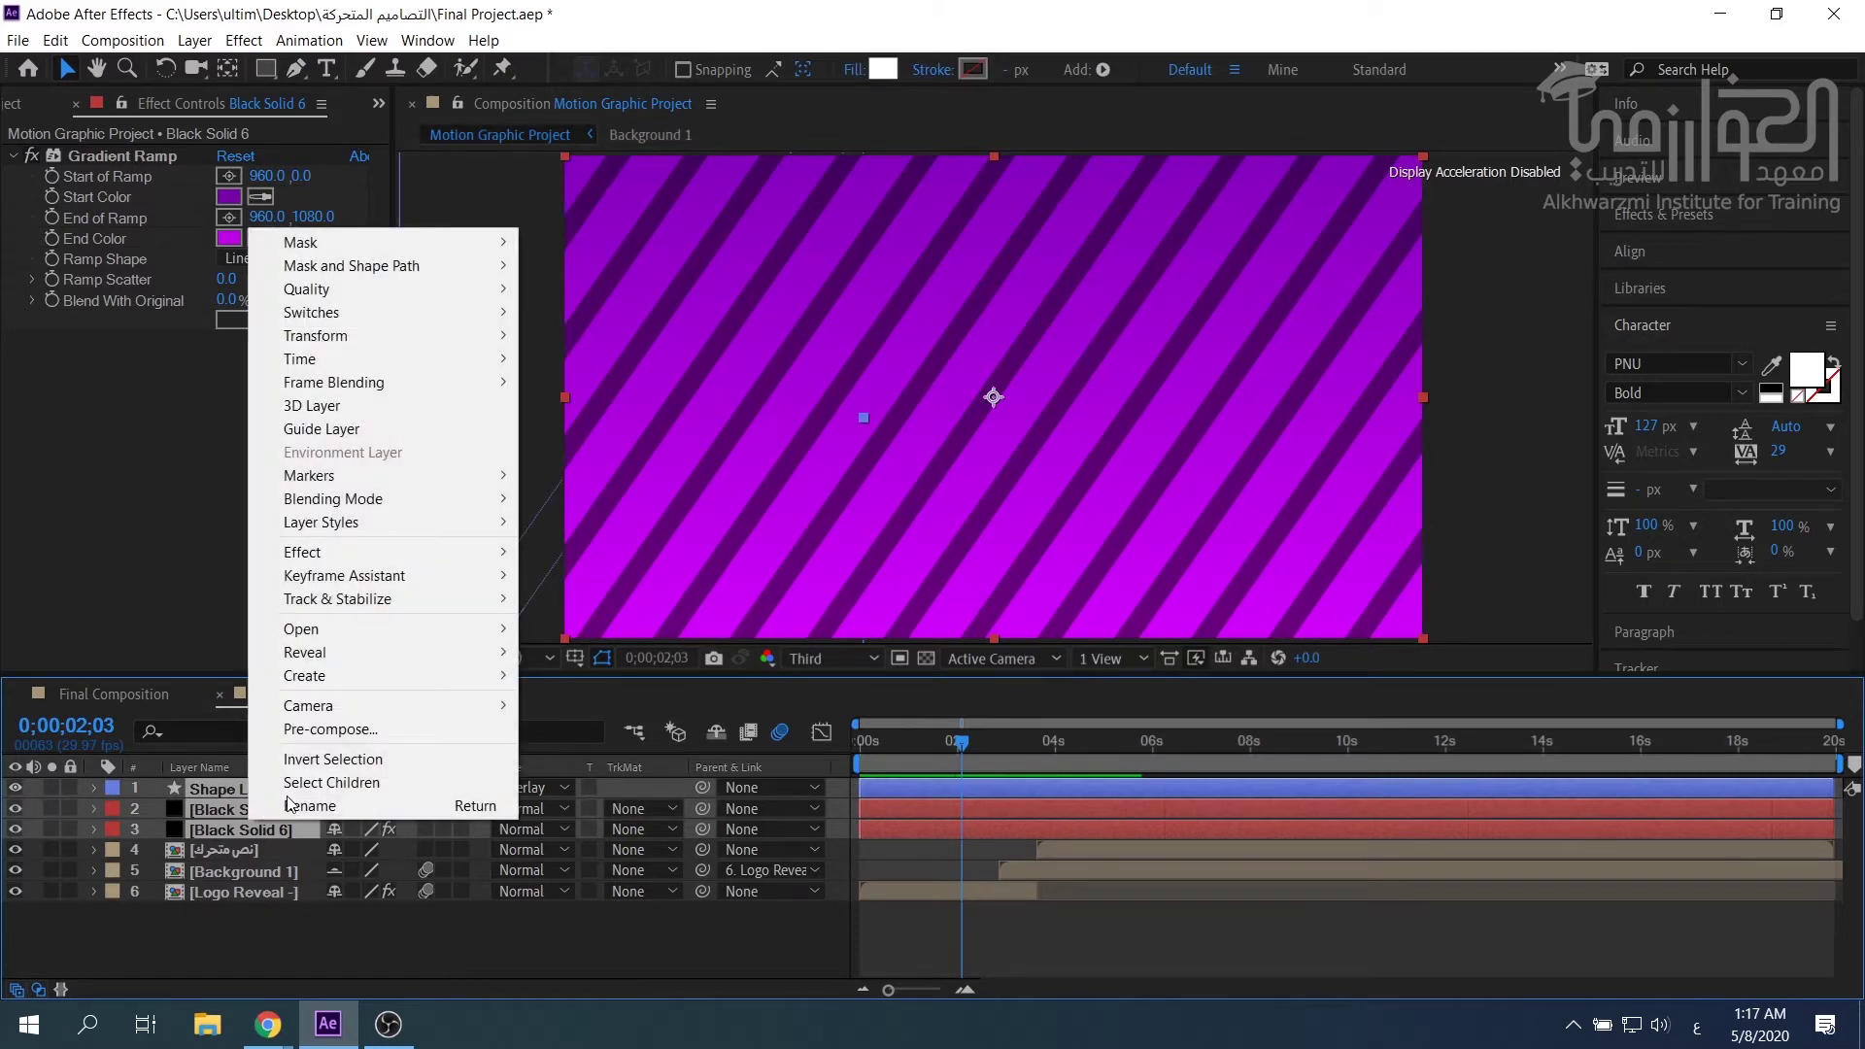
{"action": "left_click", "coordinate": [330, 730]}
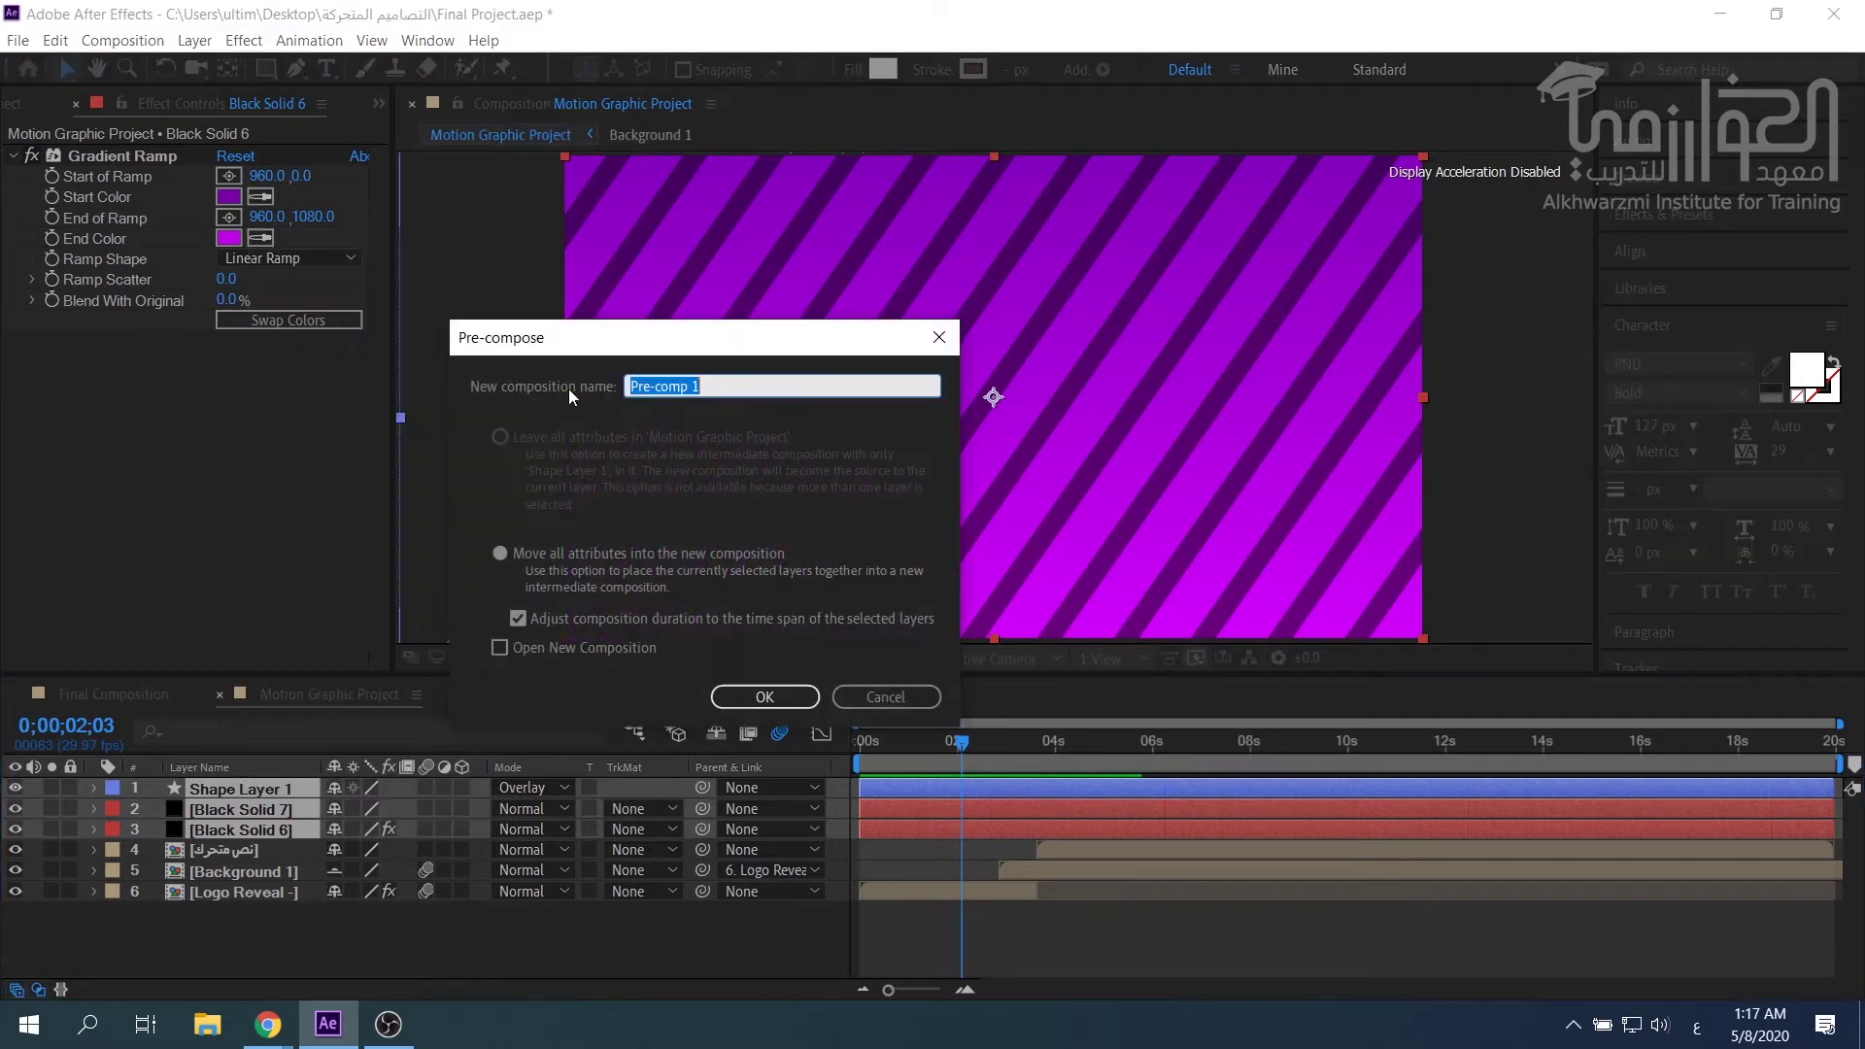
{"action": "type", "text": "شلا"}
{"action": "left_click", "coordinate": [762, 696]}
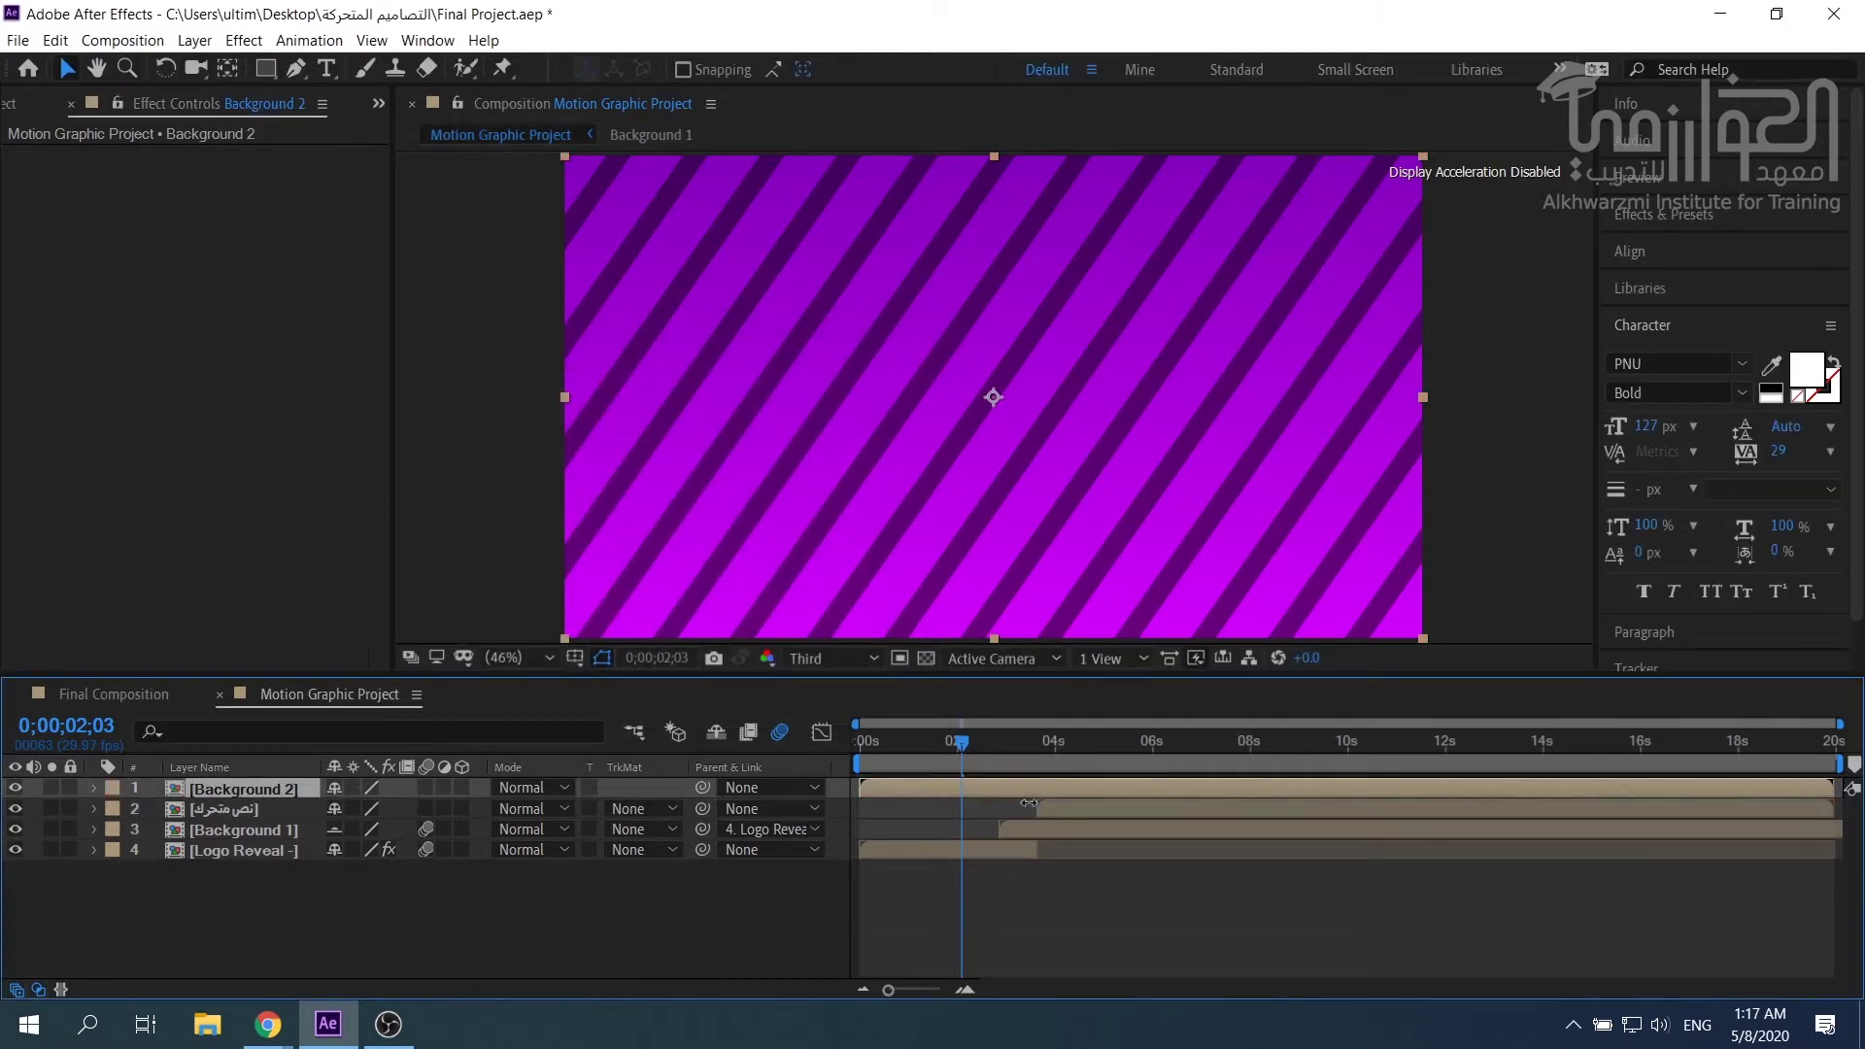
Shift the Background 2 layer in time so it starts just before 8 seconds, and briefly preview the composition.
{"action": "left_click_drag", "start_coordinate": [981, 790], "coordinate": [1358, 794]}
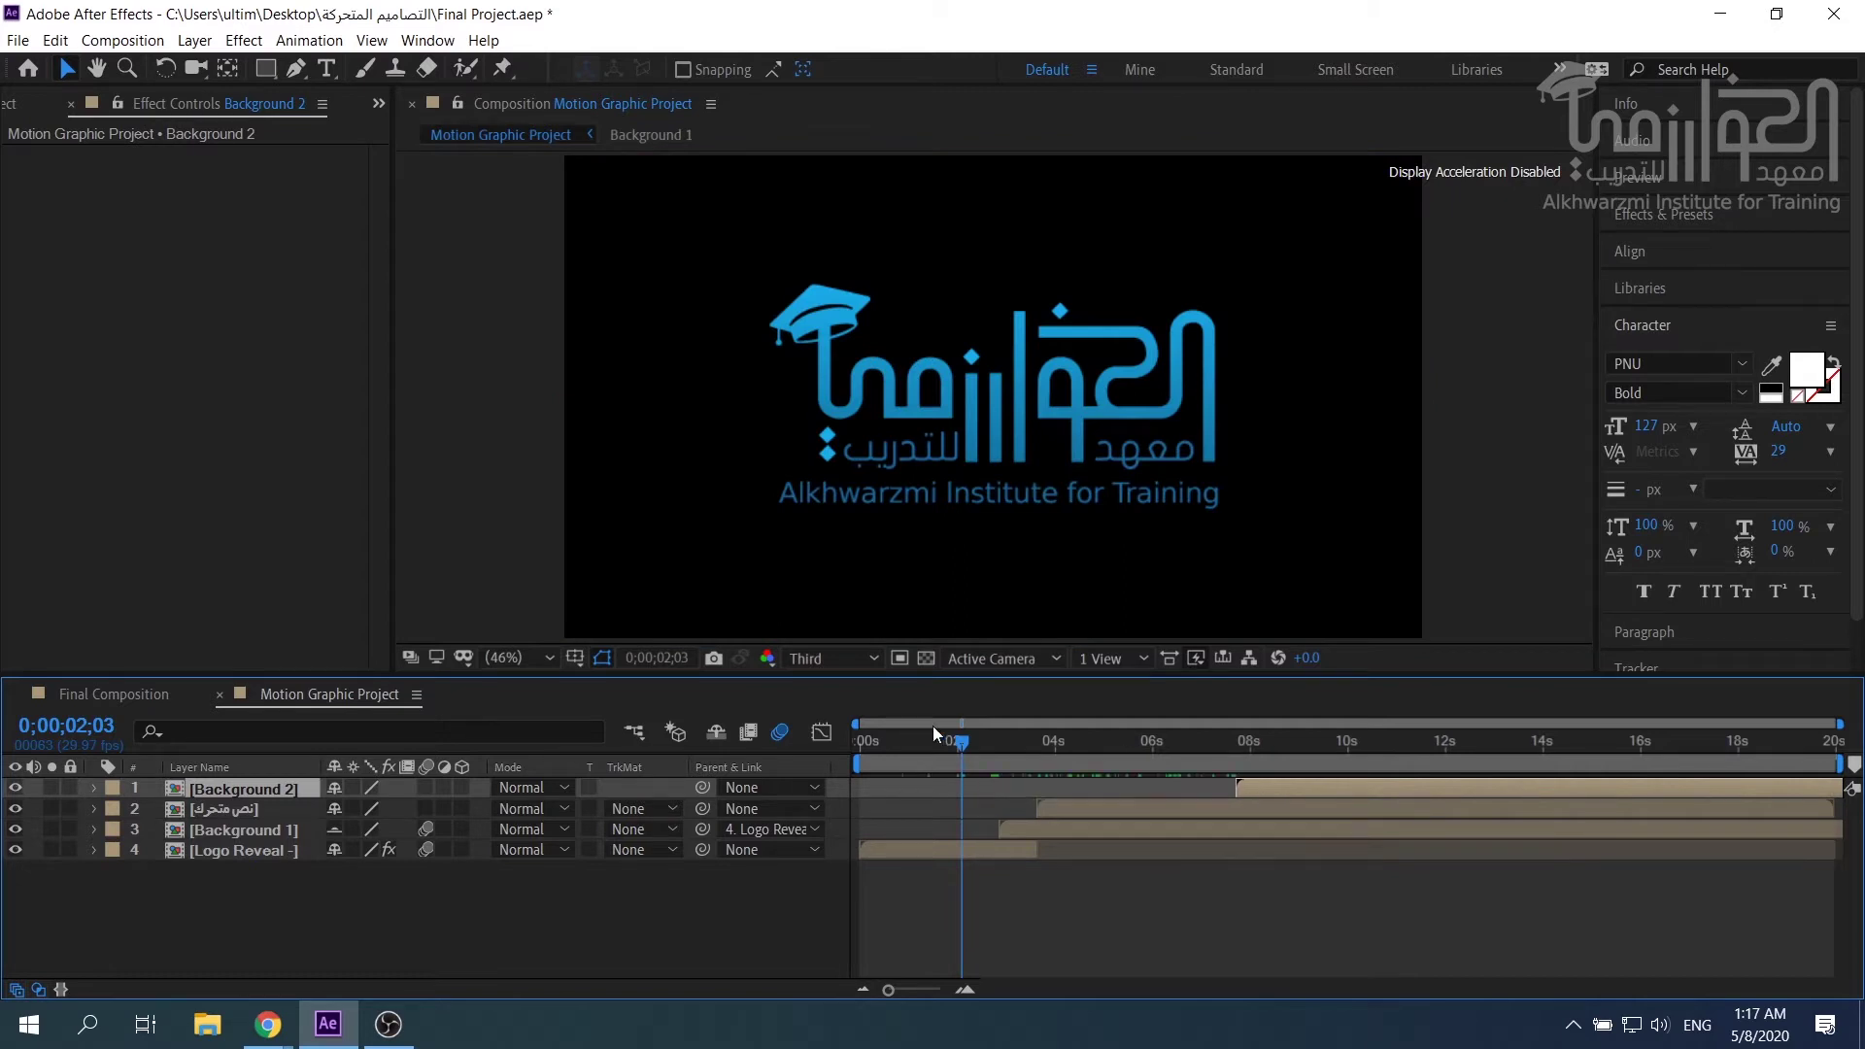
{"action": "key", "text": "space"}
{"action": "left_click", "coordinate": [963, 729]}
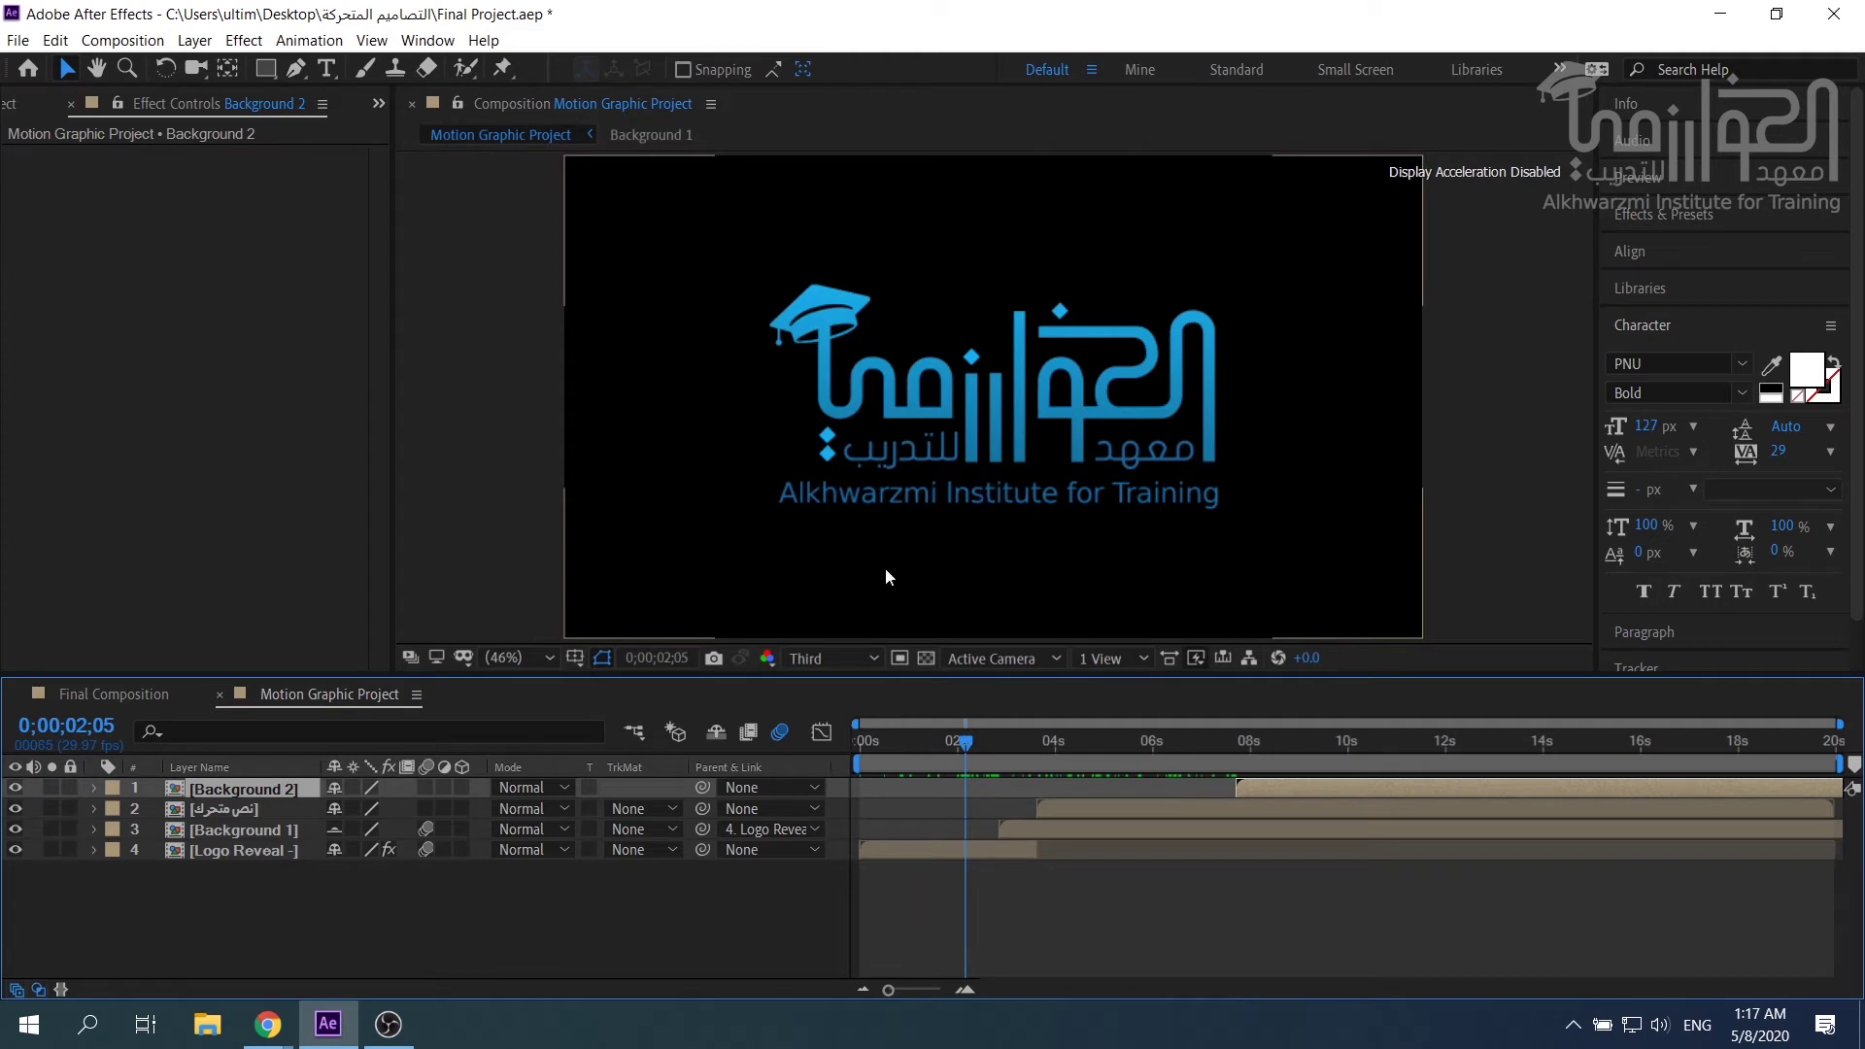
Create a white 1920 x 1080 px solid and place it below the Logo Reveal layer.
{"action": "left_click", "coordinate": [245, 857]}
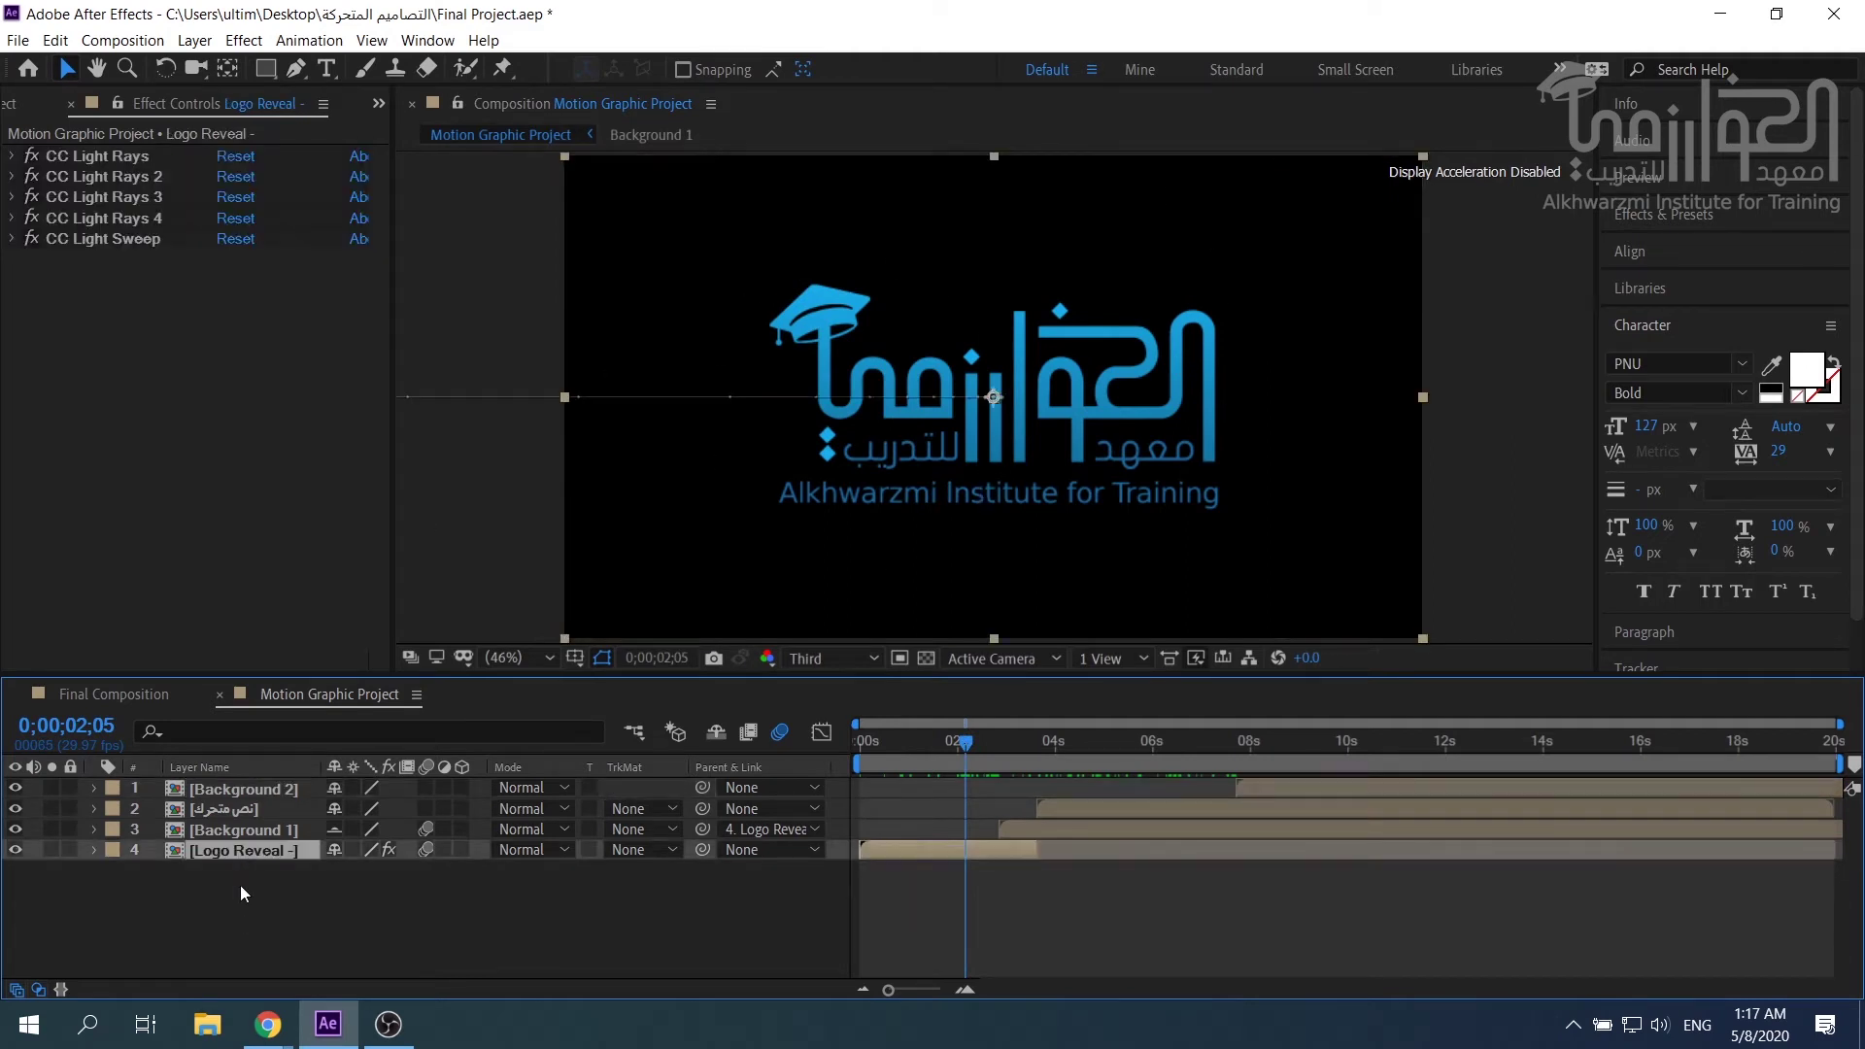
{"action": "left_click", "coordinate": [192, 39]}
{"action": "mouse_move", "coordinate": [222, 66]}
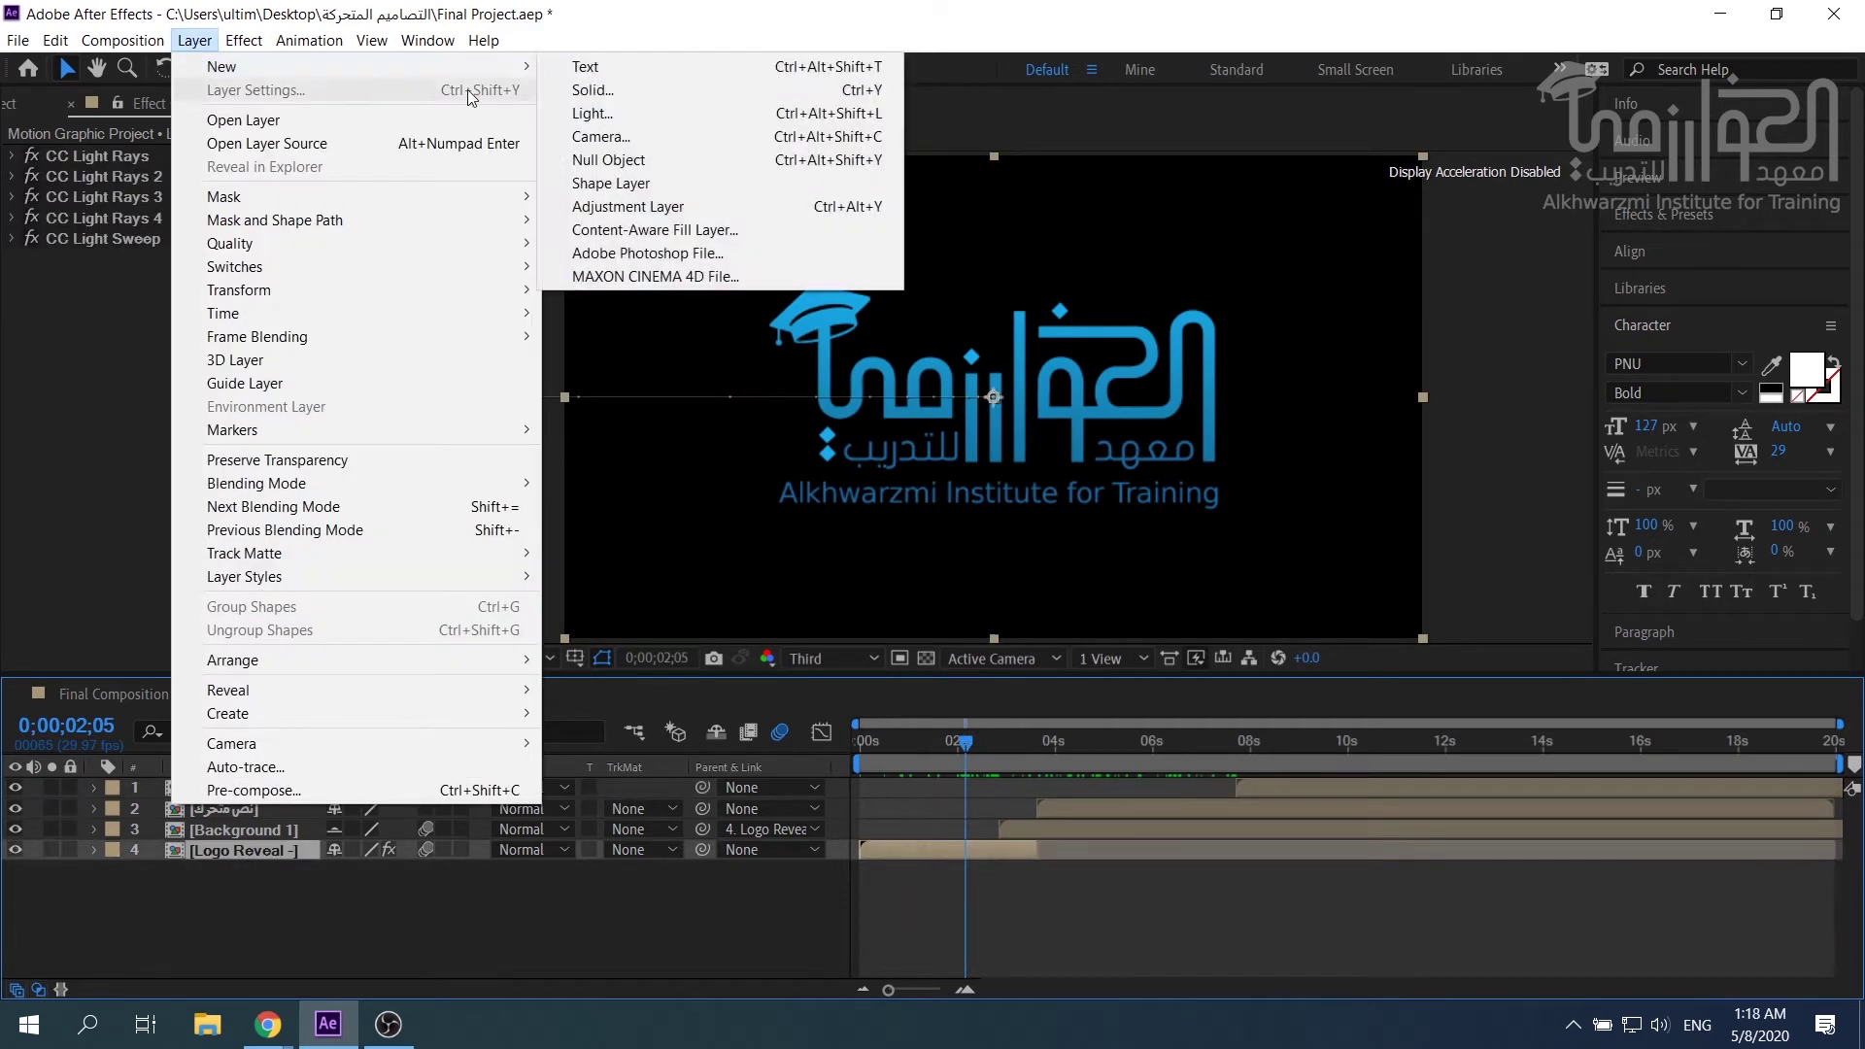
{"action": "left_click", "coordinate": [592, 89]}
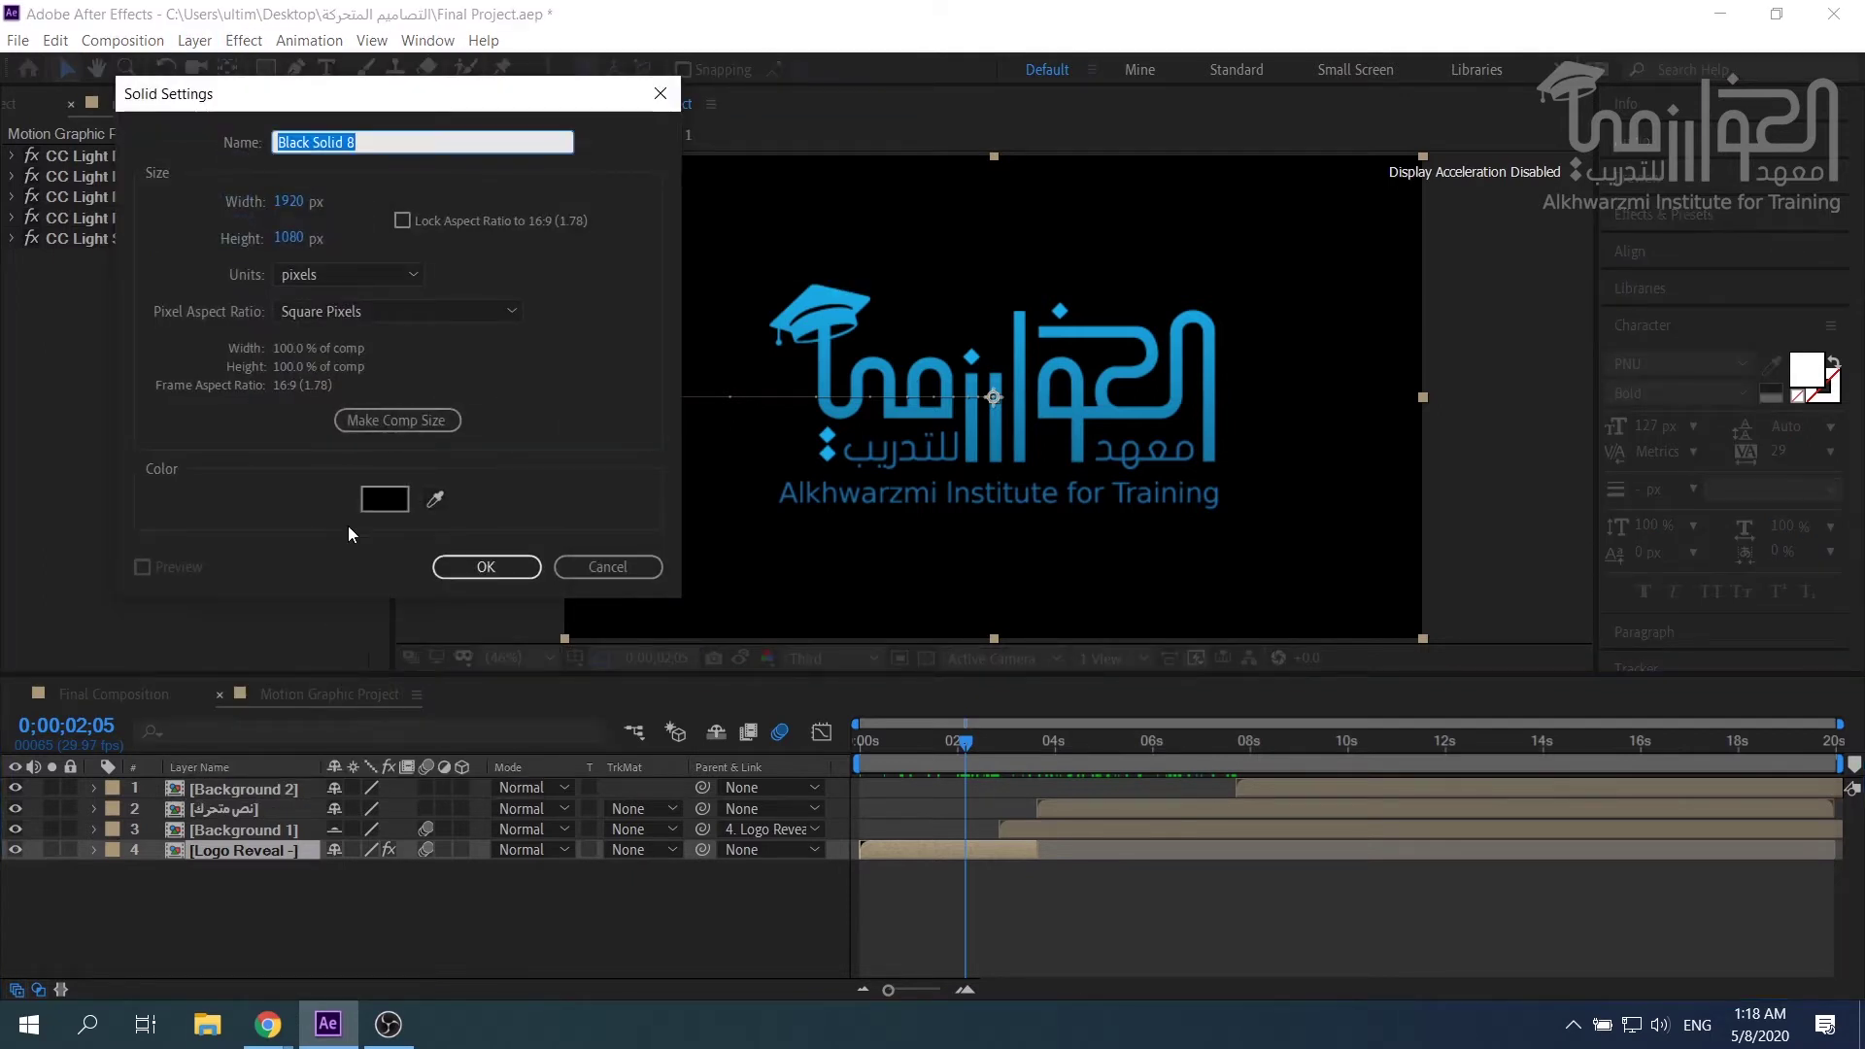
{"action": "left_click", "coordinate": [35, 61]}
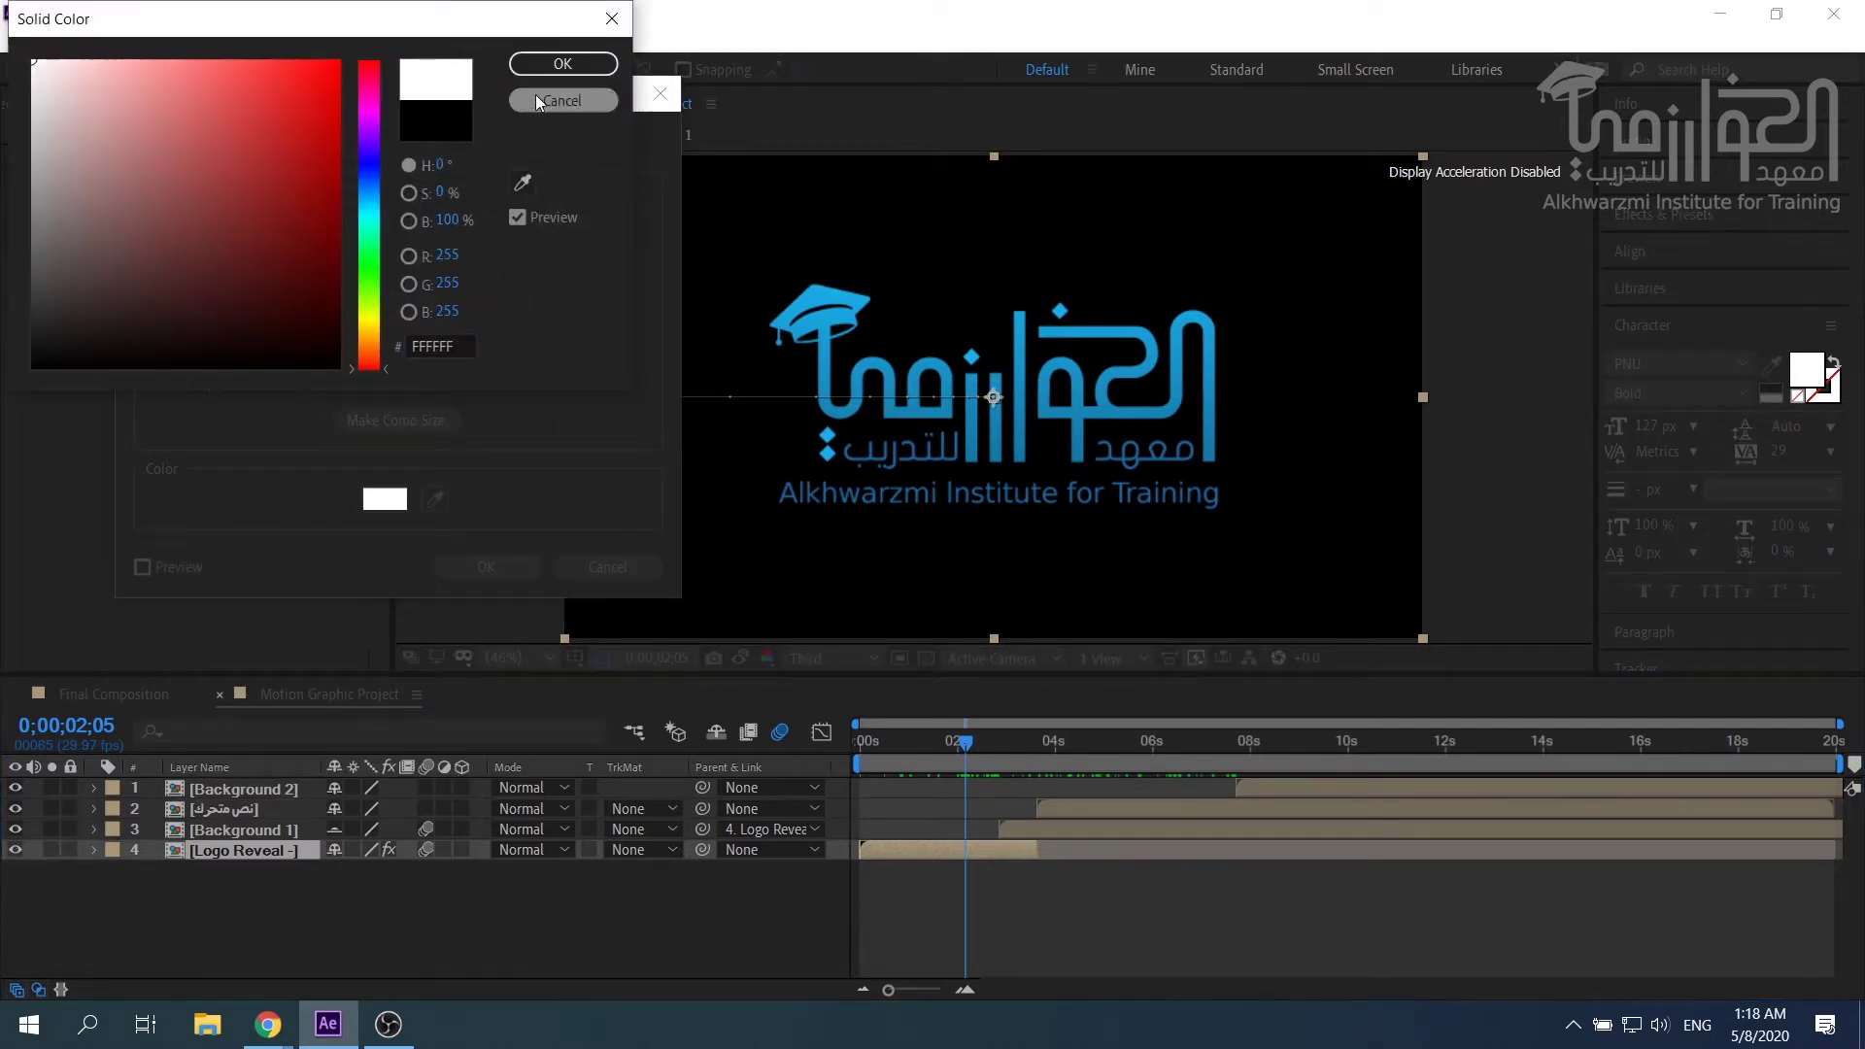
{"action": "left_click", "coordinate": [557, 64]}
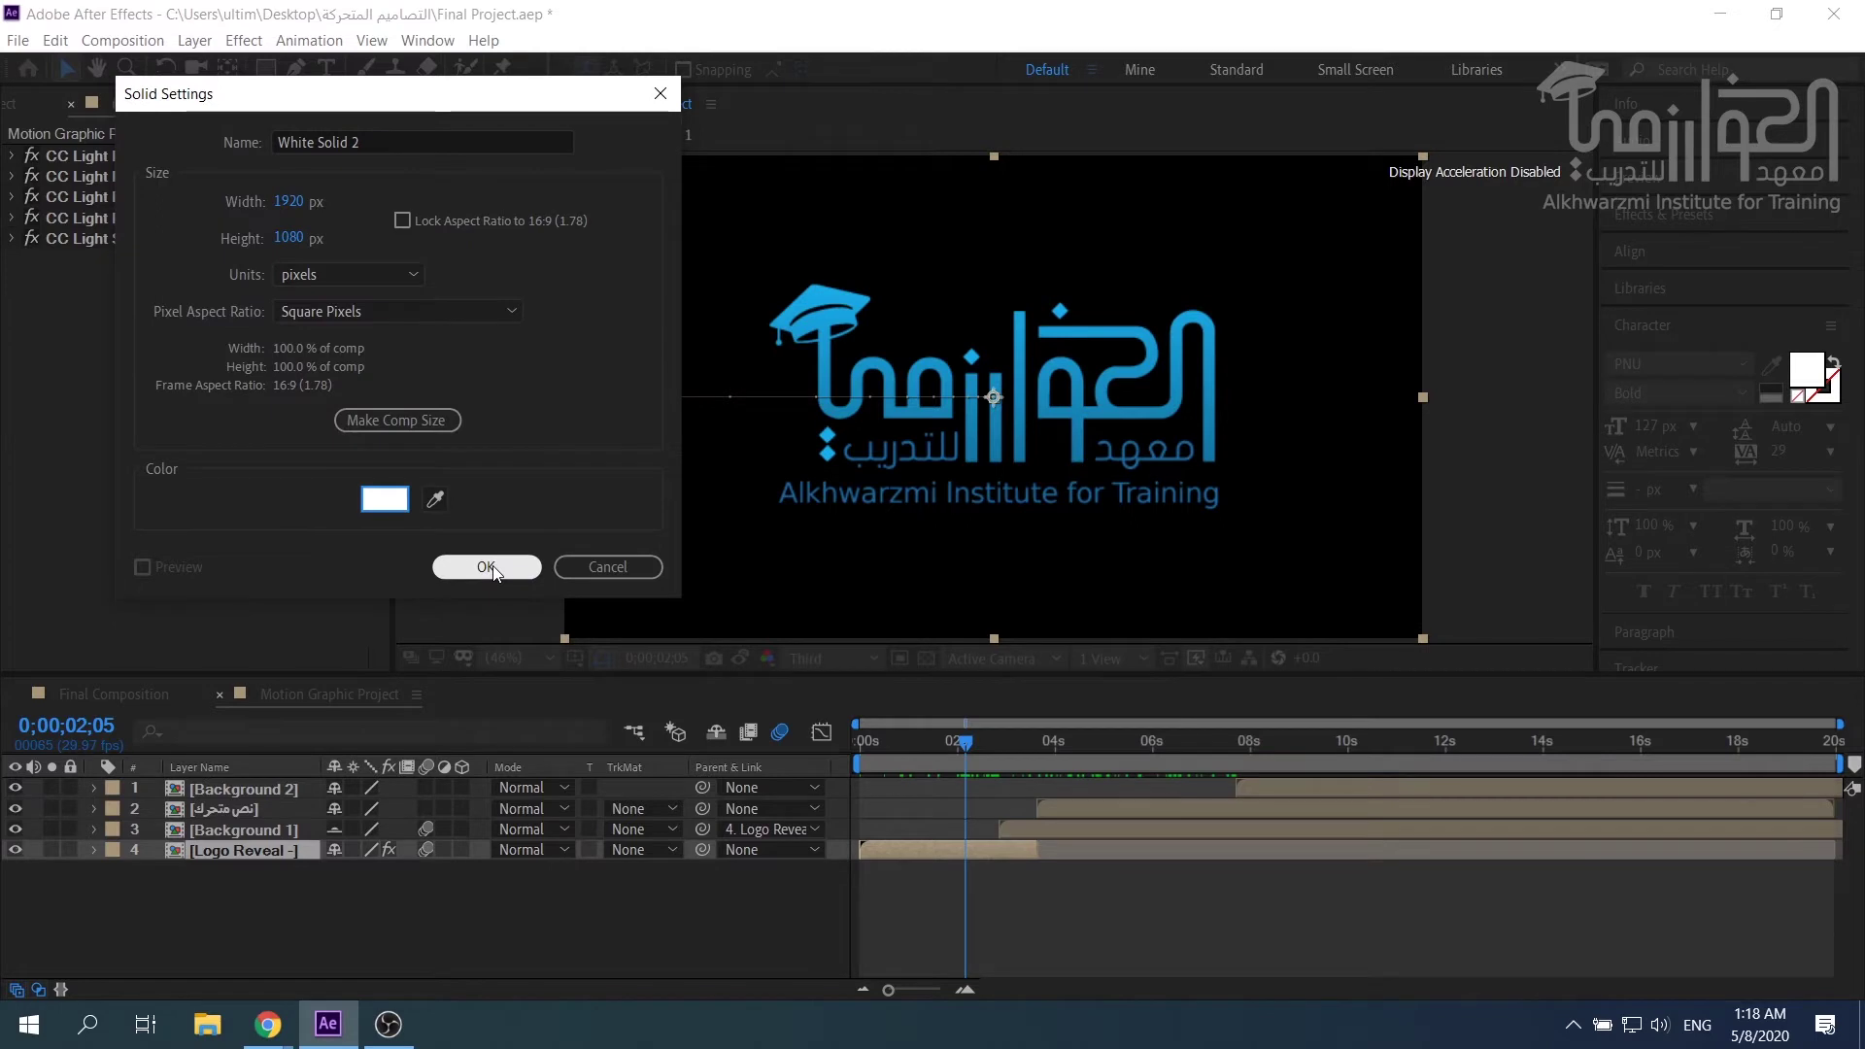
{"action": "left_click", "coordinate": [494, 567]}
{"action": "left_click_drag", "start_coordinate": [243, 854], "coordinate": [189, 918]}
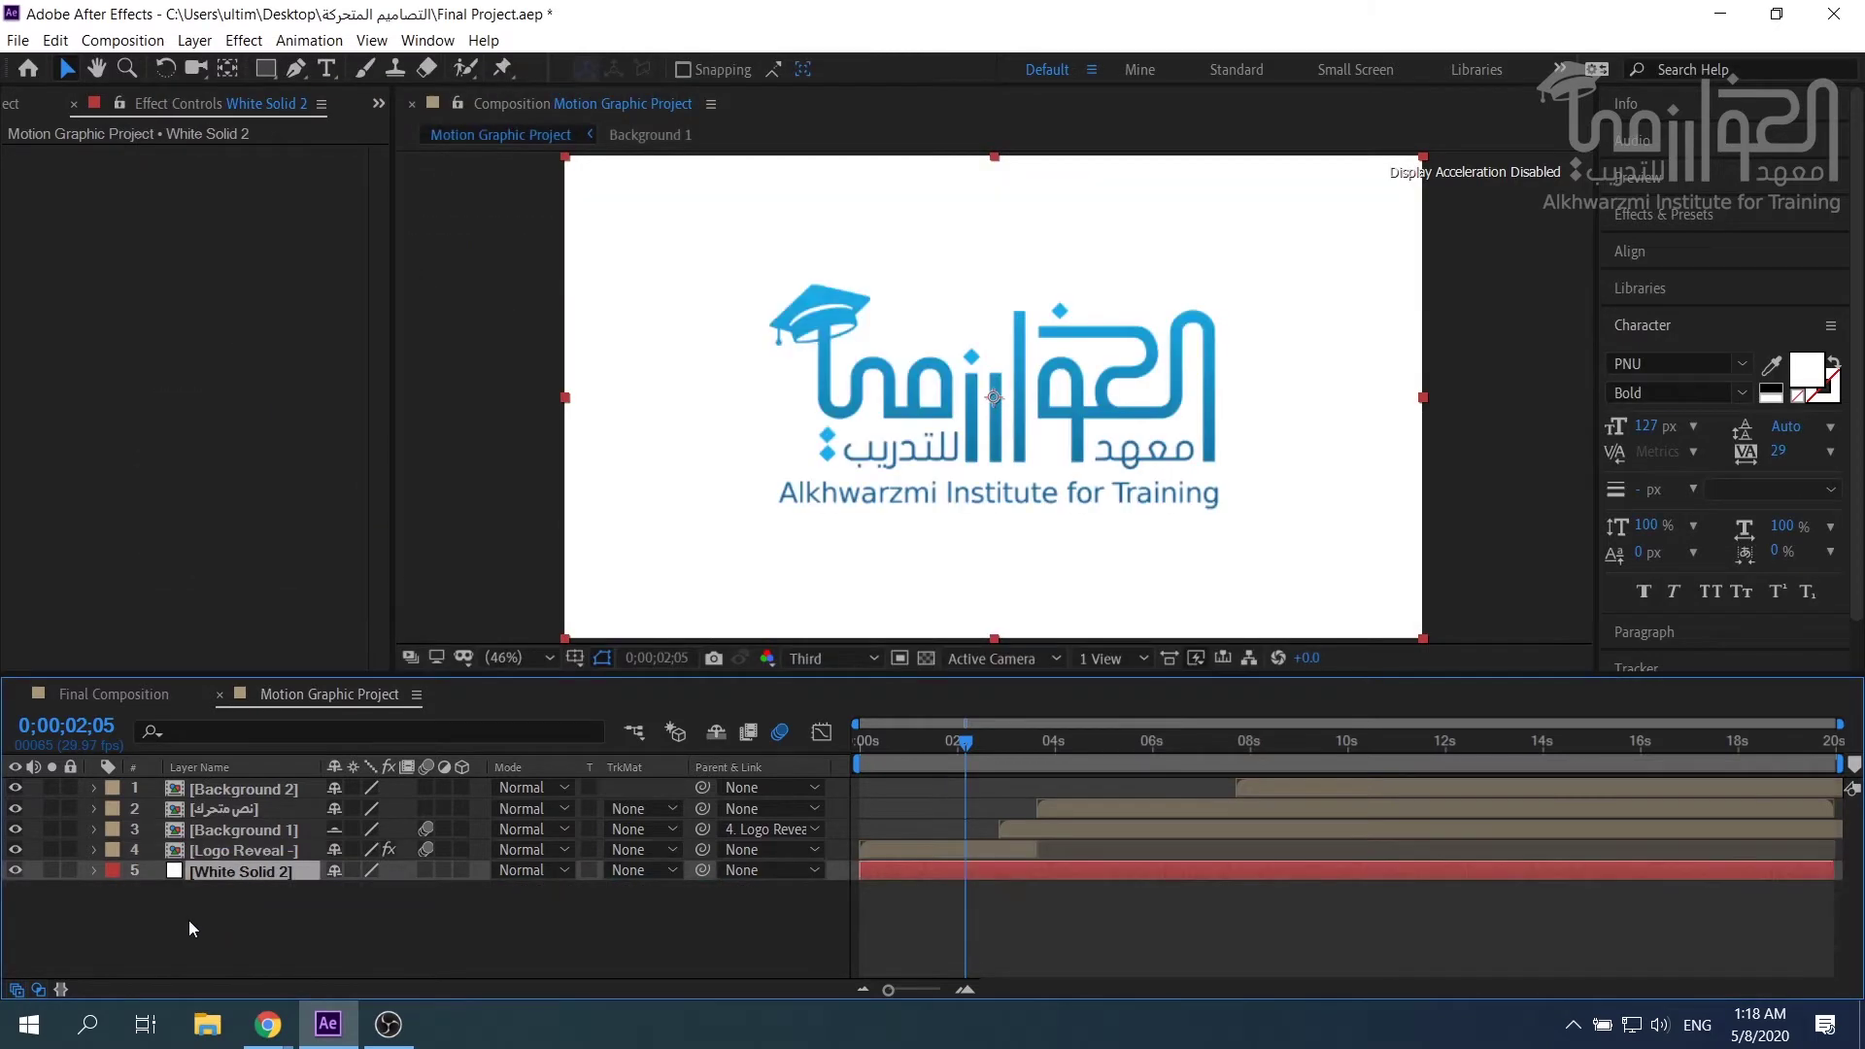
Preview the logo reveal on the white background and check the text layer's timing before Background 2 starts.
{"action": "left_click_drag", "start_coordinate": [977, 746], "coordinate": [873, 746]}
{"action": "key", "text": "space"}
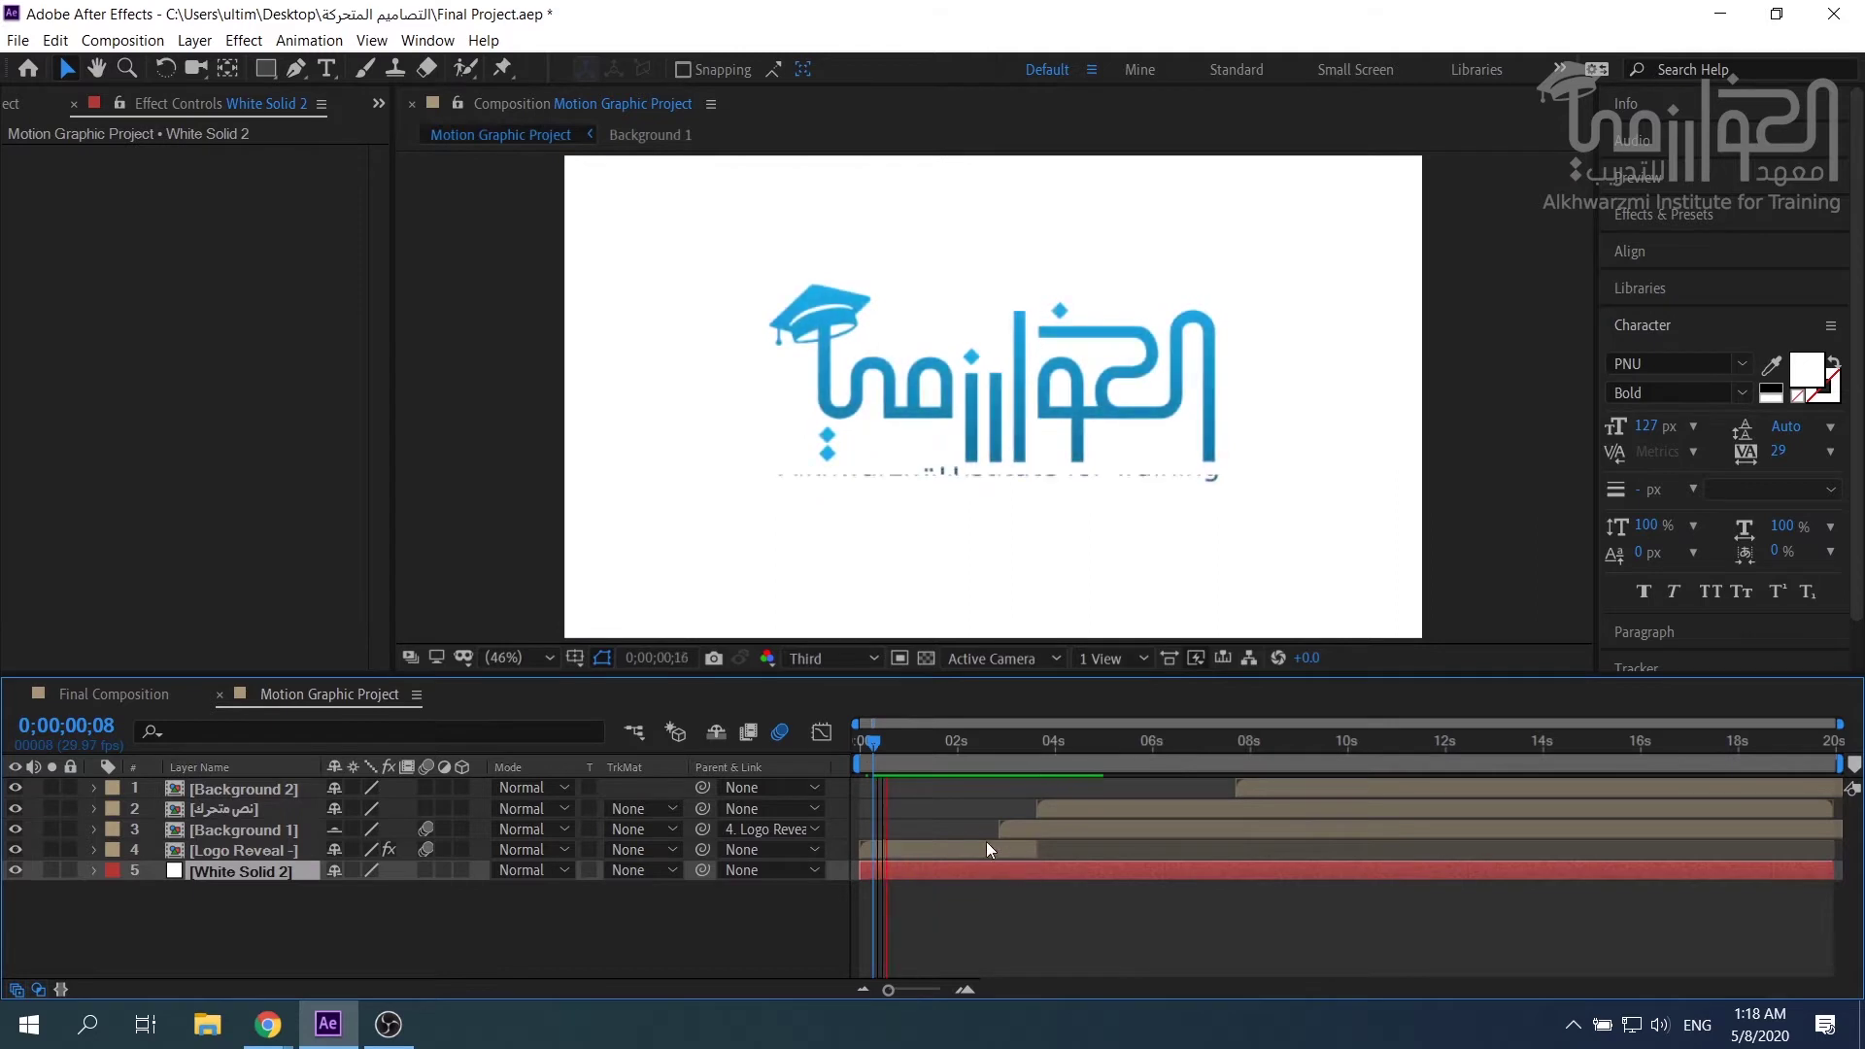
{"action": "left_click_drag", "start_coordinate": [1022, 748], "coordinate": [1218, 768]}
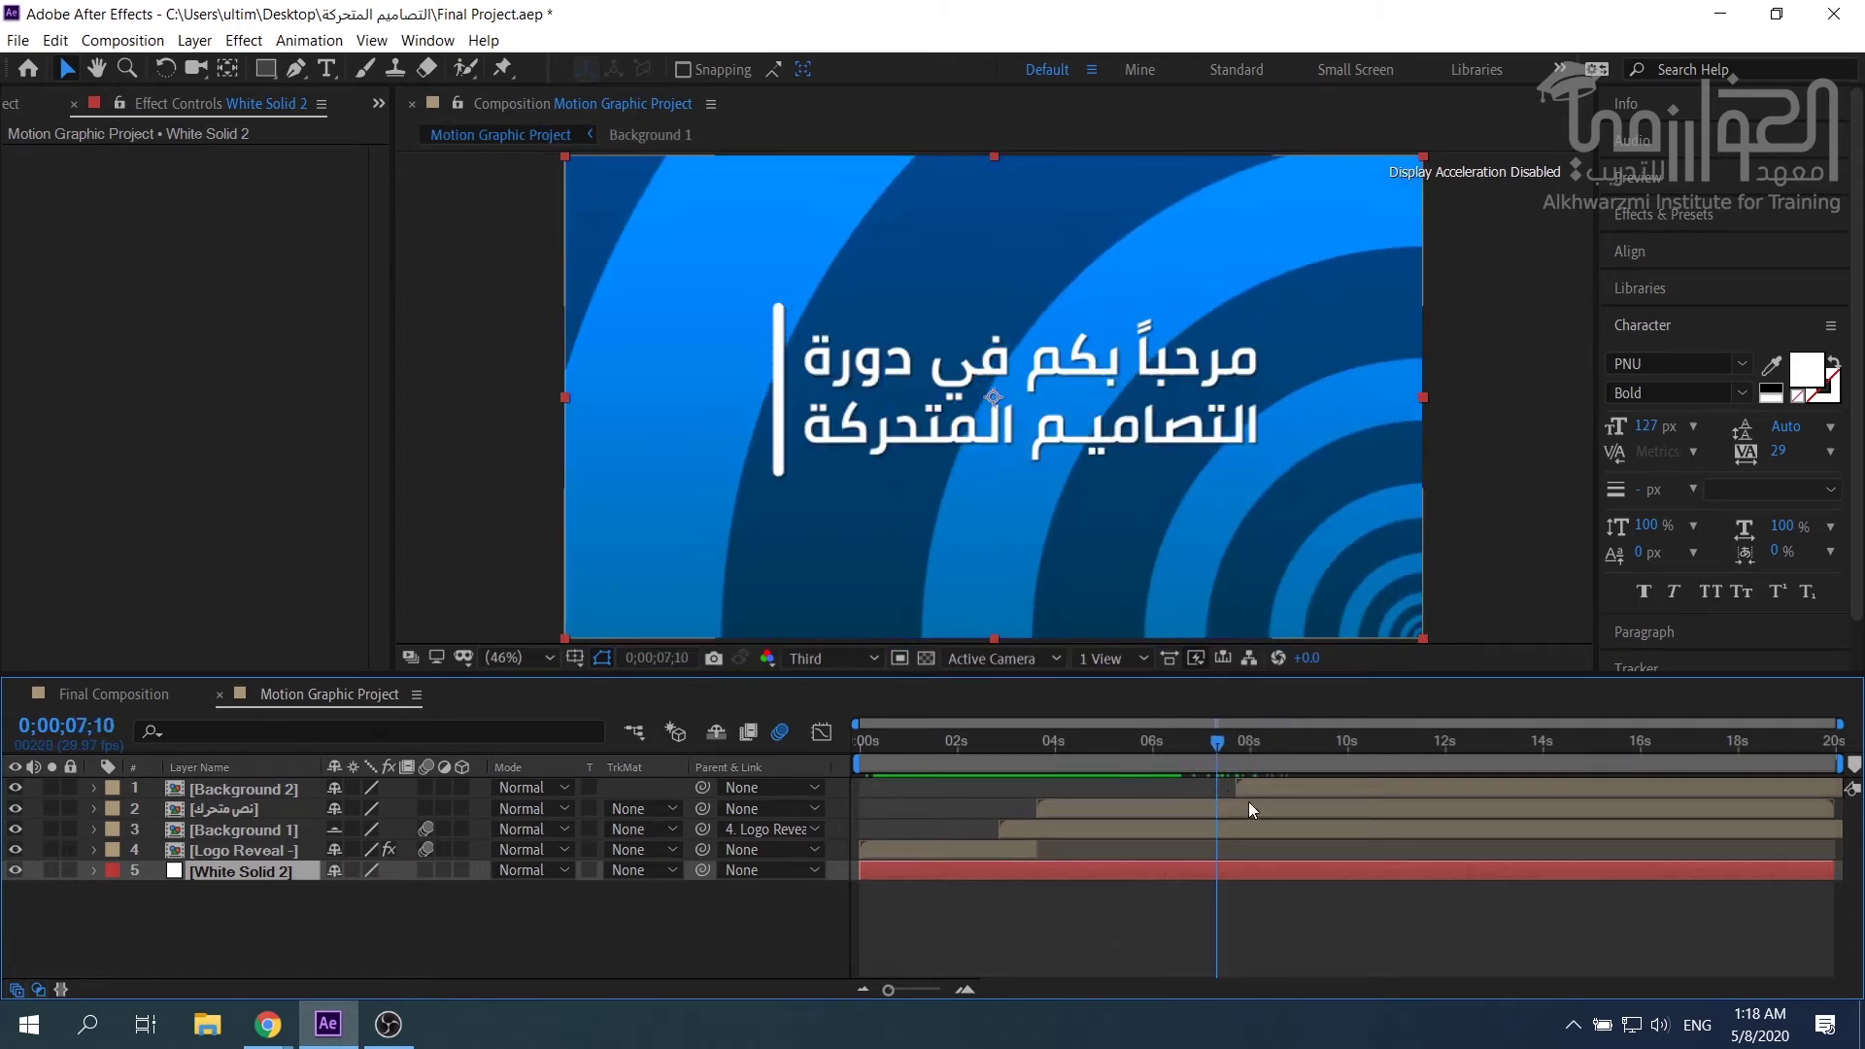
{"action": "left_click", "coordinate": [1118, 808]}
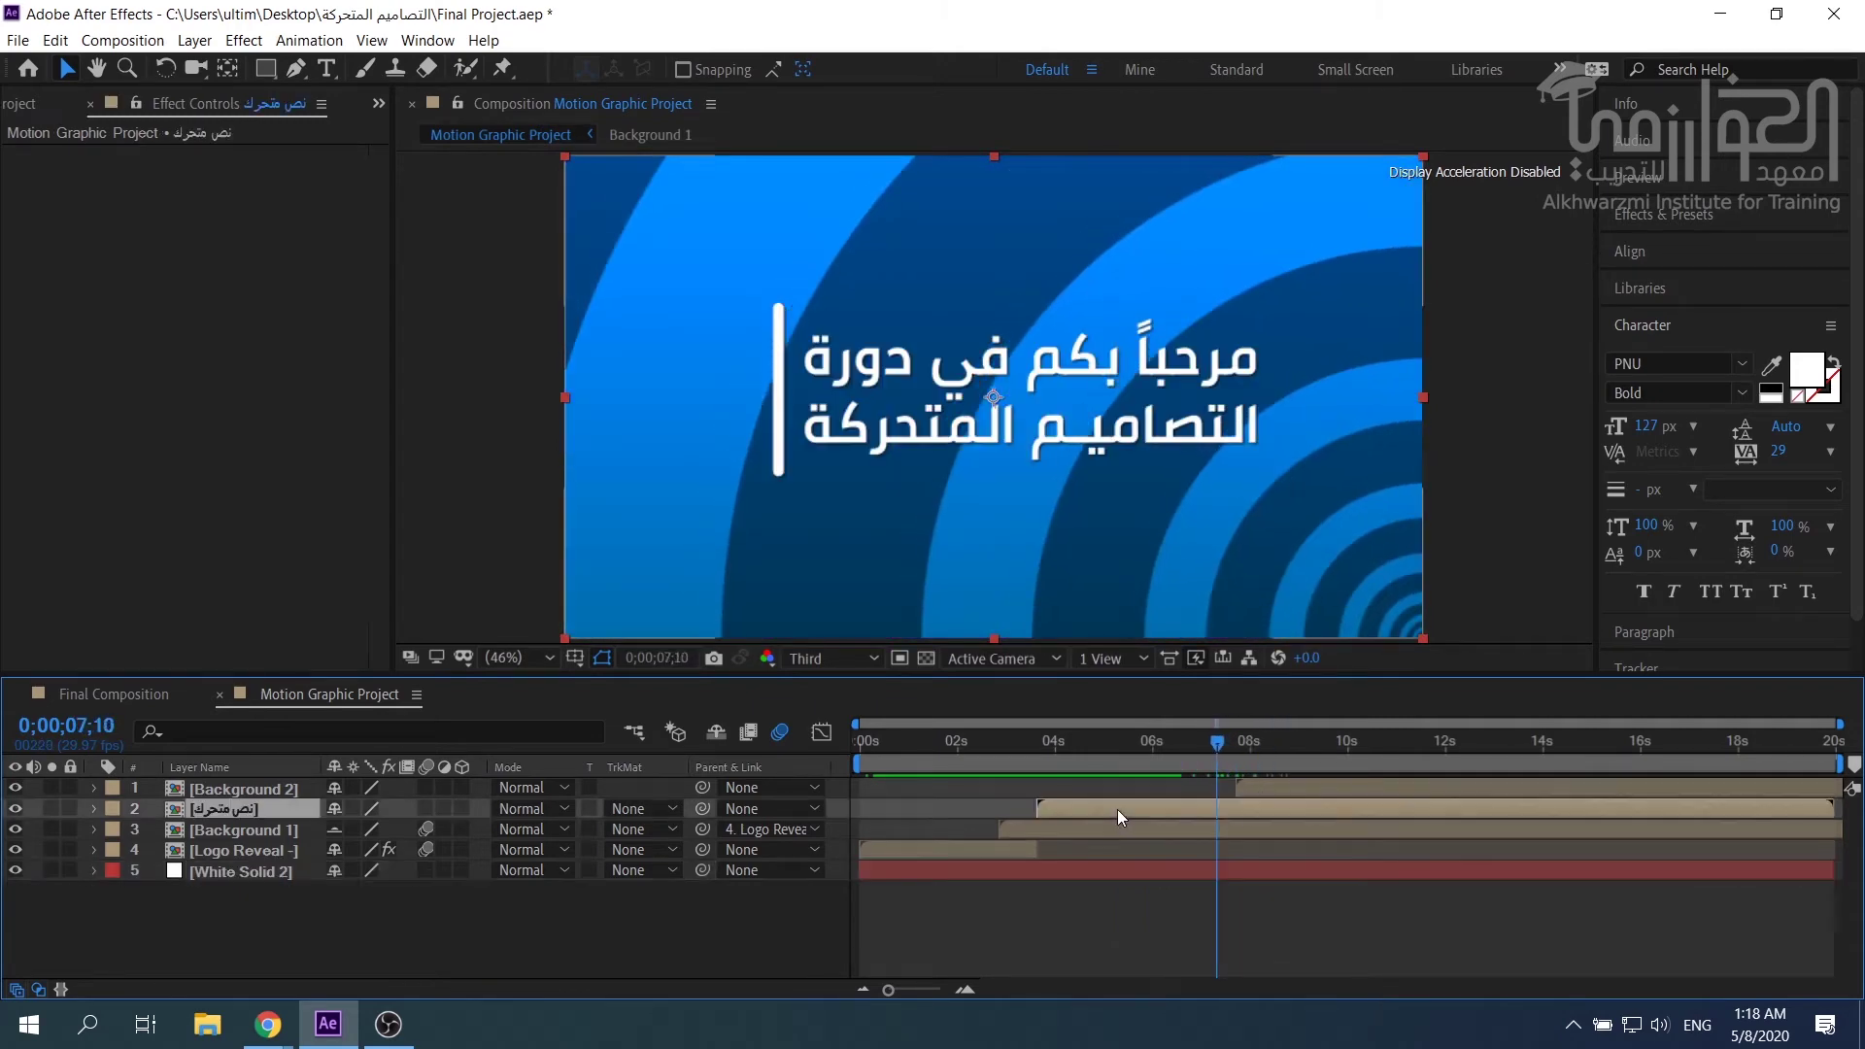
{"action": "left_click", "coordinate": [1273, 789]}
{"action": "left_click_drag", "start_coordinate": [1210, 742], "coordinate": [1171, 746]}
{"action": "left_click", "coordinate": [1209, 805]}
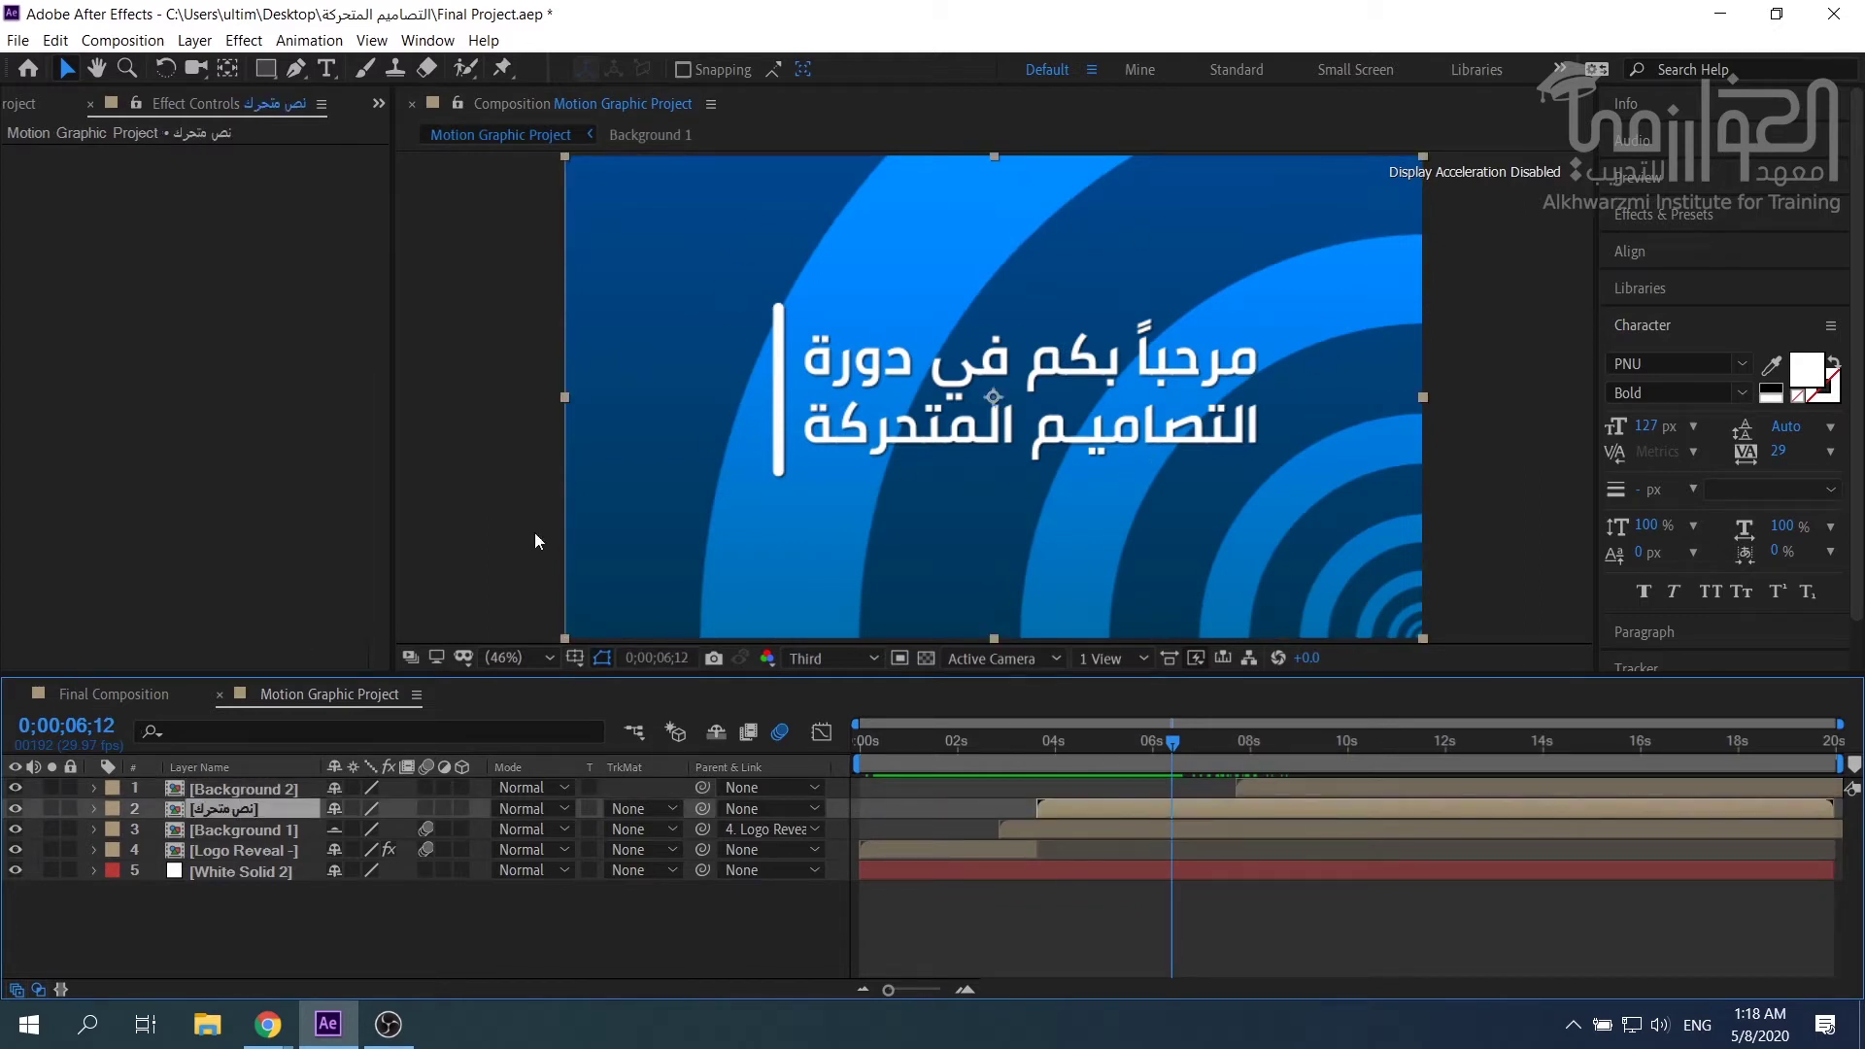
Scrub through the text-to-purple-background transition in Final Composition for reference, and return to Motion Graphic Project.
{"action": "left_click", "coordinate": [132, 692]}
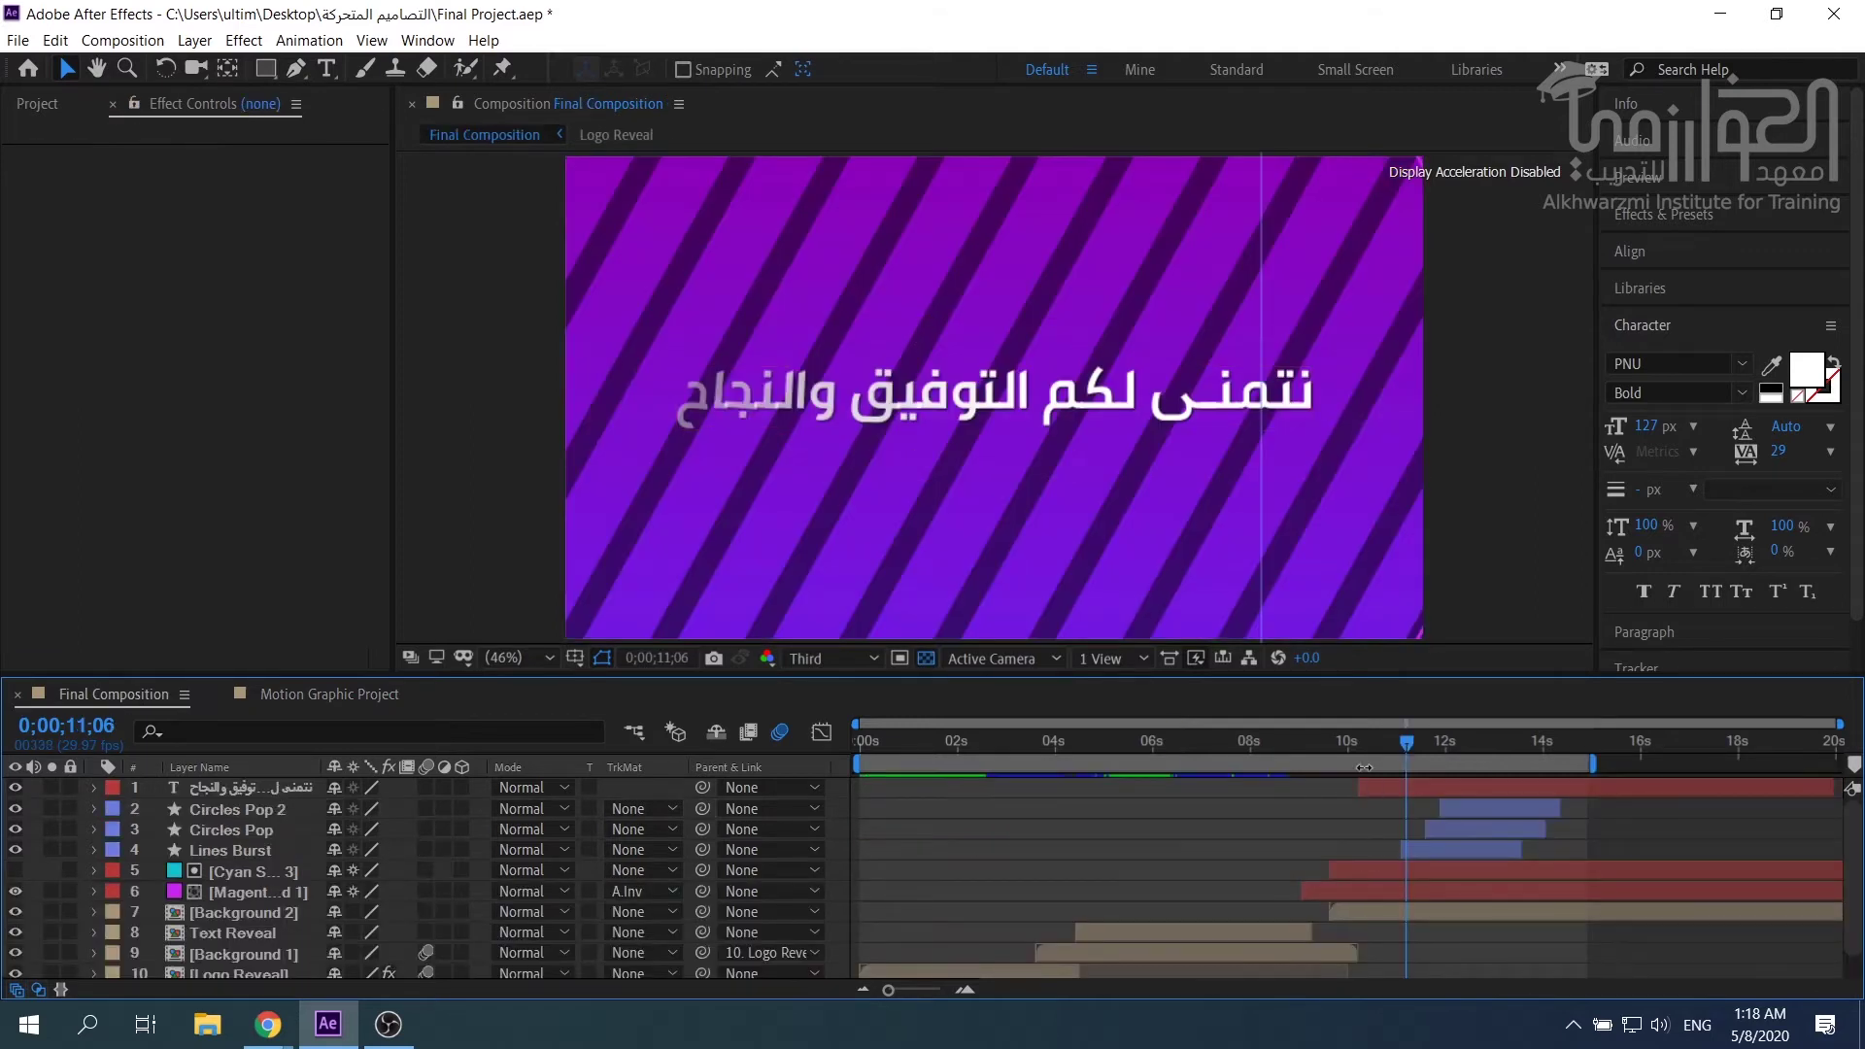
{"action": "left_click", "coordinate": [1339, 744]}
{"action": "left_click_drag", "start_coordinate": [1339, 743], "coordinate": [1207, 765]}
{"action": "left_click", "coordinate": [368, 695]}
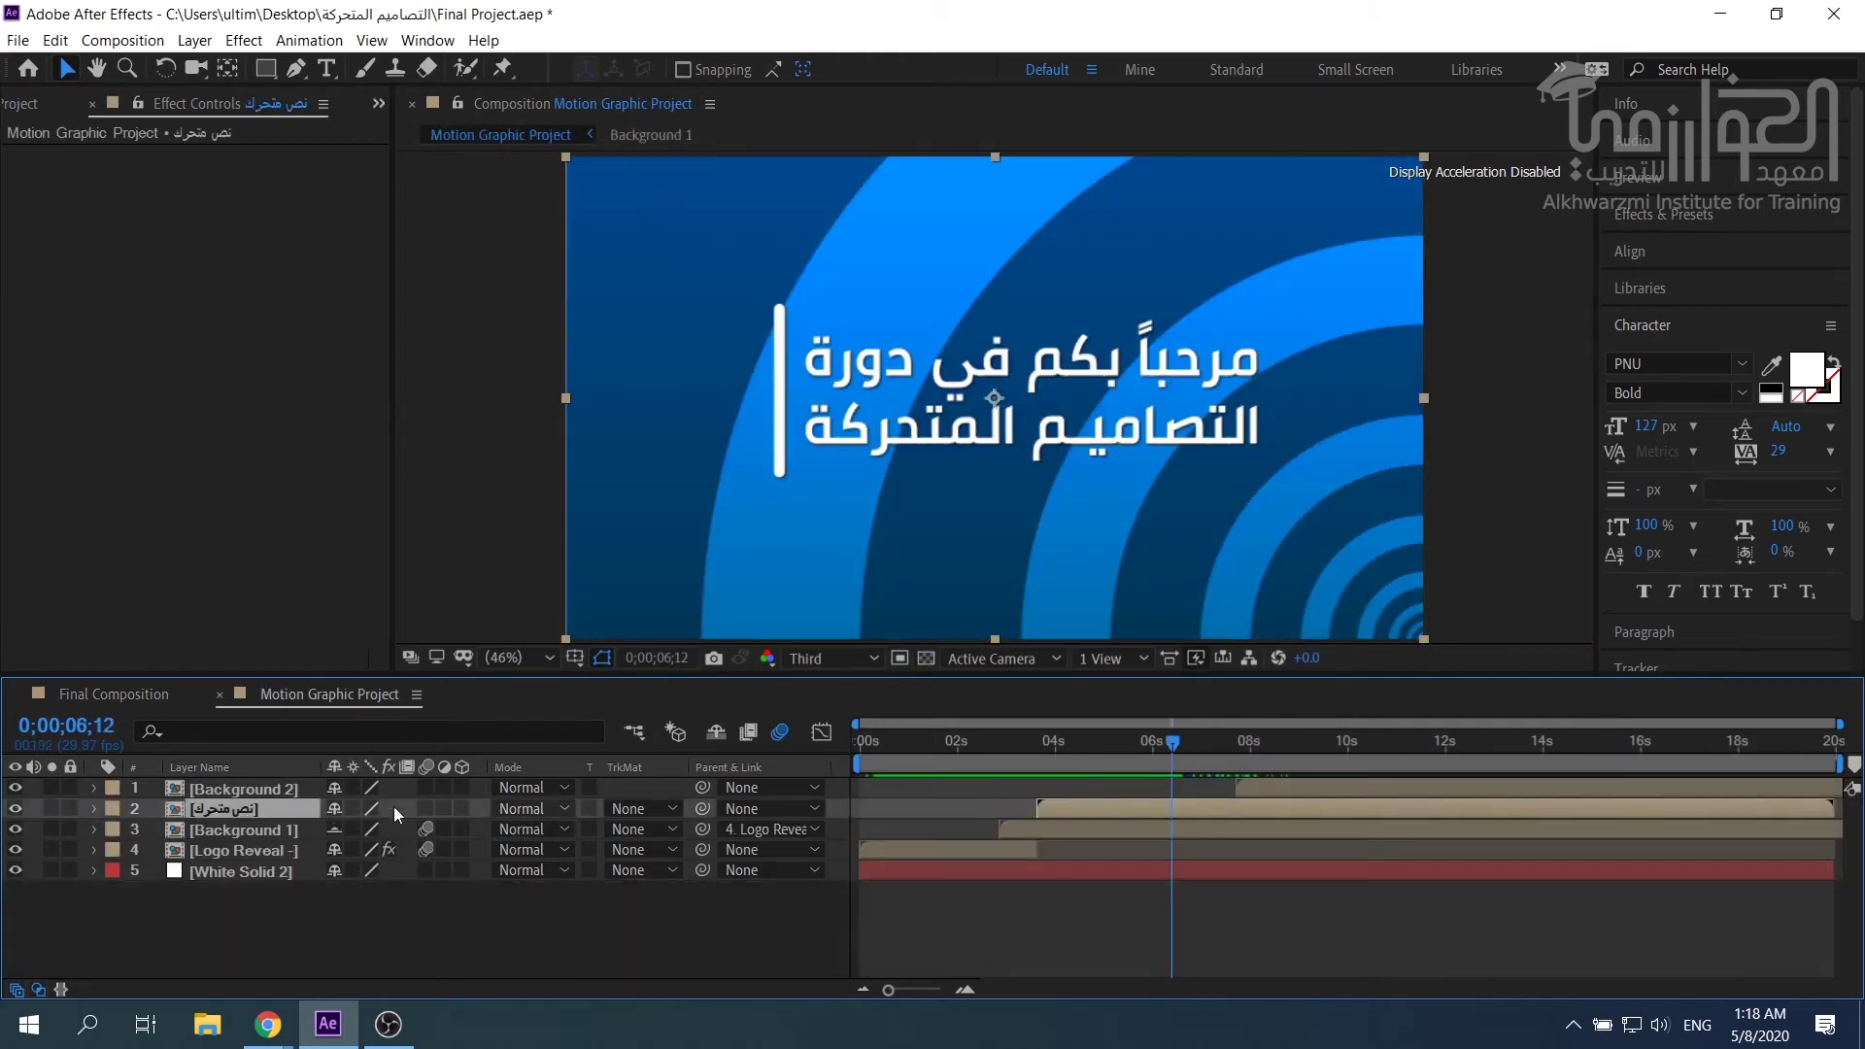
Open the نص متحرك pre-composition, inspect the keyframes of all its layers, and return to Motion Graphic Project.
{"action": "left_click", "coordinate": [253, 833]}
{"action": "left_click", "coordinate": [241, 815]}
{"action": "double_click", "coordinate": [225, 814]}
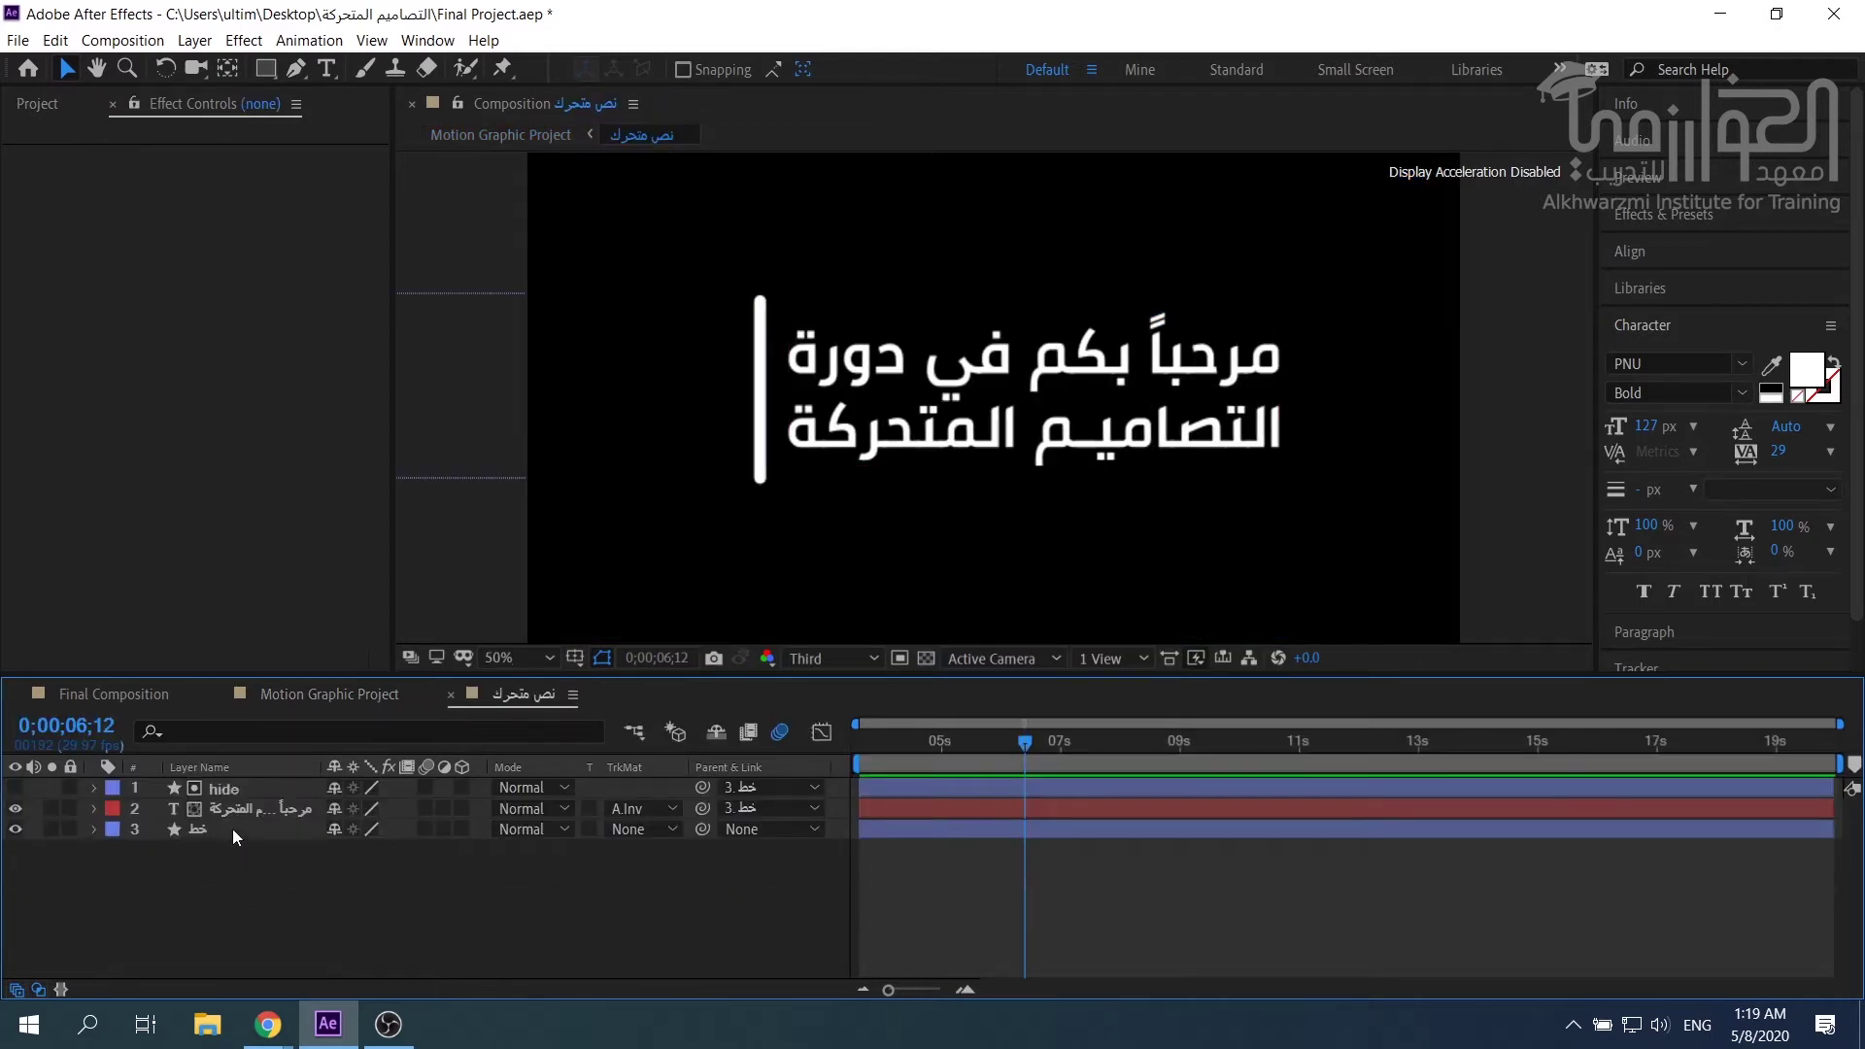
{"action": "key", "text": "ctrl+a"}
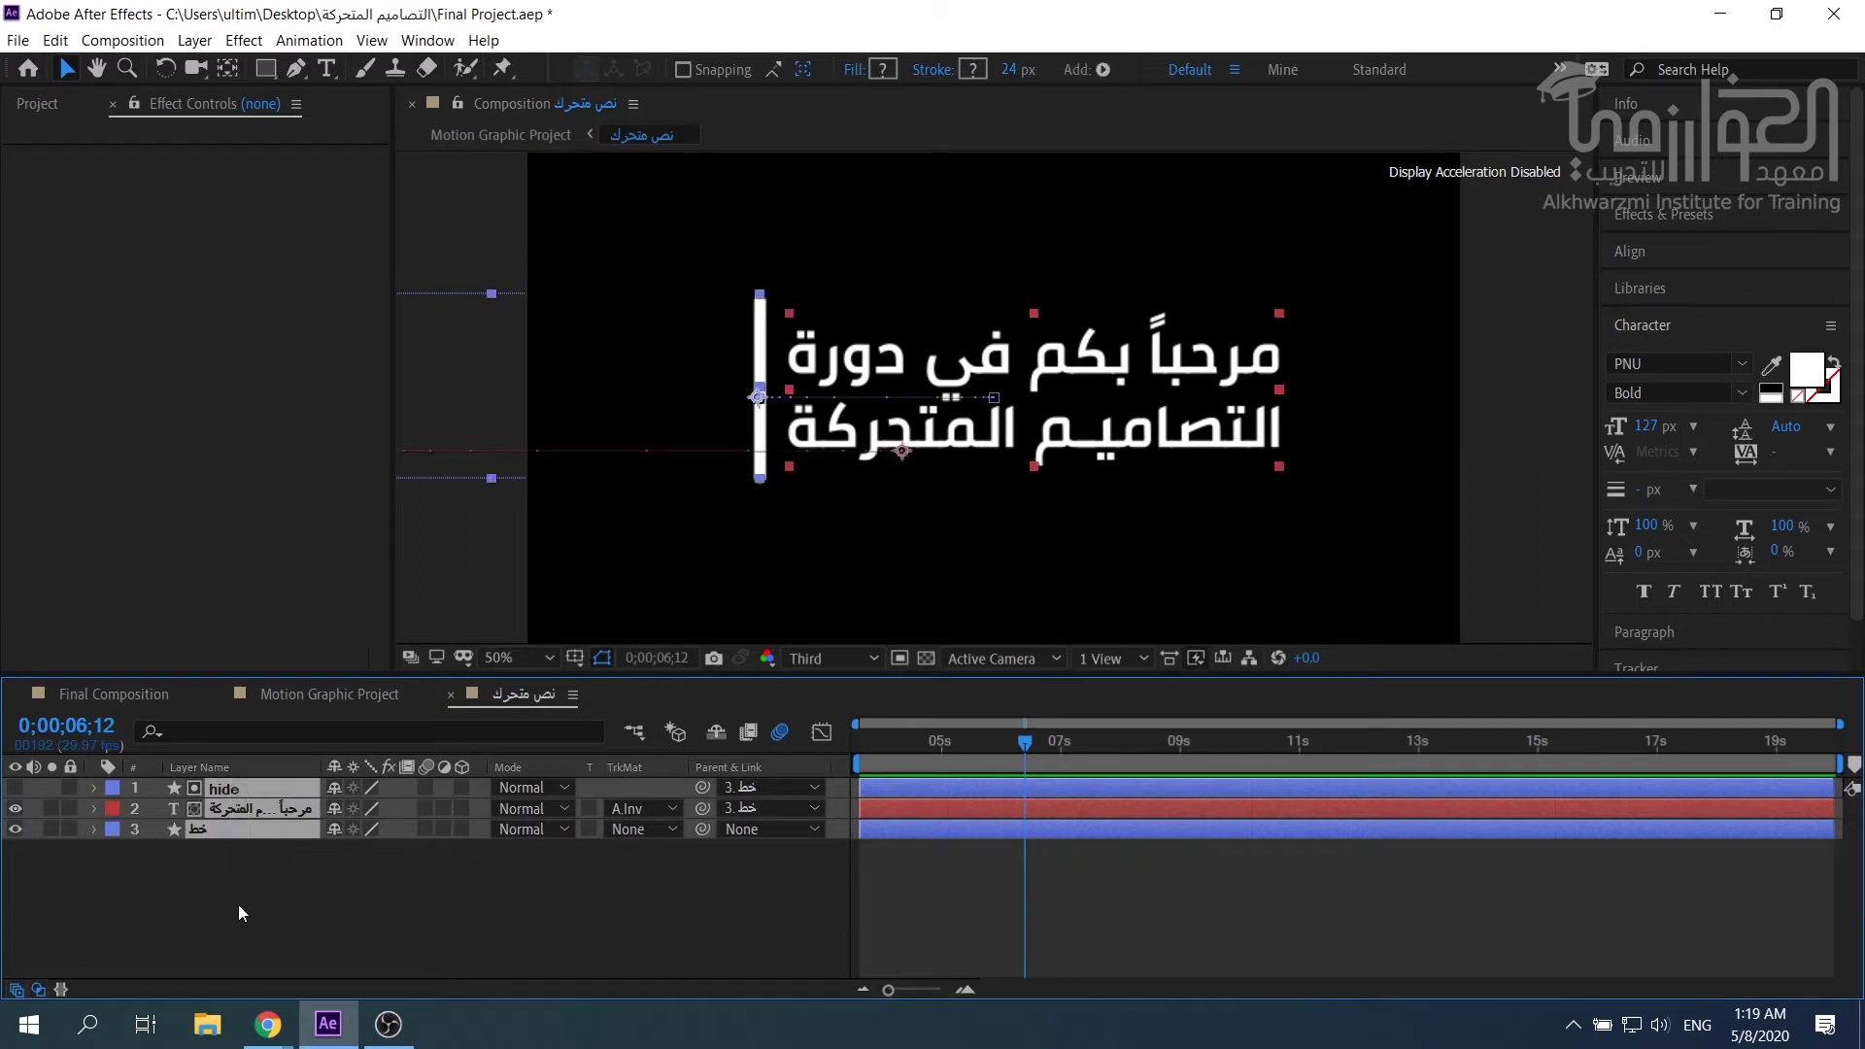
{"action": "key", "text": "u"}
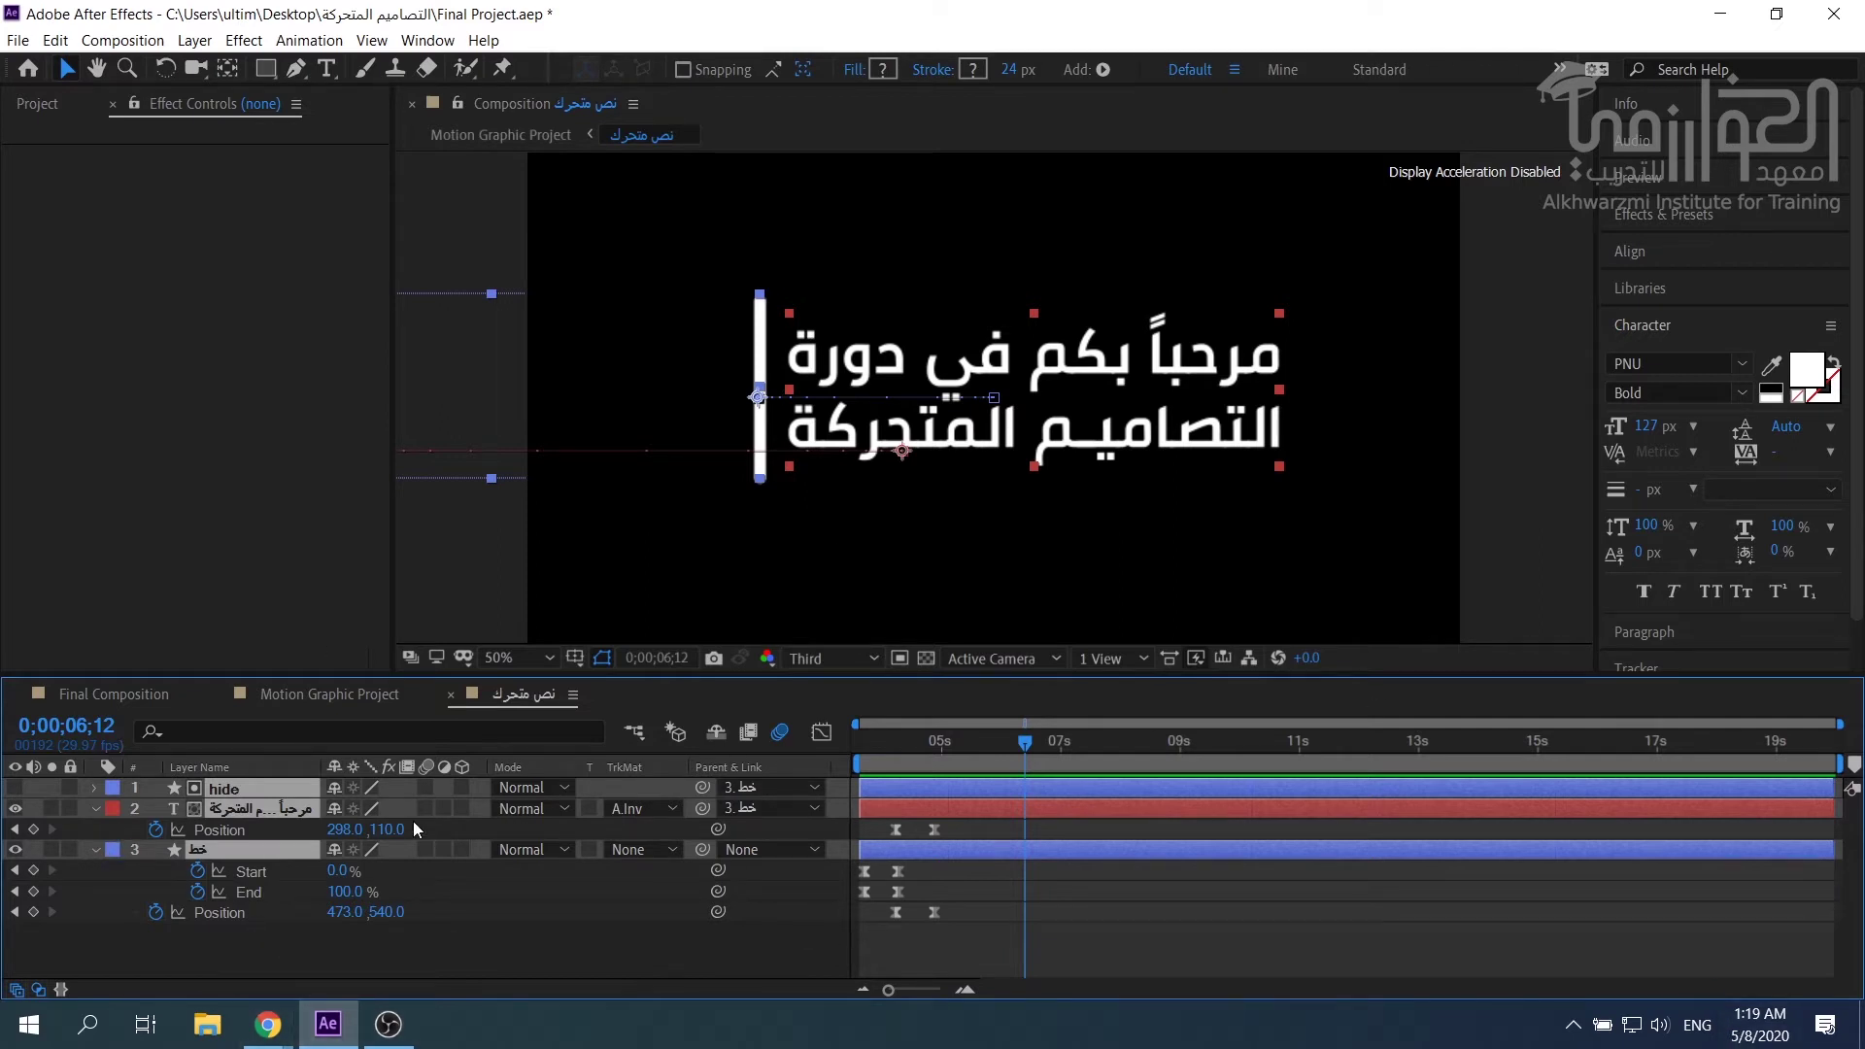
{"action": "key", "text": "u"}
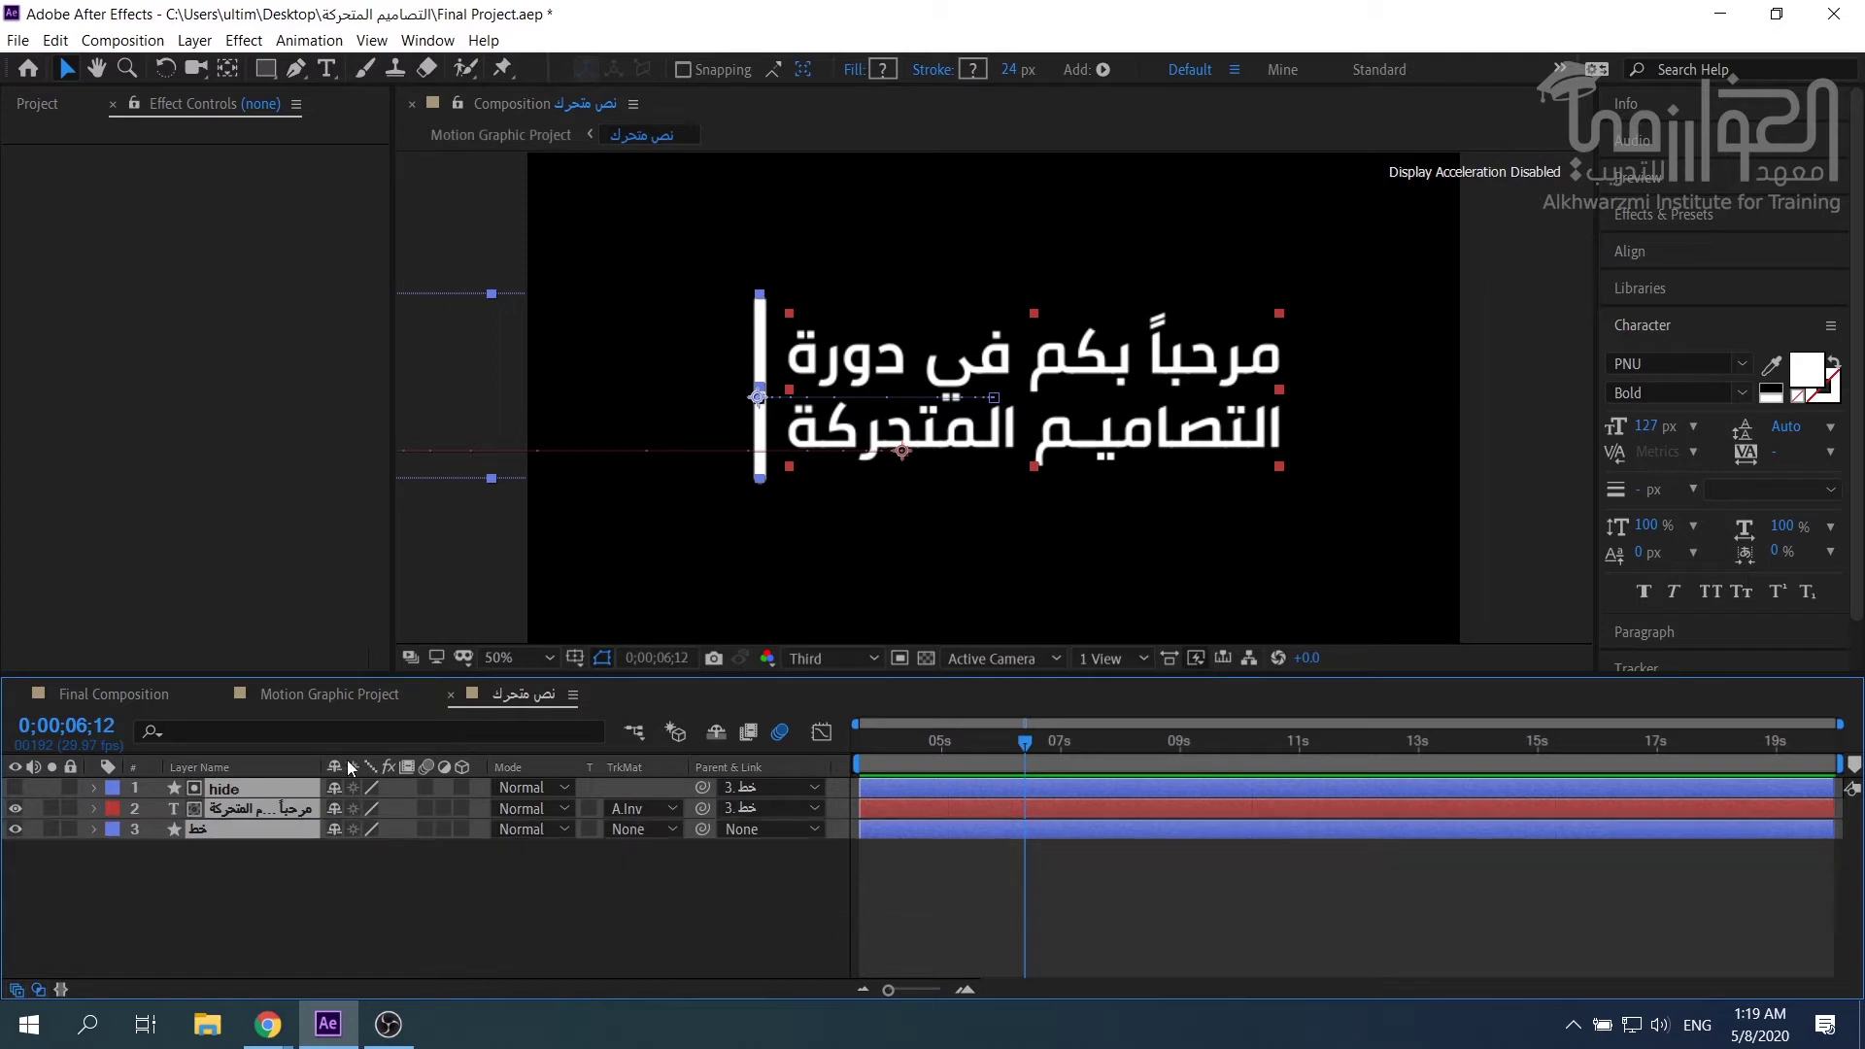
{"action": "left_click", "coordinate": [367, 694]}
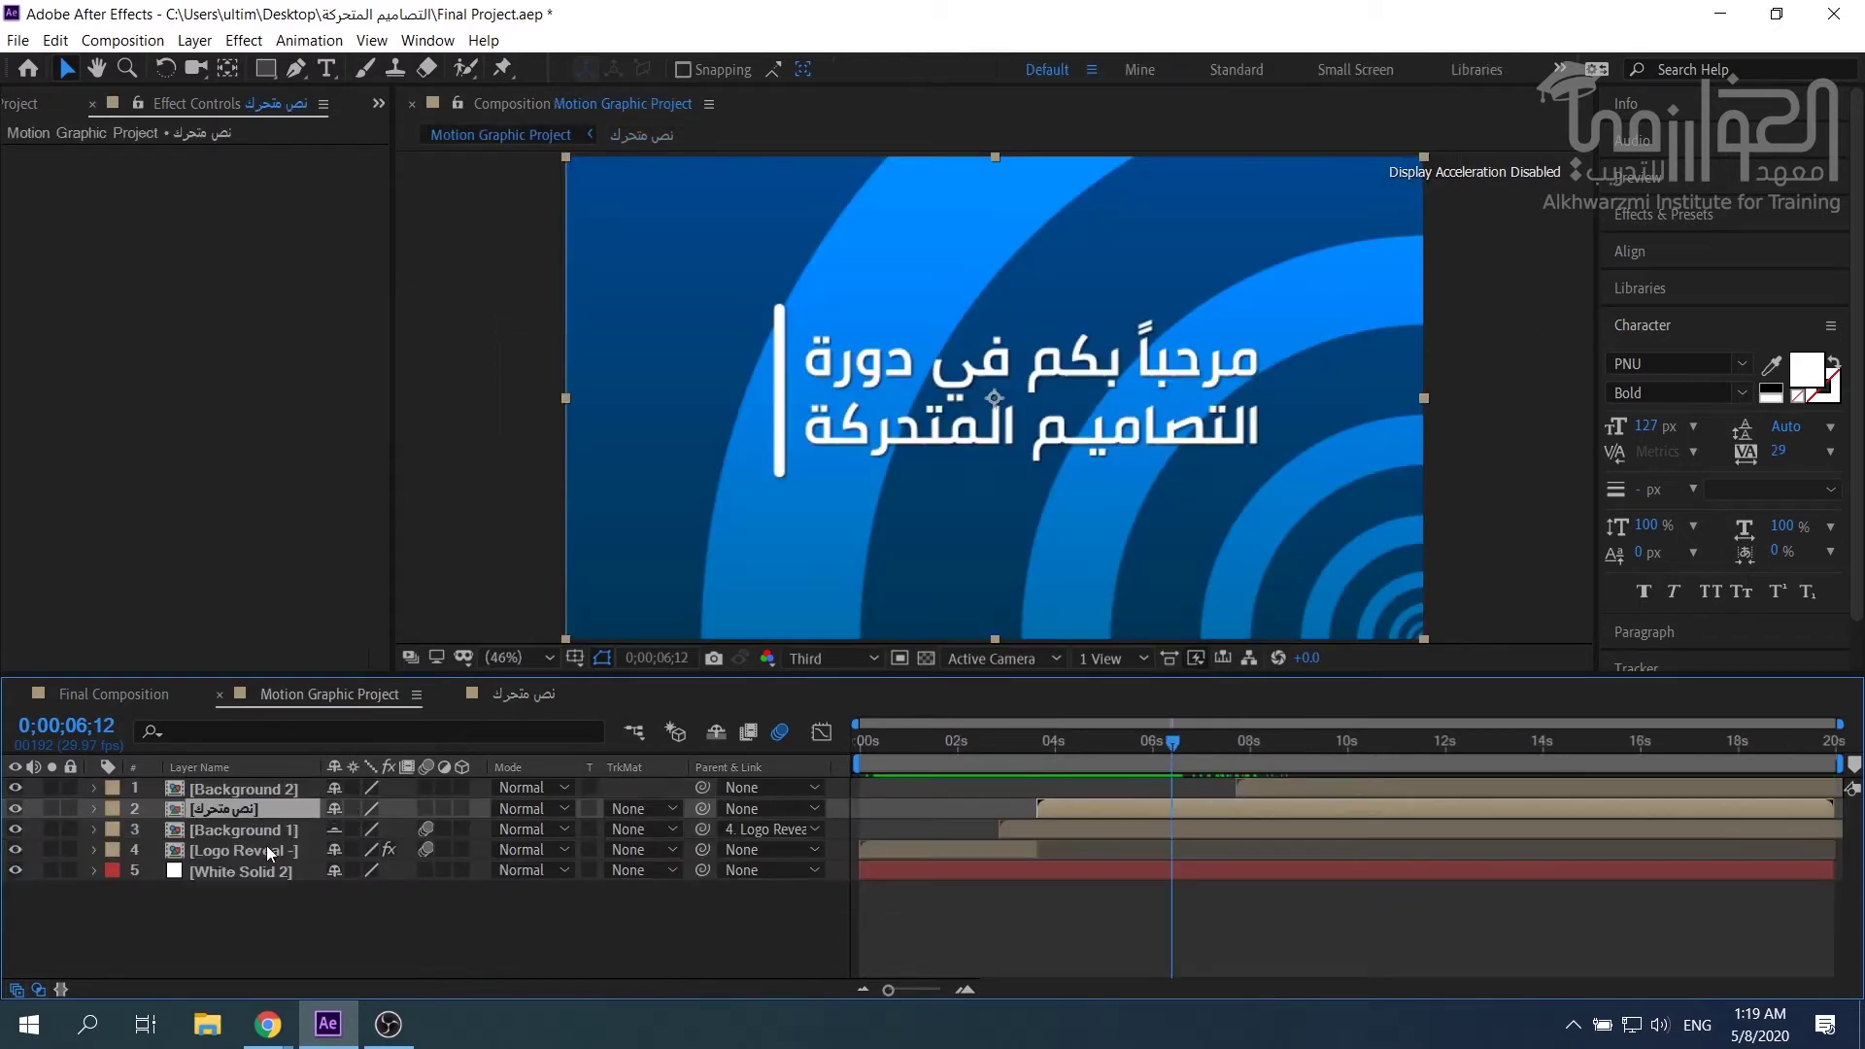
Enable Time Remapping on the نص متحرك layer in Motion Graphic Project.
{"action": "left_click", "coordinate": [214, 814]}
{"action": "right_click", "coordinate": [255, 812]}
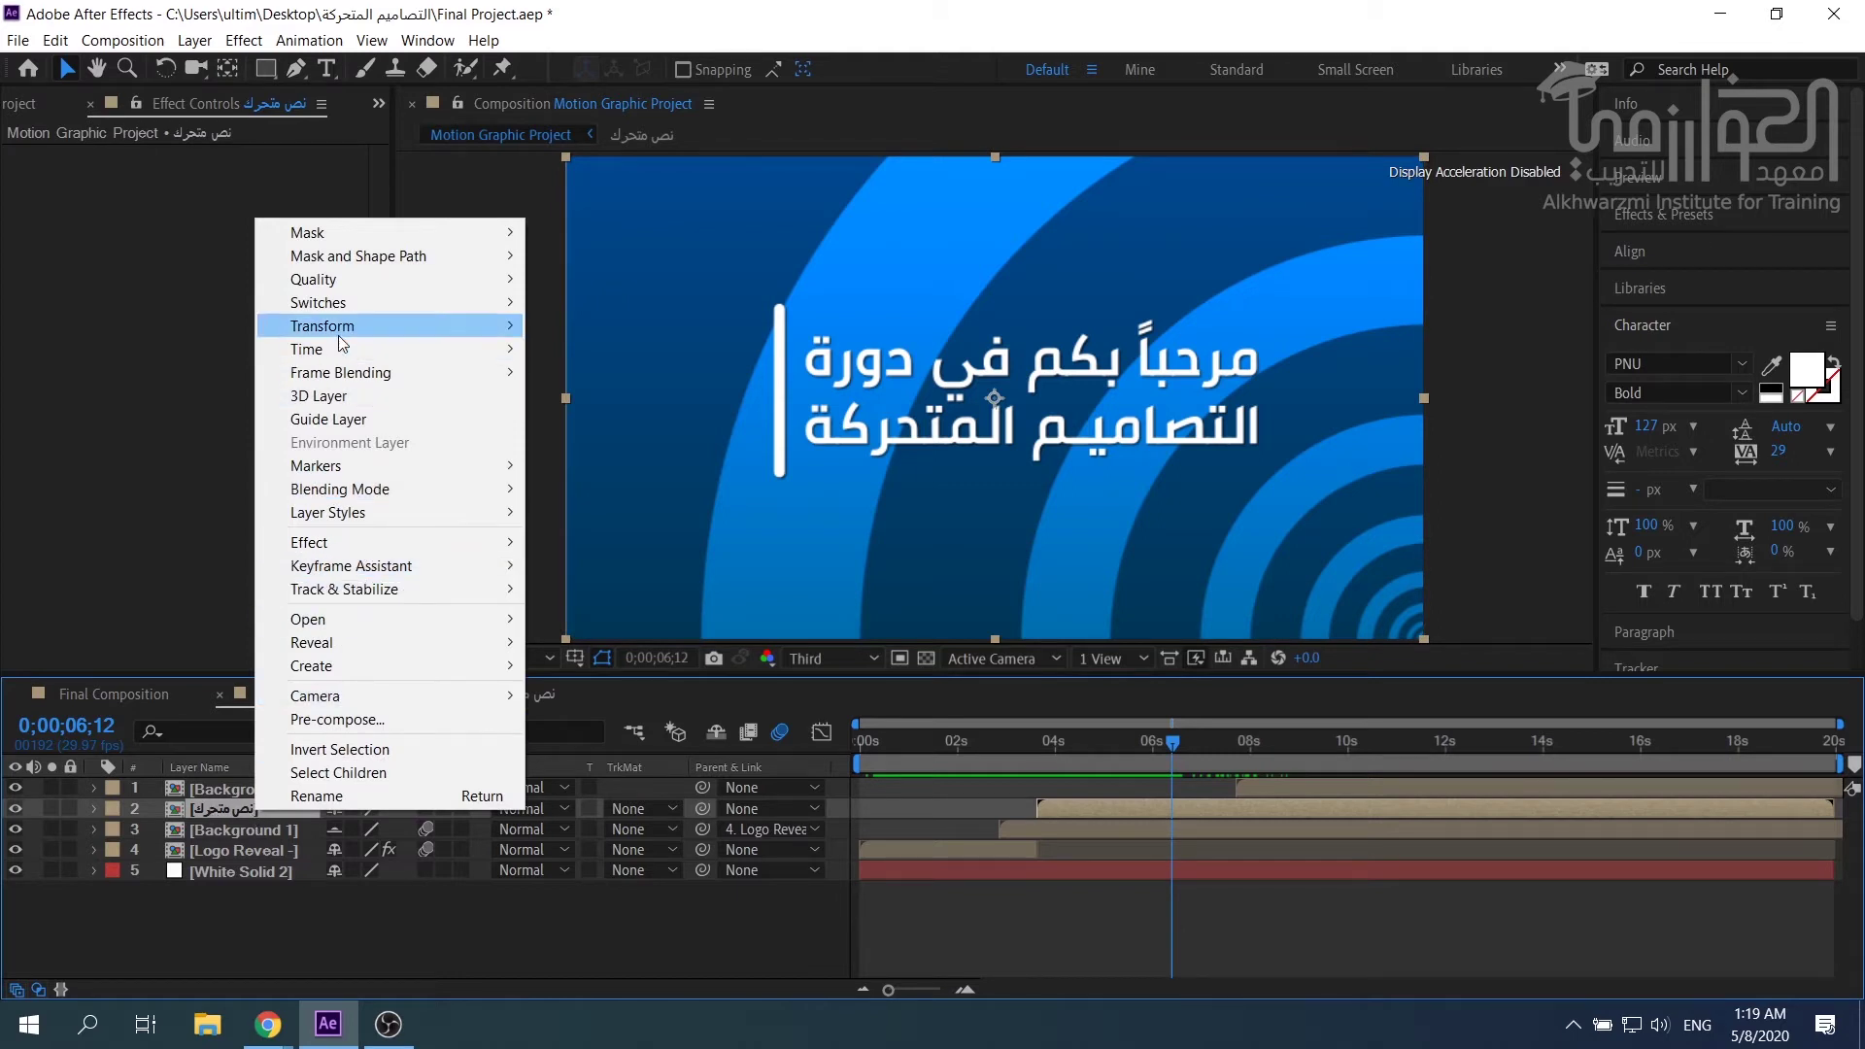
{"action": "mouse_move", "coordinate": [339, 336]}
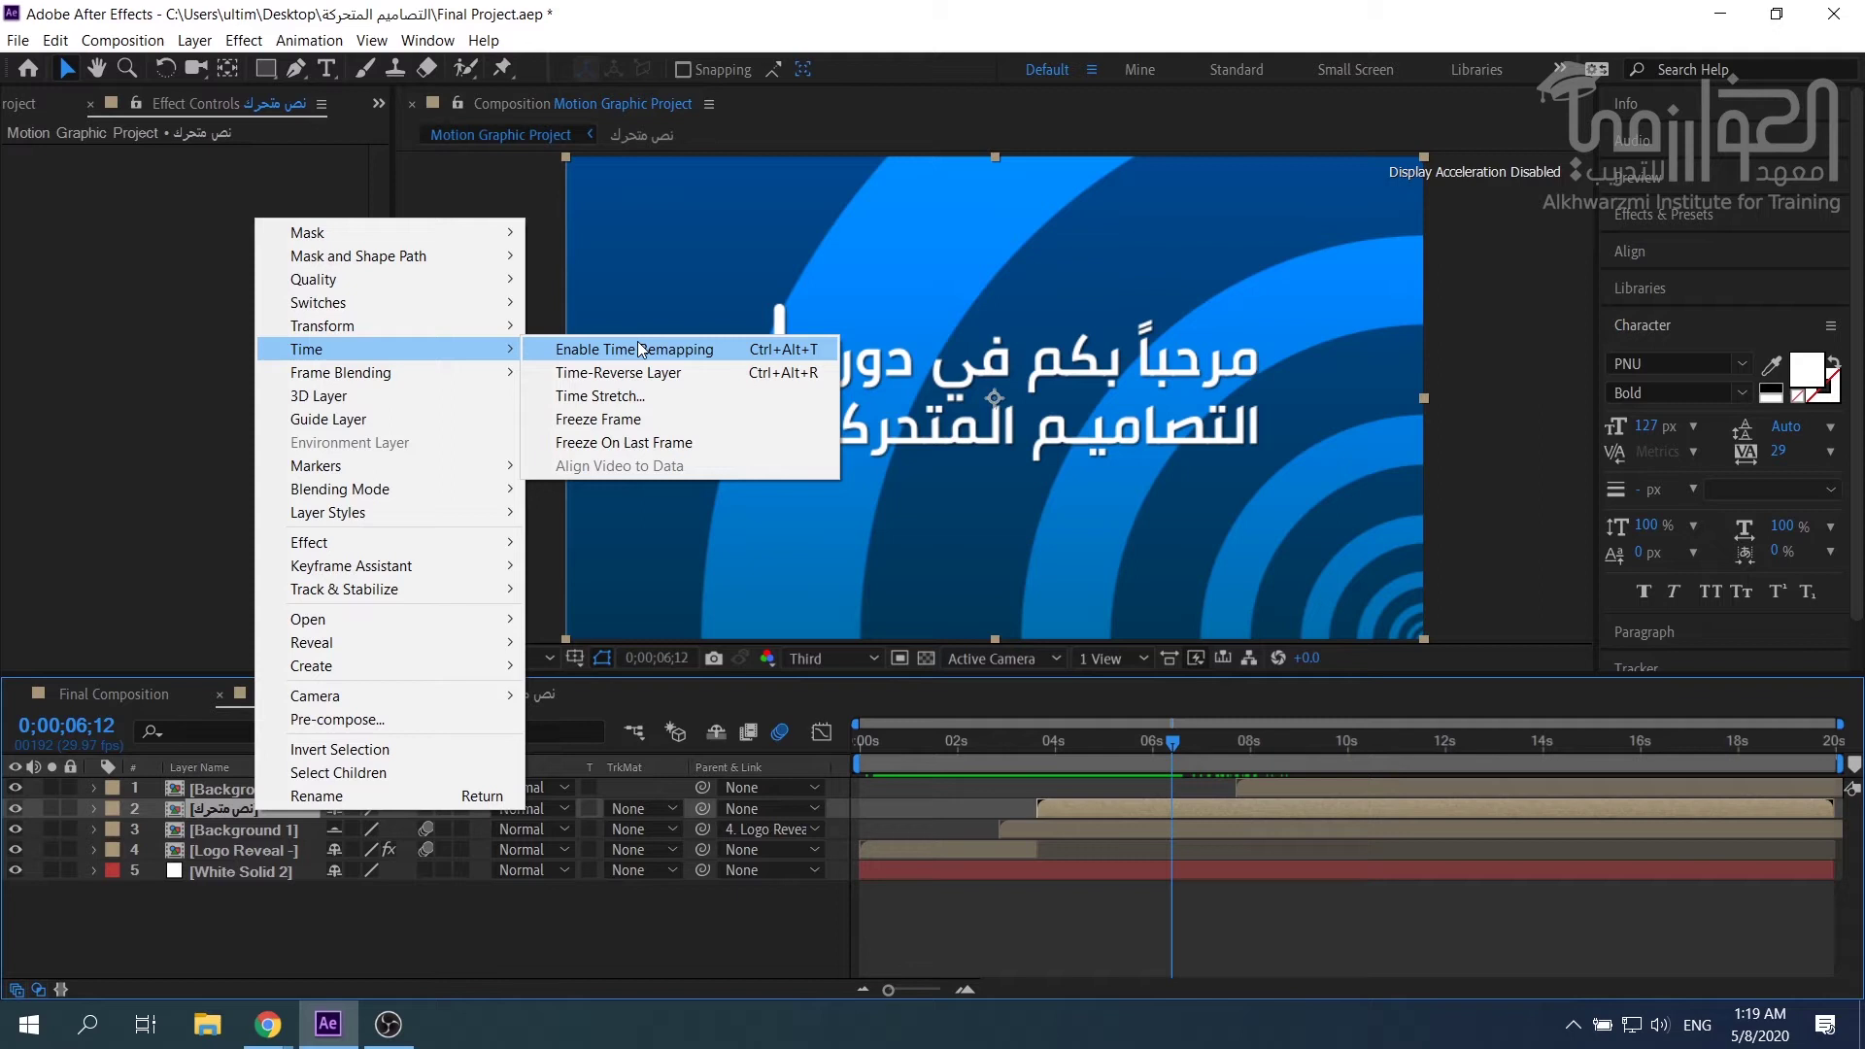
{"action": "left_click", "coordinate": [649, 346]}
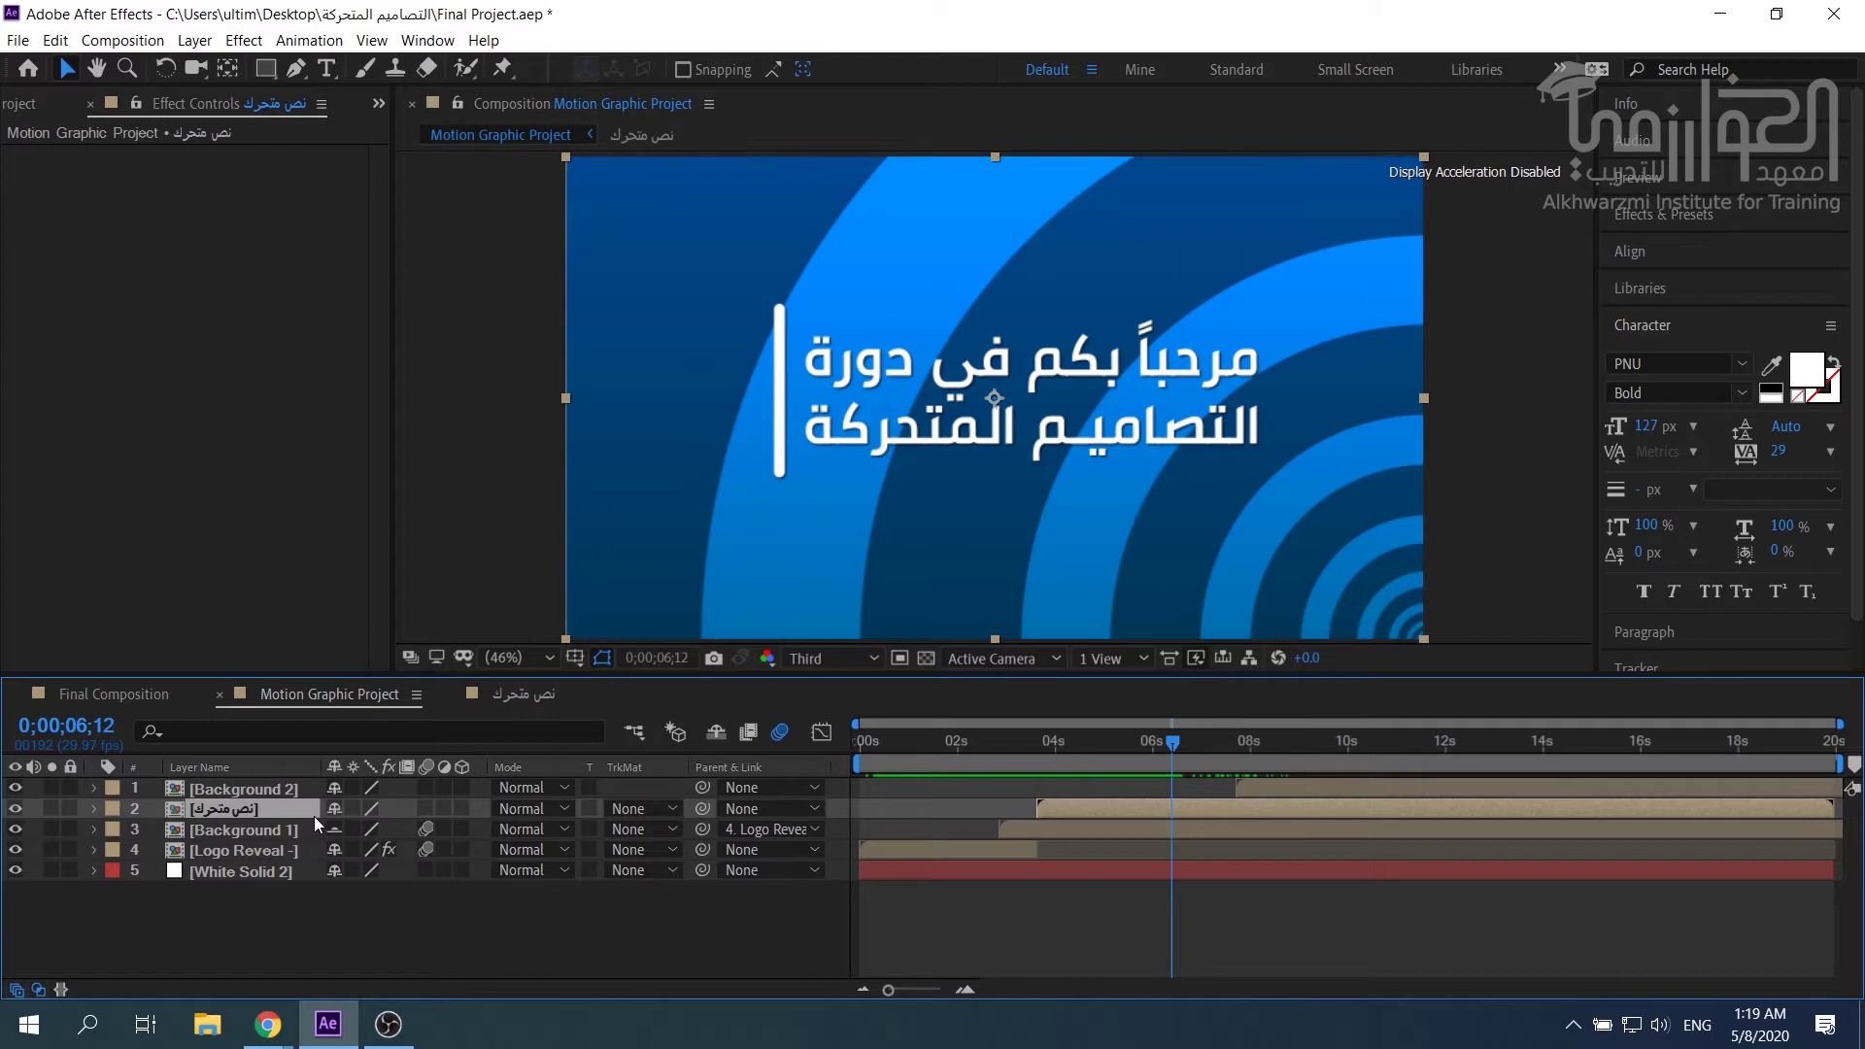
{"action": "left_click", "coordinate": [256, 825]}
{"action": "right_click", "coordinate": [250, 811]}
{"action": "mouse_move", "coordinate": [340, 348]}
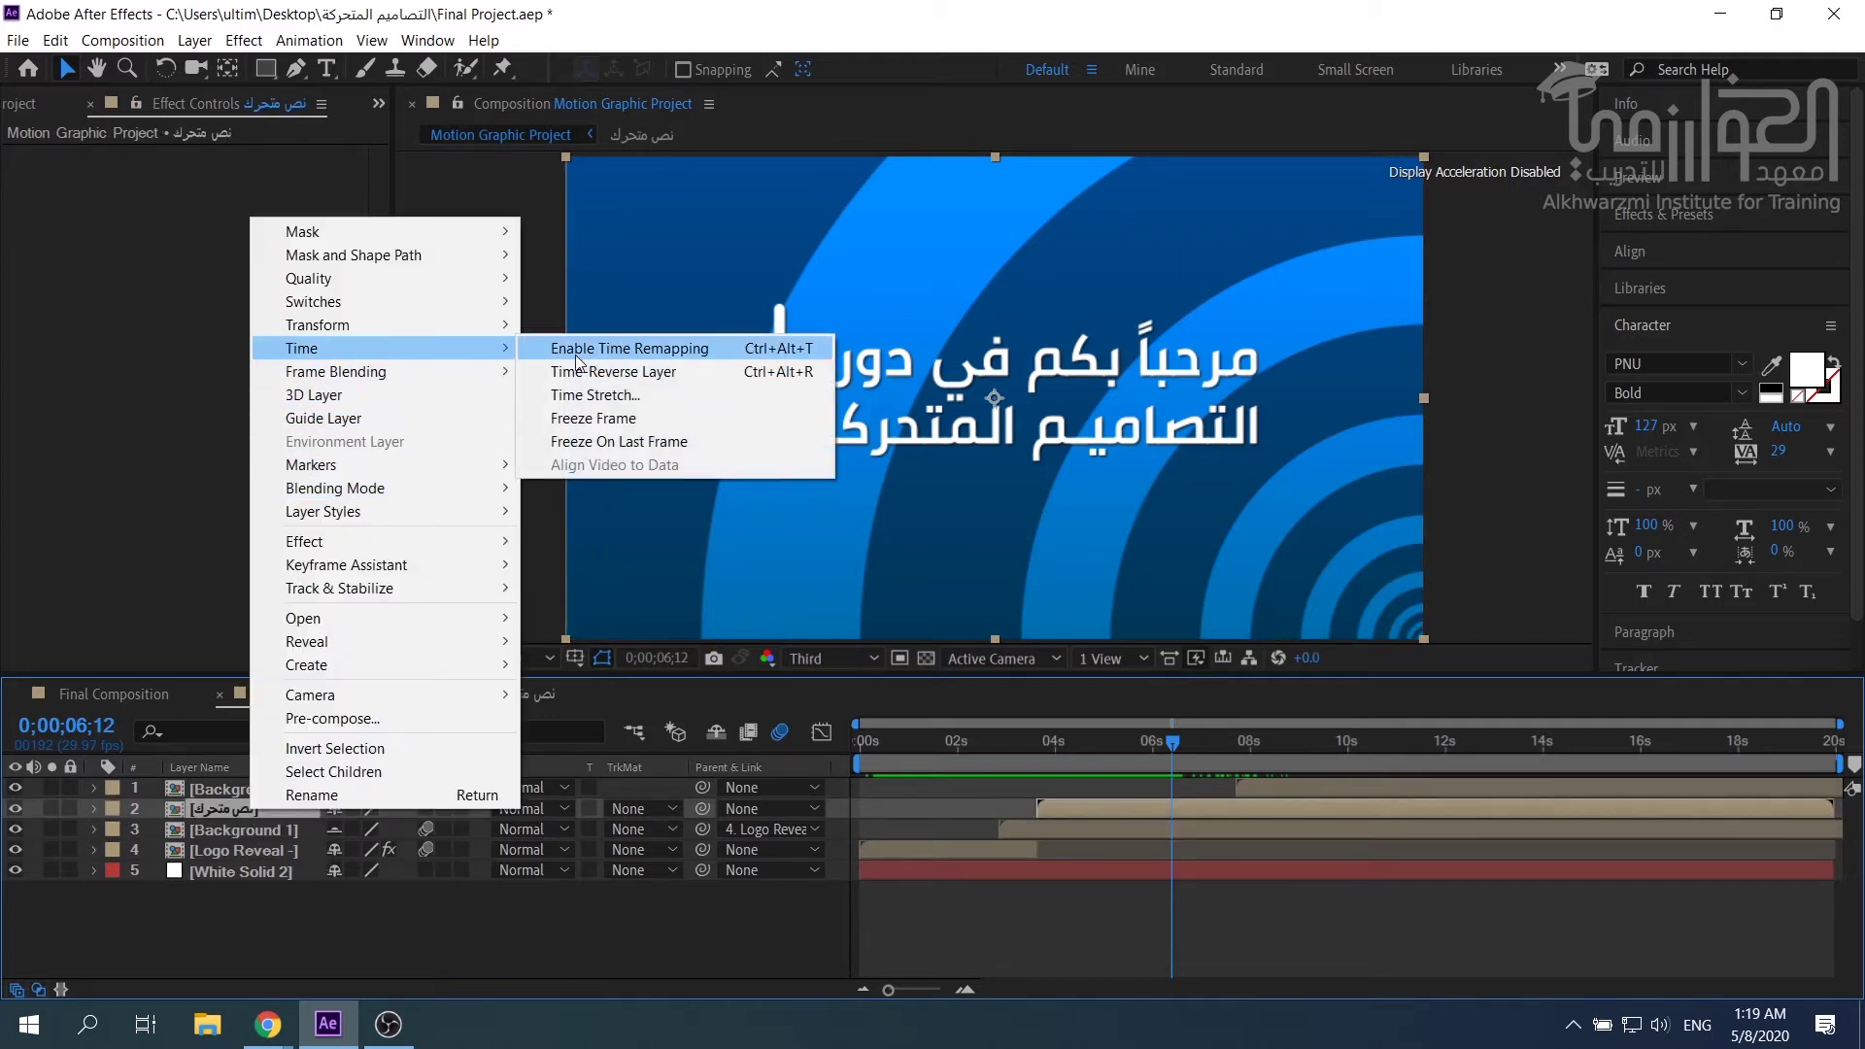
{"action": "left_click", "coordinate": [583, 347]}
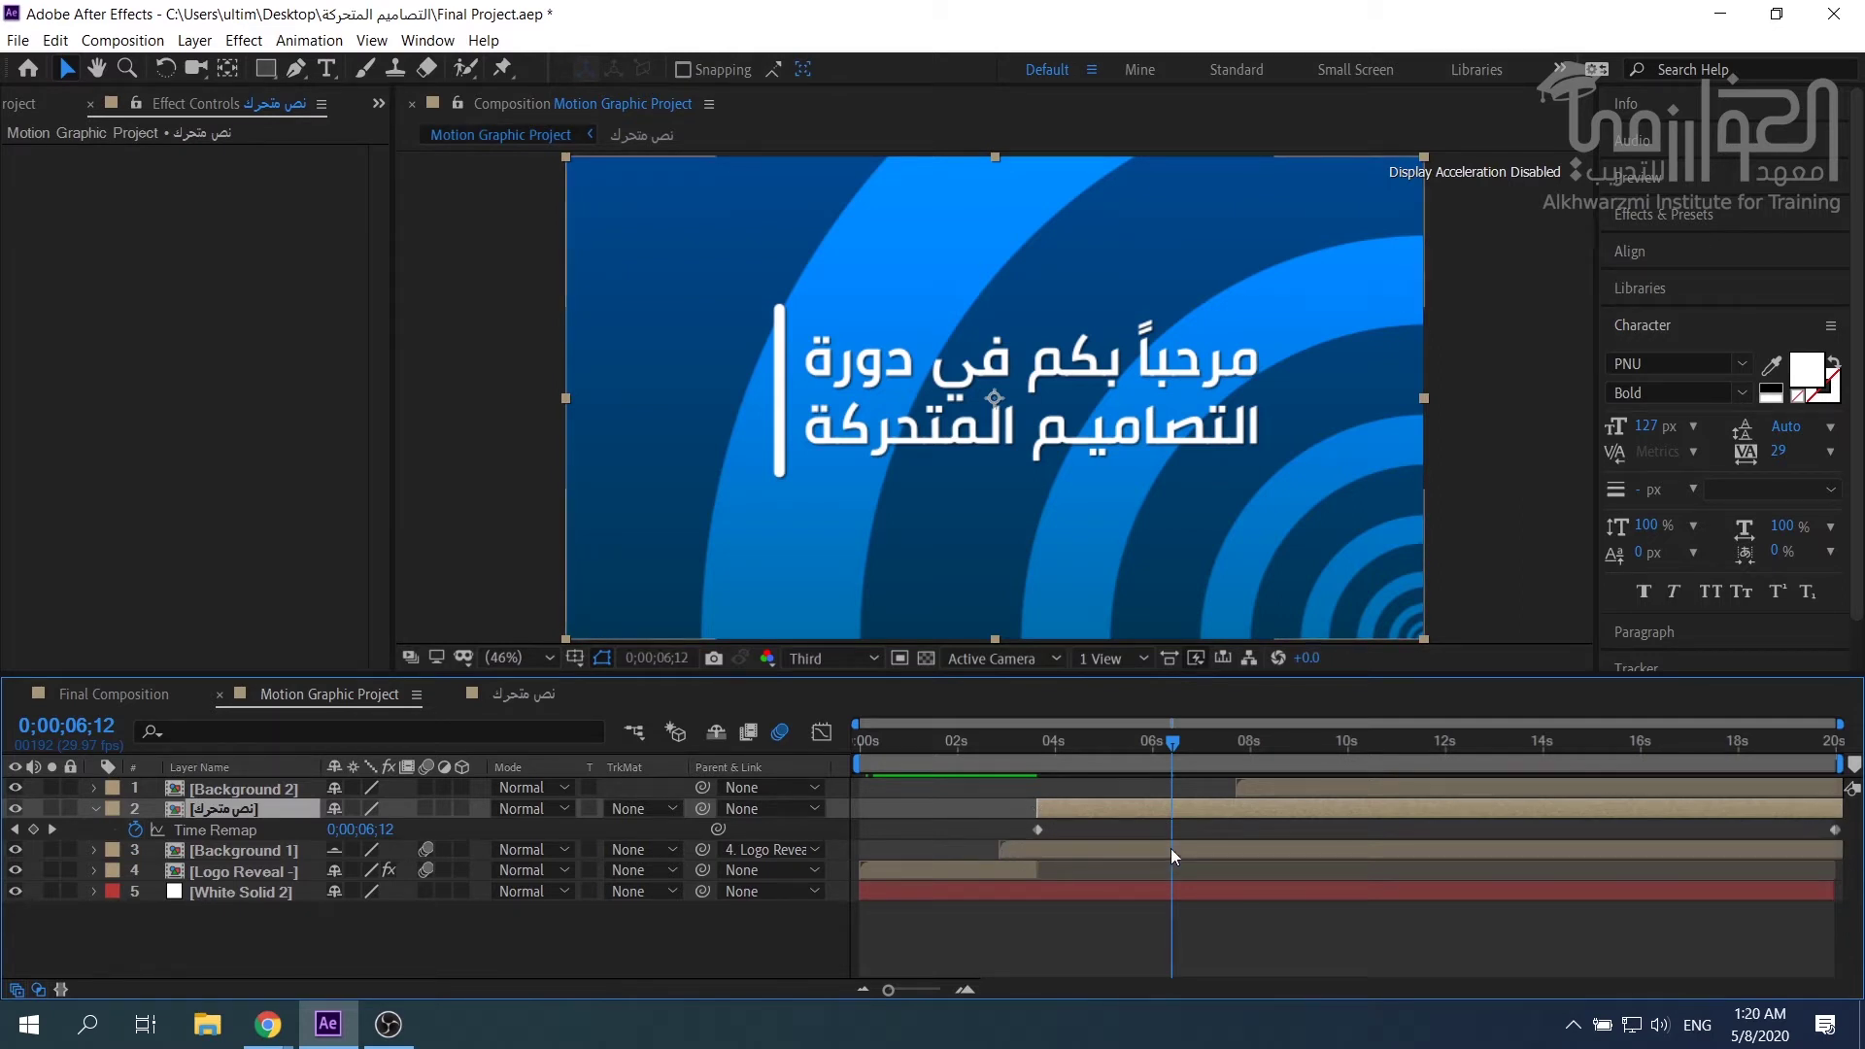
Add a Time Remap keyframe at 0;00;04;28, where the text has finished appearing.
{"action": "left_click_drag", "start_coordinate": [1174, 744], "coordinate": [1096, 750]}
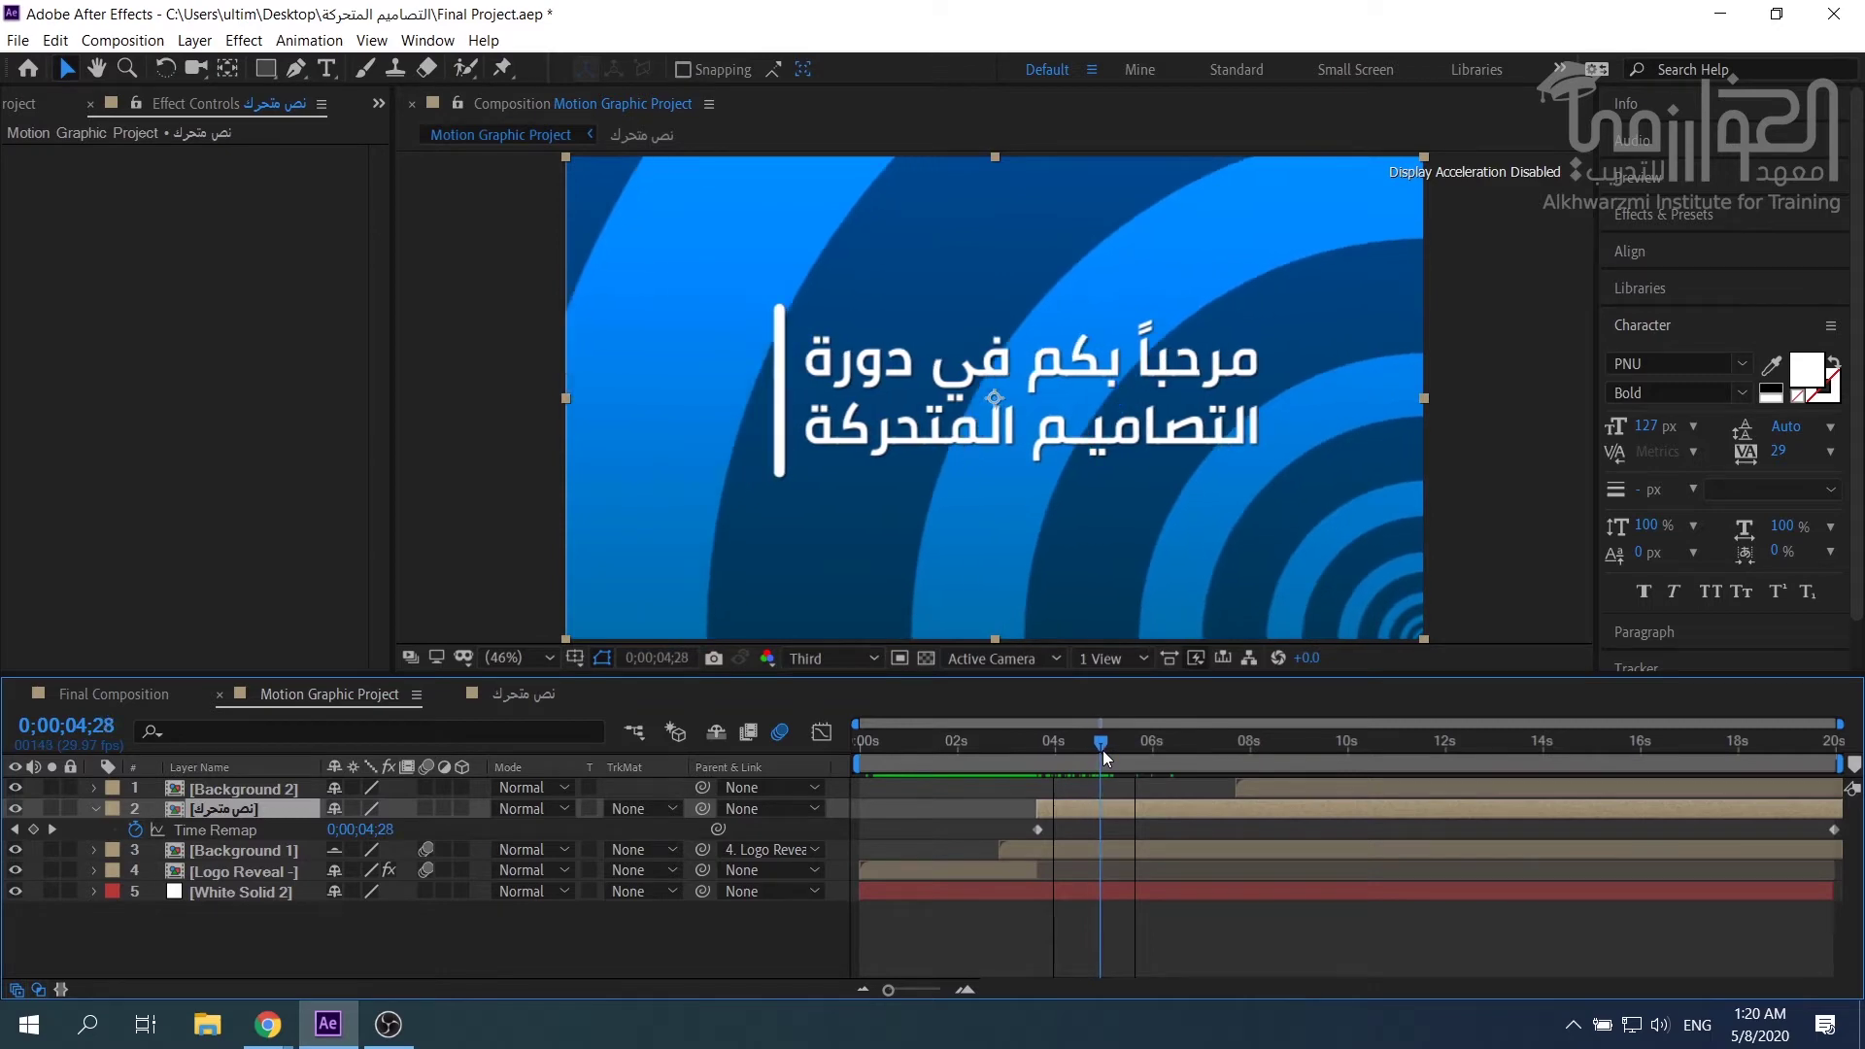
{"action": "left_click", "coordinate": [33, 831]}
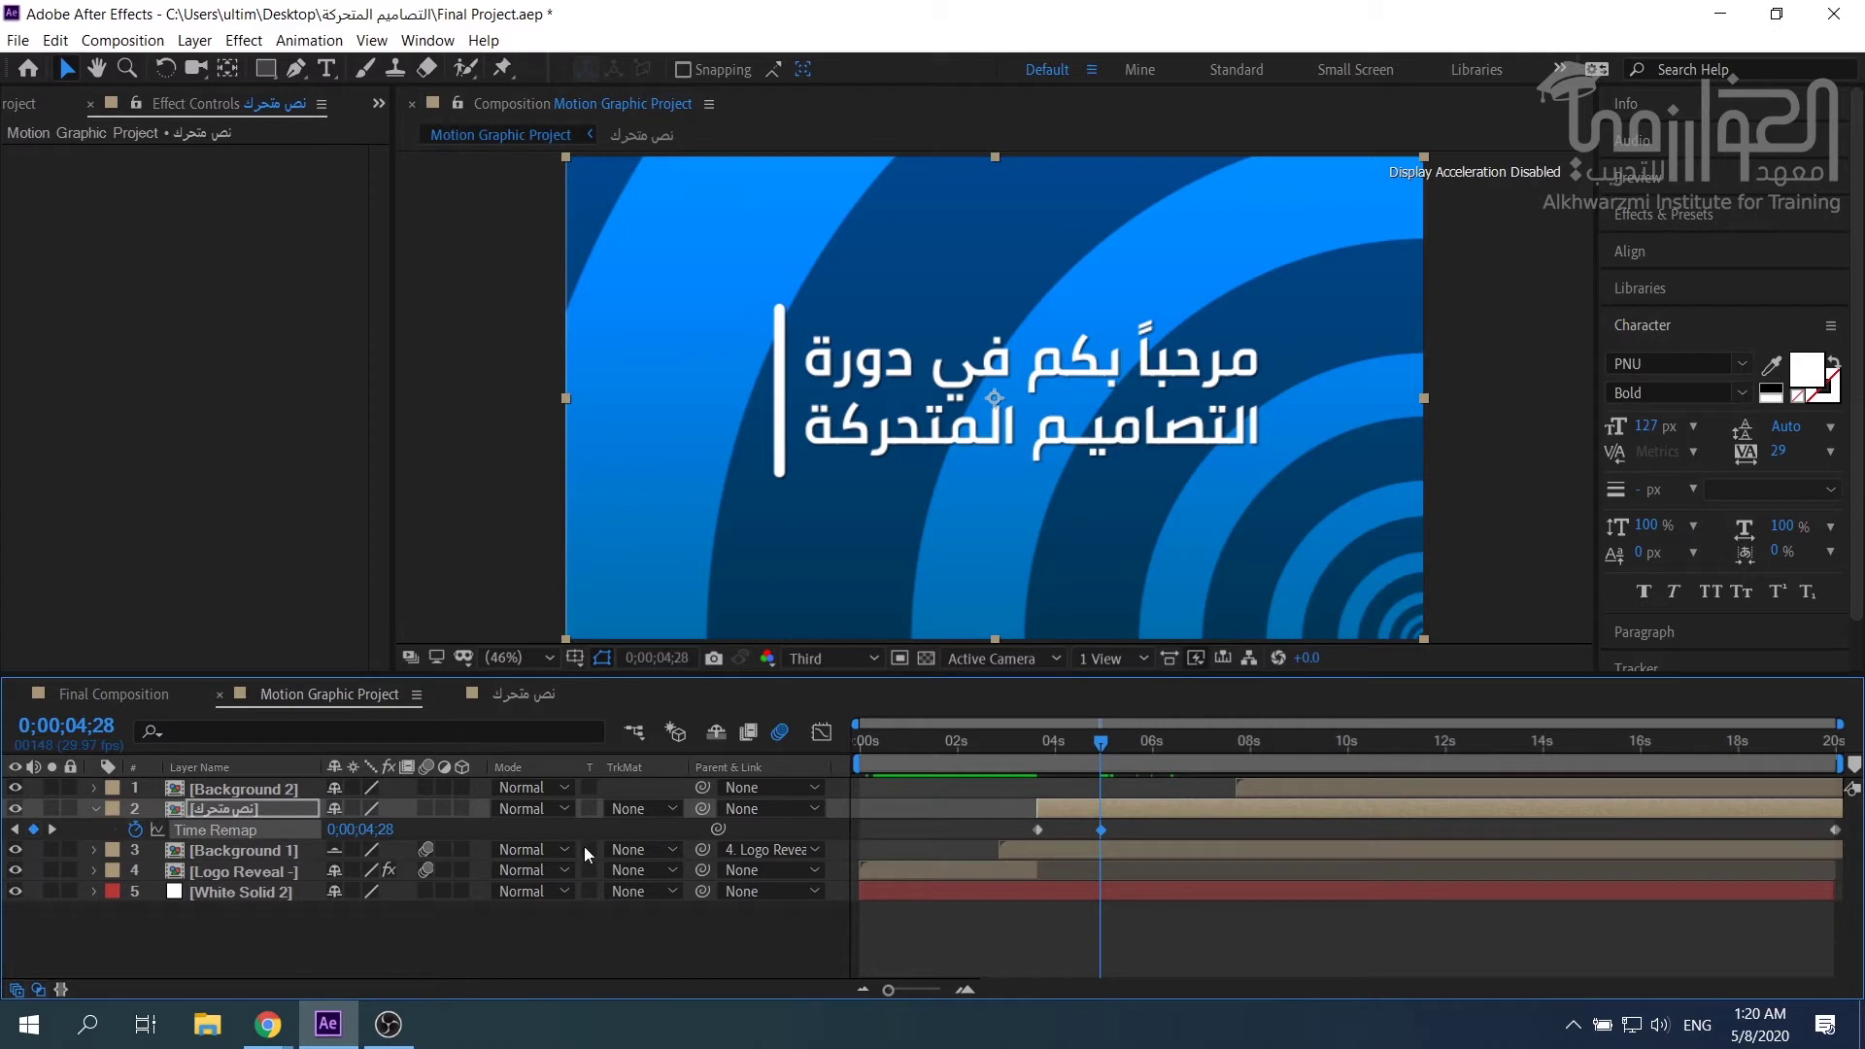
{"action": "mouse_move", "coordinate": [1082, 756]}
{"action": "left_mouse_down"}
{"action": "mouse_move", "coordinate": [1029, 739]}
{"action": "mouse_move", "coordinate": [1108, 748]}
{"action": "left_mouse_up"}
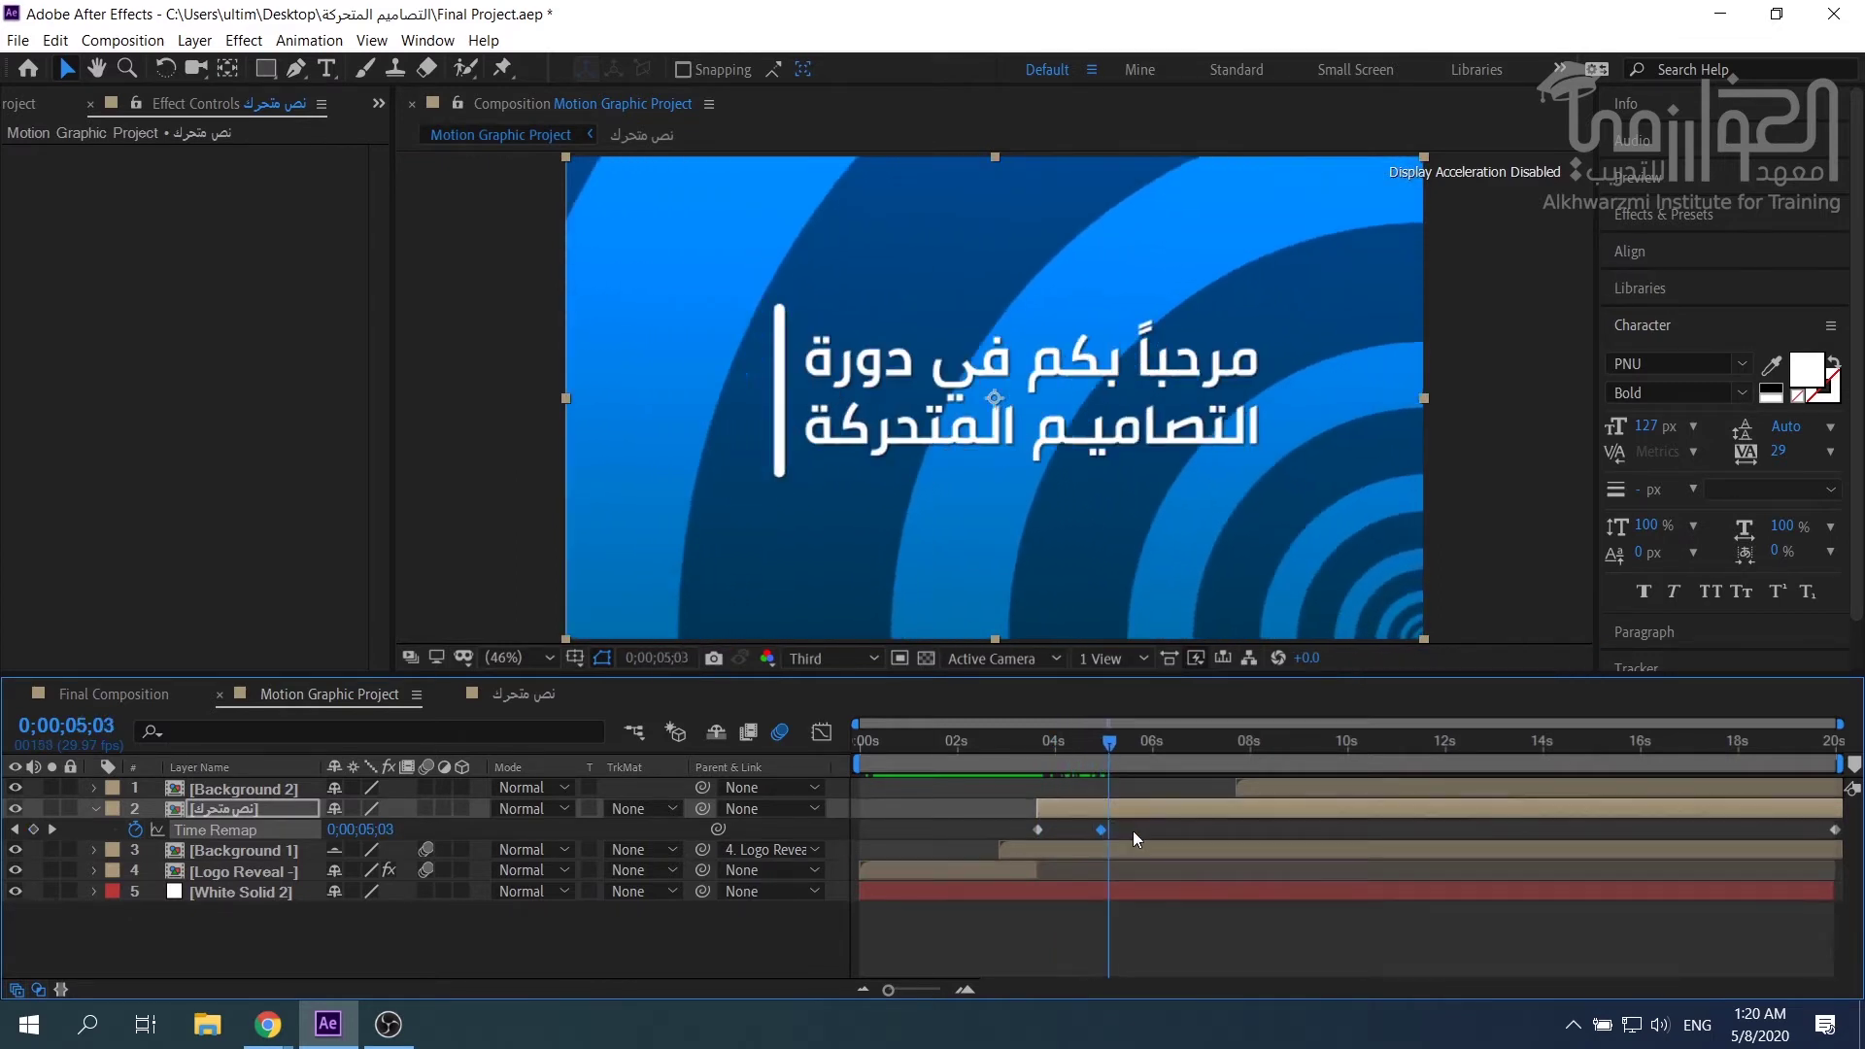
Copy the first two Time Remap keyframes of the نص متحرك layer and paste them at 0;00;06;29.
{"action": "left_click", "coordinate": [1029, 836]}
{"action": "left_click_drag", "start_coordinate": [1125, 744], "coordinate": [1199, 748]}
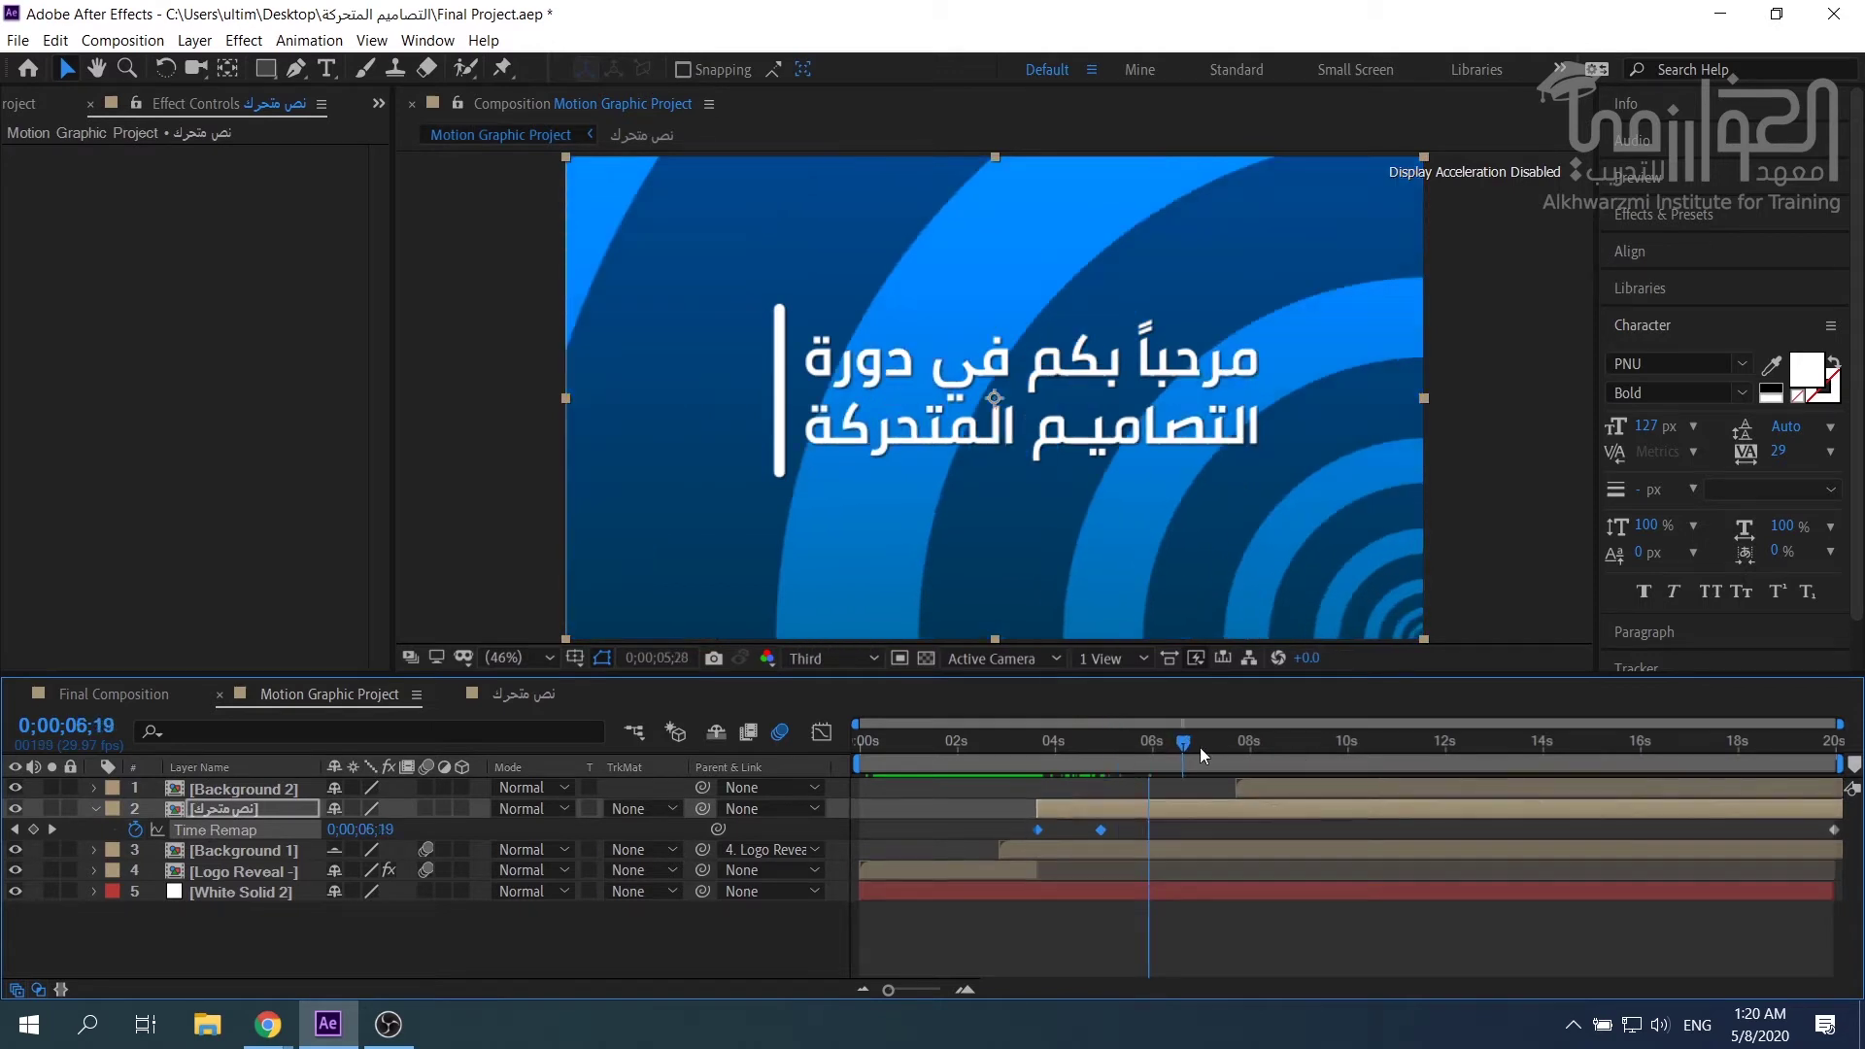
{"action": "key", "text": "ctrl+v"}
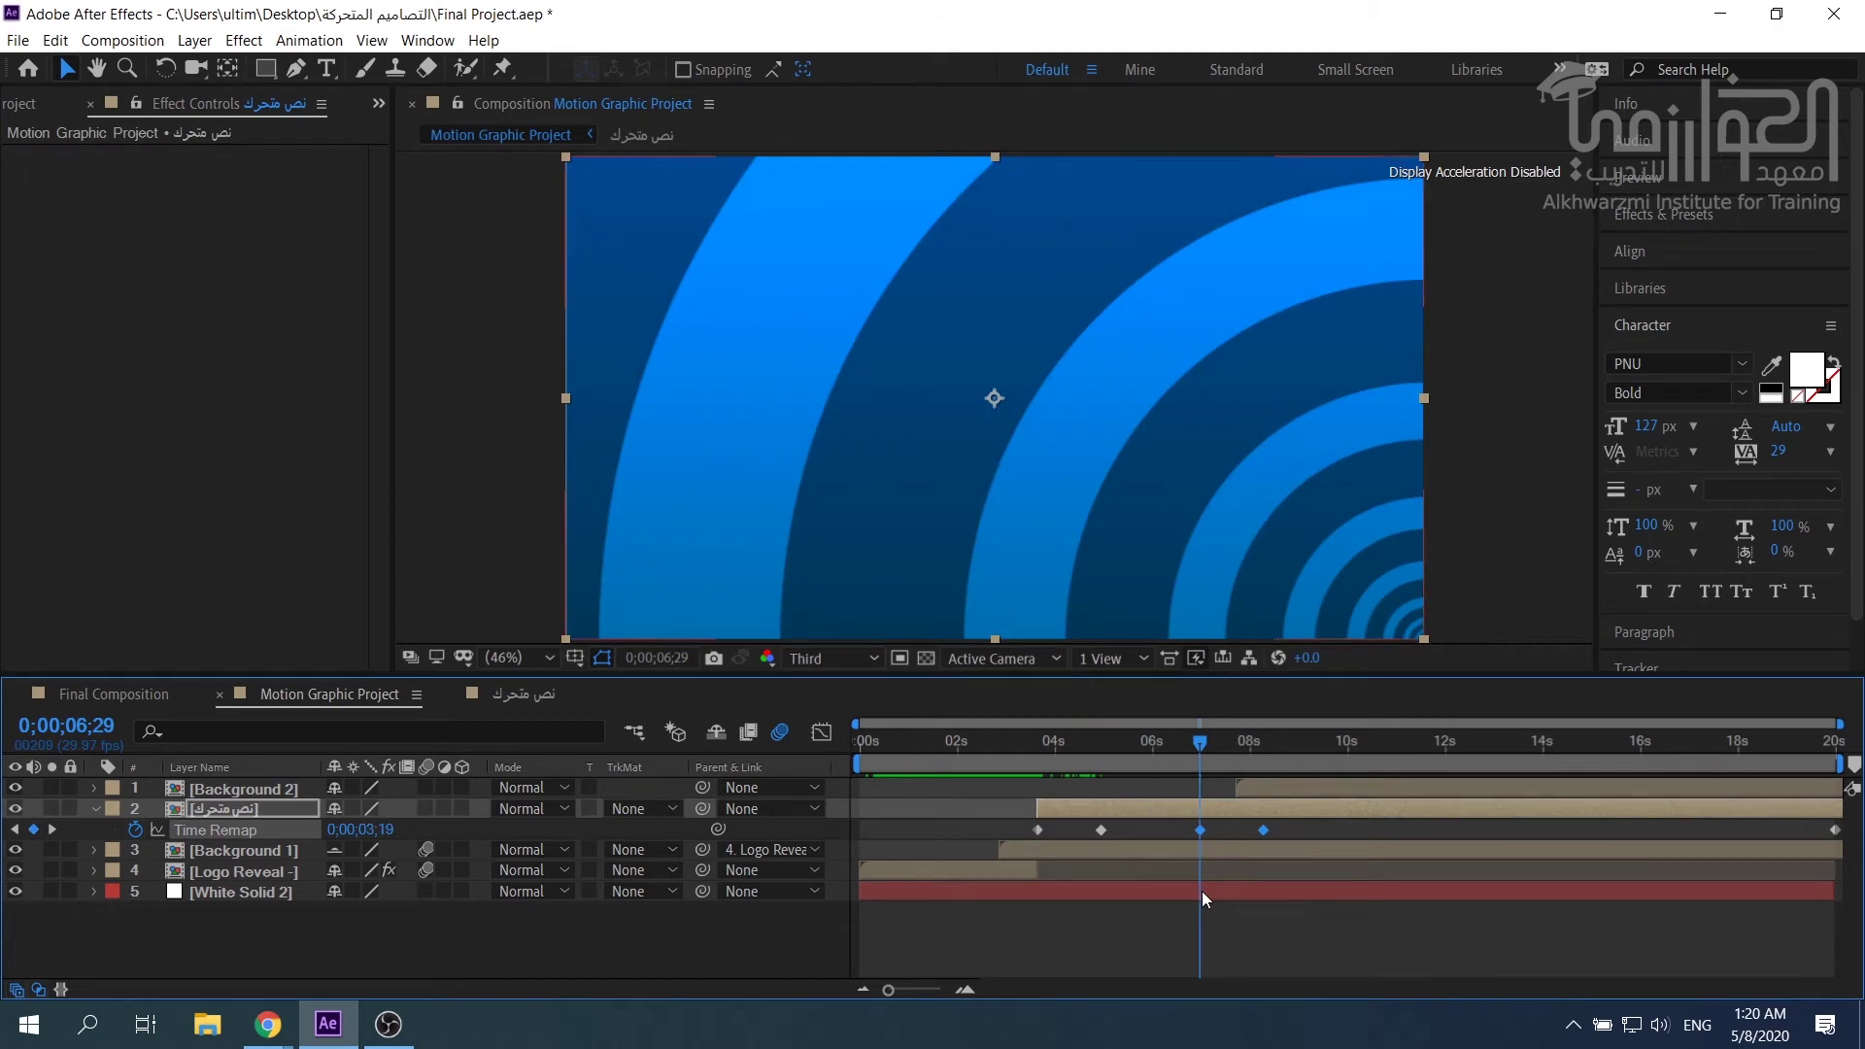
Time-reverse the two pasted Time Remap keyframes and move them earlier so the last one lines up with the start of Background 2.
{"action": "right_click", "coordinate": [1263, 829]}
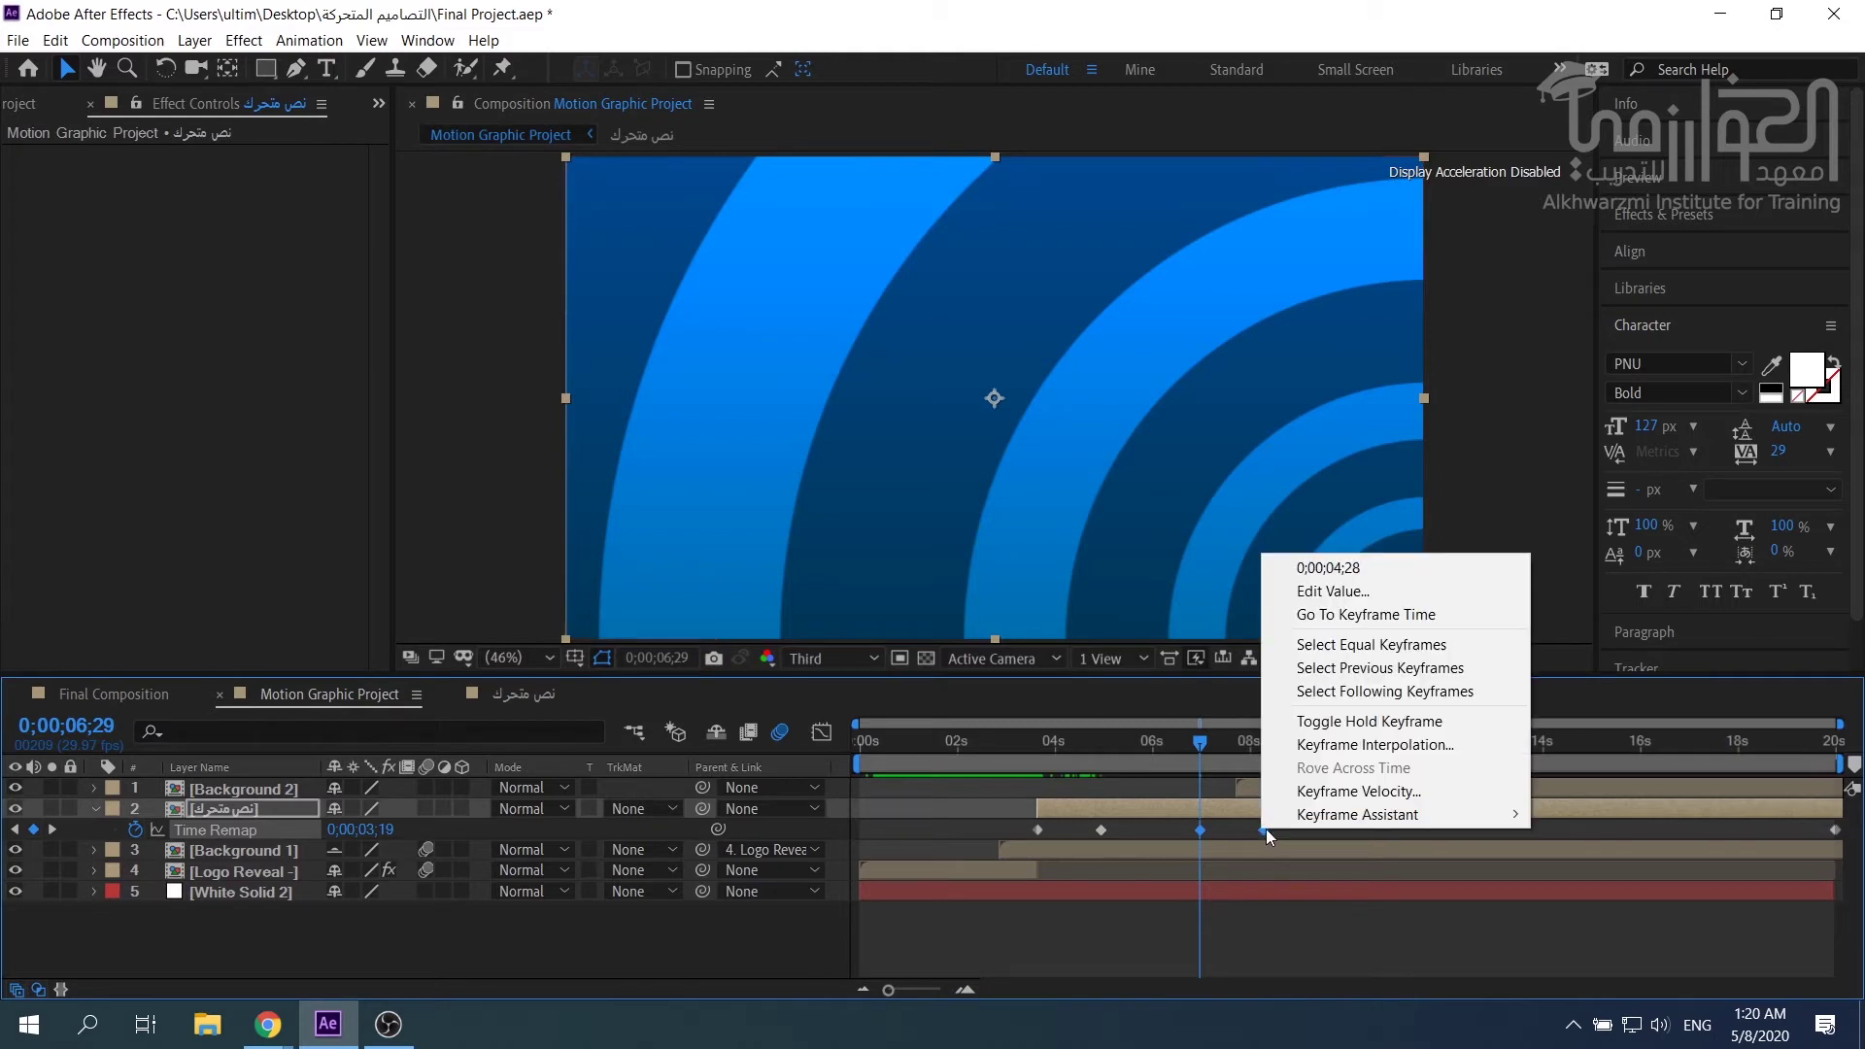
{"action": "mouse_move", "coordinate": [1284, 824]}
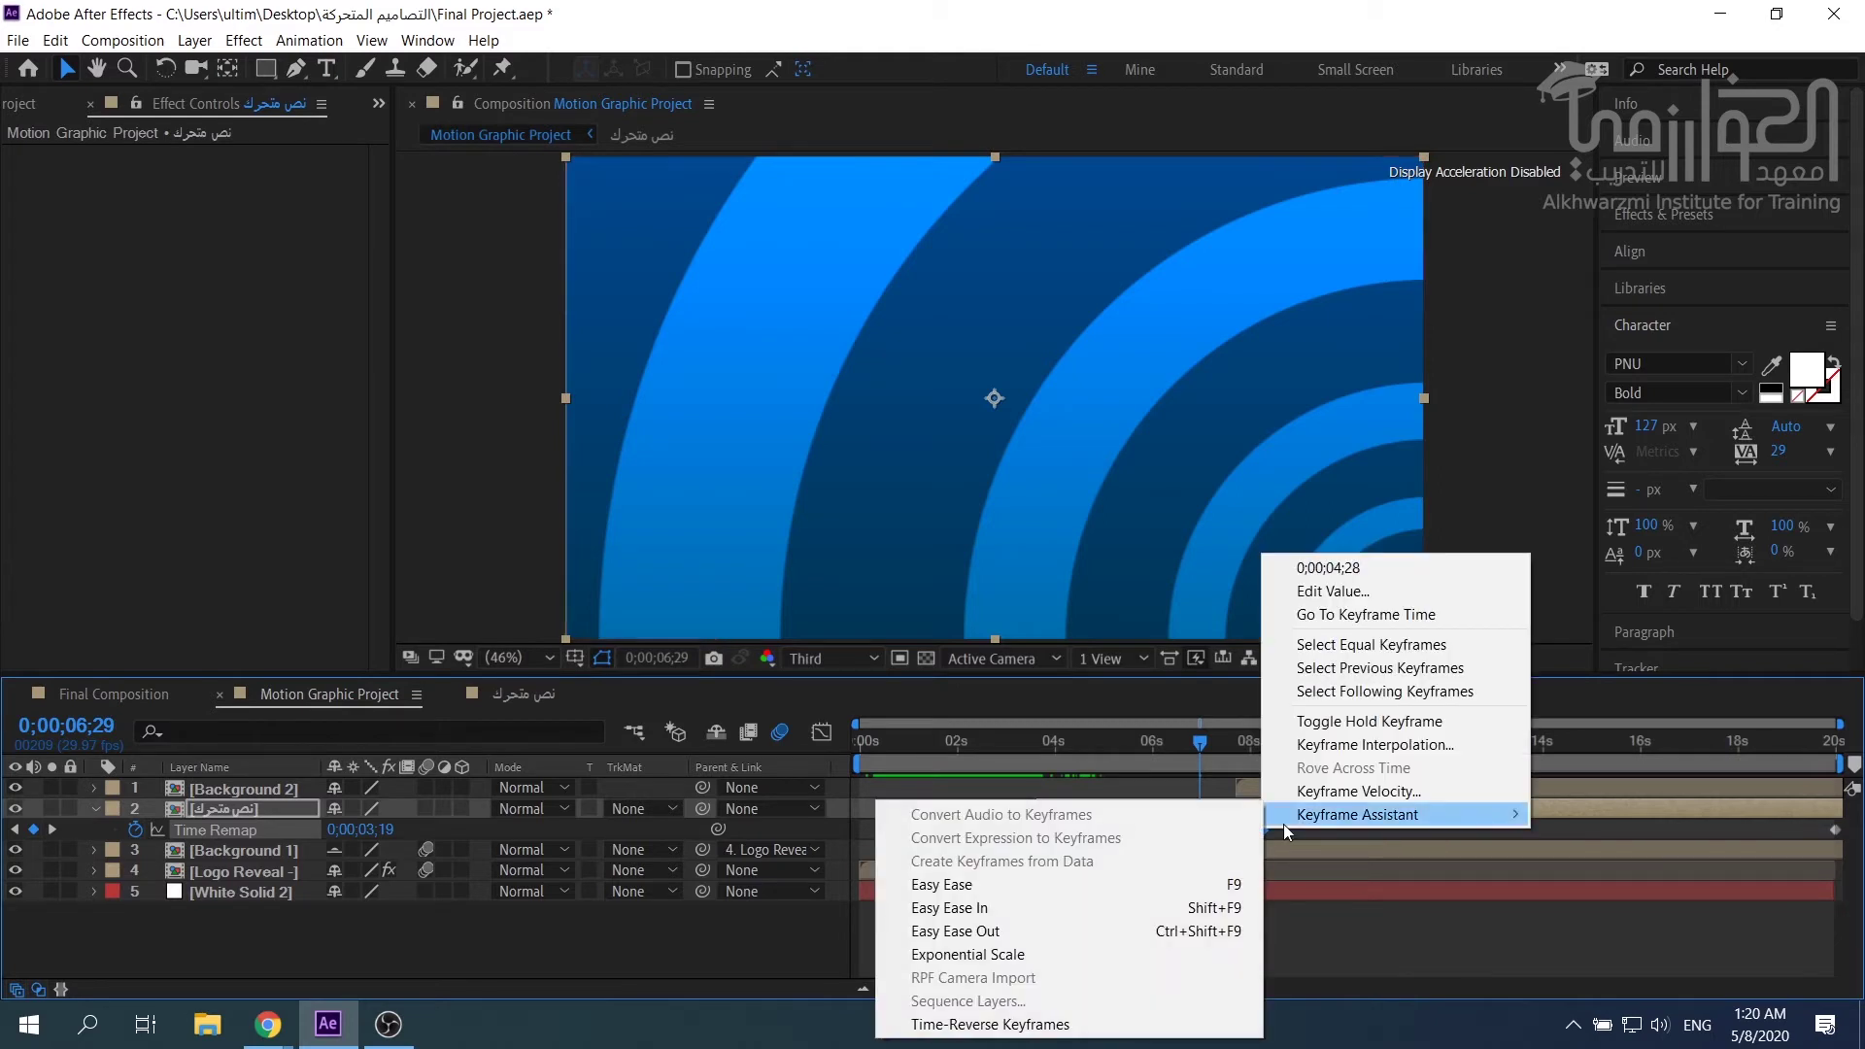
{"action": "left_click", "coordinate": [1007, 1025]}
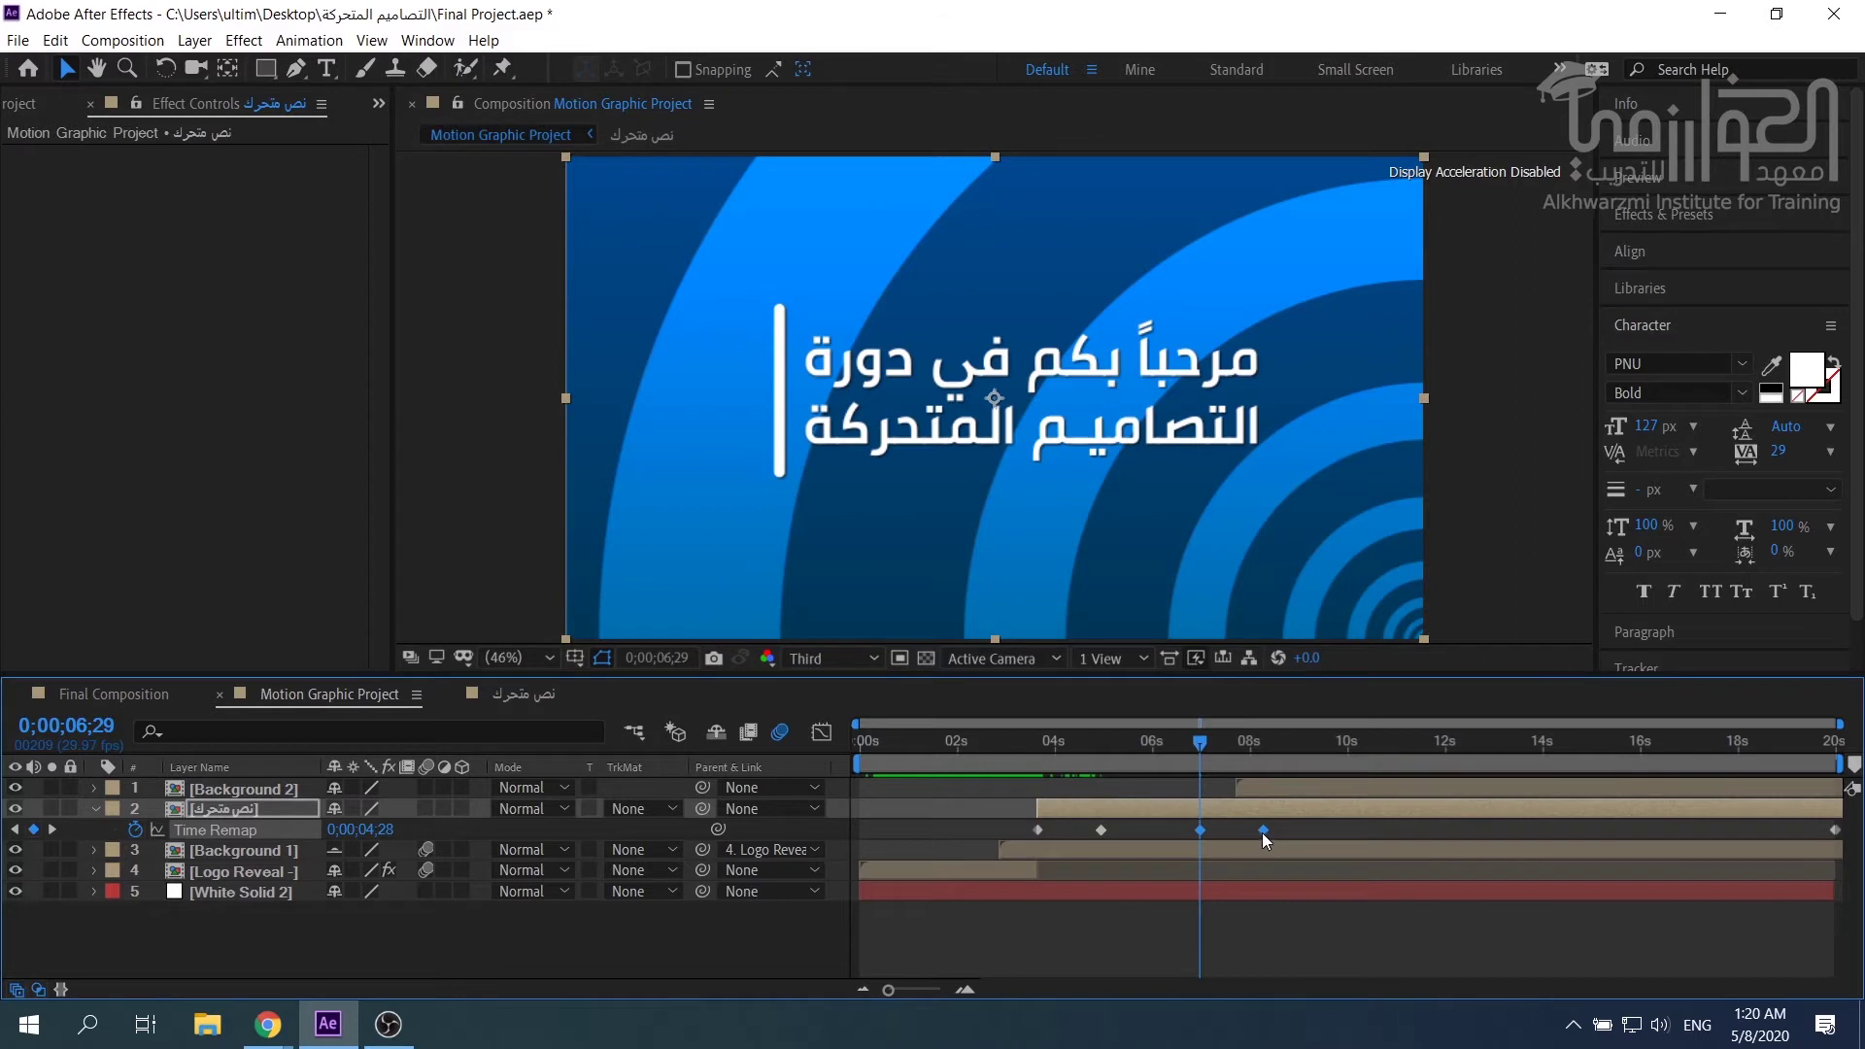
{"action": "left_click_drag", "start_coordinate": [1256, 831], "coordinate": [1235, 832]}
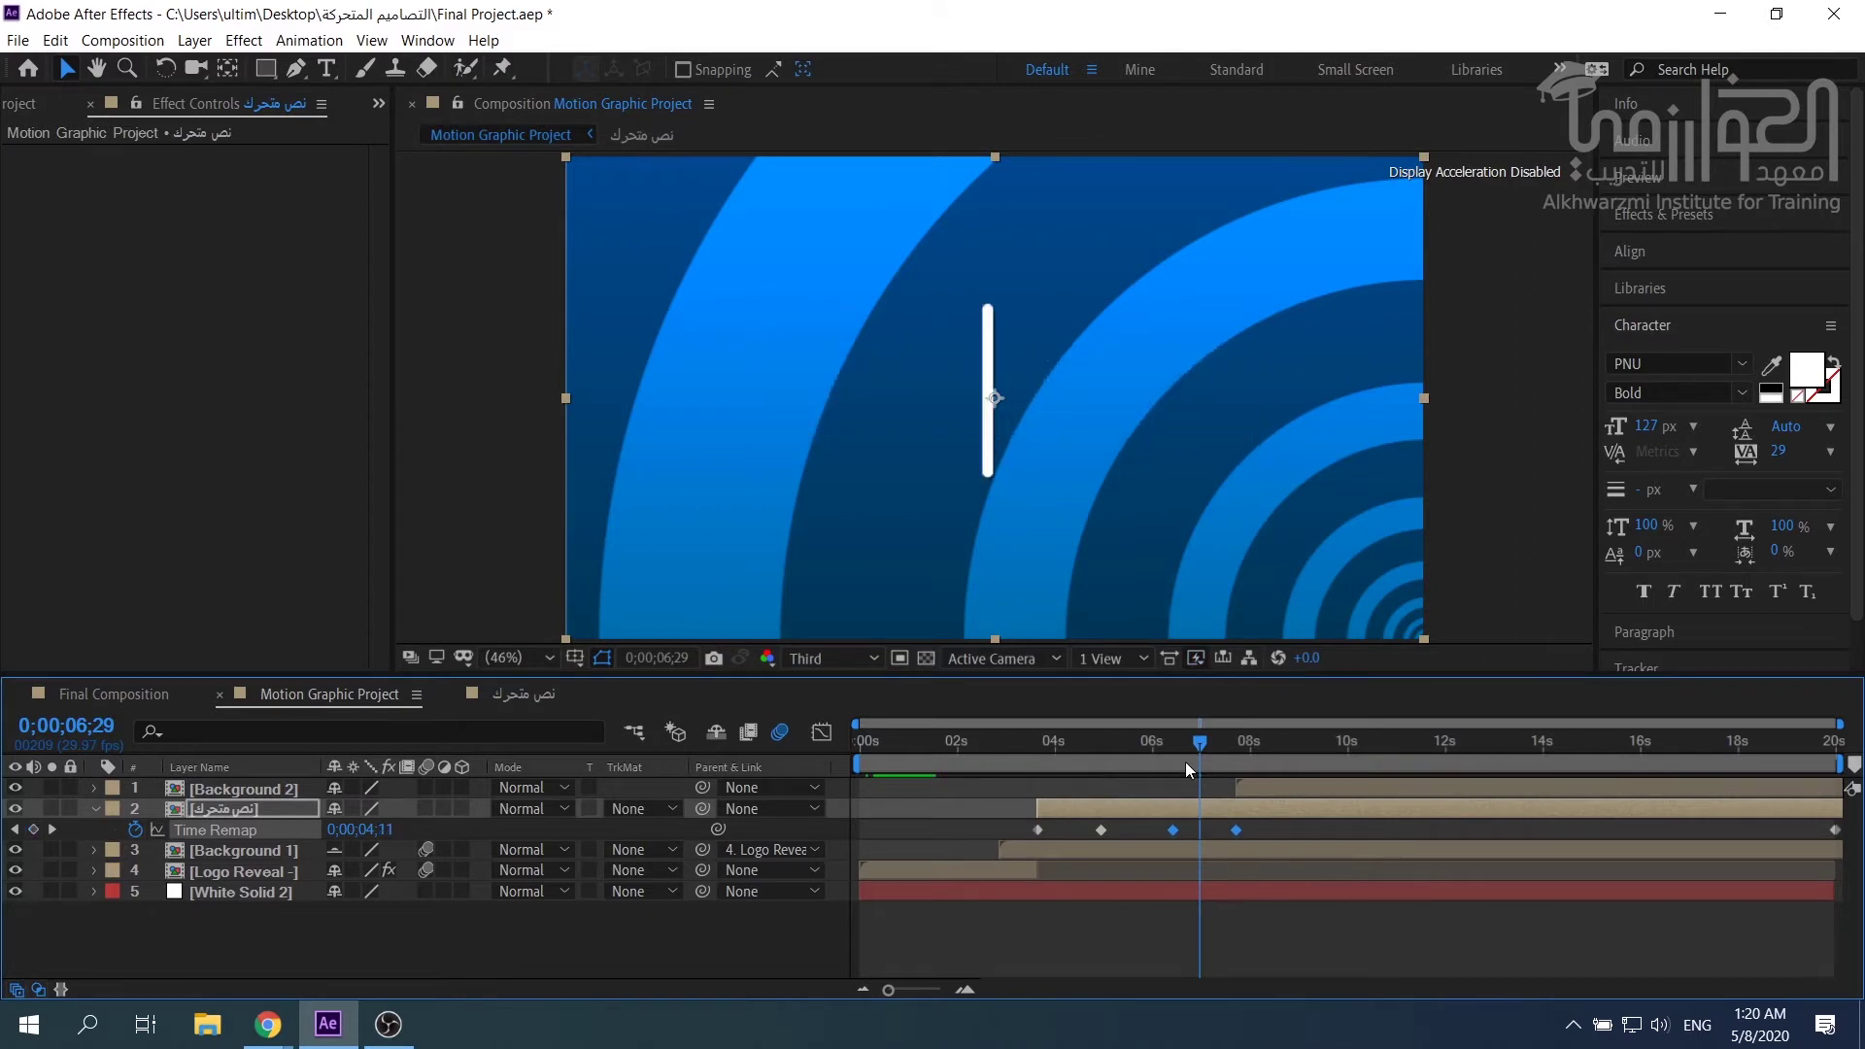
Preview the text's appearance and reversed exit from about 0;00;03;21, and check the exit around 0;00;06;17.
{"action": "left_click", "coordinate": [1041, 757]}
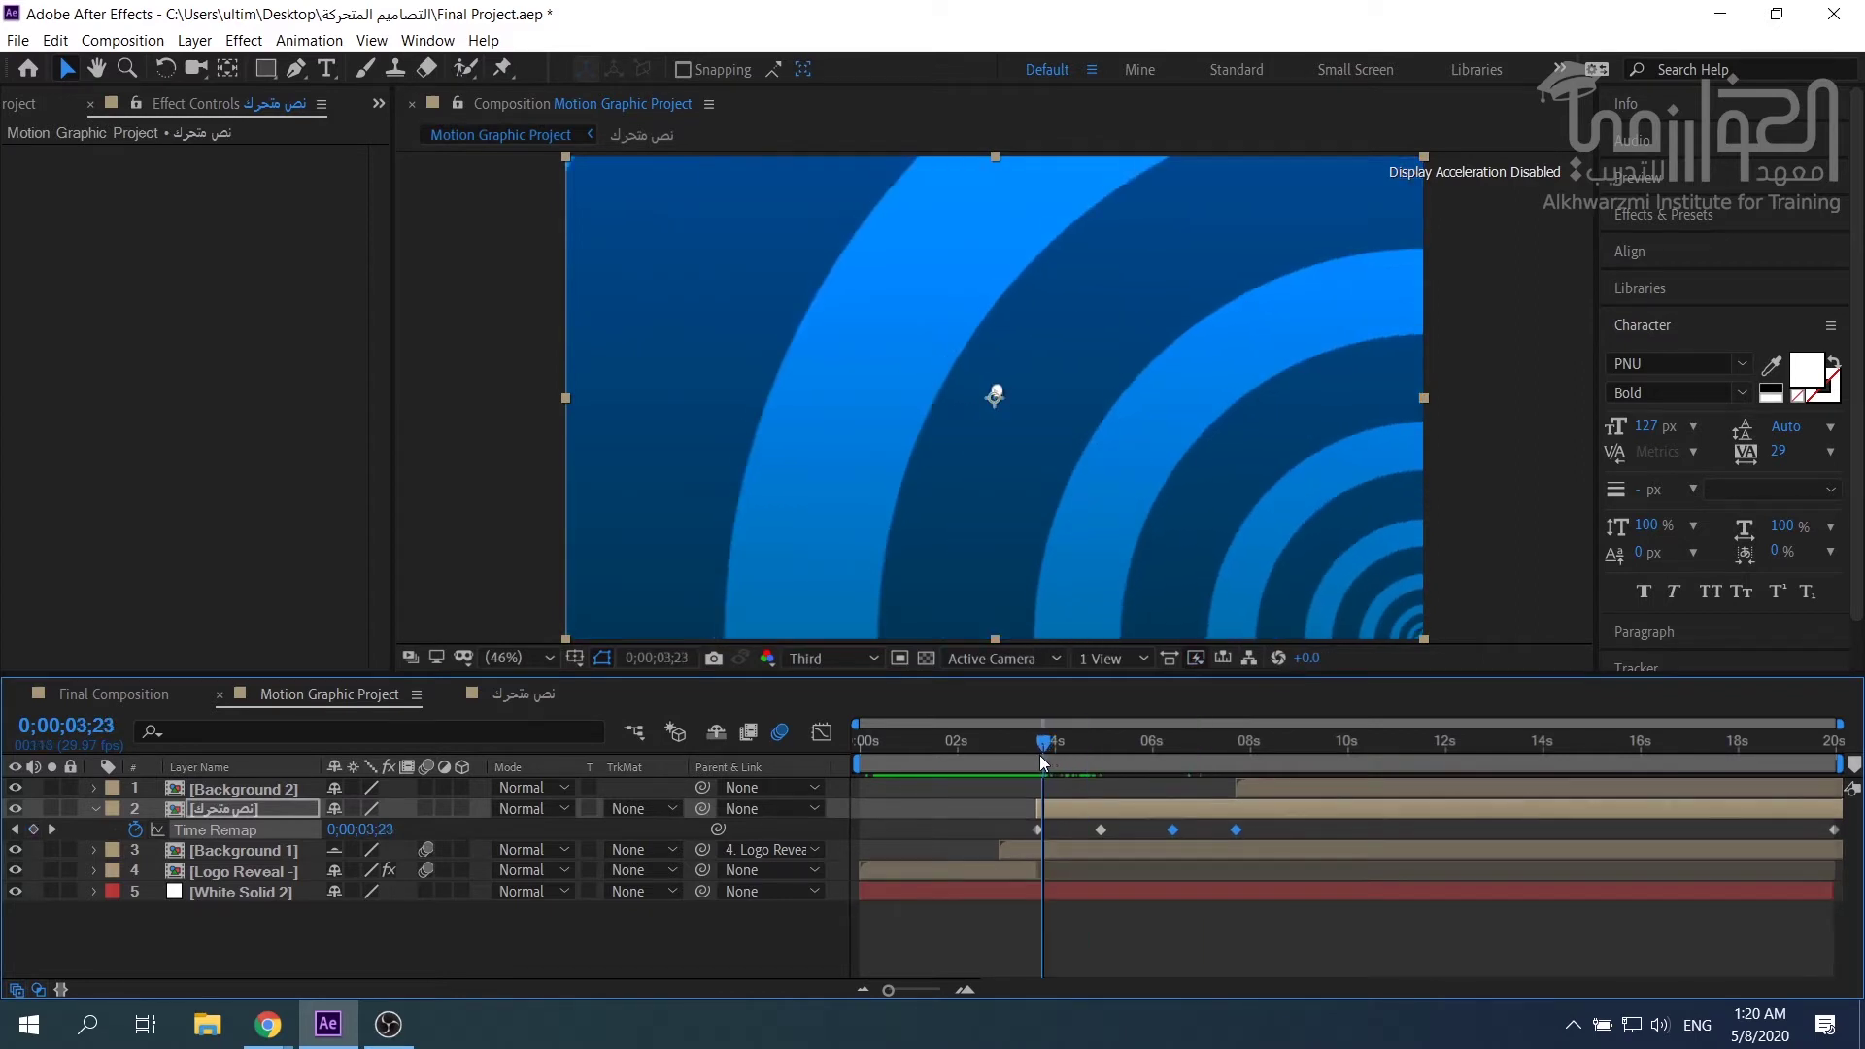
{"action": "key", "text": "space"}
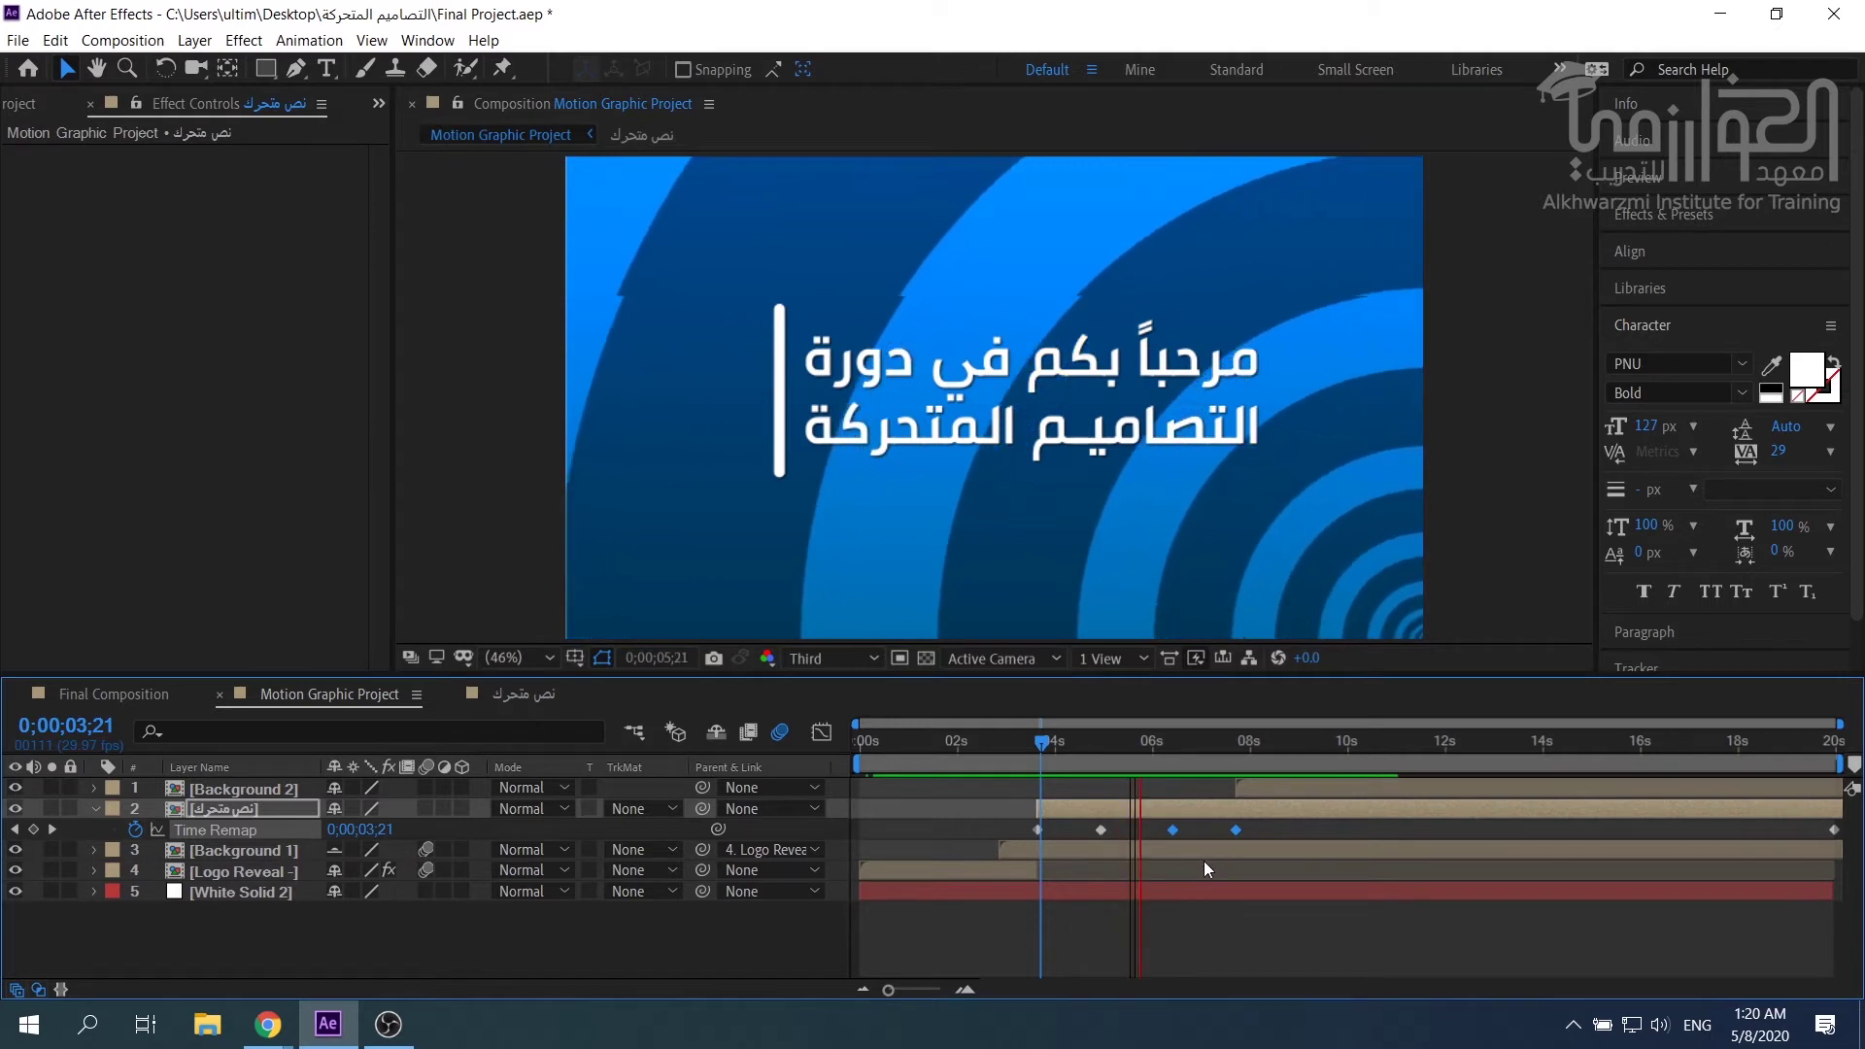
{"action": "mouse_move", "coordinate": [1176, 749]}
{"action": "left_mouse_down"}
{"action": "mouse_move", "coordinate": [1232, 755]}
{"action": "mouse_move", "coordinate": [1057, 754]}
{"action": "mouse_move", "coordinate": [1216, 761]}
{"action": "mouse_move", "coordinate": [1182, 769]}
{"action": "left_mouse_up"}
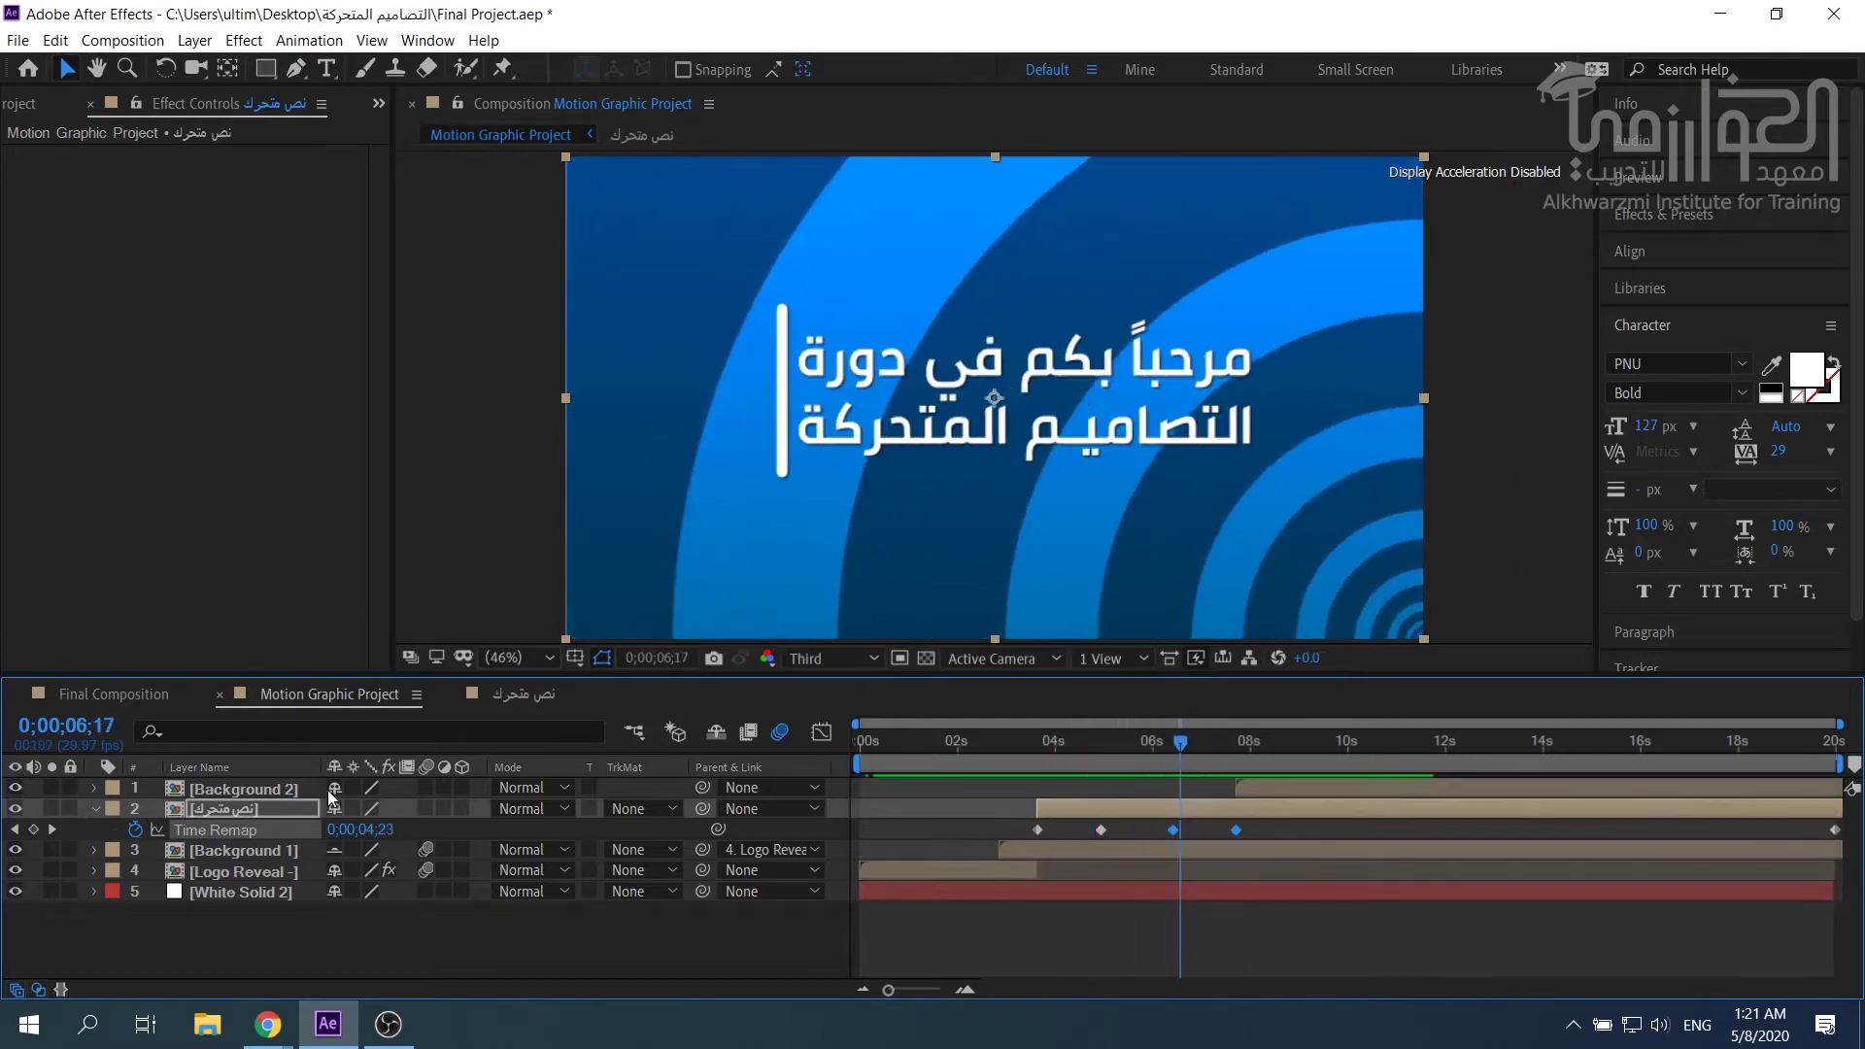
Redisplay the نص متحرك layer's keyframes and trim the layer's end to its fourth Time Remap keyframe at 0;00;07;22.
{"action": "key", "text": "Return"}
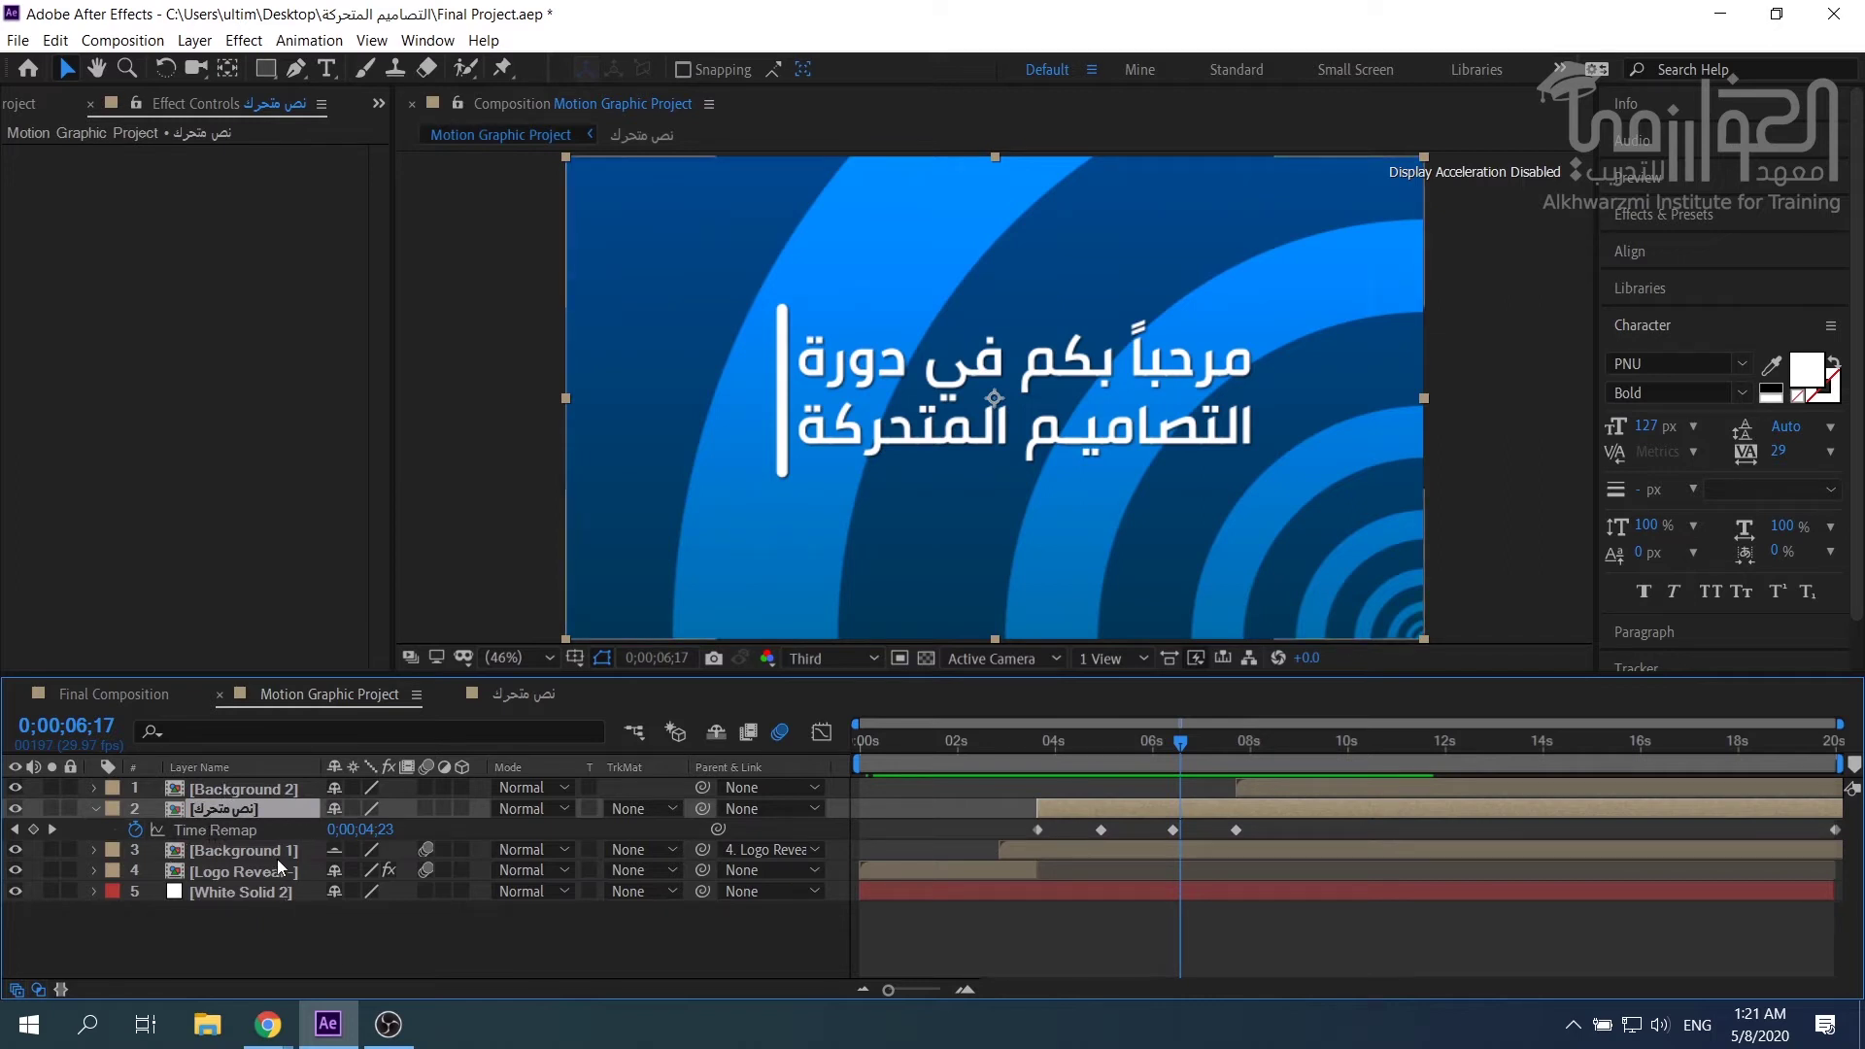
{"action": "left_click", "coordinate": [95, 808]}
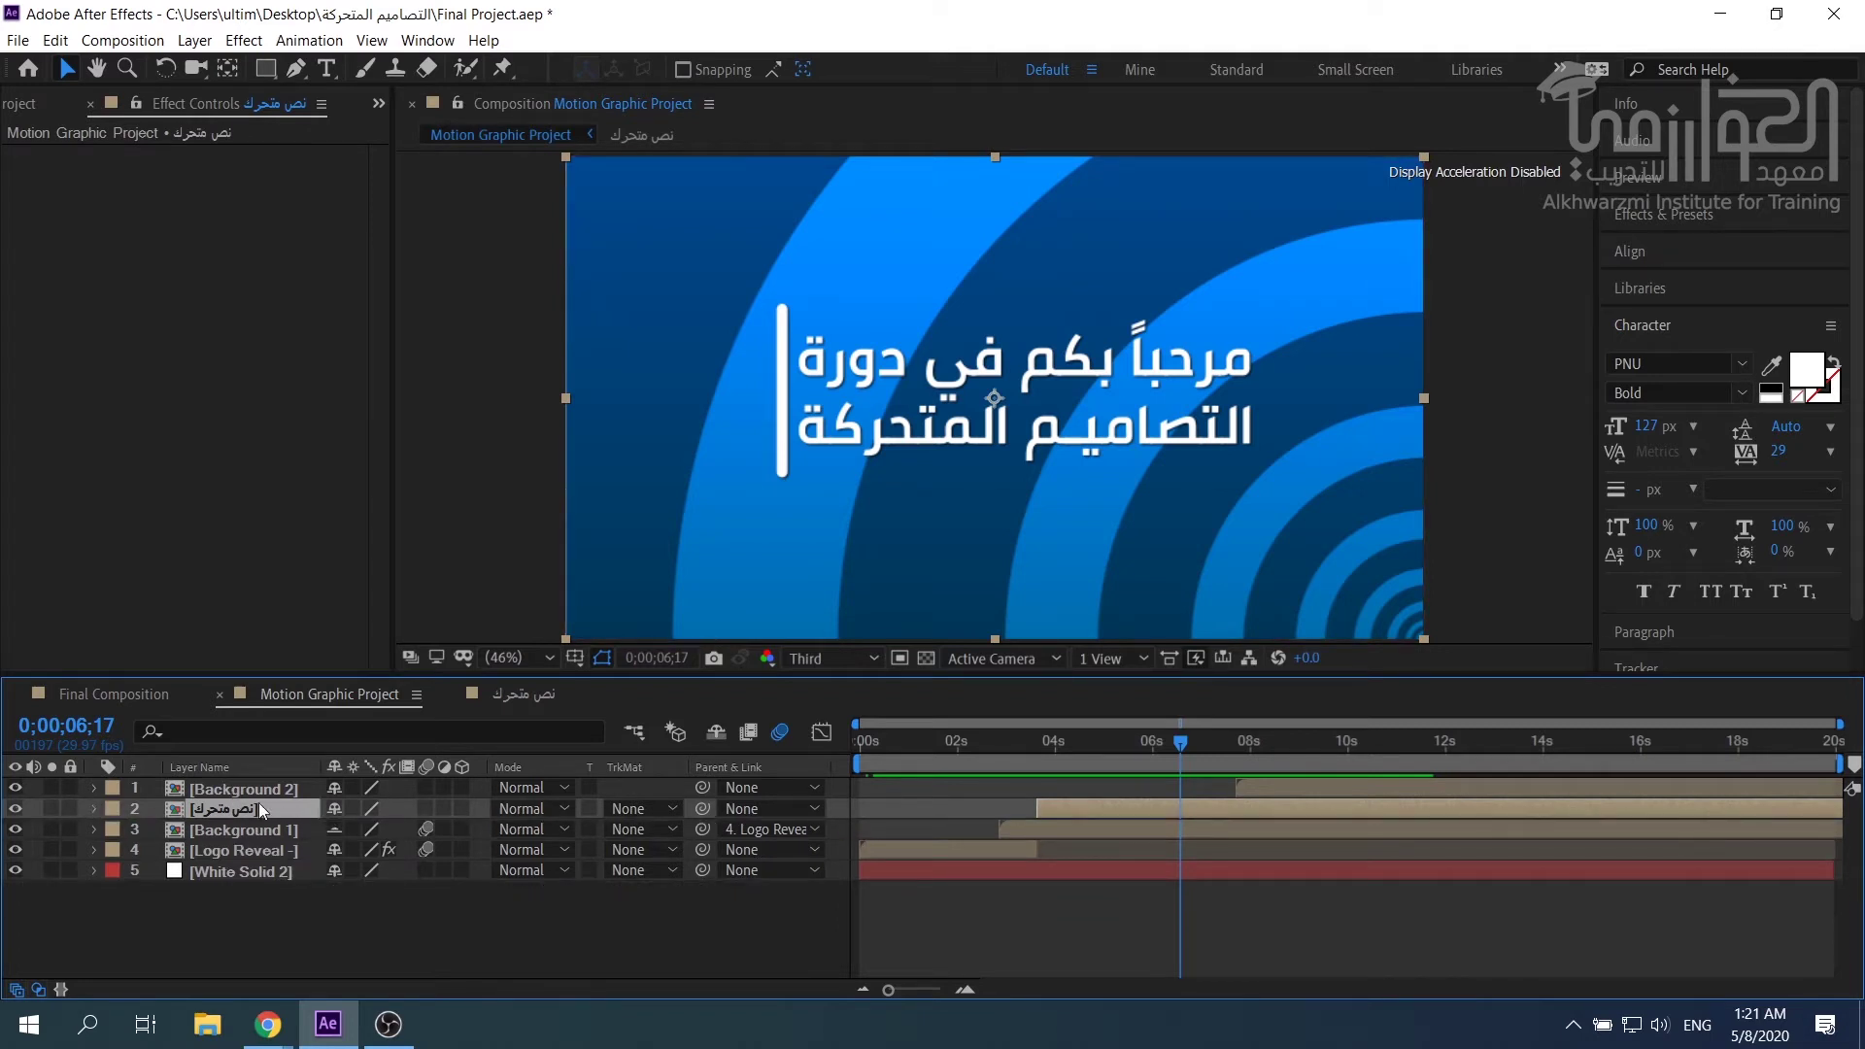
{"action": "key", "text": "u"}
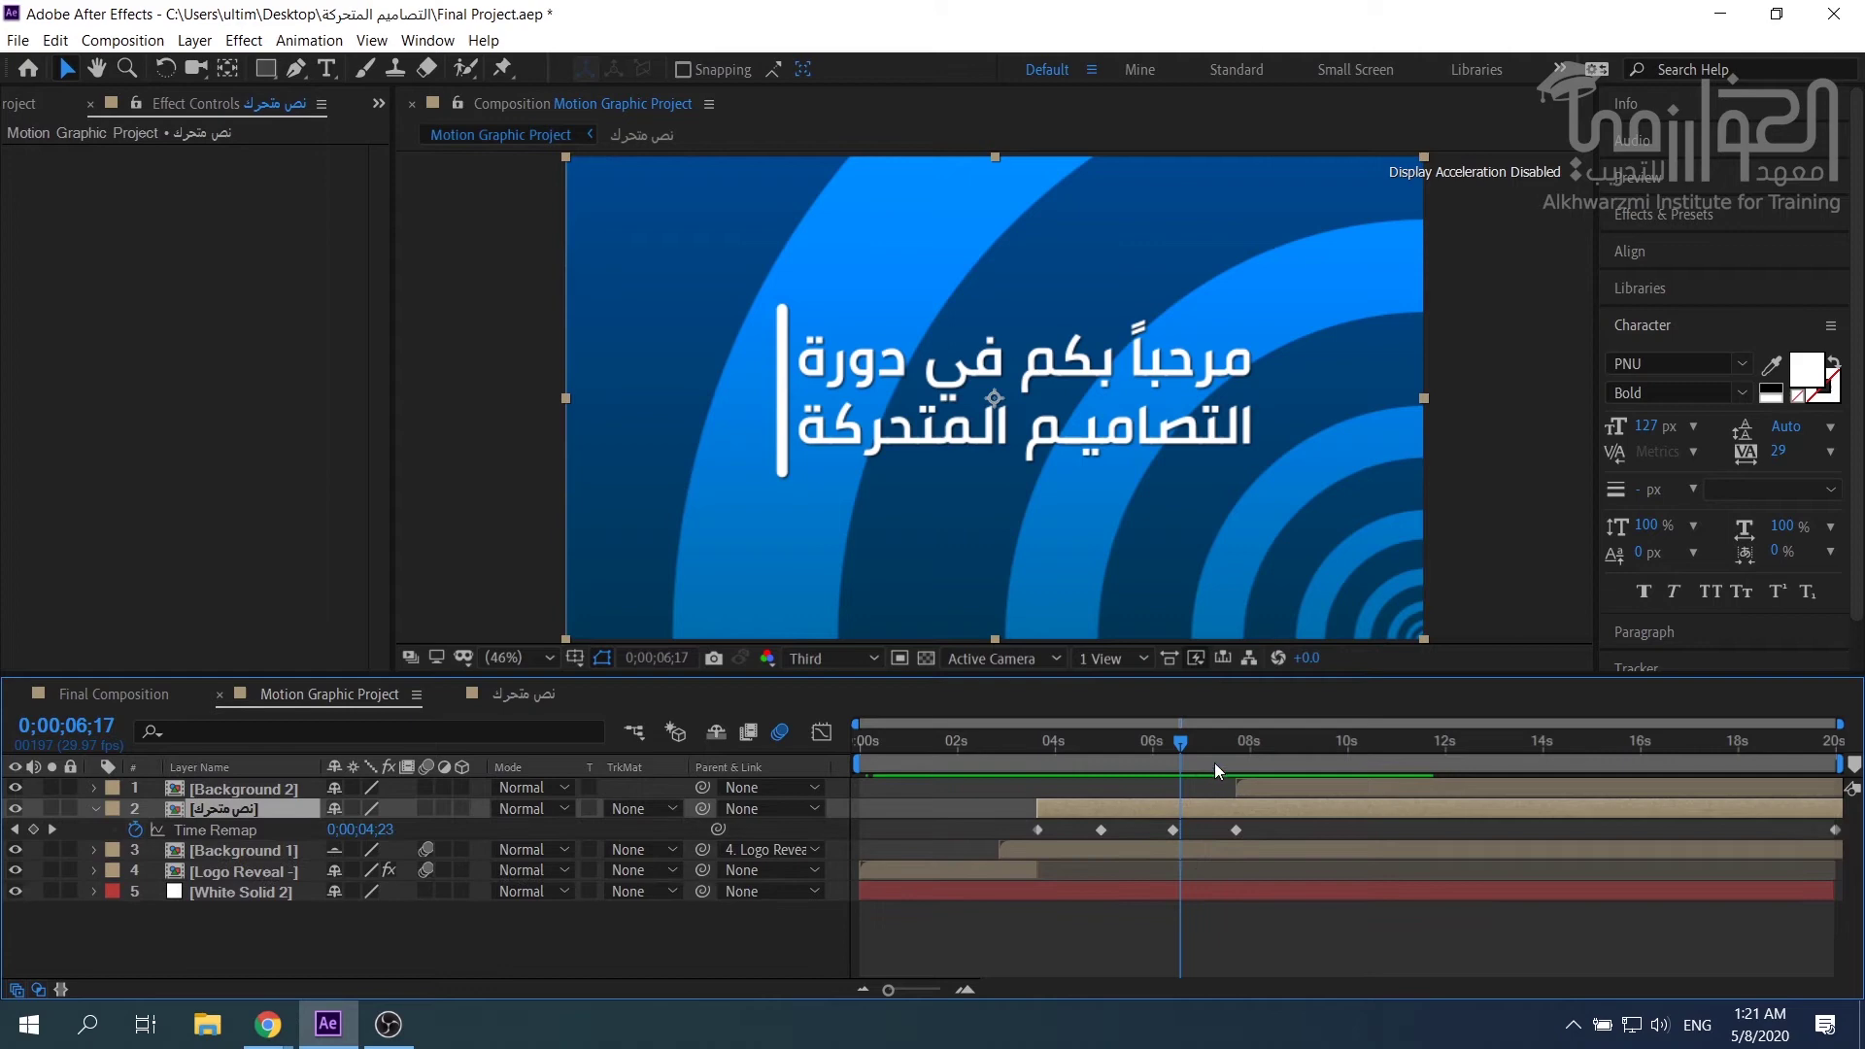
{"action": "left_click_drag", "start_coordinate": [1197, 750], "coordinate": [1240, 744]}
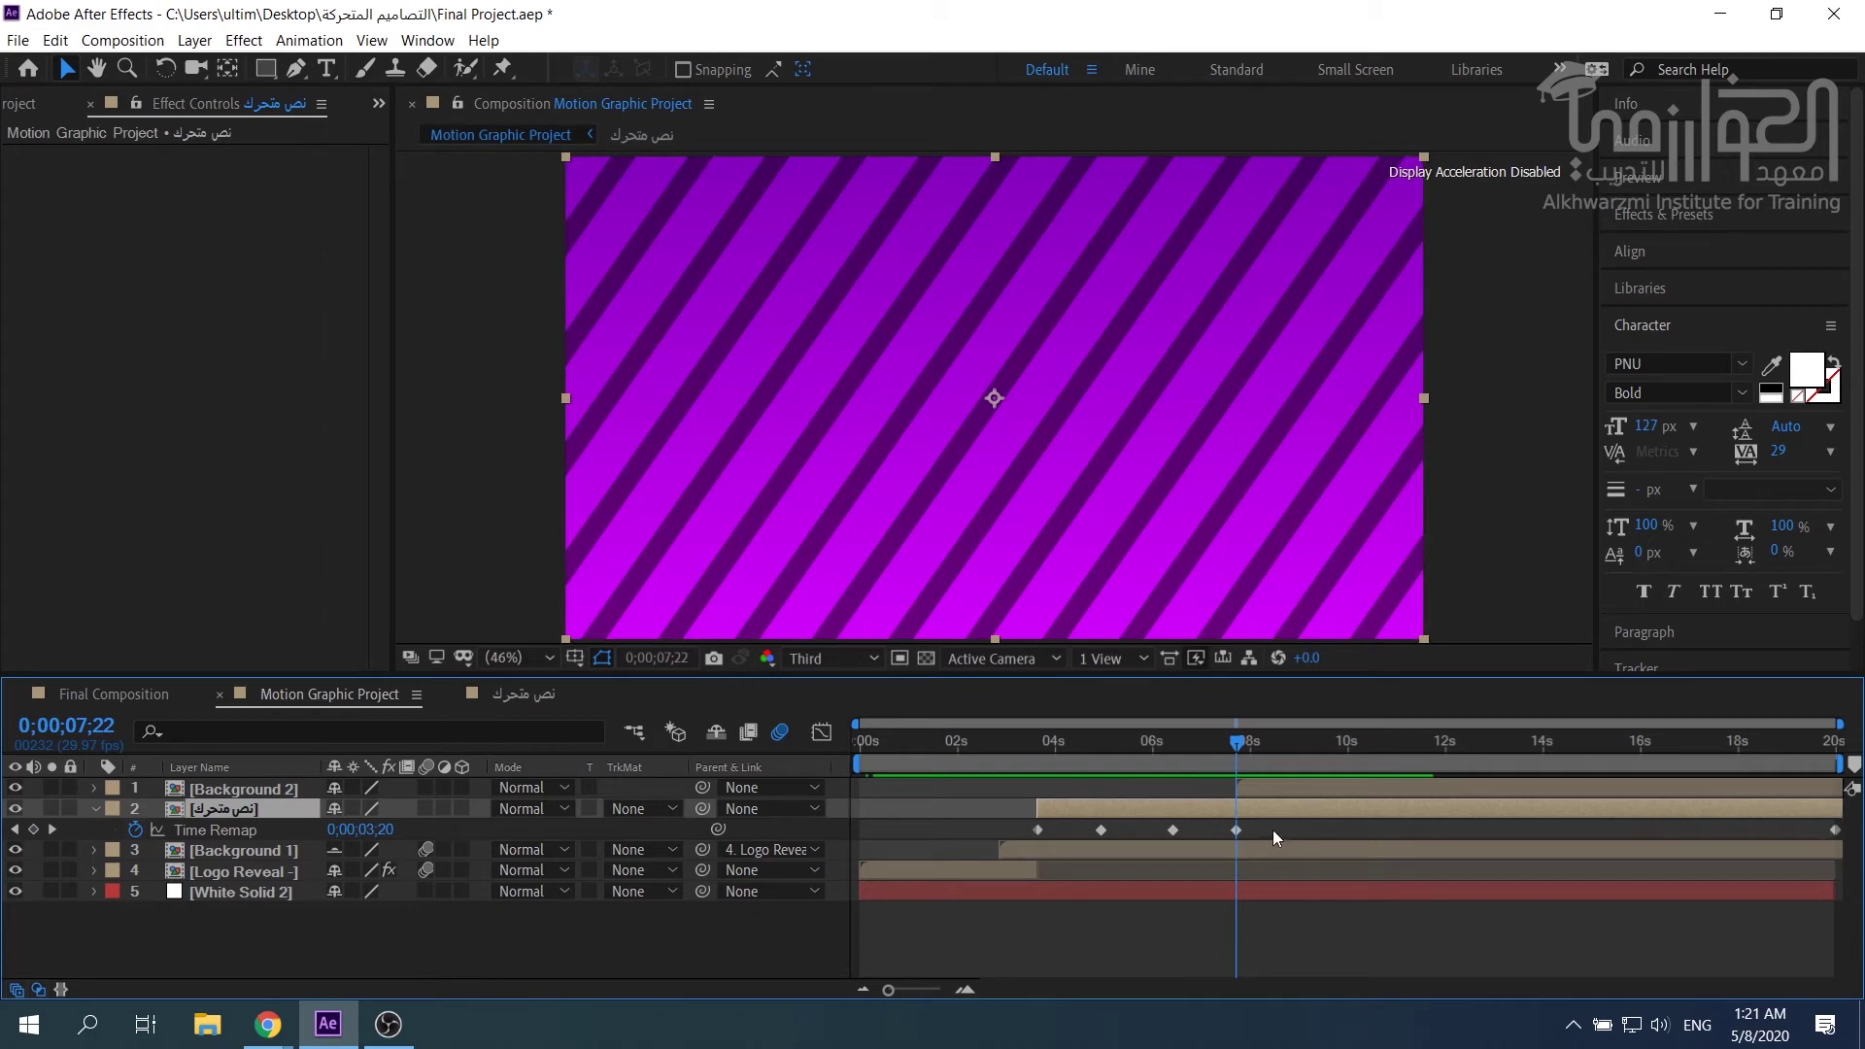
{"action": "key", "text": "alt+bracketright"}
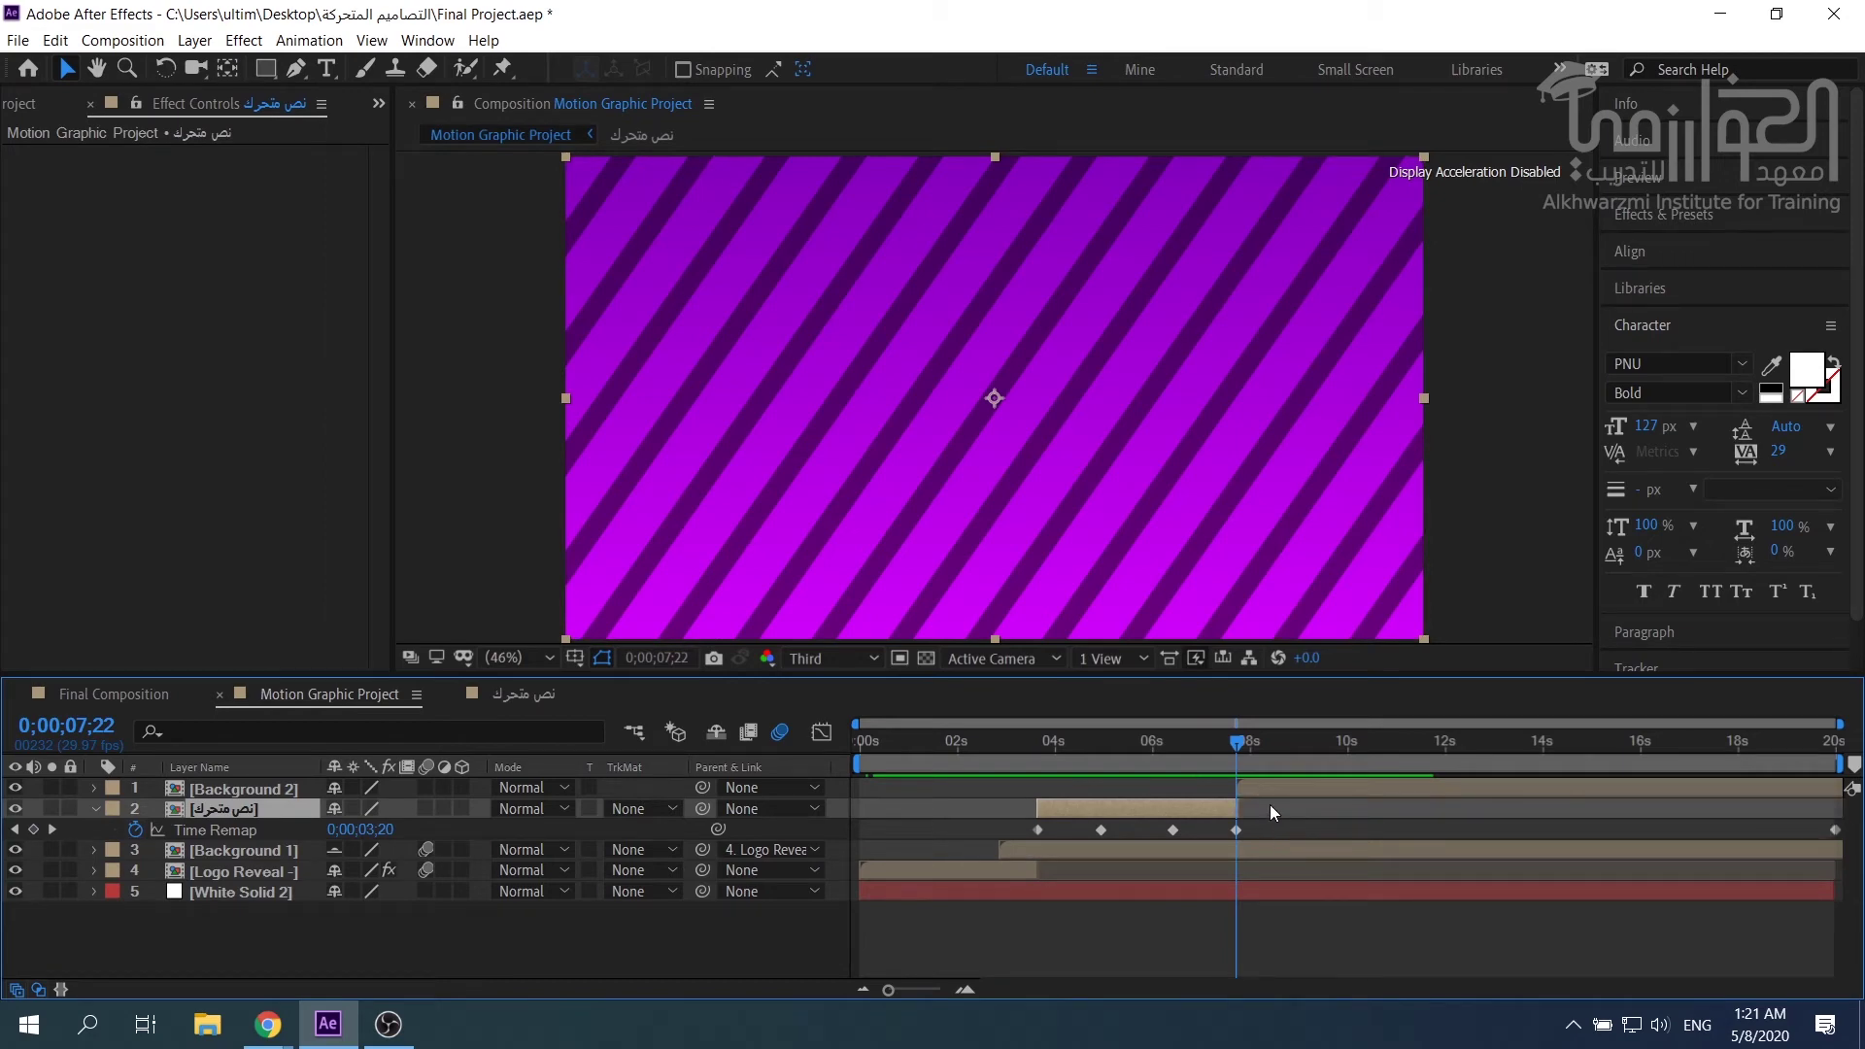
Shift the Background 2 layer slightly later so it starts just after the نص متحرك layer ends.
{"action": "left_click", "coordinate": [1233, 744]}
{"action": "left_click_drag", "start_coordinate": [1176, 749], "coordinate": [1226, 754]}
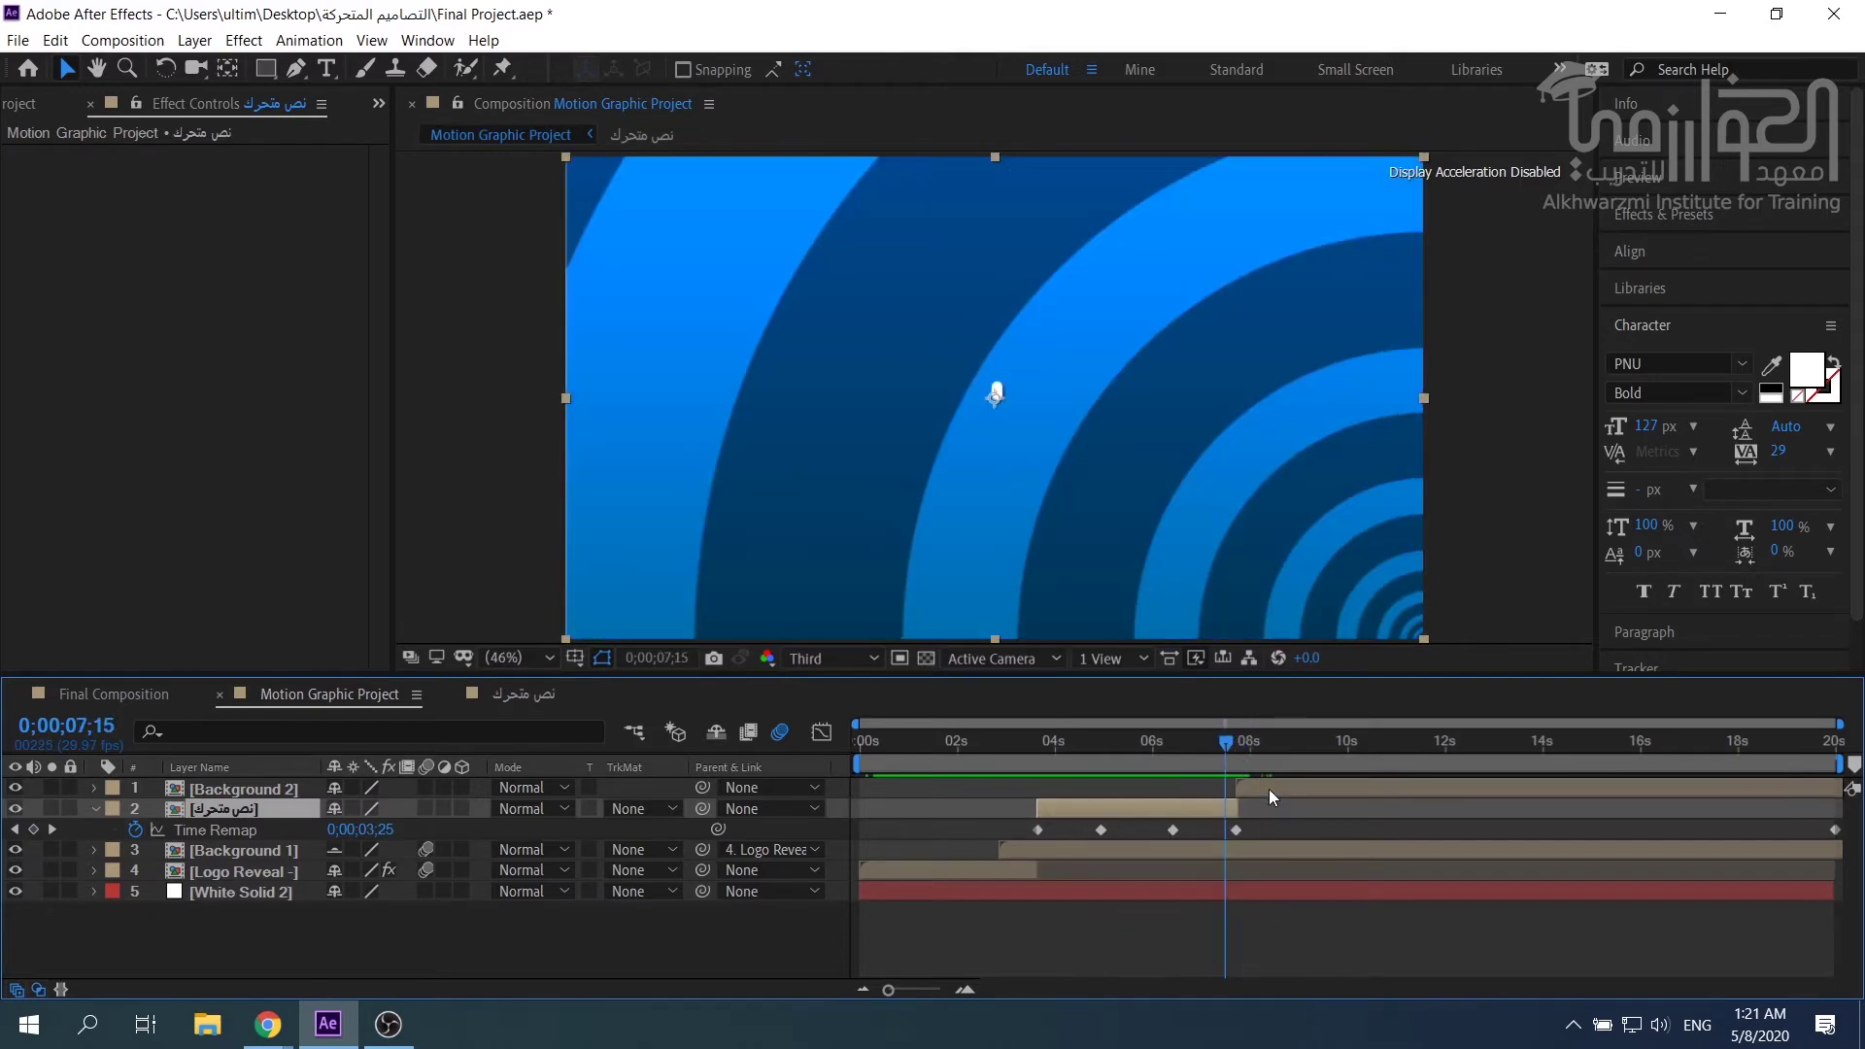
{"action": "left_click", "coordinate": [1269, 789]}
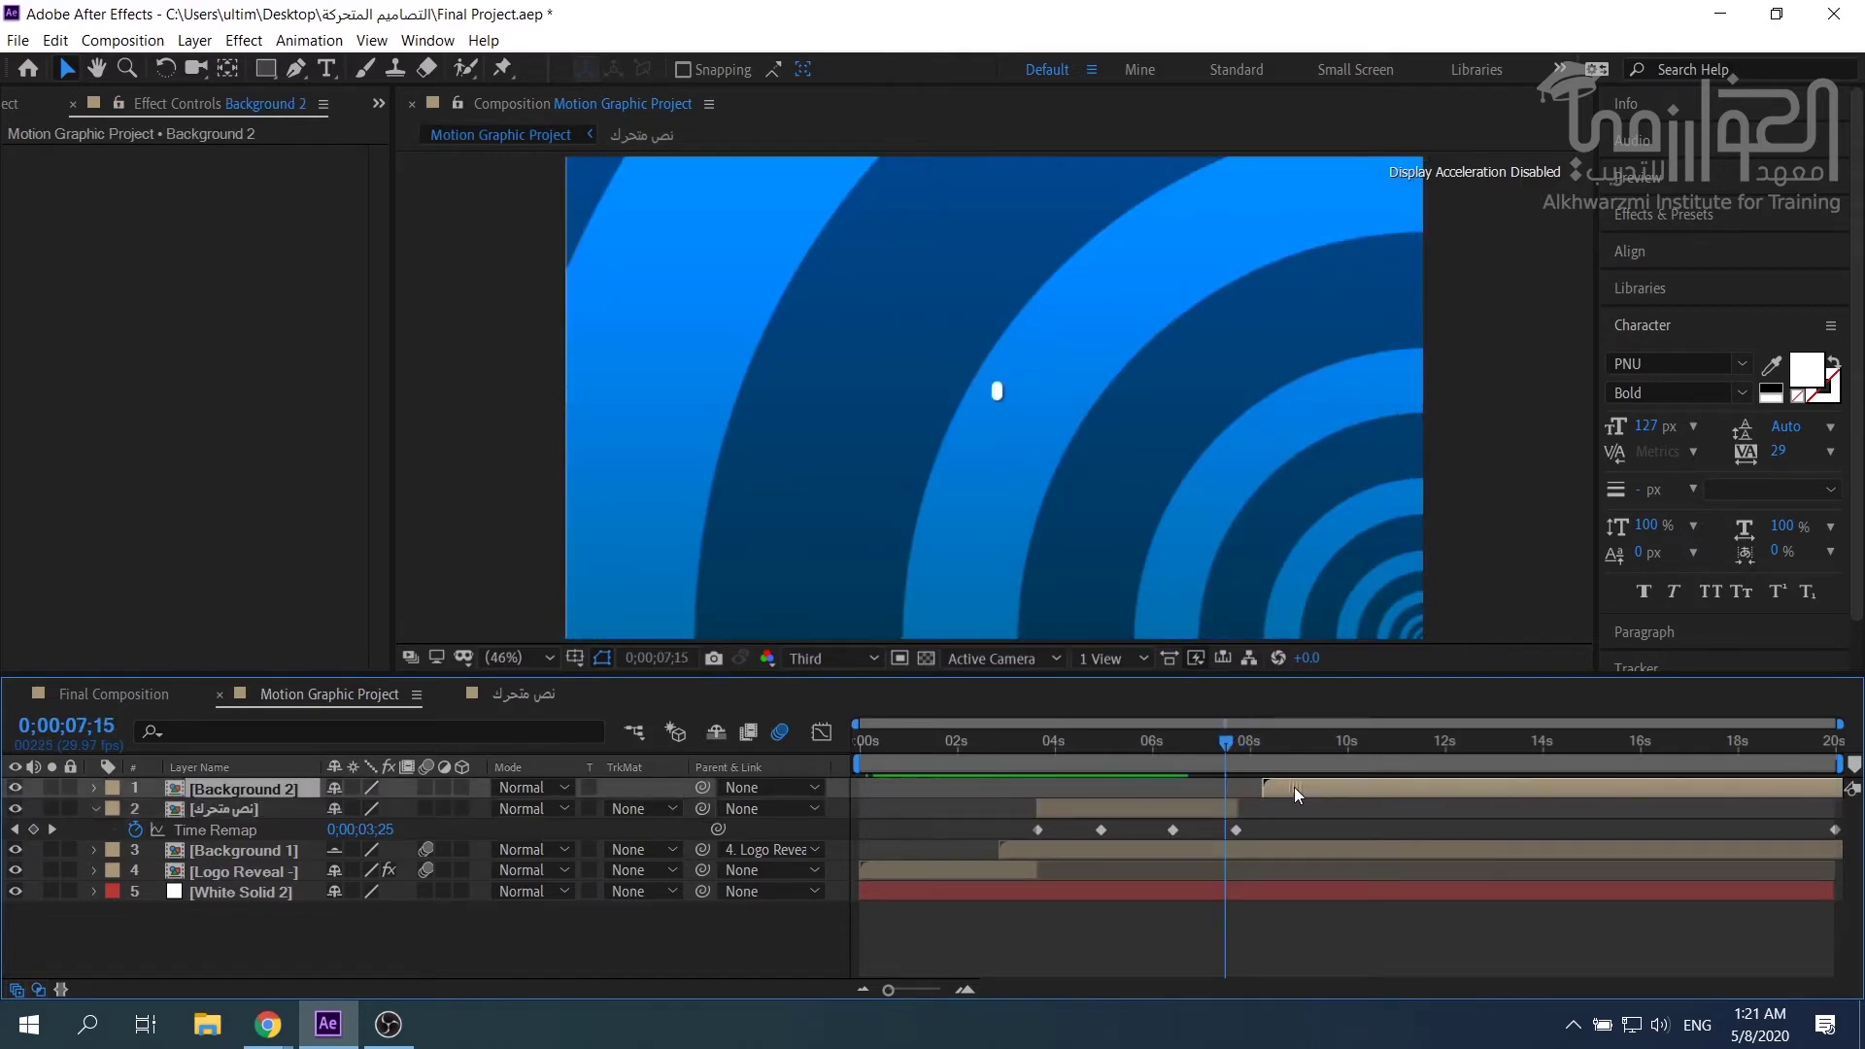
{"action": "left_click_drag", "start_coordinate": [1294, 786], "coordinate": [1243, 745]}
{"action": "left_click", "coordinate": [1228, 742]}
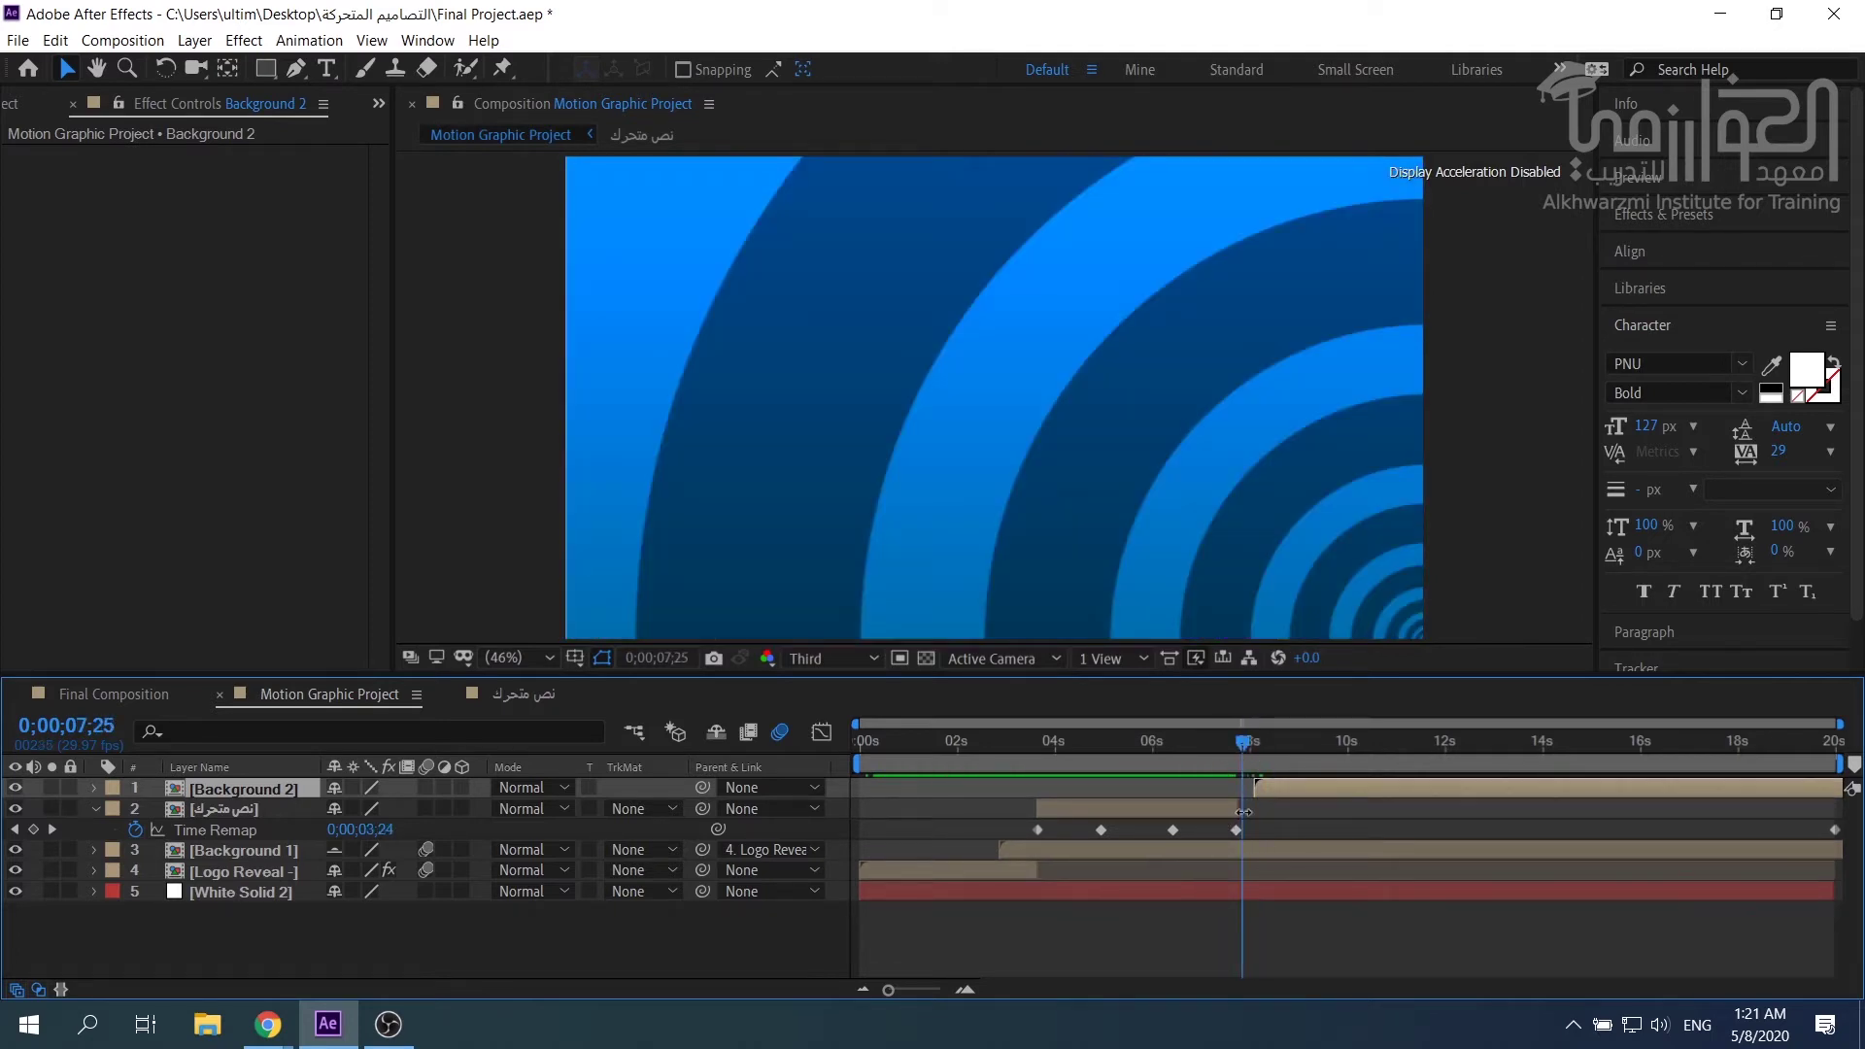
Scrub Final Composition to the magenta circle's appearance around 0;00;09;06 for reference, and return to Motion Graphic Project.
{"action": "left_click", "coordinate": [1197, 849]}
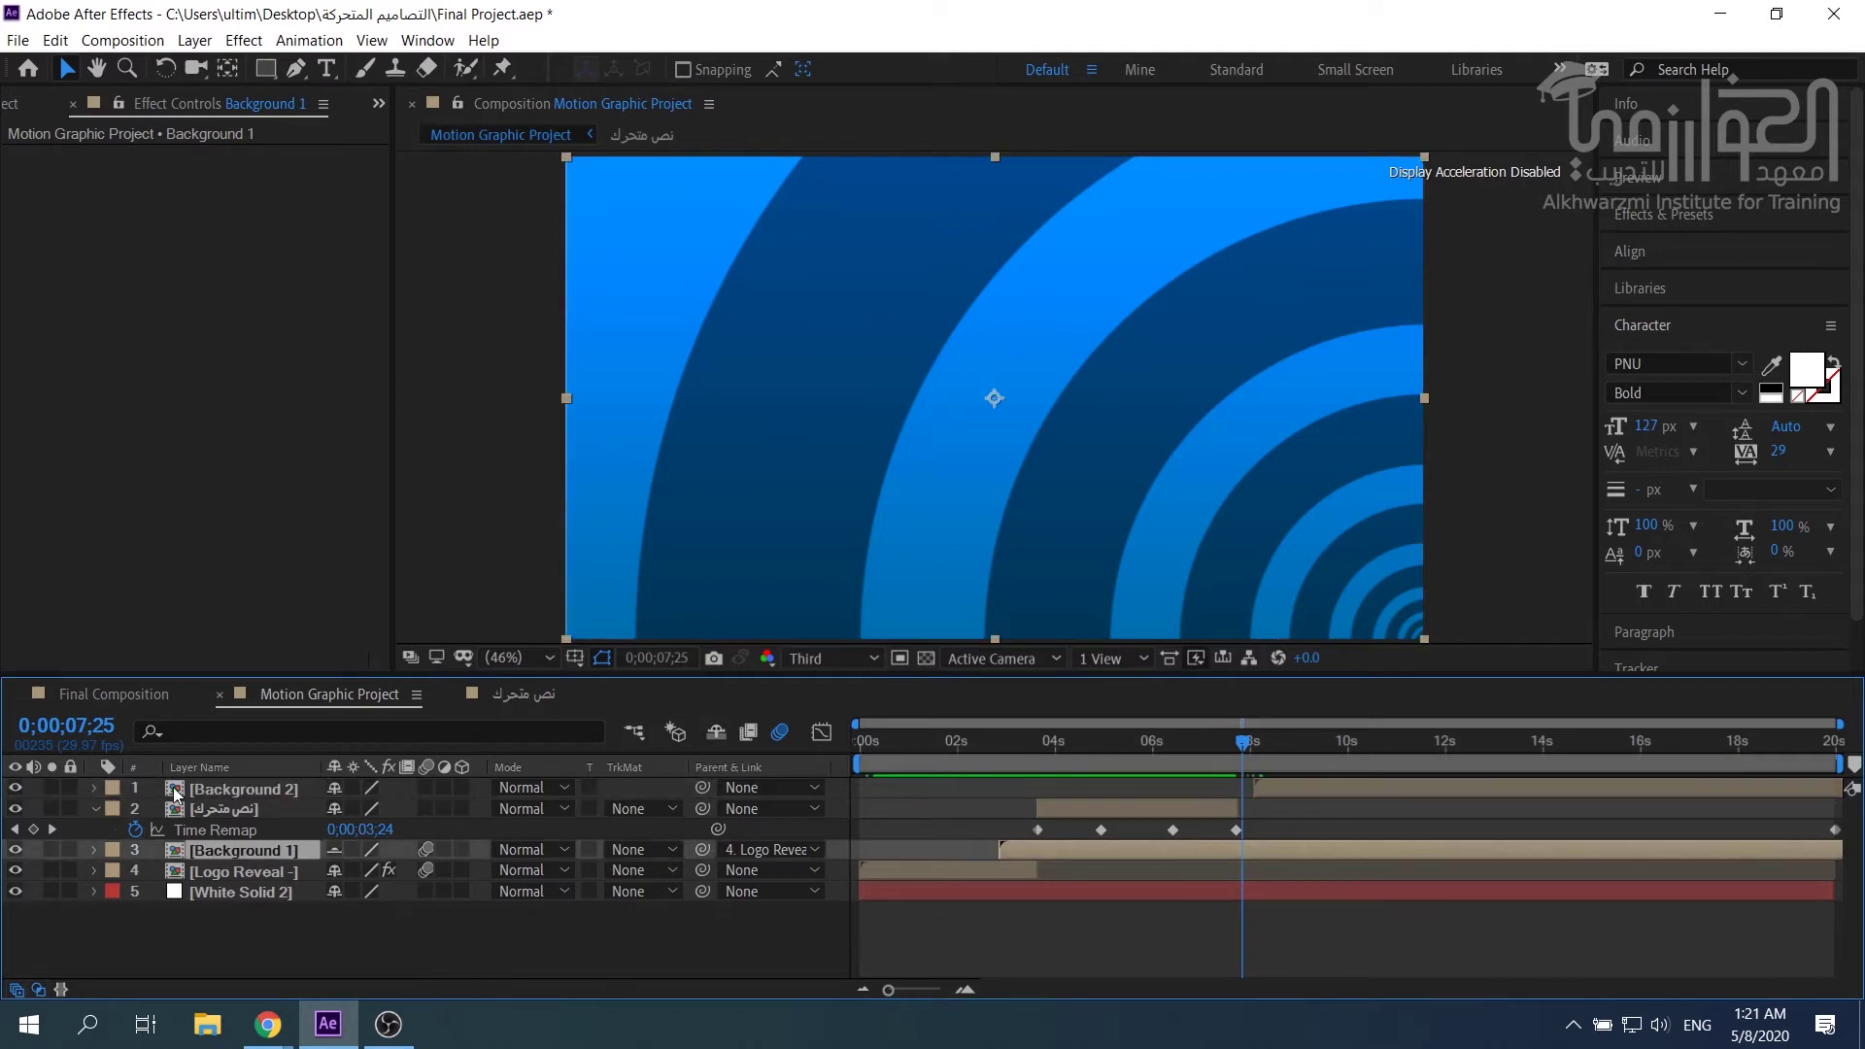
{"action": "left_click", "coordinate": [96, 809]}
{"action": "left_click", "coordinate": [165, 698]}
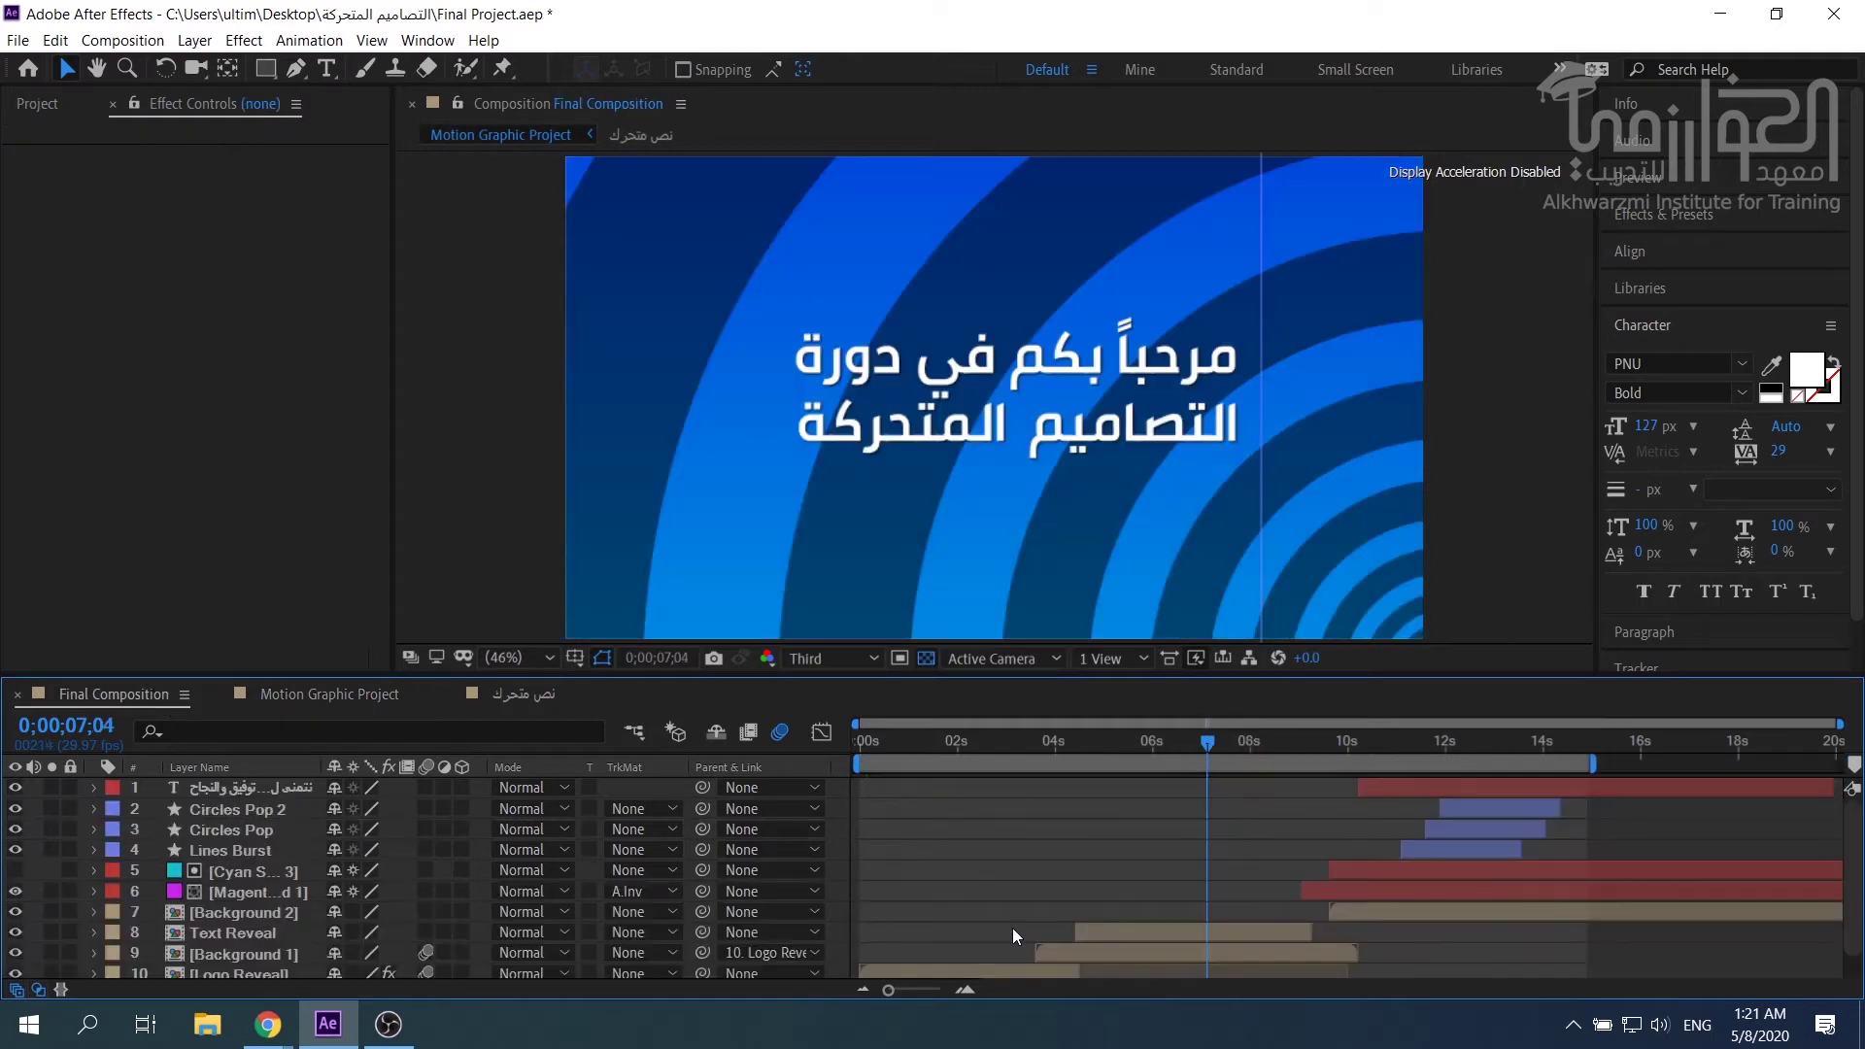
{"action": "left_click_drag", "start_coordinate": [1220, 742], "coordinate": [1309, 745]}
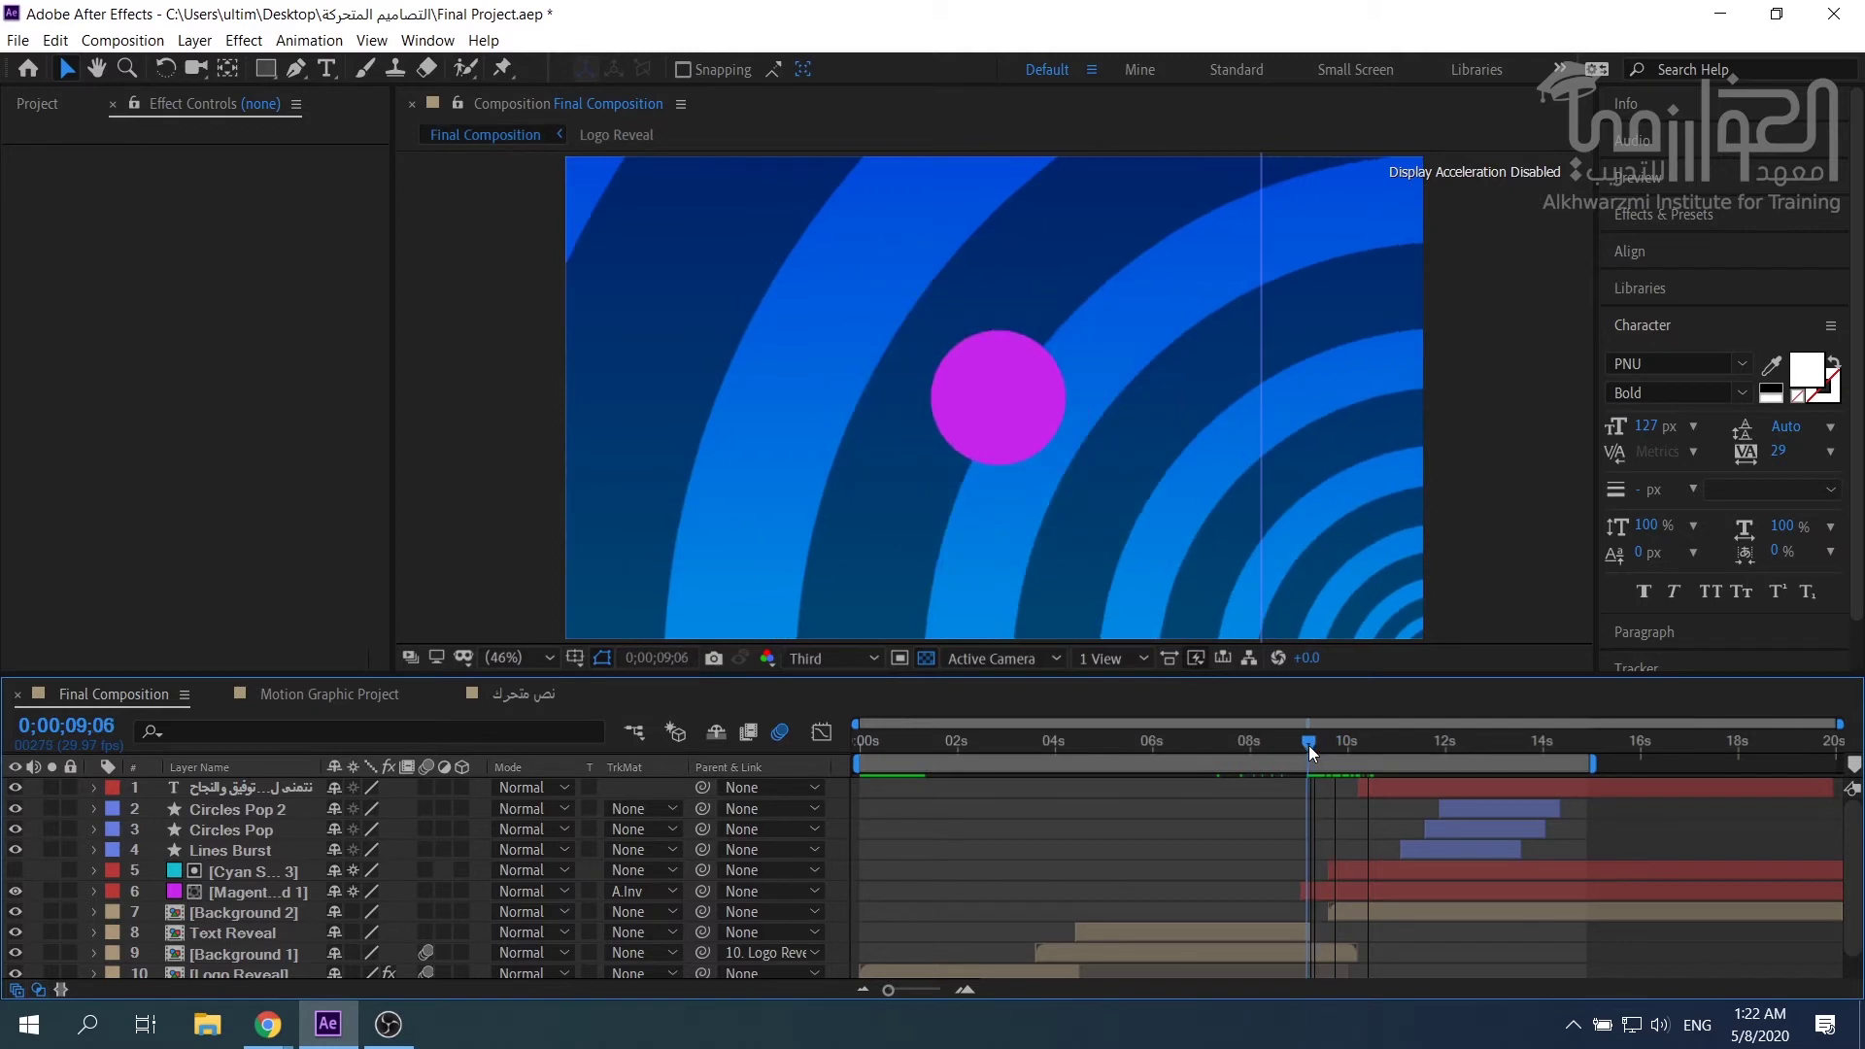
{"action": "left_click", "coordinate": [332, 696]}
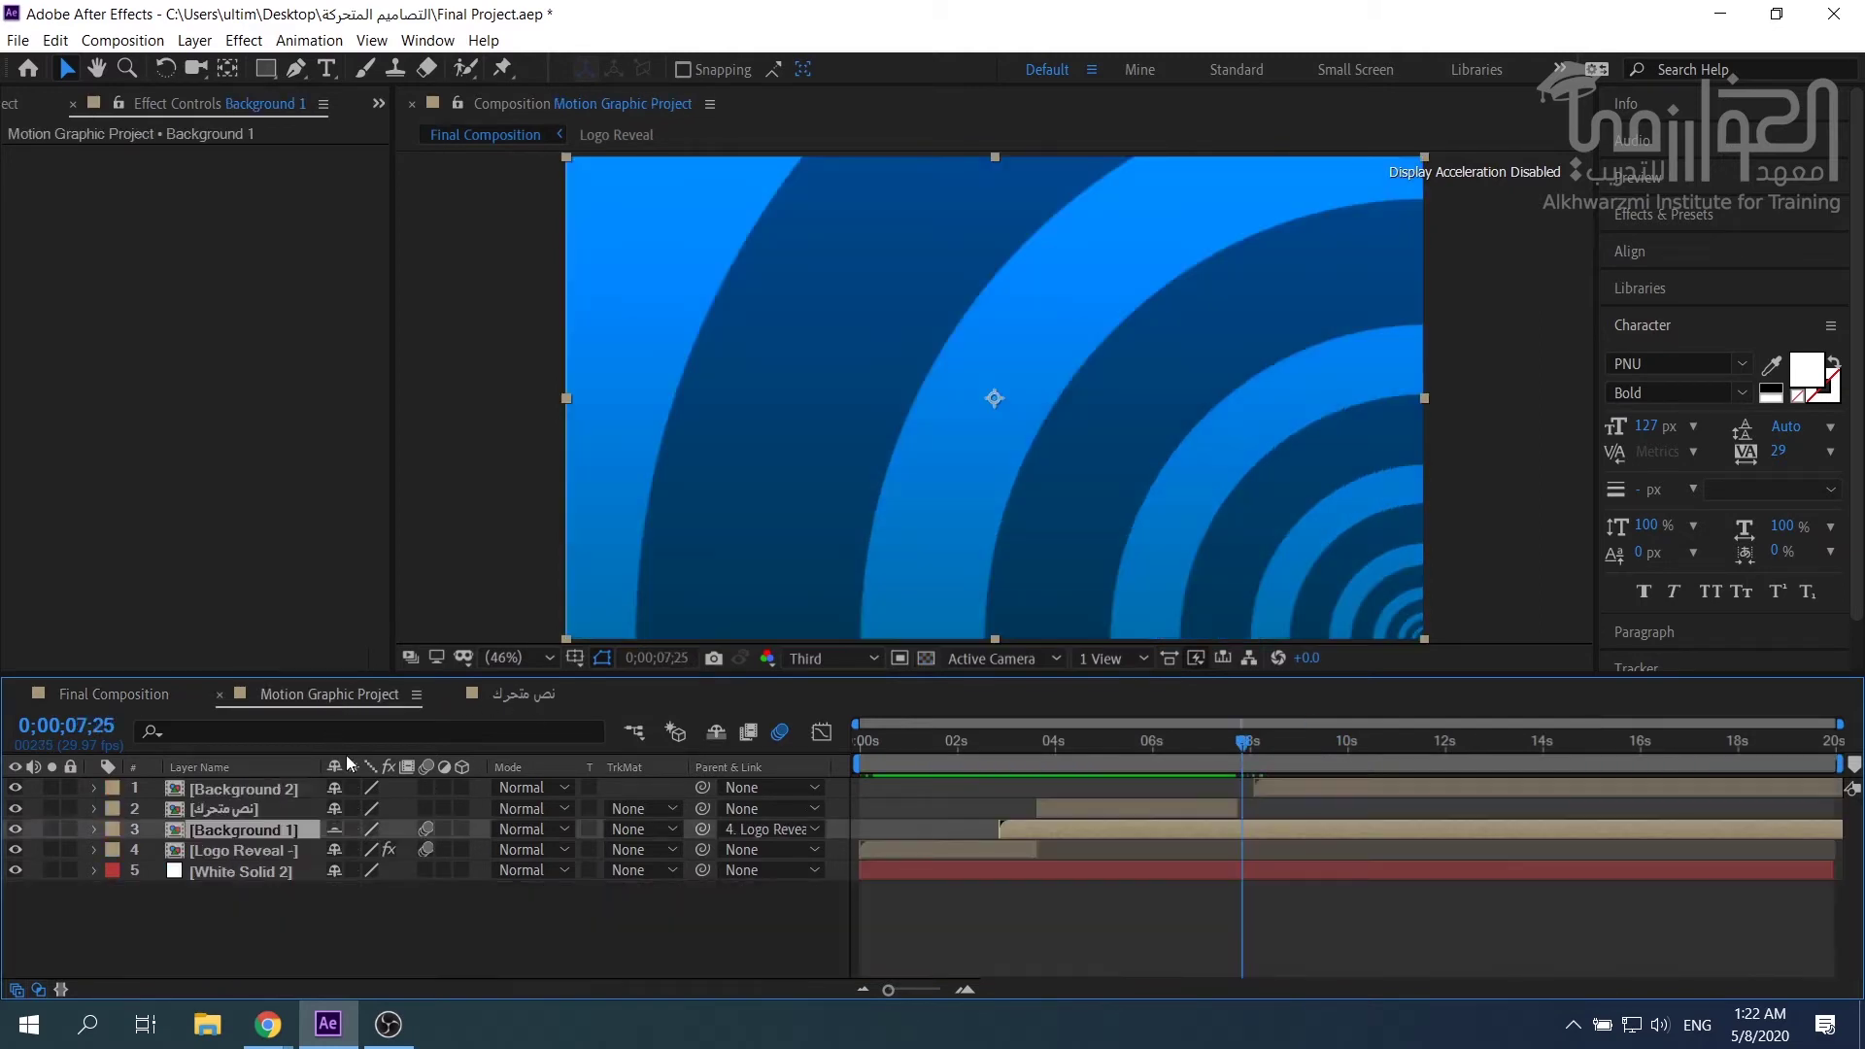
Create a 1920 × 1080 px purple solid above the Background 2 layer.
{"action": "left_click", "coordinate": [236, 793]}
{"action": "left_click", "coordinate": [194, 40]}
{"action": "mouse_move", "coordinate": [209, 65]}
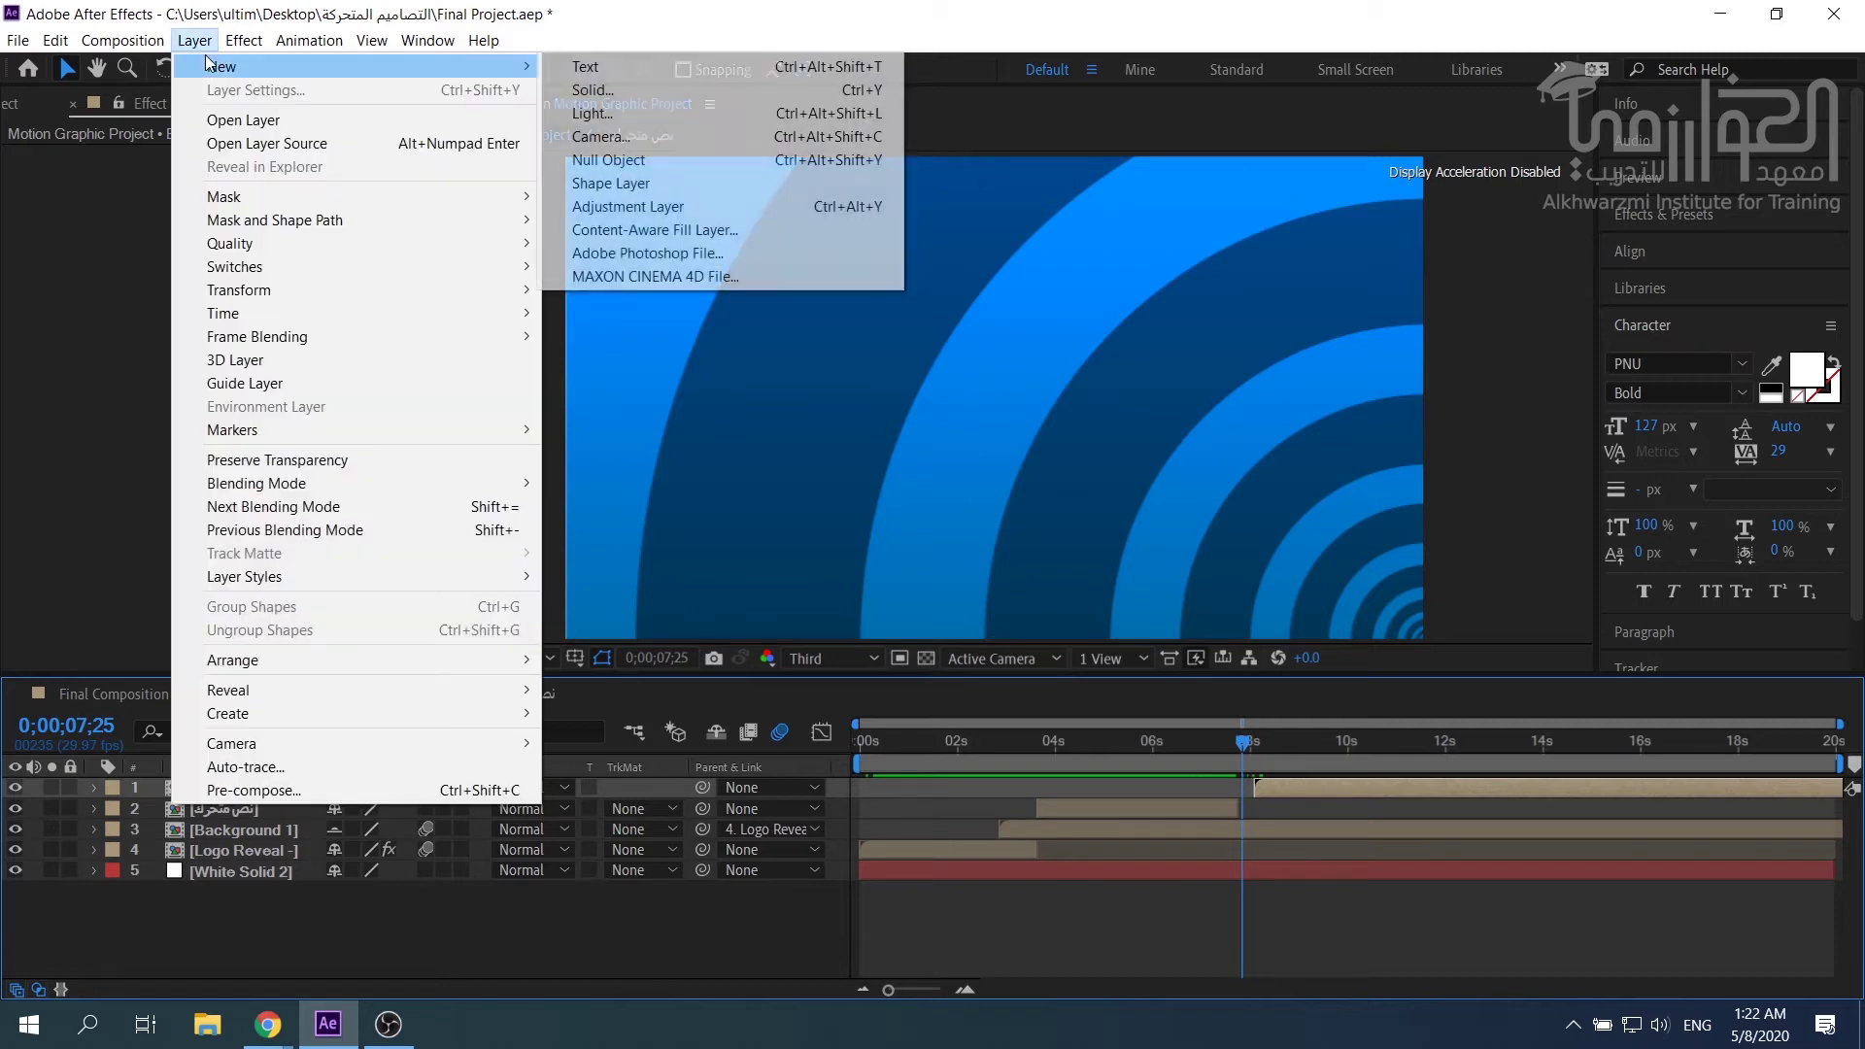
{"action": "left_click", "coordinate": [587, 98]}
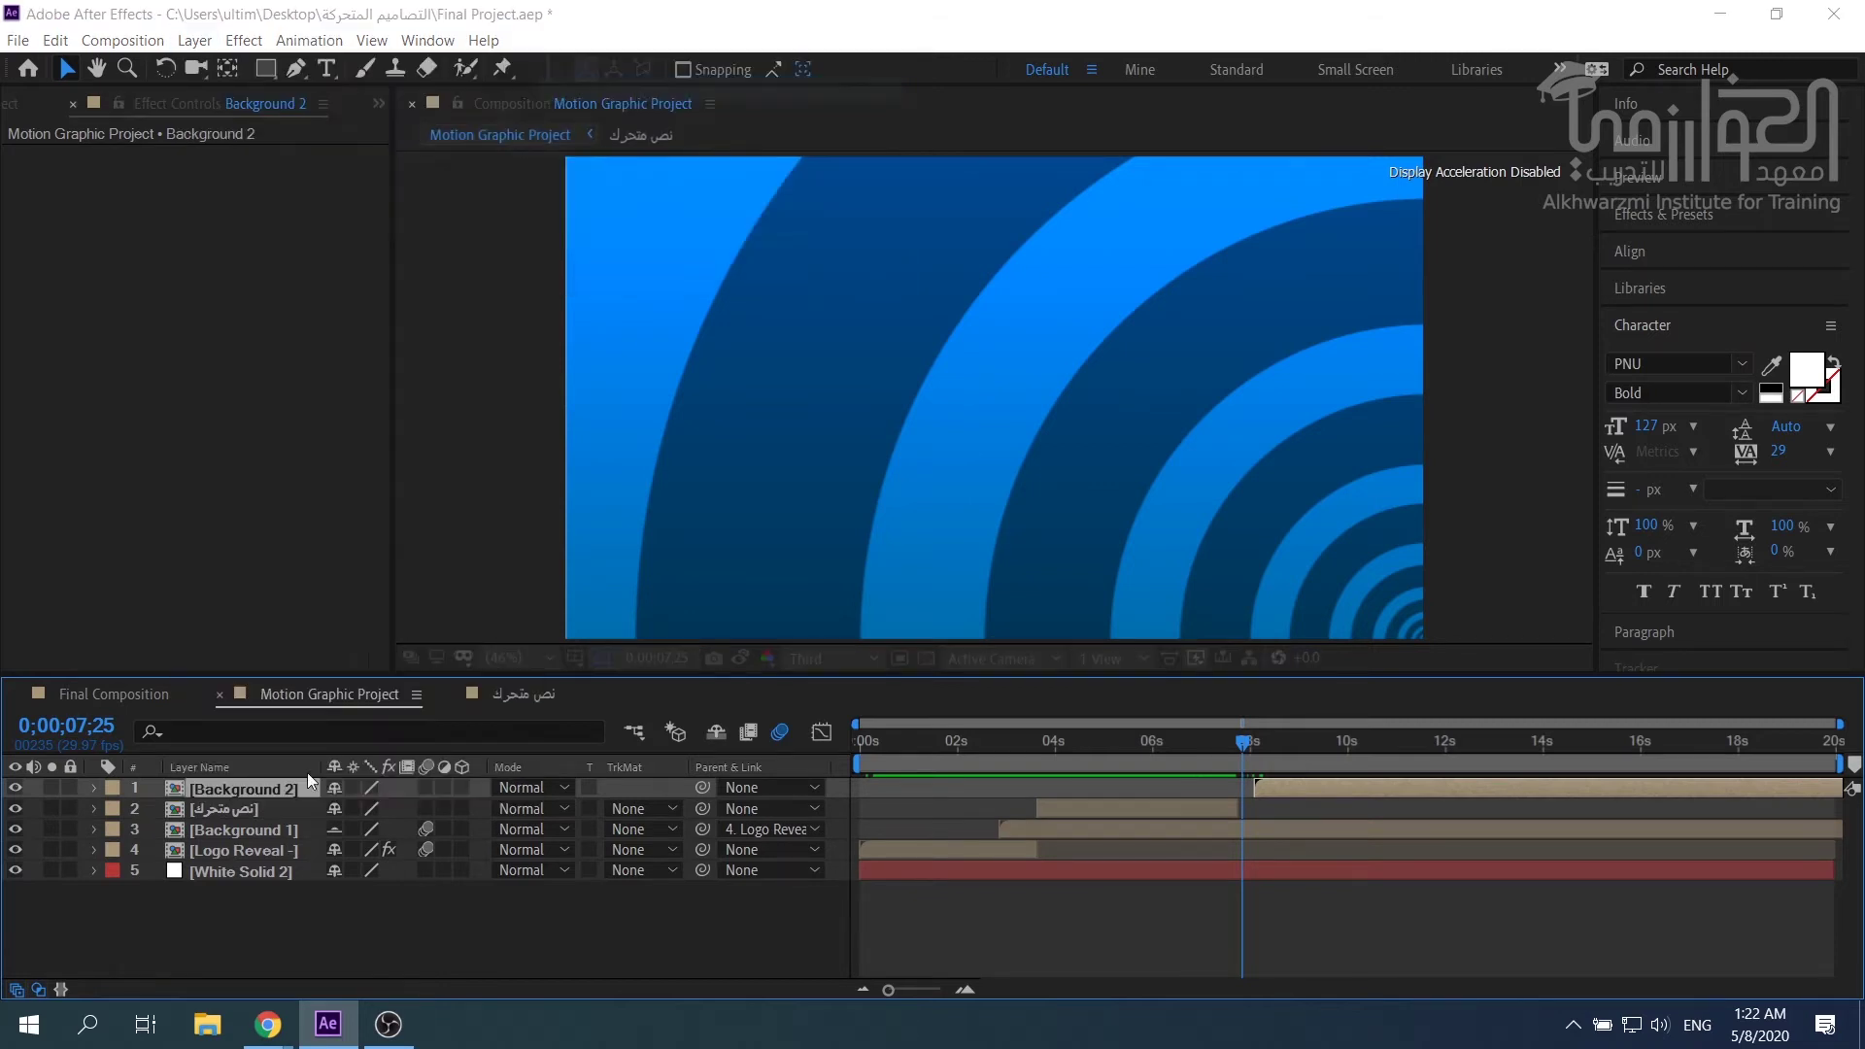
{"action": "left_click", "coordinate": [394, 500]}
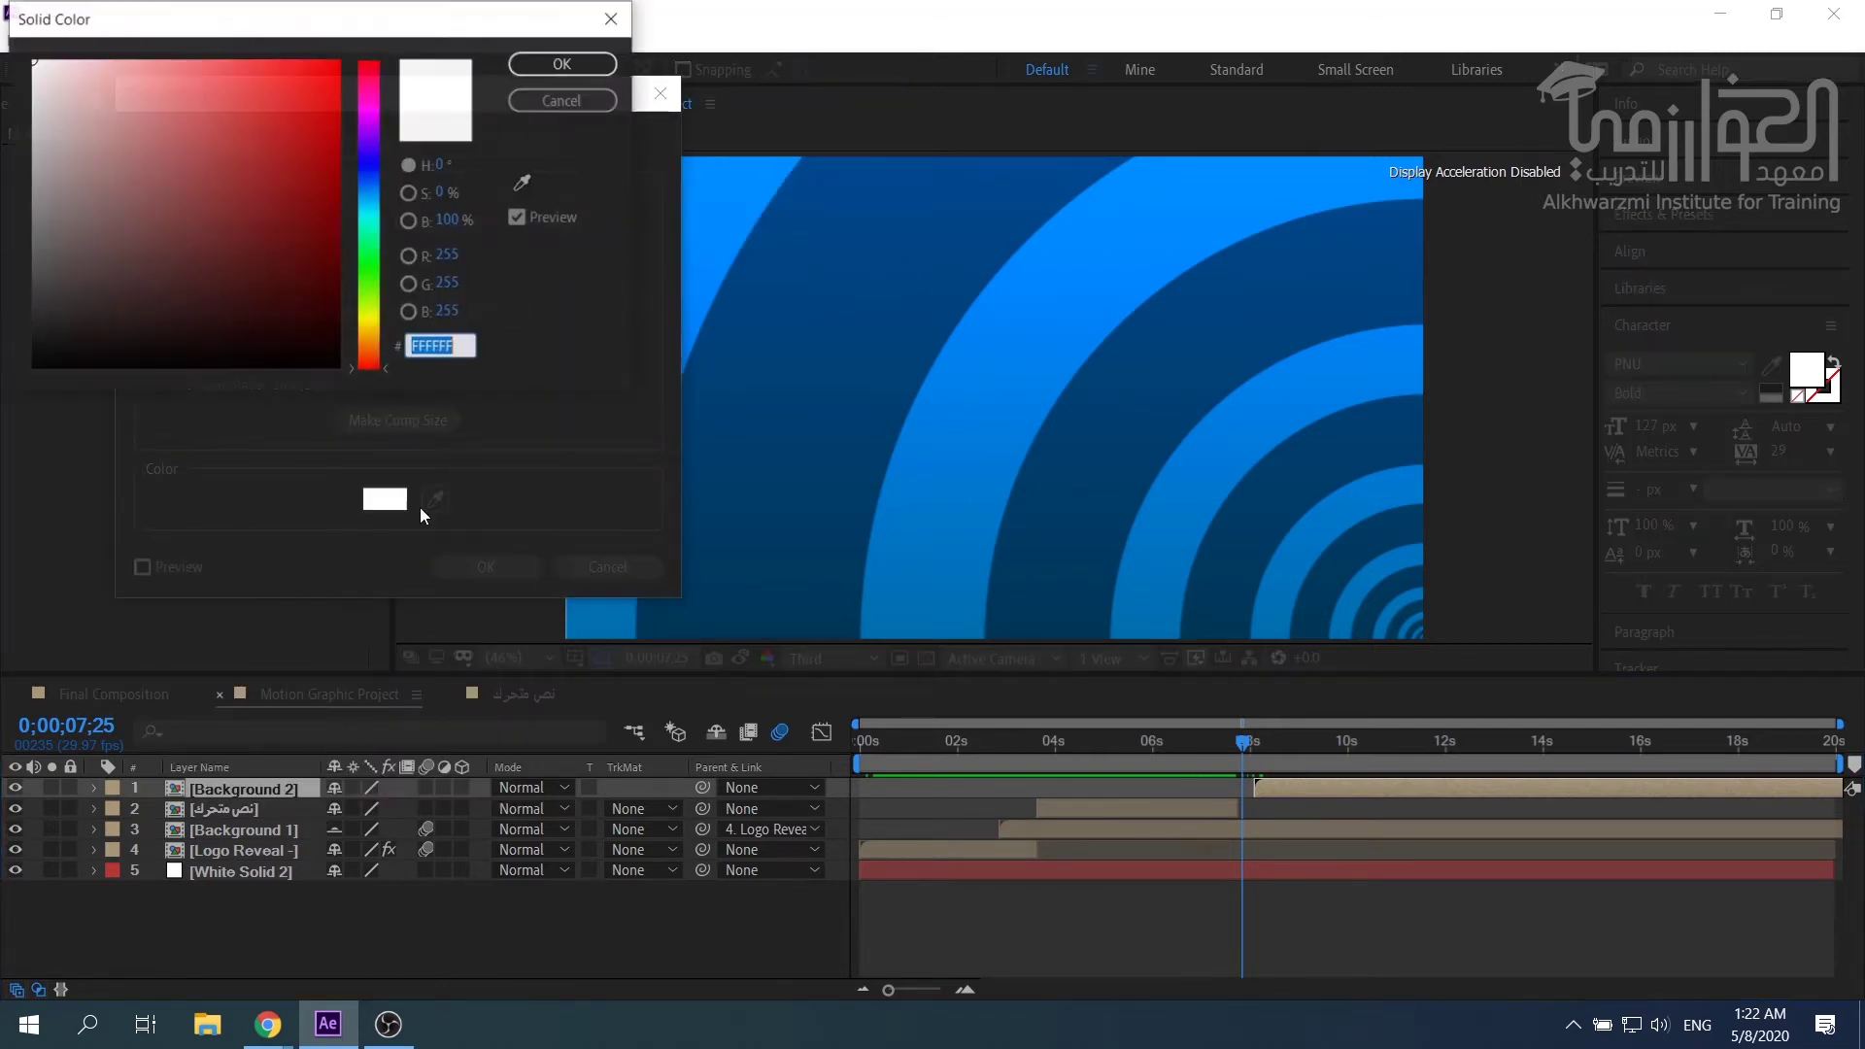
{"action": "mouse_move", "coordinate": [374, 171]}
{"action": "left_mouse_down"}
{"action": "mouse_move", "coordinate": [373, 137]}
{"action": "mouse_move", "coordinate": [375, 218]}
{"action": "mouse_move", "coordinate": [373, 107]}
{"action": "mouse_move", "coordinate": [375, 136]}
{"action": "mouse_move", "coordinate": [423, 87]}
{"action": "mouse_move", "coordinate": [297, 90]}
{"action": "left_mouse_up"}
{"action": "left_click", "coordinate": [562, 63]}
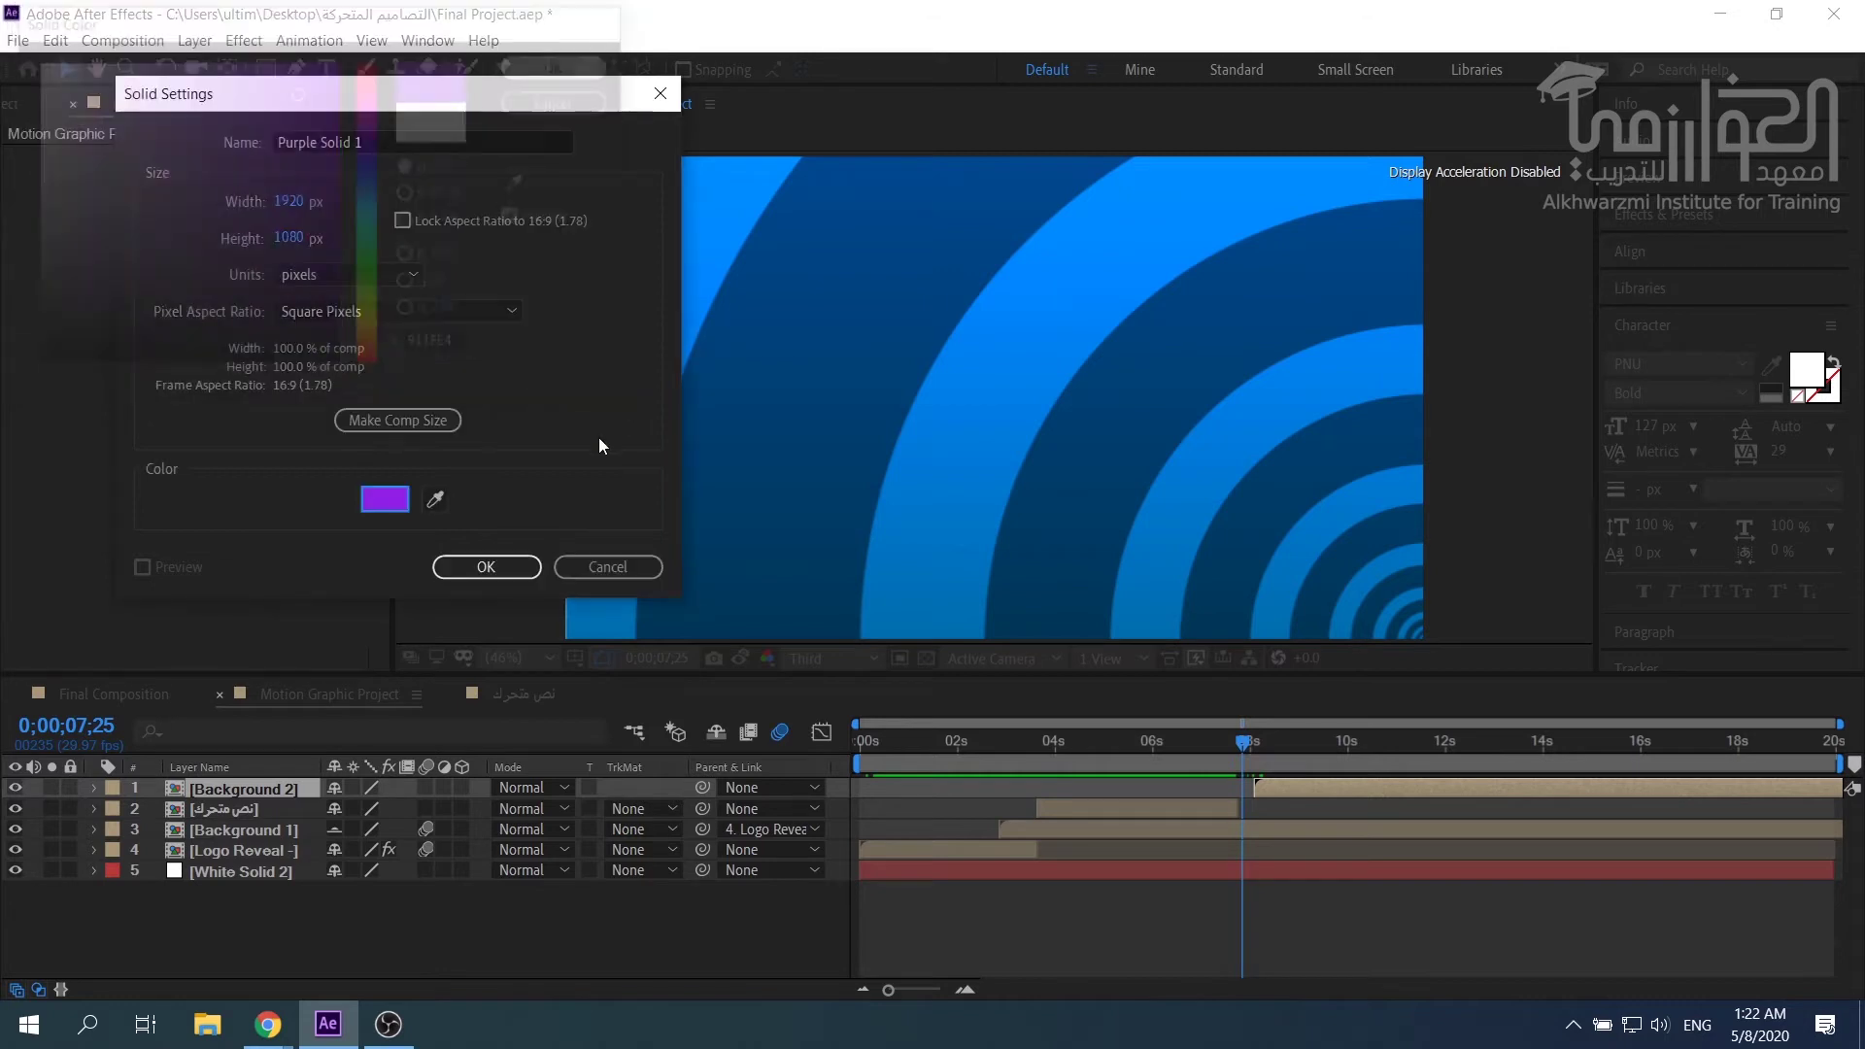
{"action": "left_click", "coordinate": [464, 564]}
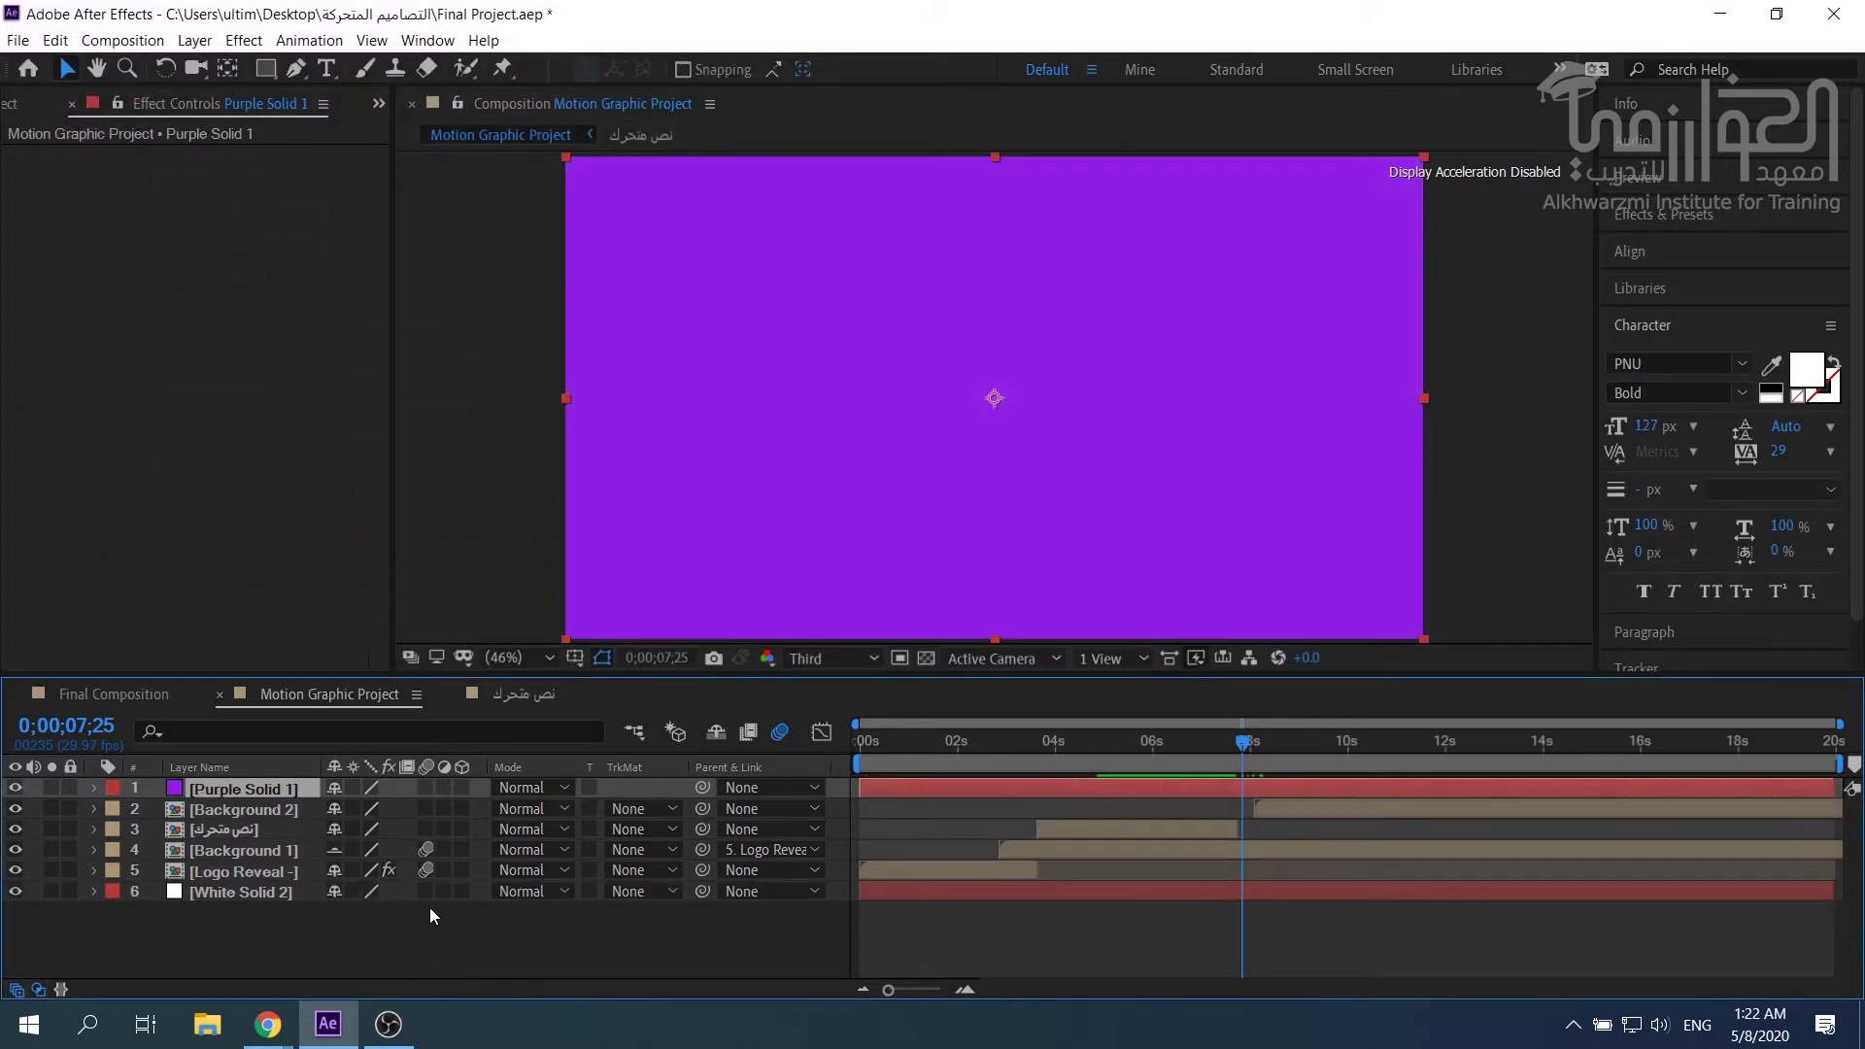
Trim the start of the purple solid to 0;00;07;21, where the text layer ends.
{"action": "left_click_drag", "start_coordinate": [1241, 746], "coordinate": [1234, 742]}
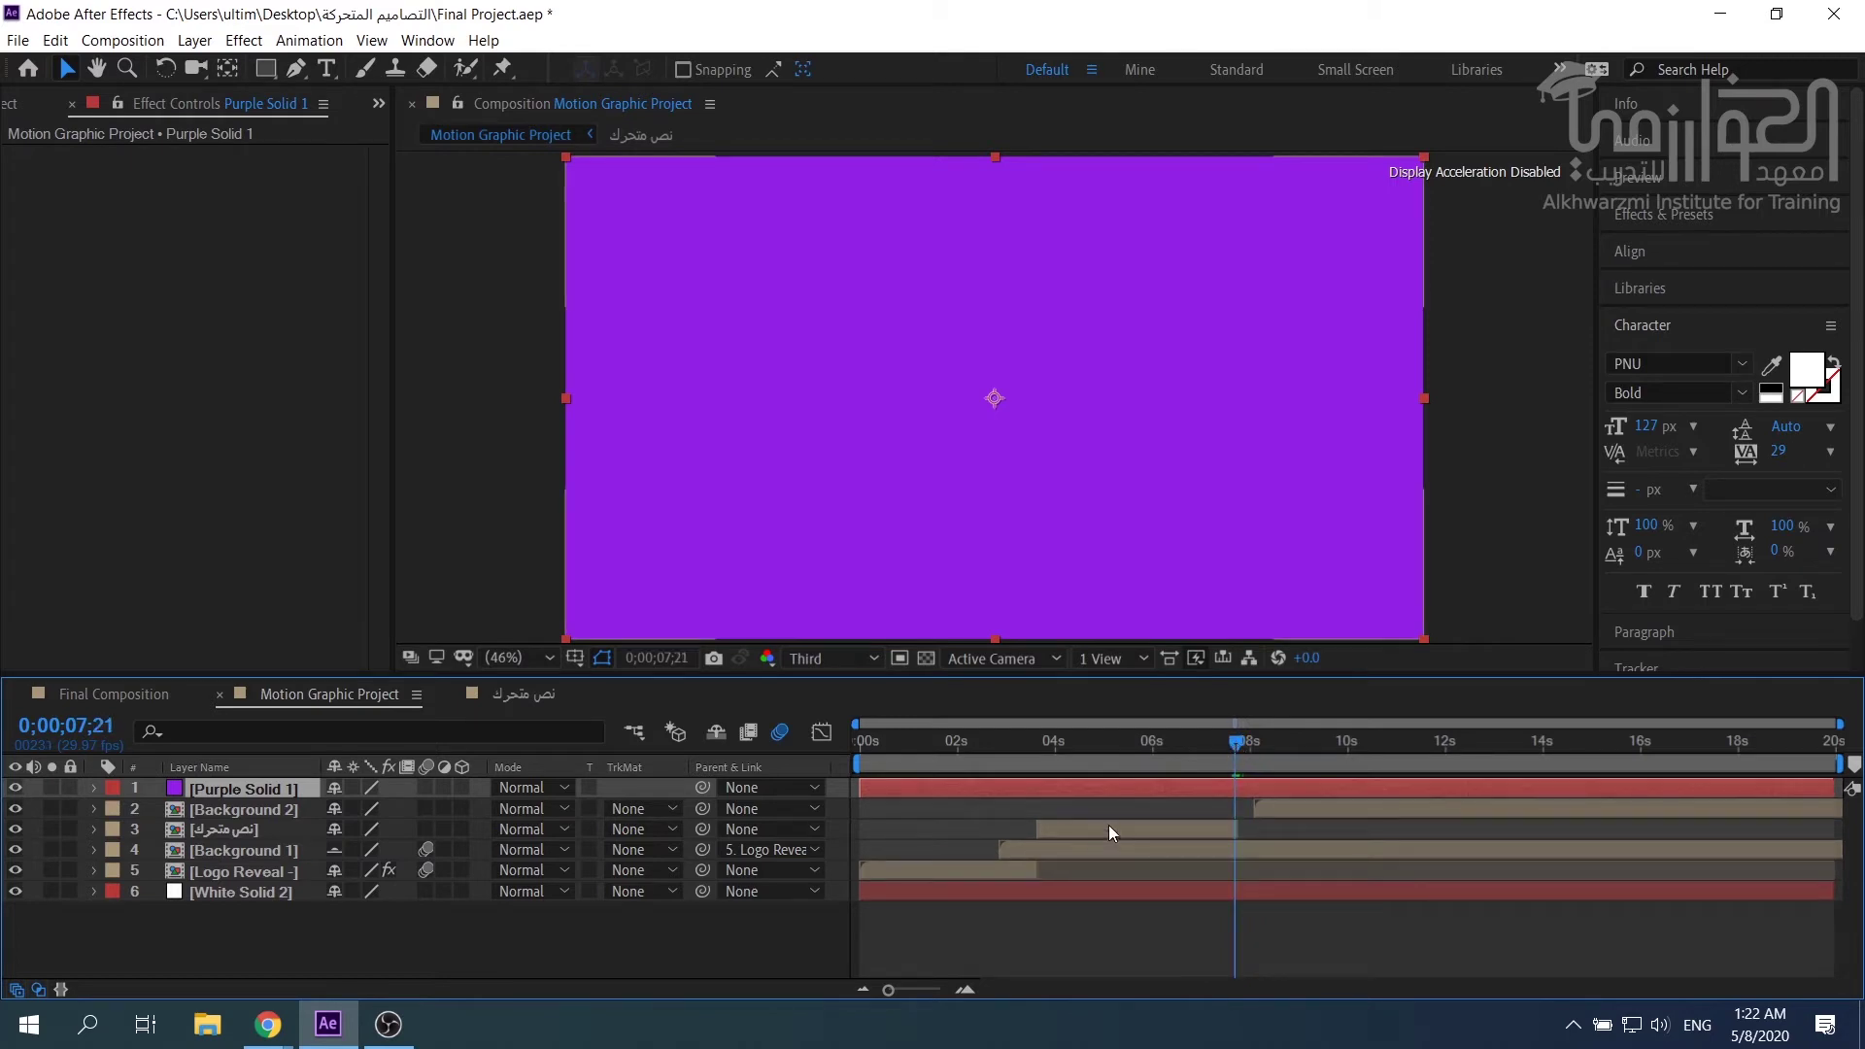
{"action": "key", "text": "alt+bracketleft"}
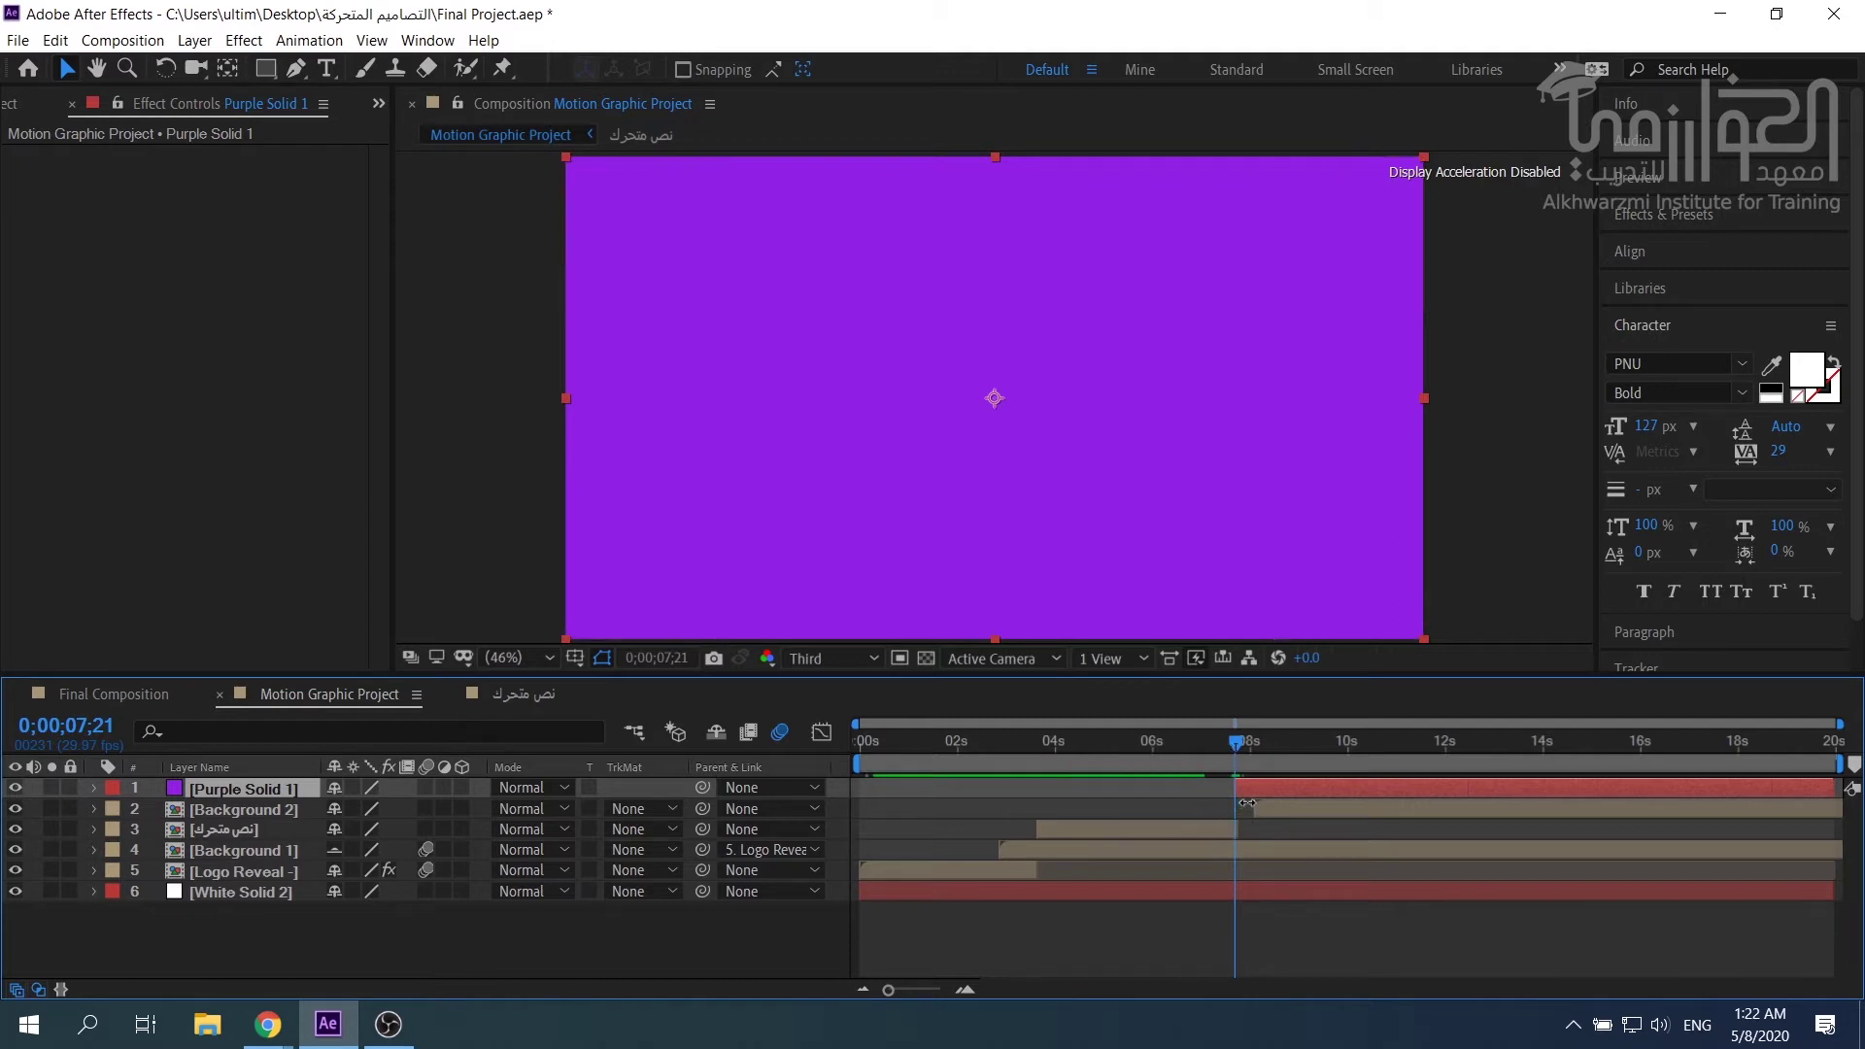
{"action": "key", "text": "ctrl+z"}
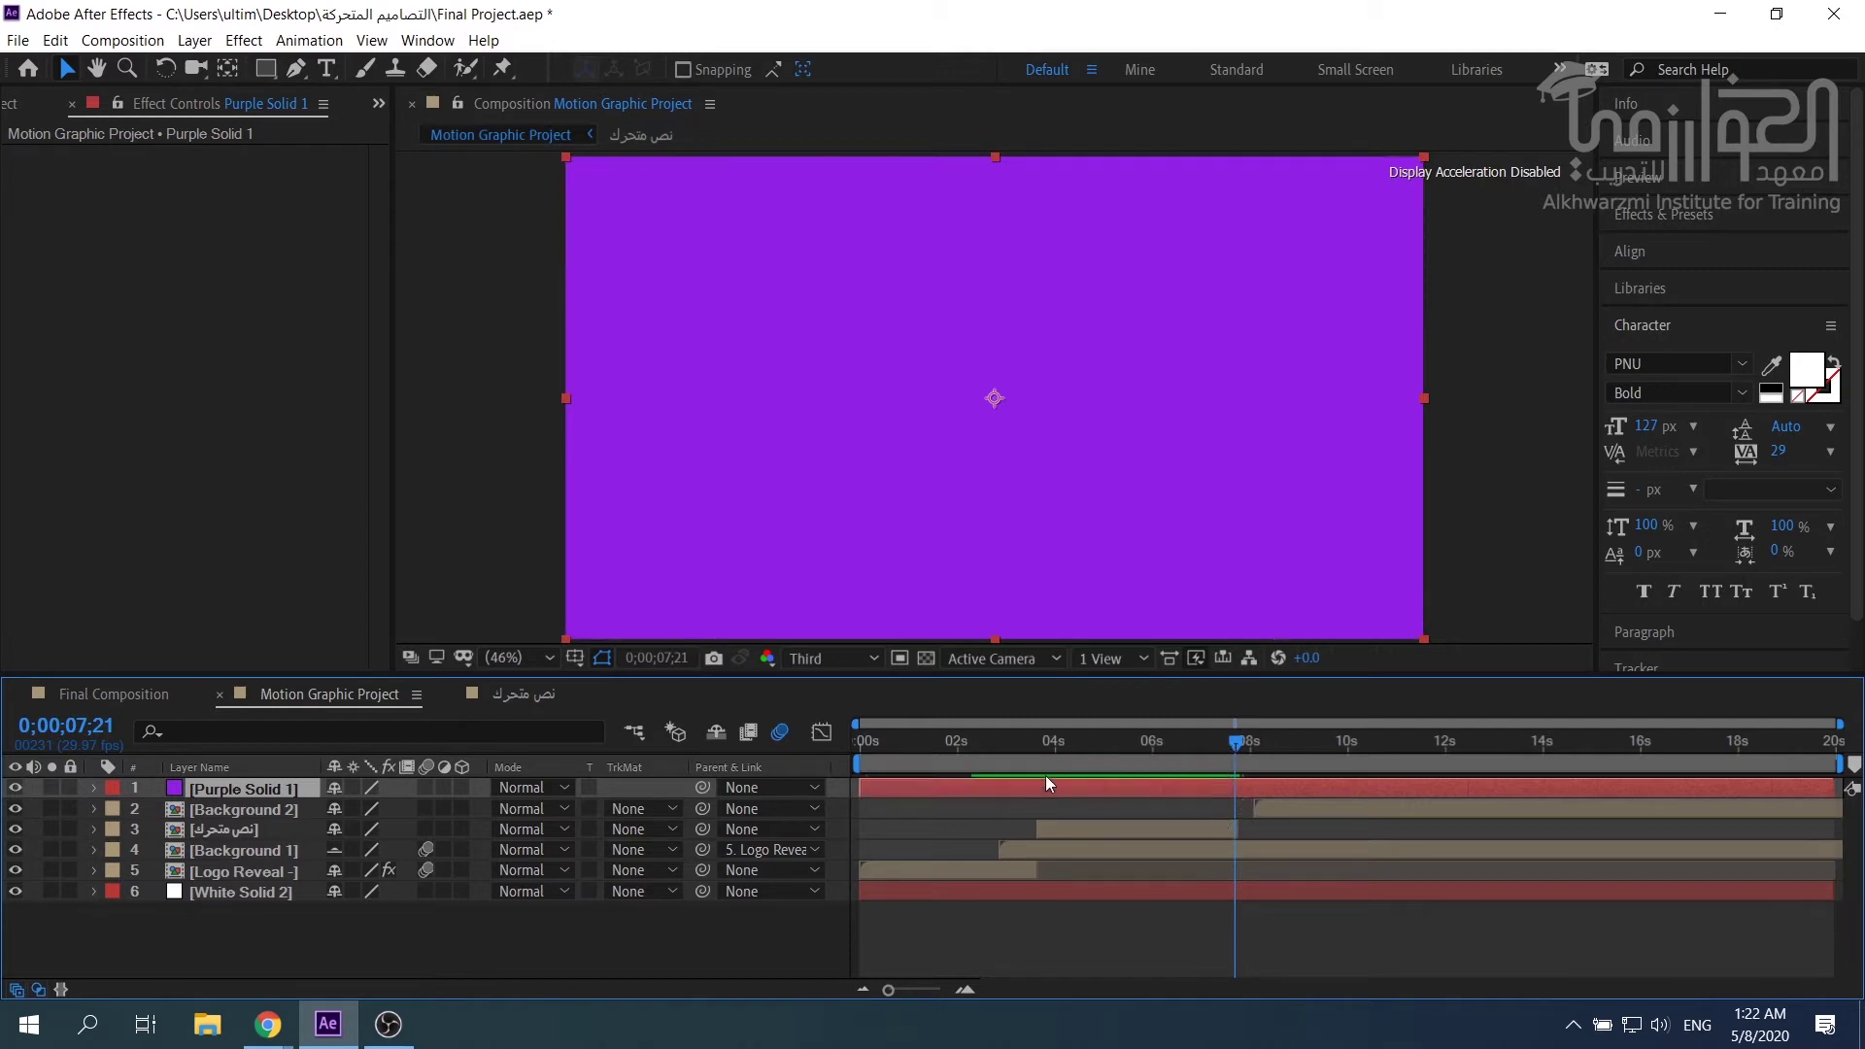
{"action": "left_click_drag", "start_coordinate": [1095, 780], "coordinate": [1220, 784]}
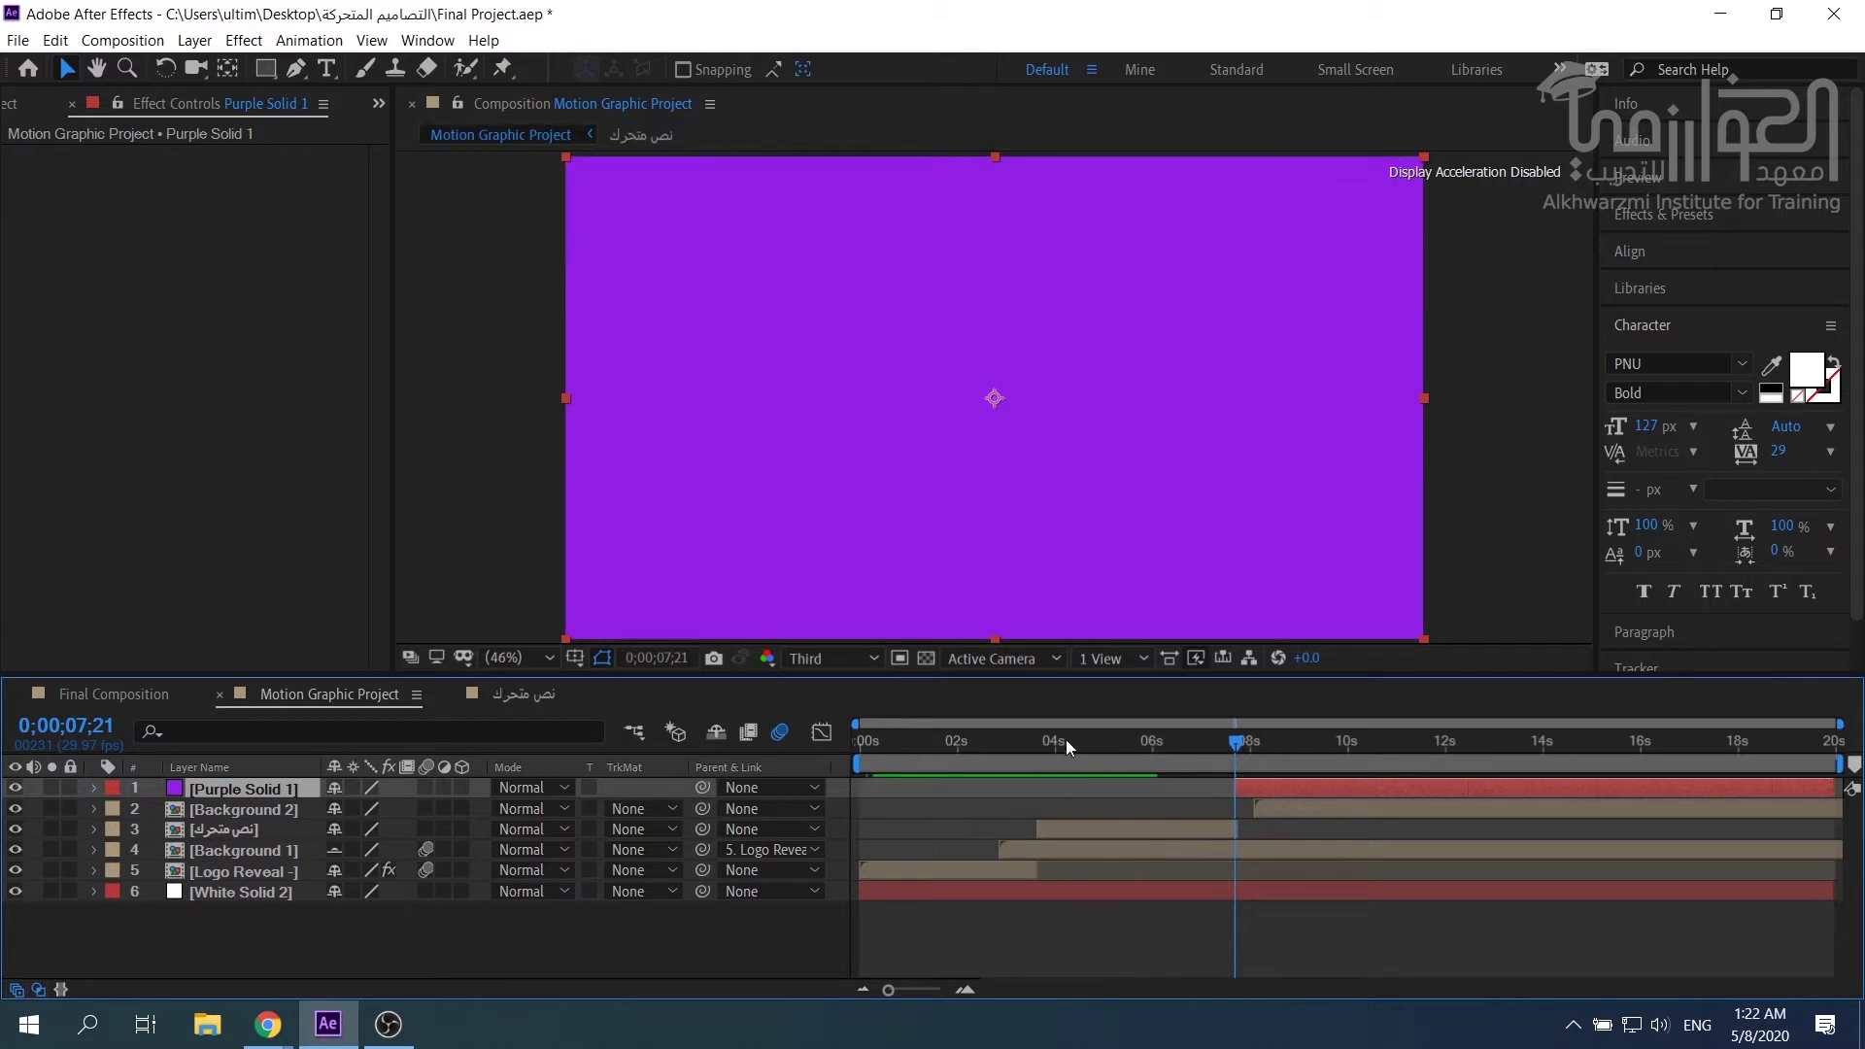
{"action": "left_click", "coordinate": [236, 807]}
{"action": "left_click", "coordinate": [248, 792]}
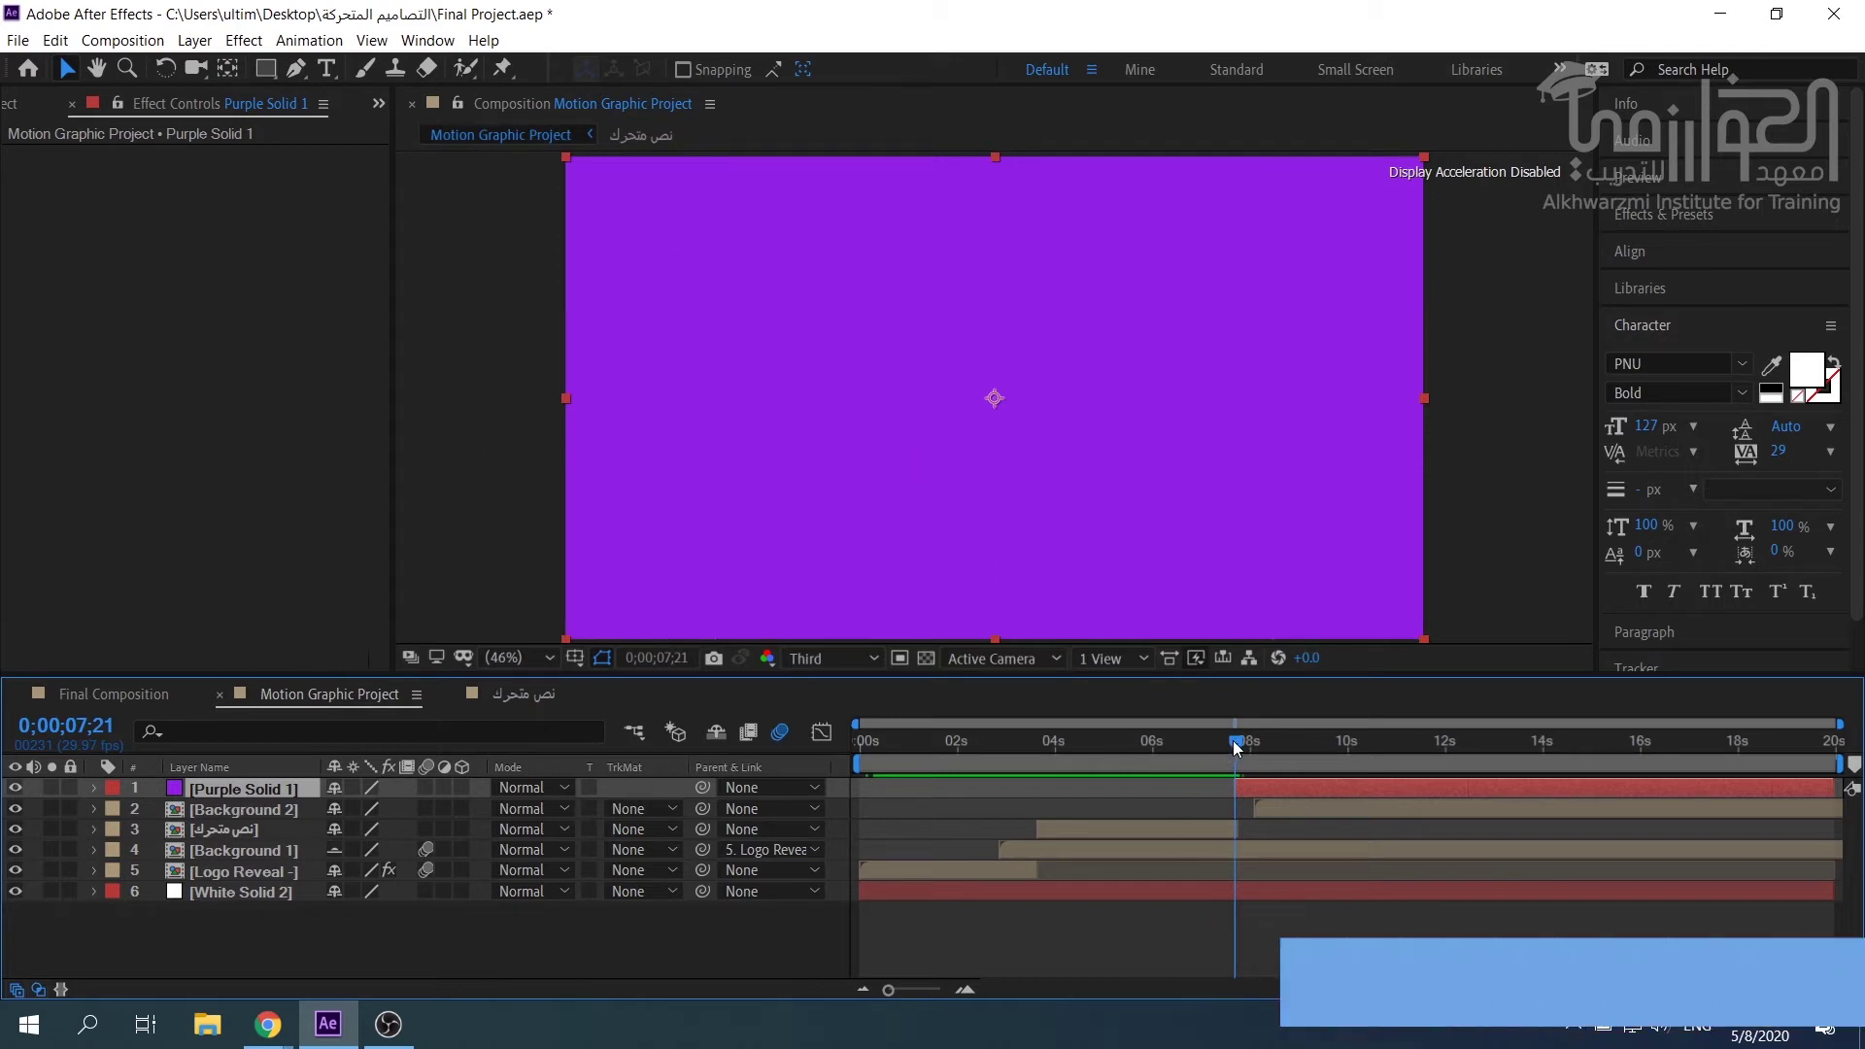
Draw a small circular mask on the purple solid near the frame's centre with the Ellipse tool, and collapse the layer's properties.
{"action": "mouse_move", "coordinate": [1226, 743]}
{"action": "left_mouse_down"}
{"action": "mouse_move", "coordinate": [1202, 742]}
{"action": "mouse_move", "coordinate": [1236, 742]}
{"action": "left_mouse_up"}
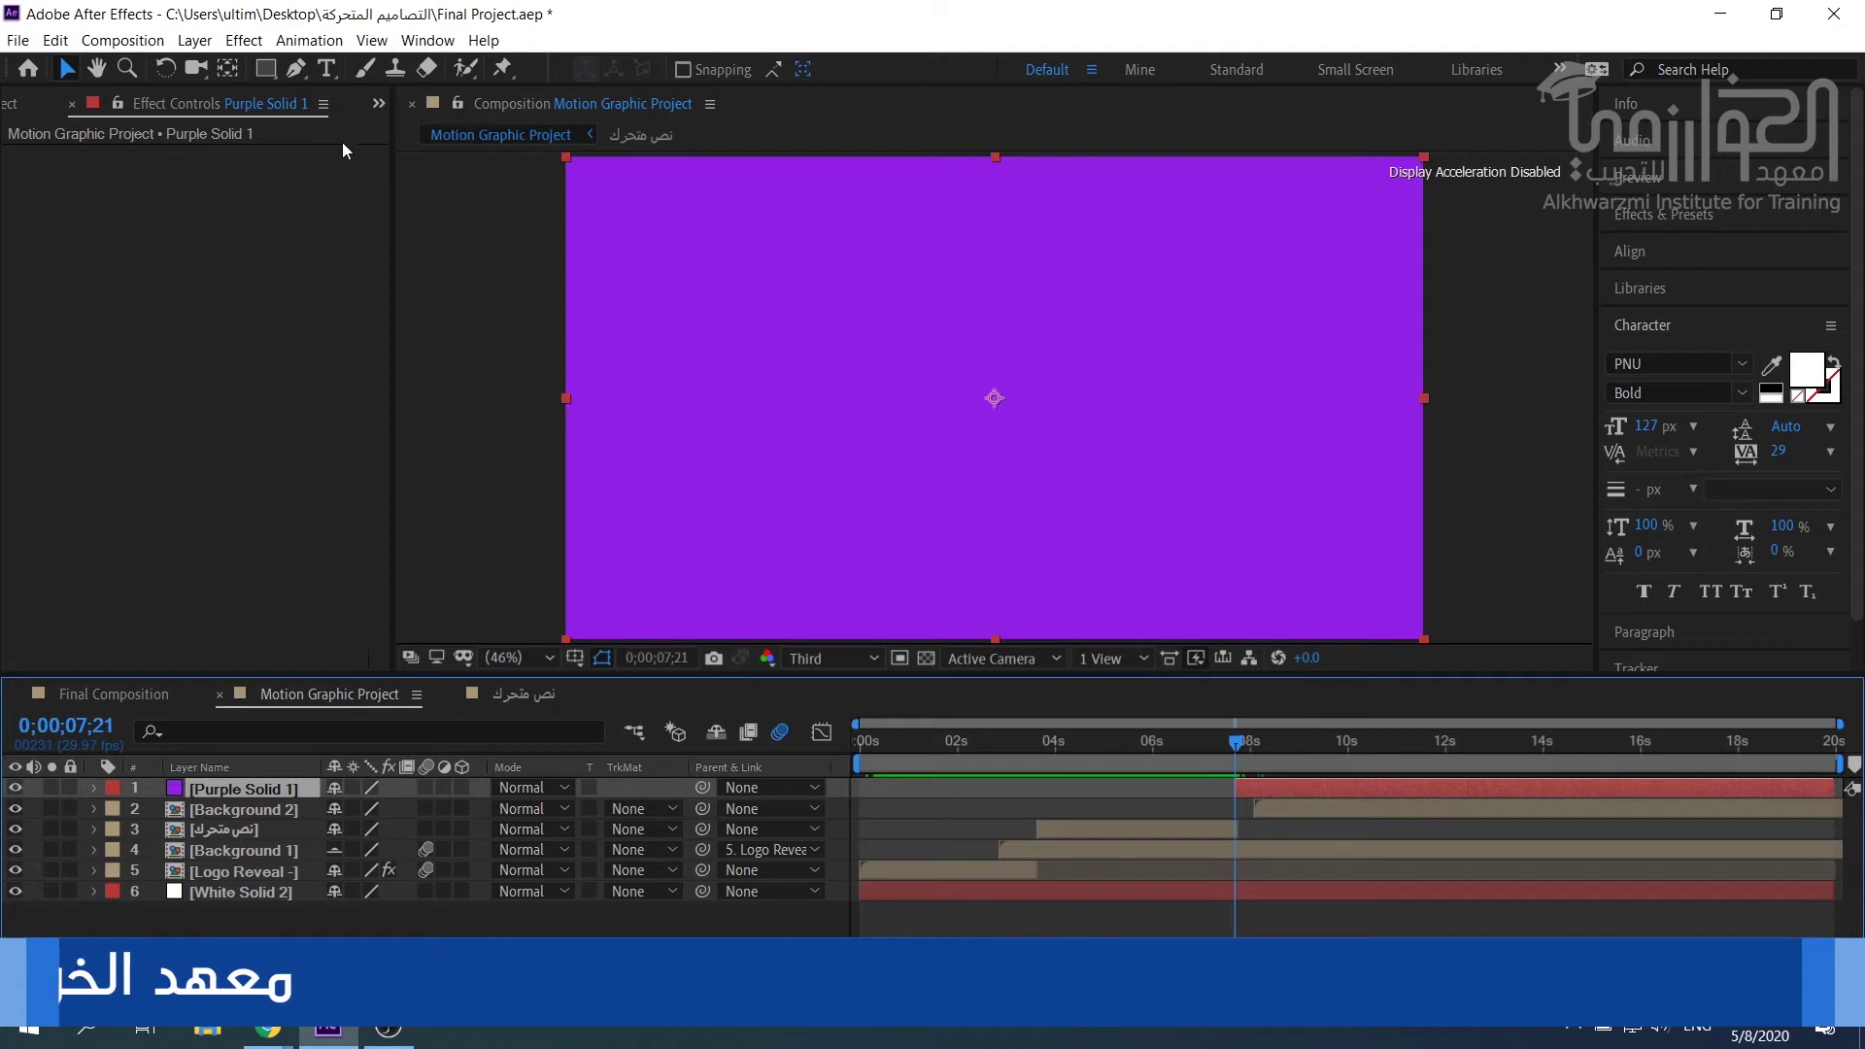
{"action": "left_click", "coordinate": [264, 69]}
{"action": "left_click_drag", "start_coordinate": [264, 69], "coordinate": [311, 116]}
{"action": "left_click_drag", "start_coordinate": [916, 340], "coordinate": [1071, 437]}
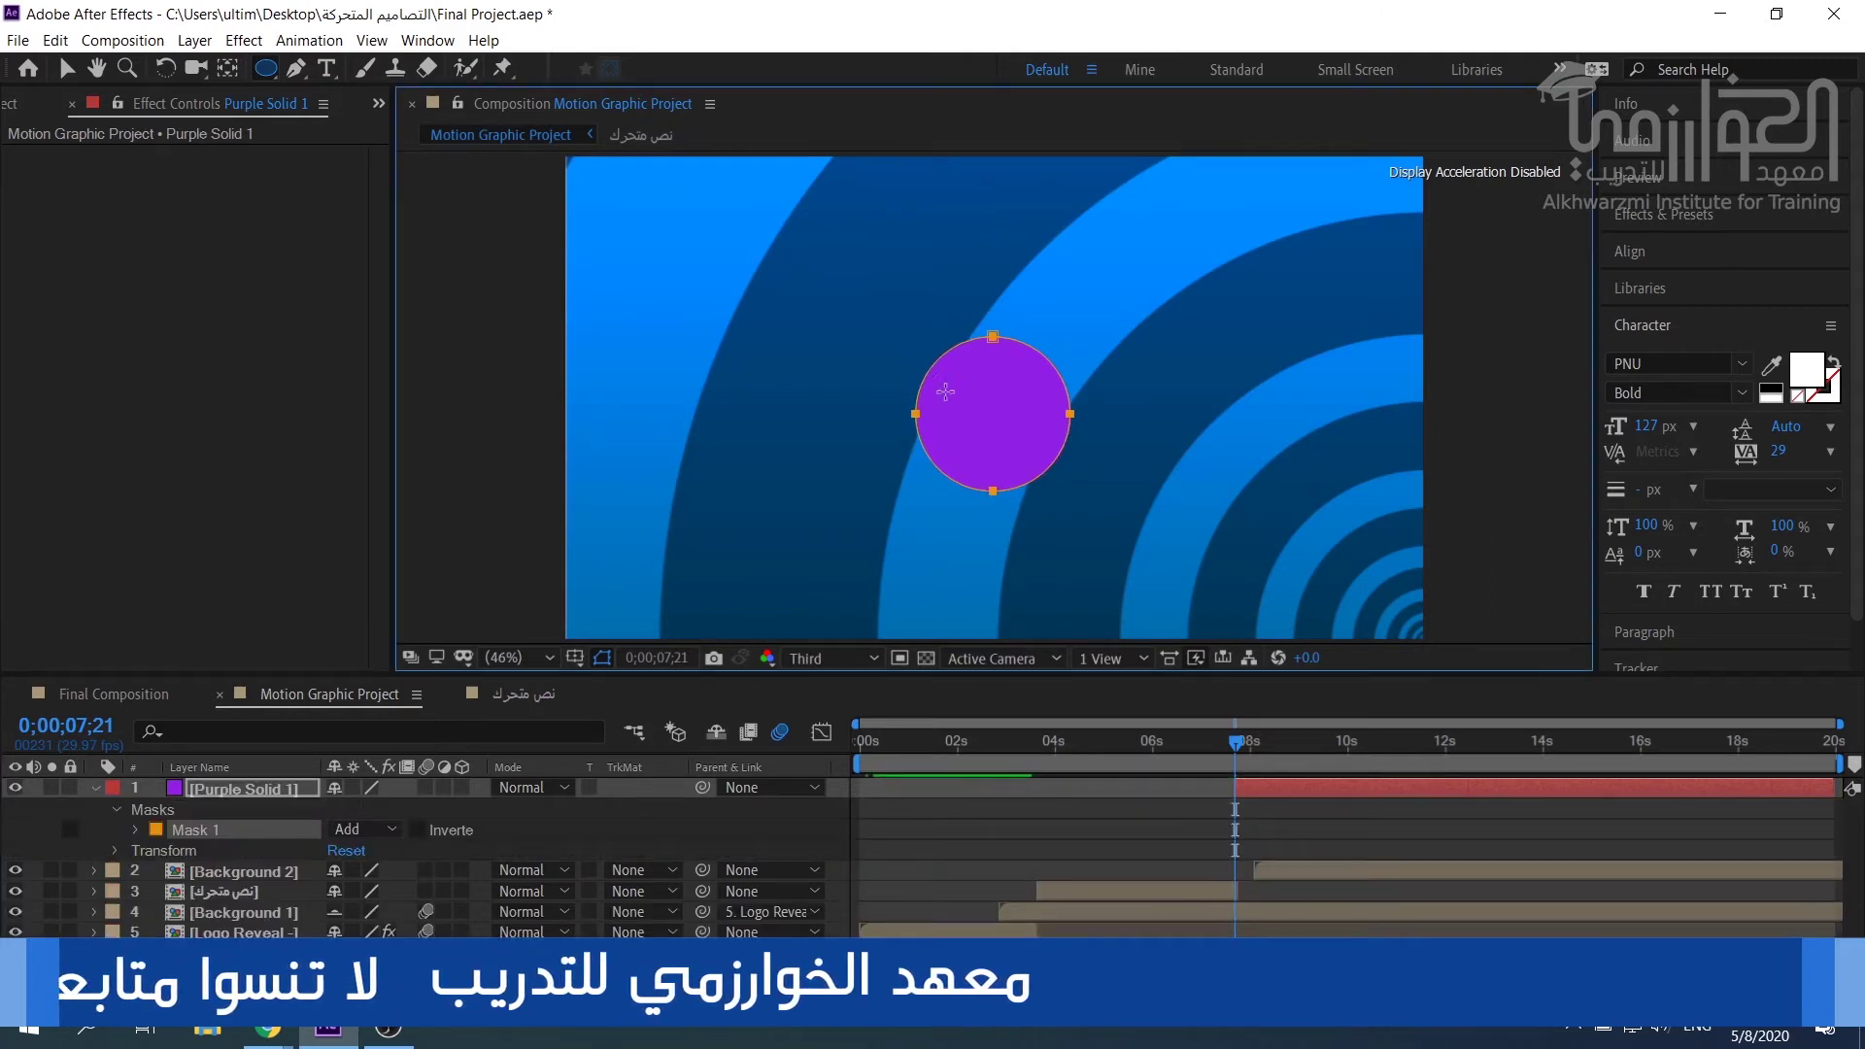
{"action": "key", "text": "v"}
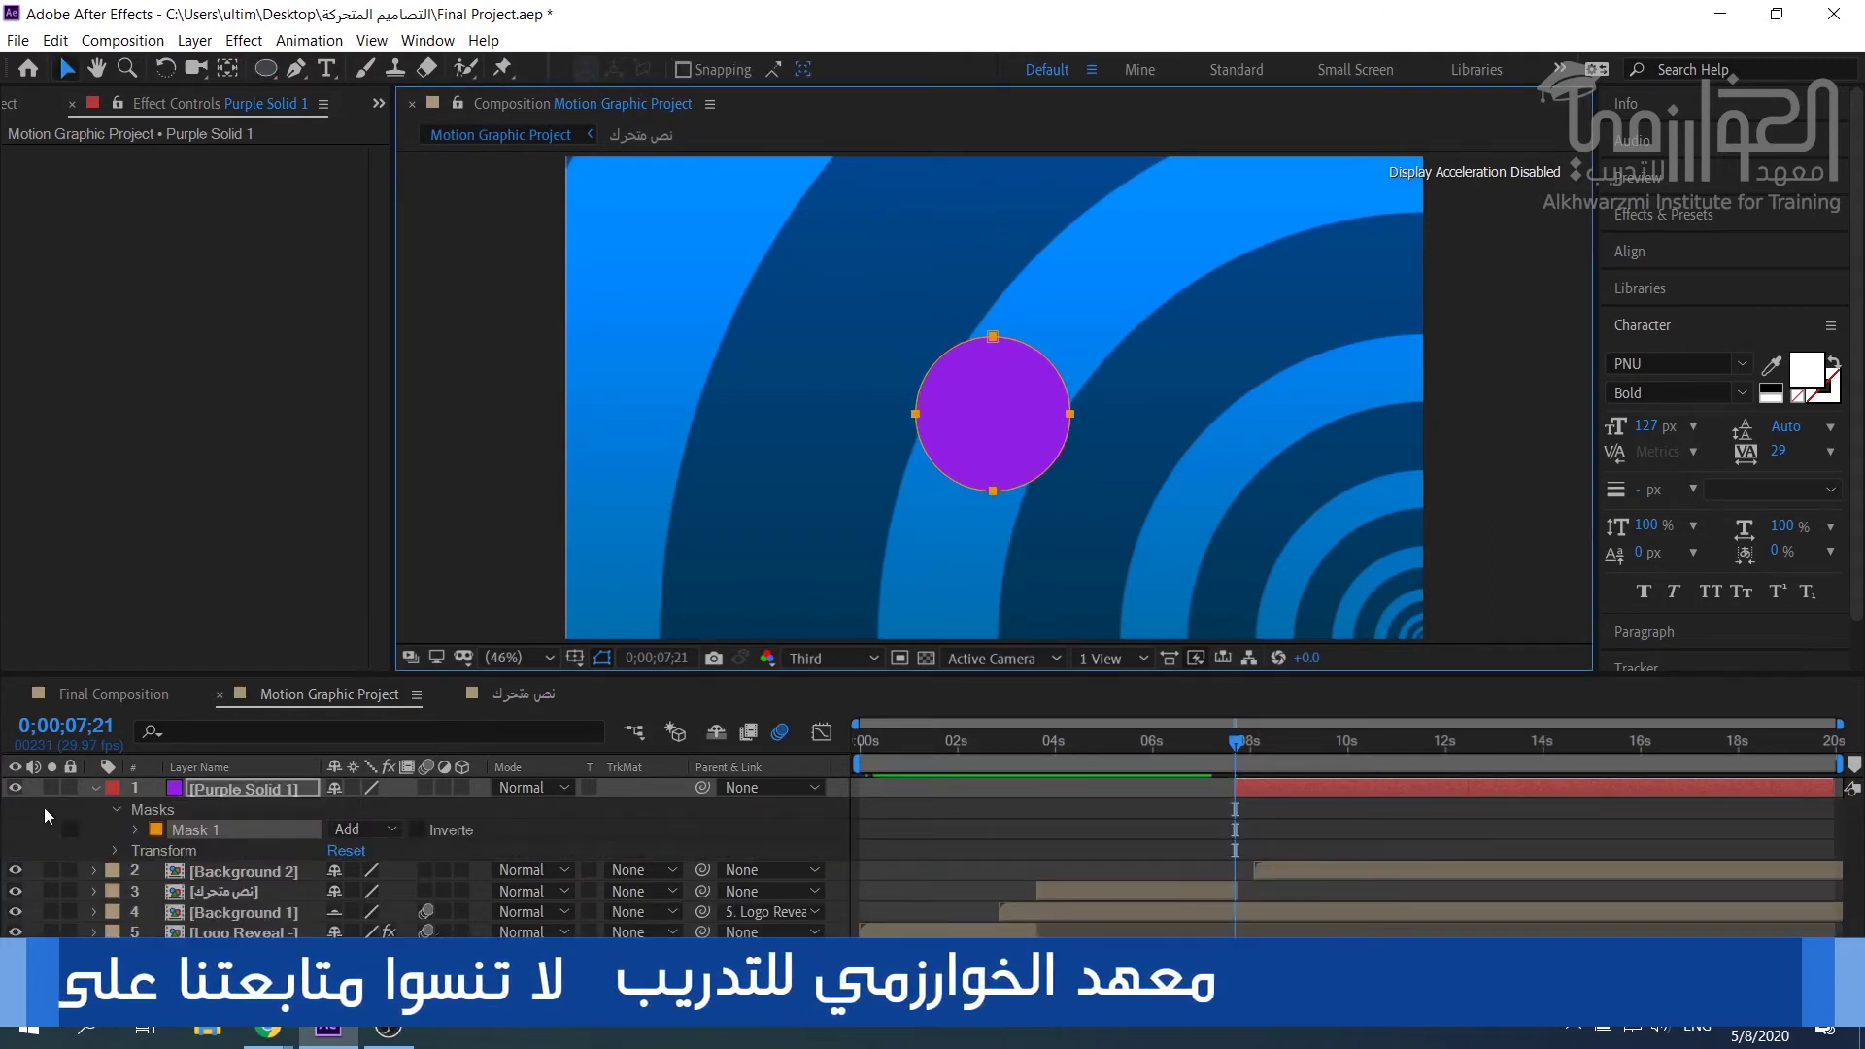
{"action": "left_click", "coordinate": [95, 788]}
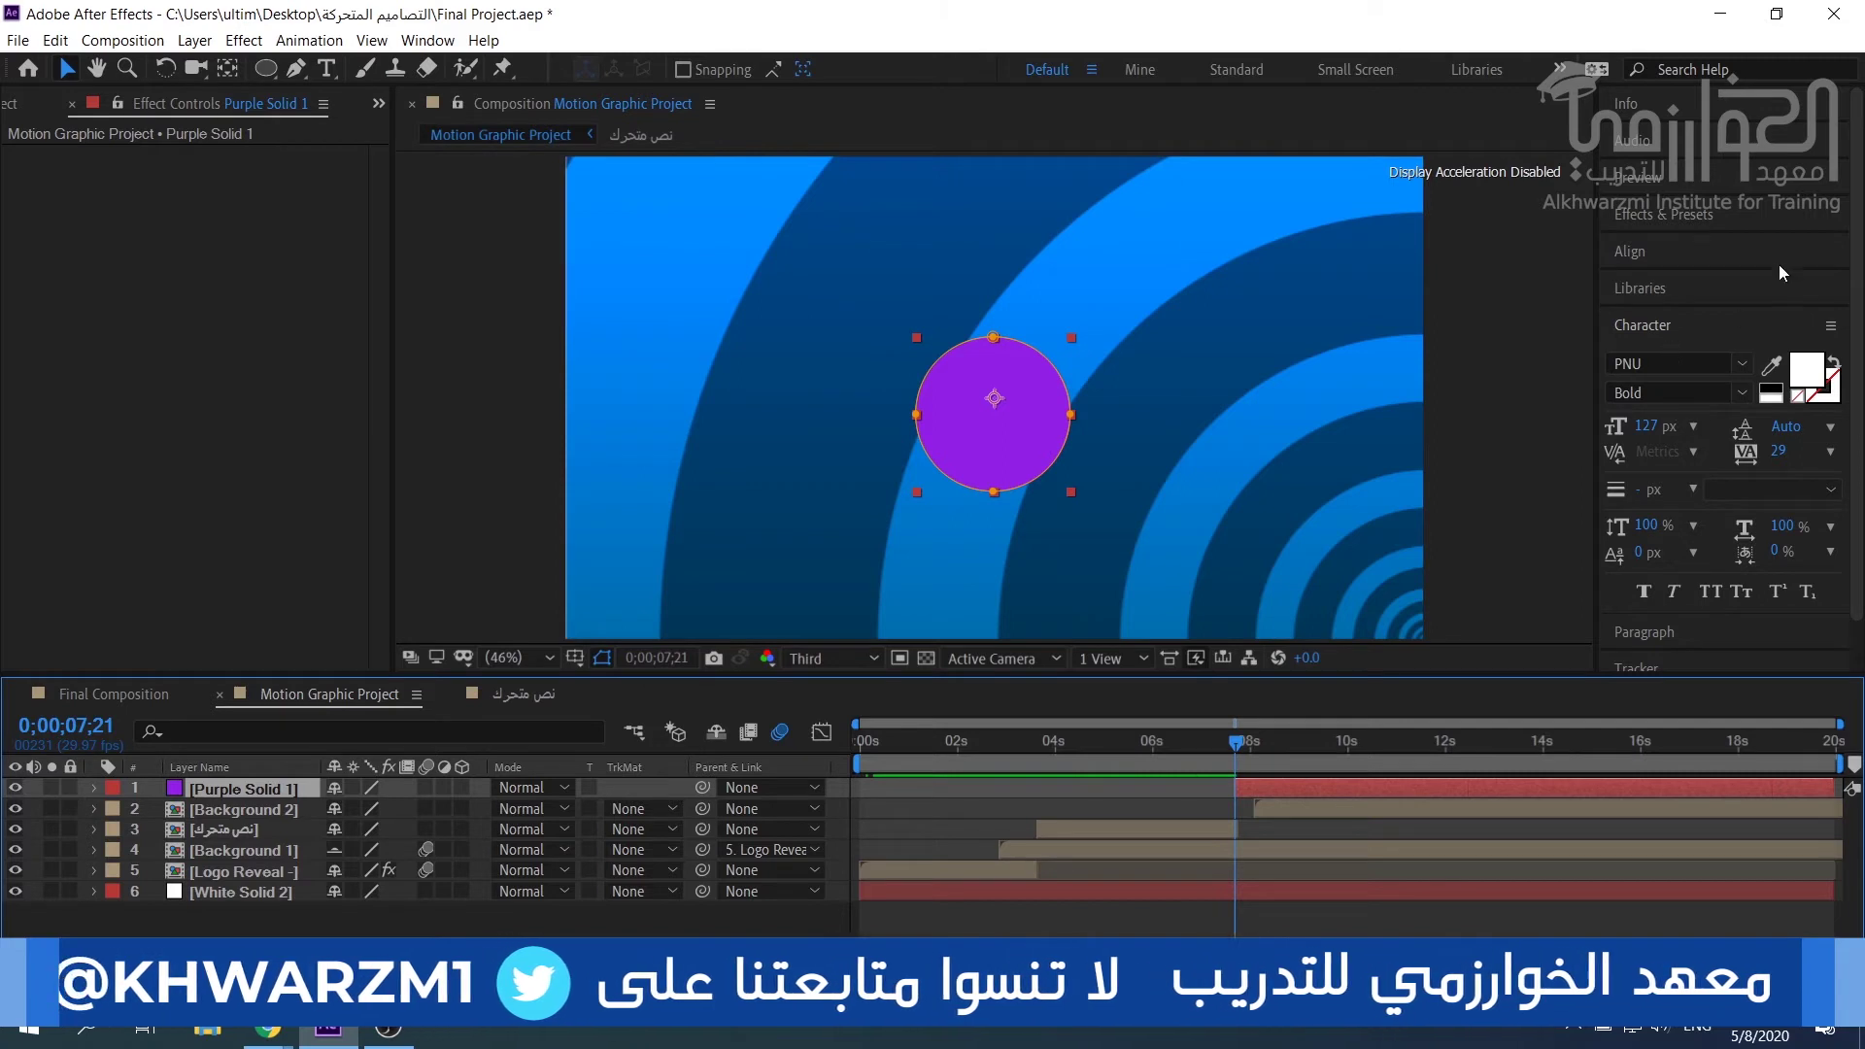
Centre the purple solid's circle horizontally and vertically in the composition, and centre the anchor point in the layer content.
{"action": "left_click", "coordinate": [1709, 245]}
{"action": "left_click", "coordinate": [1665, 314]}
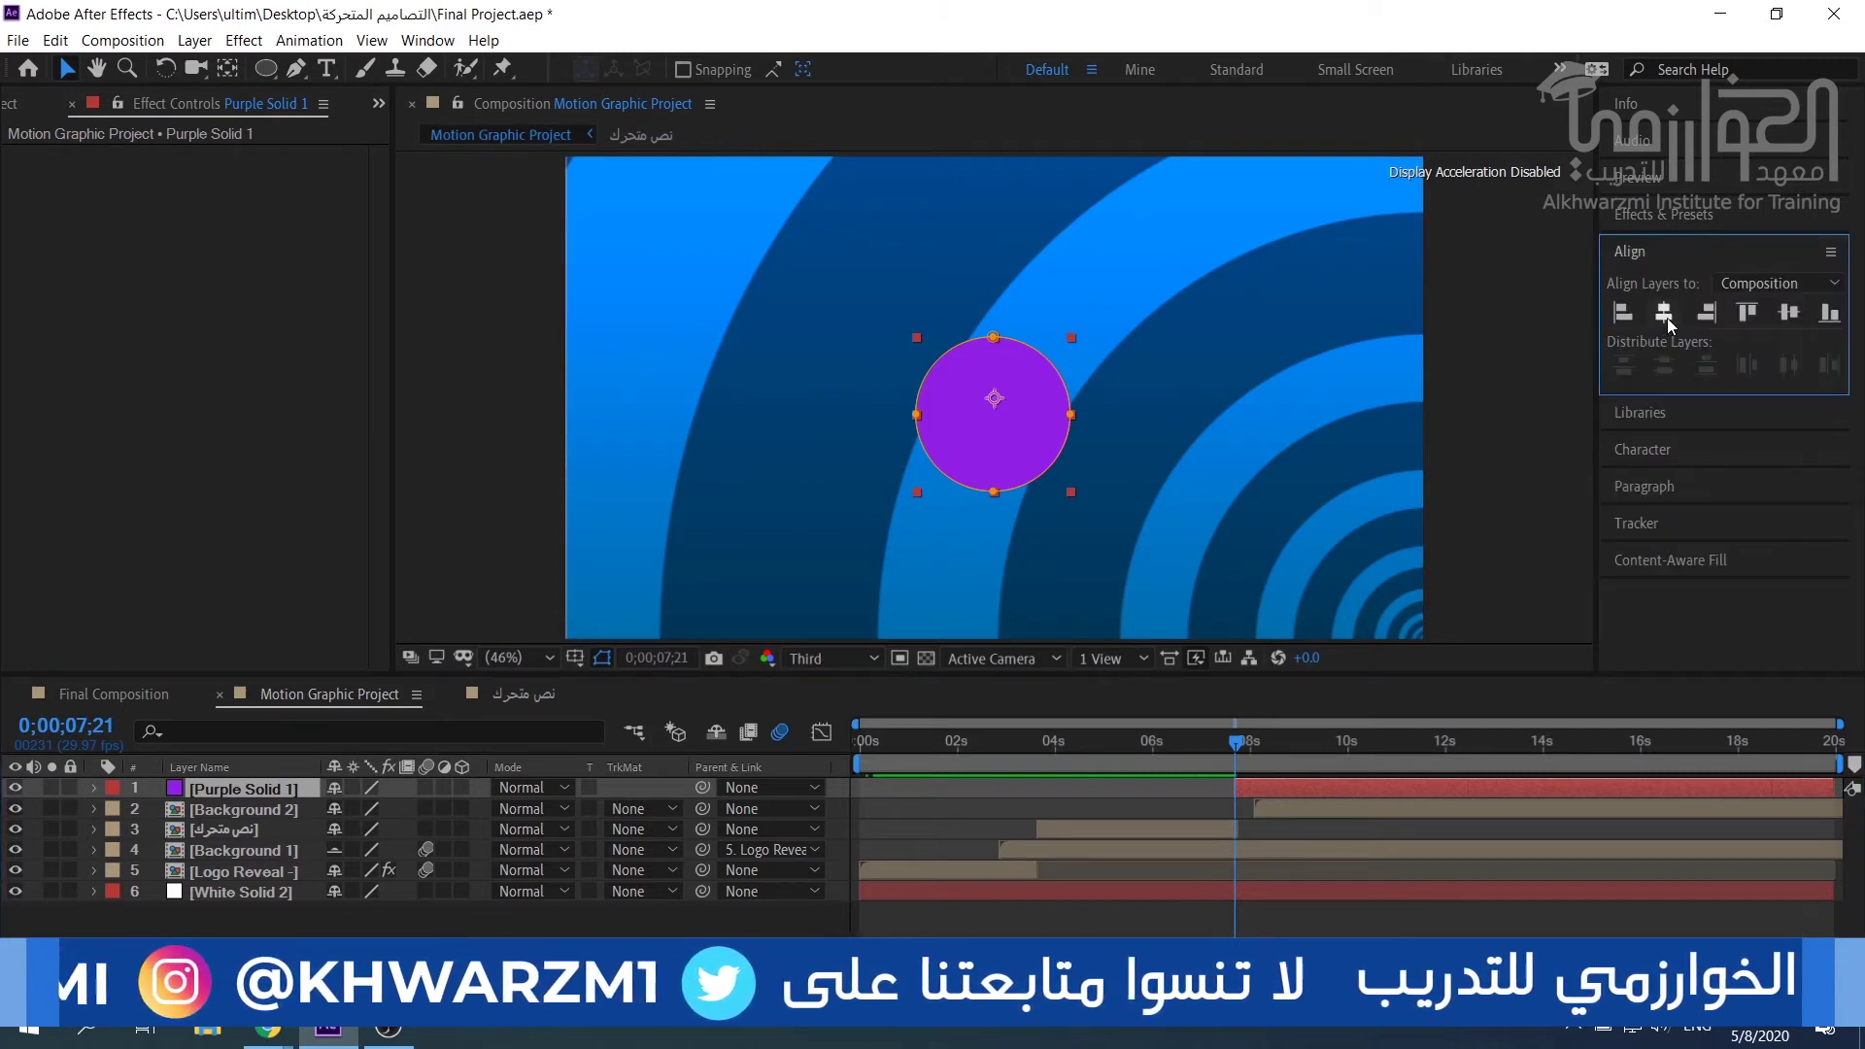
{"action": "left_click", "coordinate": [1788, 313]}
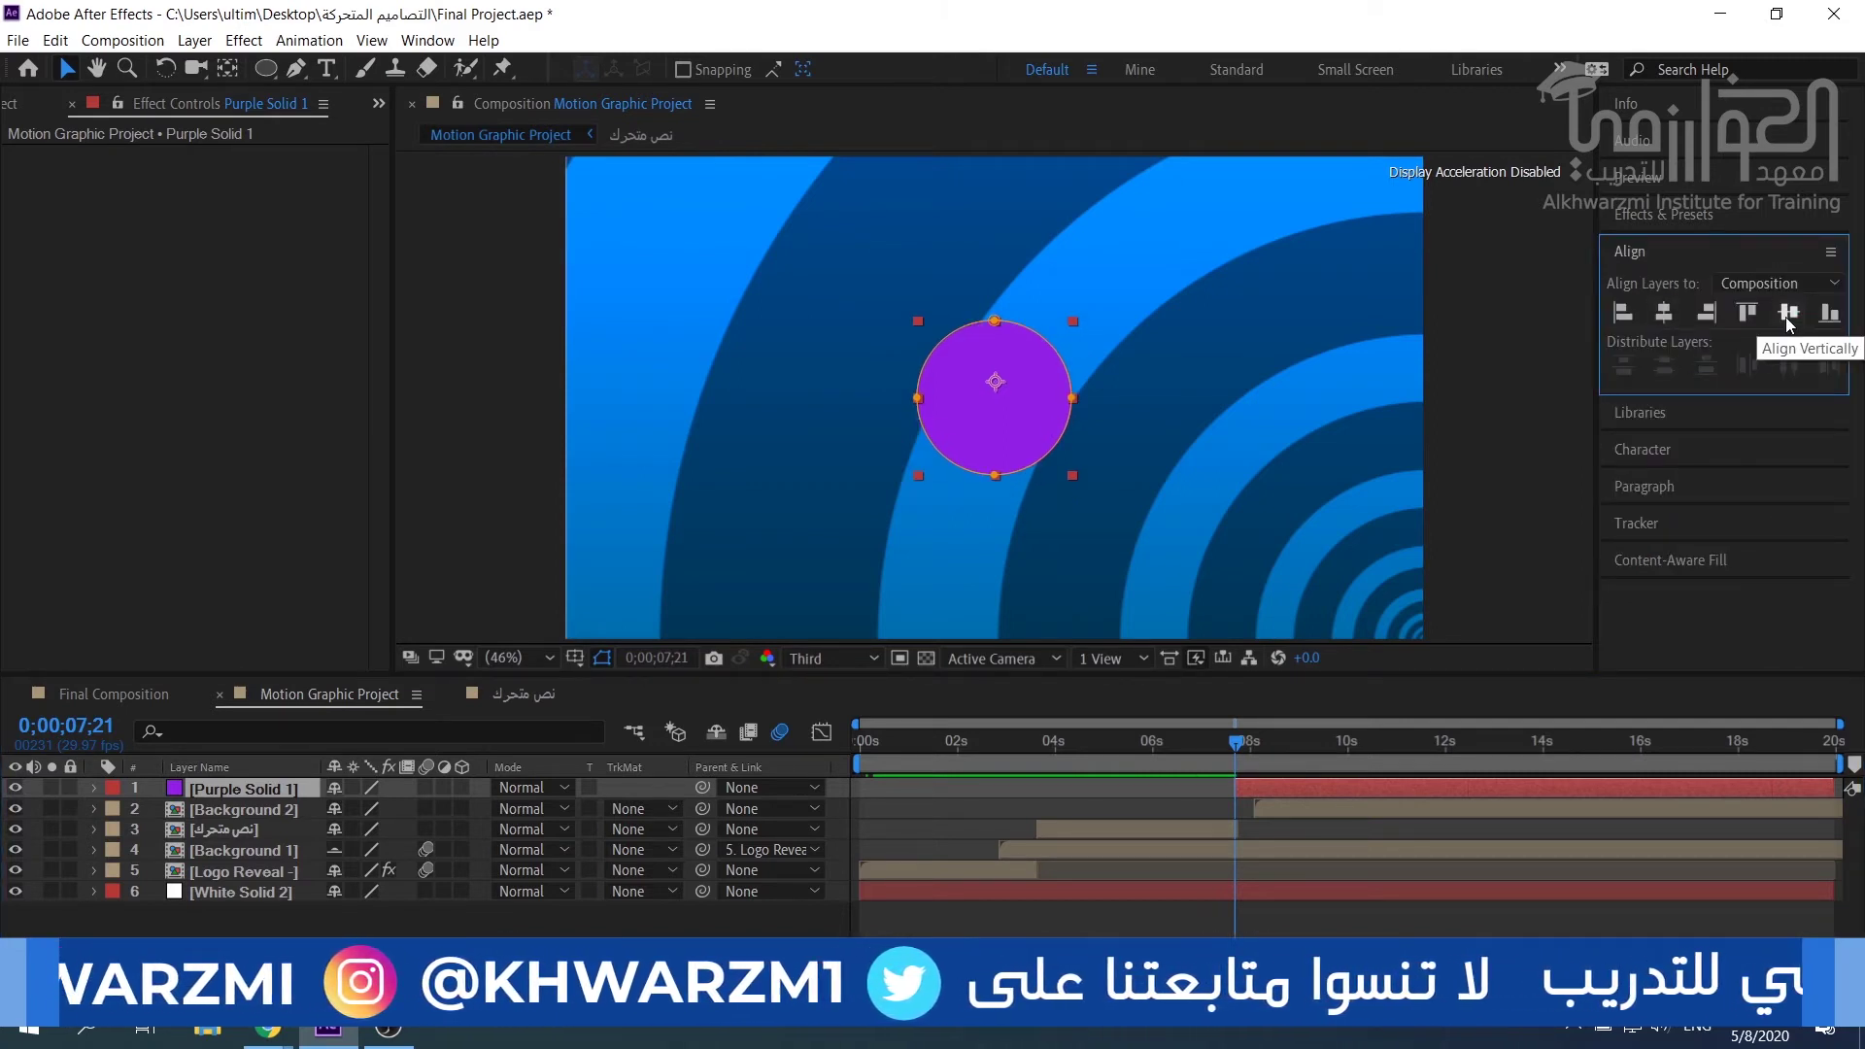
{"action": "left_click", "coordinate": [195, 40]}
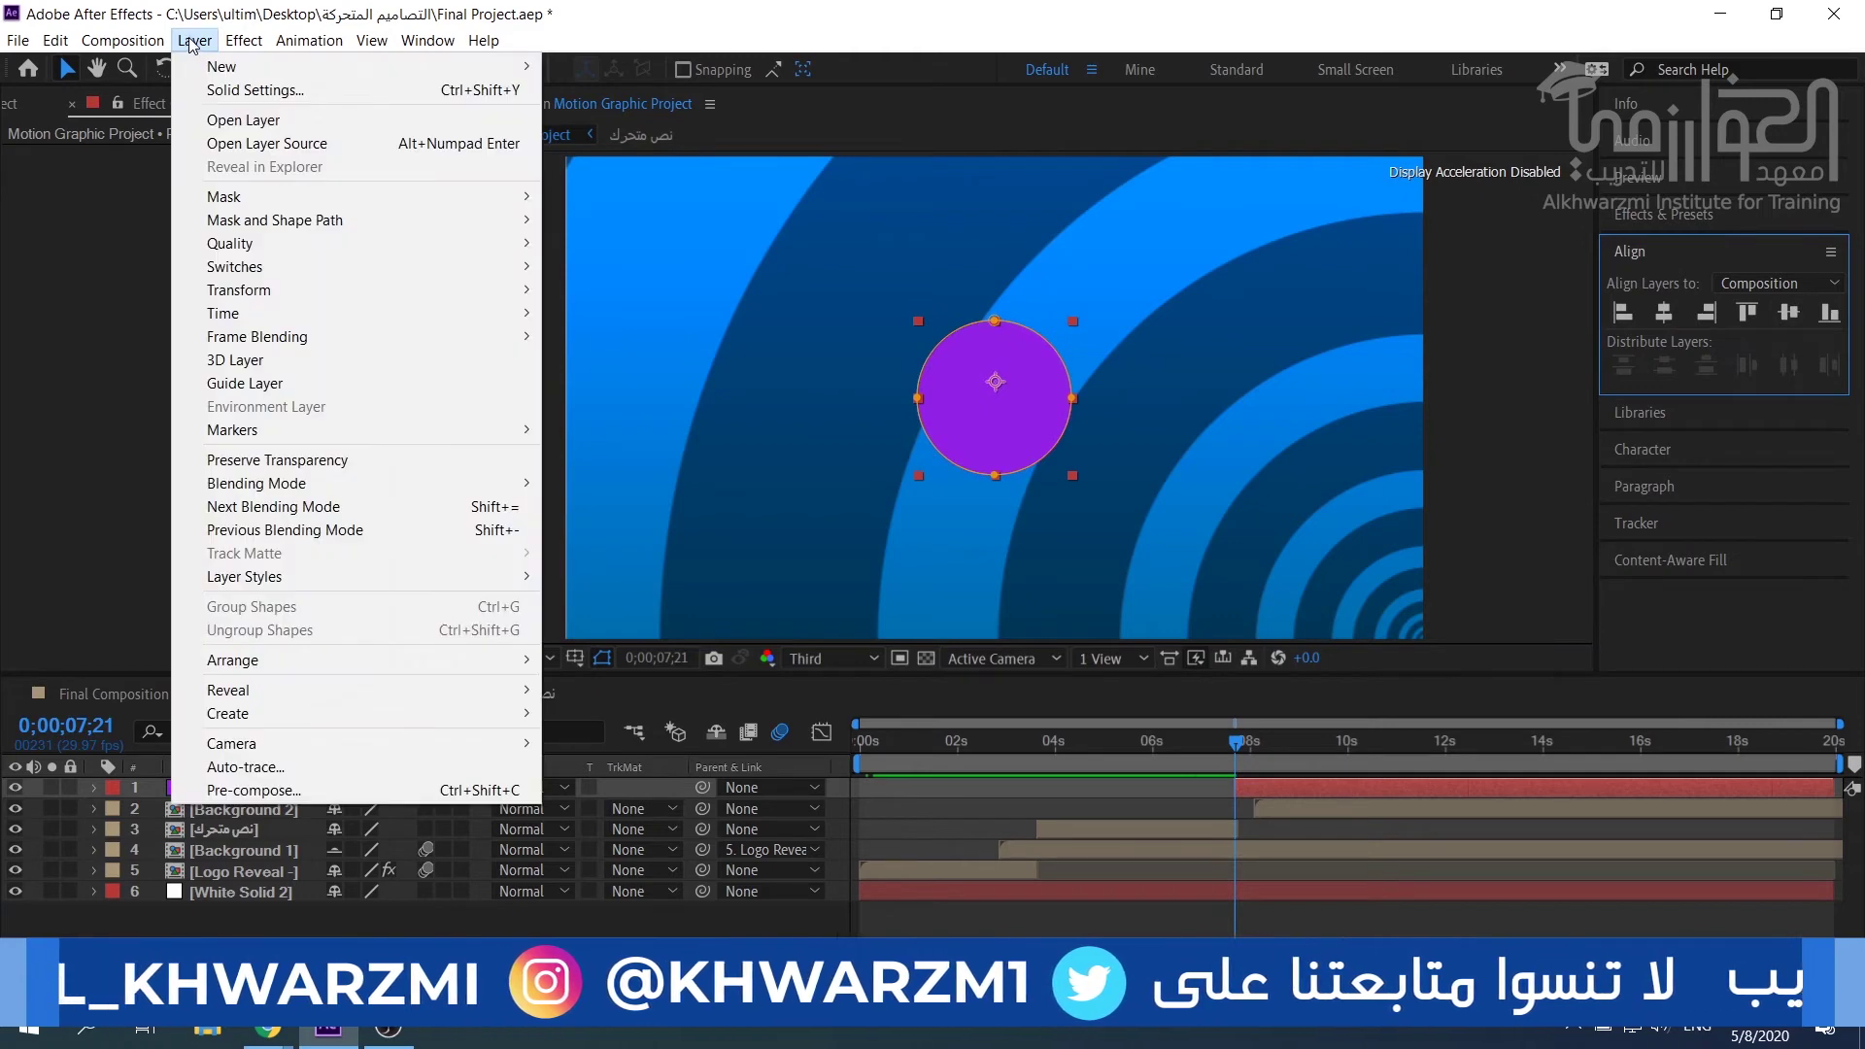
{"action": "mouse_move", "coordinate": [466, 312]}
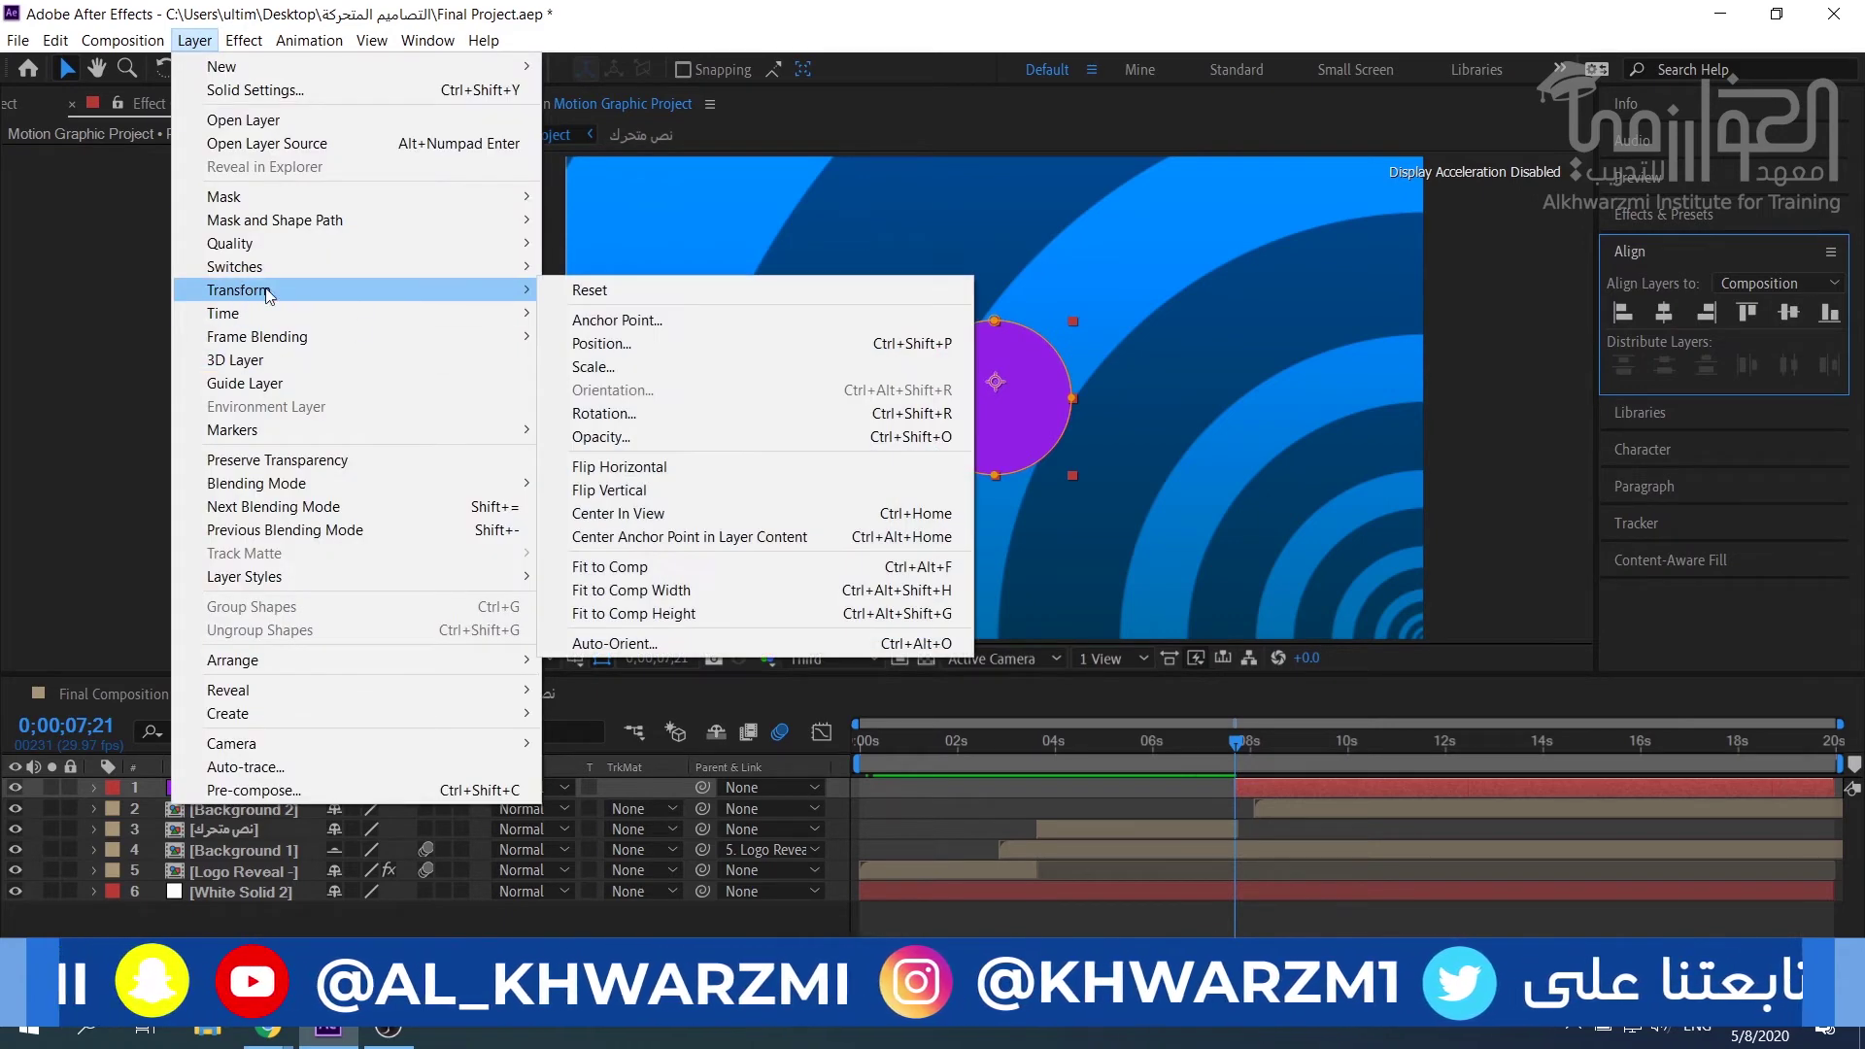
{"action": "left_click", "coordinate": [676, 539]}
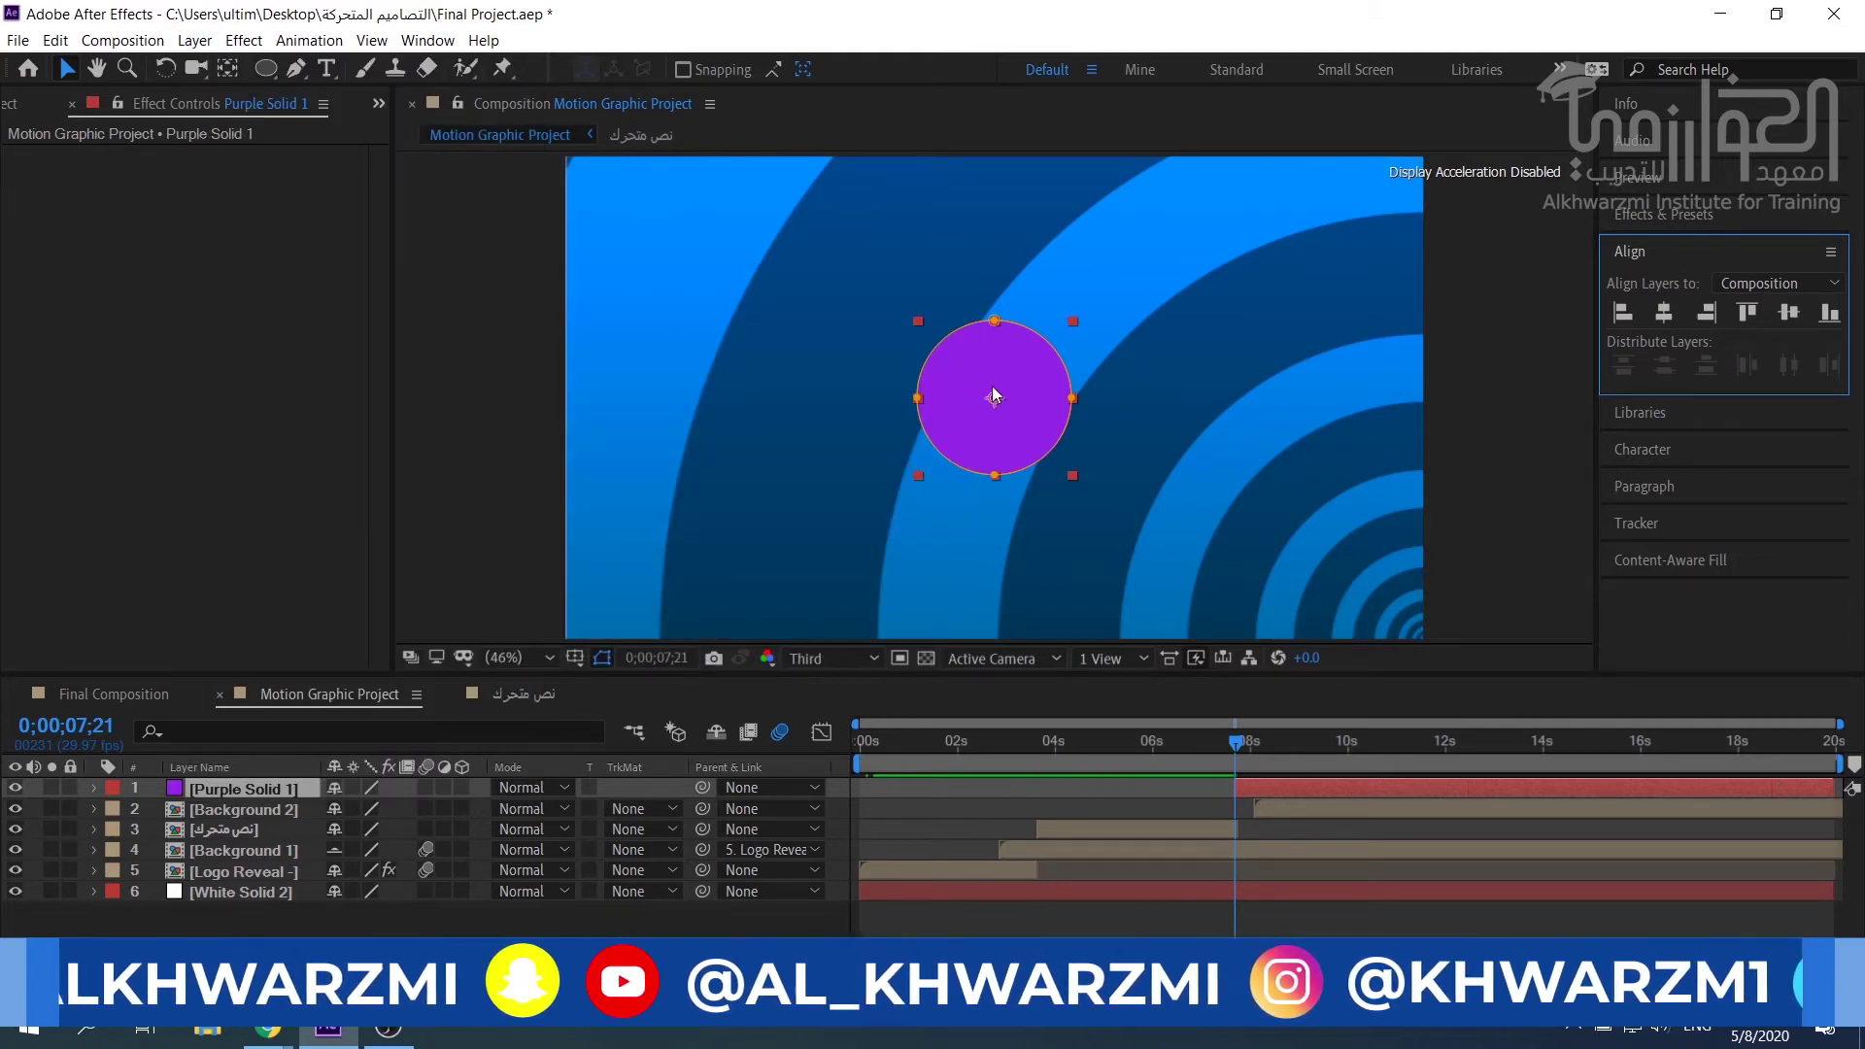
Keyframe the purple solid's Mask Expansion at 0;00;07;21 with a value of -176 pixels.
{"action": "left_click", "coordinate": [220, 814]}
{"action": "left_click", "coordinate": [190, 791]}
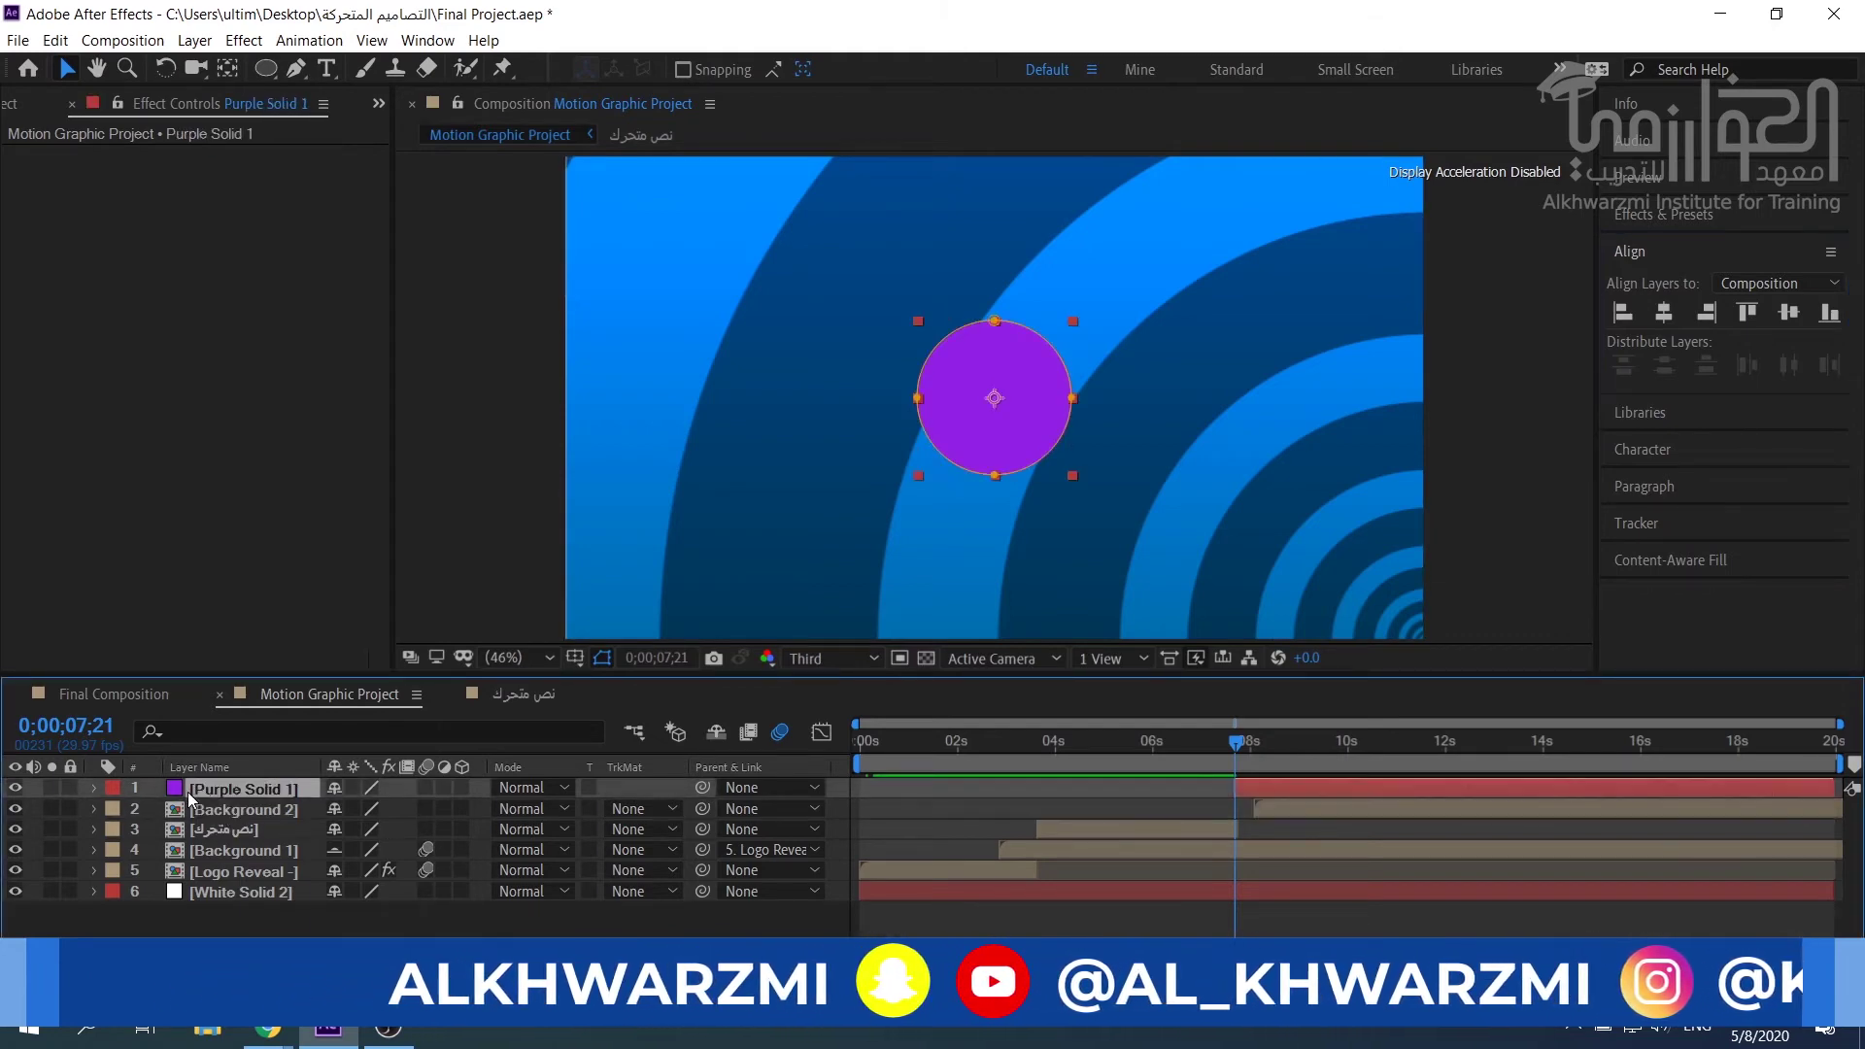
{"action": "left_click", "coordinate": [94, 787]}
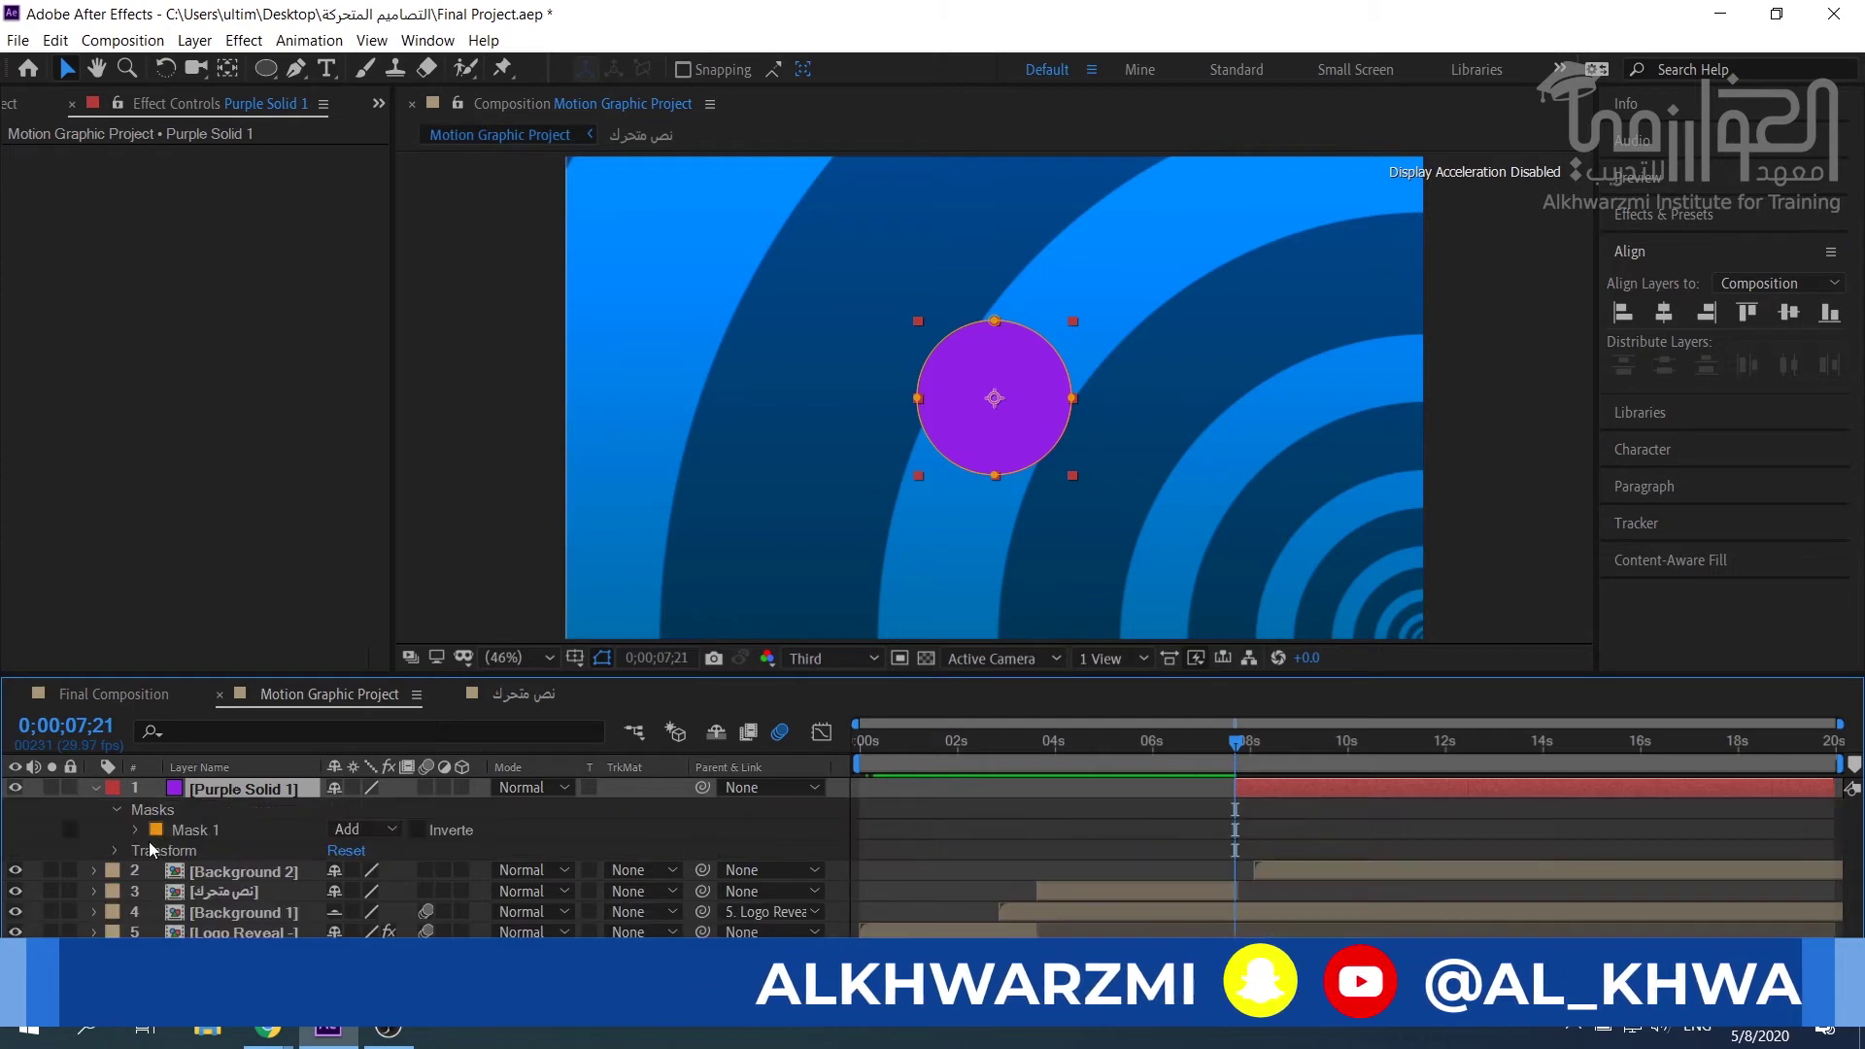
{"action": "left_click", "coordinate": [135, 830]}
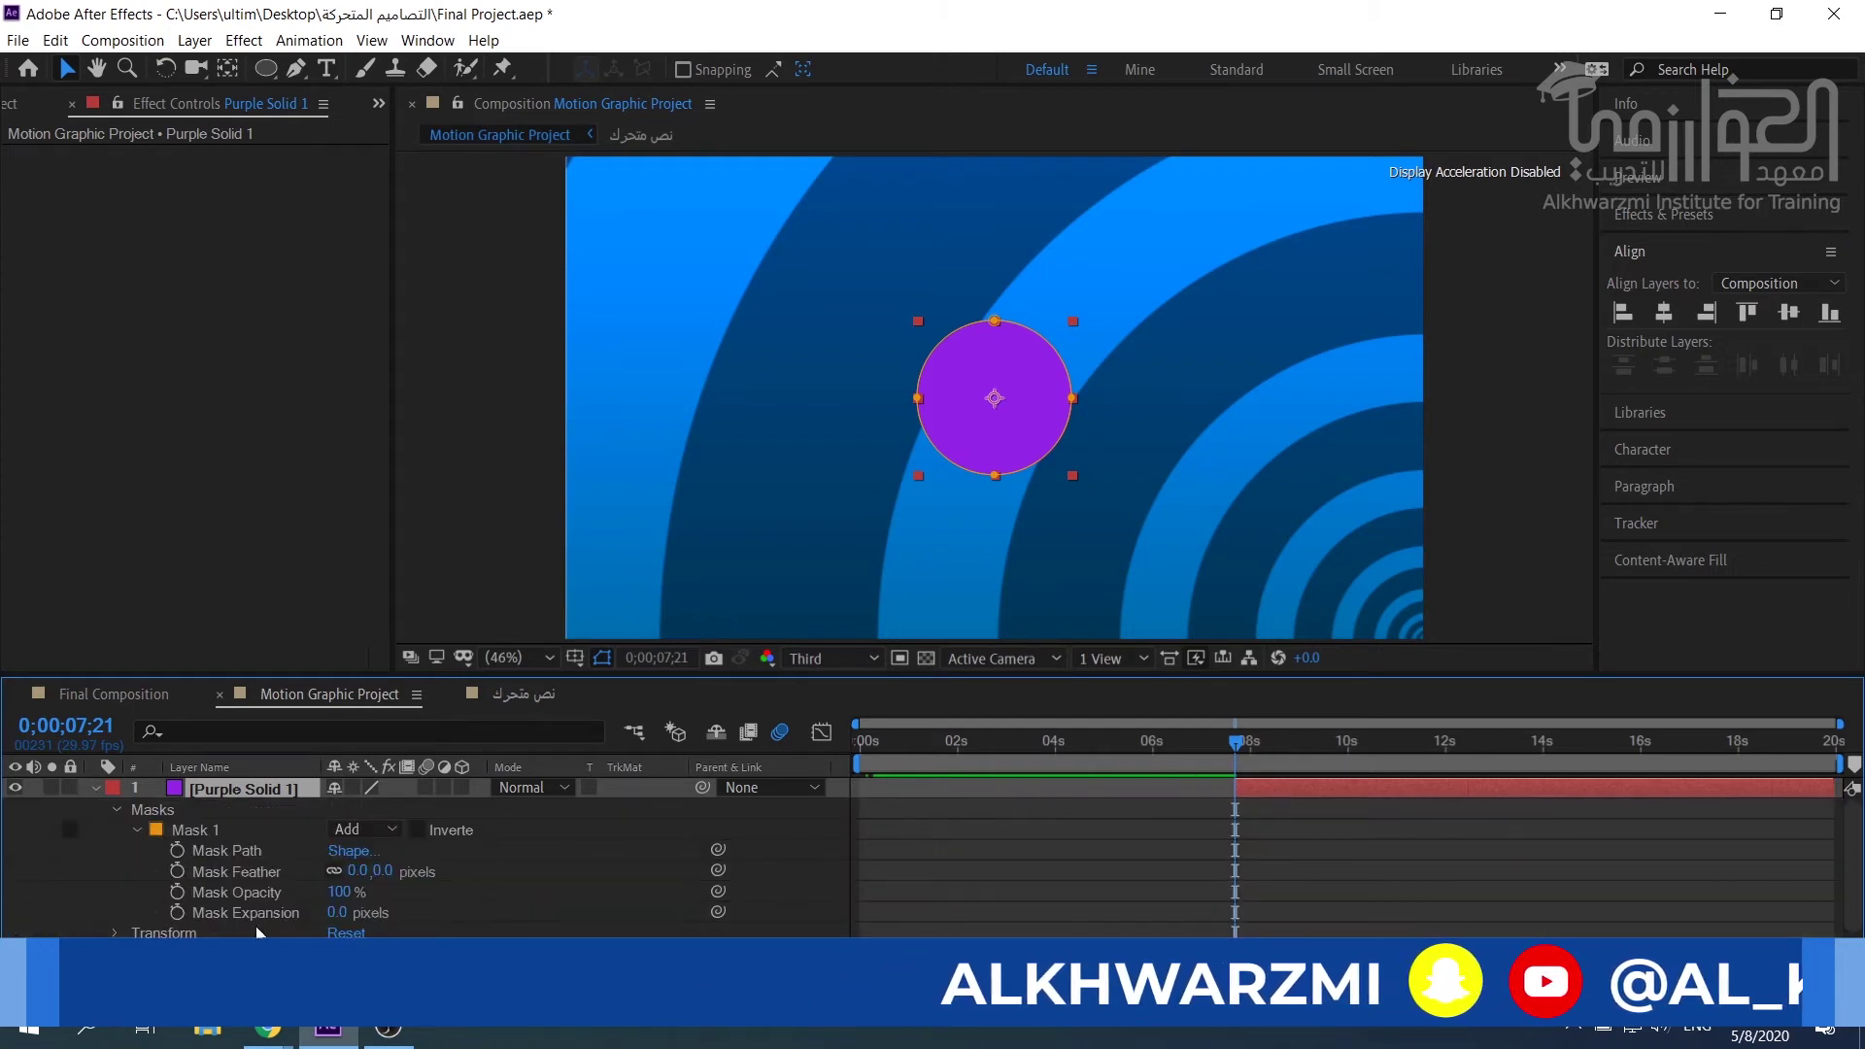
{"action": "left_click", "coordinate": [178, 913]}
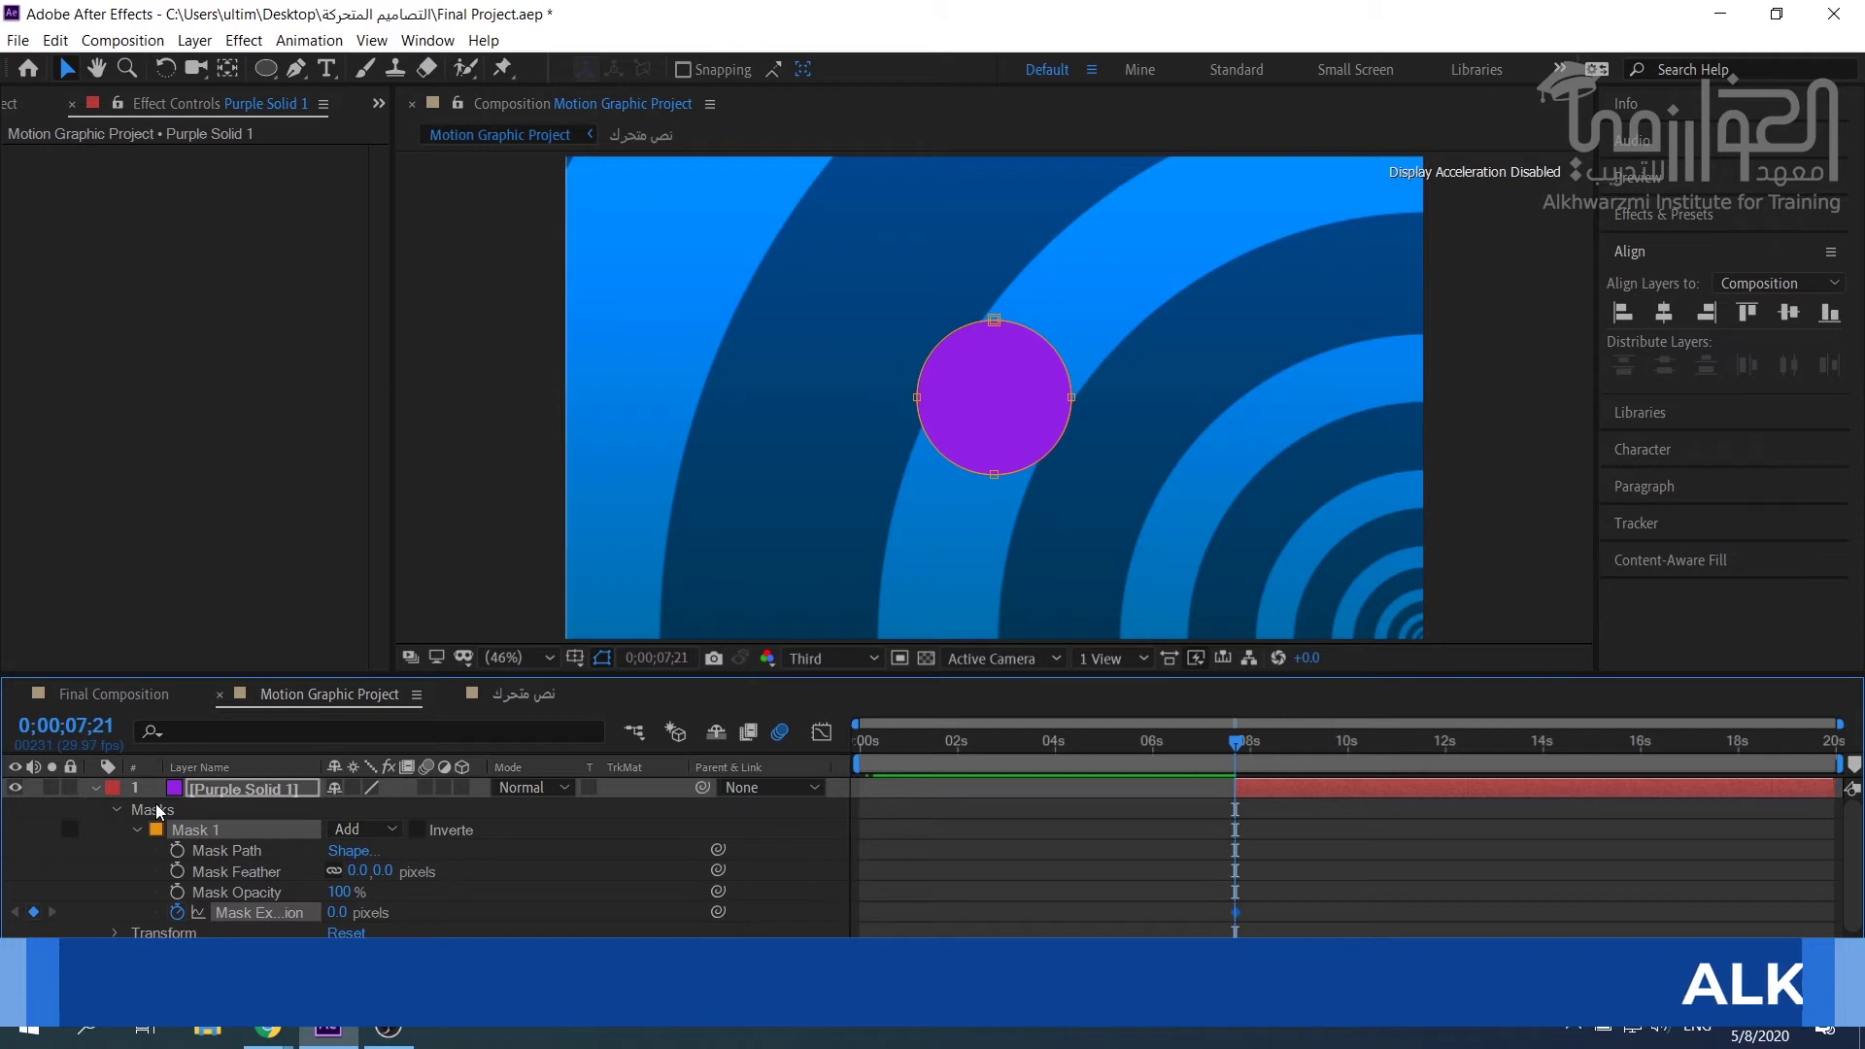
{"action": "left_click", "coordinate": [340, 912]}
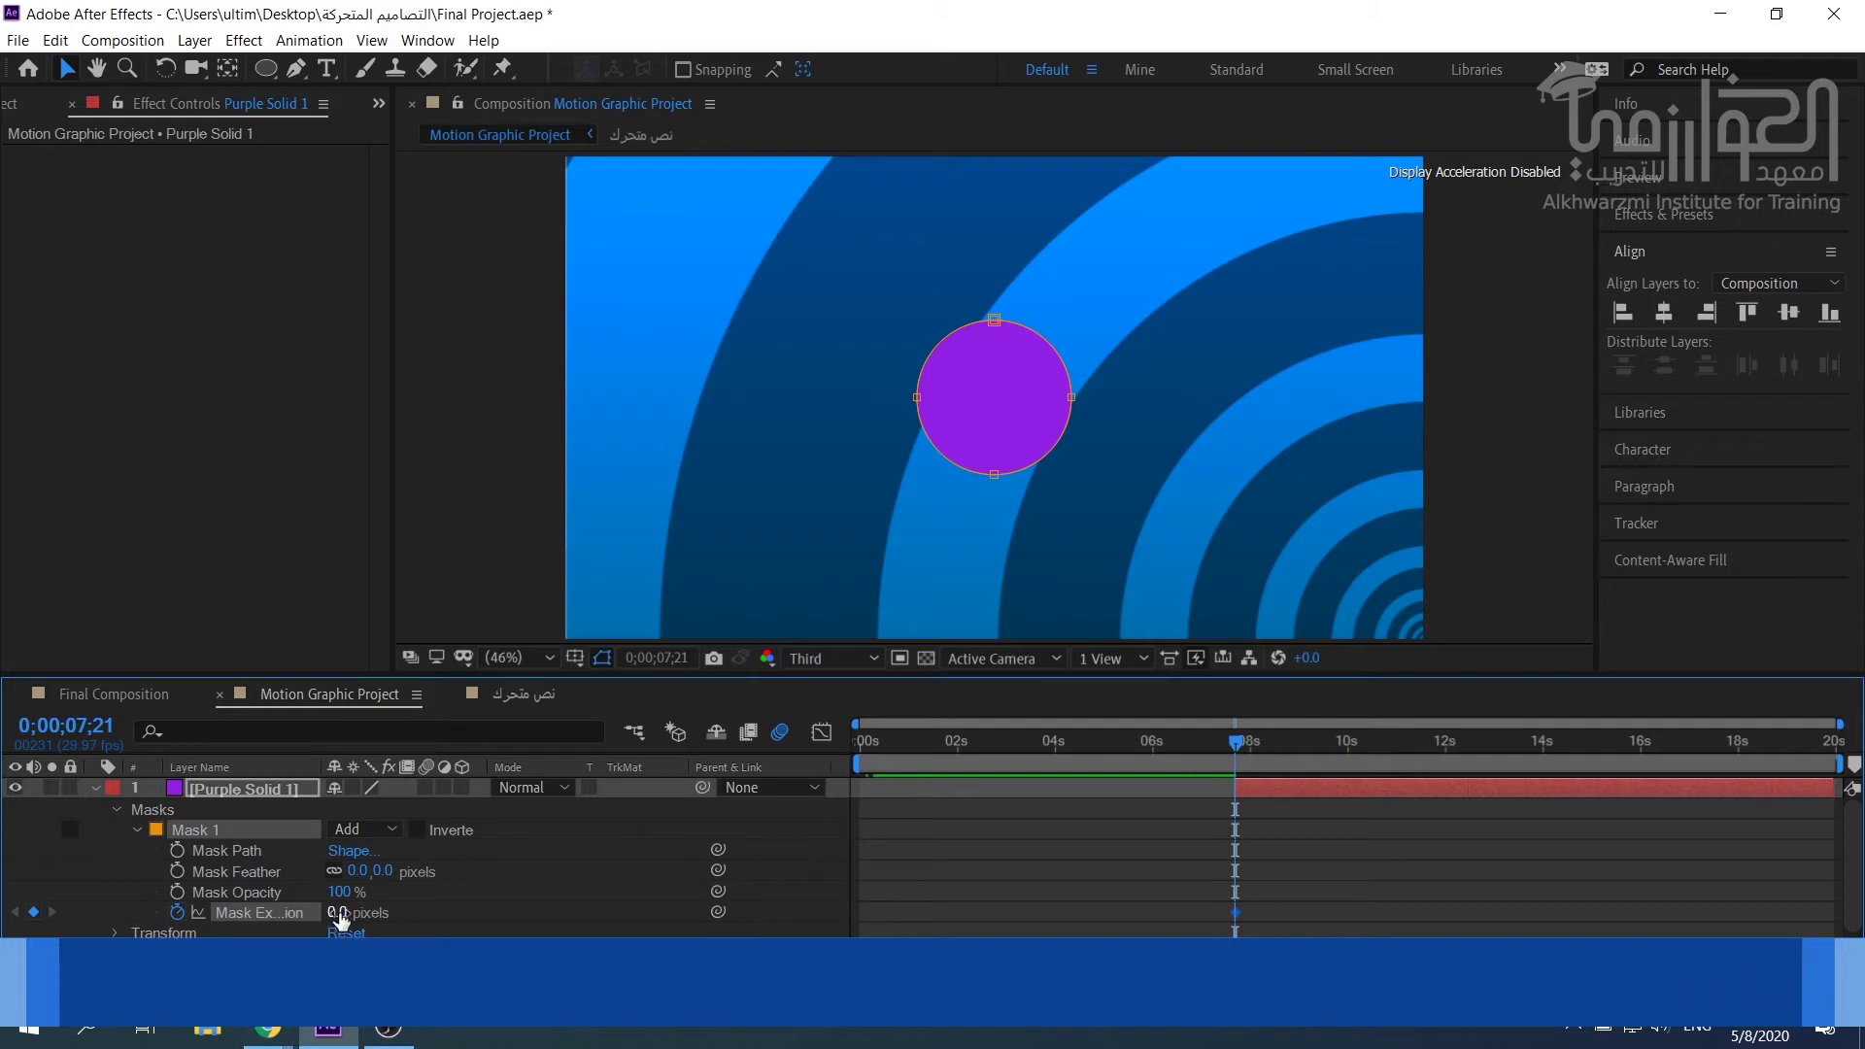
{"action": "type", "text": "-25"}
{"action": "key", "text": "Return"}
{"action": "left_click_drag", "start_coordinate": [288, 915], "coordinate": [137, 929]}
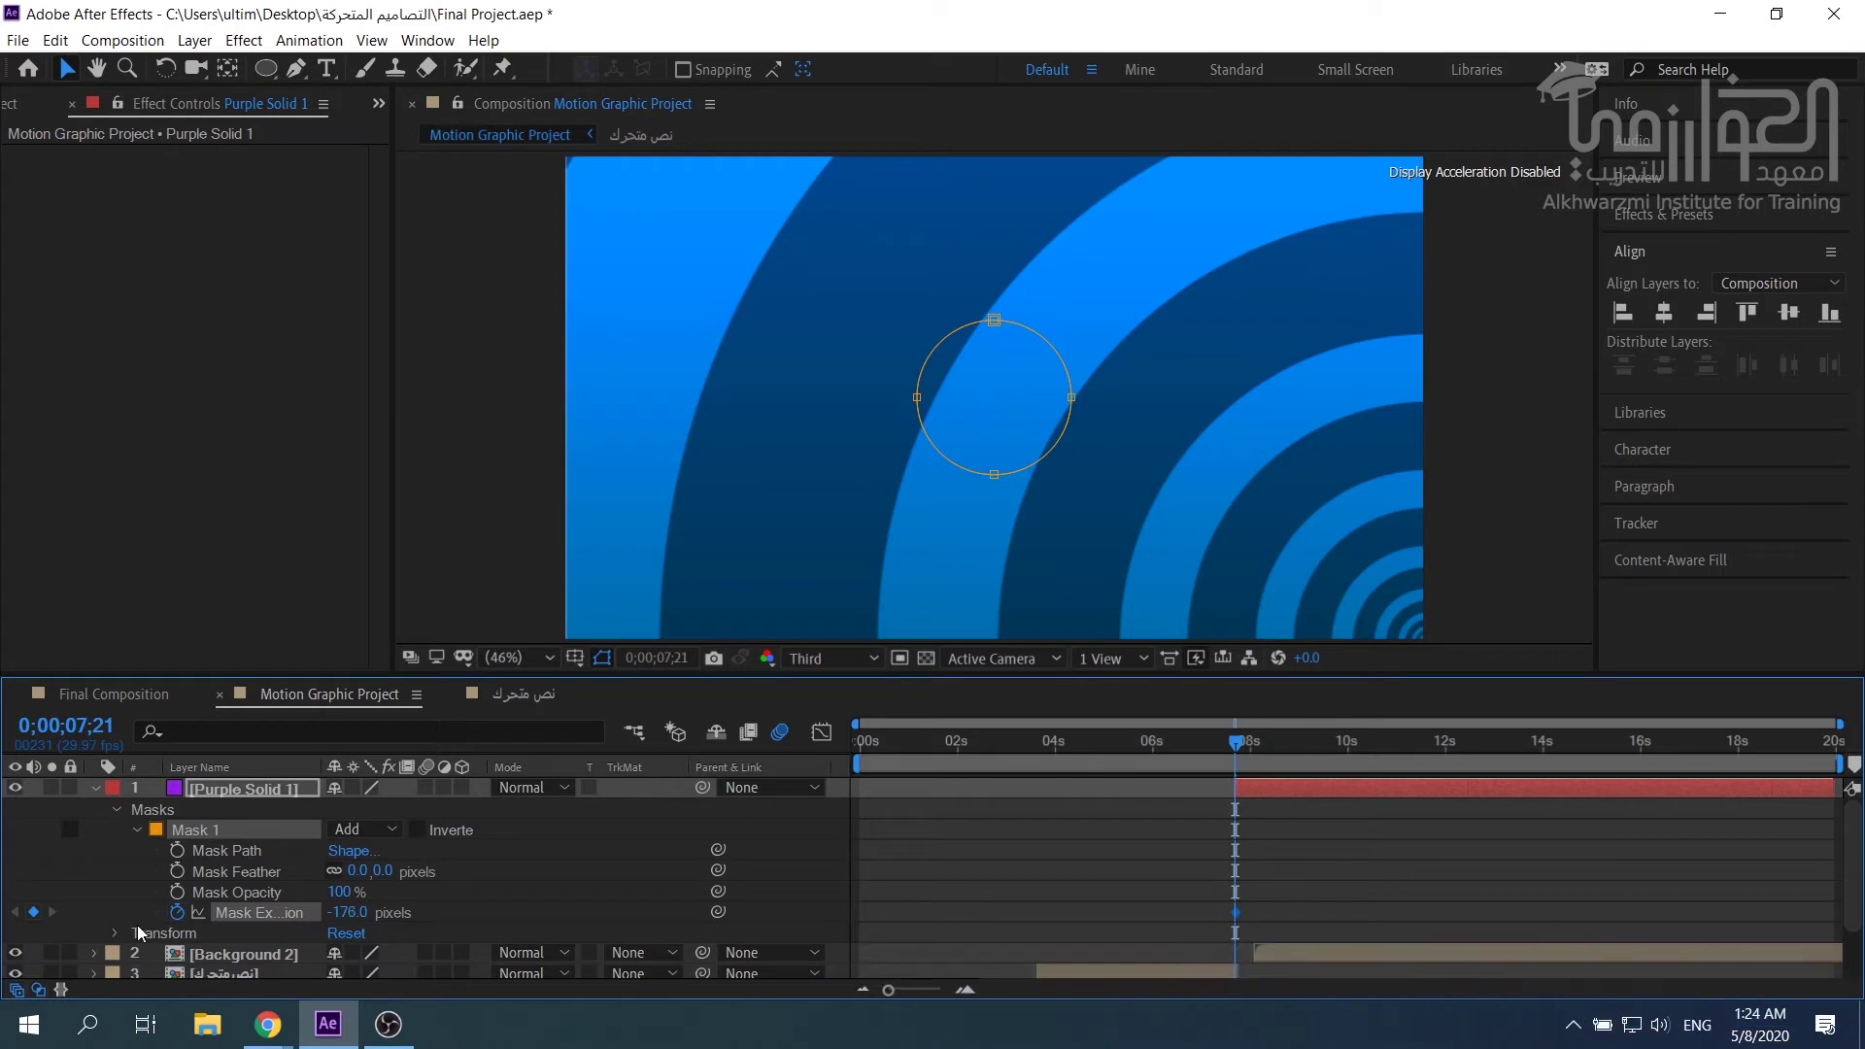
Add a Mask Expansion keyframe of 952 pixels at 0;00;08;04, where Background 2 starts, and collapse the mask properties.
{"action": "left_click", "coordinate": [1252, 749]}
{"action": "left_click_drag", "start_coordinate": [1254, 749], "coordinate": [1258, 749]}
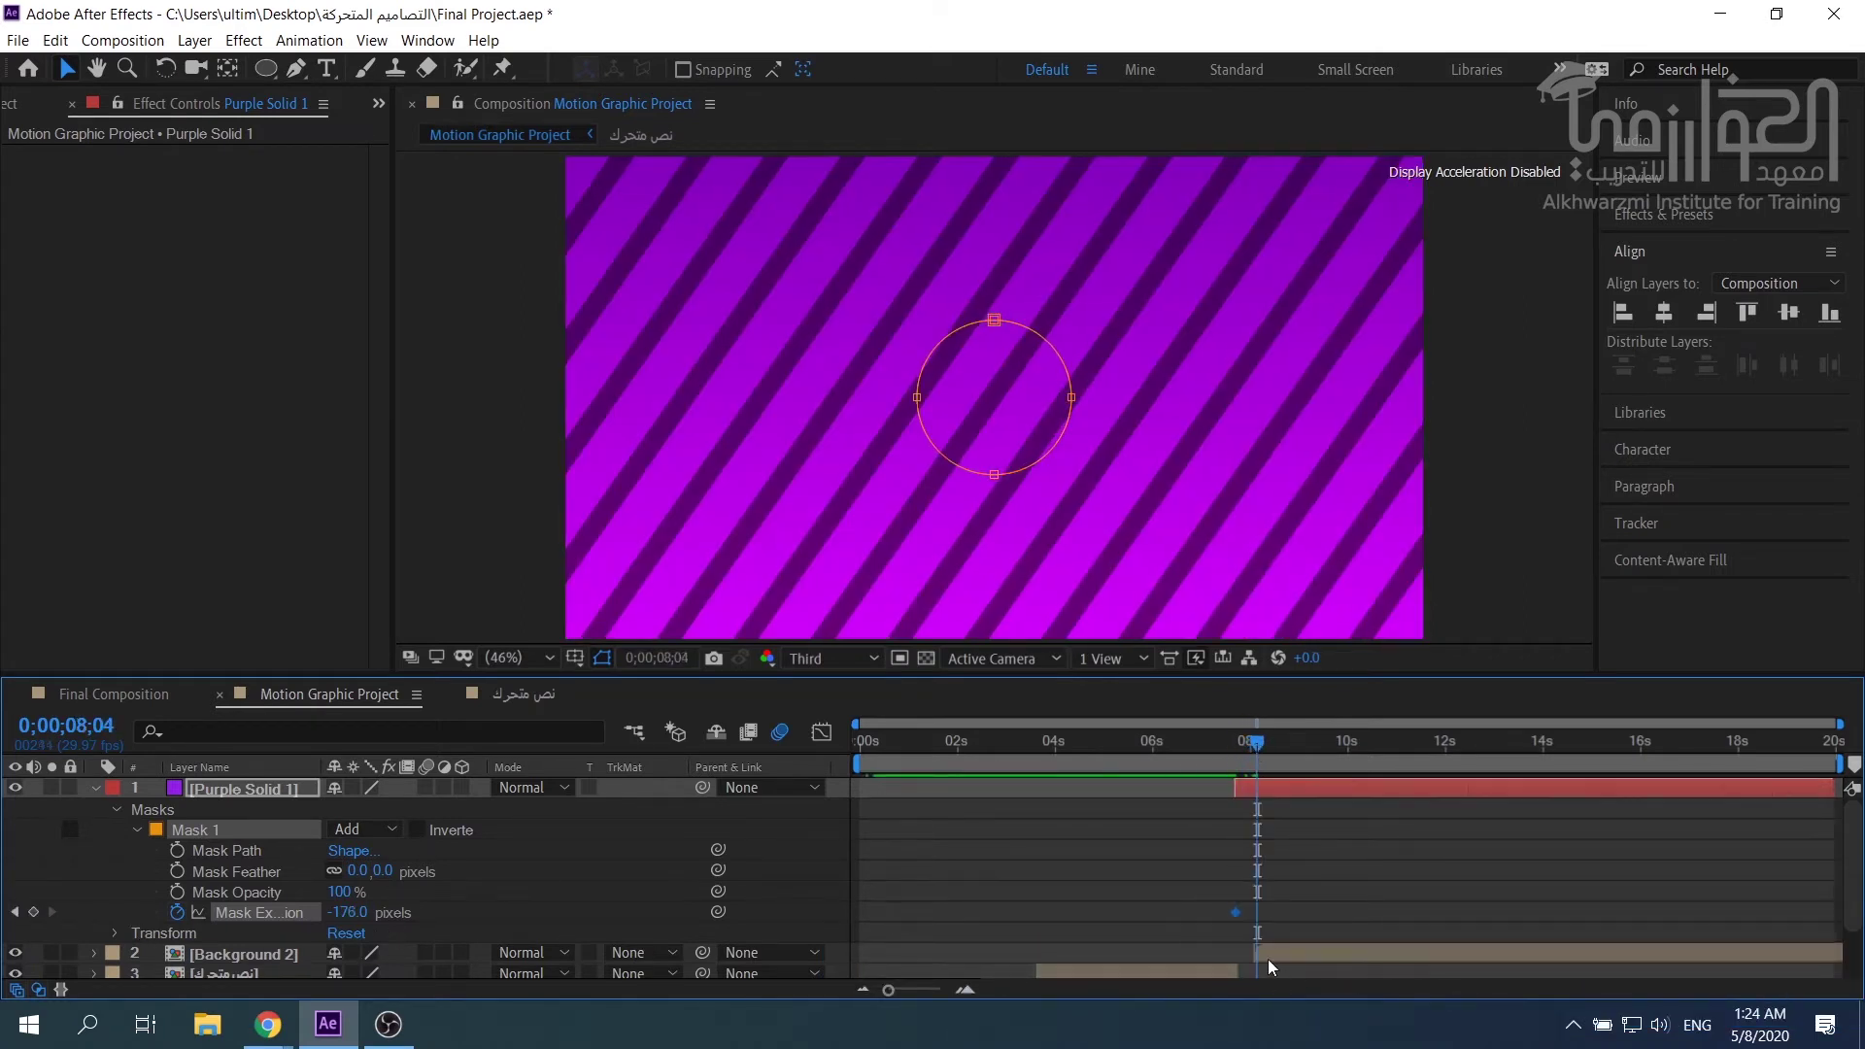
{"action": "left_click", "coordinate": [1264, 957]}
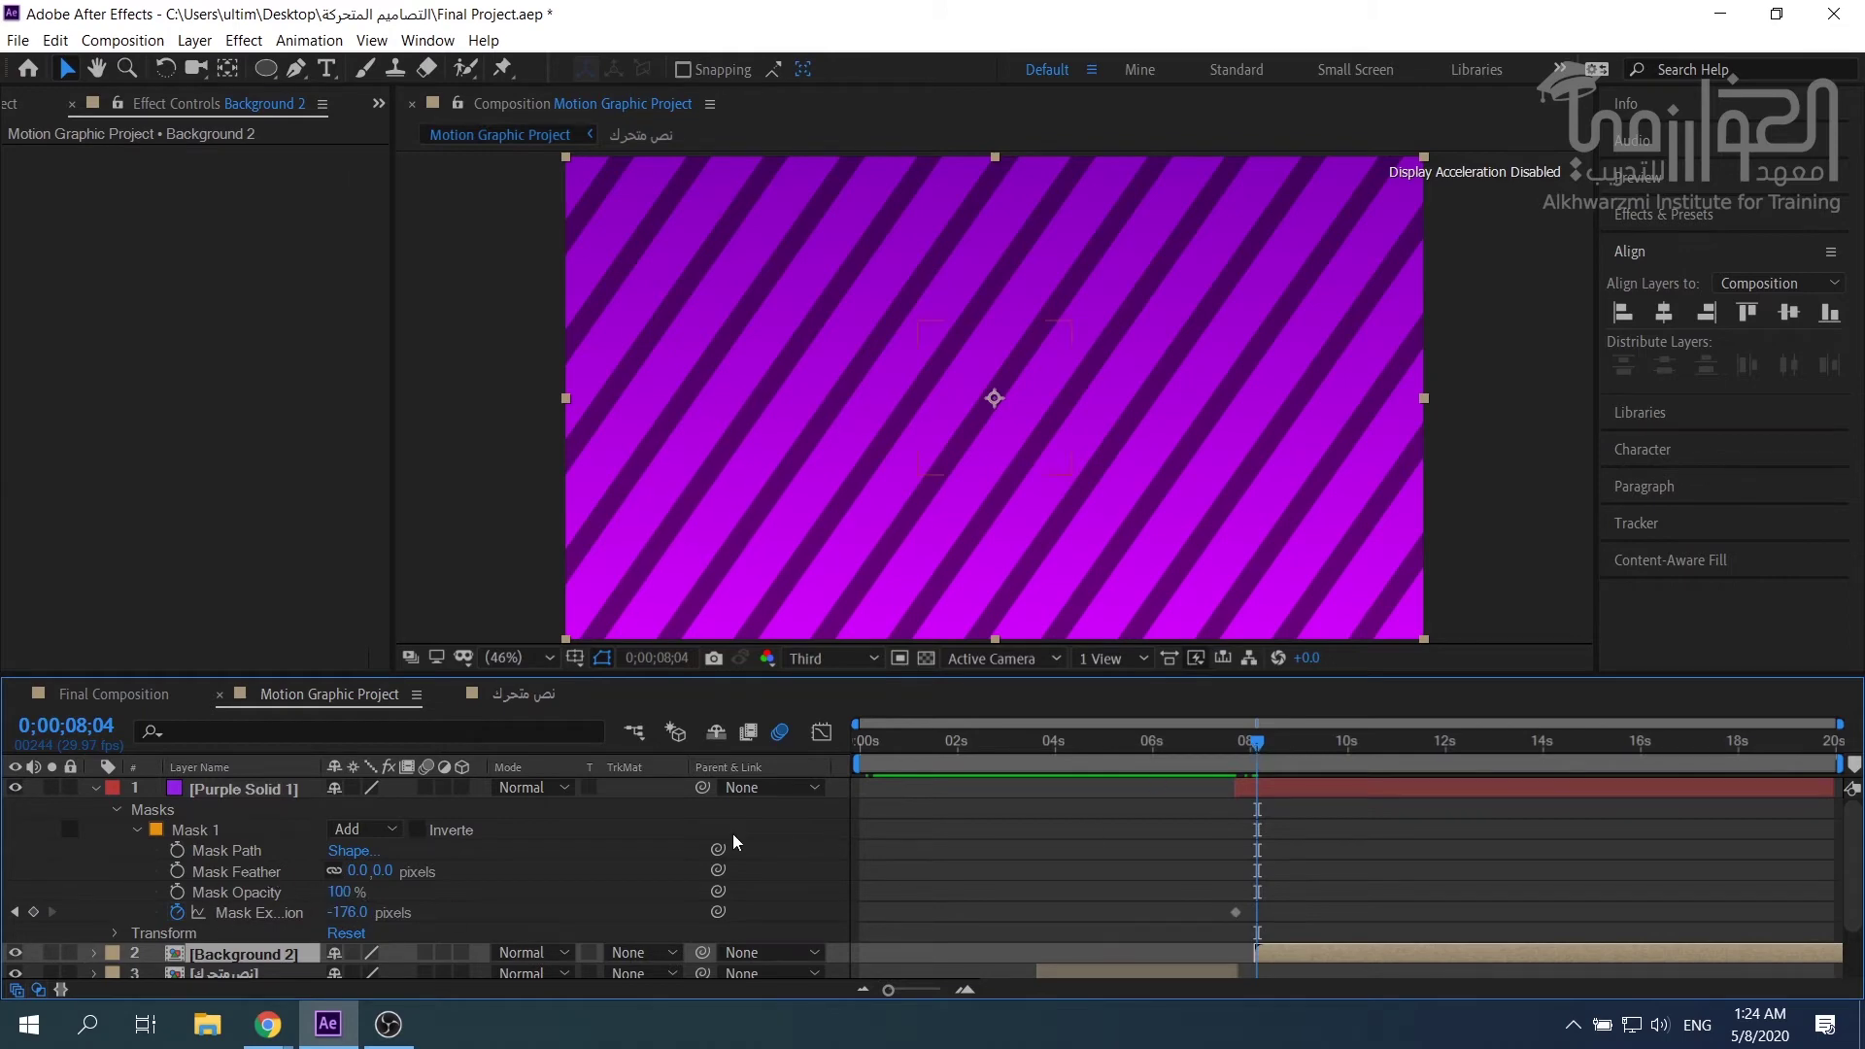
{"action": "left_click", "coordinate": [33, 912]}
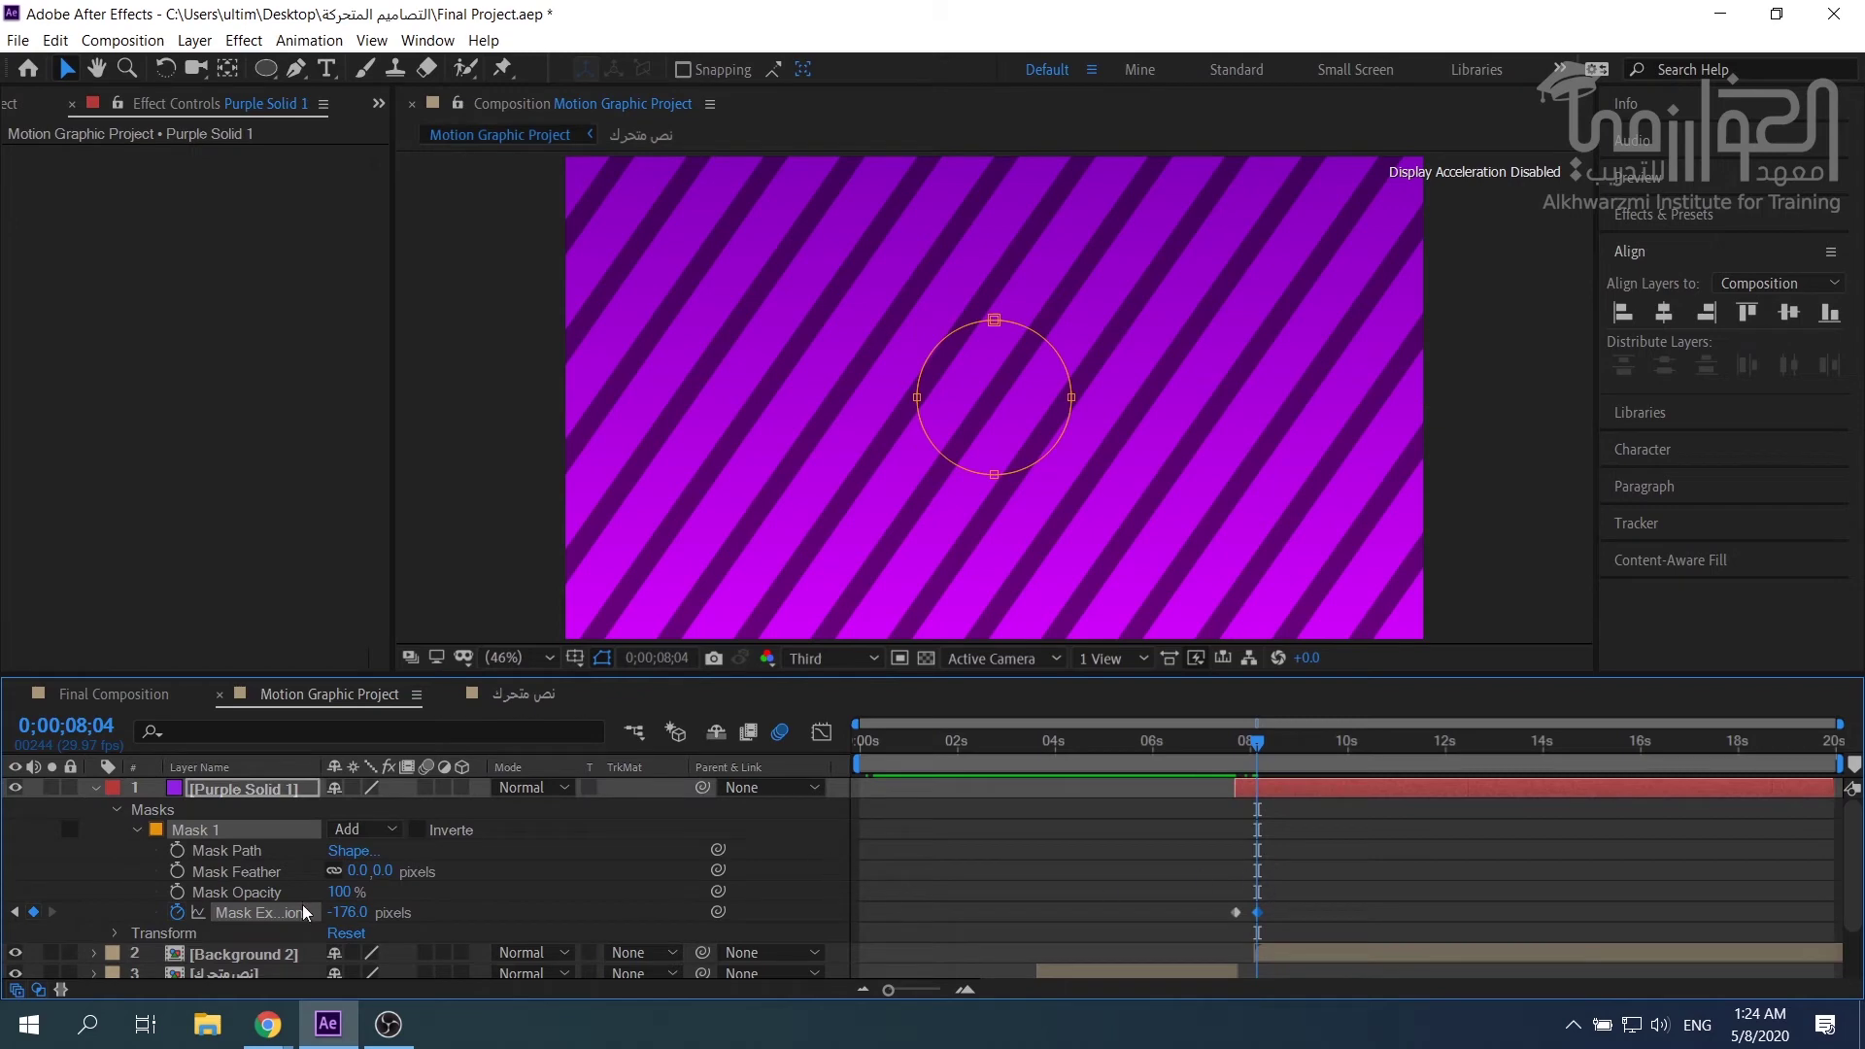
{"action": "left_click_drag", "start_coordinate": [346, 913], "coordinate": [1591, 813]}
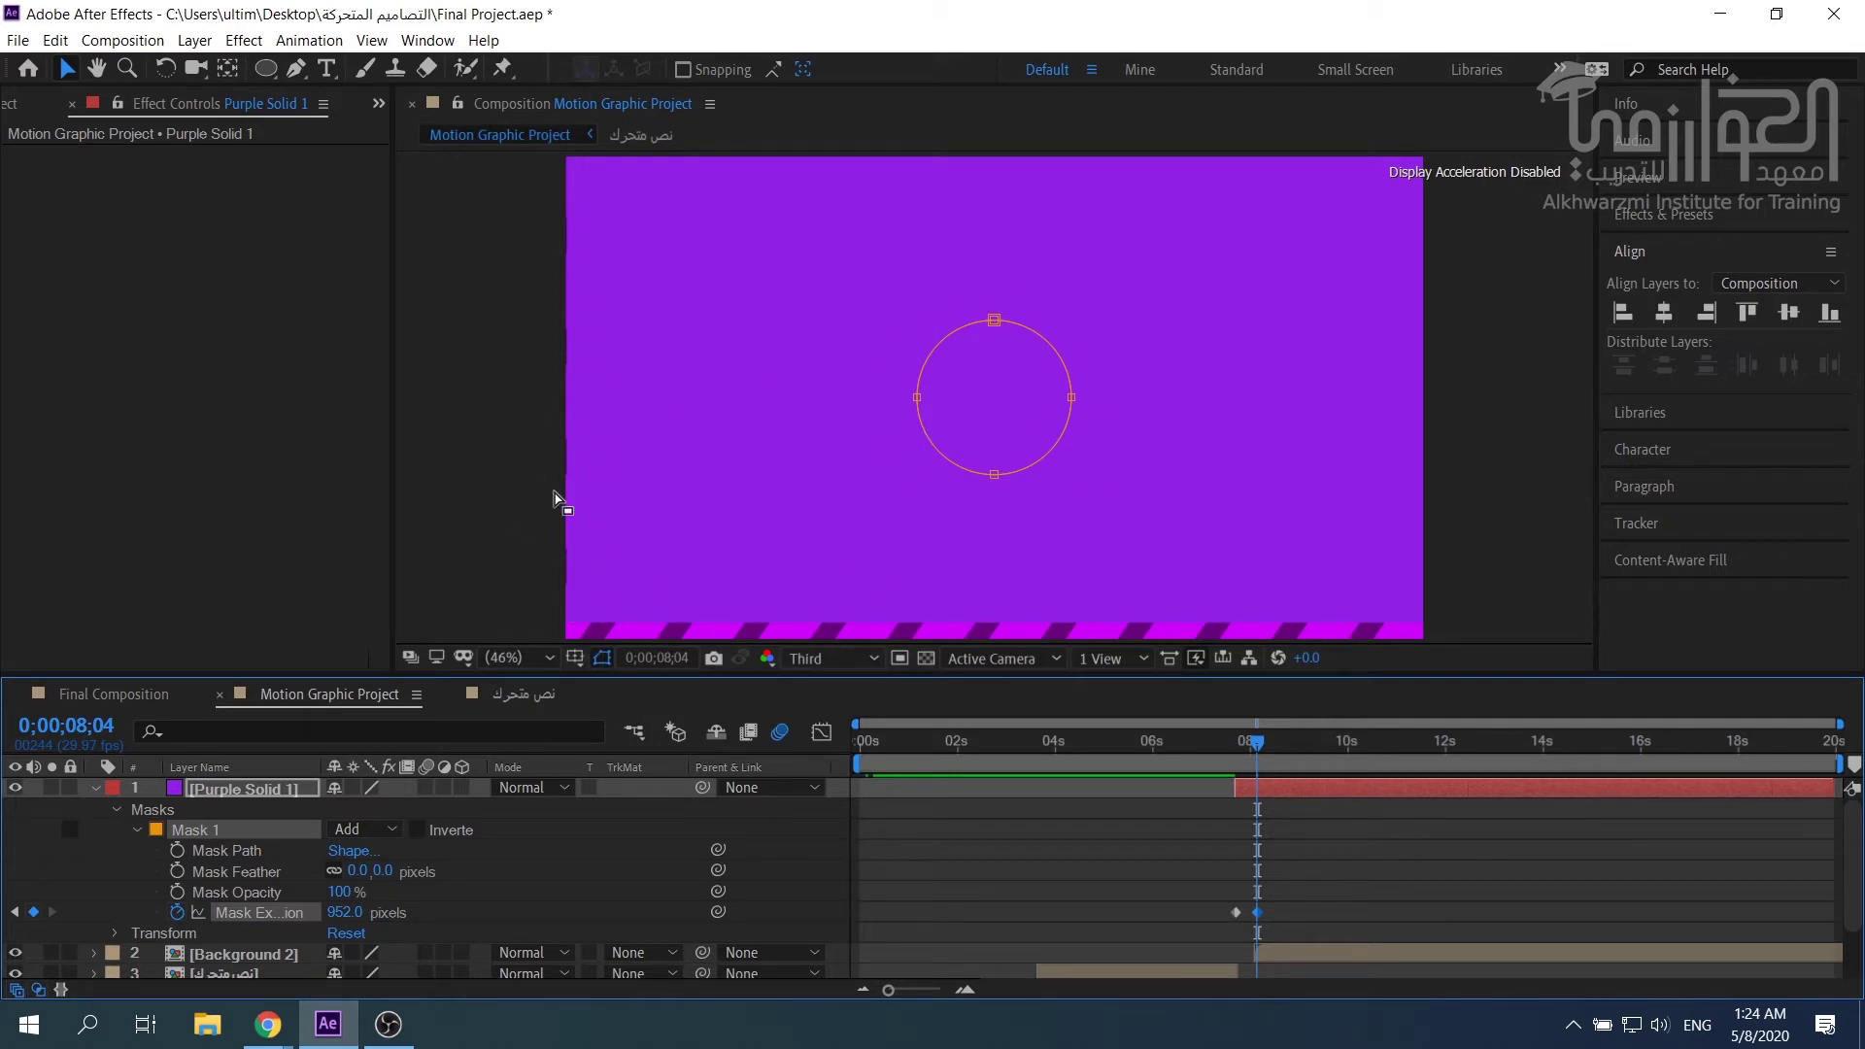
{"action": "left_click", "coordinate": [137, 830]}
{"action": "left_click", "coordinate": [117, 810]}
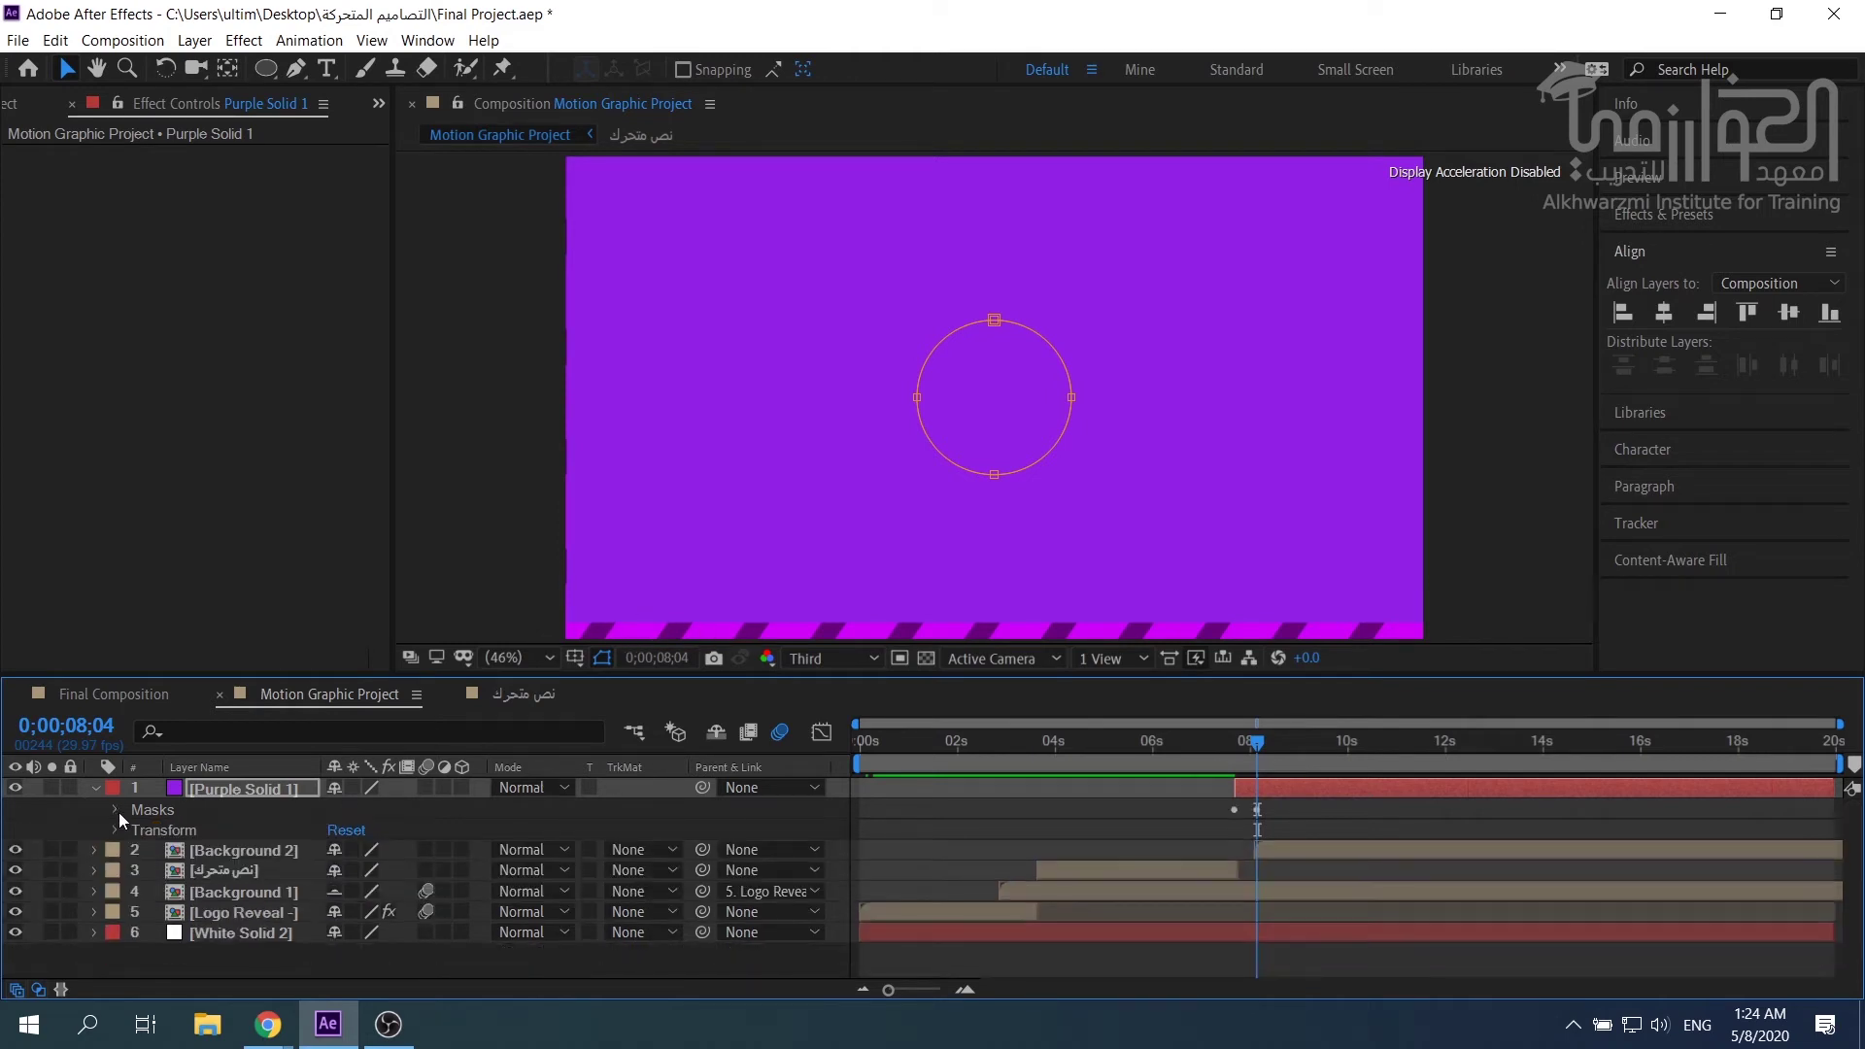
Scale the purple solid to 127% so it covers the whole frame, and preview the circle's growth from the layer's start.
{"action": "left_click", "coordinate": [204, 785]}
{"action": "key", "text": "s"}
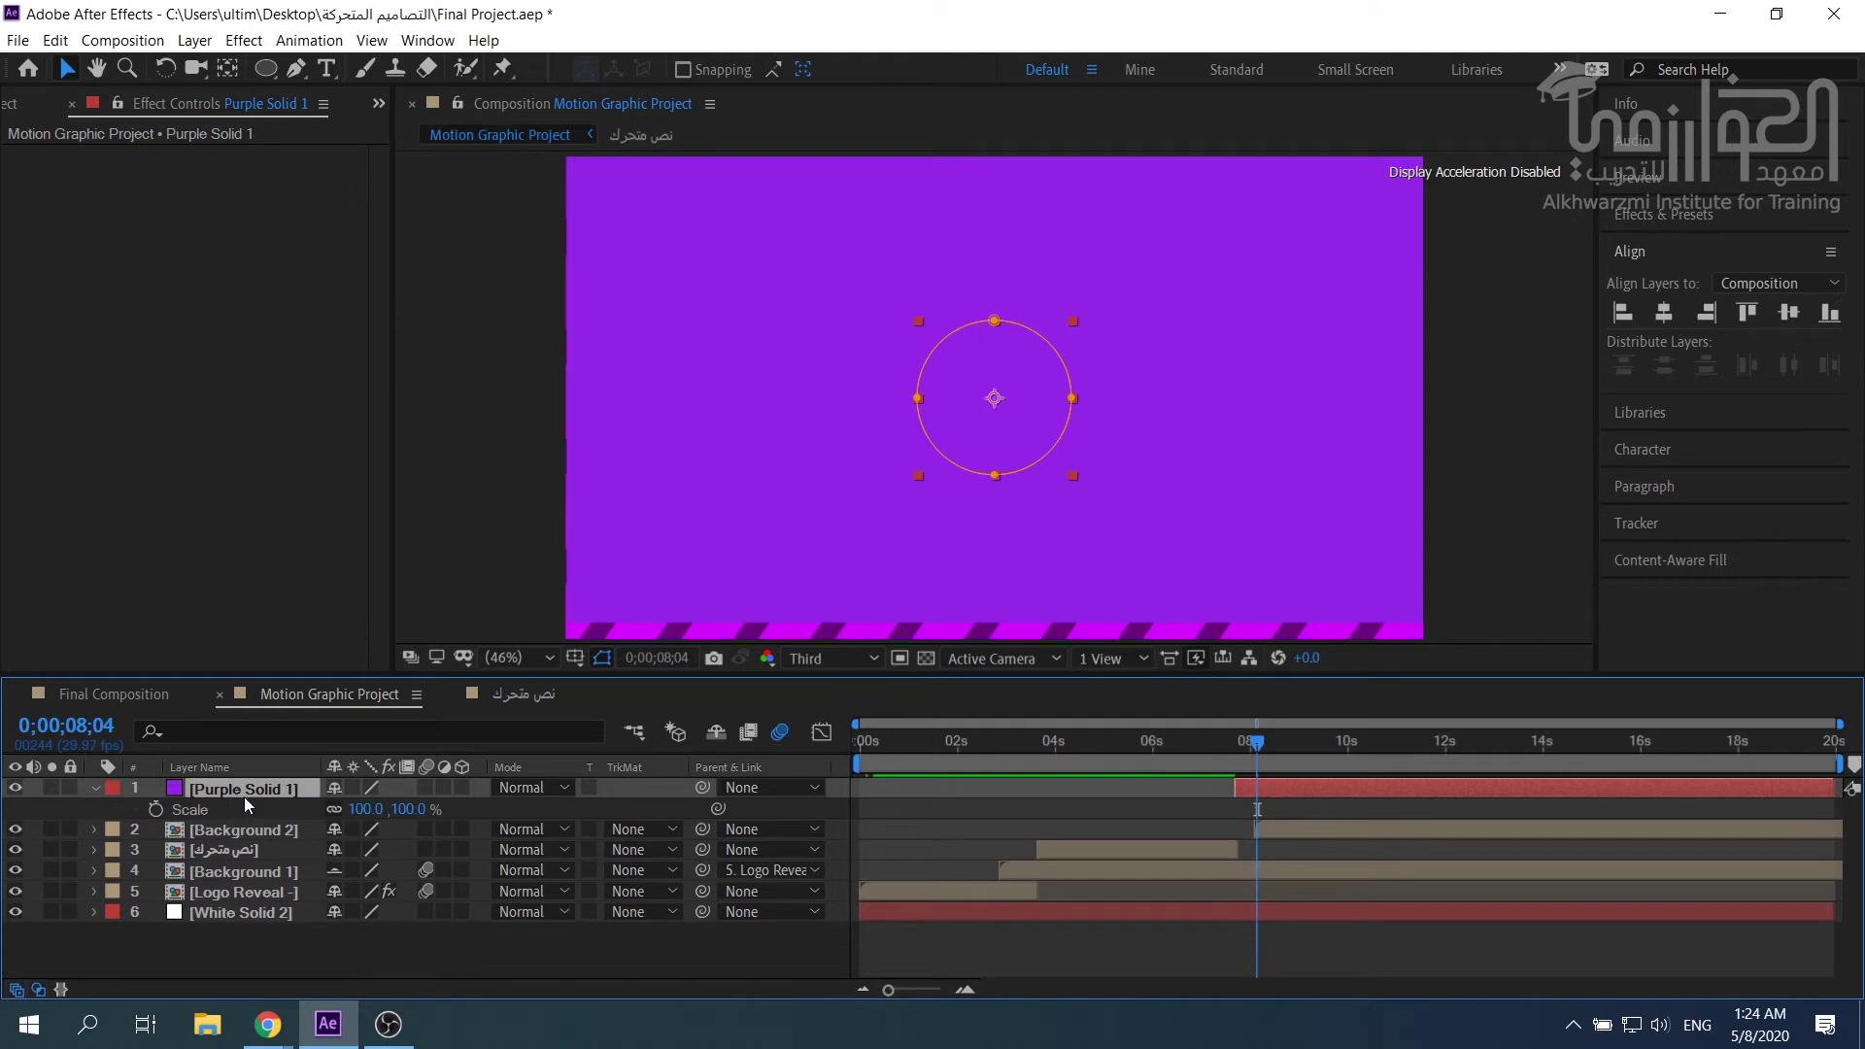
{"action": "left_click_drag", "start_coordinate": [375, 809], "coordinate": [397, 809]}
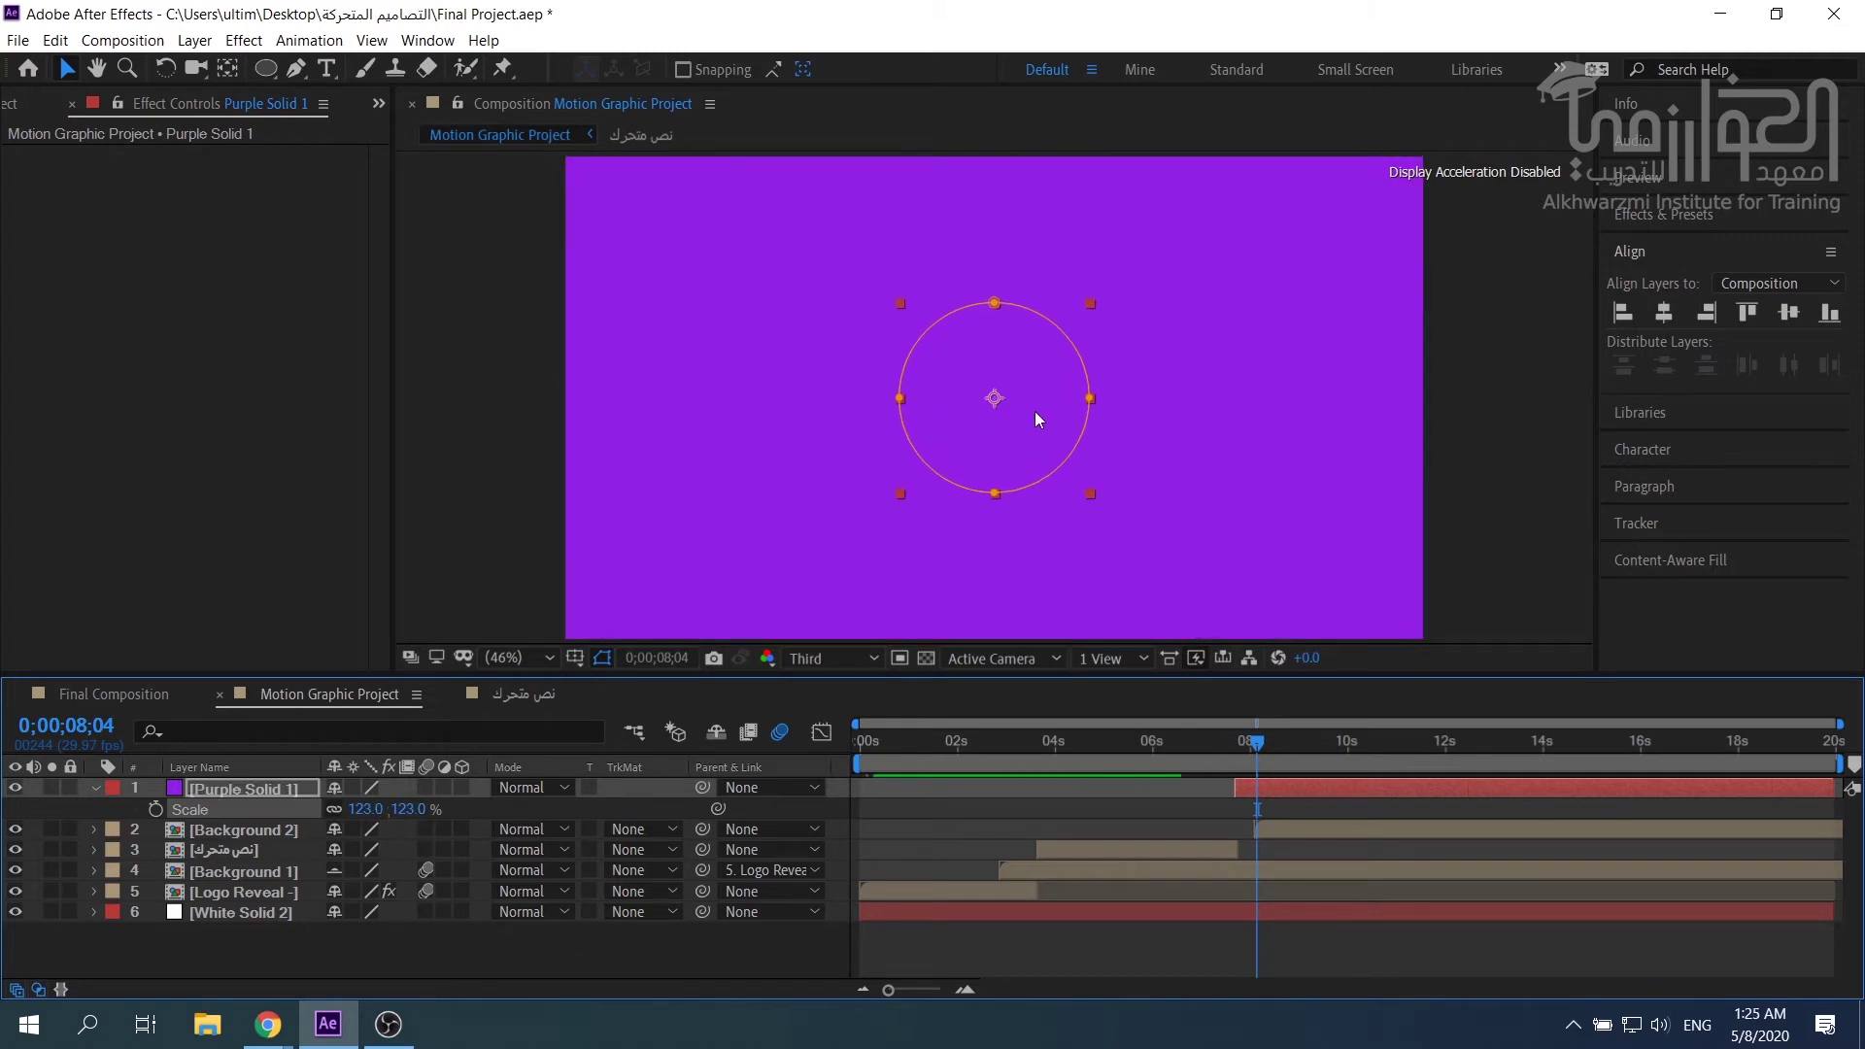
{"action": "left_click_drag", "start_coordinate": [367, 811], "coordinate": [372, 811]}
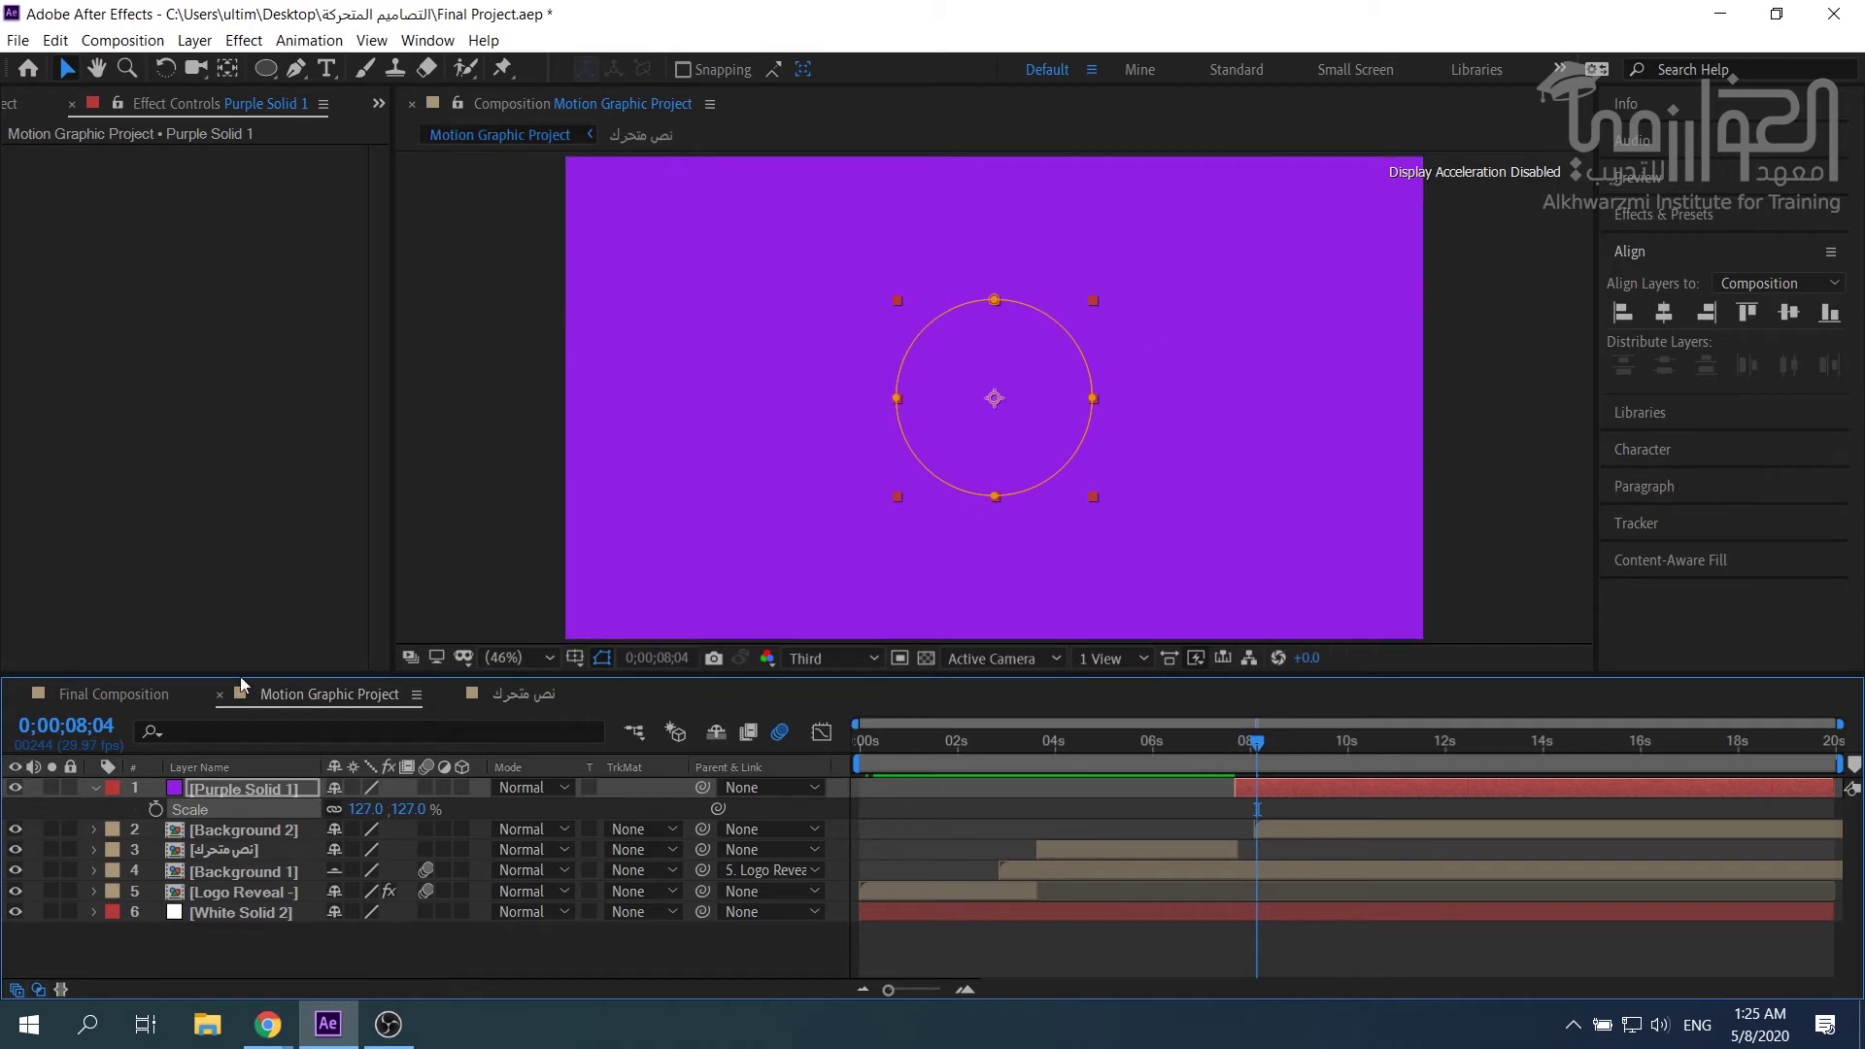
{"action": "left_click", "coordinate": [95, 788]}
{"action": "left_click_drag", "start_coordinate": [1258, 743], "coordinate": [1234, 744]}
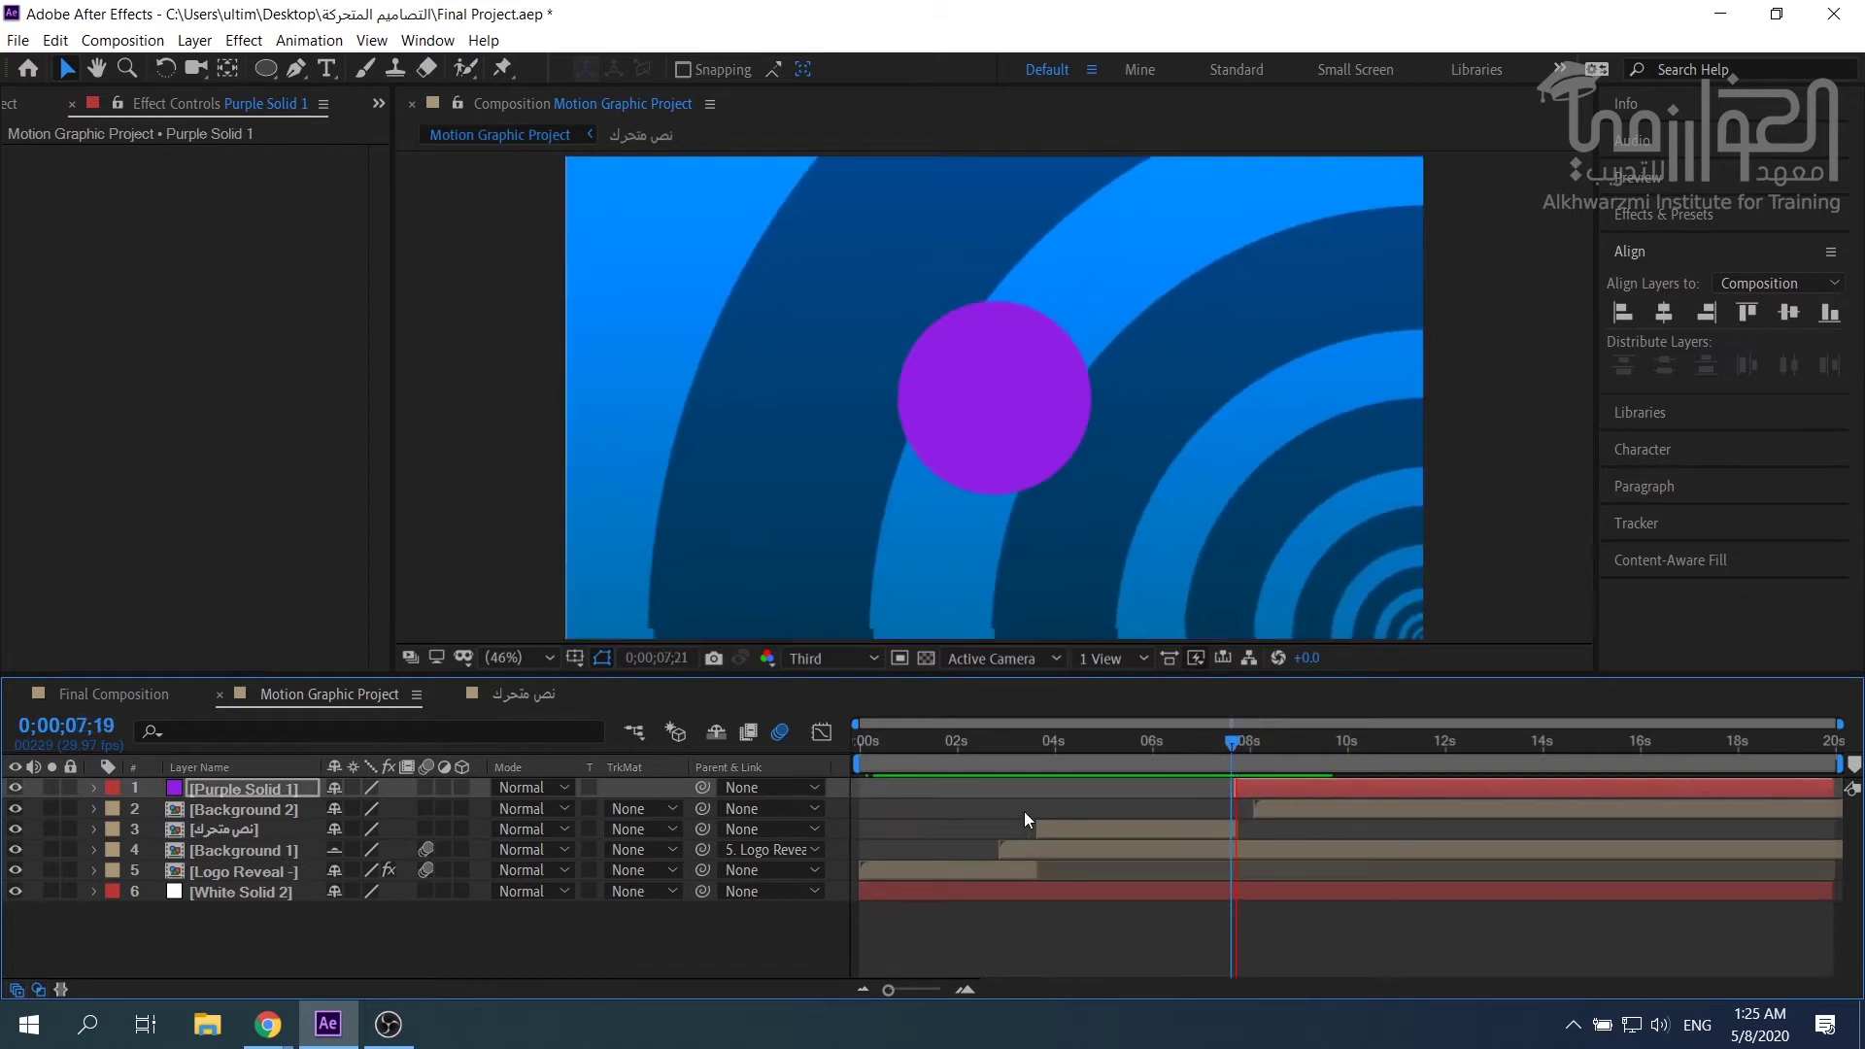
{"action": "key", "text": "space"}
{"action": "key", "text": "space"}
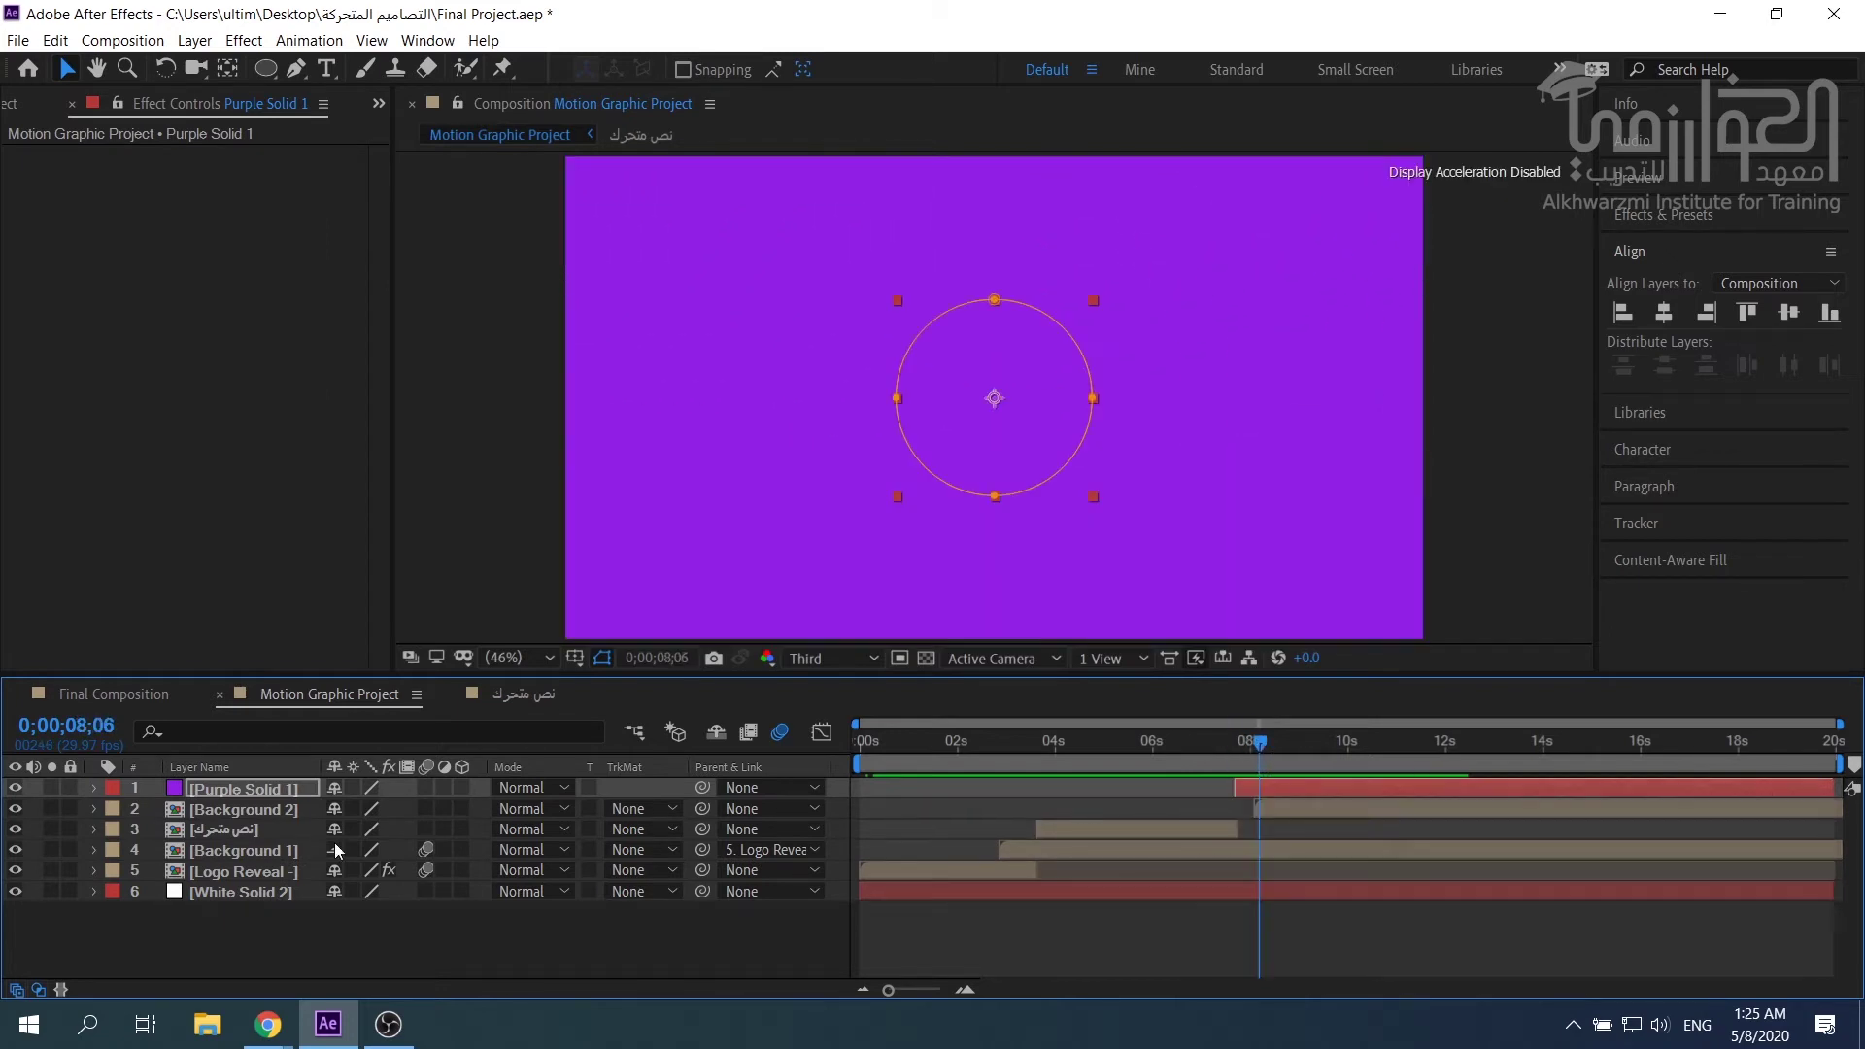
Apply Easy Ease to both Mask Expansion keyframes of the purple solid and preview the transition.
{"action": "key", "text": "u"}
{"action": "left_click_drag", "start_coordinate": [1280, 830], "coordinate": [1222, 832]}
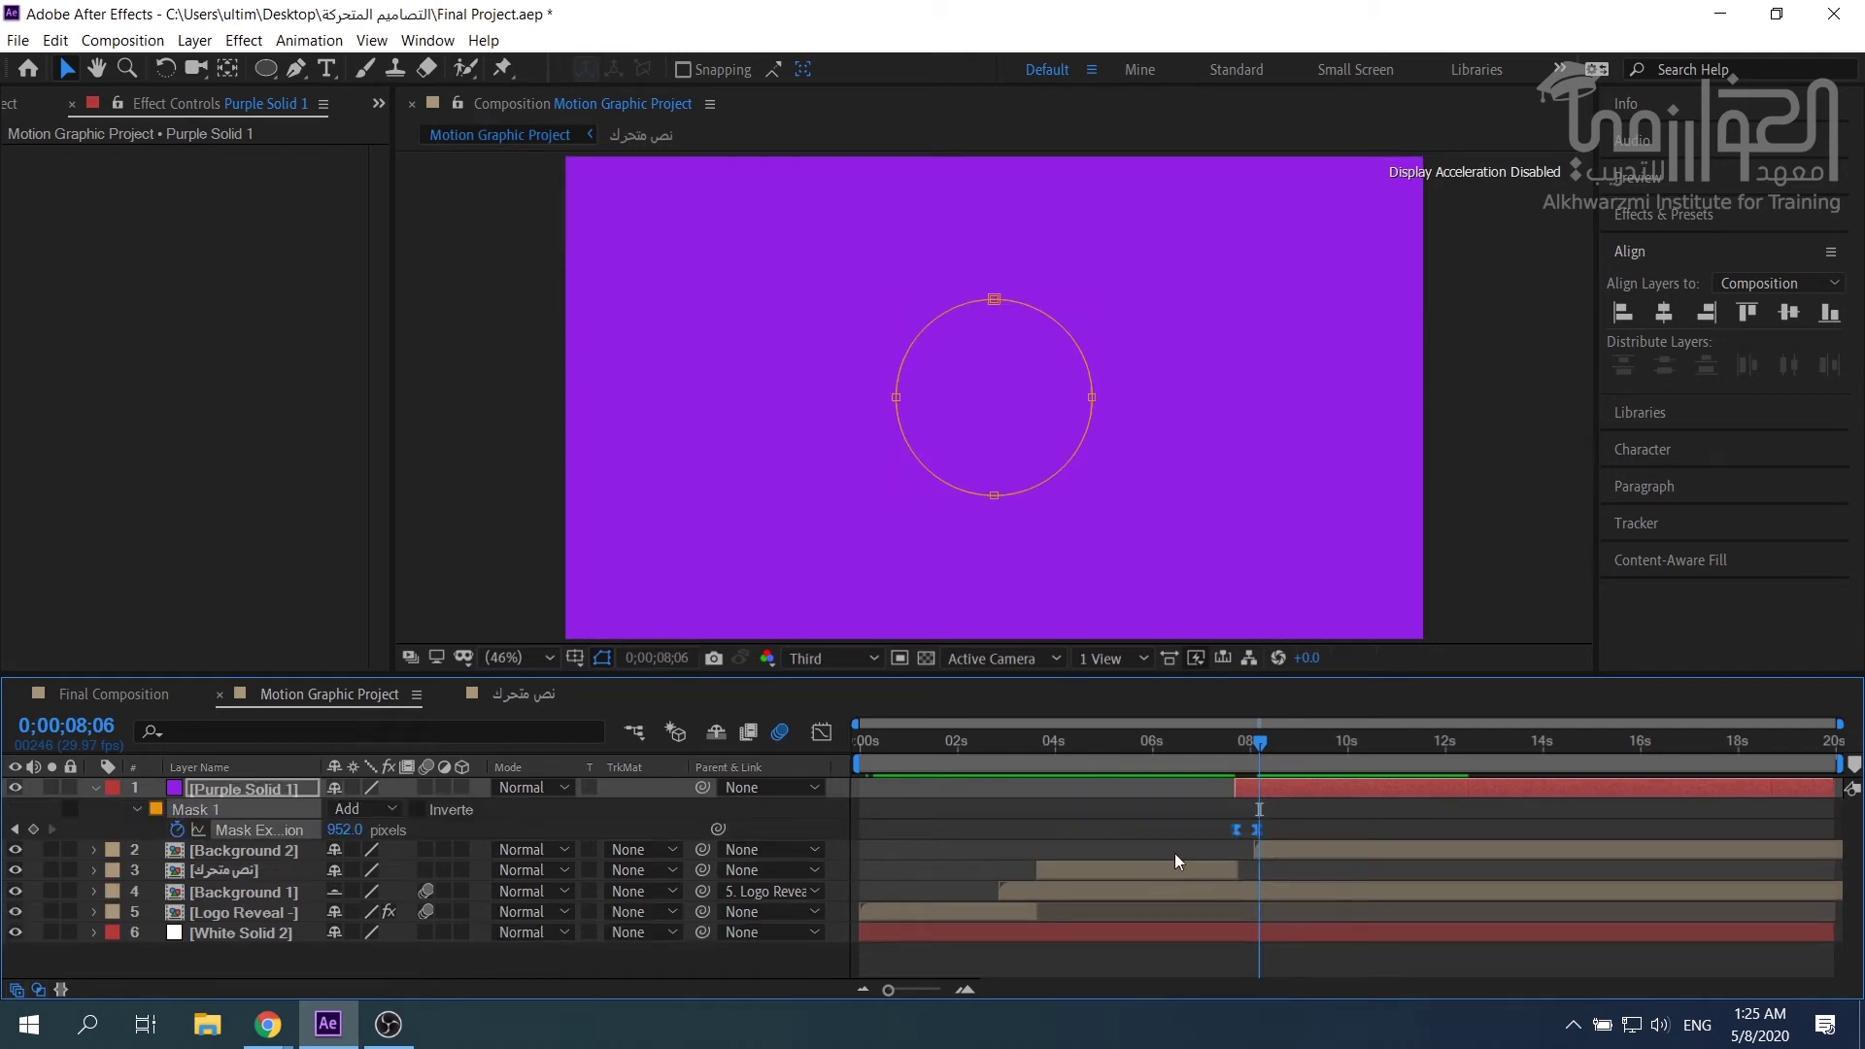
{"action": "left_click_drag", "start_coordinate": [1255, 748], "coordinate": [1232, 752]}
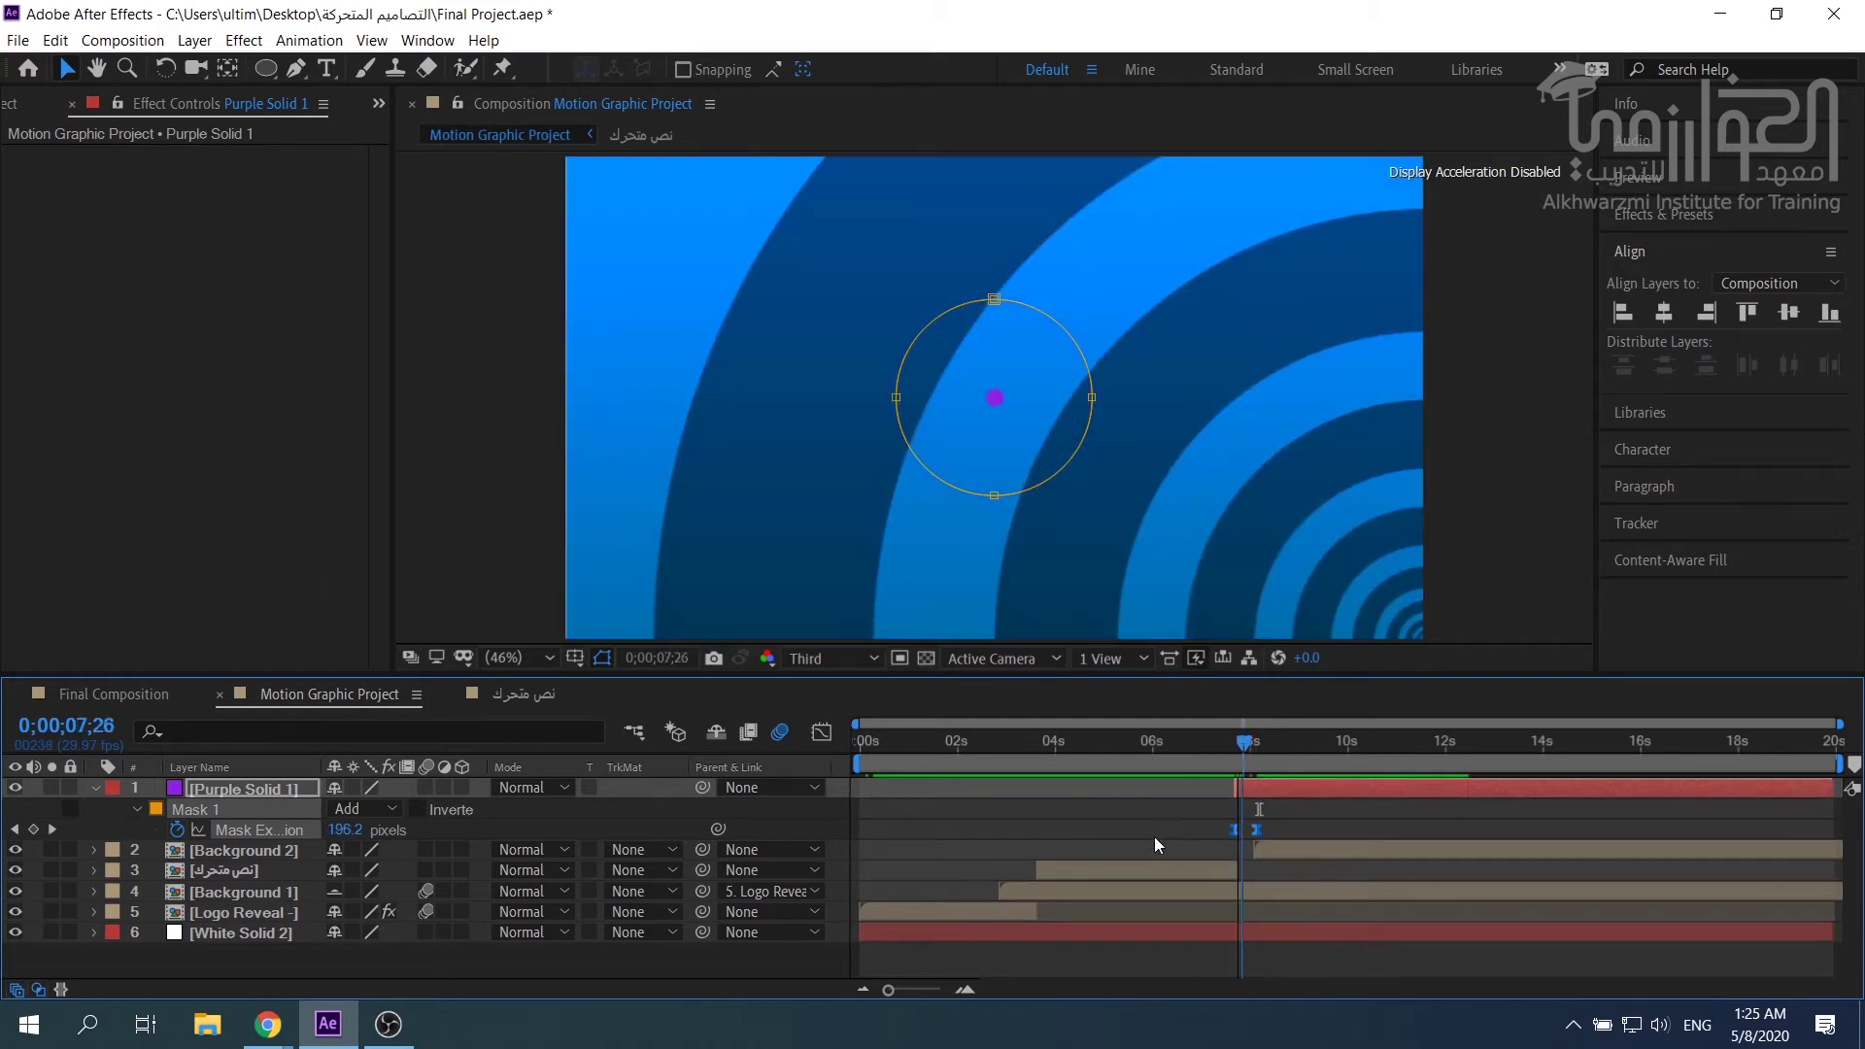
{"action": "key", "text": "space"}
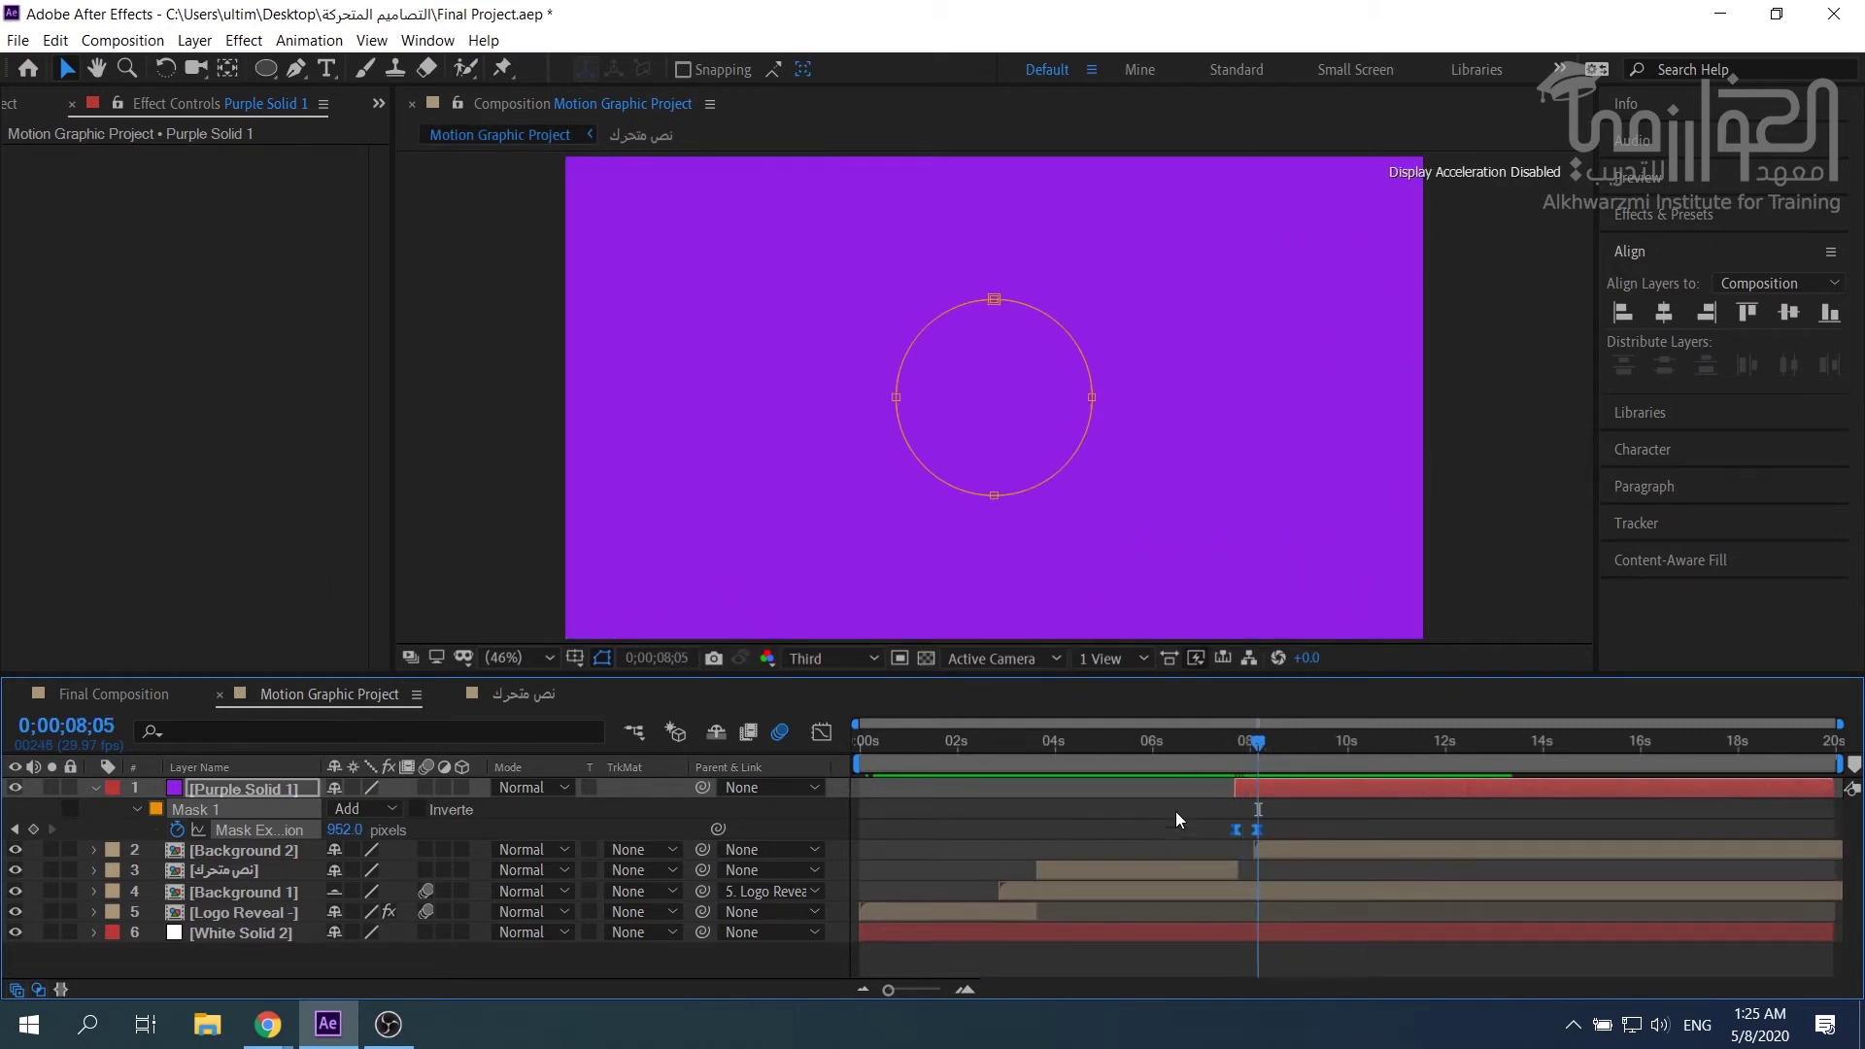
{"action": "left_click", "coordinate": [91, 789]}
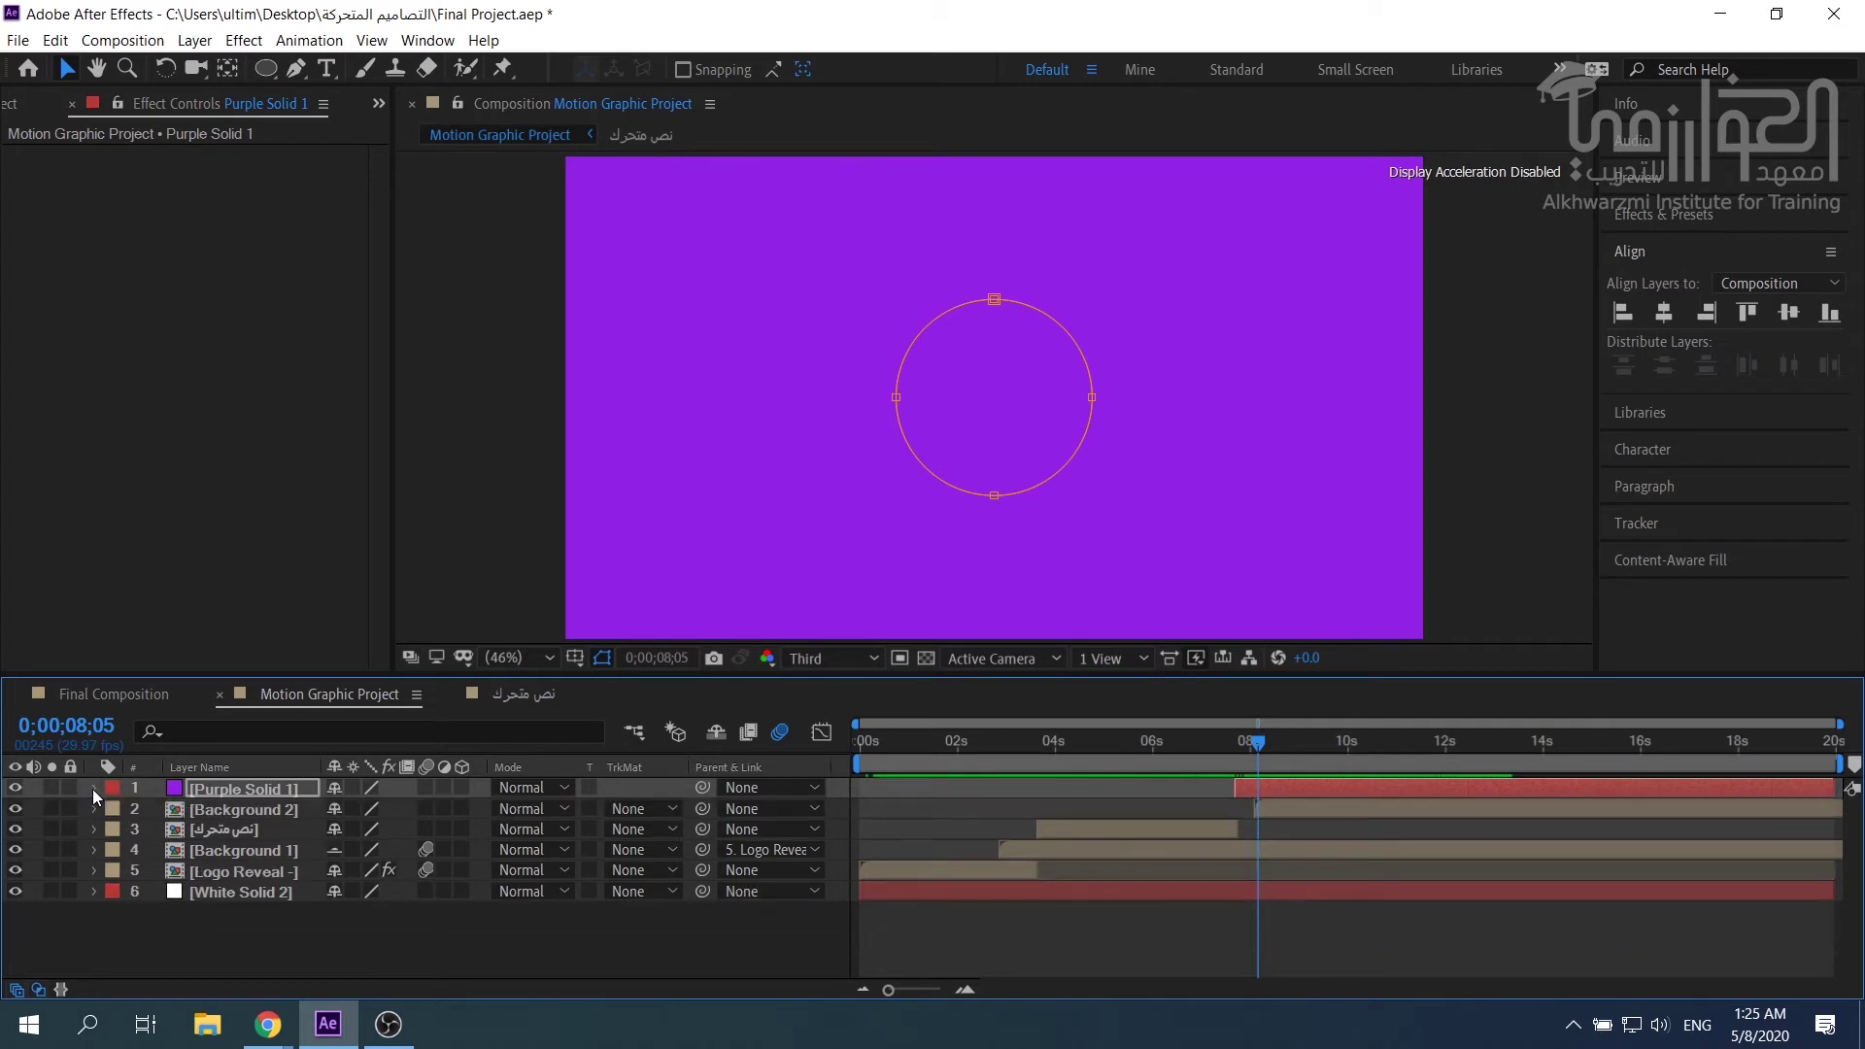
Duplicate the purple solid layer with the current time at 0;00;08;17.
{"action": "left_click", "coordinate": [212, 794]}
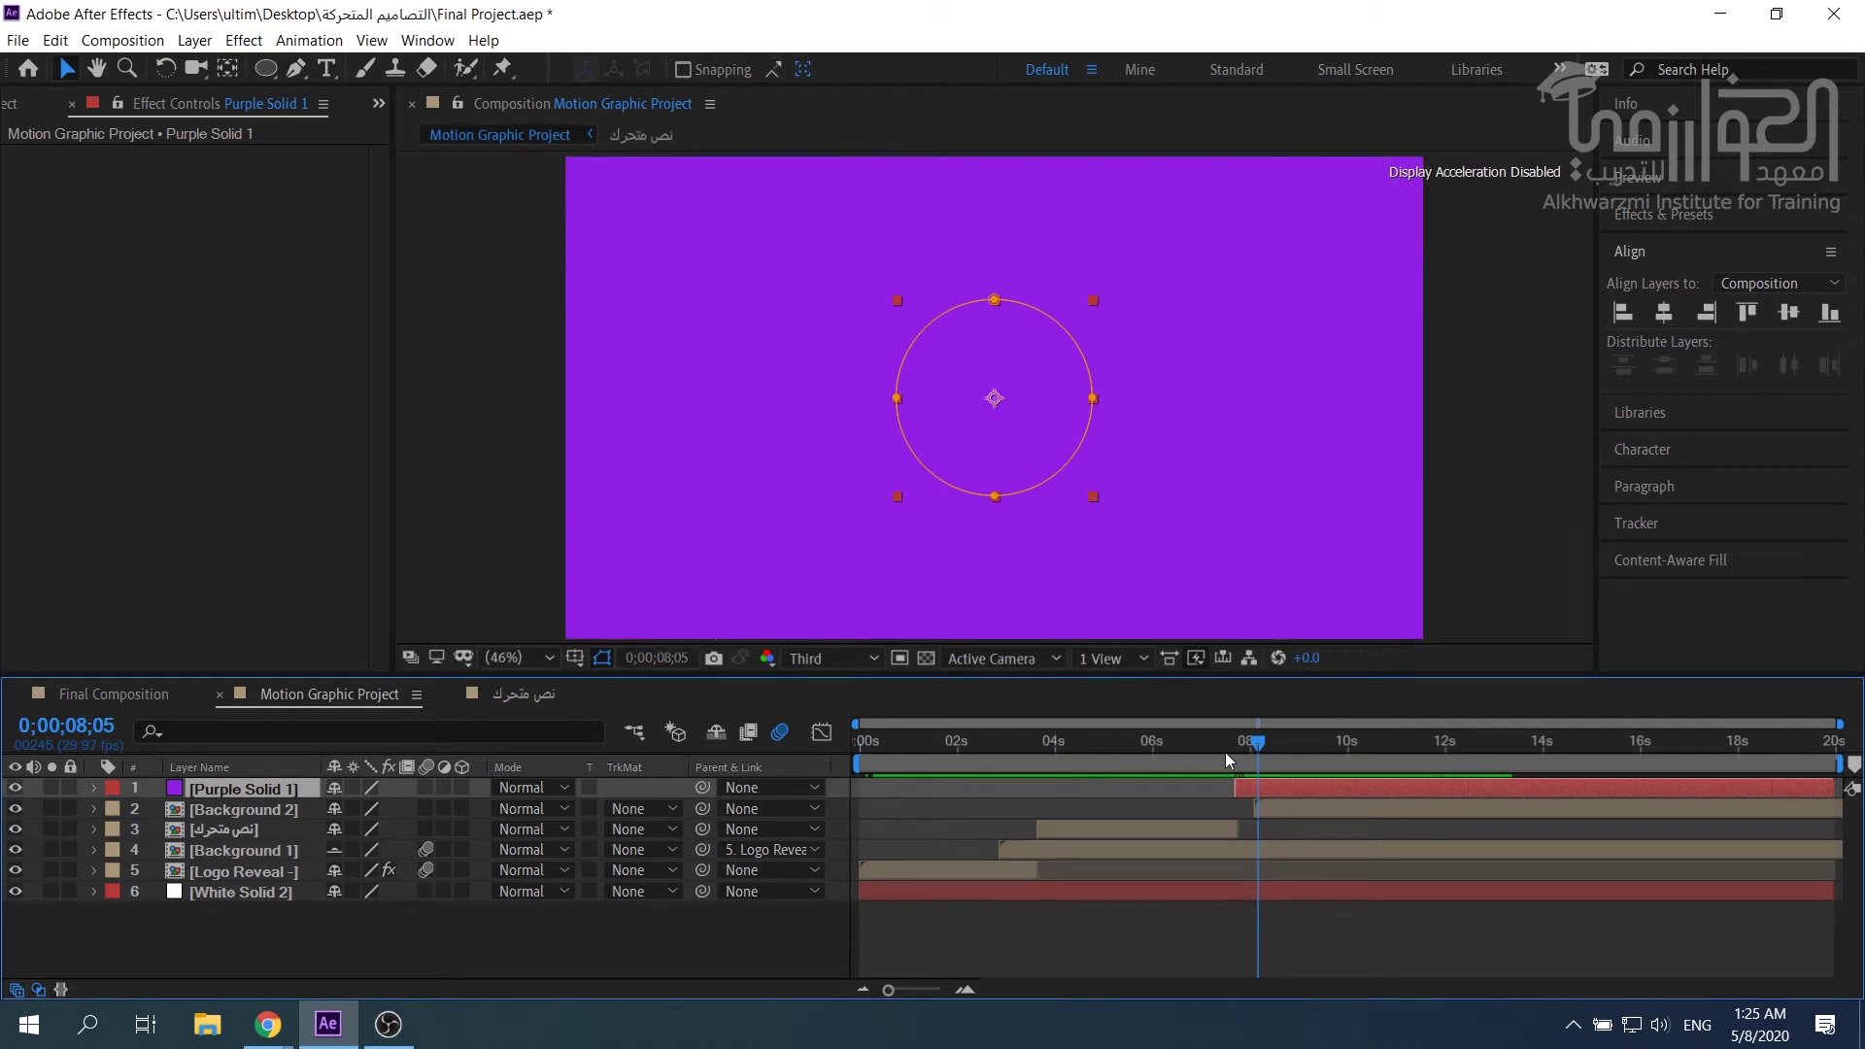
{"action": "mouse_move", "coordinate": [1257, 744]}
{"action": "left_mouse_down"}
{"action": "mouse_move", "coordinate": [1233, 744]}
{"action": "mouse_move", "coordinate": [1276, 748]}
{"action": "left_mouse_up"}
{"action": "left_click", "coordinate": [251, 810]}
{"action": "left_click", "coordinate": [259, 790]}
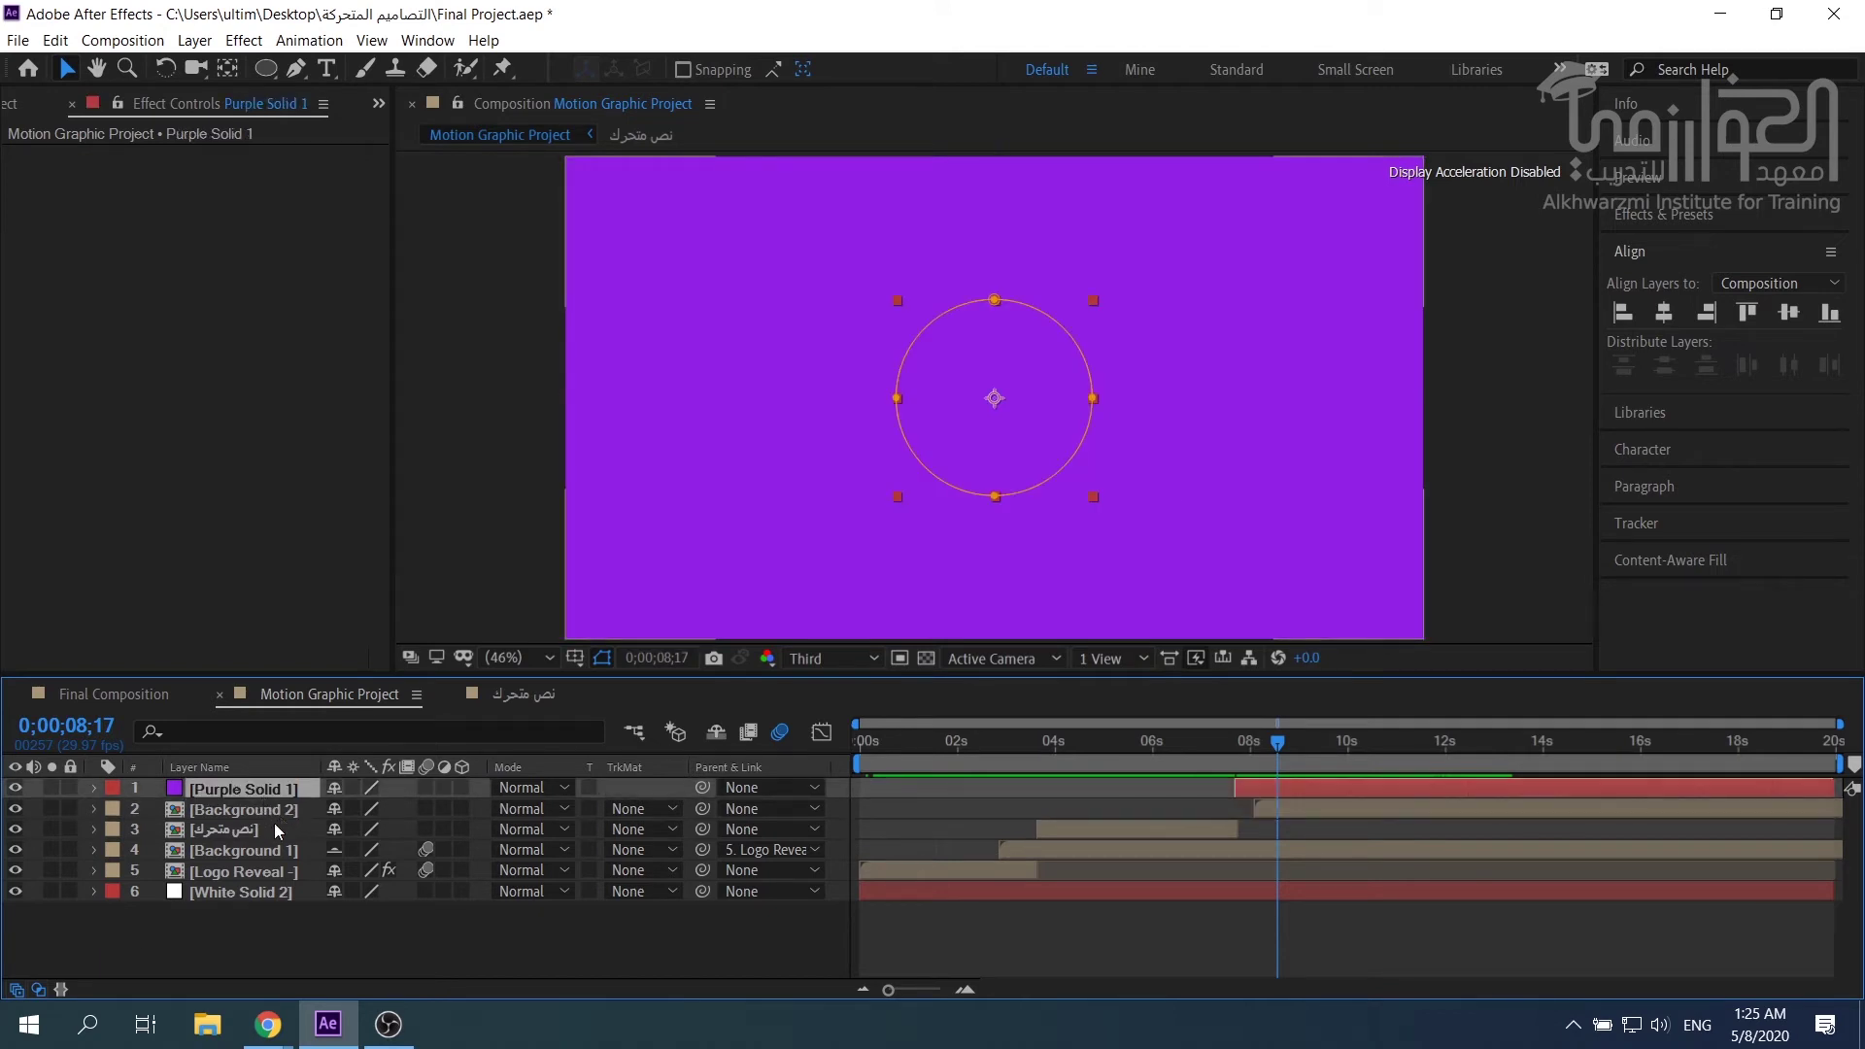
{"action": "key", "text": "ctrl+d"}
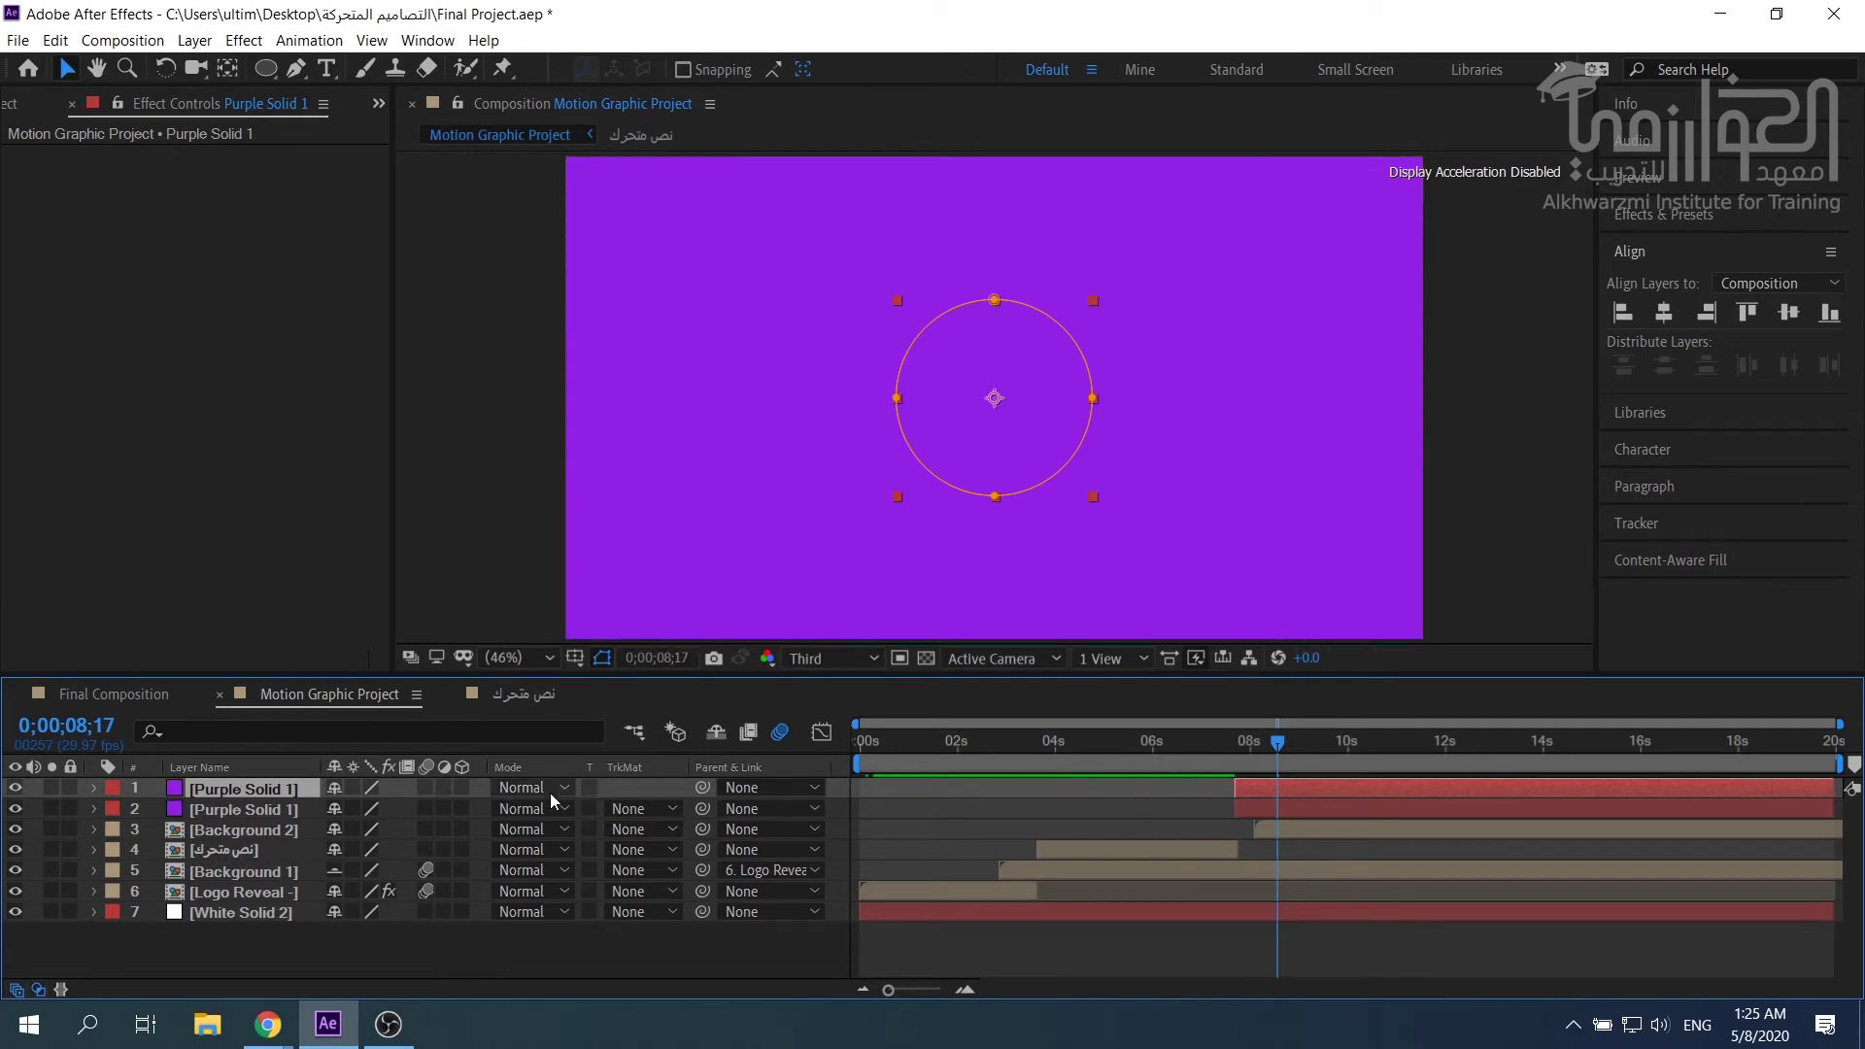
Reveal the keyframes of both purple solids, shift the upper copy to start at 0;00;08;04, and collapse both layers.
{"action": "key", "text": "e"}
{"action": "key", "text": "e"}
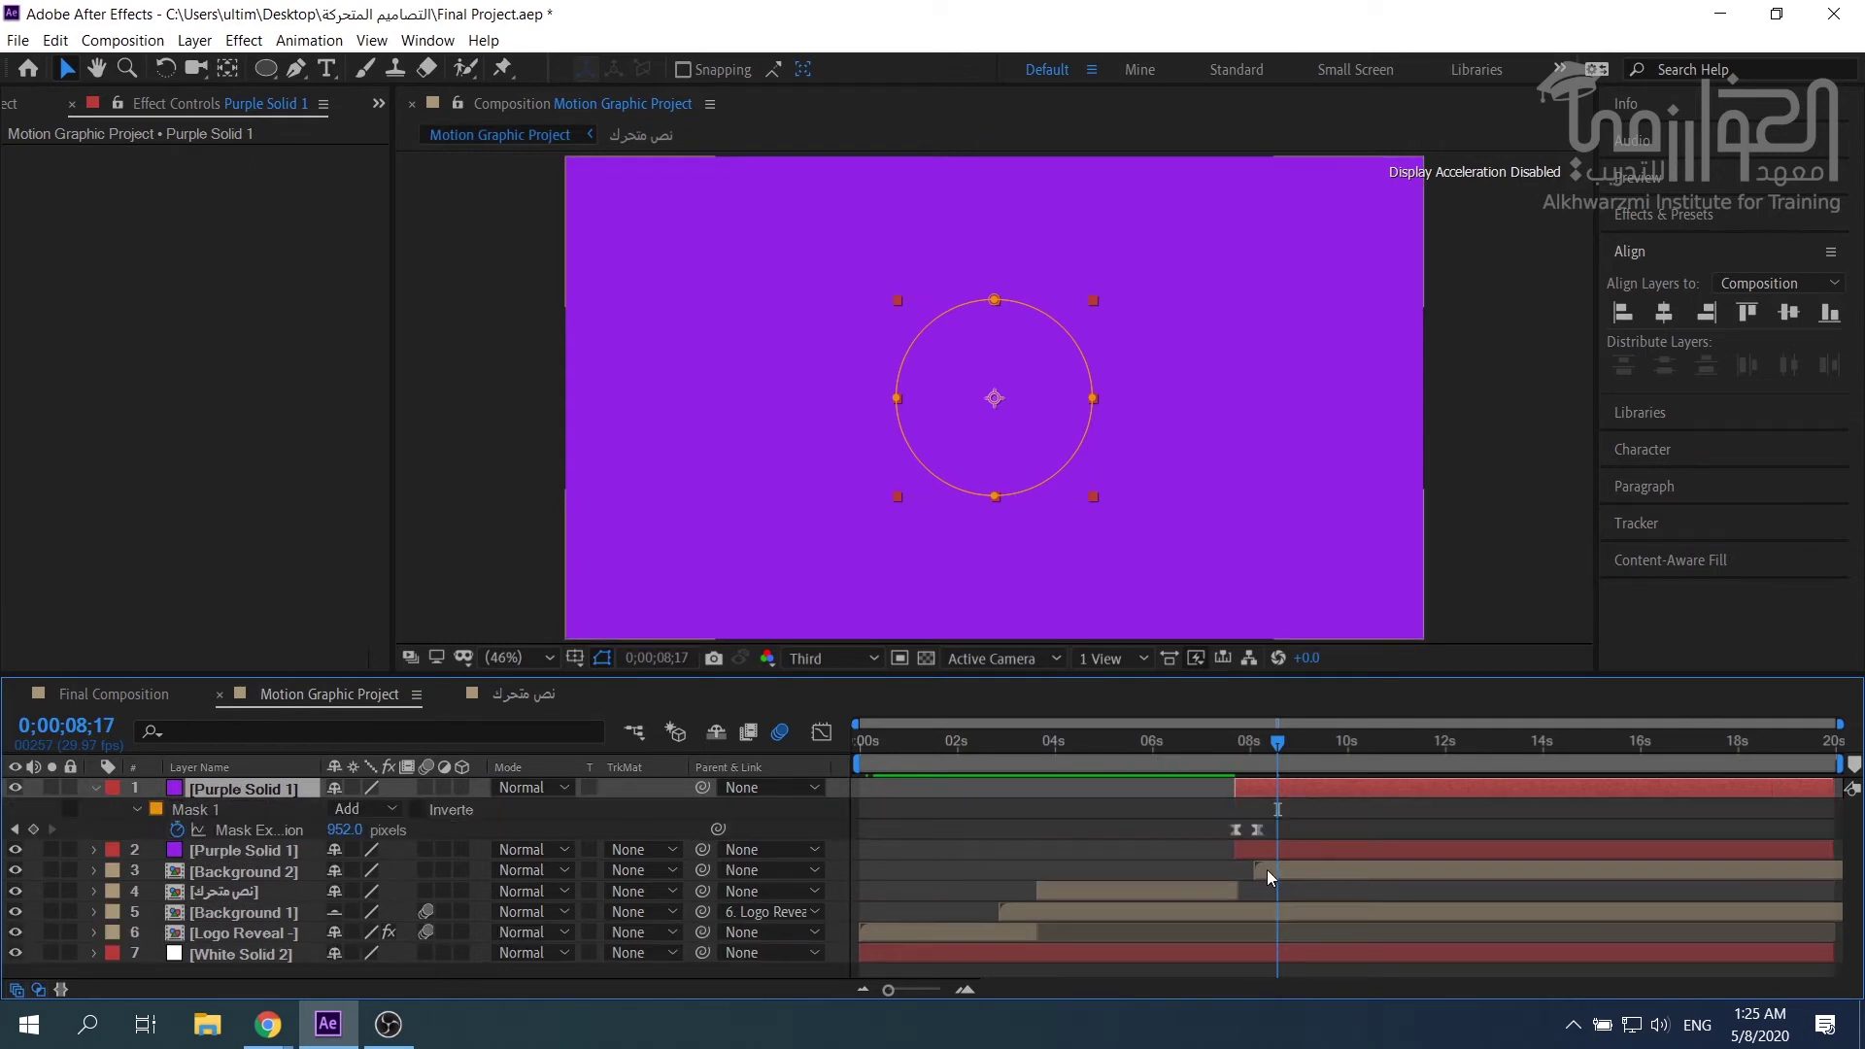
{"action": "left_click", "coordinate": [235, 853]}
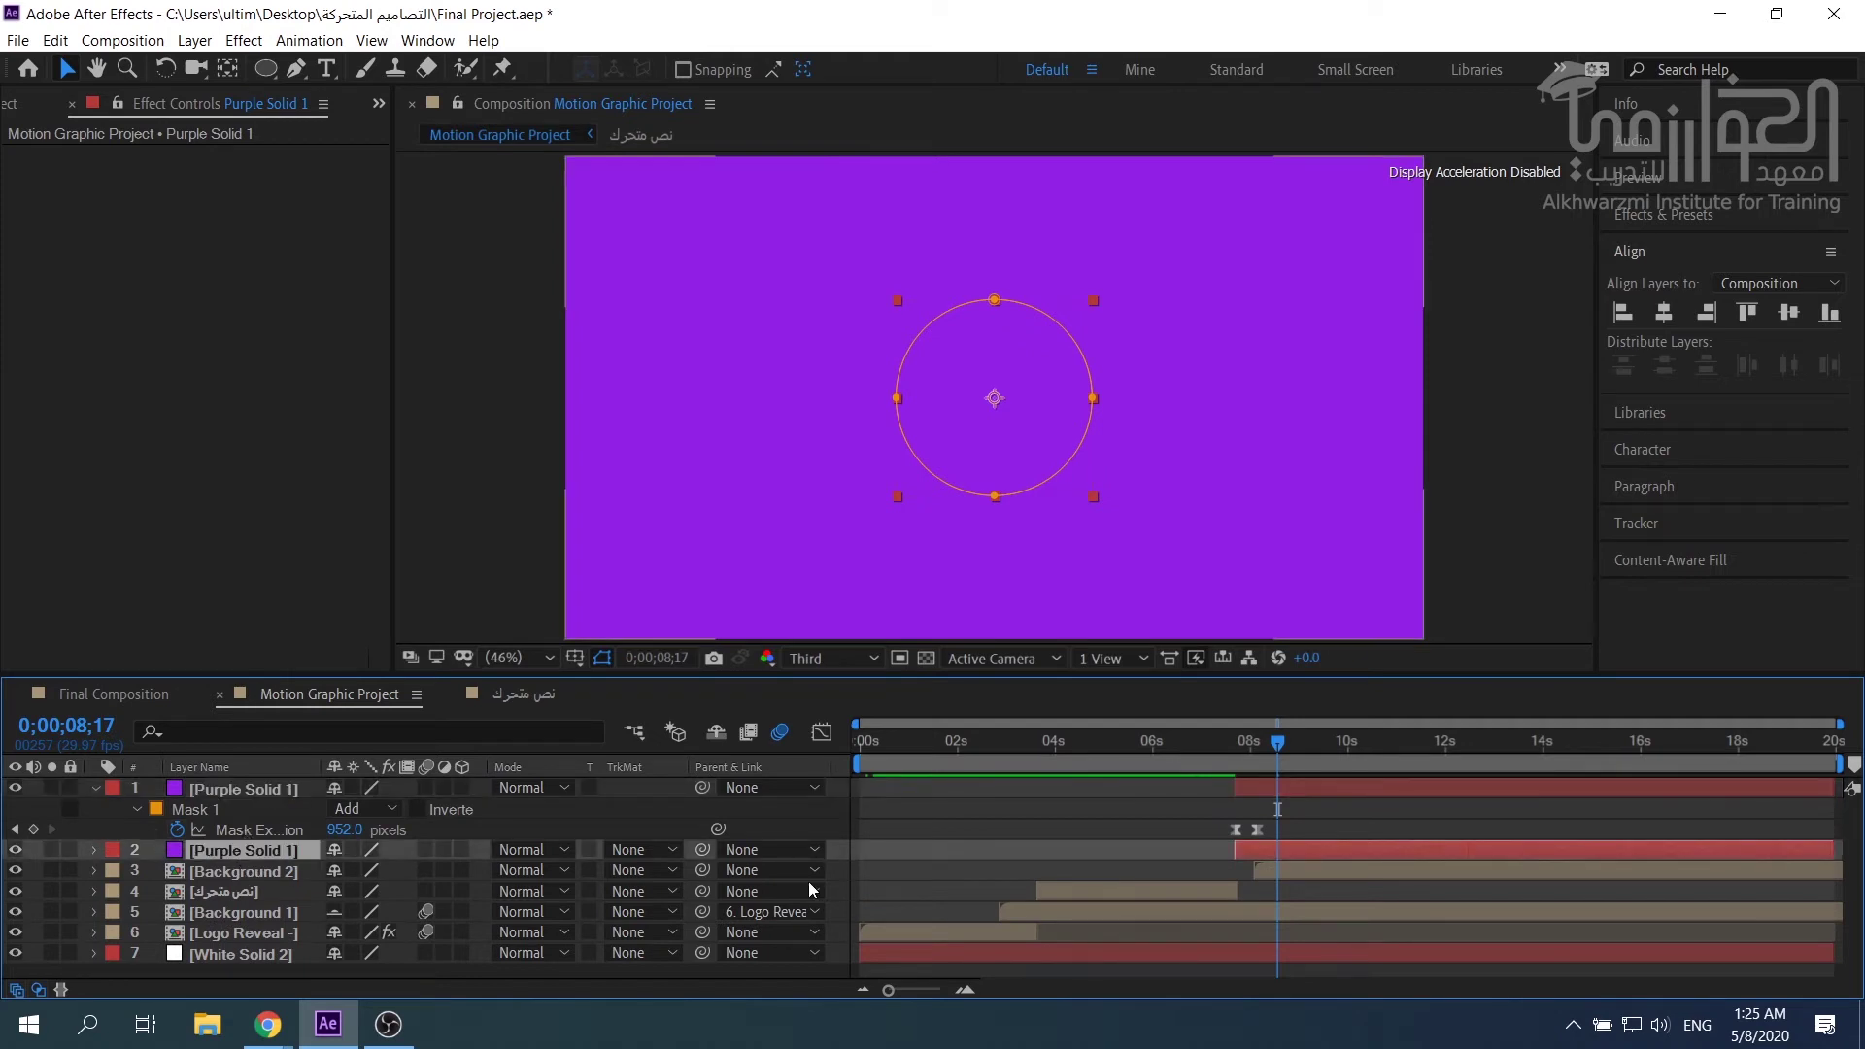
{"action": "key", "text": "e"}
{"action": "key", "text": "e"}
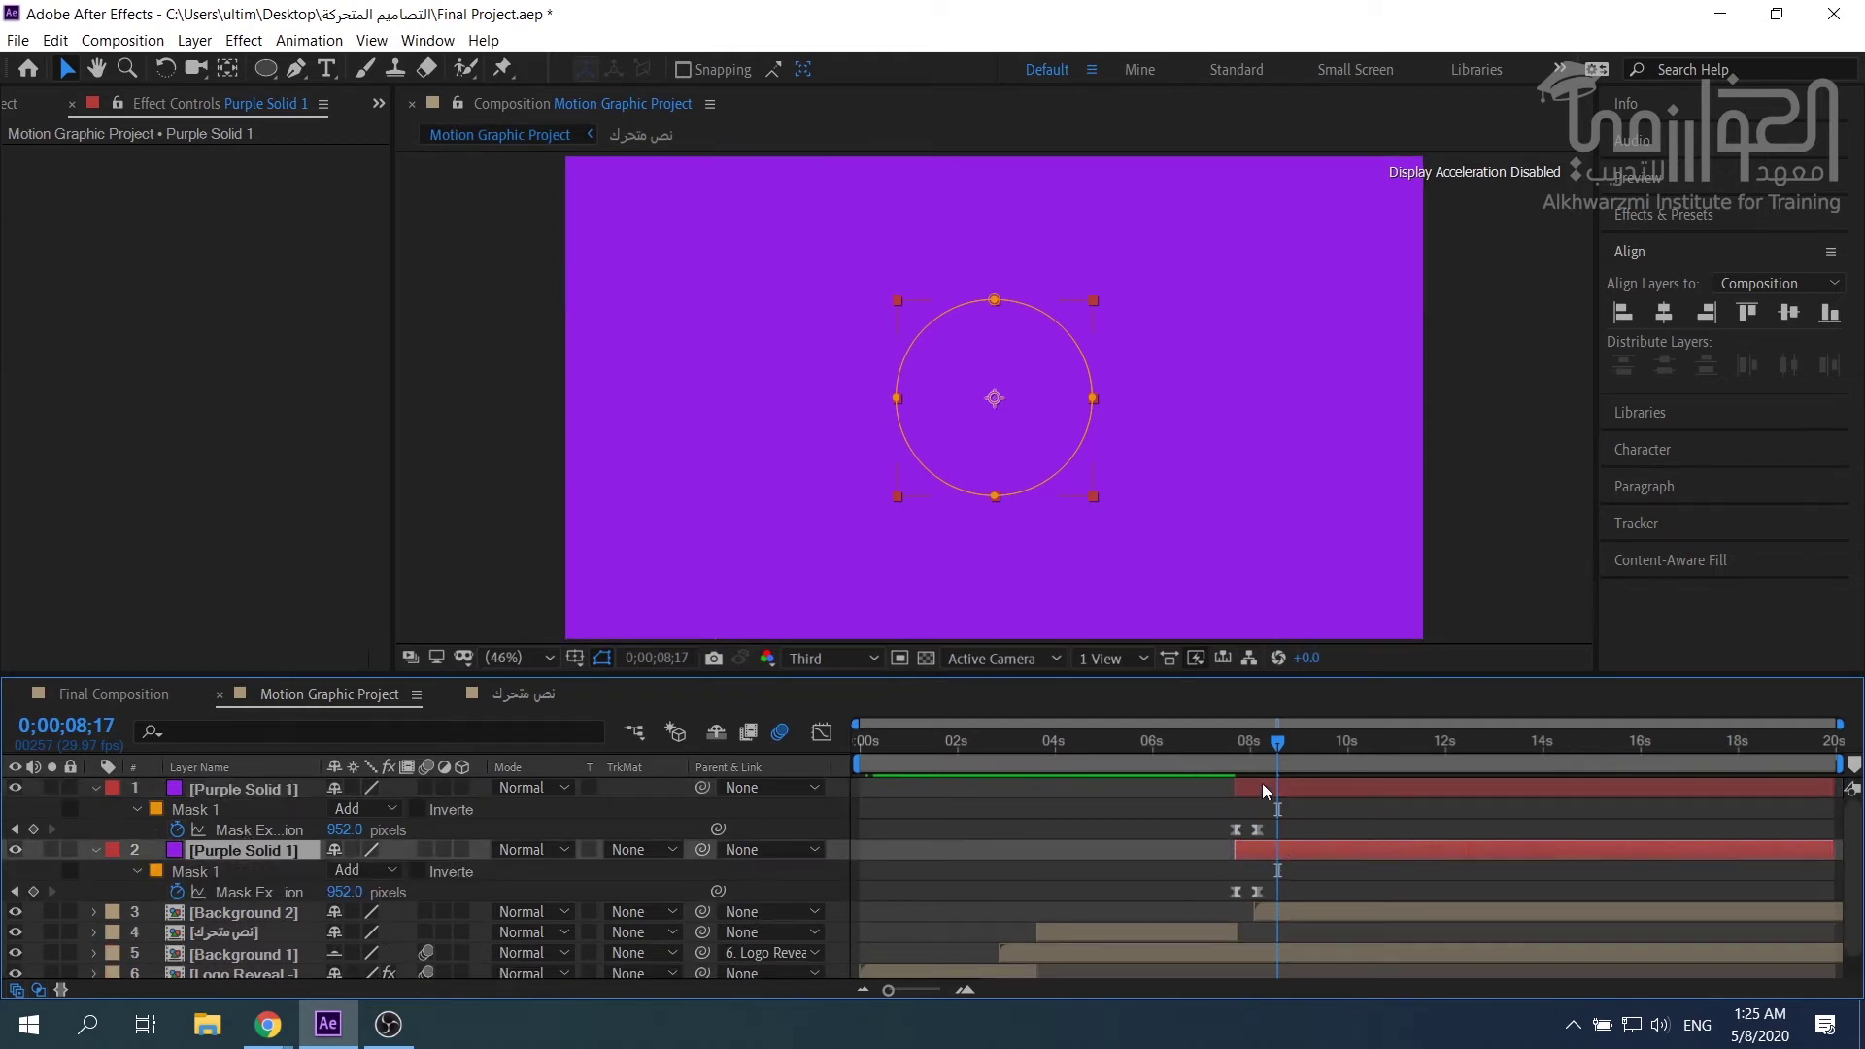
{"action": "left_click", "coordinate": [1262, 787]}
{"action": "left_click_drag", "start_coordinate": [1250, 789], "coordinate": [1258, 743]}
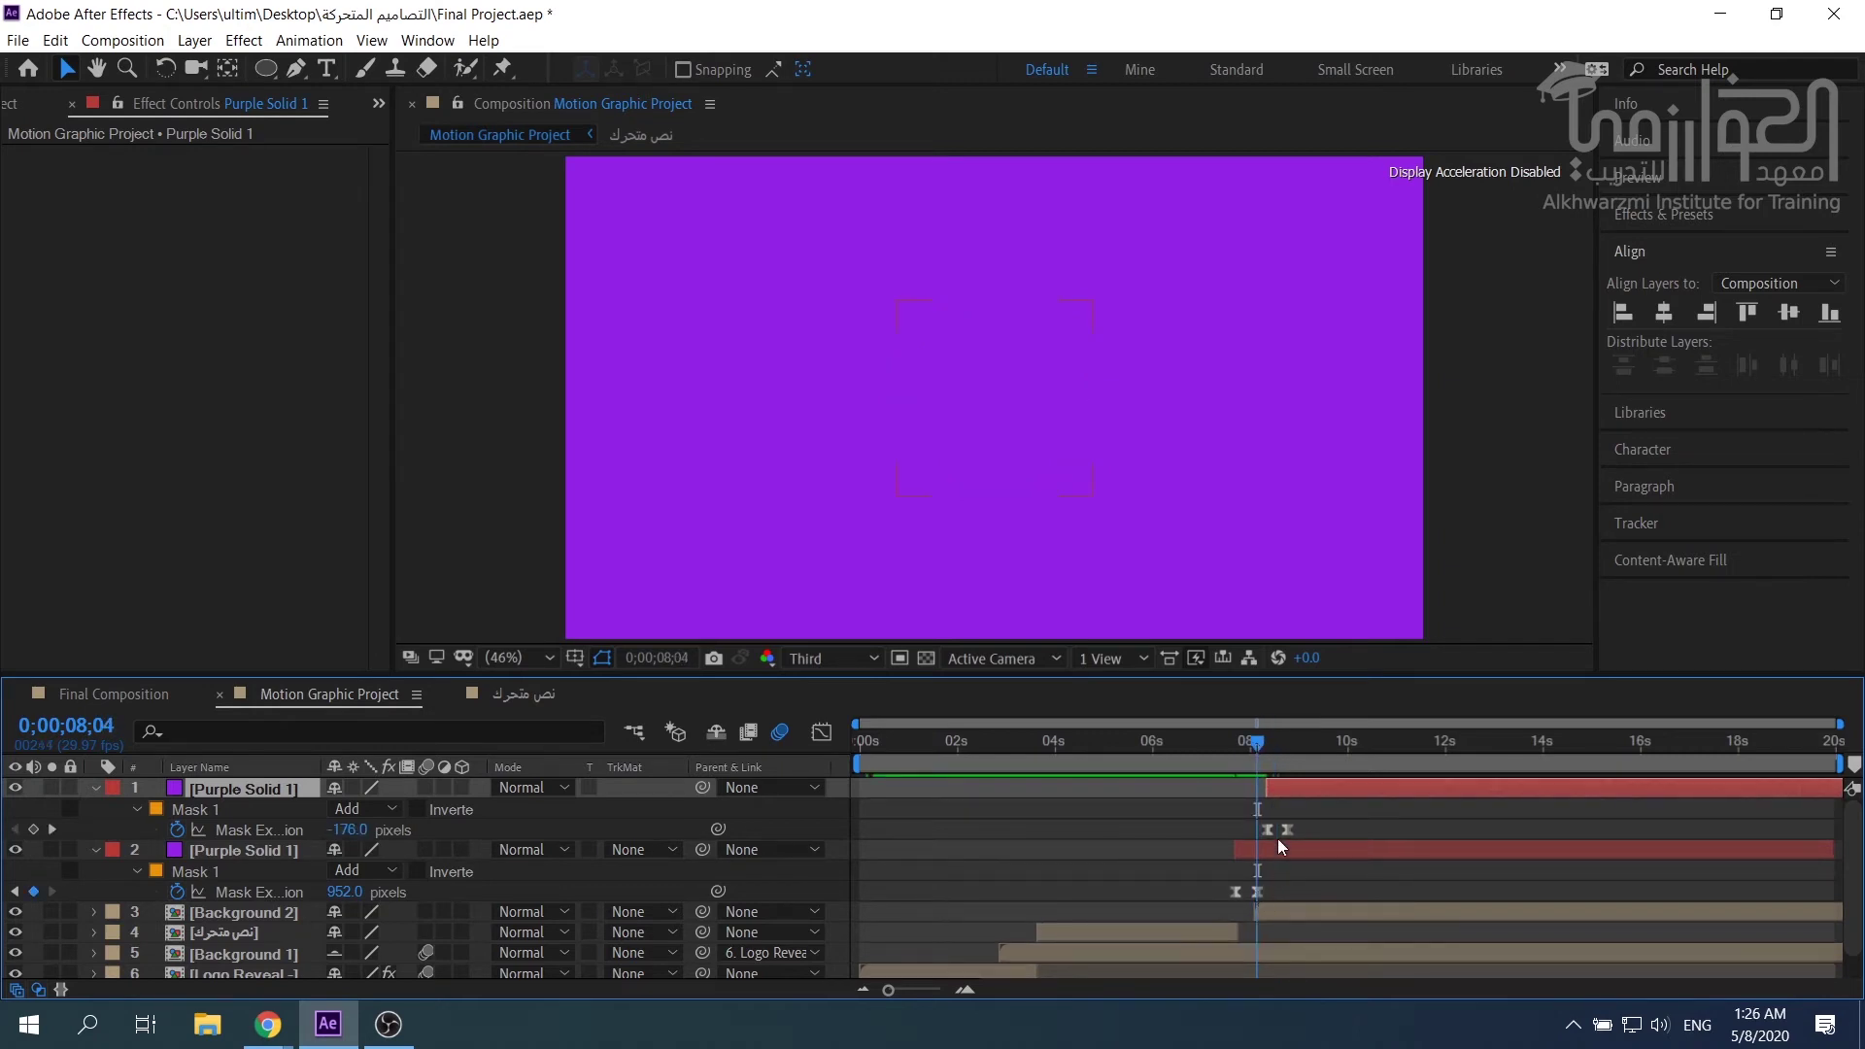
{"action": "left_click_drag", "start_coordinate": [1276, 787], "coordinate": [1273, 787]}
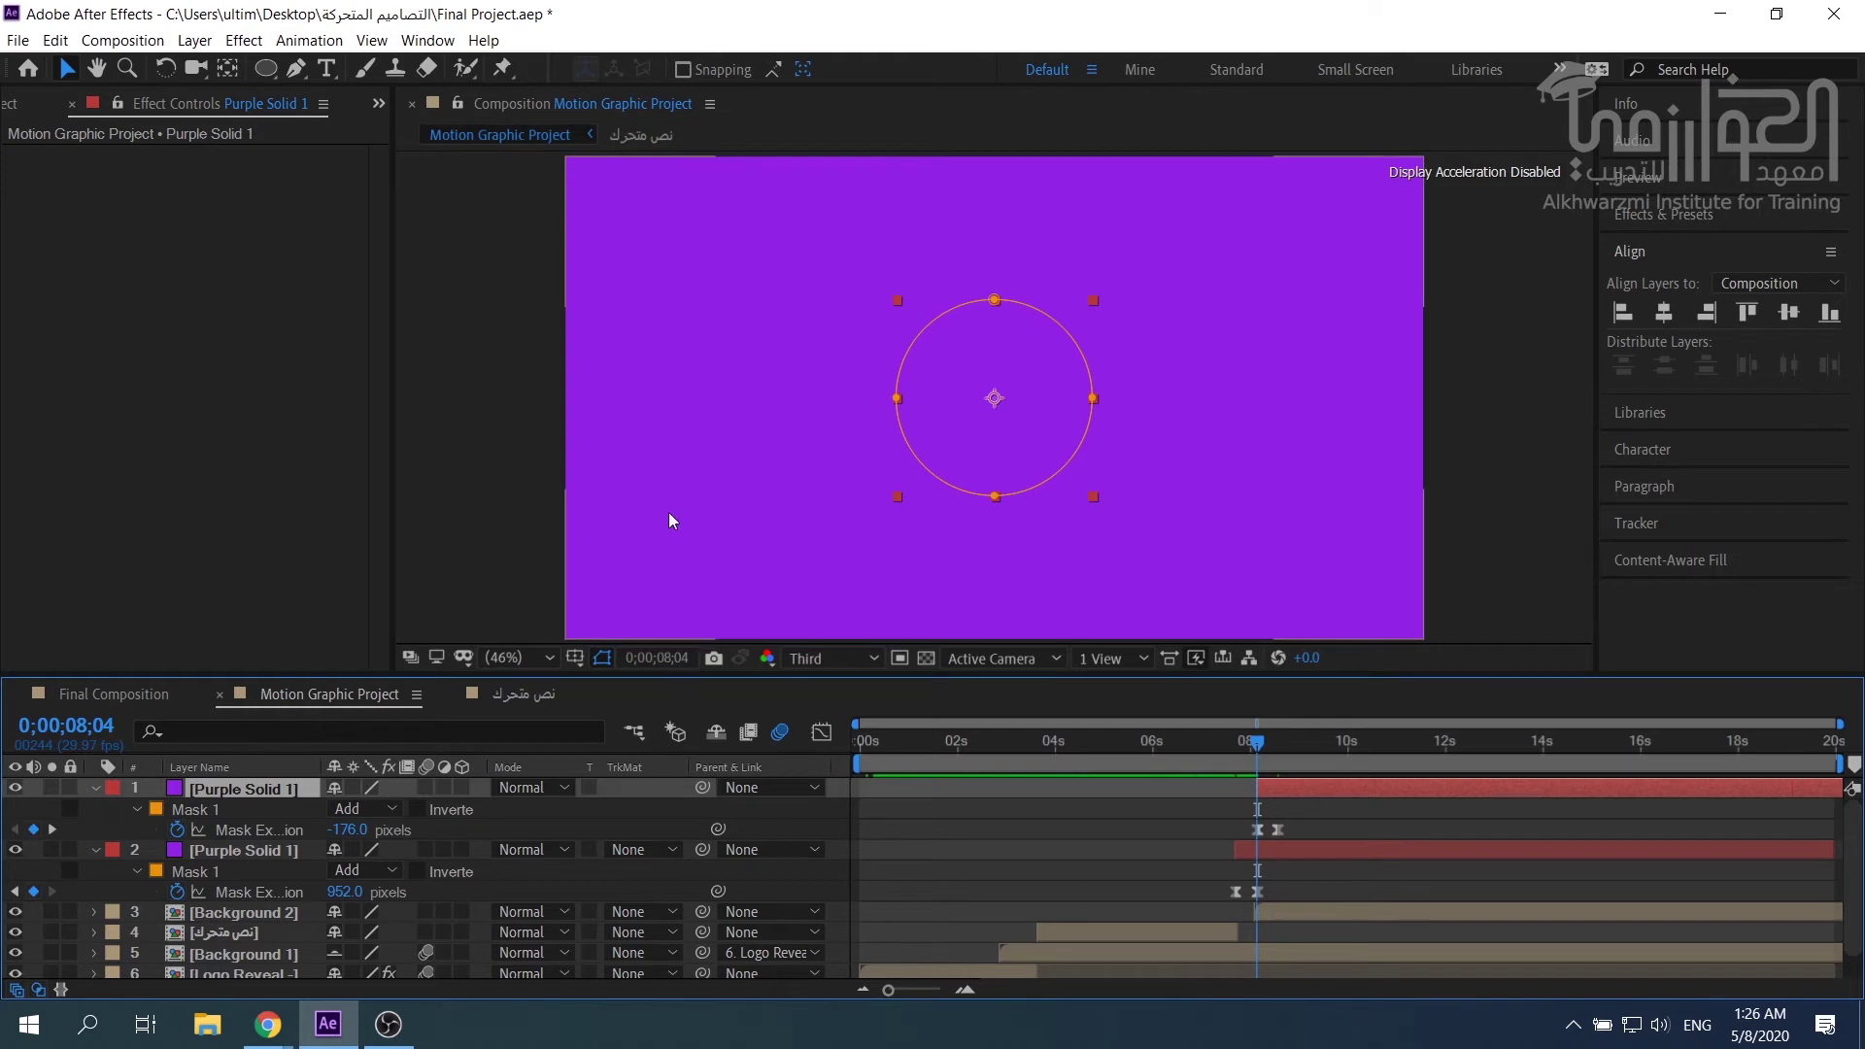
{"action": "left_click", "coordinate": [96, 790]}
{"action": "left_click", "coordinate": [96, 810]}
Collapse the purple solids and set the lower one's track matte to Alpha Inverted Matte, after trying plain Alpha Matte.
{"action": "left_click", "coordinate": [268, 809]}
{"action": "left_click", "coordinate": [260, 791]}
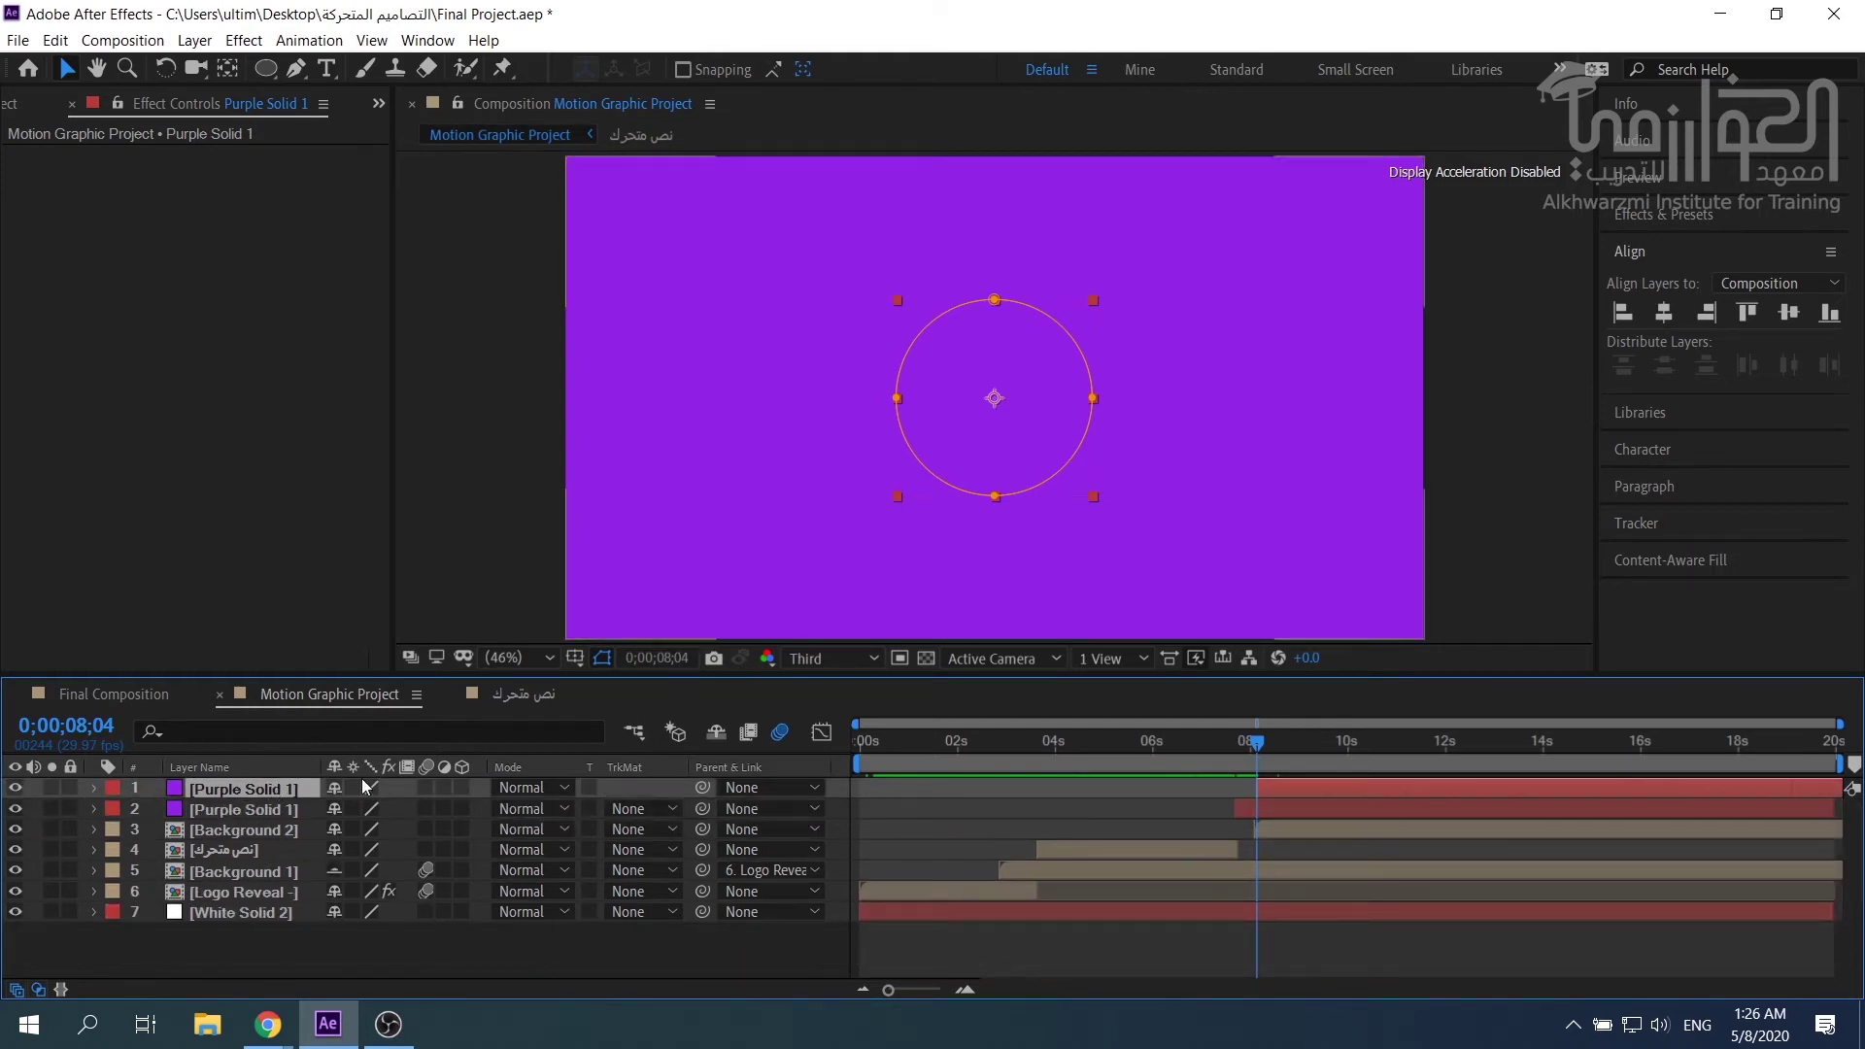
{"action": "left_click", "coordinate": [256, 806]}
{"action": "left_click", "coordinate": [649, 810]}
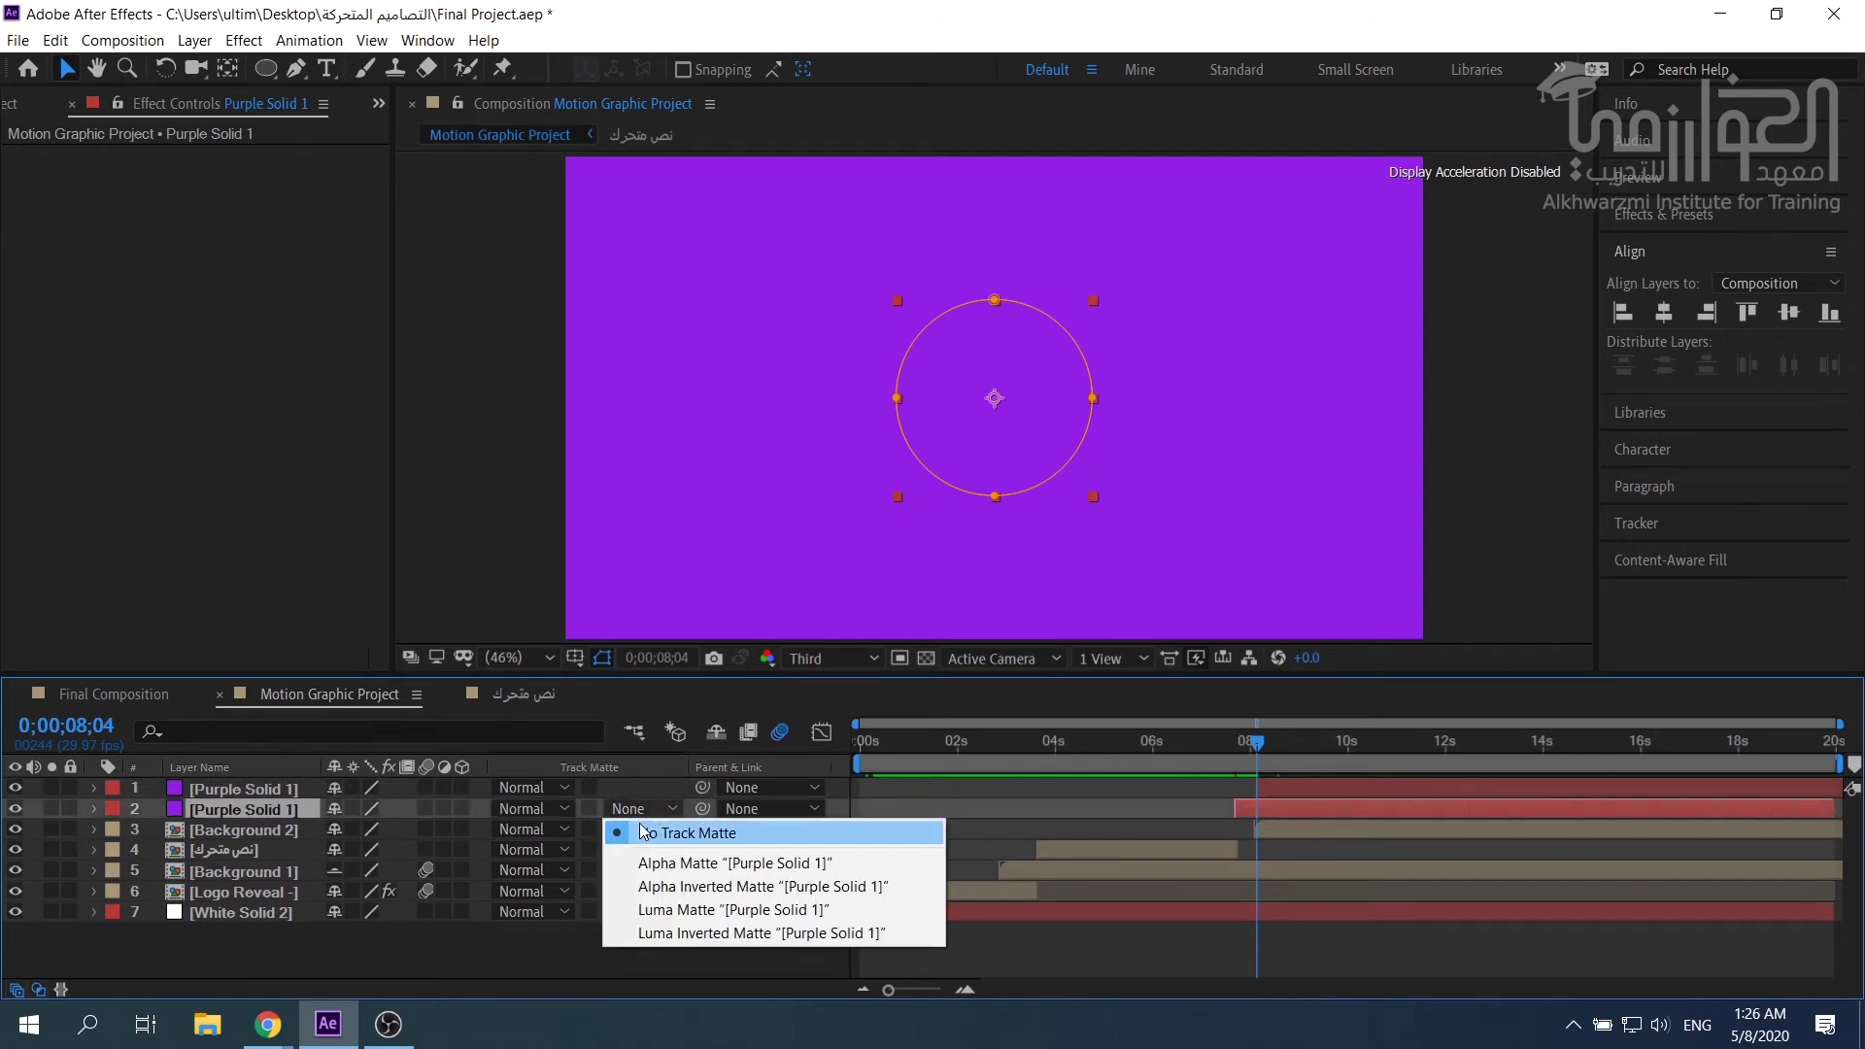
{"action": "left_click", "coordinate": [682, 887]}
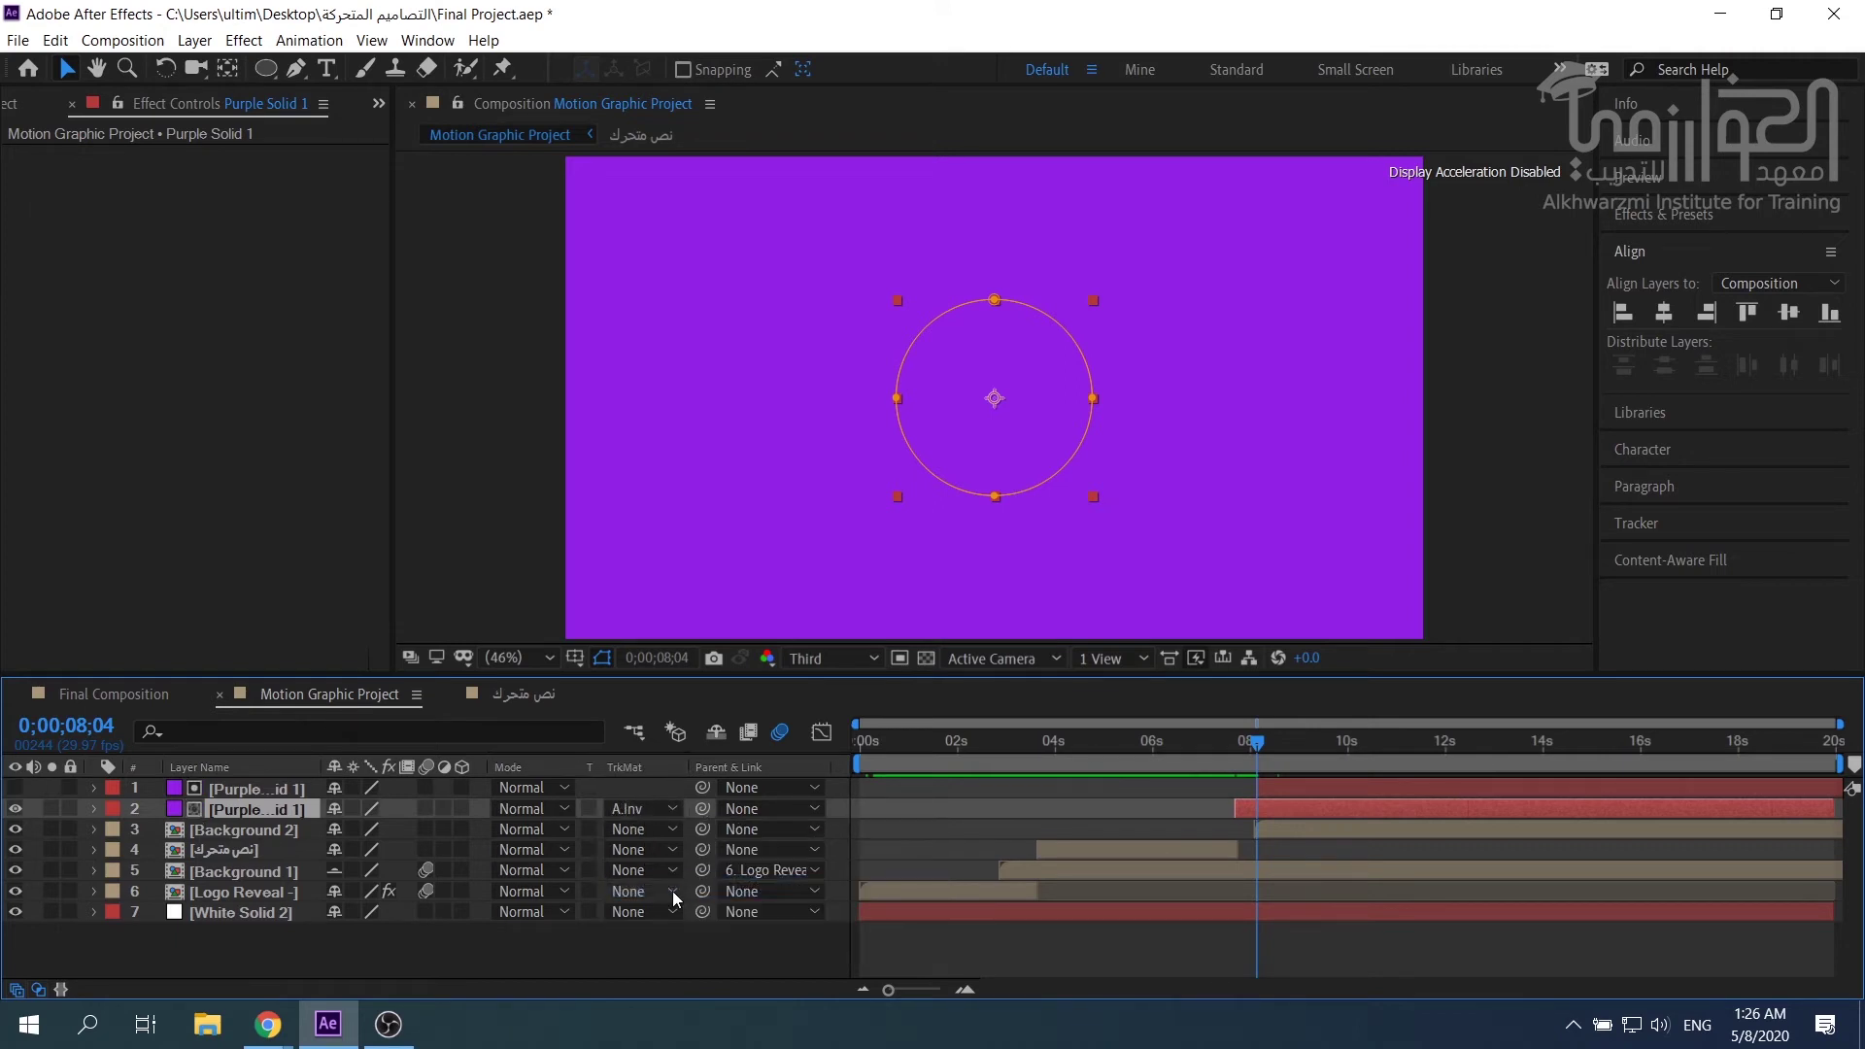
{"action": "left_click", "coordinate": [638, 812]}
{"action": "left_click", "coordinate": [674, 865]}
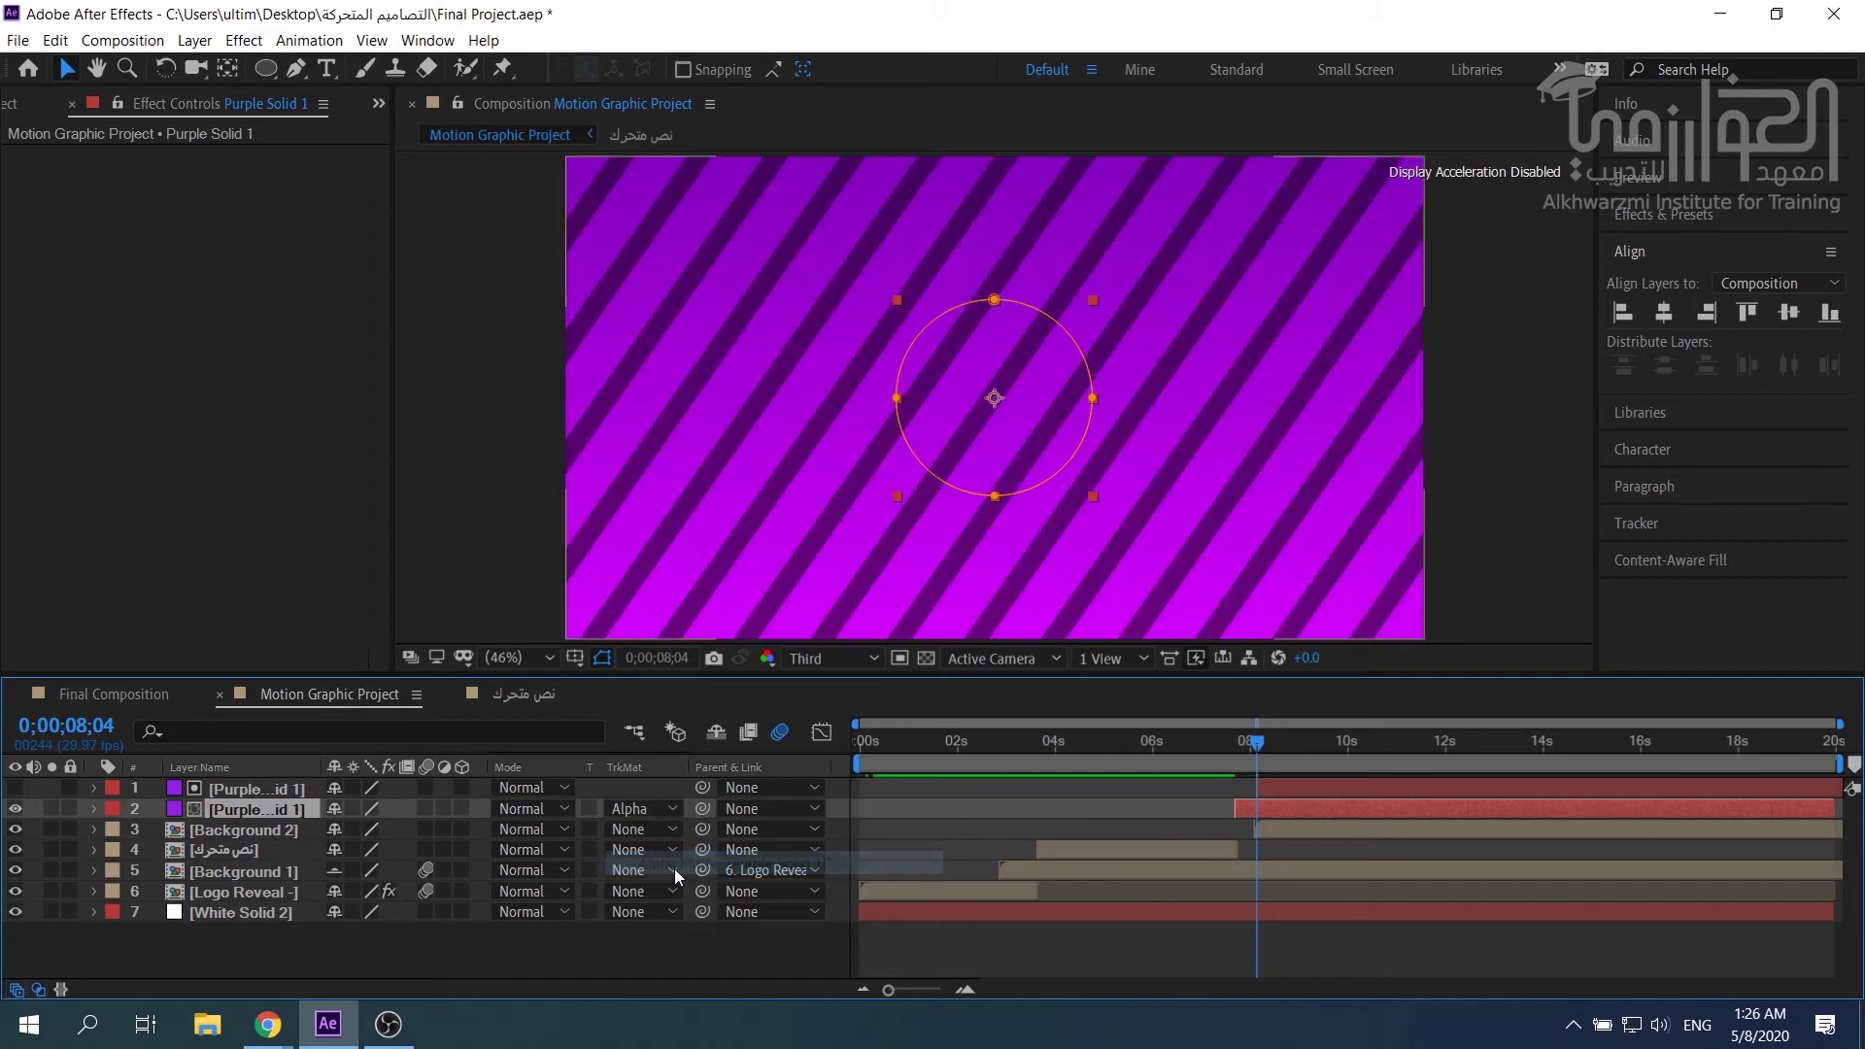
{"action": "left_click", "coordinate": [632, 808]}
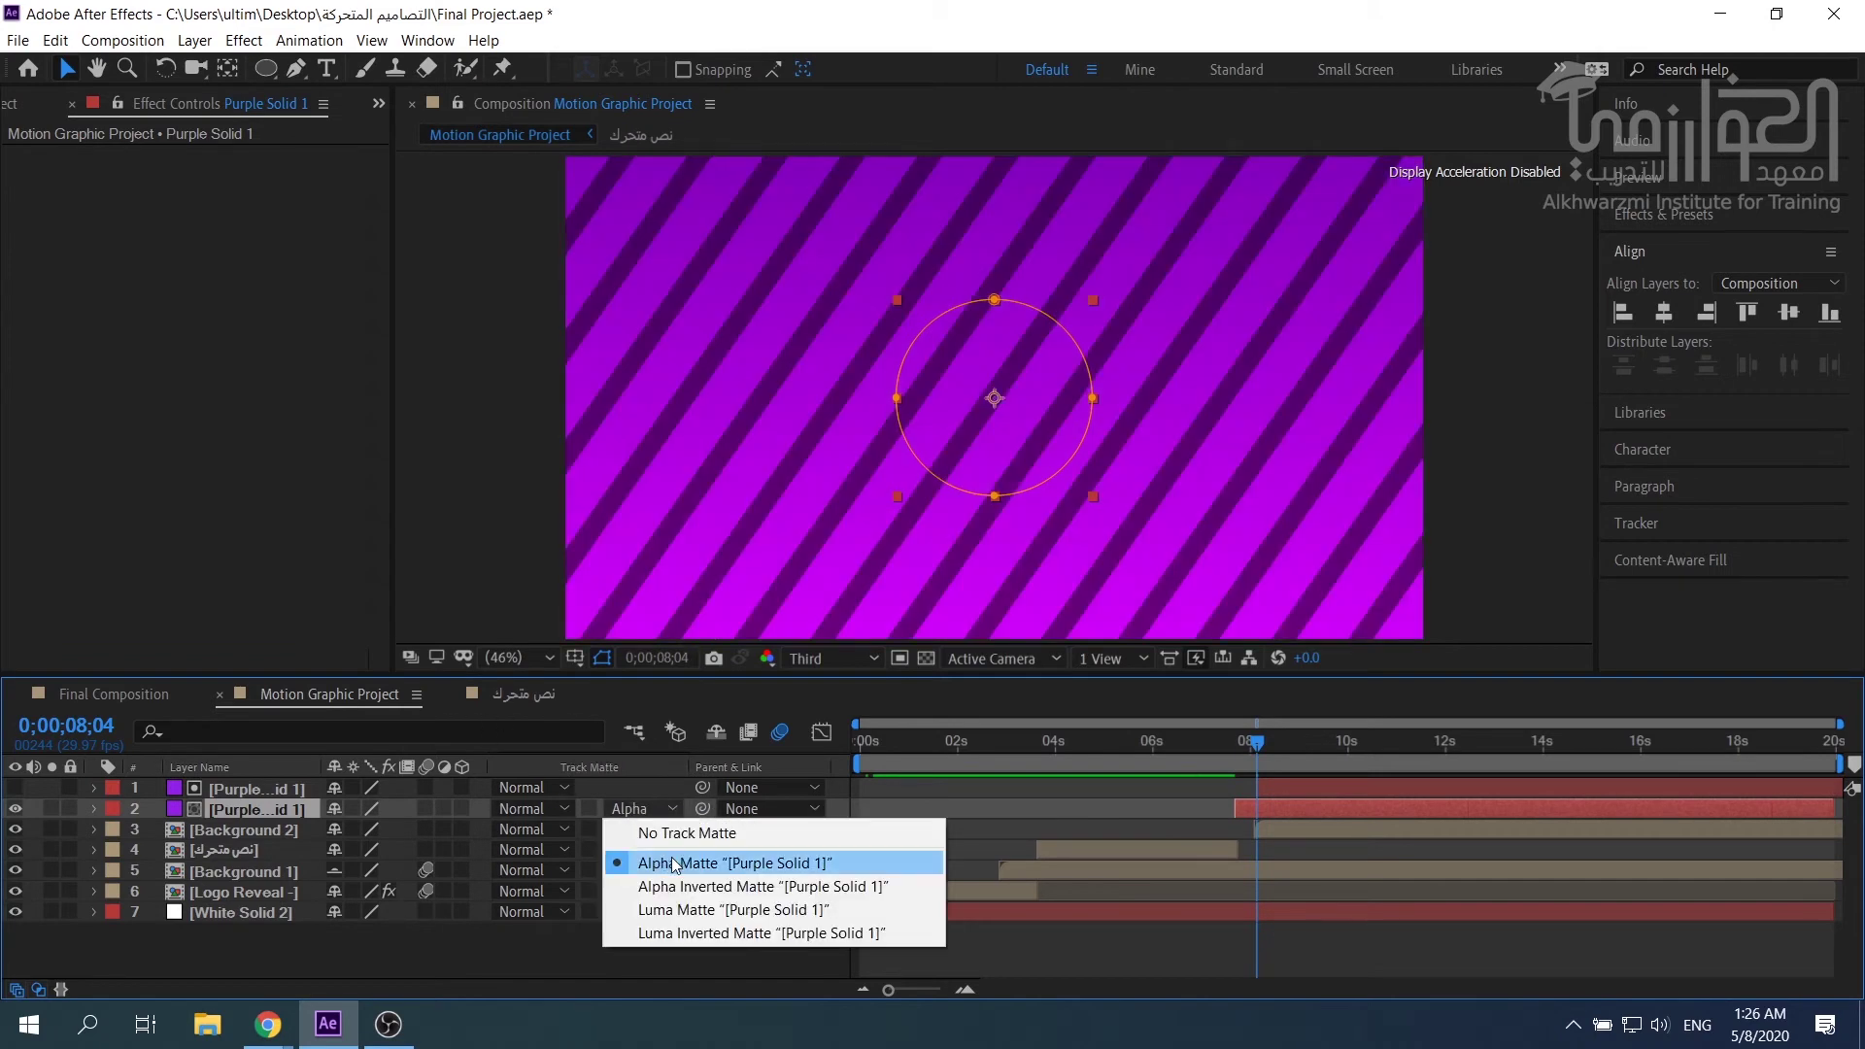
{"action": "left_click", "coordinate": [680, 887]}
Scrub and play the circle transition from just before the 8-second mark to check the matte's striped reveal.
{"action": "left_click_drag", "start_coordinate": [1266, 746], "coordinate": [1274, 746]}
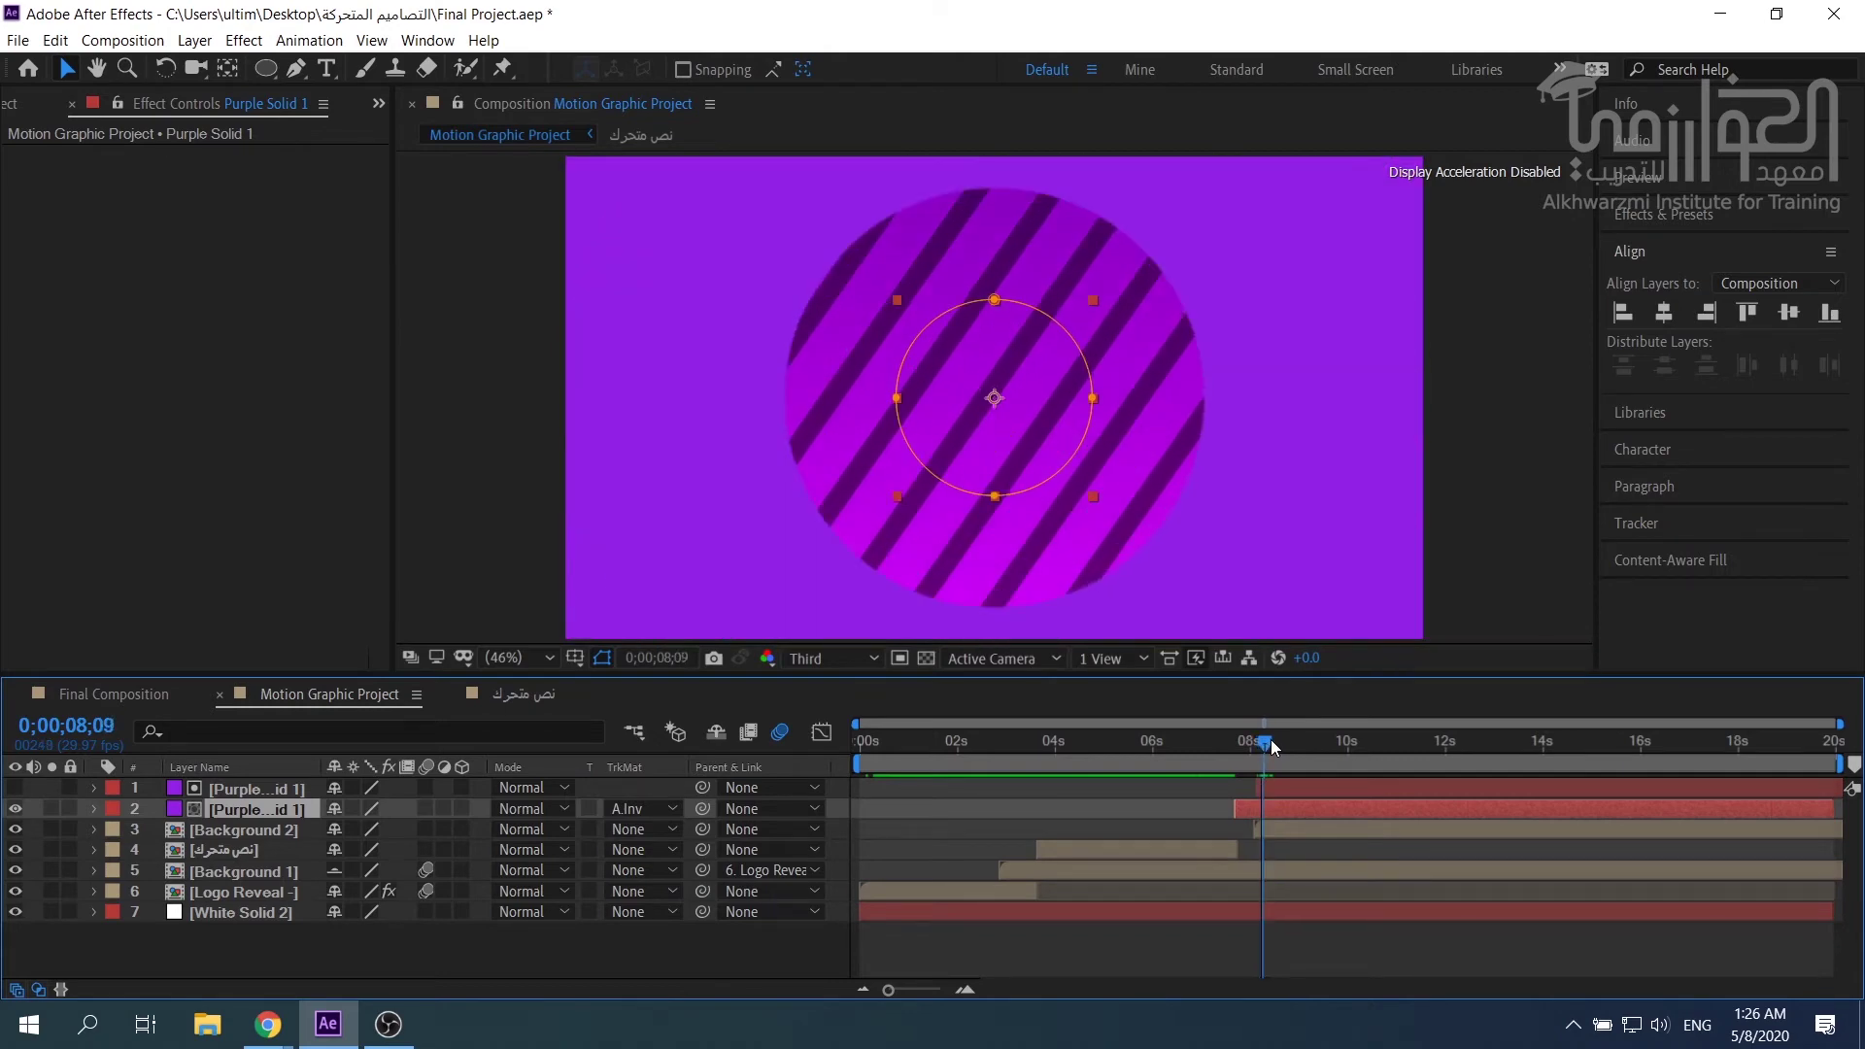
{"action": "left_click_drag", "start_coordinate": [1272, 746], "coordinate": [1230, 740]}
{"action": "key", "text": "space"}
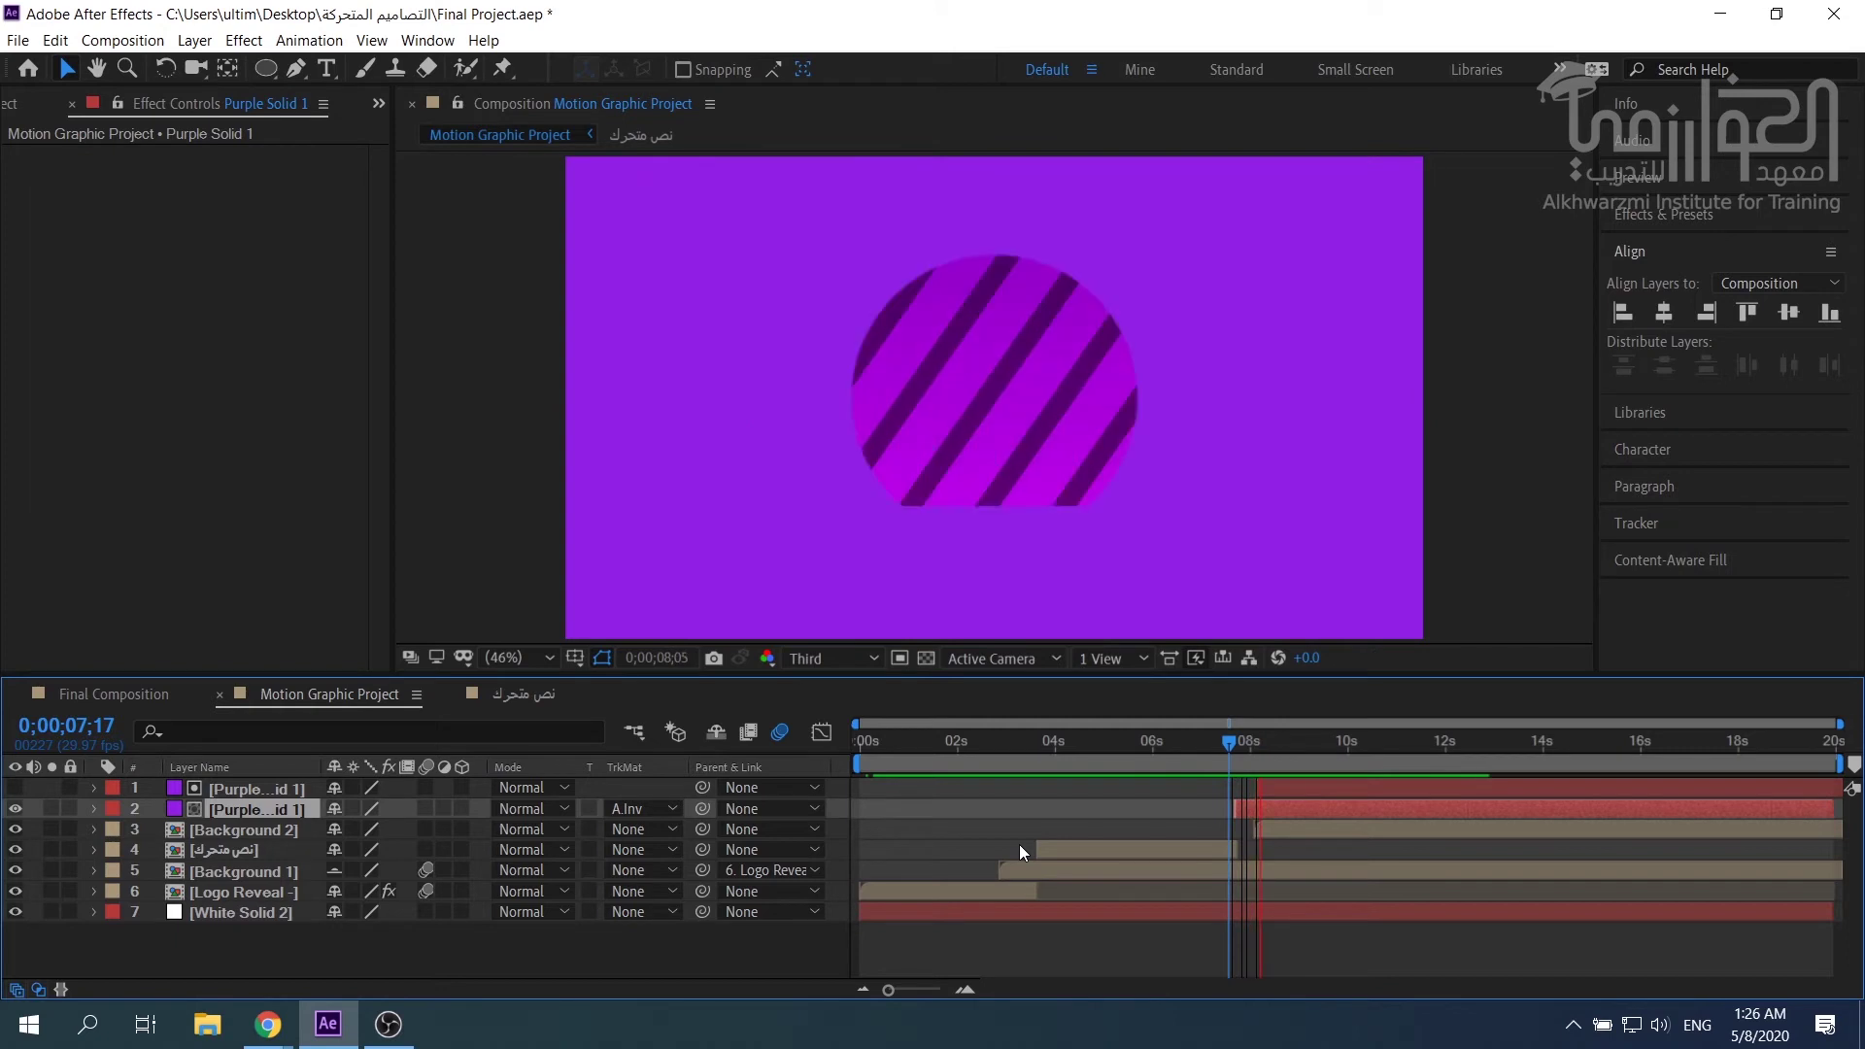
{"action": "left_click_drag", "start_coordinate": [1284, 750], "coordinate": [1238, 758]}
{"action": "key", "text": "space"}
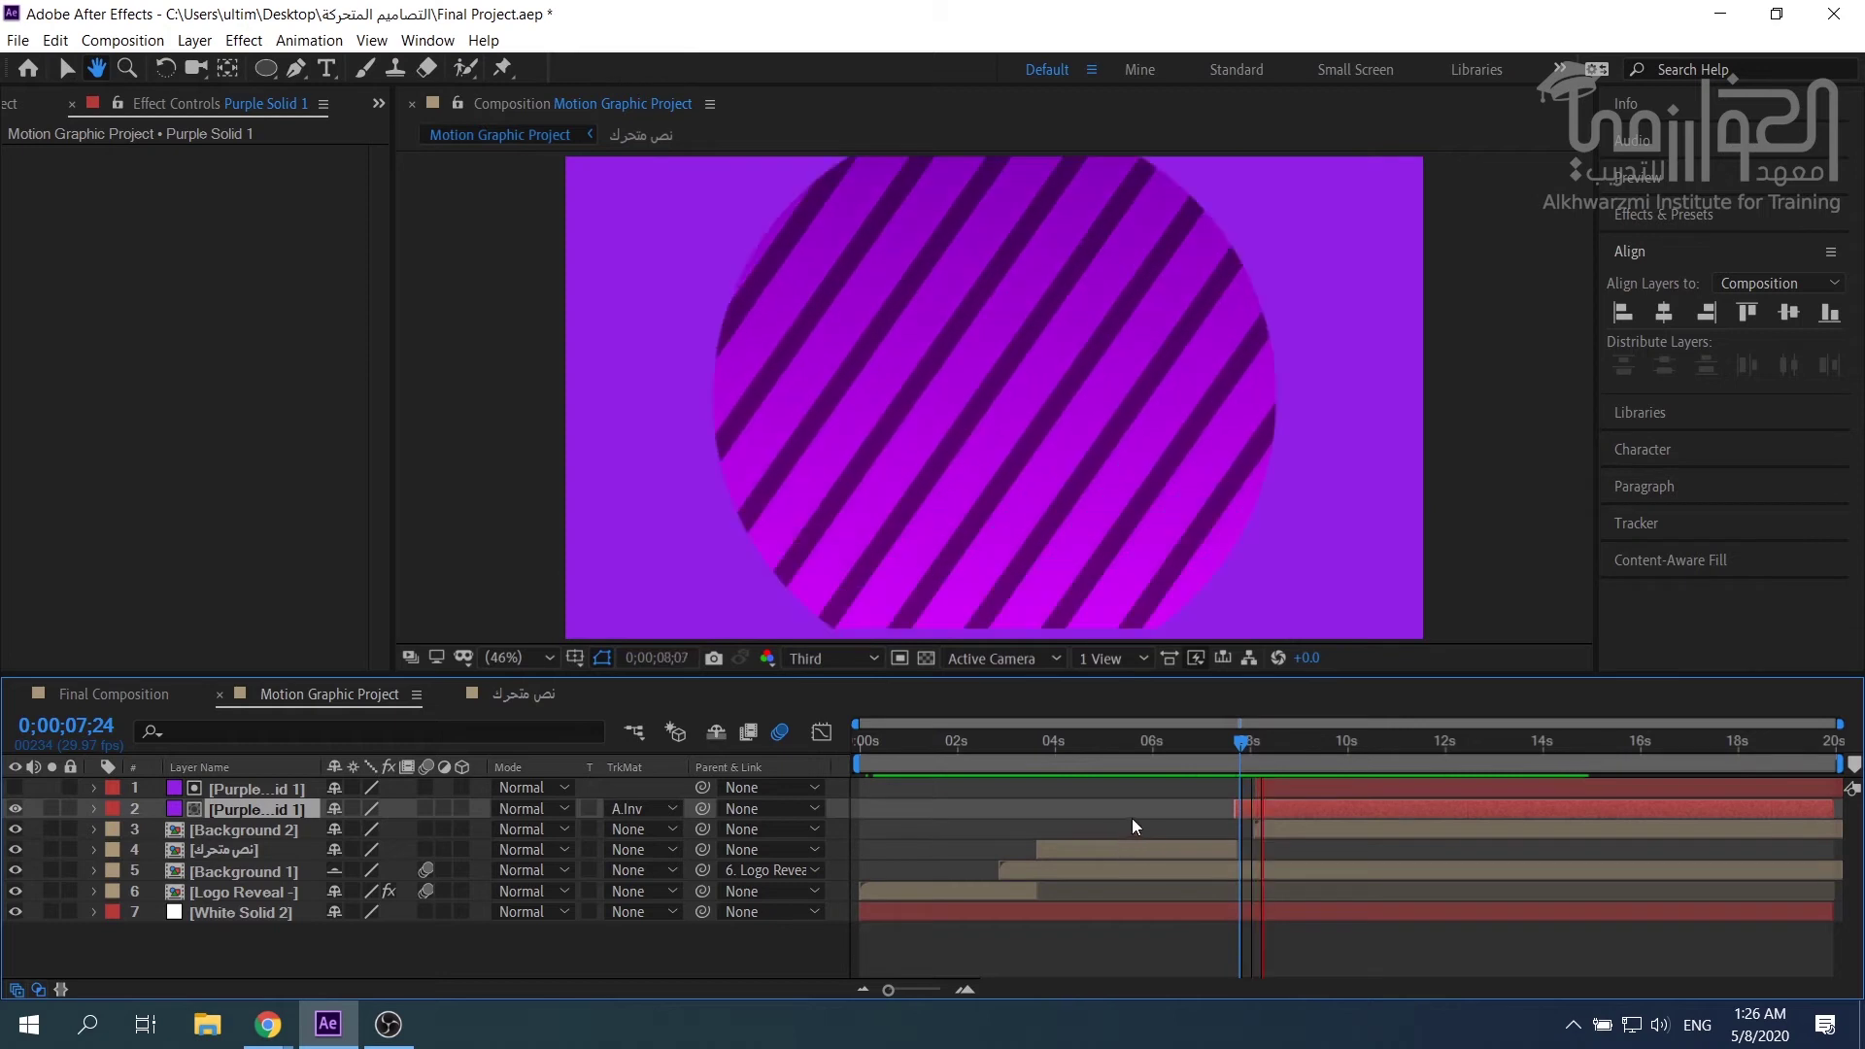
{"action": "key", "text": "space"}
{"action": "left_click_drag", "start_coordinate": [1276, 736], "coordinate": [1252, 746]}
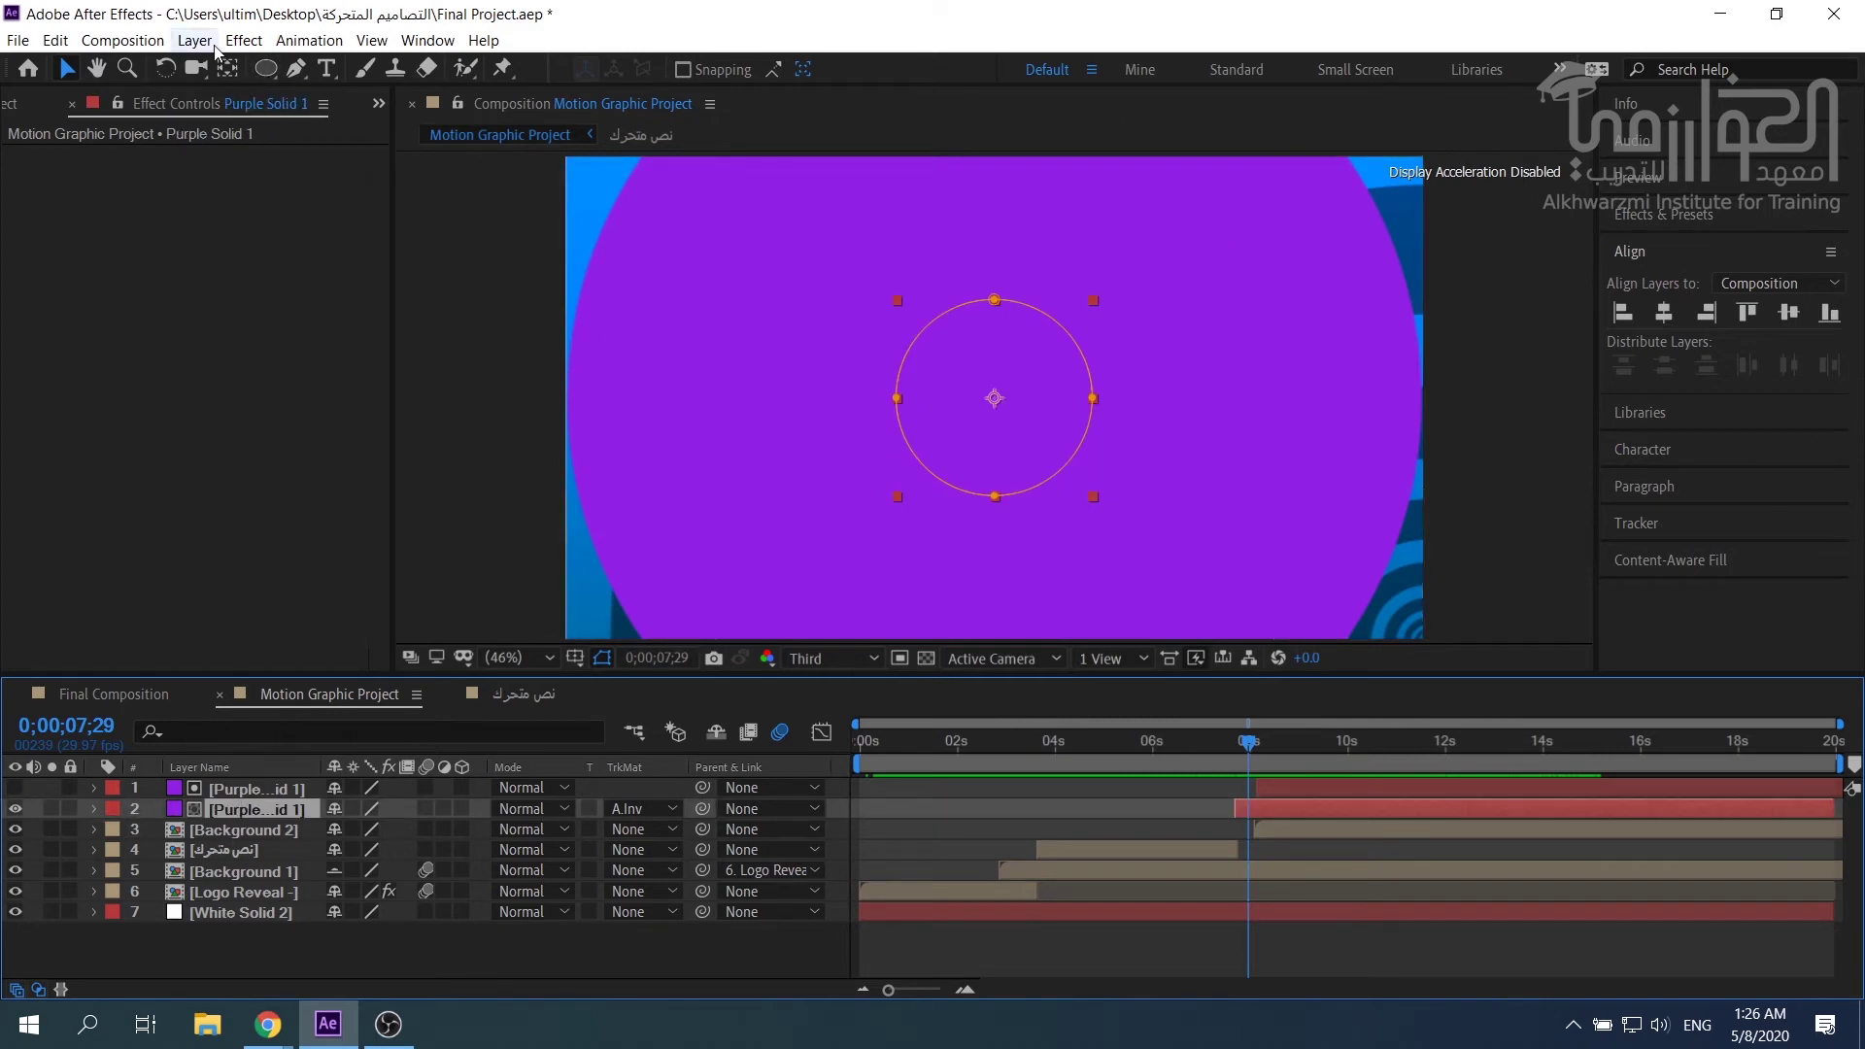
Try the Gradient Ramp effect on the lower purple solid and delete it.
{"action": "left_click", "coordinate": [248, 42]}
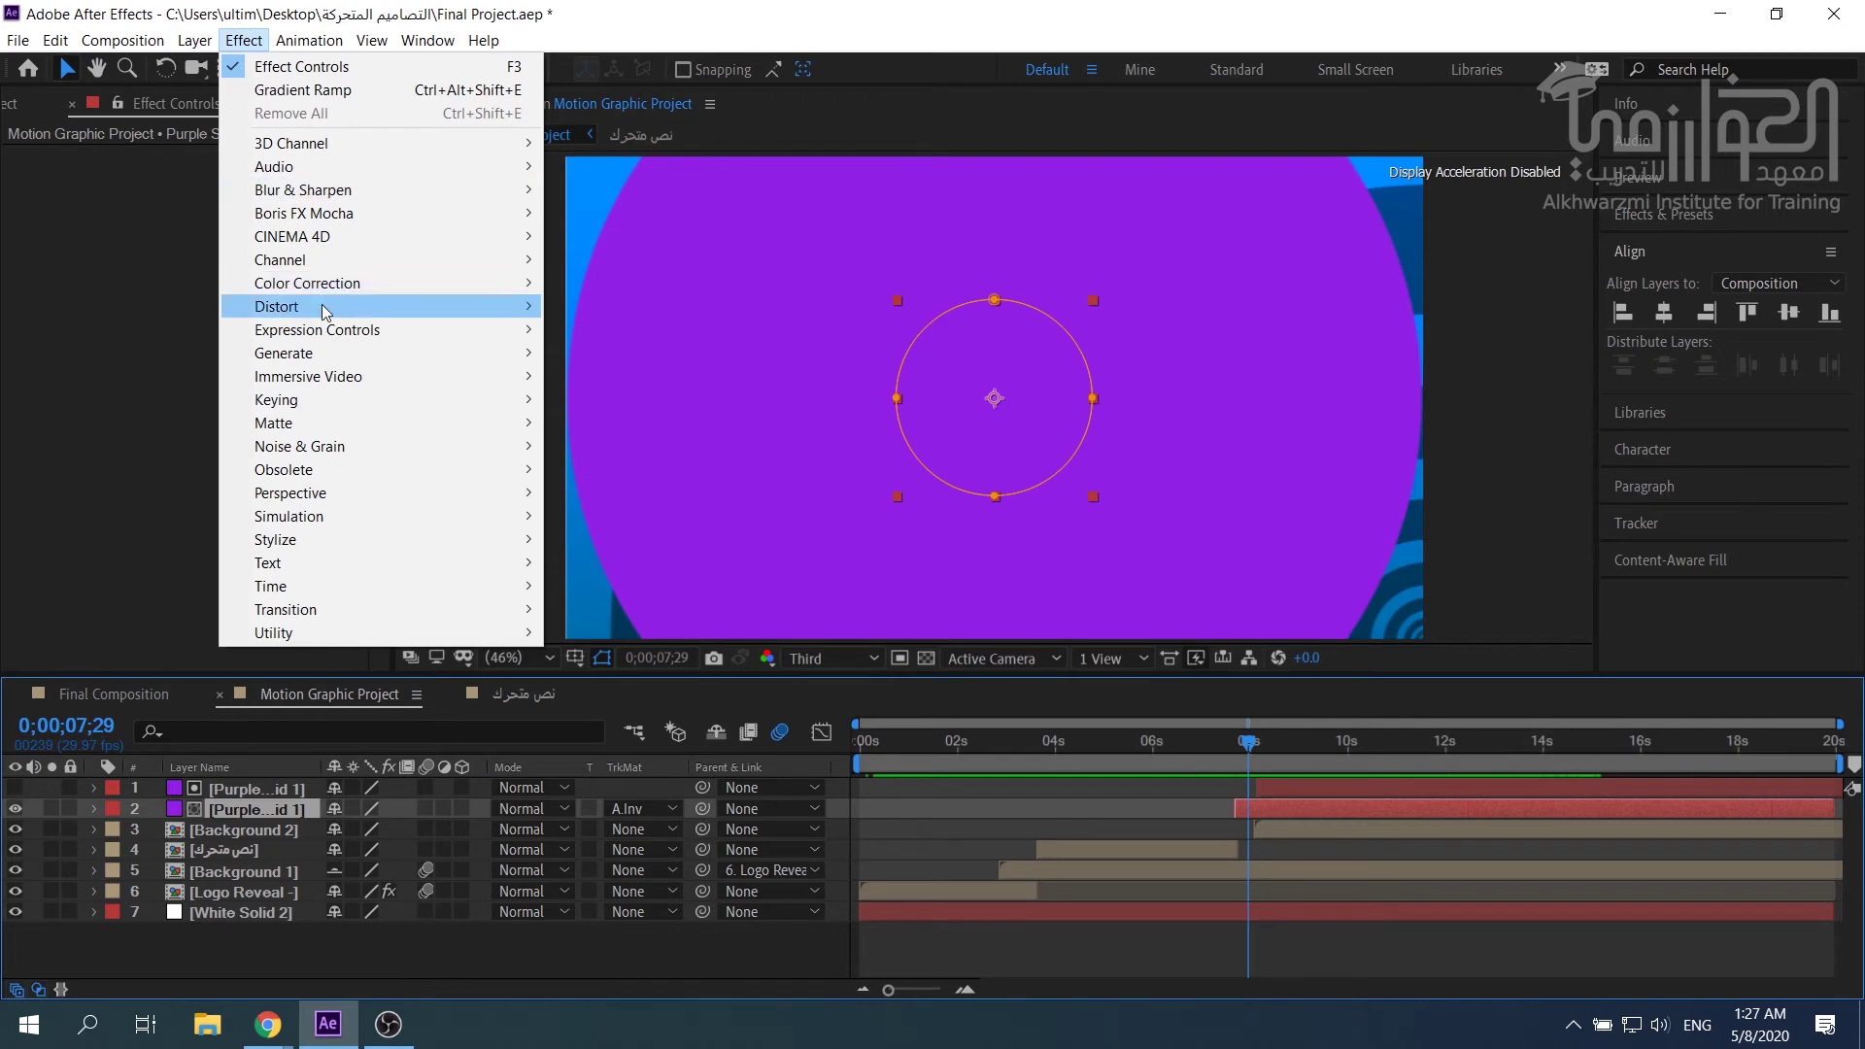
{"action": "mouse_move", "coordinate": [298, 354]}
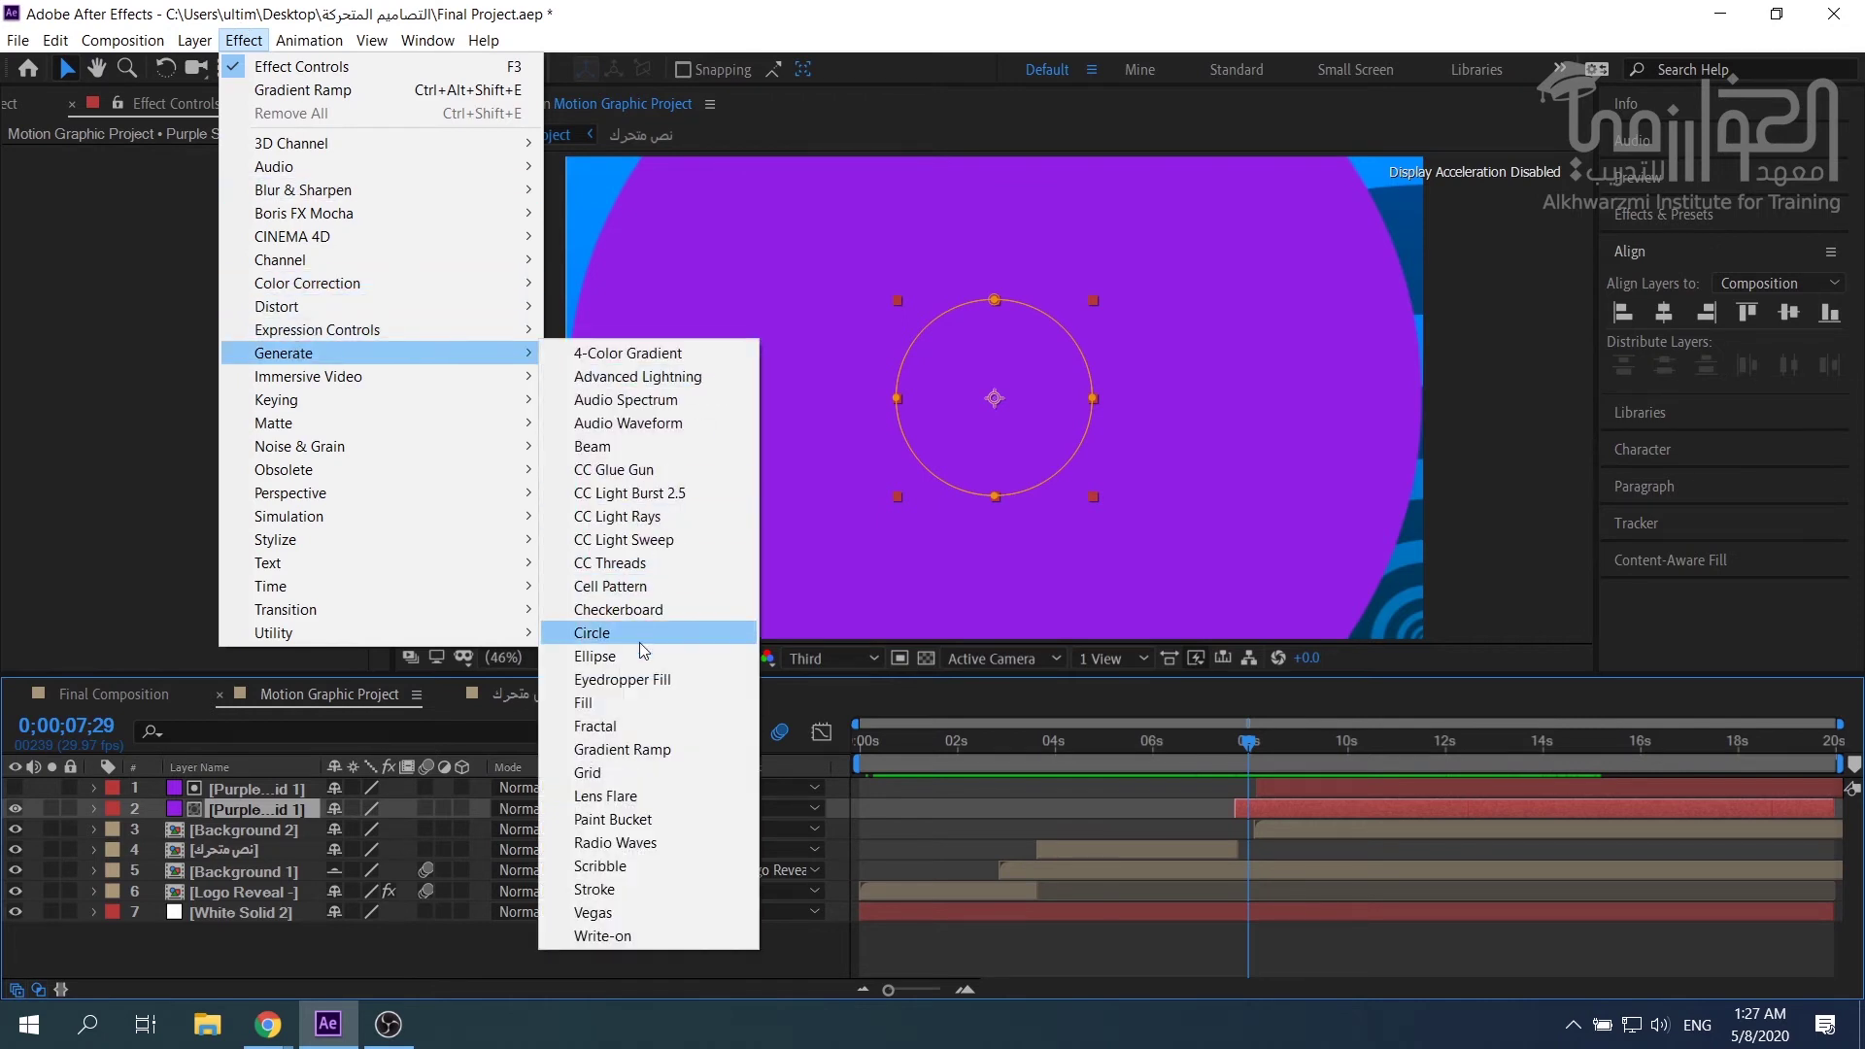
{"action": "left_click", "coordinate": [623, 751]}
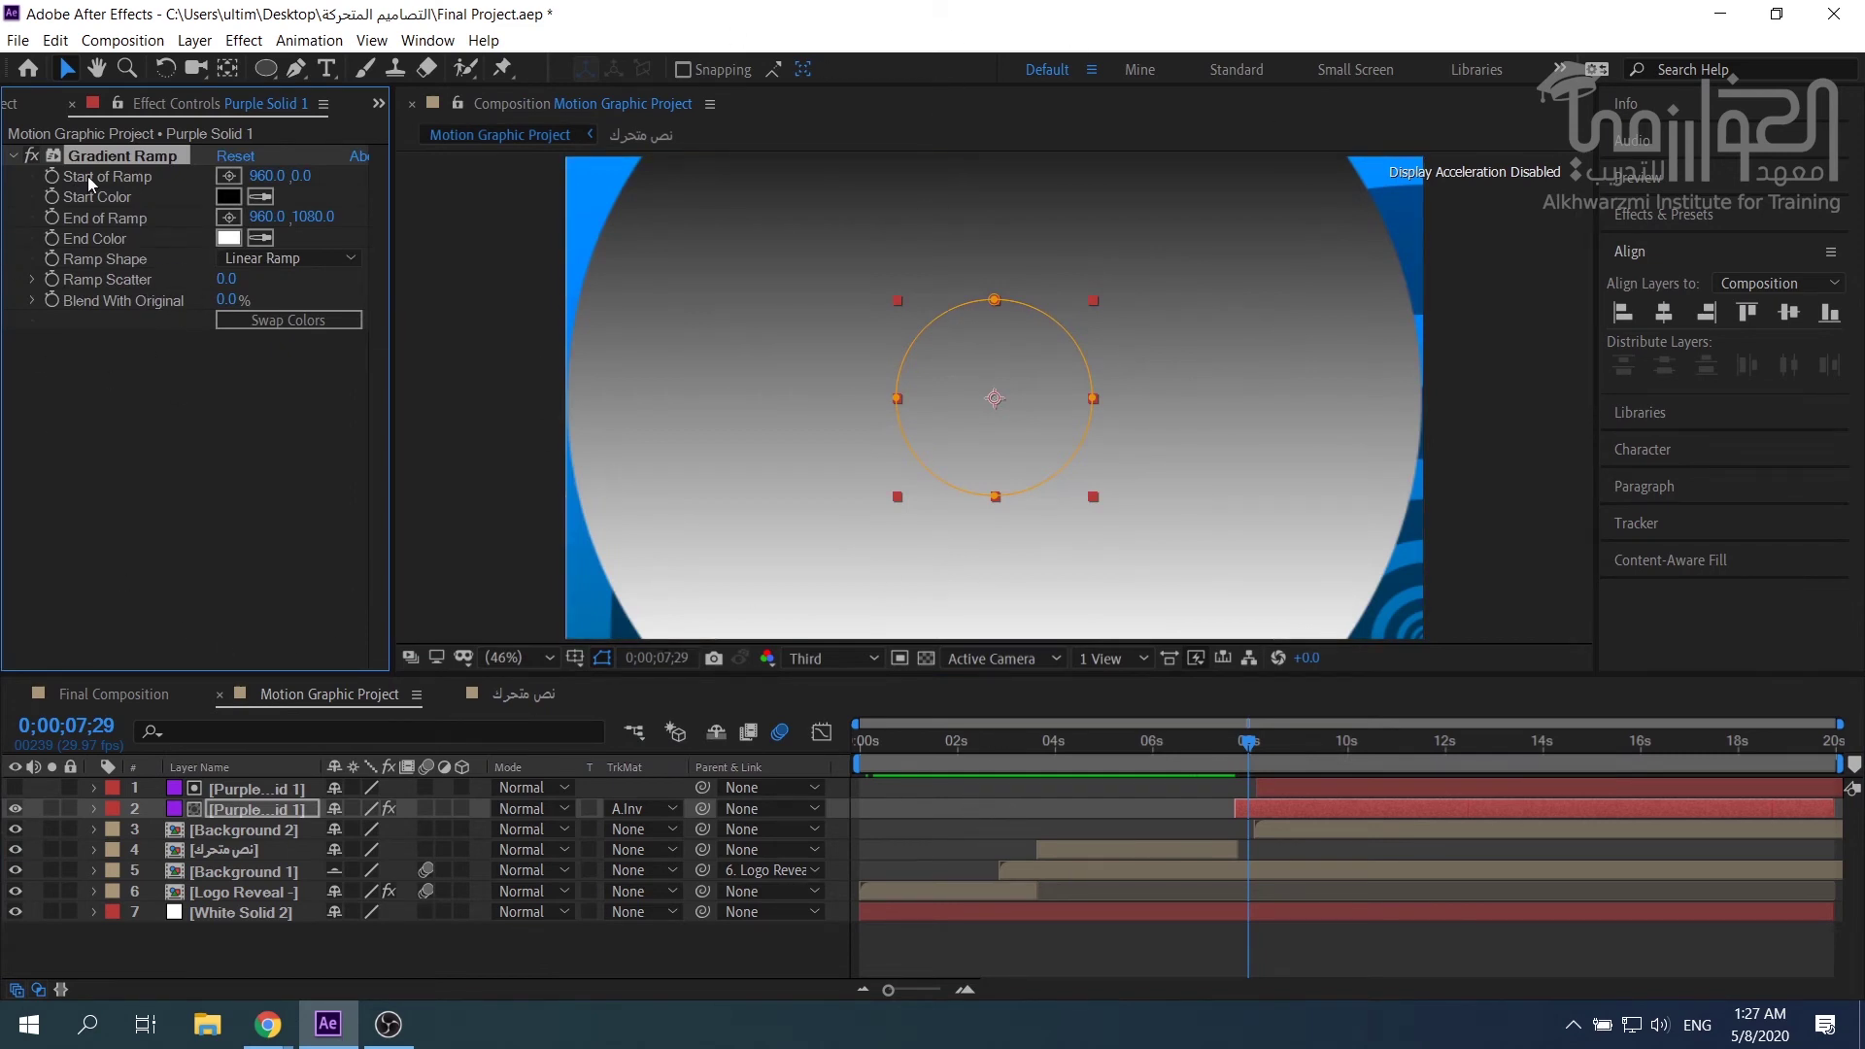
{"action": "key", "text": "Delete"}
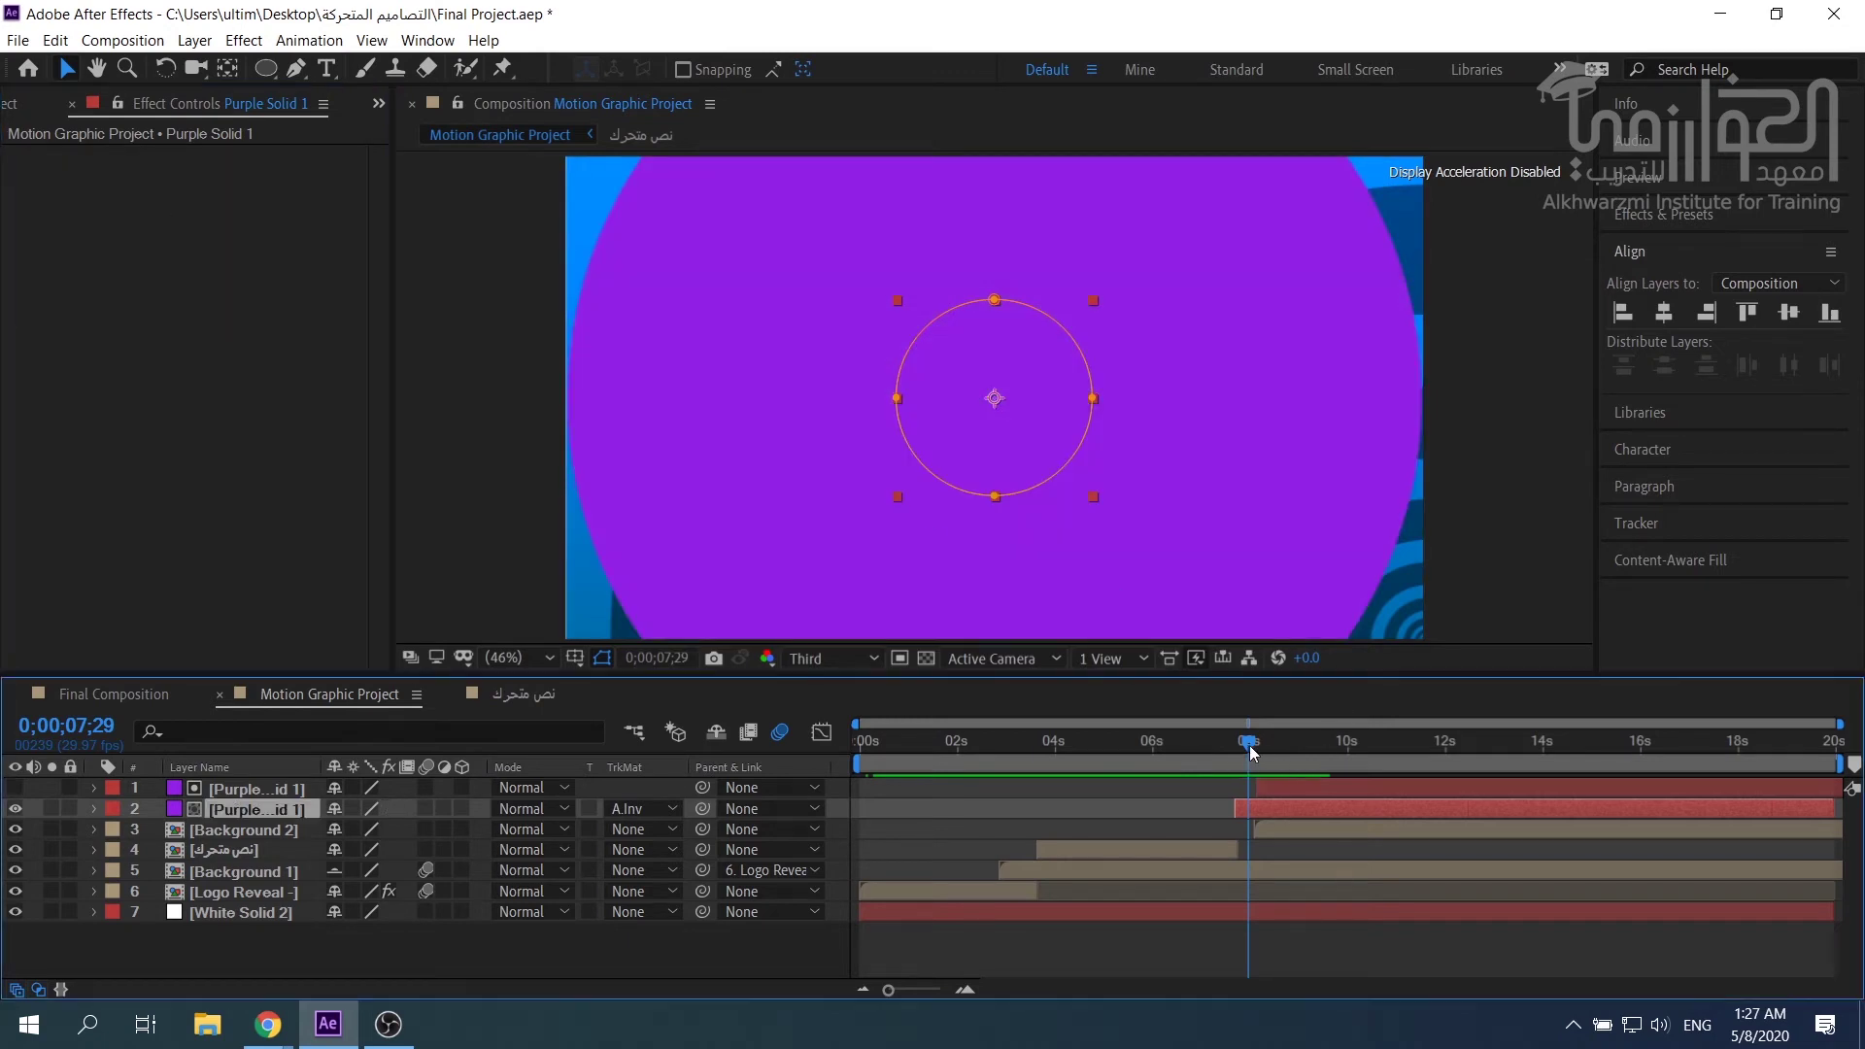
Play the purple transition from 0;00;07;20 and scrub ahead to 0;00;09;16 over the striped background.
{"action": "left_click_drag", "start_coordinate": [1259, 757], "coordinate": [1236, 744]}
{"action": "key", "text": "space"}
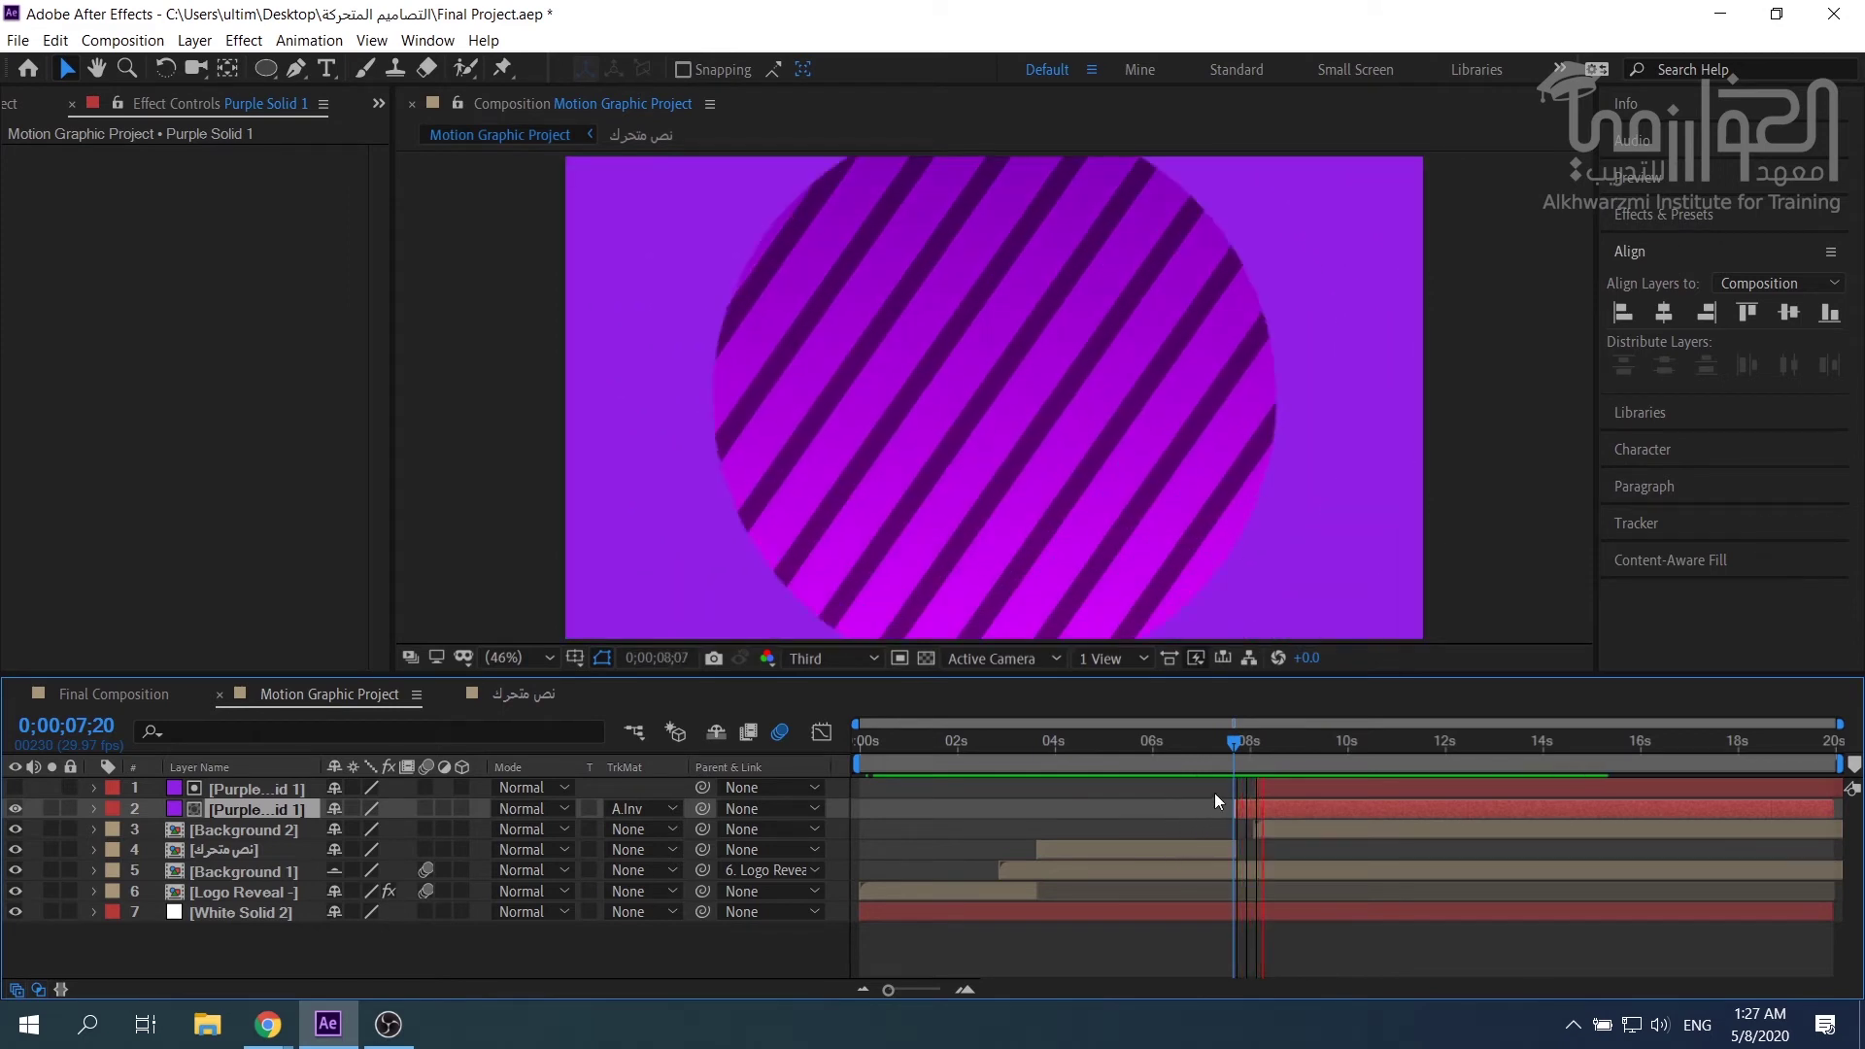
{"action": "key", "text": "space"}
{"action": "left_click_drag", "start_coordinate": [1263, 743], "coordinate": [1327, 737]}
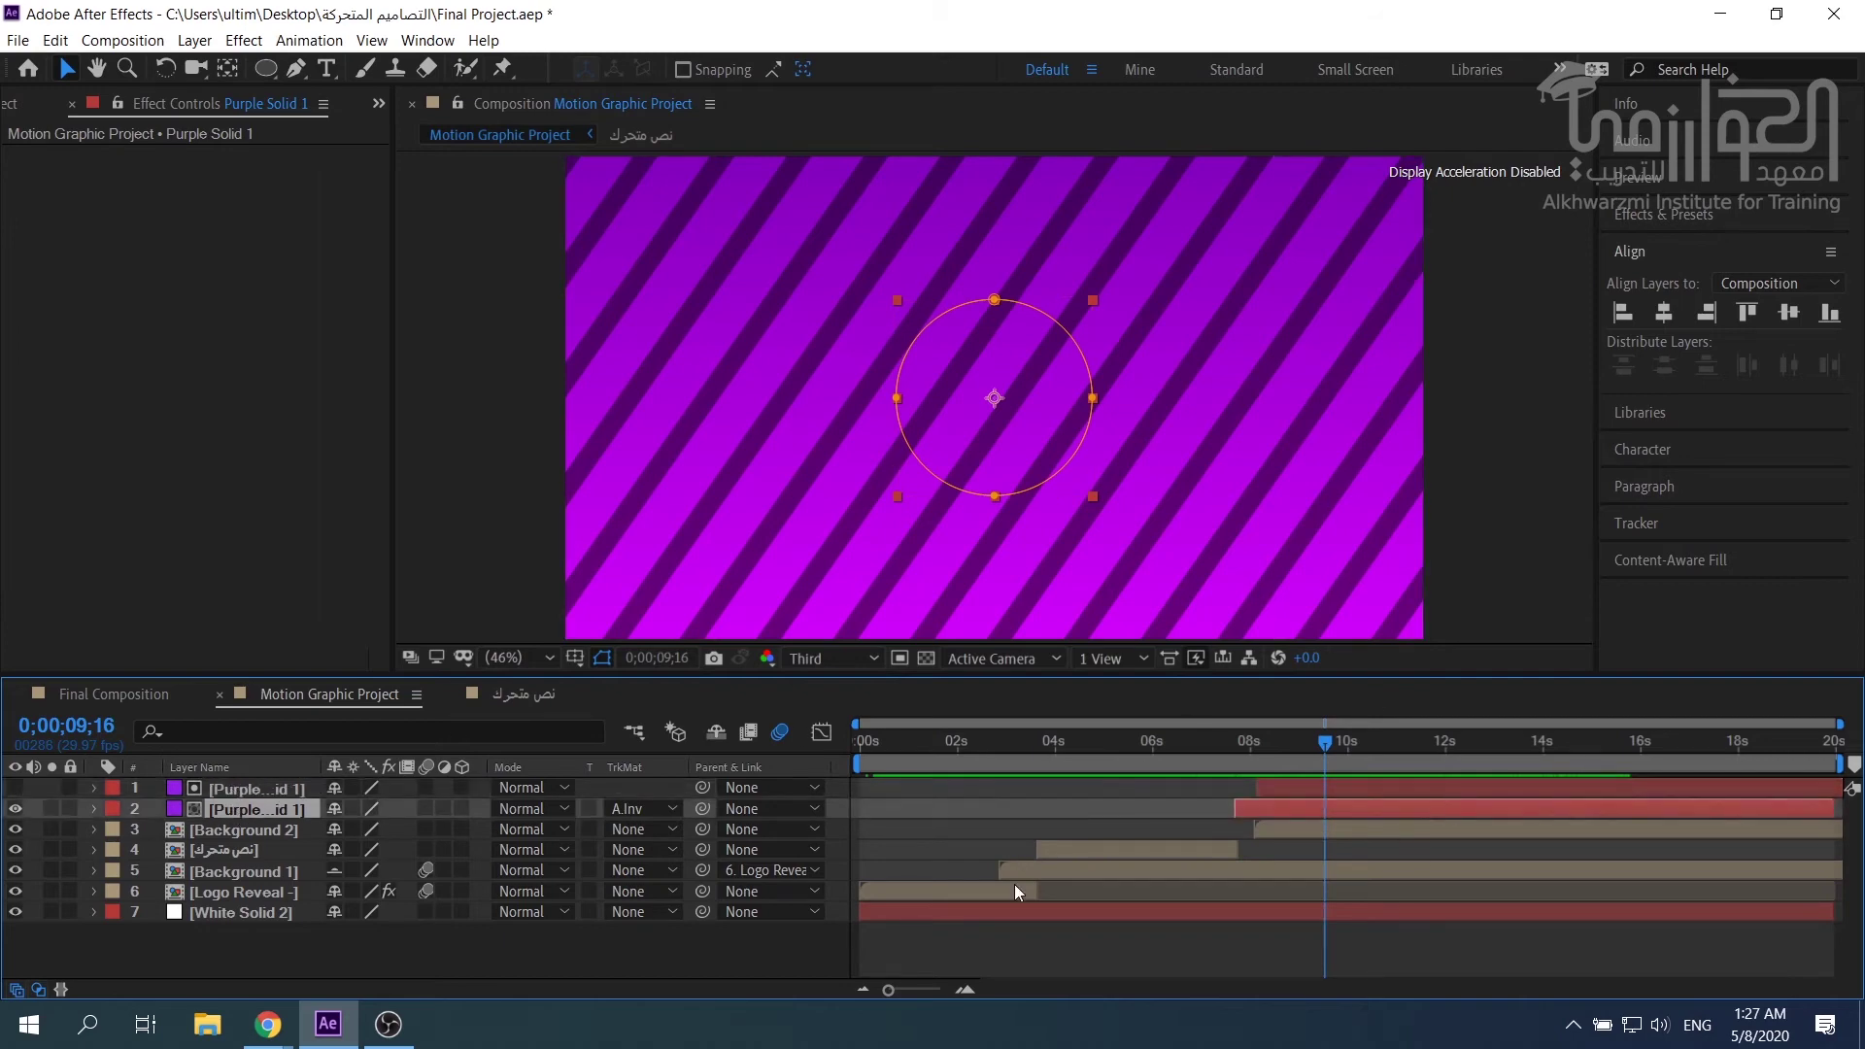
Review the closing text section of Final Composition up to 0;00;13;03, and save the project from Motion Graphic Project.
{"action": "left_click", "coordinate": [114, 693]}
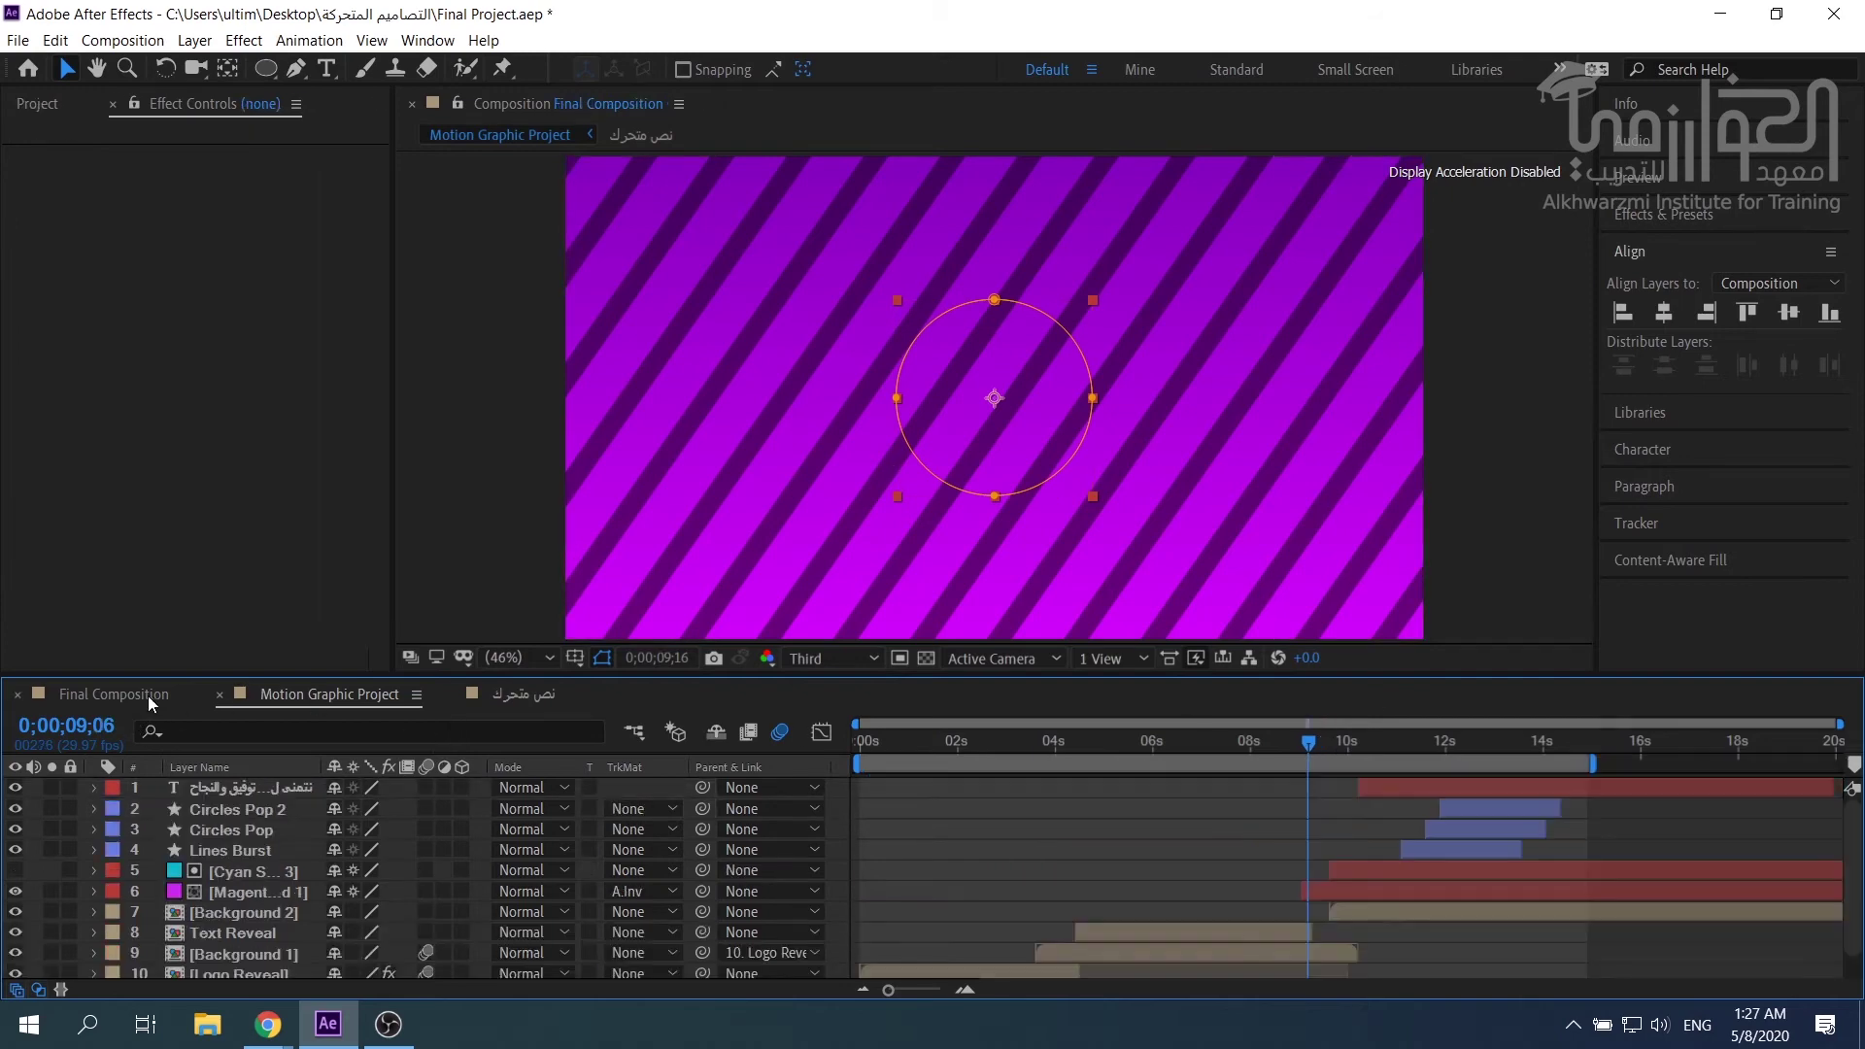
{"action": "left_click_drag", "start_coordinate": [1317, 746], "coordinate": [1498, 760]}
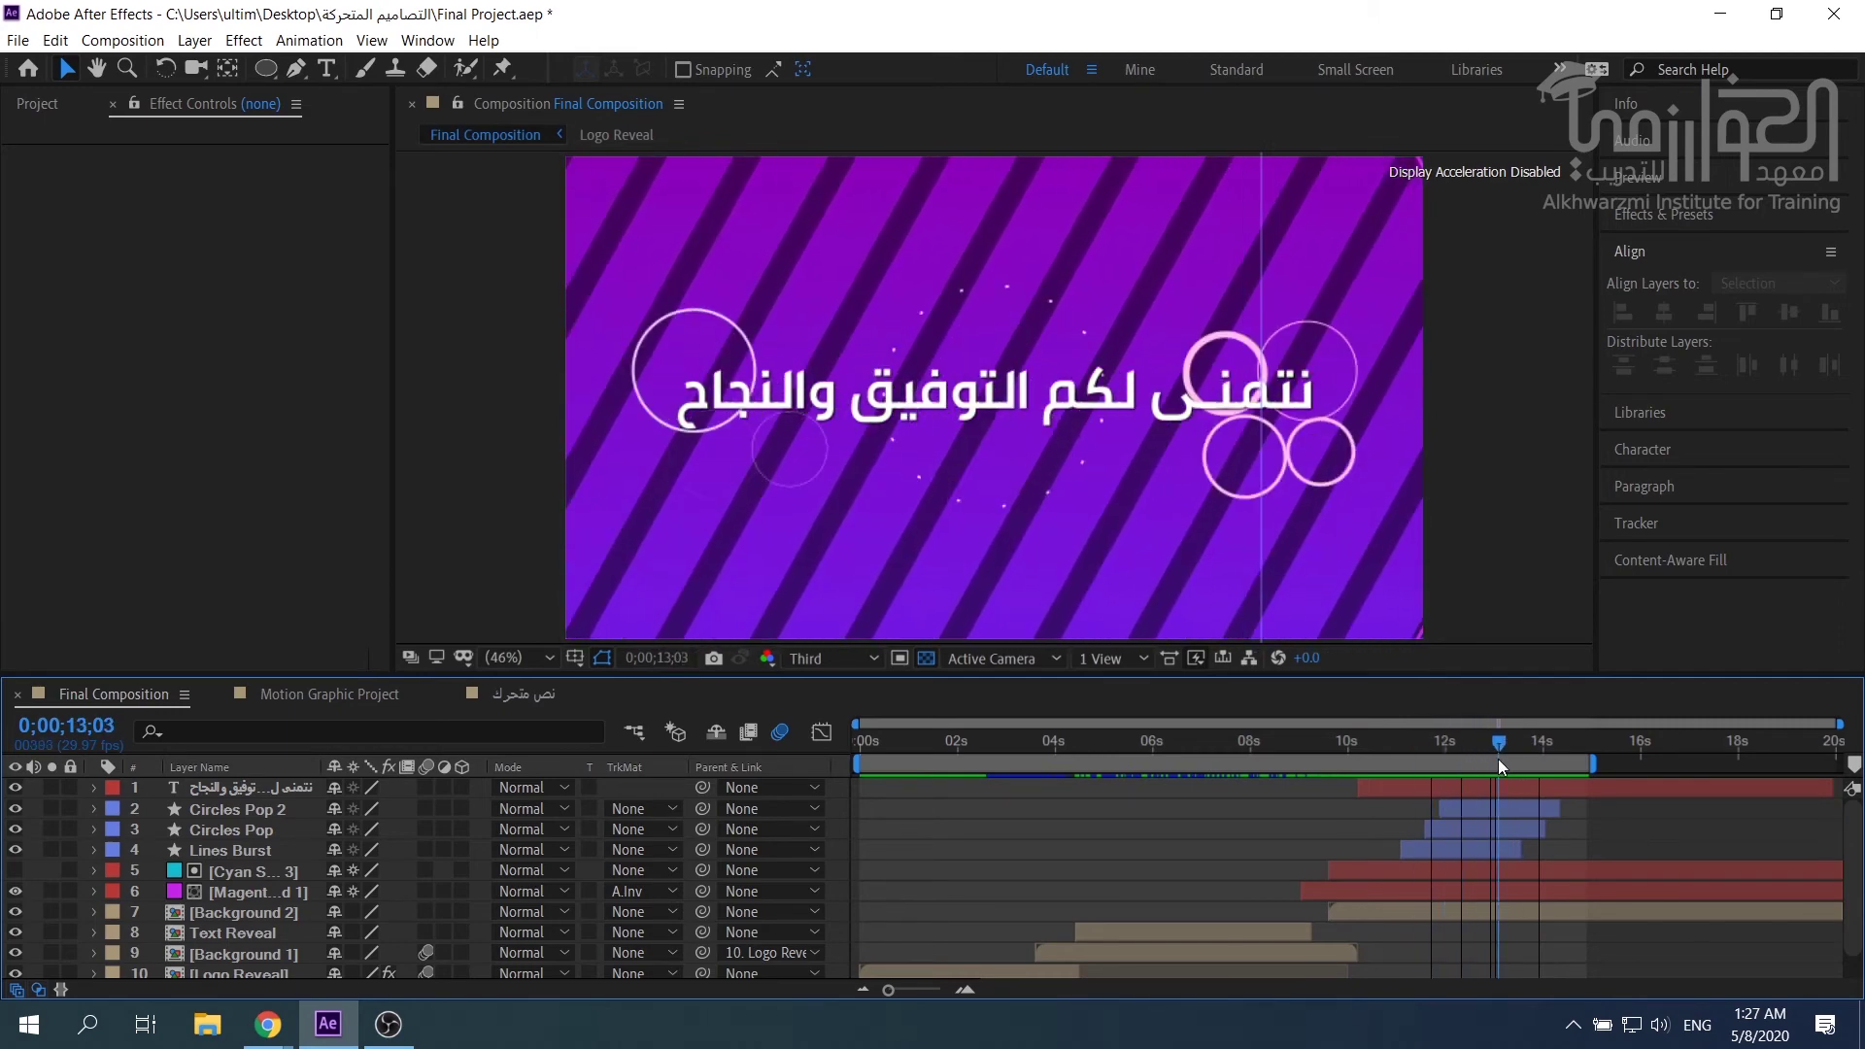
{"action": "left_click", "coordinate": [388, 692]}
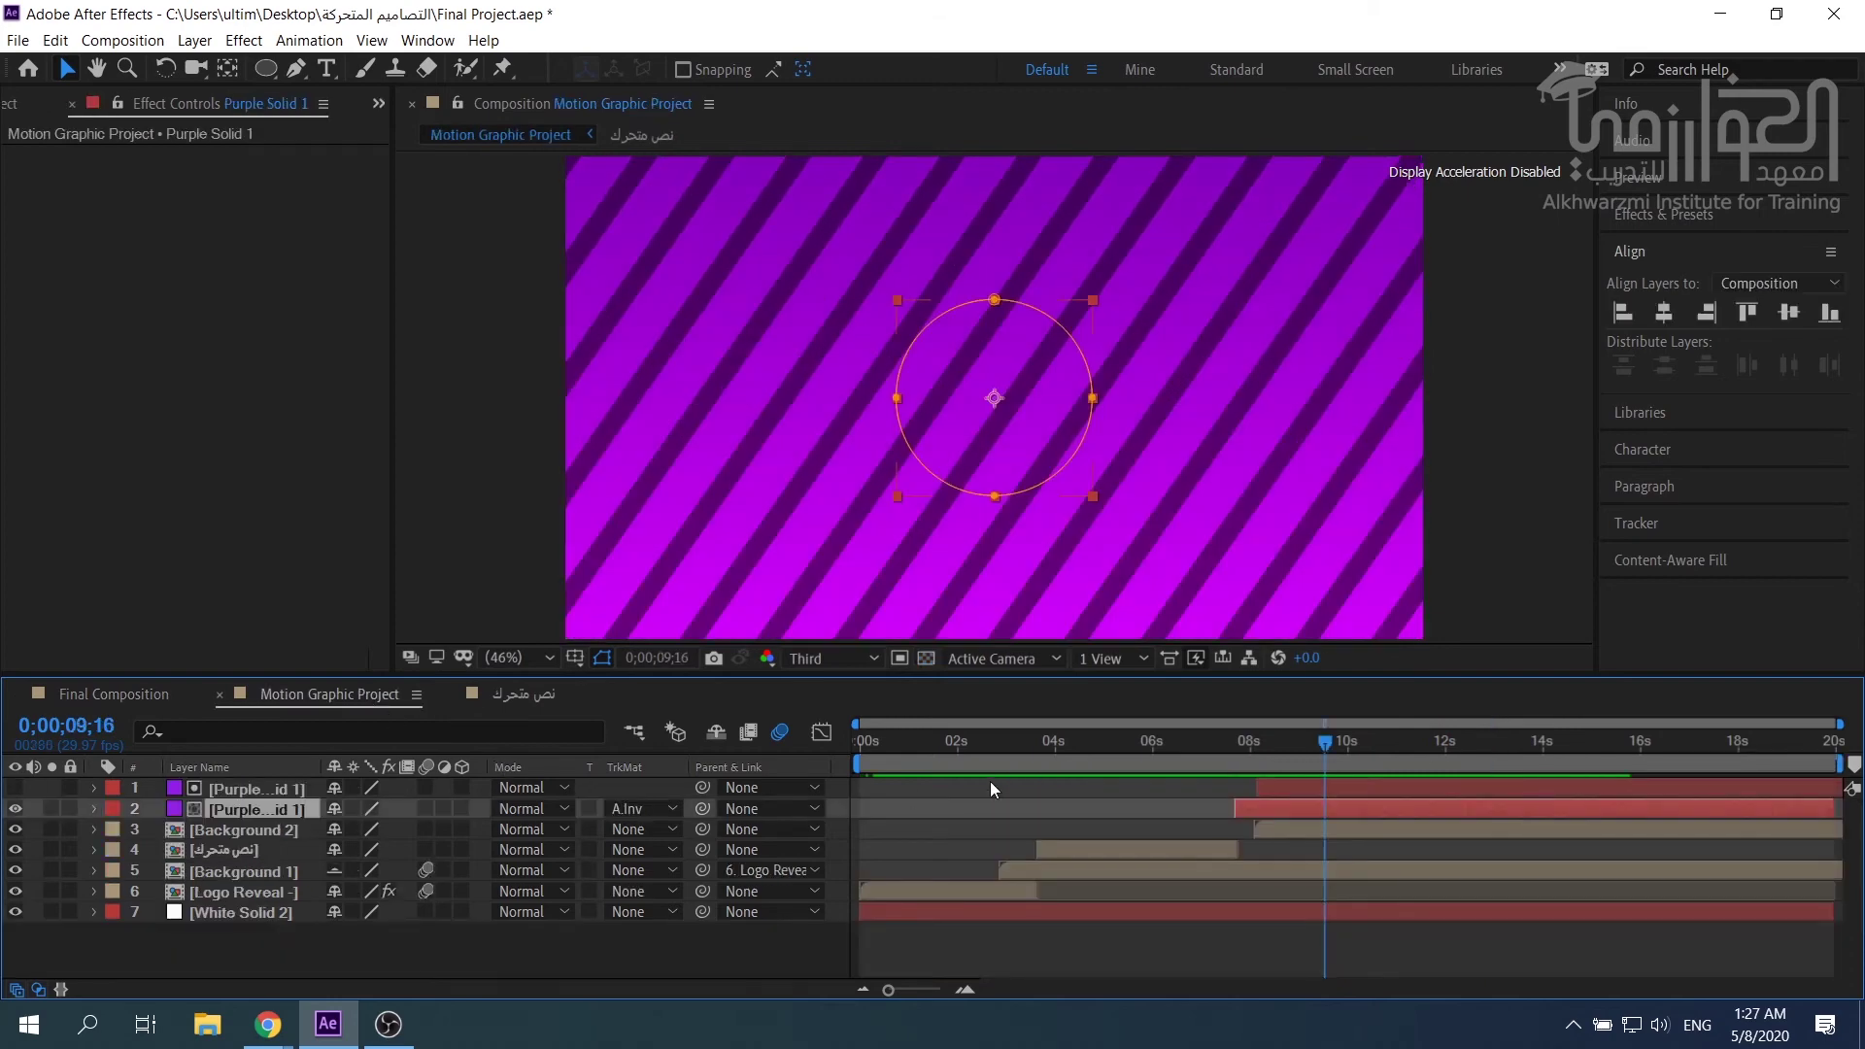
{"action": "key", "text": "ctrl+s"}
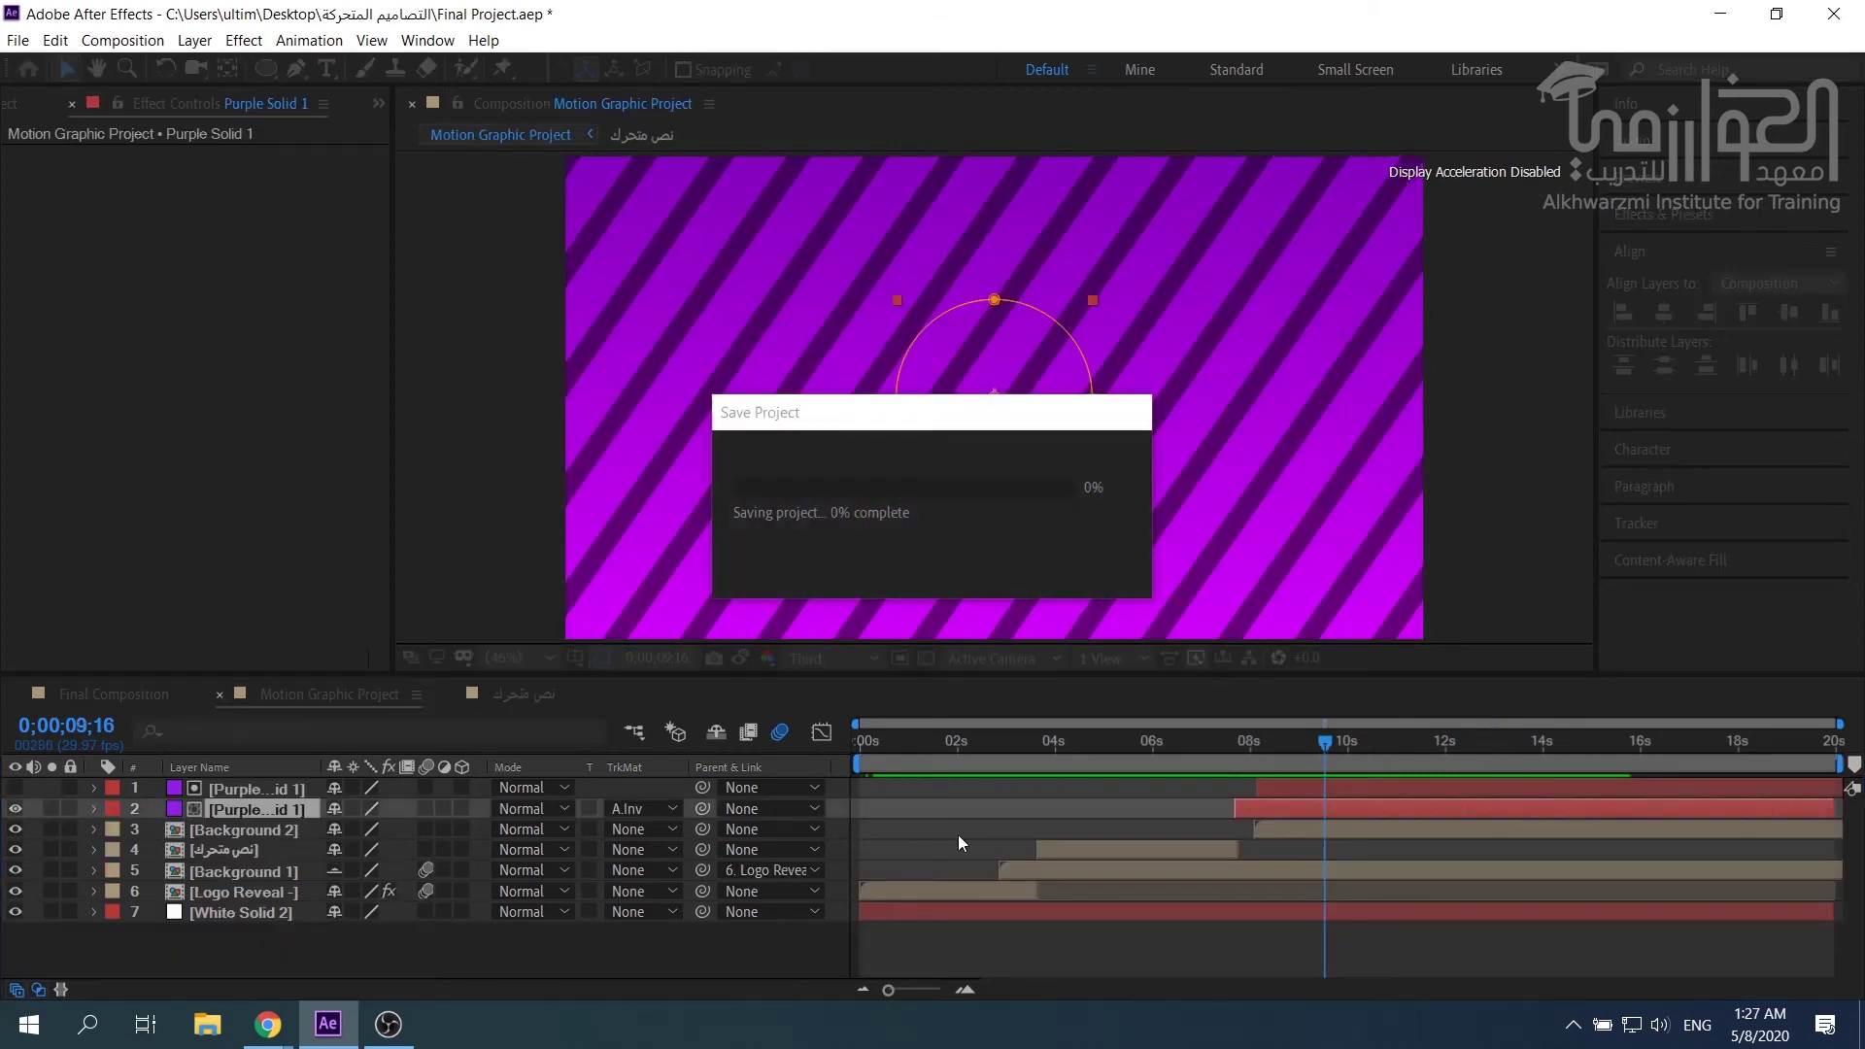
At 0;00;10;06, create a wide paragraph text box across the middle of the frame reading "نتمنى لكم التوفيق والنجاح".
{"action": "left_click_drag", "start_coordinate": [1329, 745], "coordinate": [1356, 740]}
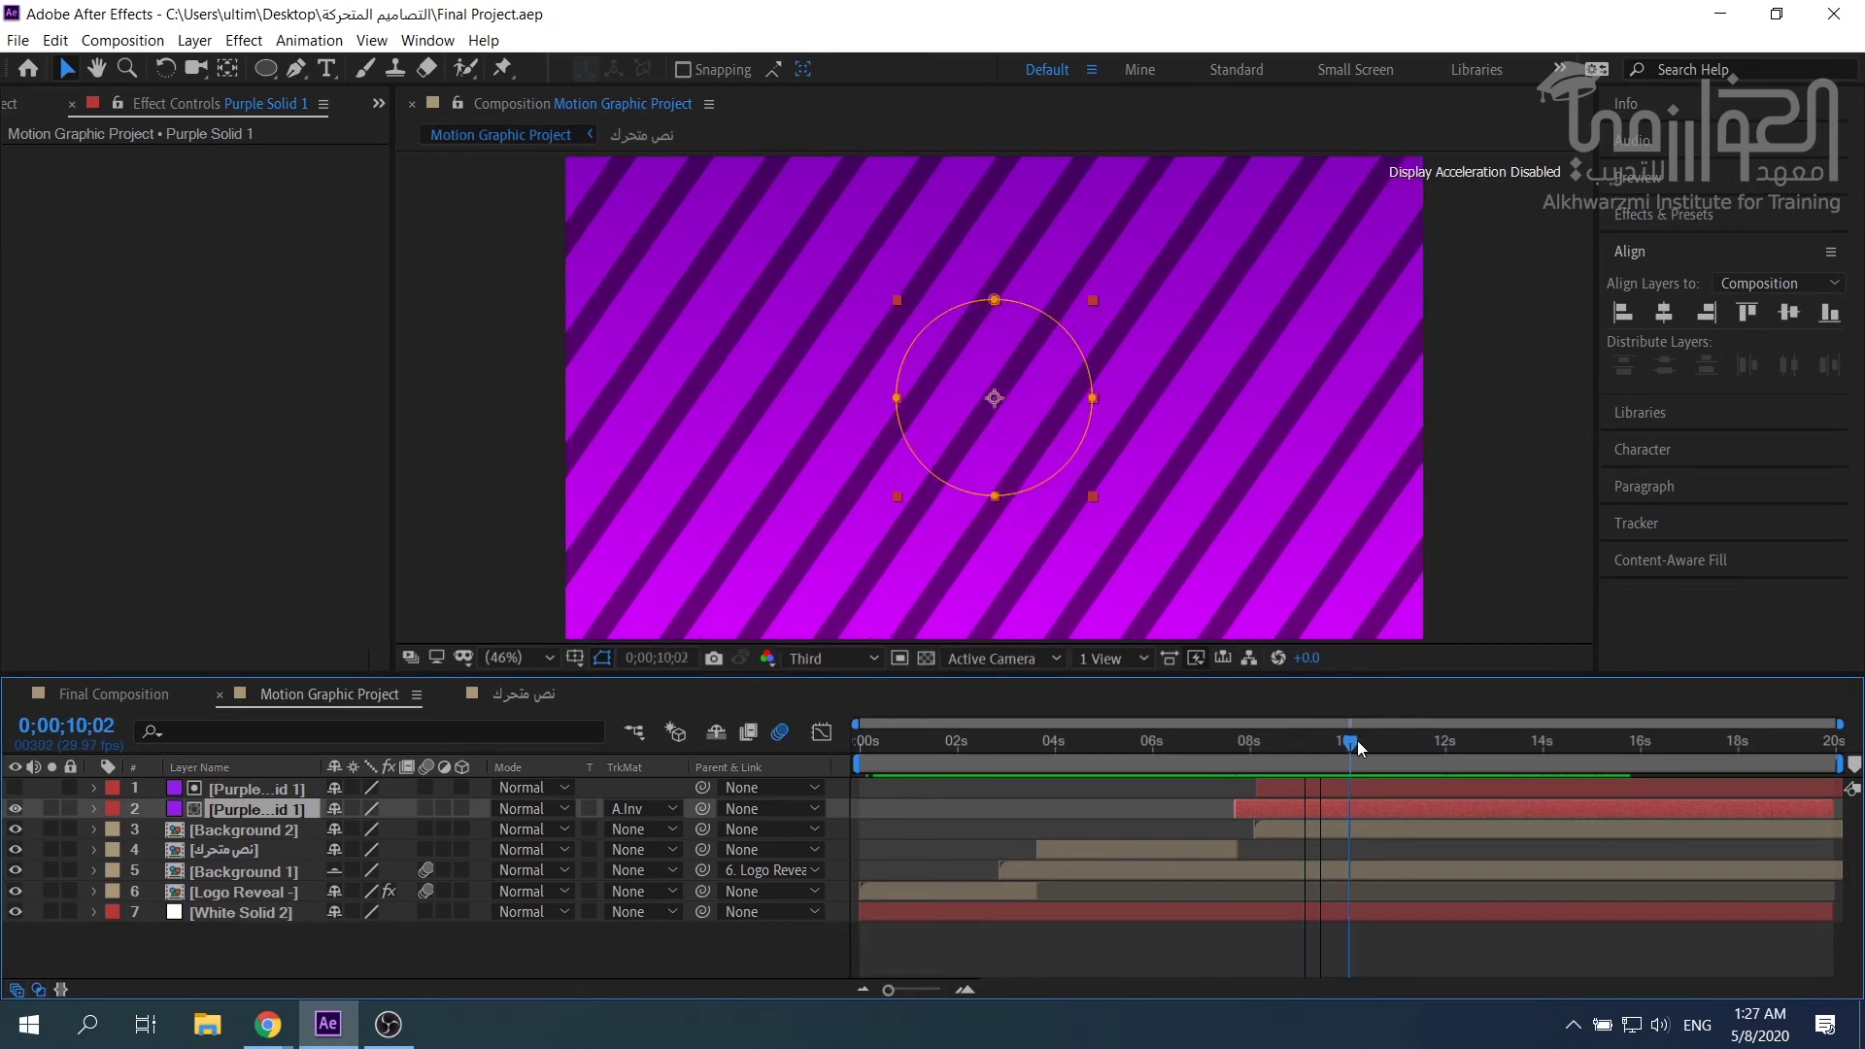
{"action": "left_click", "coordinate": [316, 953]}
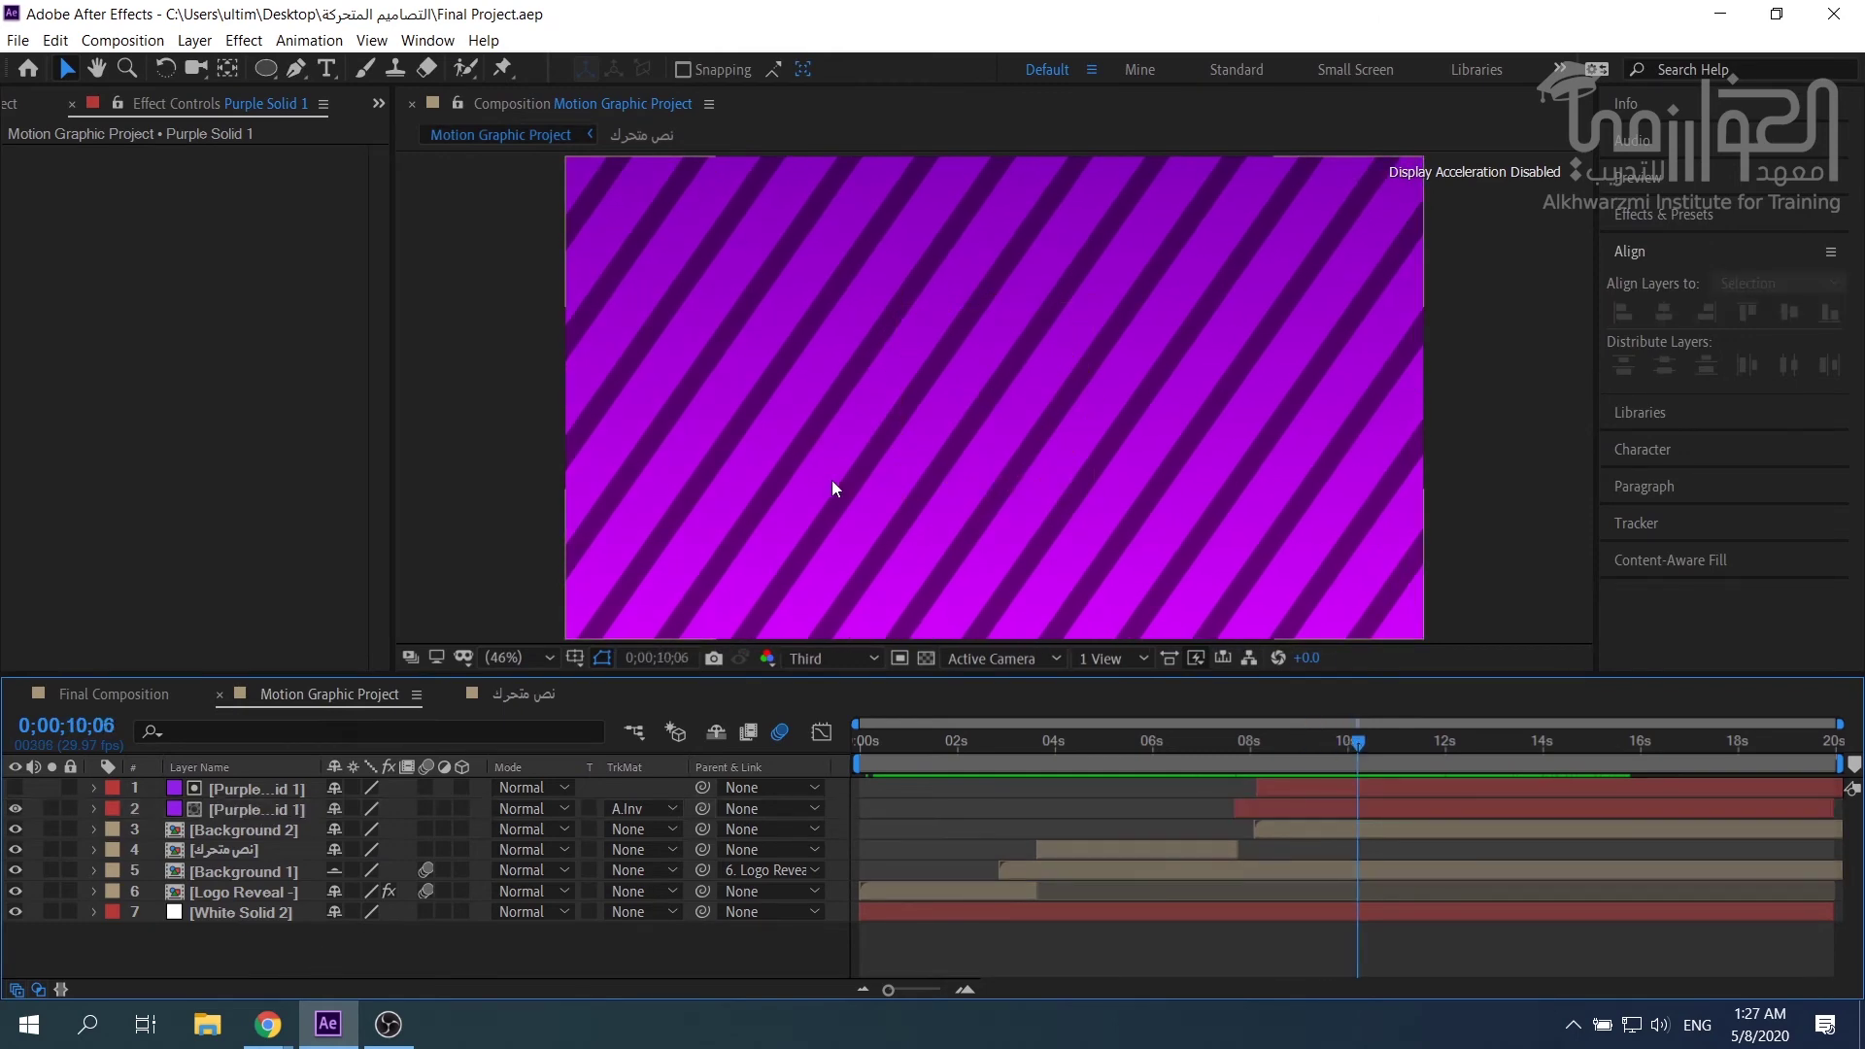
{"action": "left_click", "coordinate": [328, 69]}
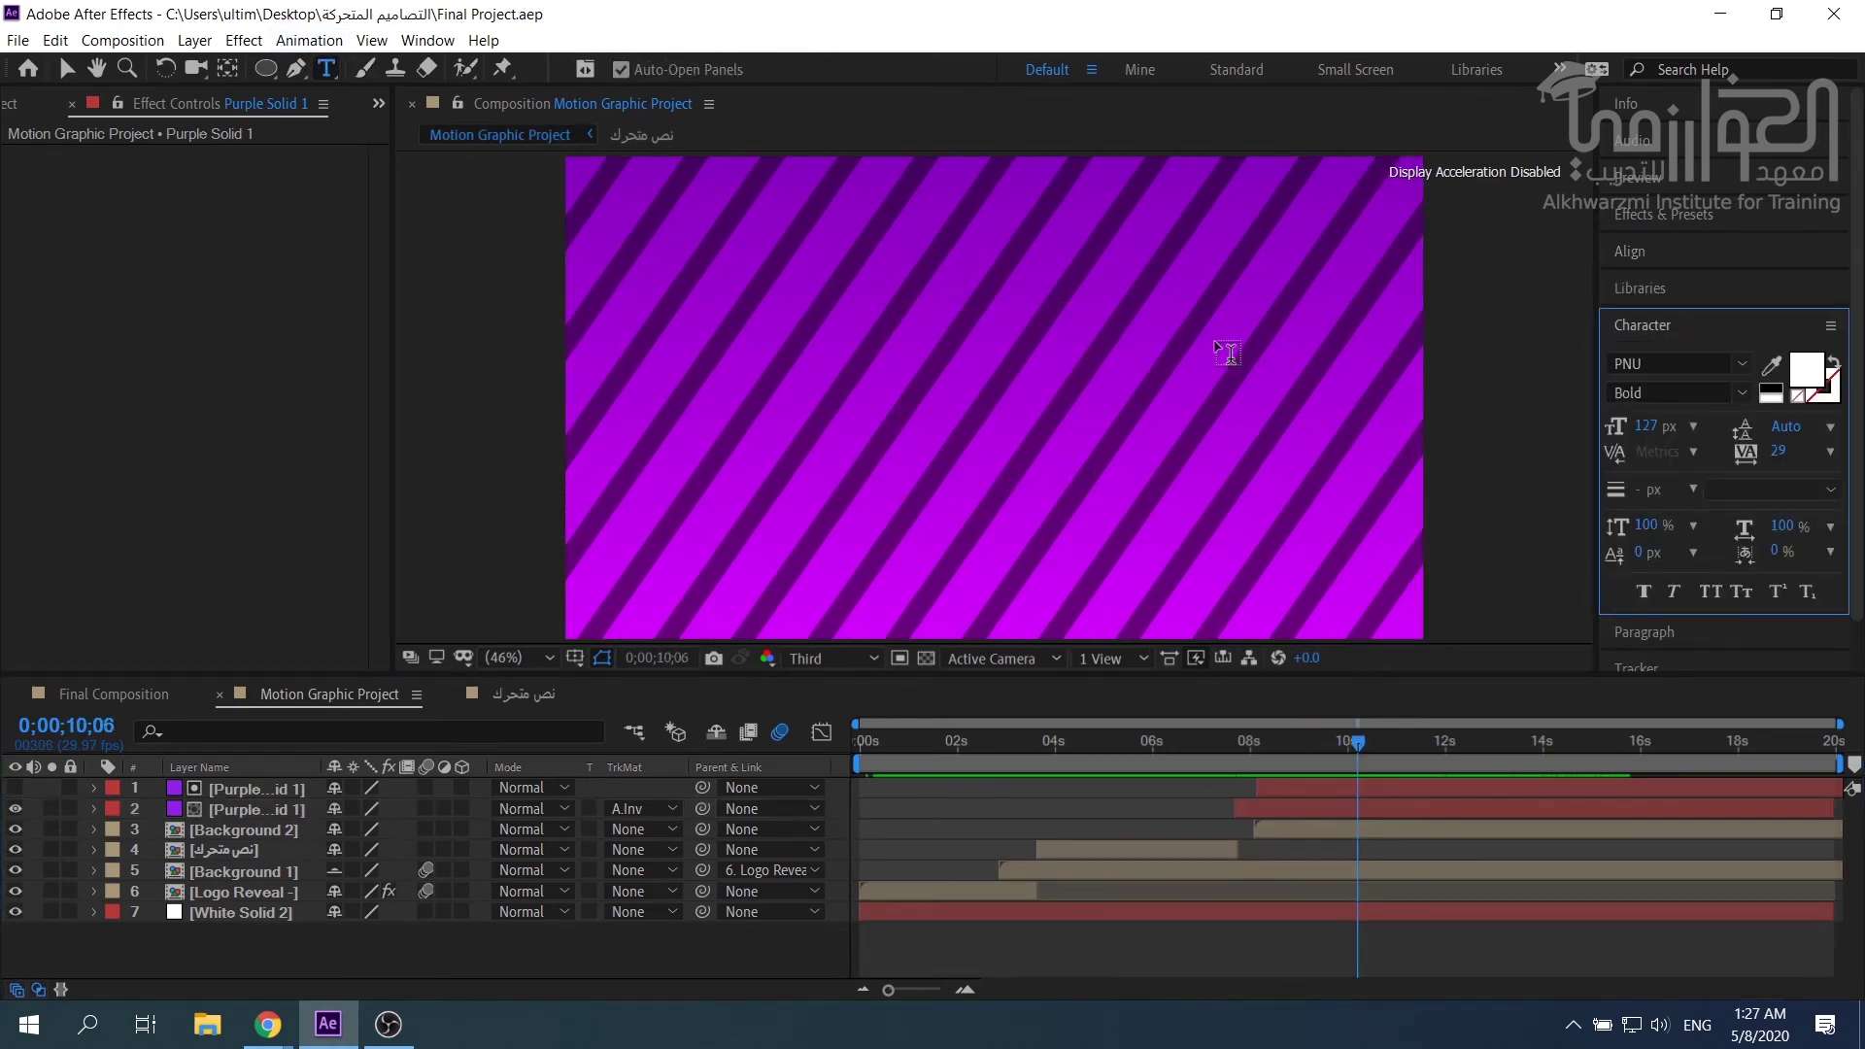
{"action": "left_click_drag", "start_coordinate": [1374, 333], "coordinate": [597, 457]}
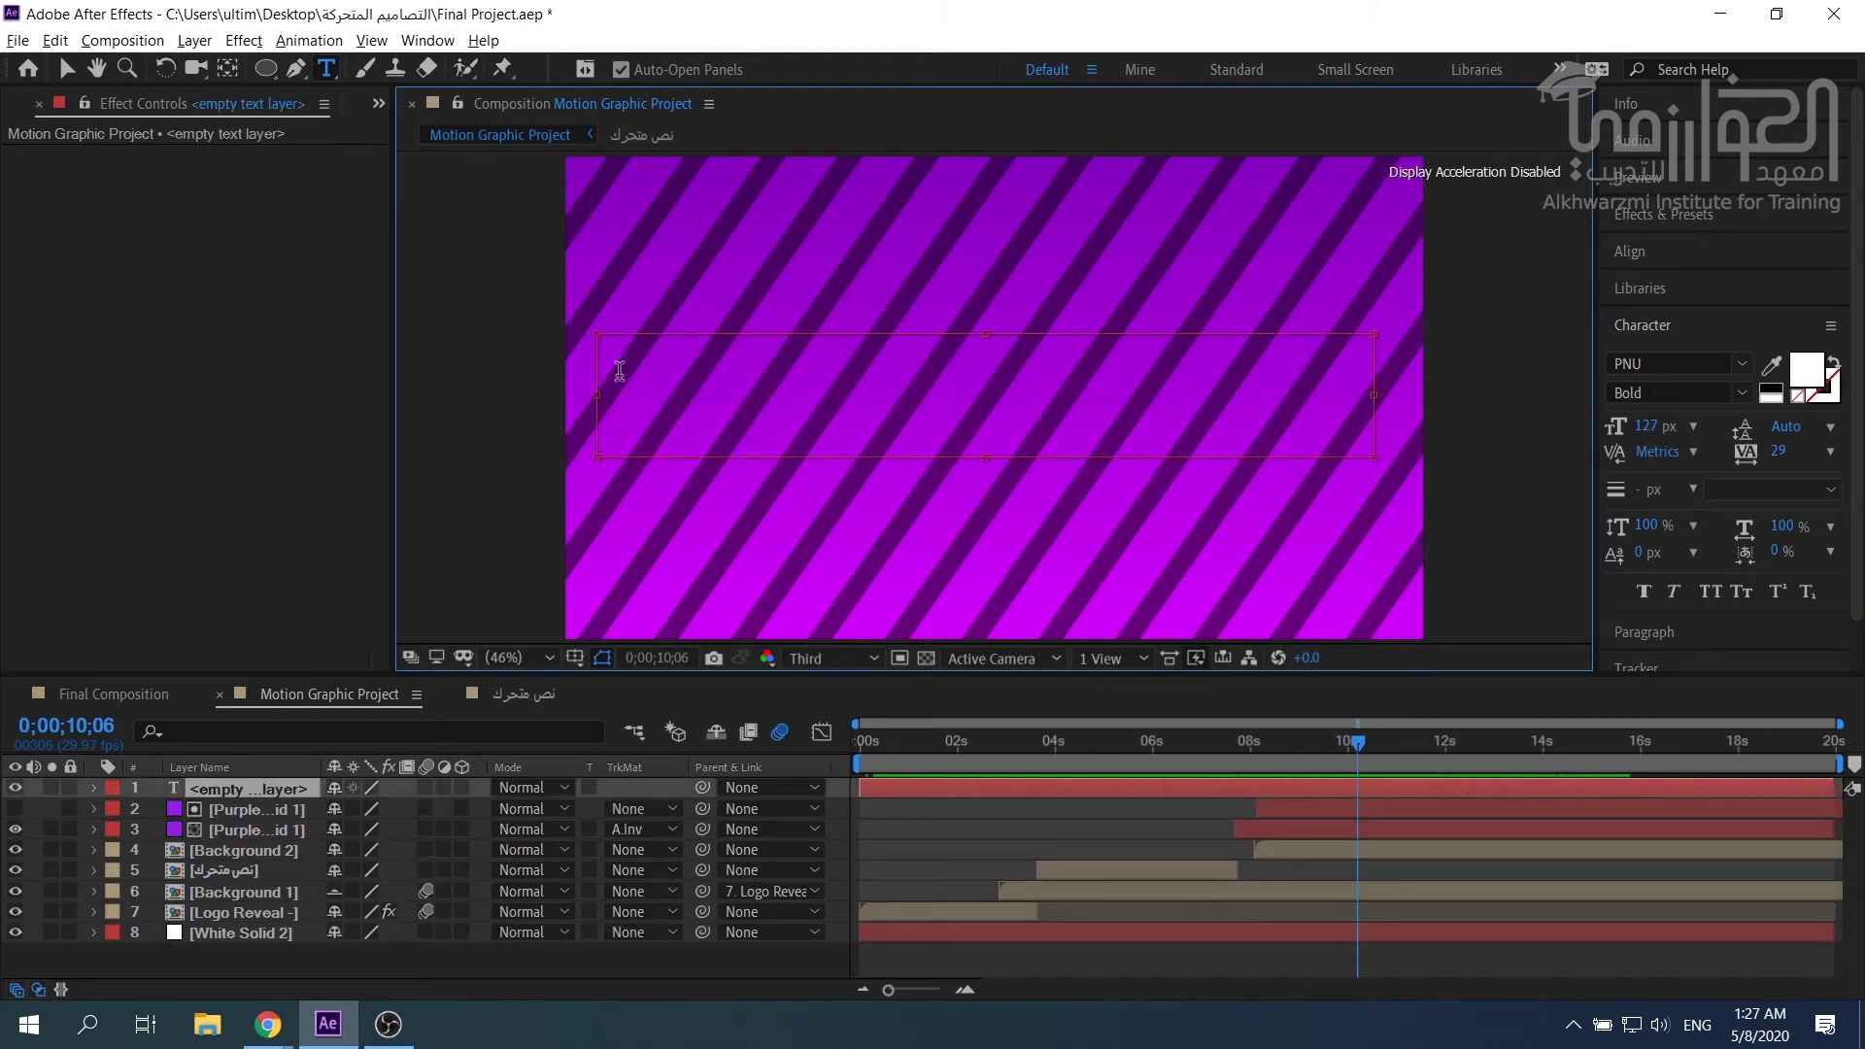
{"action": "type", "text": "نت"}
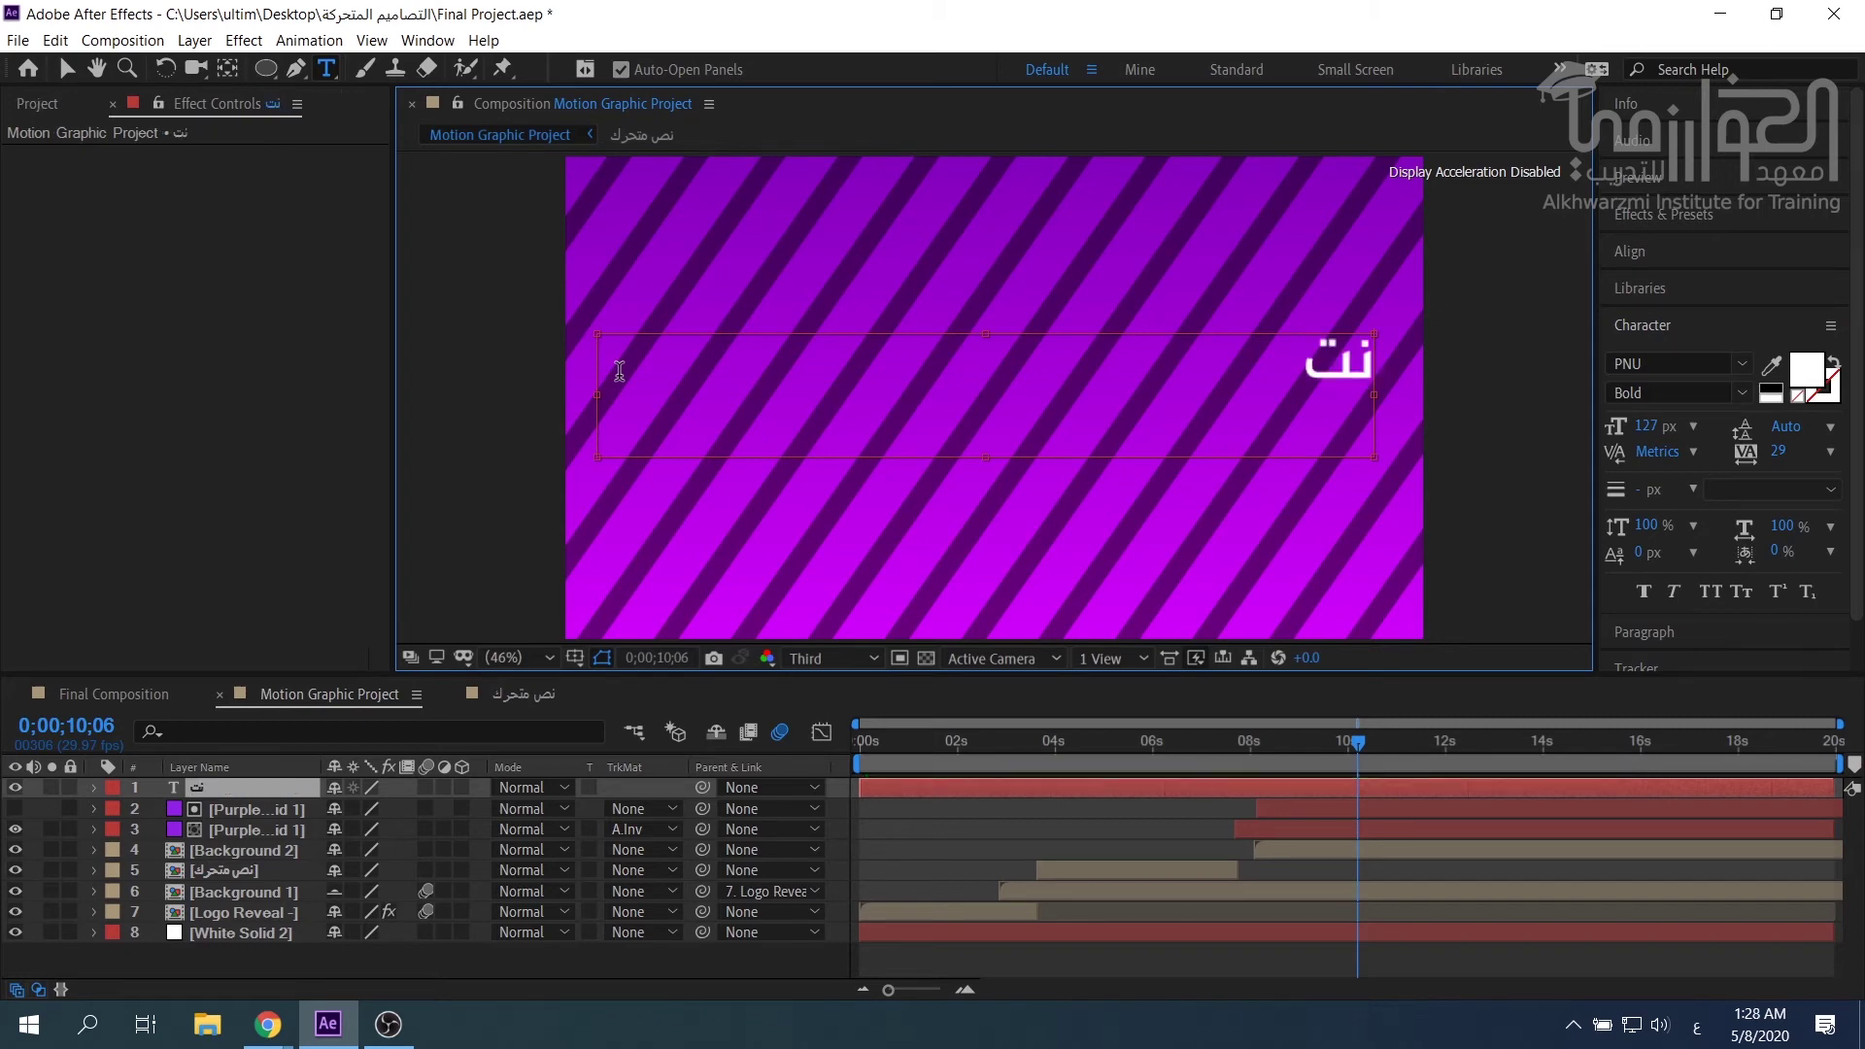
{"action": "type", "text": "منى لكم ا"}
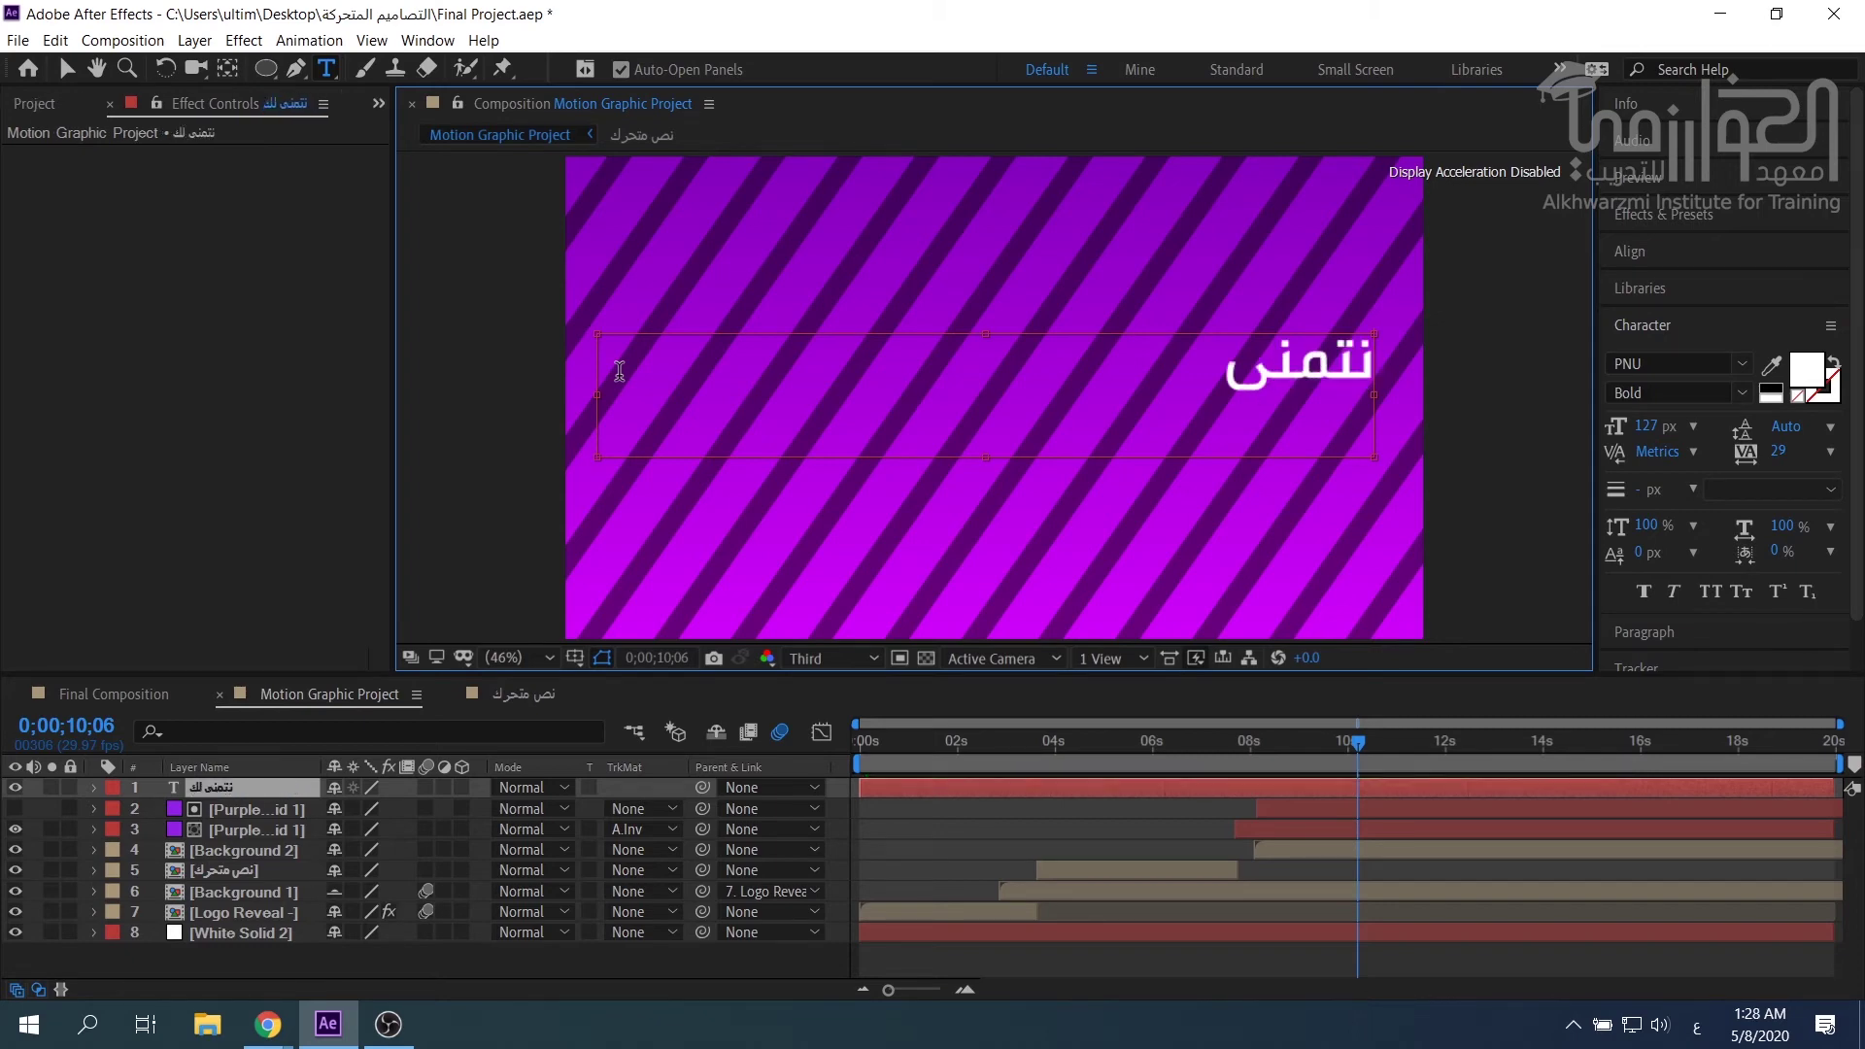
{"action": "type", "text": "لتو"}
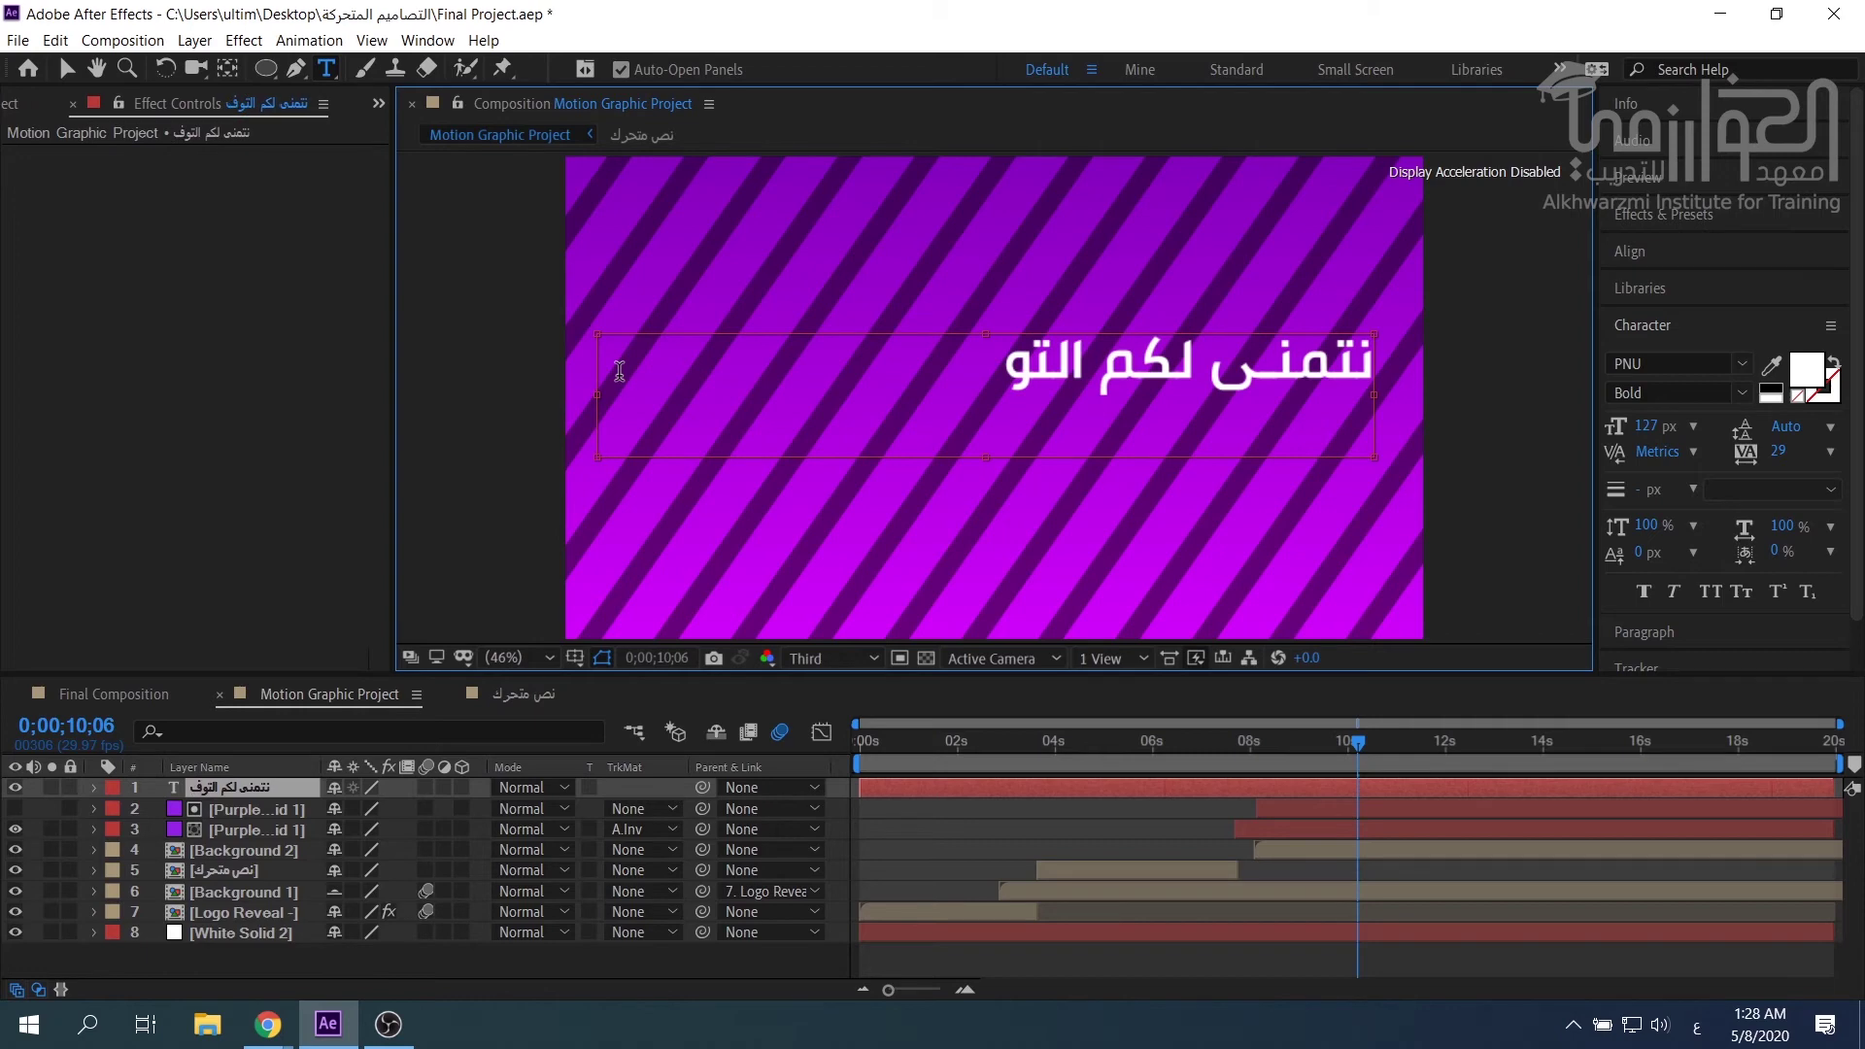
{"action": "type", "text": "فيق والن"}
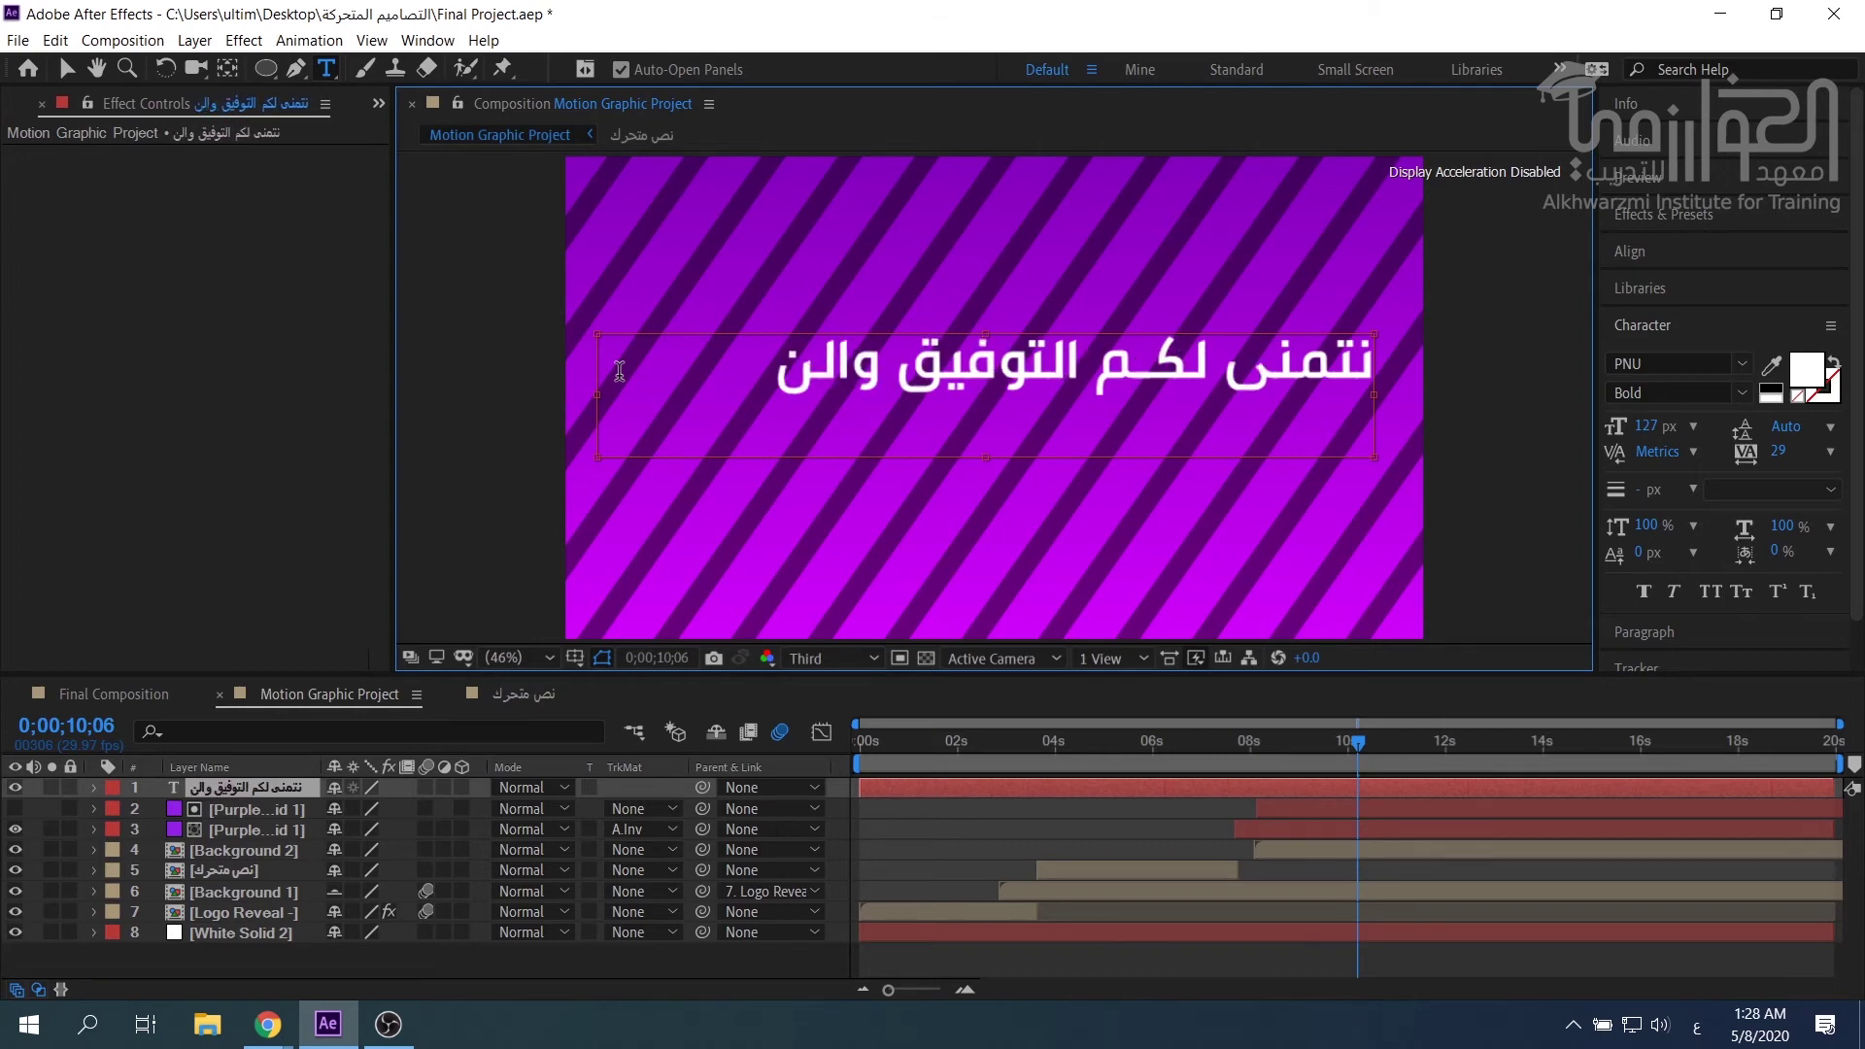
{"action": "type", "text": "داه"}
{"action": "key", "text": "BackSpace"}
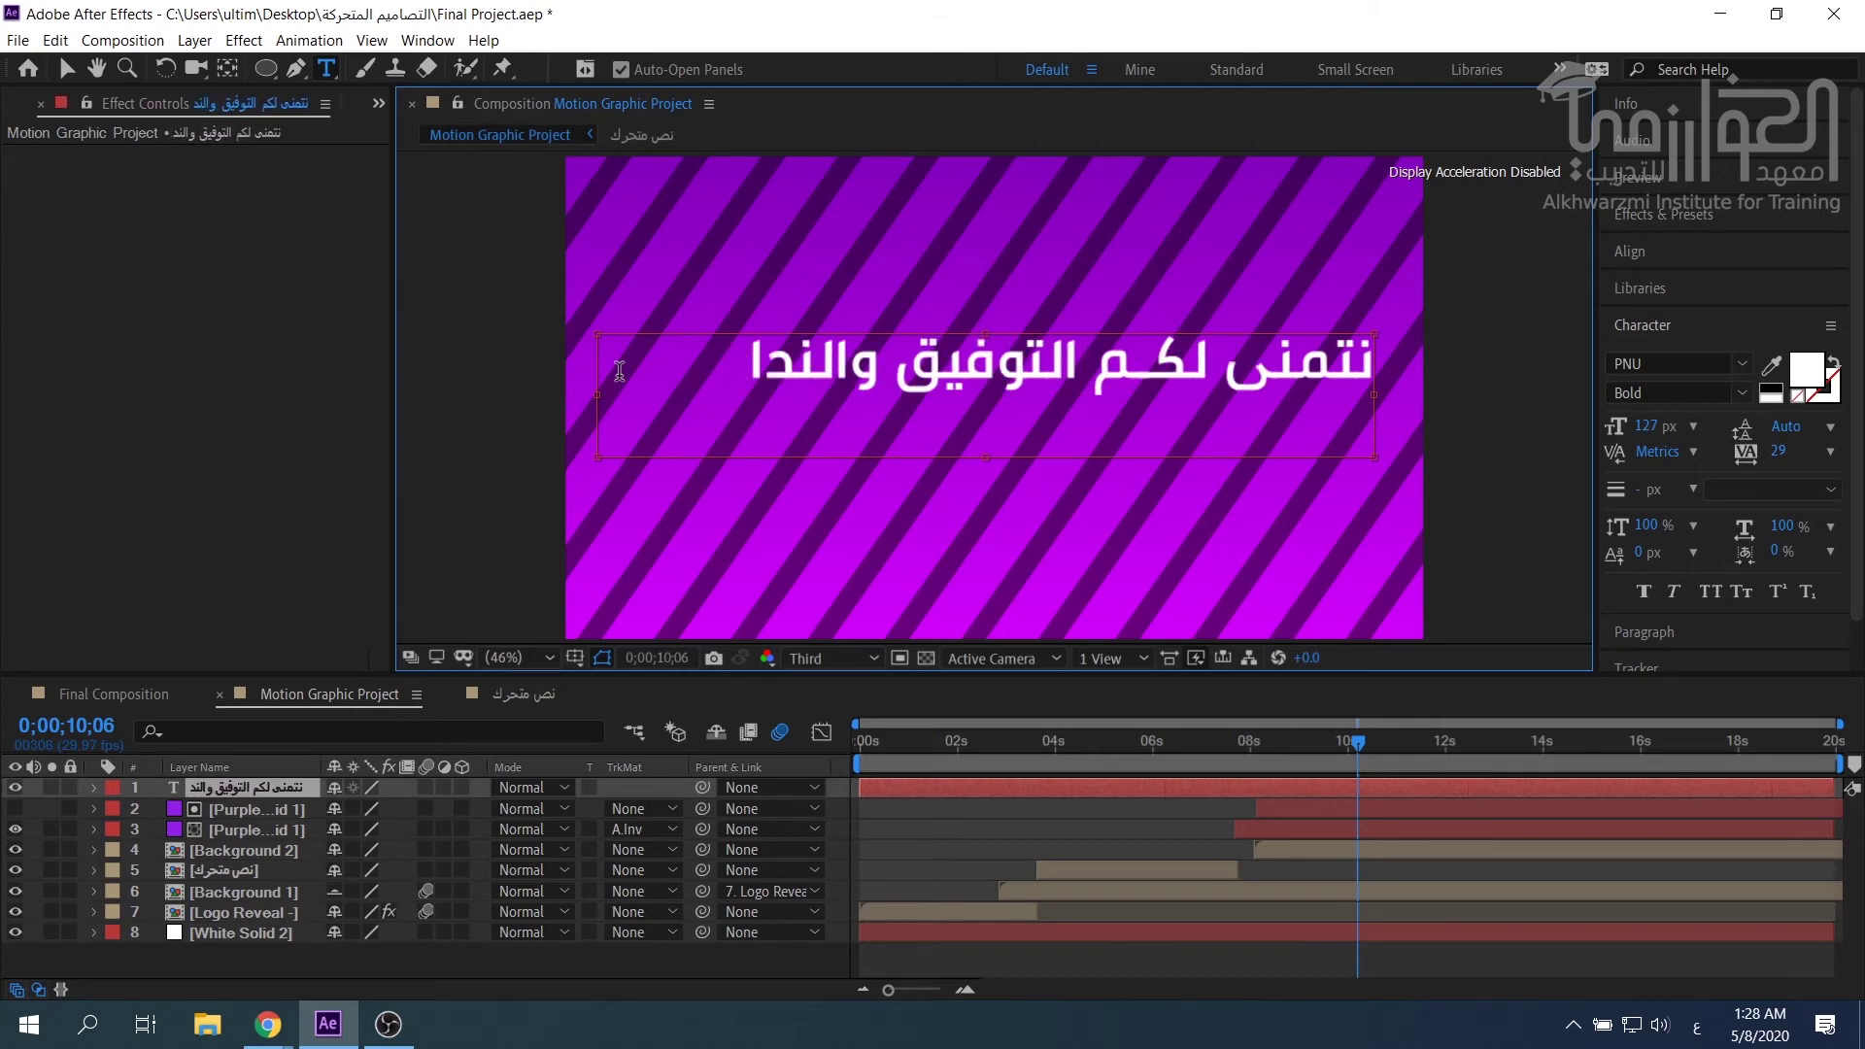
{"action": "key", "text": "BackSpace"}
{"action": "key", "text": "BackSpace"}
{"action": "type", "text": "ج"}
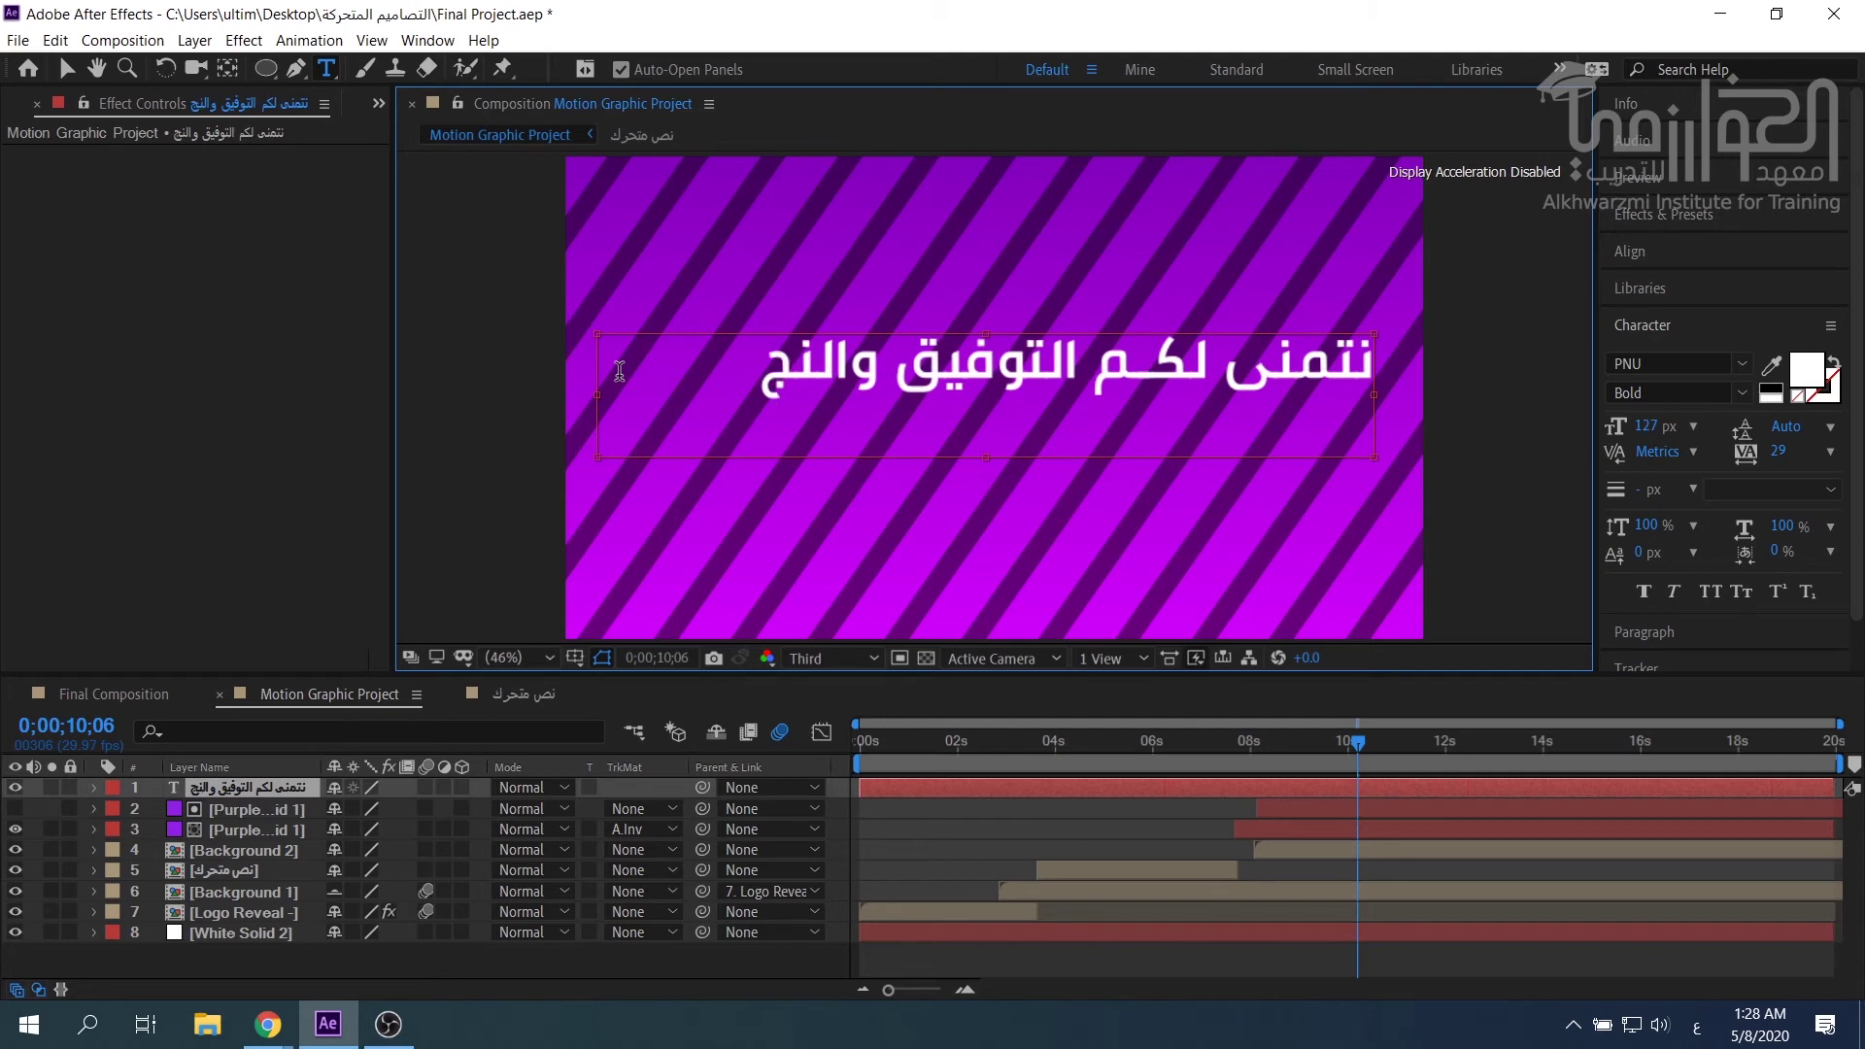
{"action": "type", "text": "اح"}
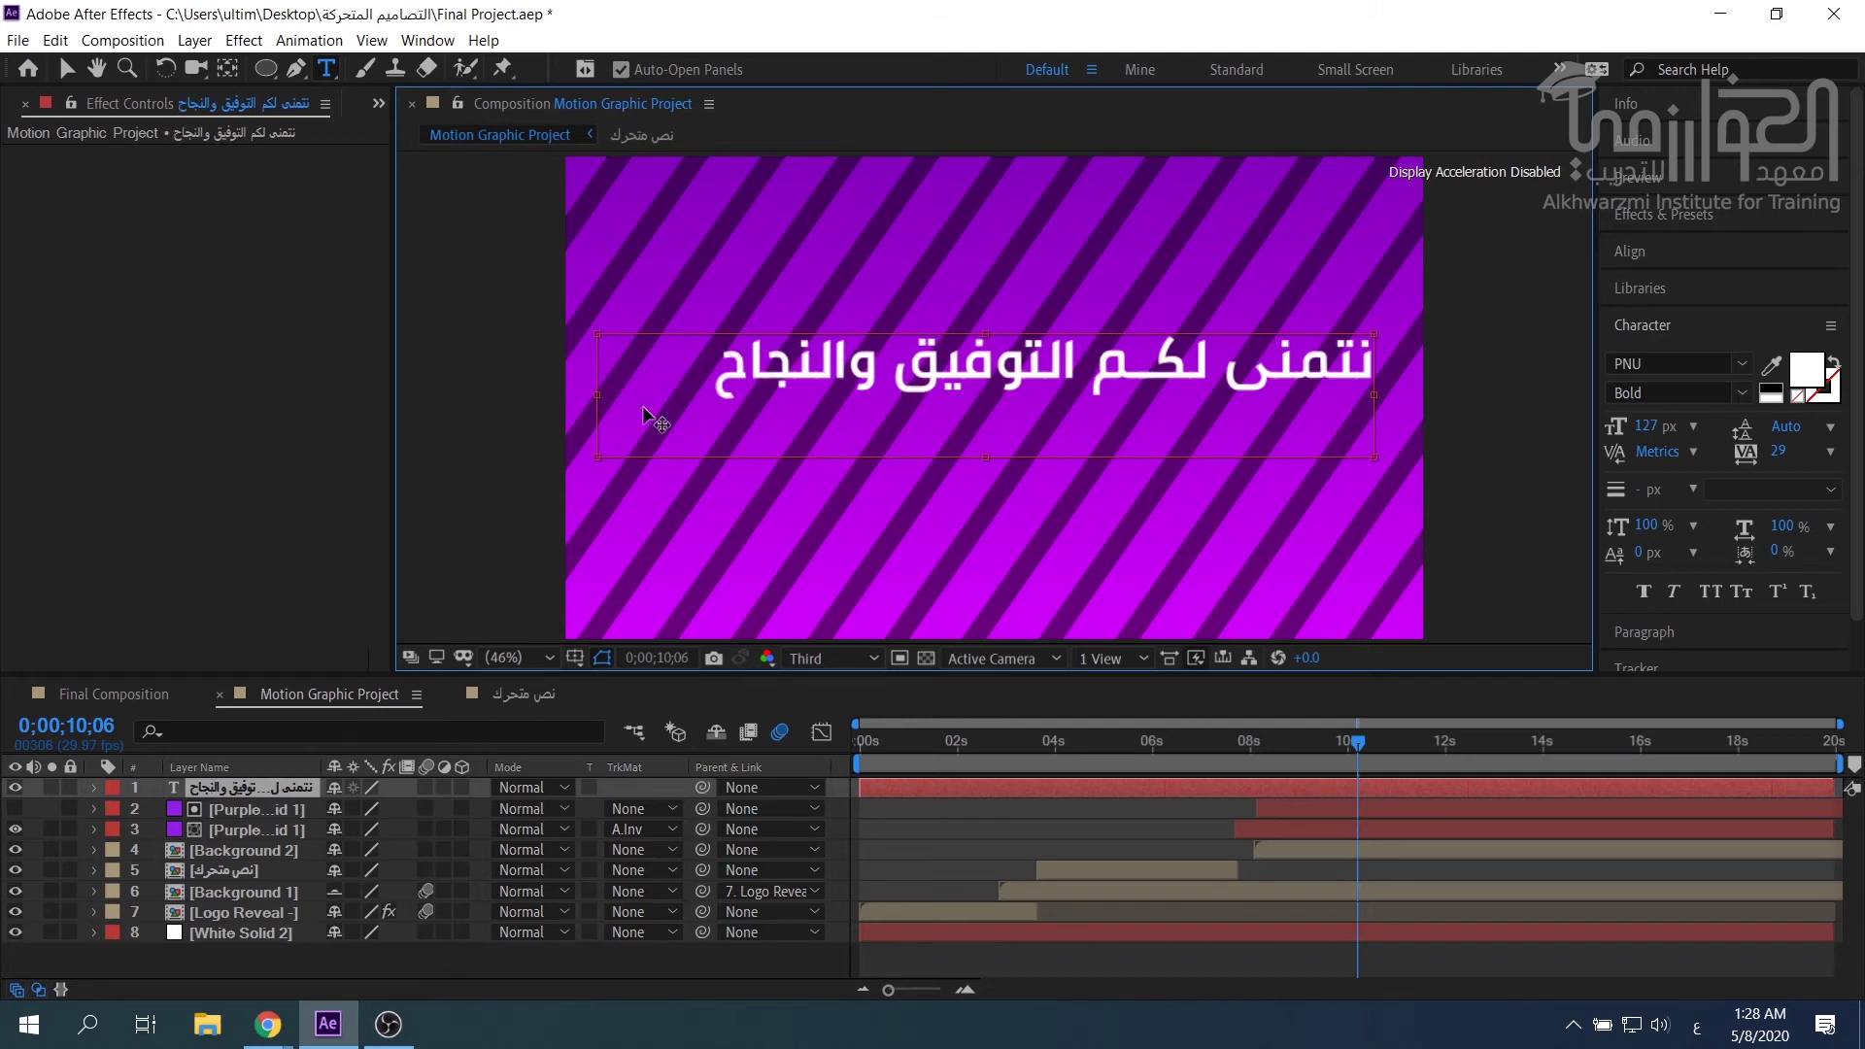
{"action": "left_click_drag", "start_coordinate": [619, 451], "coordinate": [701, 436]}
{"action": "key", "text": "Escape"}
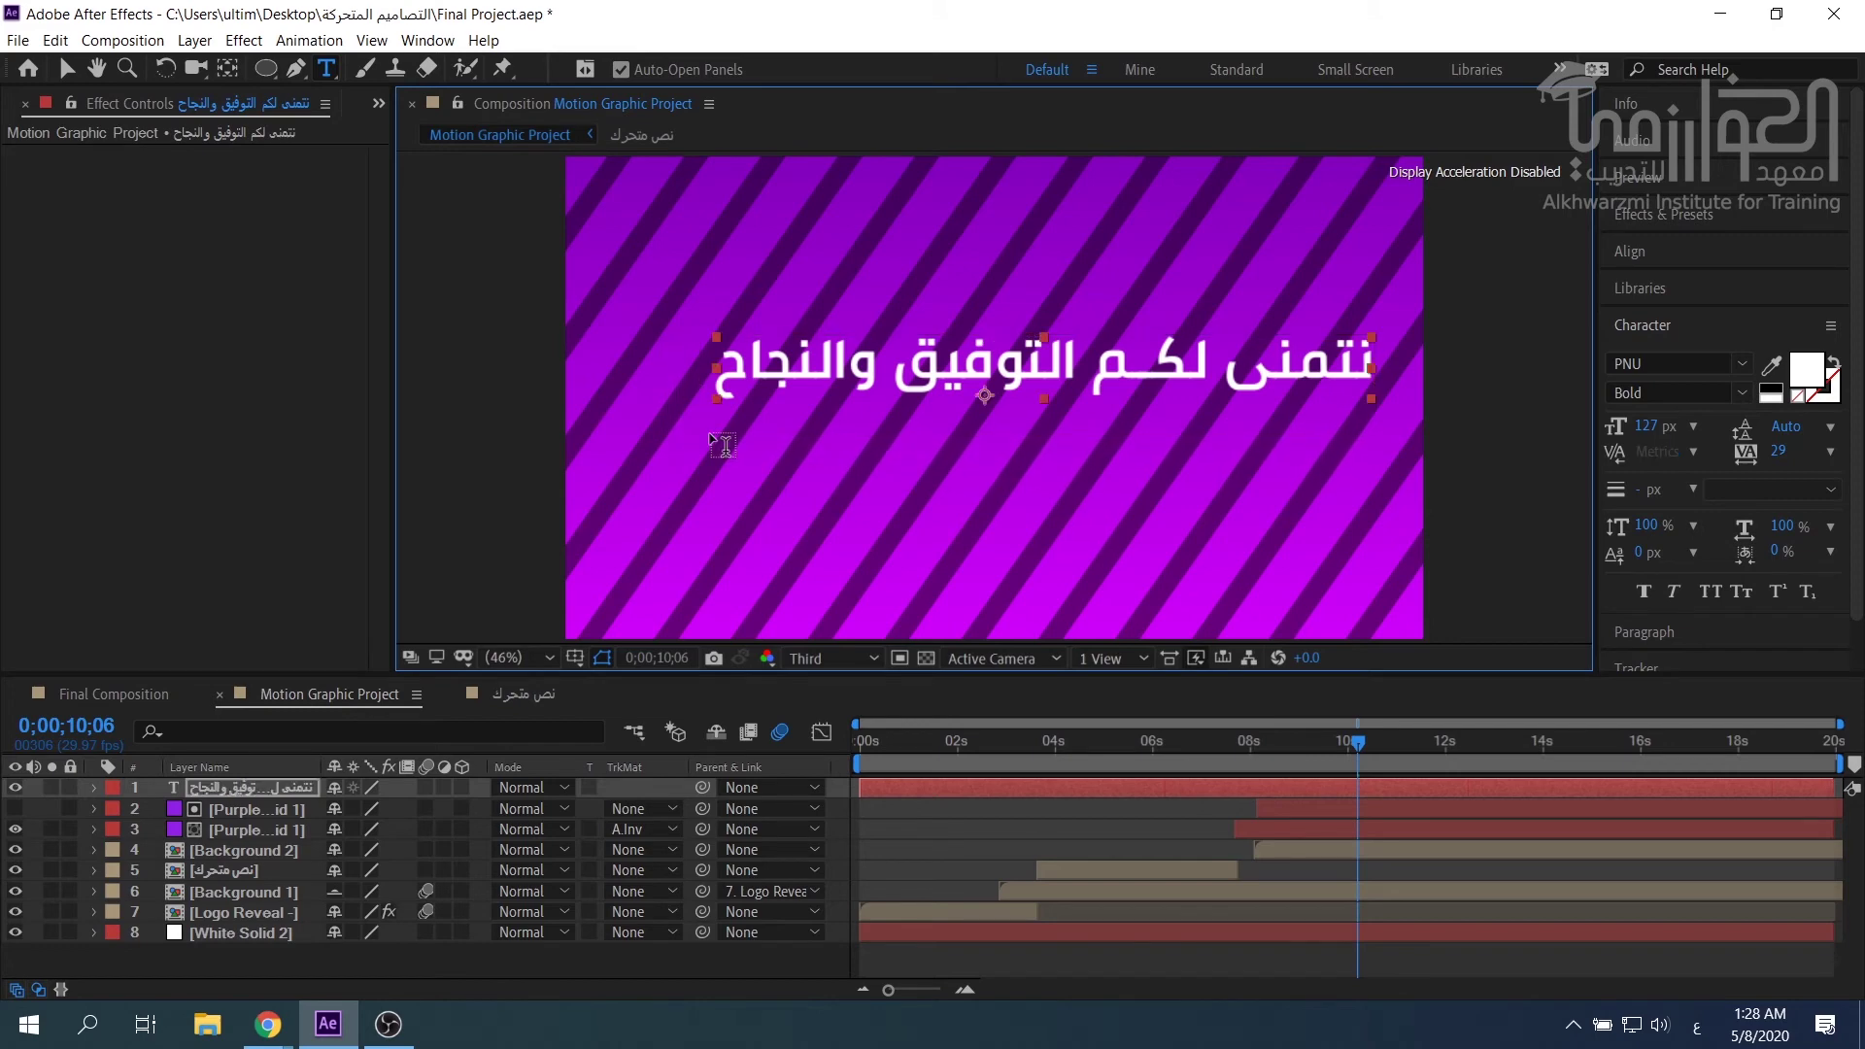
Move the closing text toward the frame's middle and align it to the composition's horizontal and vertical centre.
{"action": "key", "text": "v"}
{"action": "left_click_drag", "start_coordinate": [1166, 374], "coordinate": [1130, 389]}
{"action": "left_click", "coordinate": [1628, 251]}
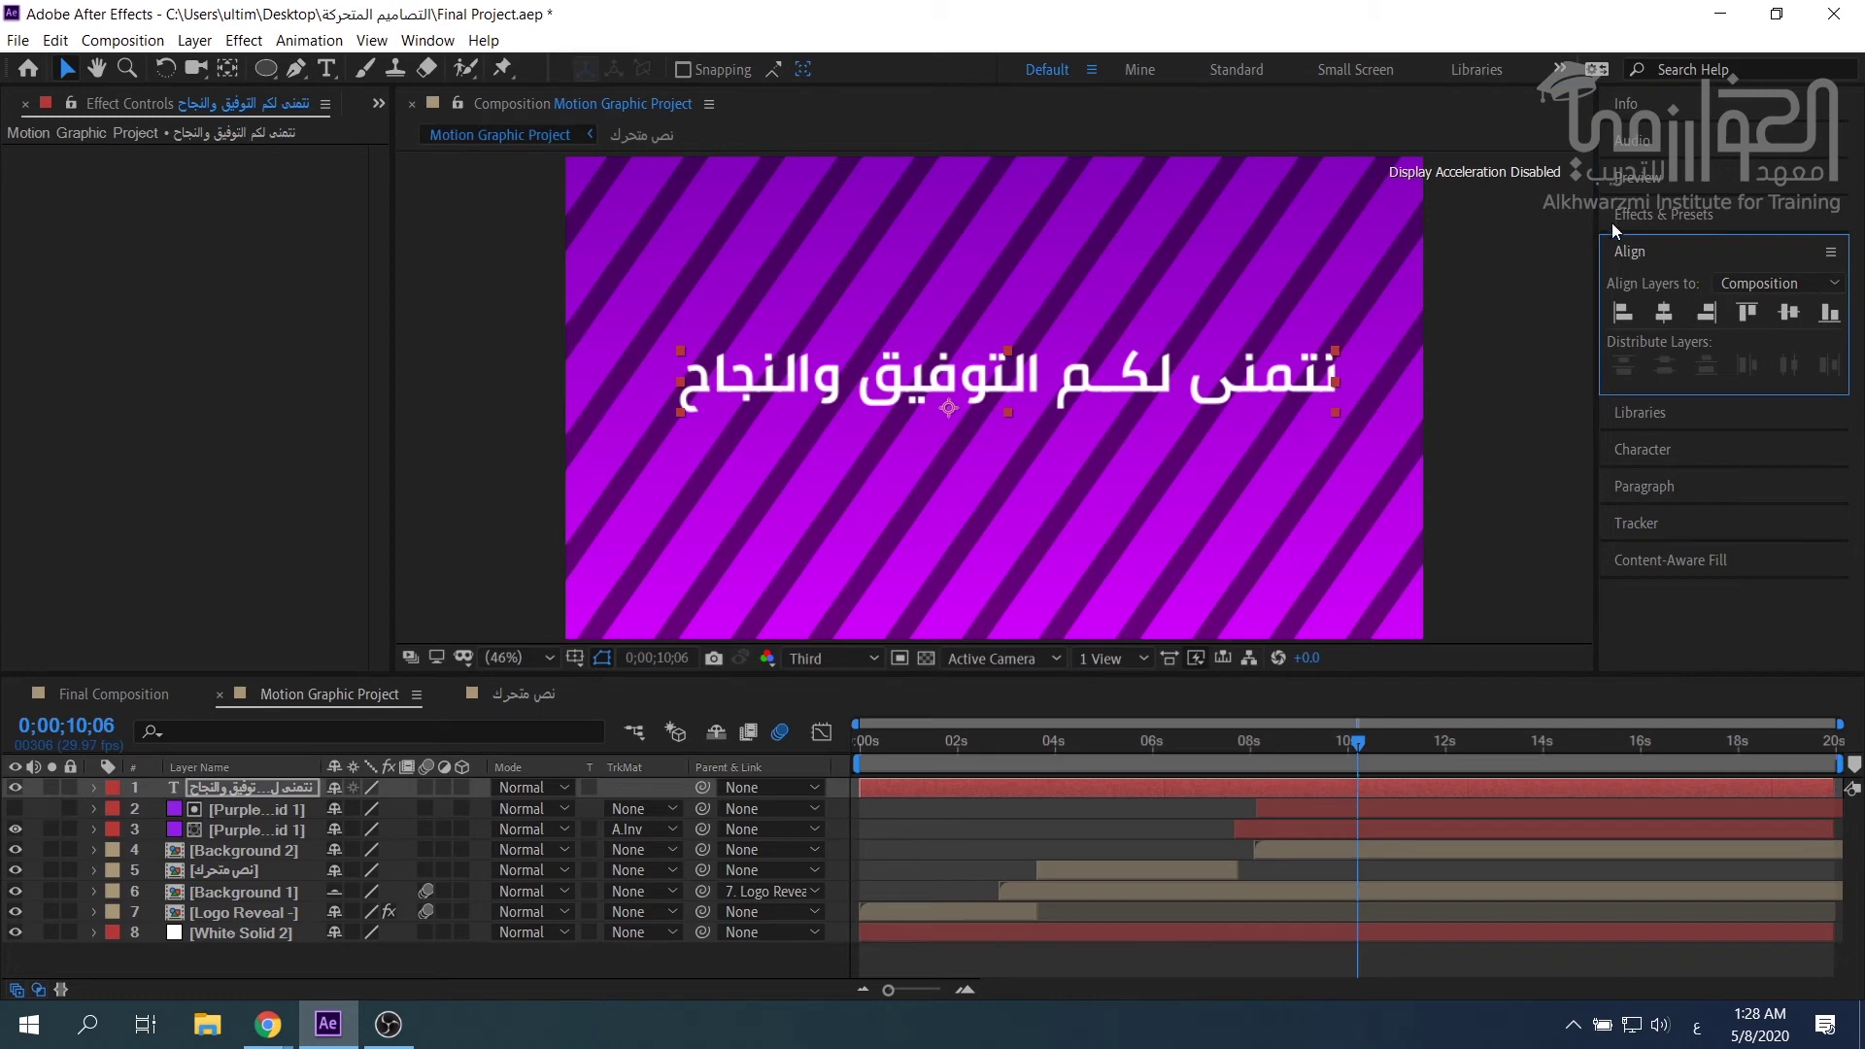
{"action": "left_click", "coordinate": [1663, 312]}
{"action": "left_click", "coordinate": [1787, 312]}
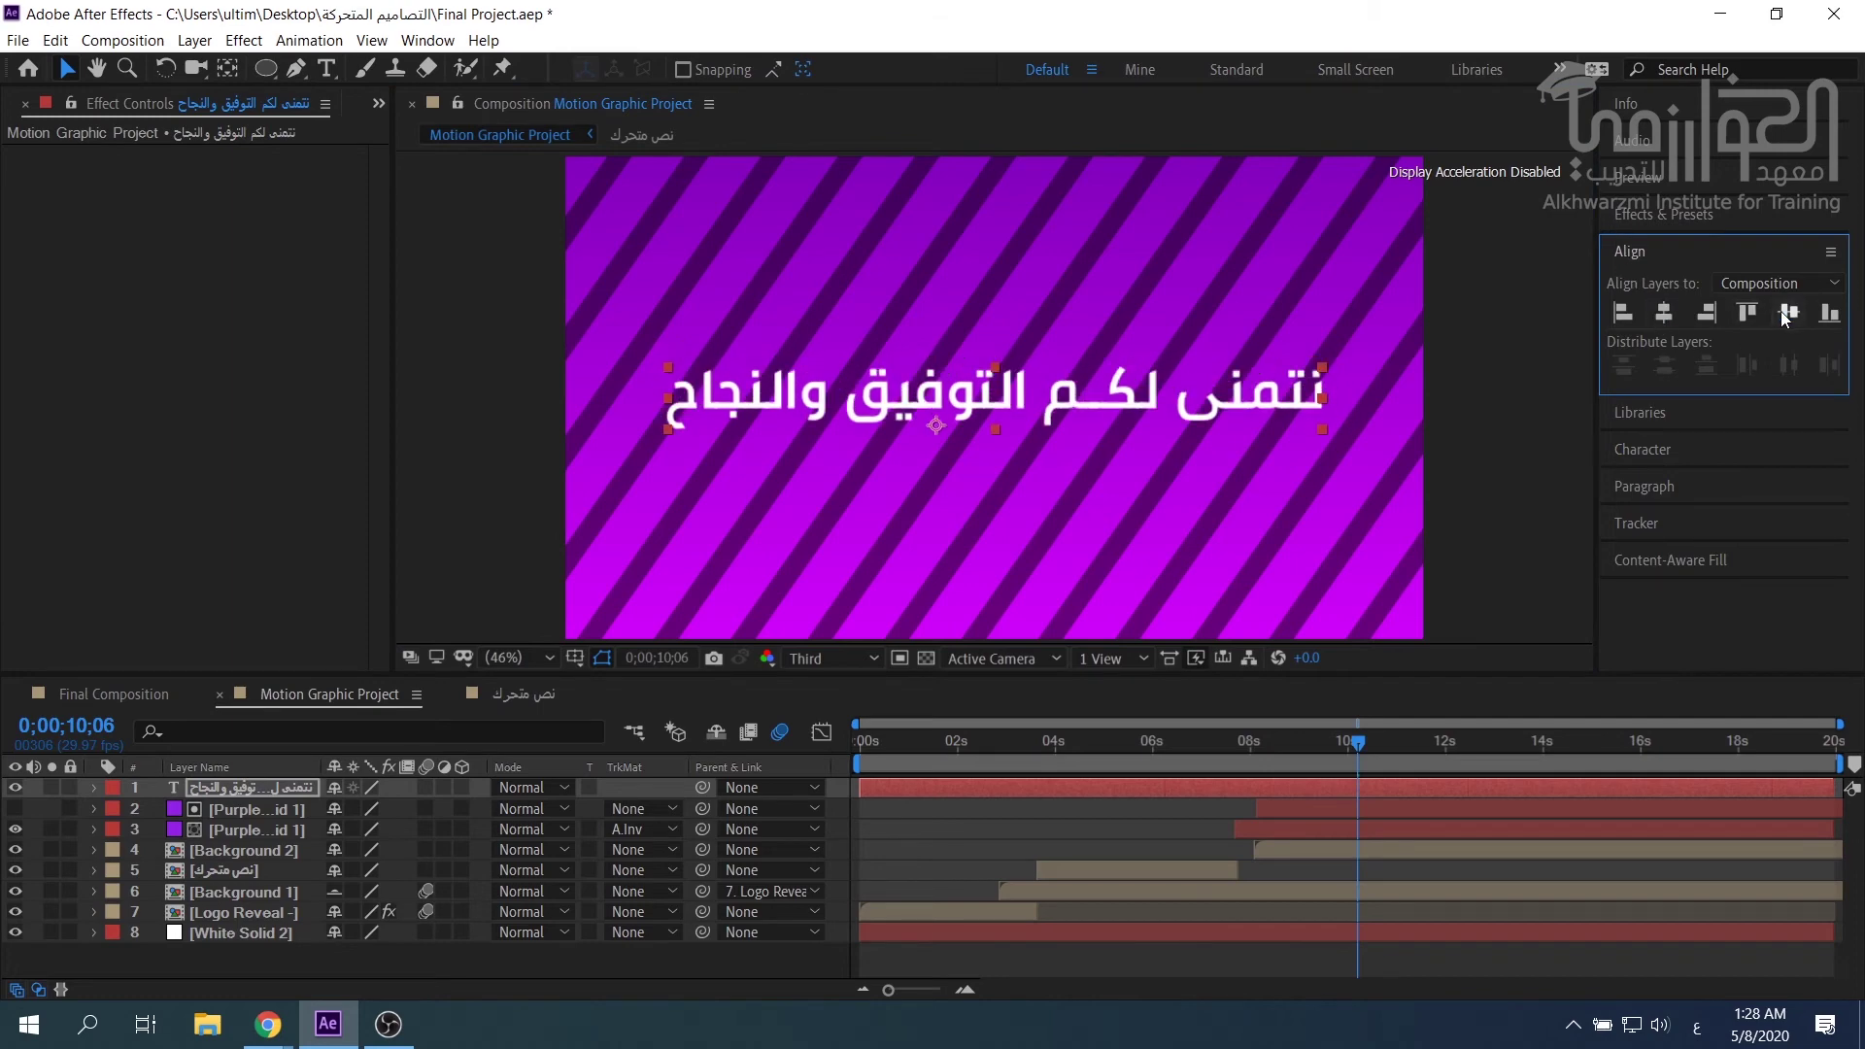
{"action": "left_click", "coordinate": [1636, 254]}
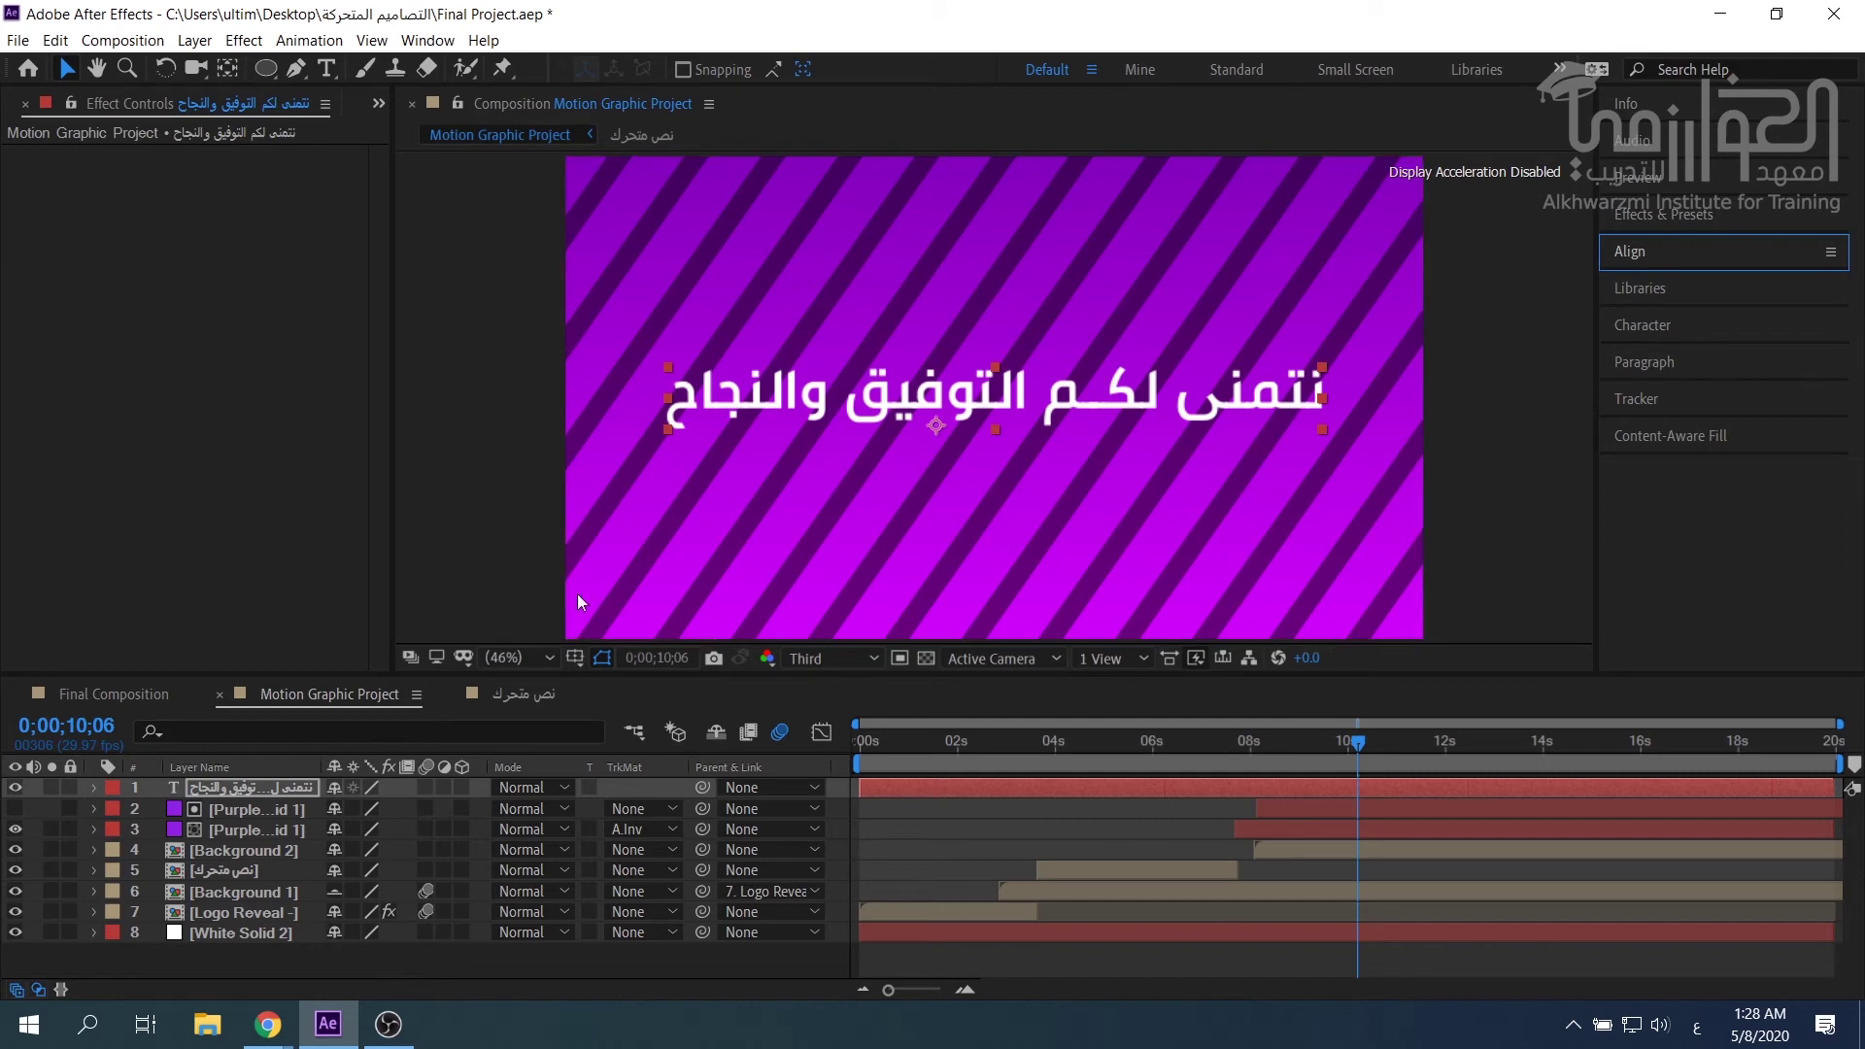
{"action": "left_click", "coordinate": [247, 808]}
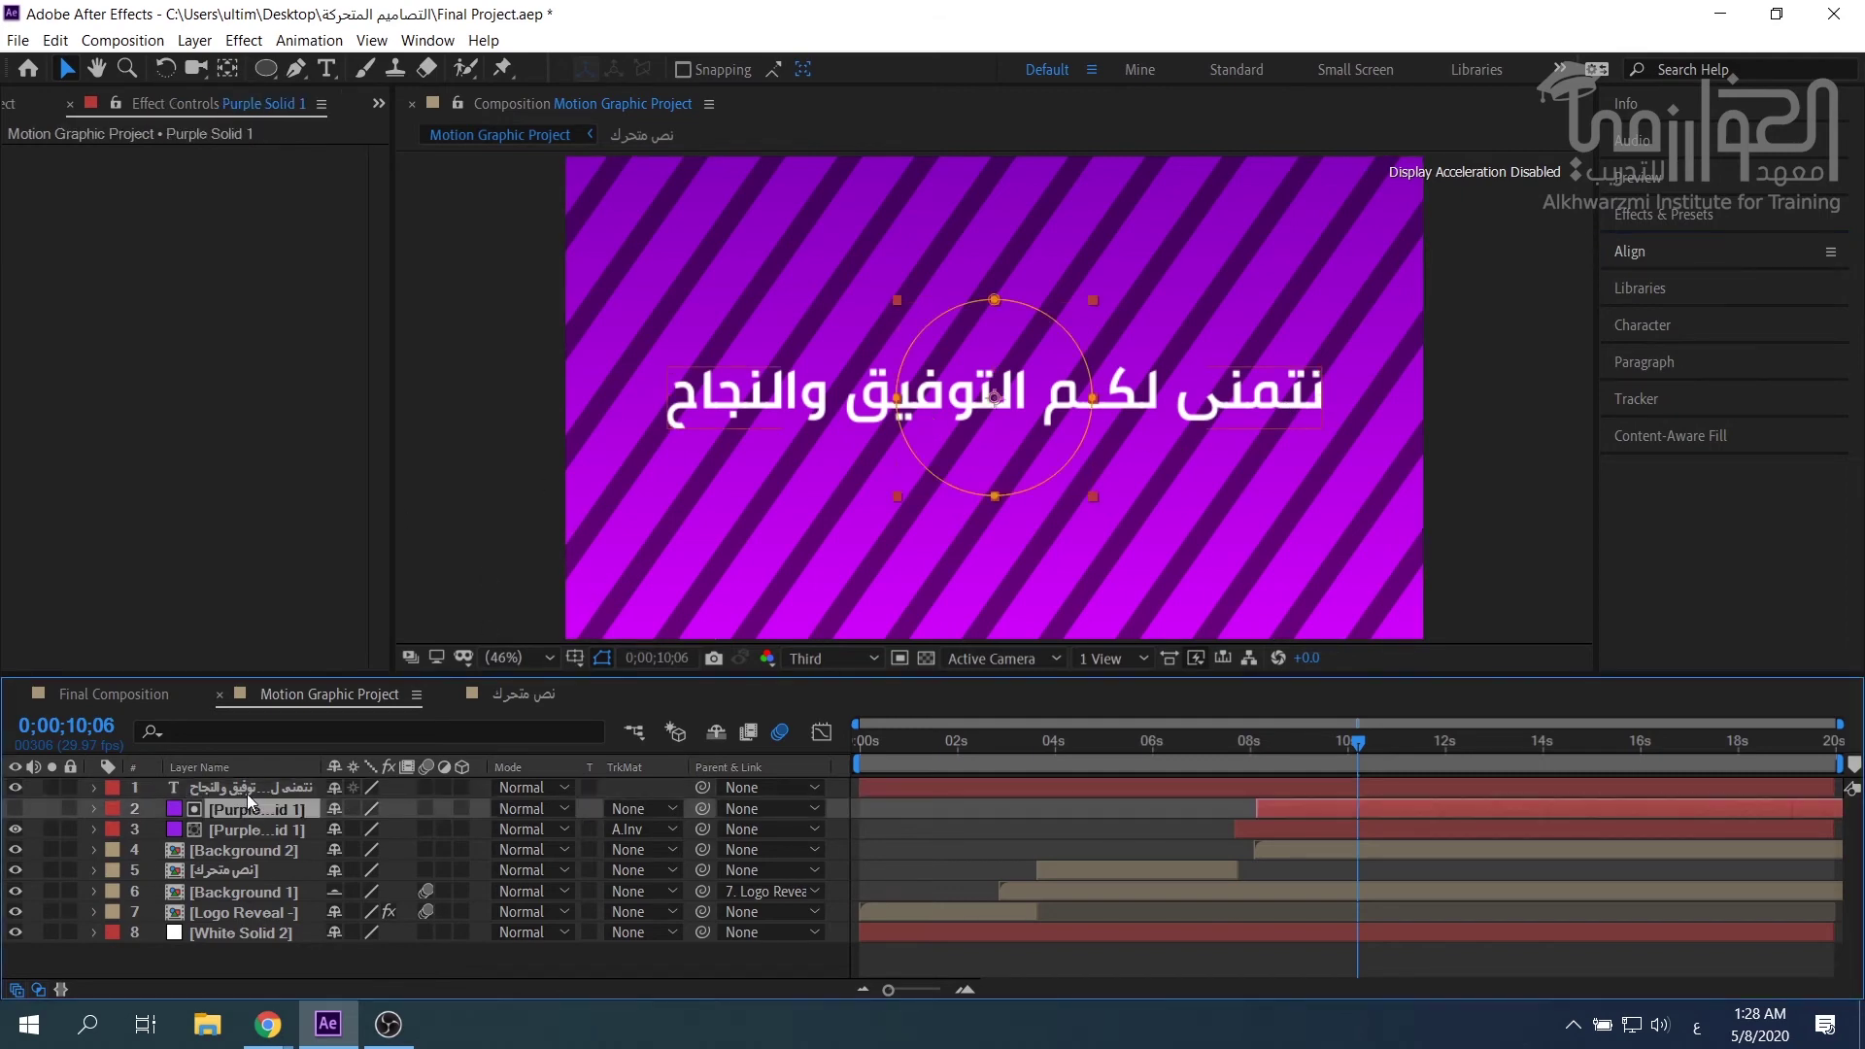
Add a Tracking text animator to the closing text layer "نتمنى لكم التوفيق والنجاح".
{"action": "left_click", "coordinate": [248, 792]}
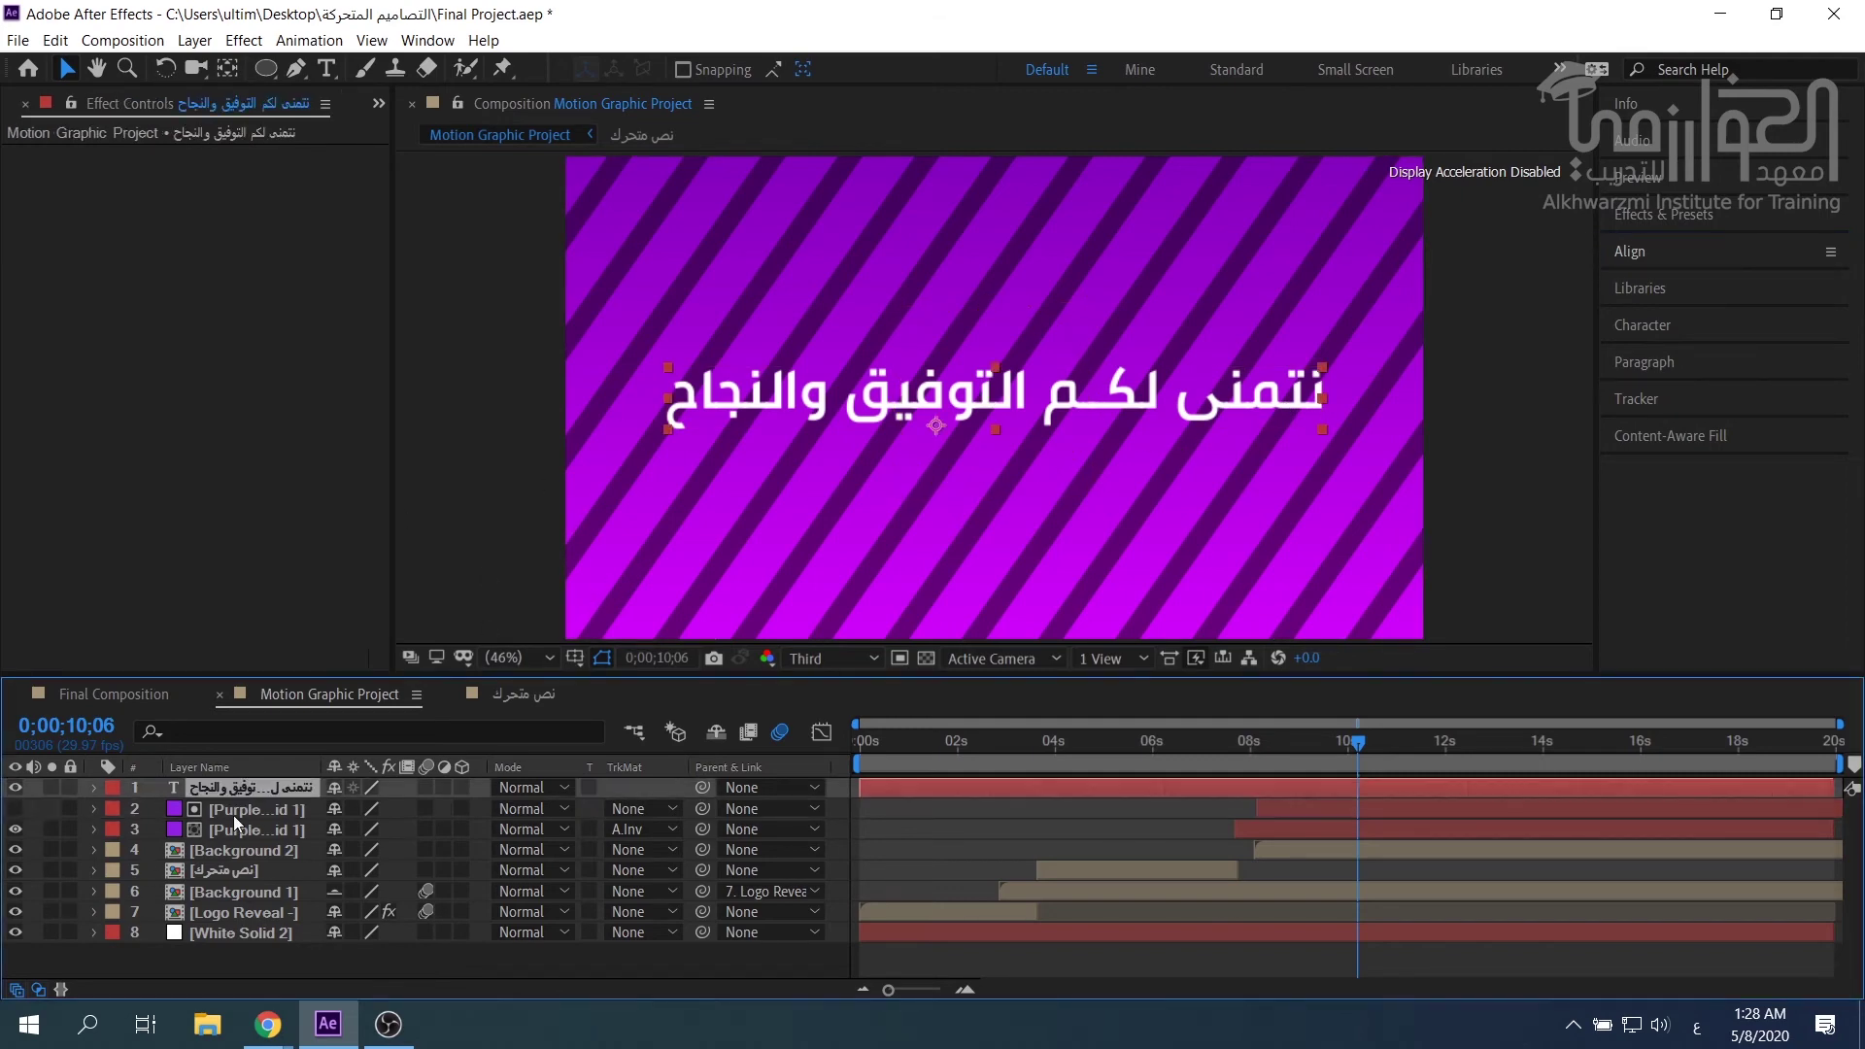
{"action": "left_click", "coordinate": [95, 789]}
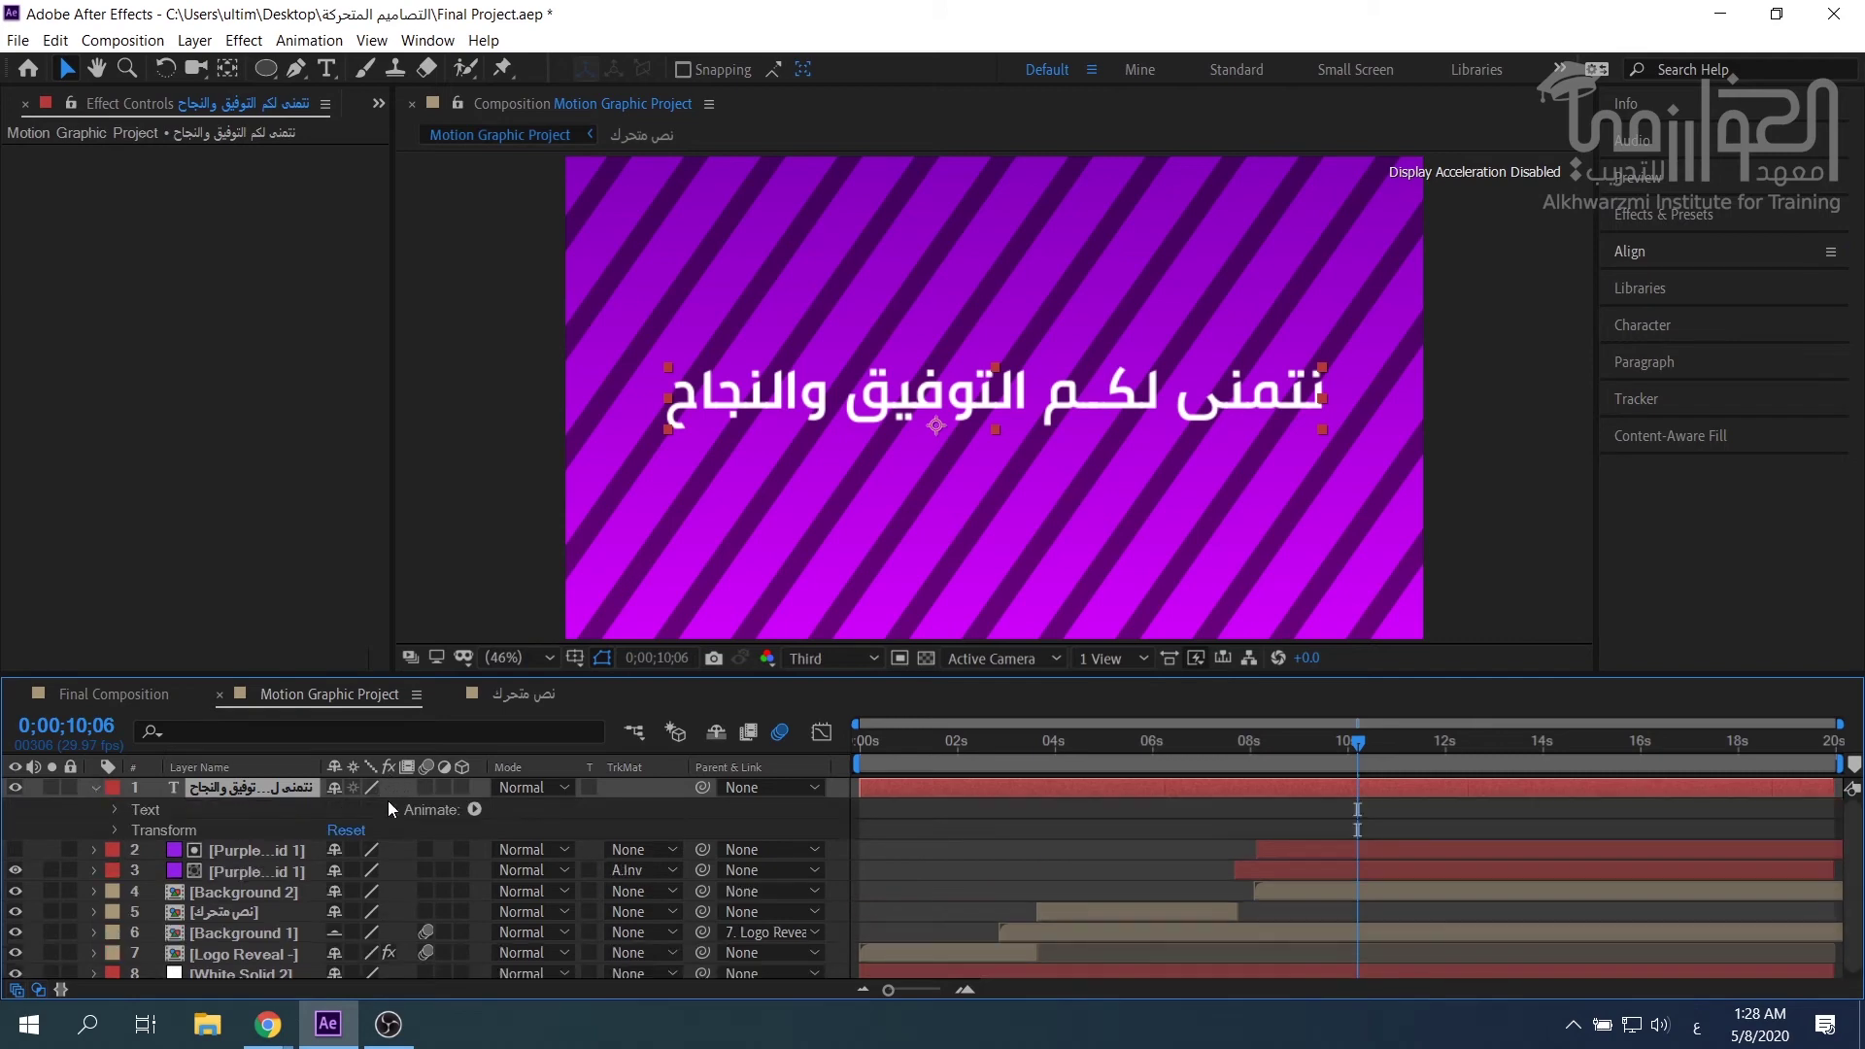
{"action": "left_click", "coordinate": [475, 809]}
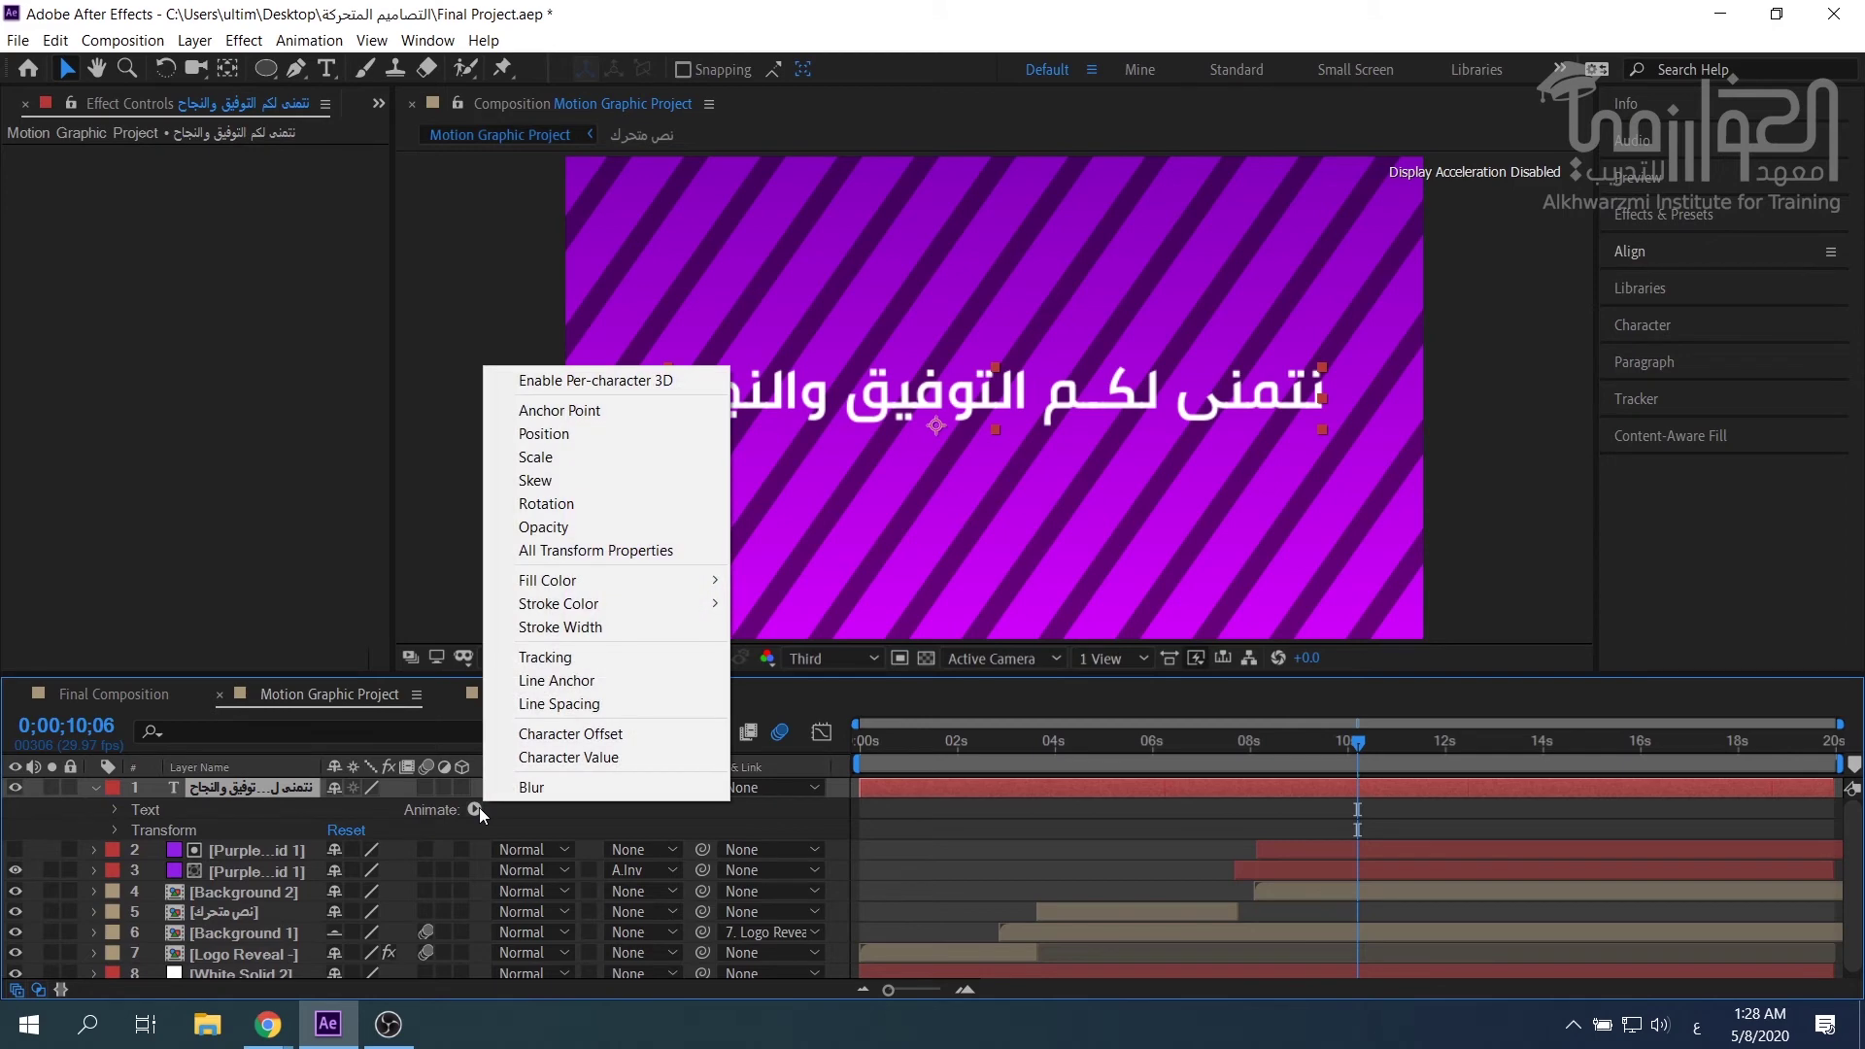
{"action": "left_click", "coordinate": [545, 658]}
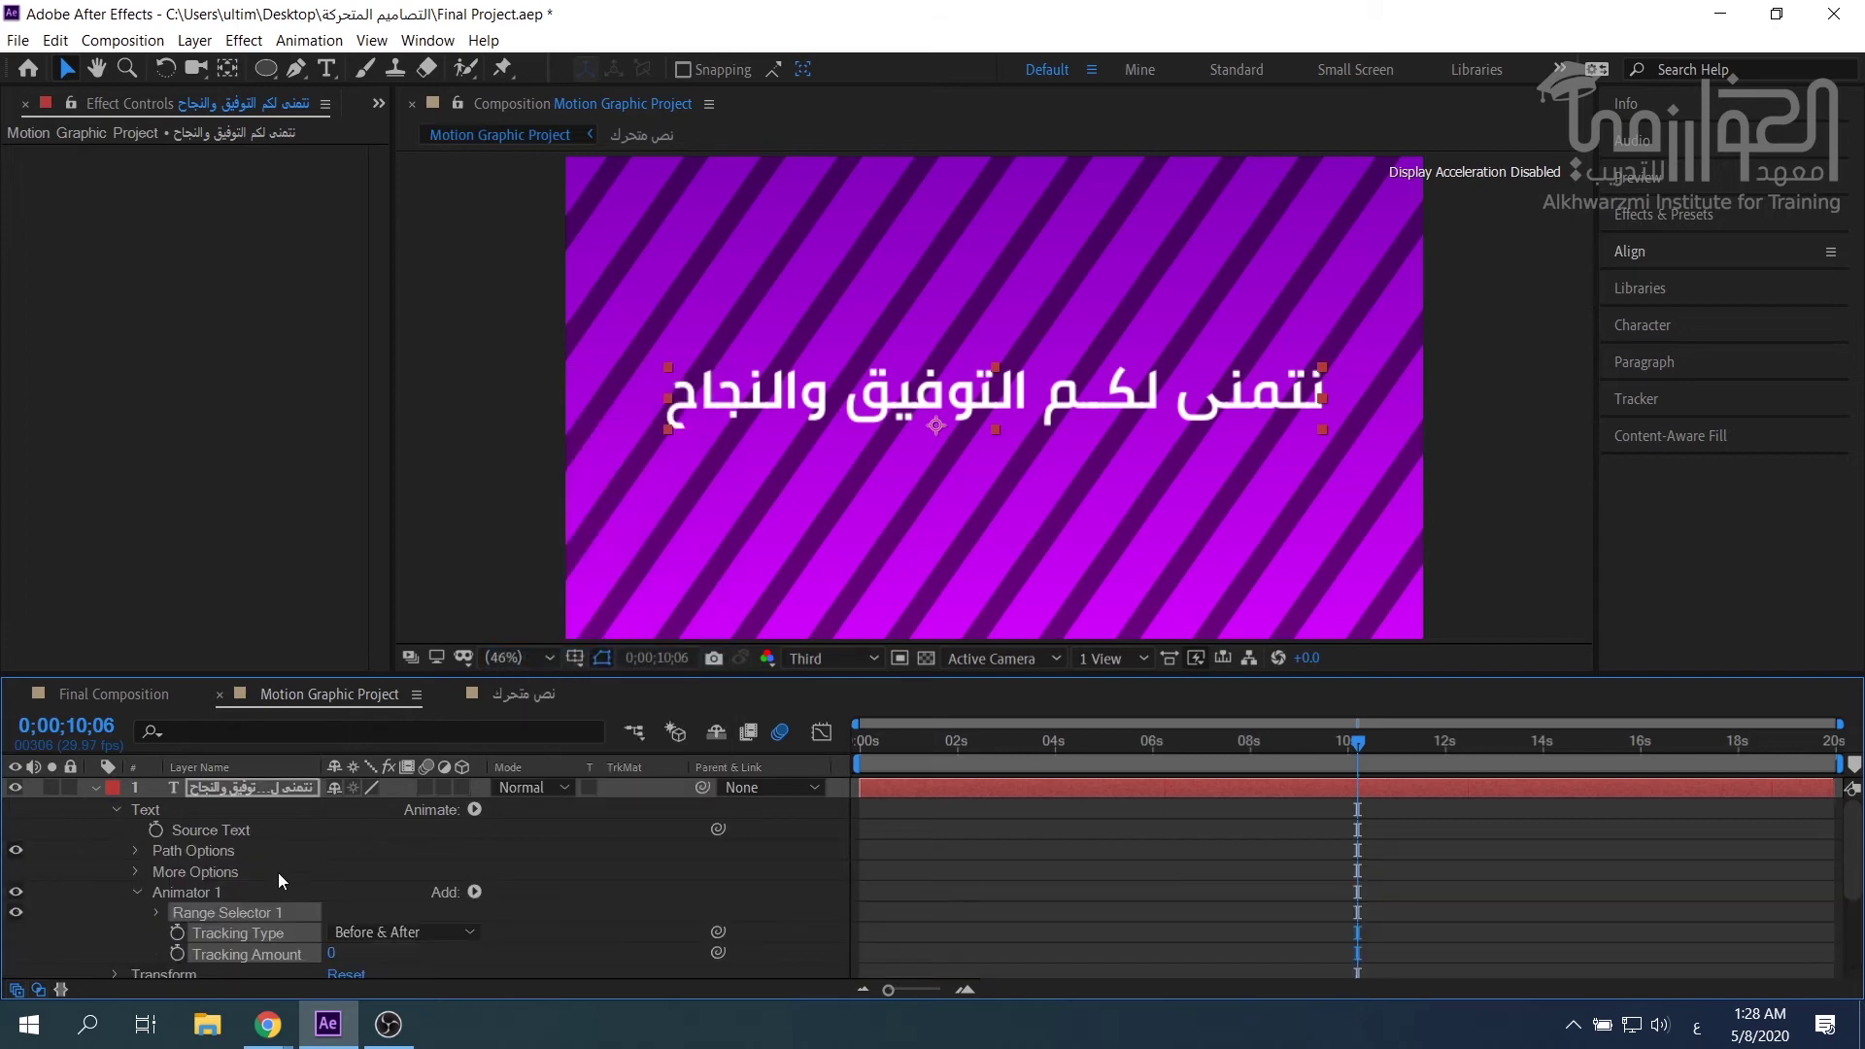
Add the Rotation and Opacity properties to Animator 1 of the closing text.
{"action": "left_click", "coordinate": [190, 894]}
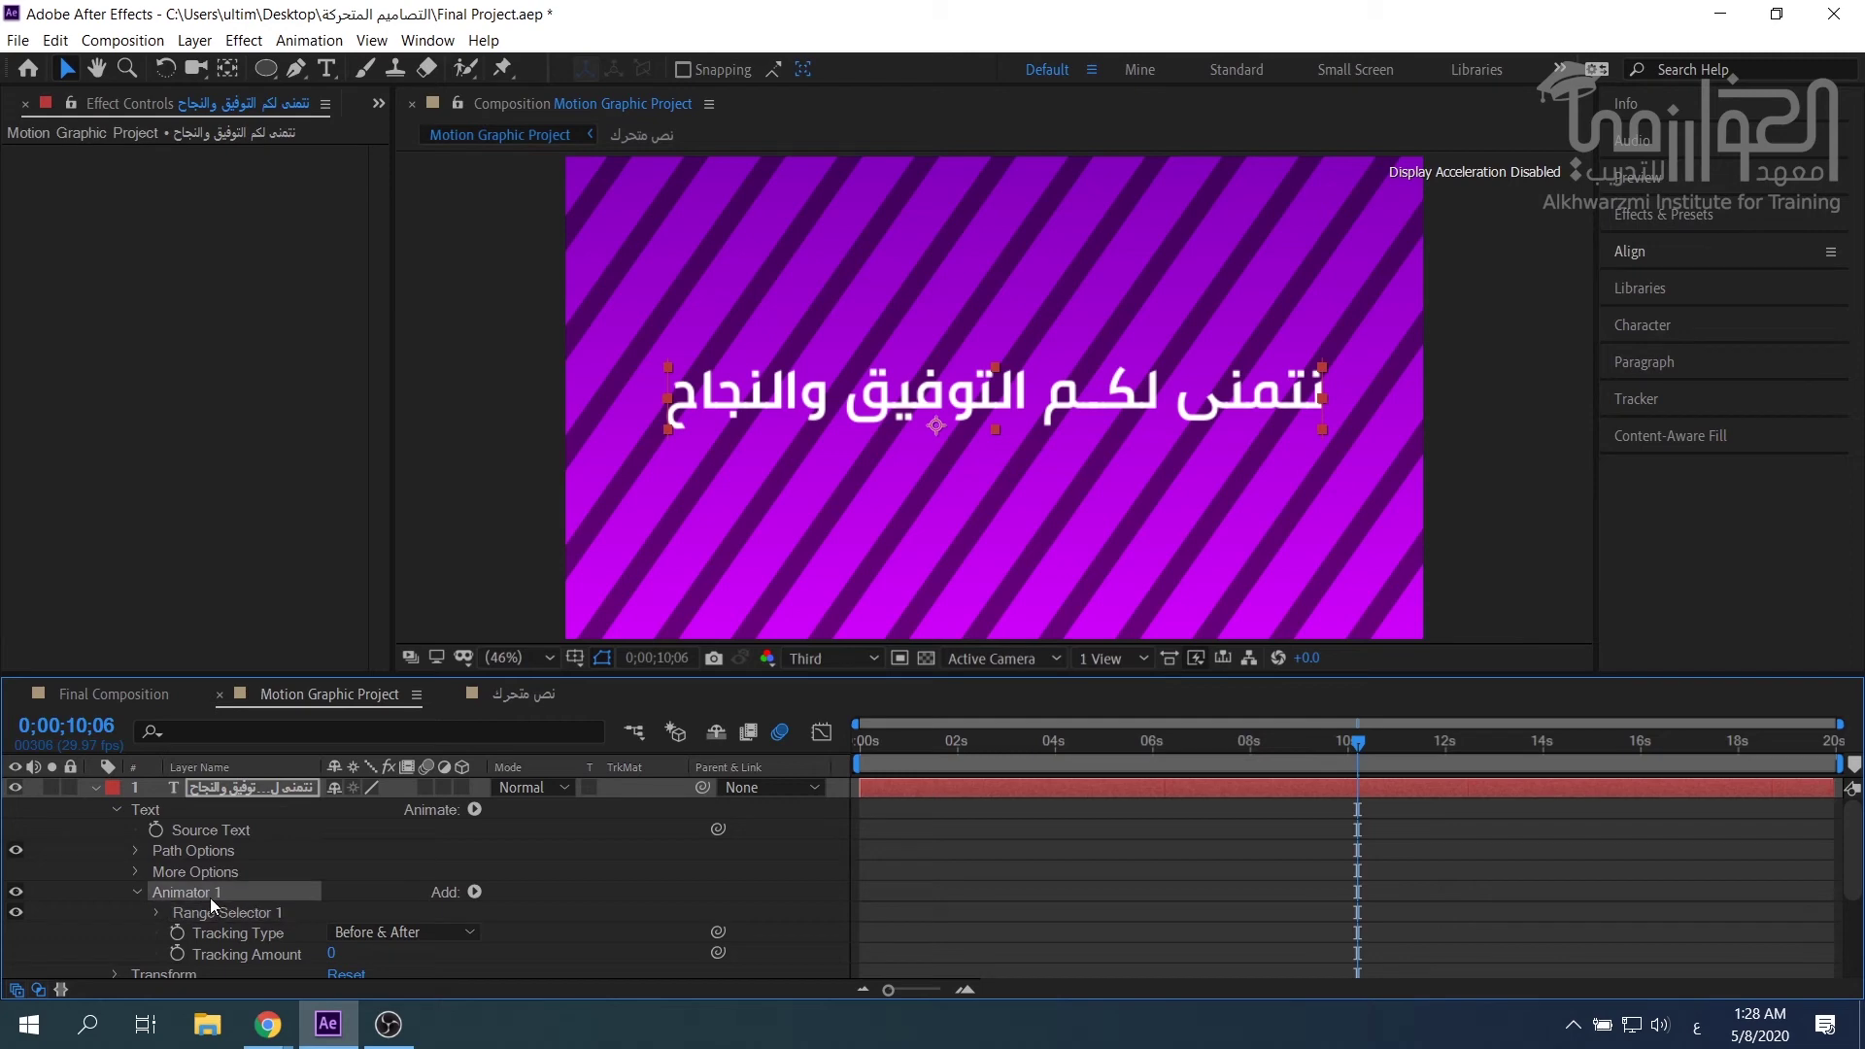
{"action": "left_click", "coordinate": [478, 895]}
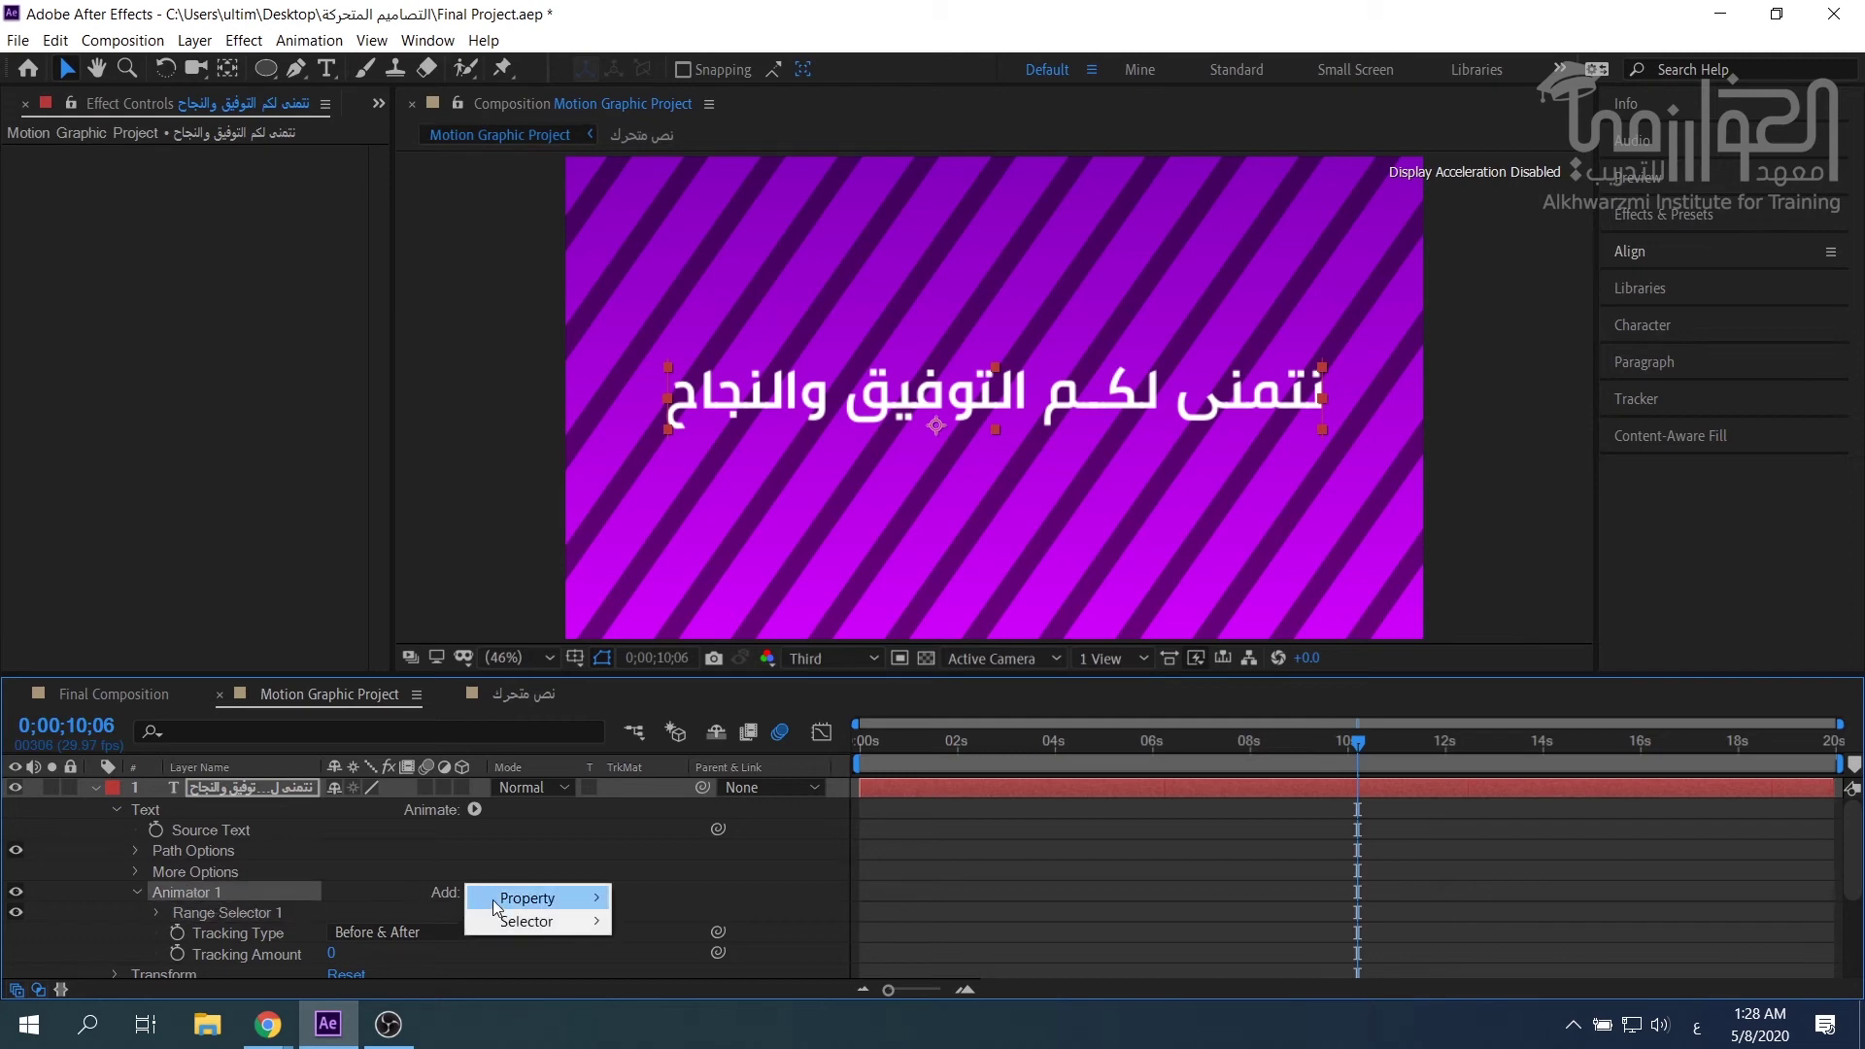
{"action": "mouse_move", "coordinate": [494, 900]}
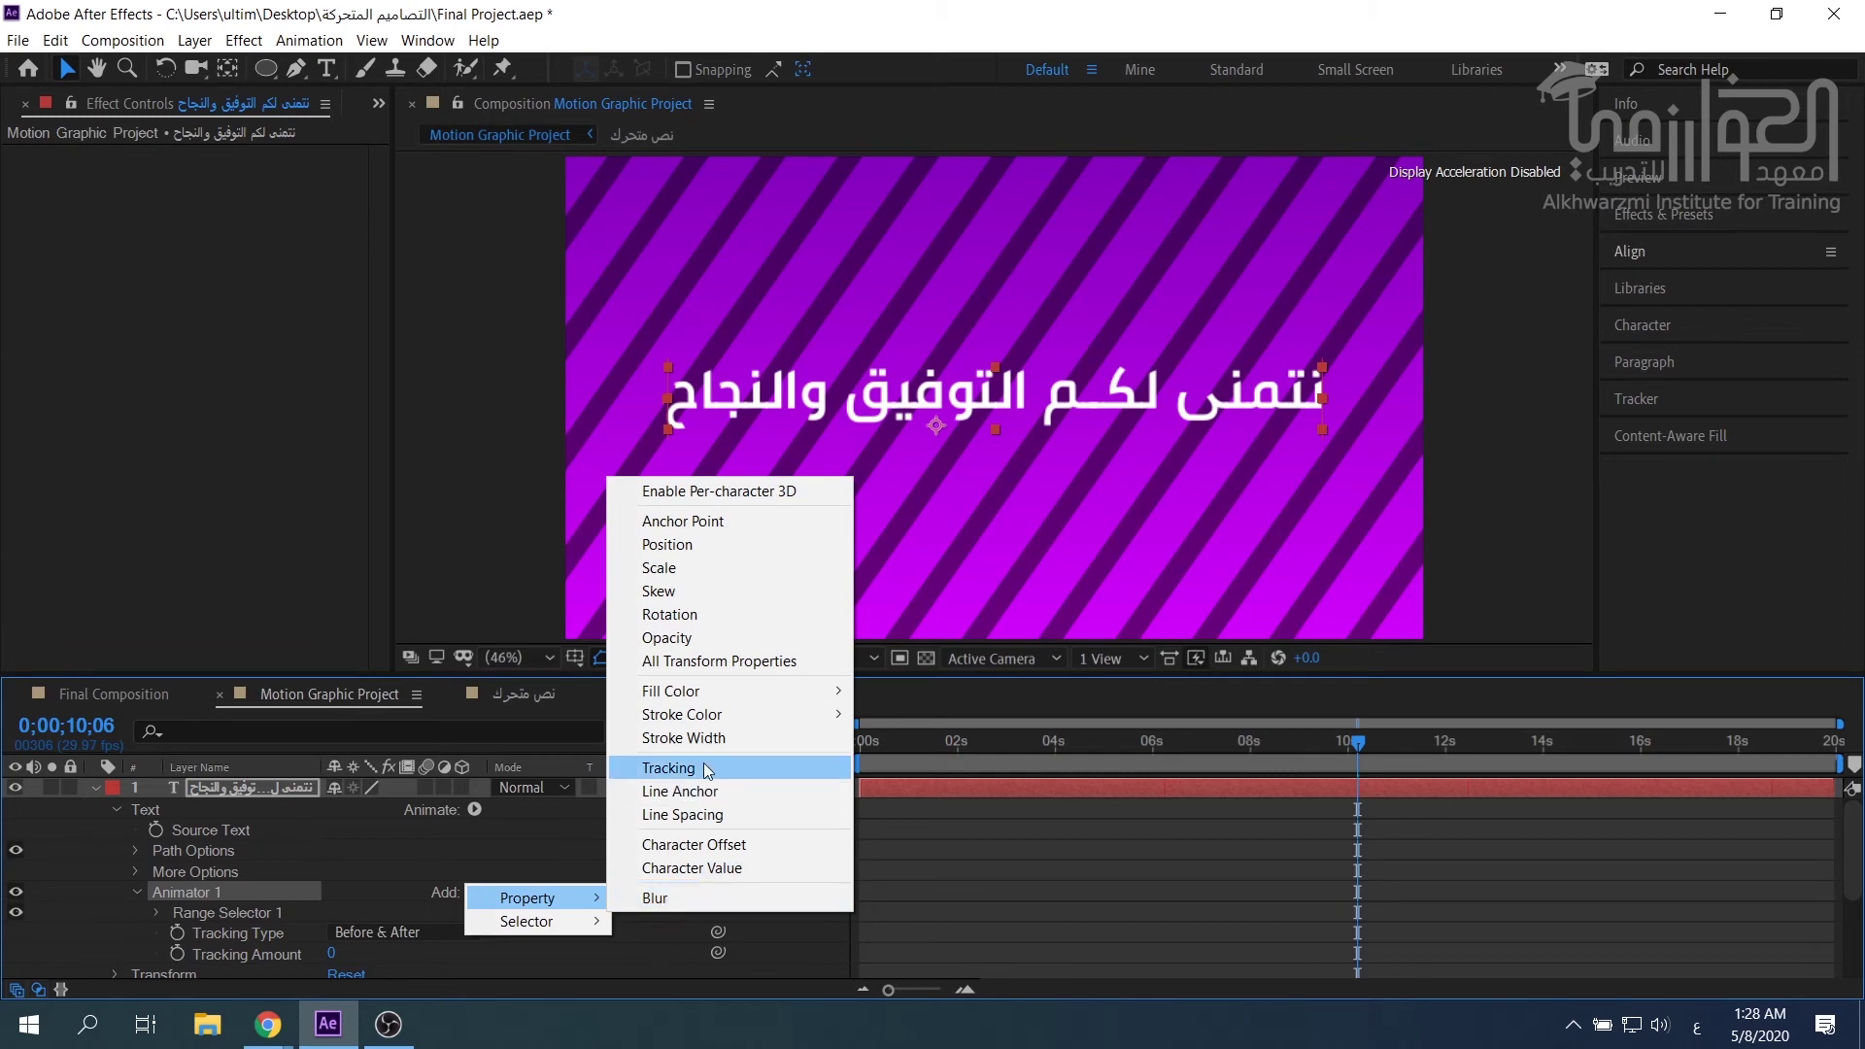
{"action": "left_click", "coordinate": [677, 616]}
{"action": "left_click", "coordinate": [474, 894]}
{"action": "mouse_move", "coordinate": [481, 894]}
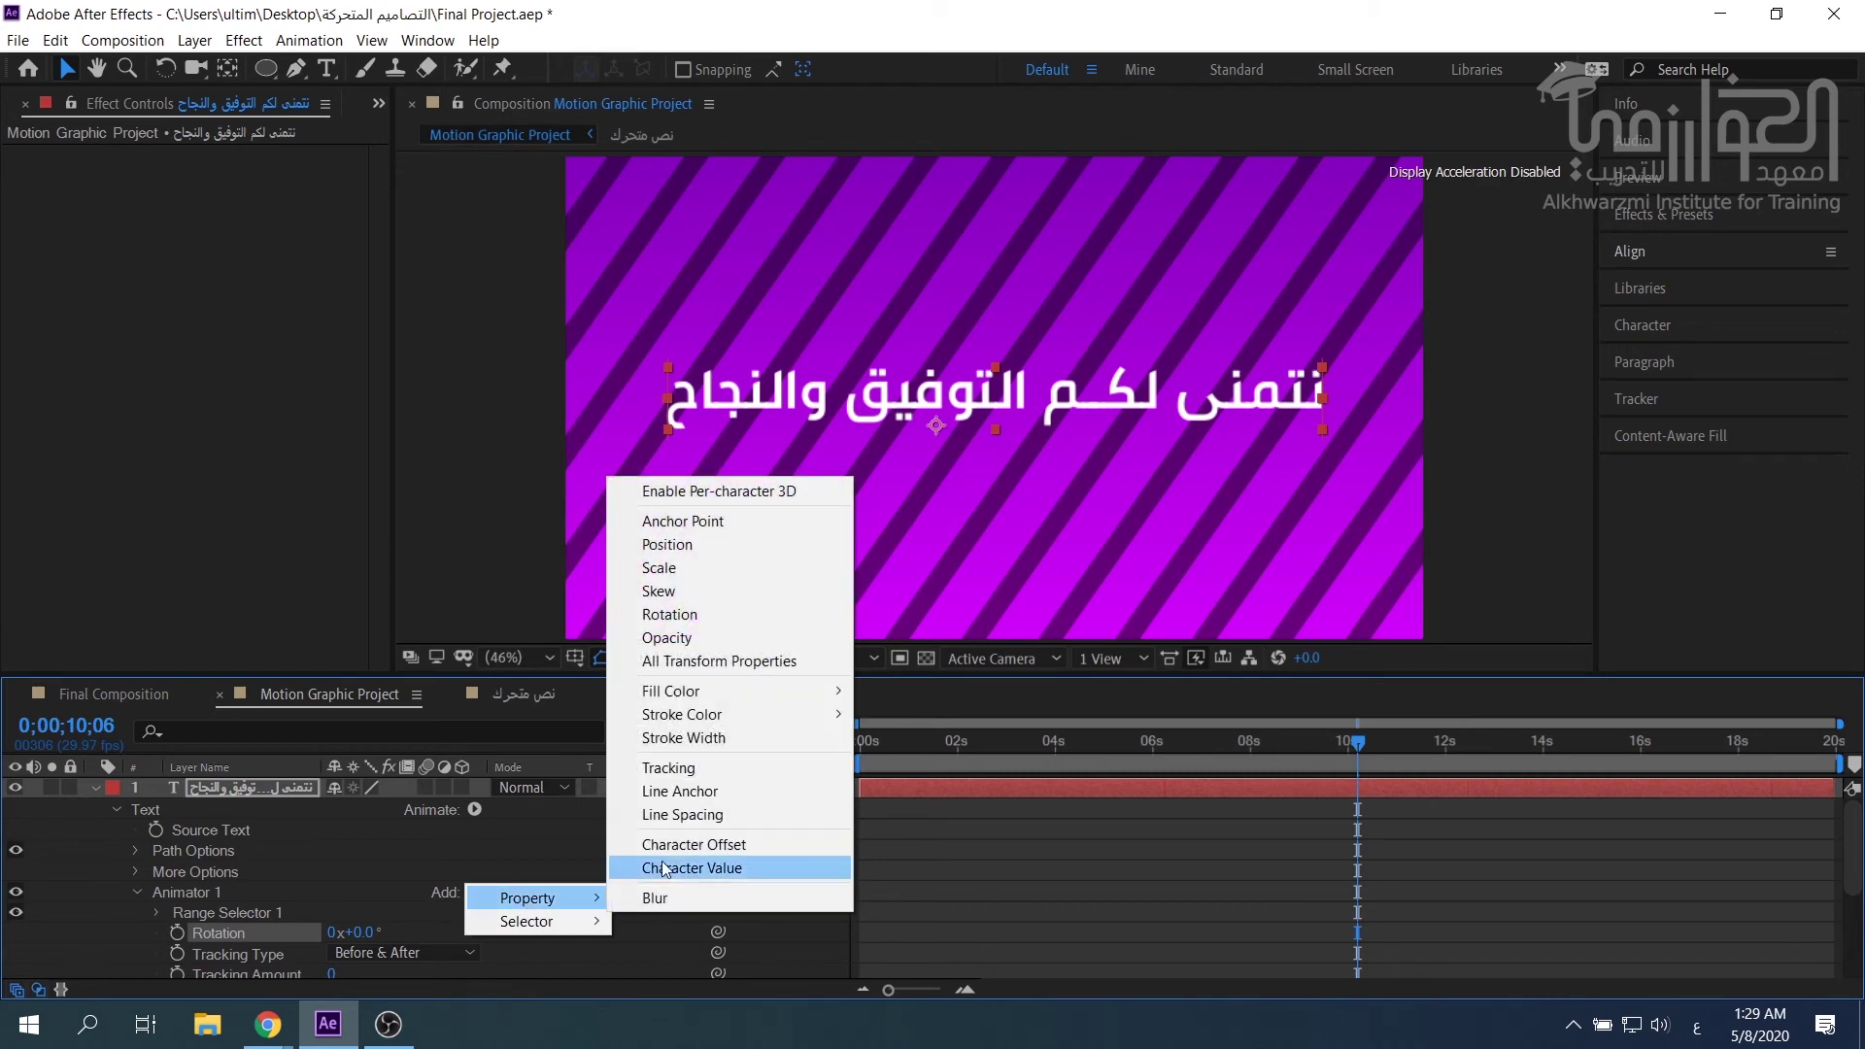
{"action": "left_click", "coordinate": [666, 639]}
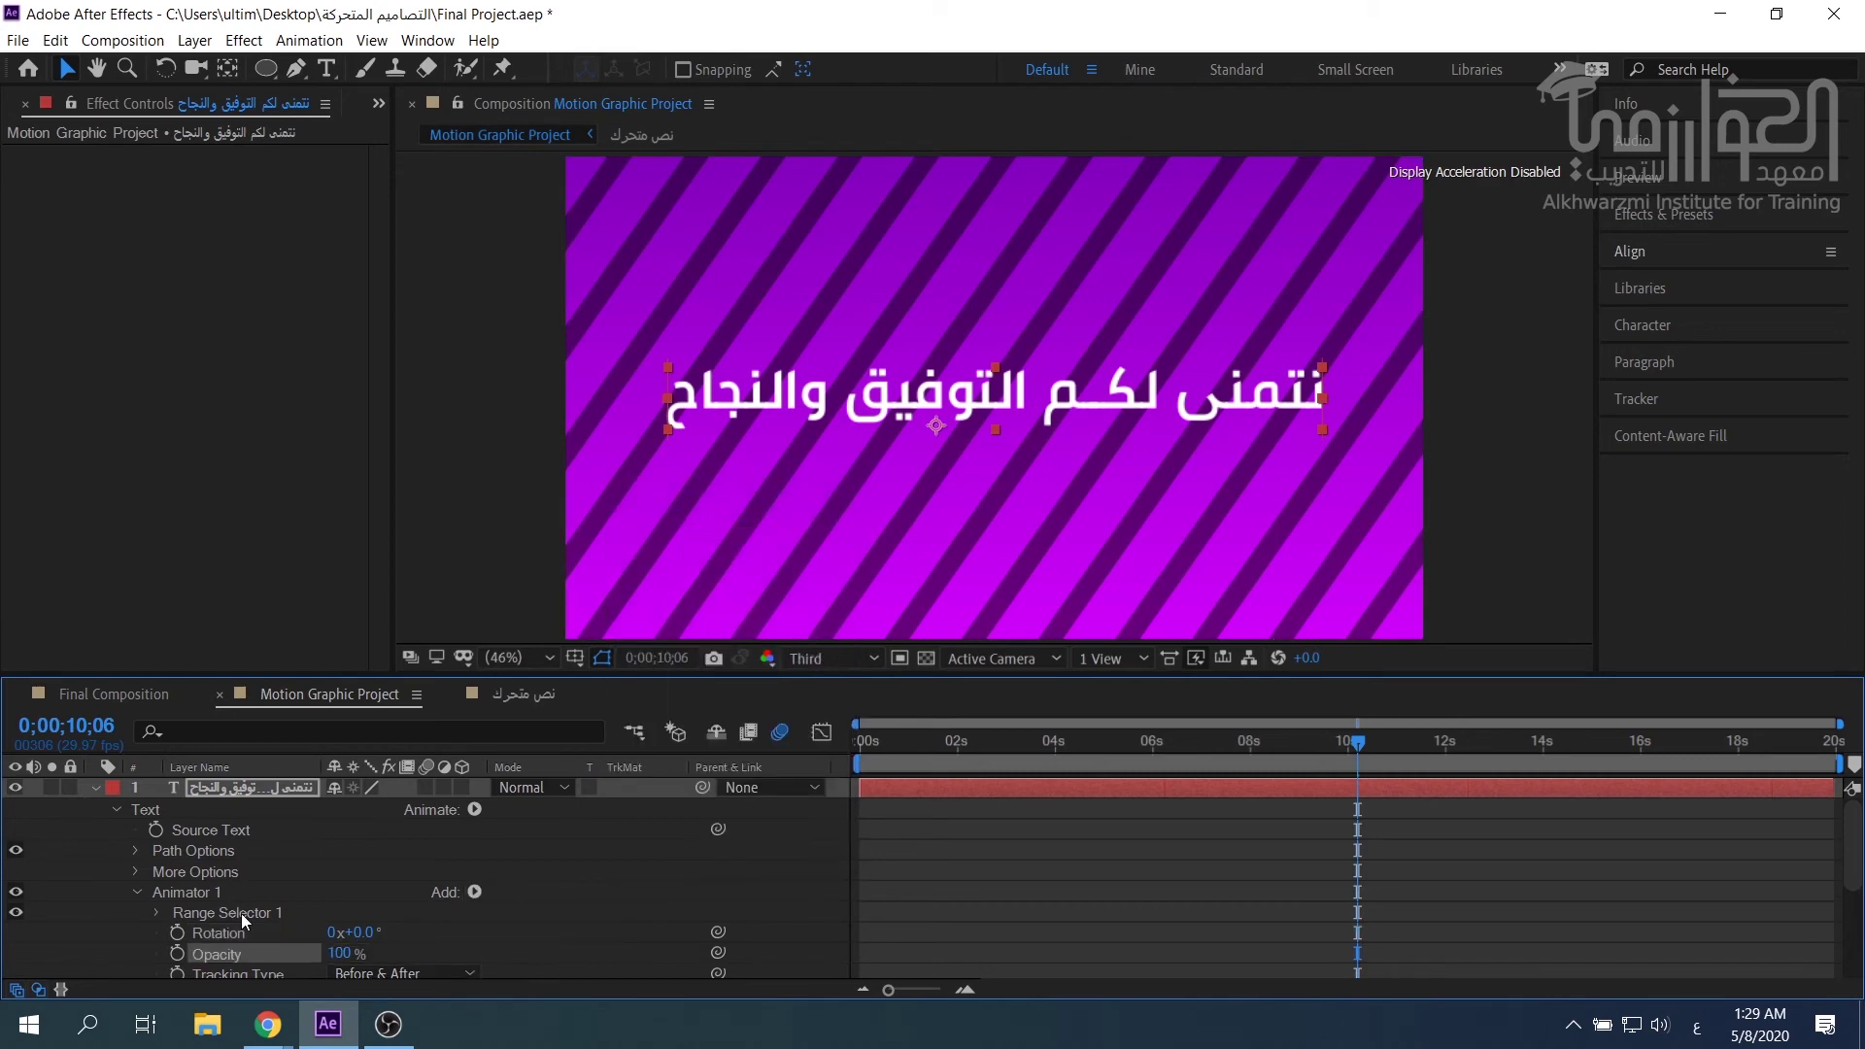
Set the Opacity of Animator 1 to 0%.
{"action": "scroll", "coordinate": [252, 898], "scroll_direction": "down", "scroll_amount": 3}
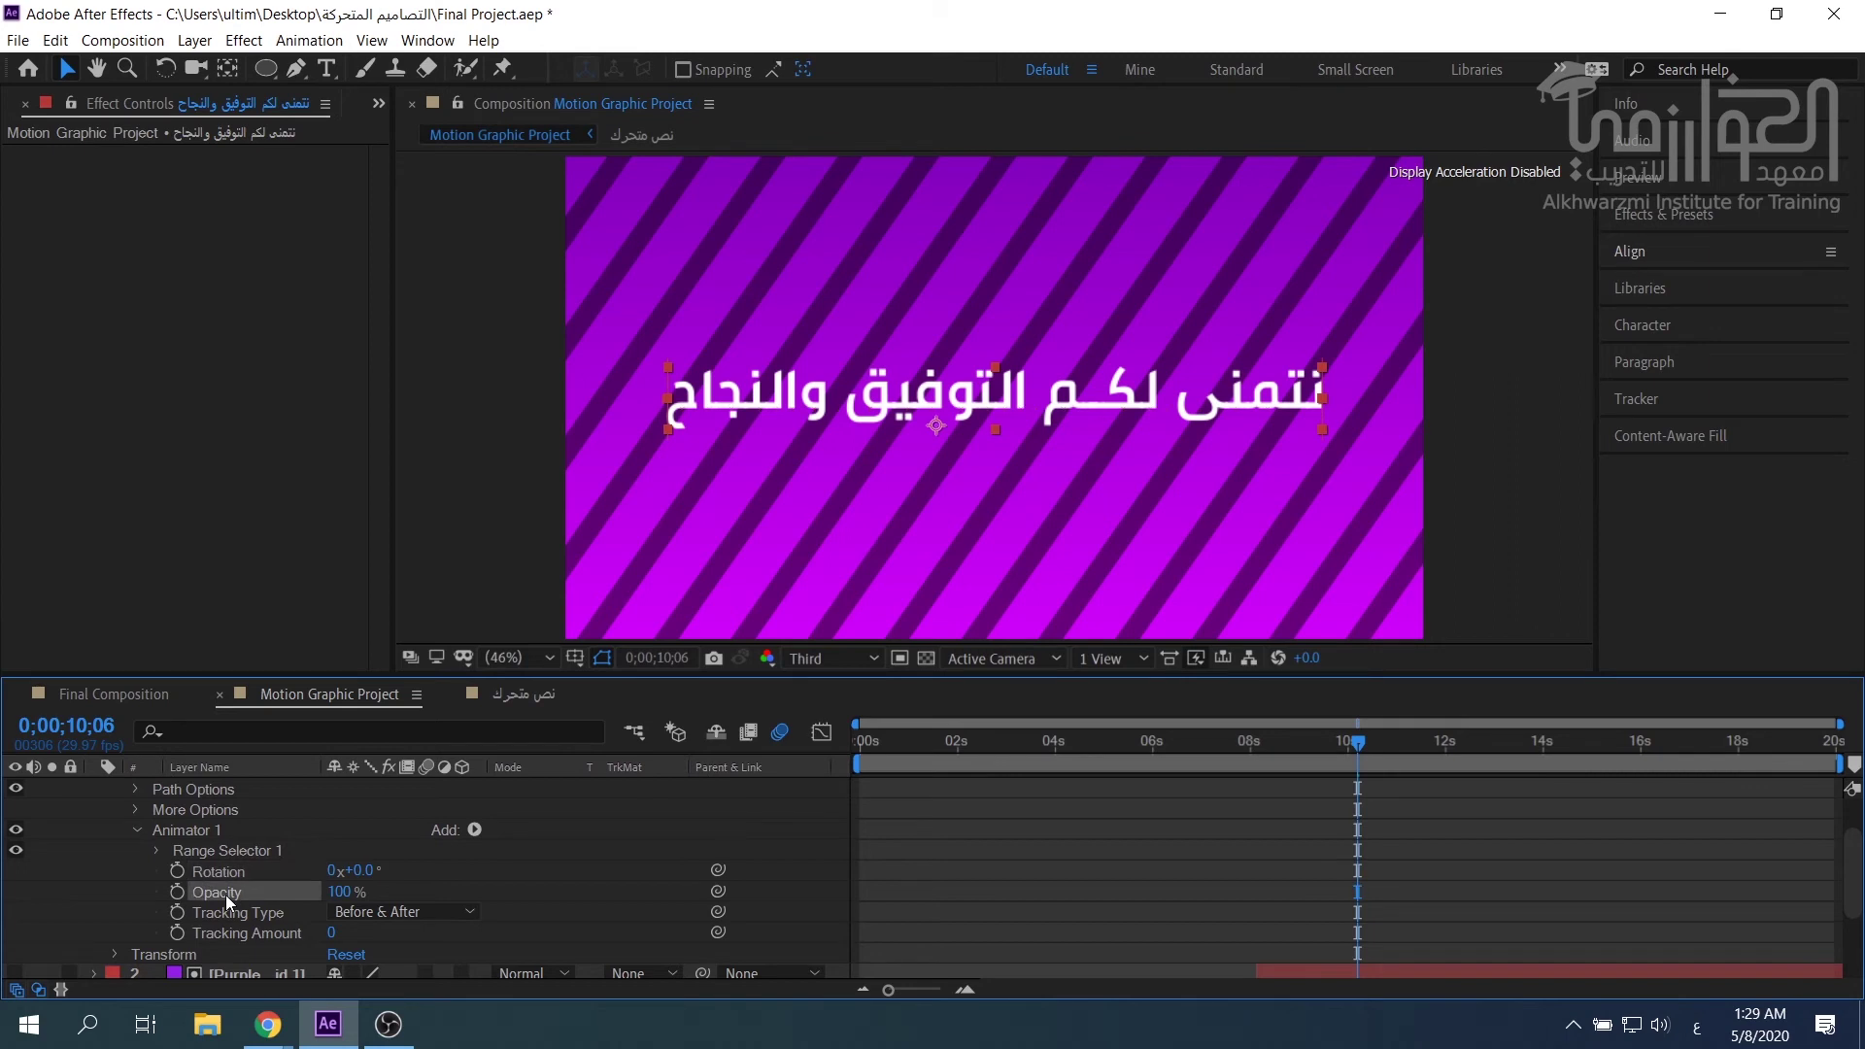
{"action": "left_click", "coordinate": [222, 873]}
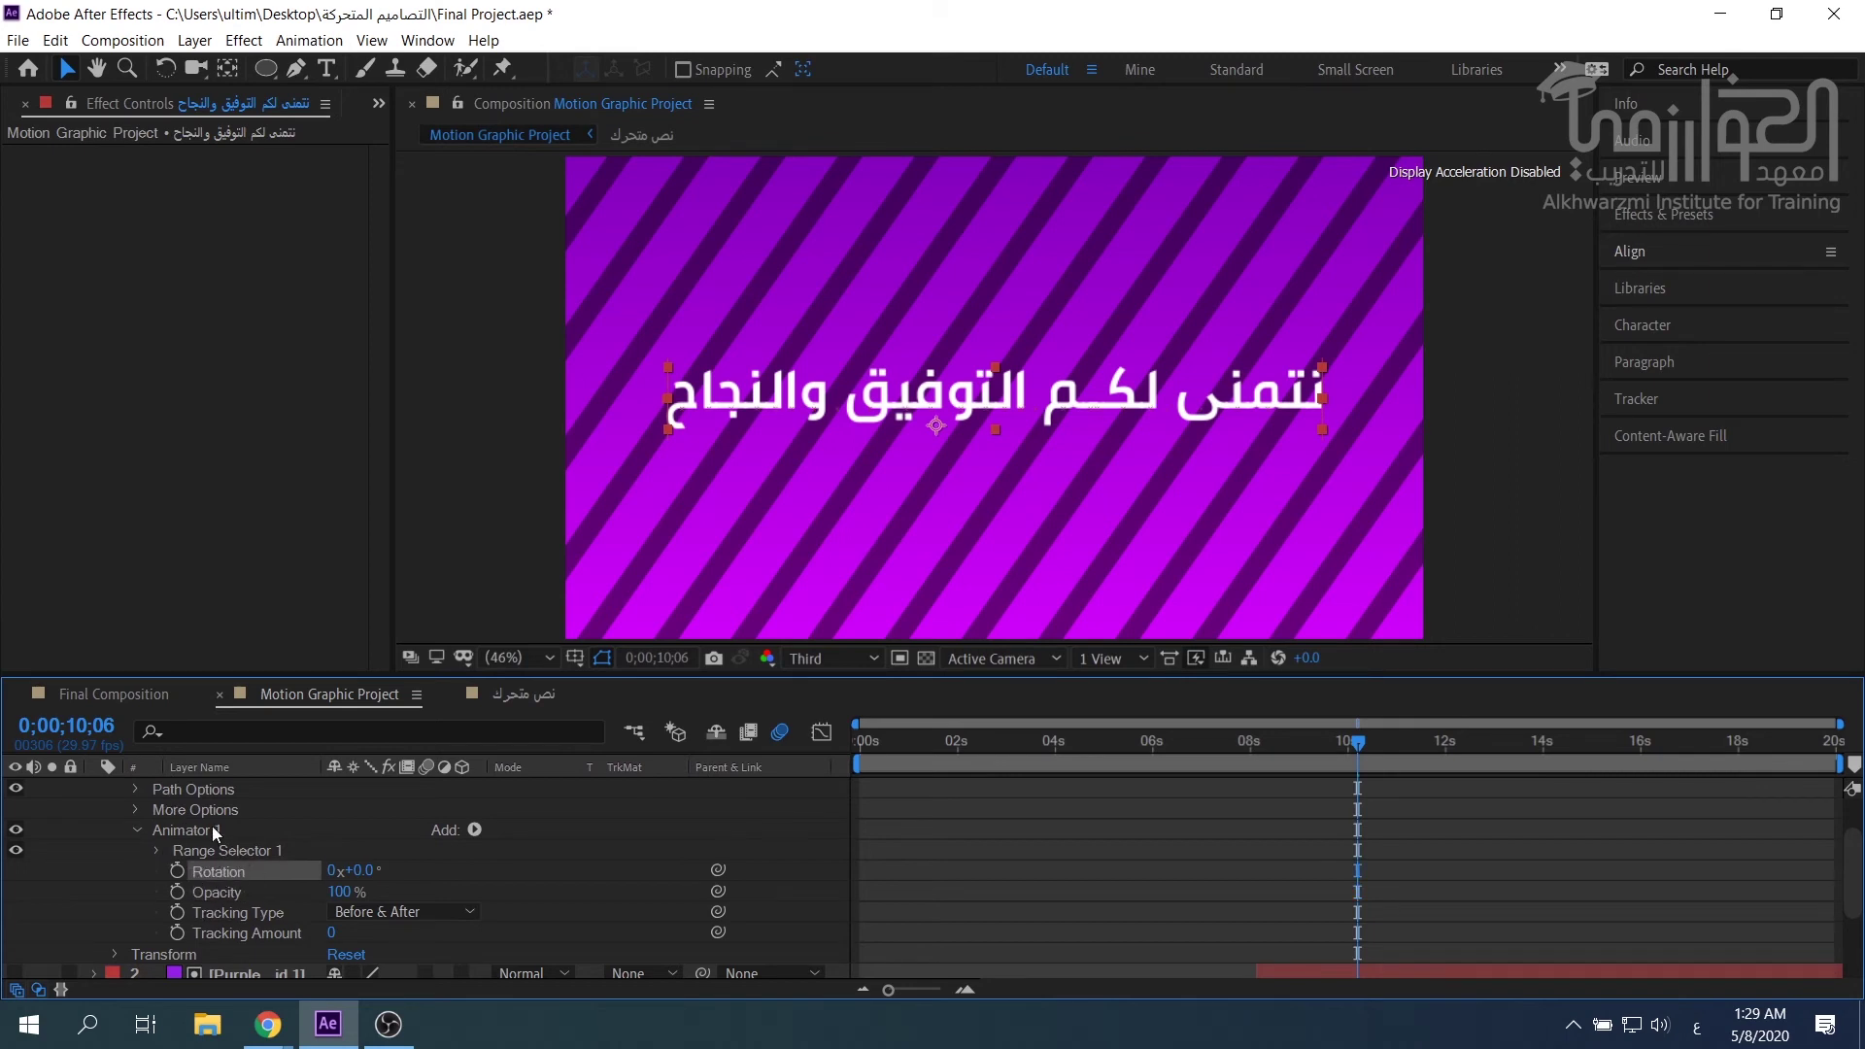
{"action": "left_click", "coordinate": [213, 849]}
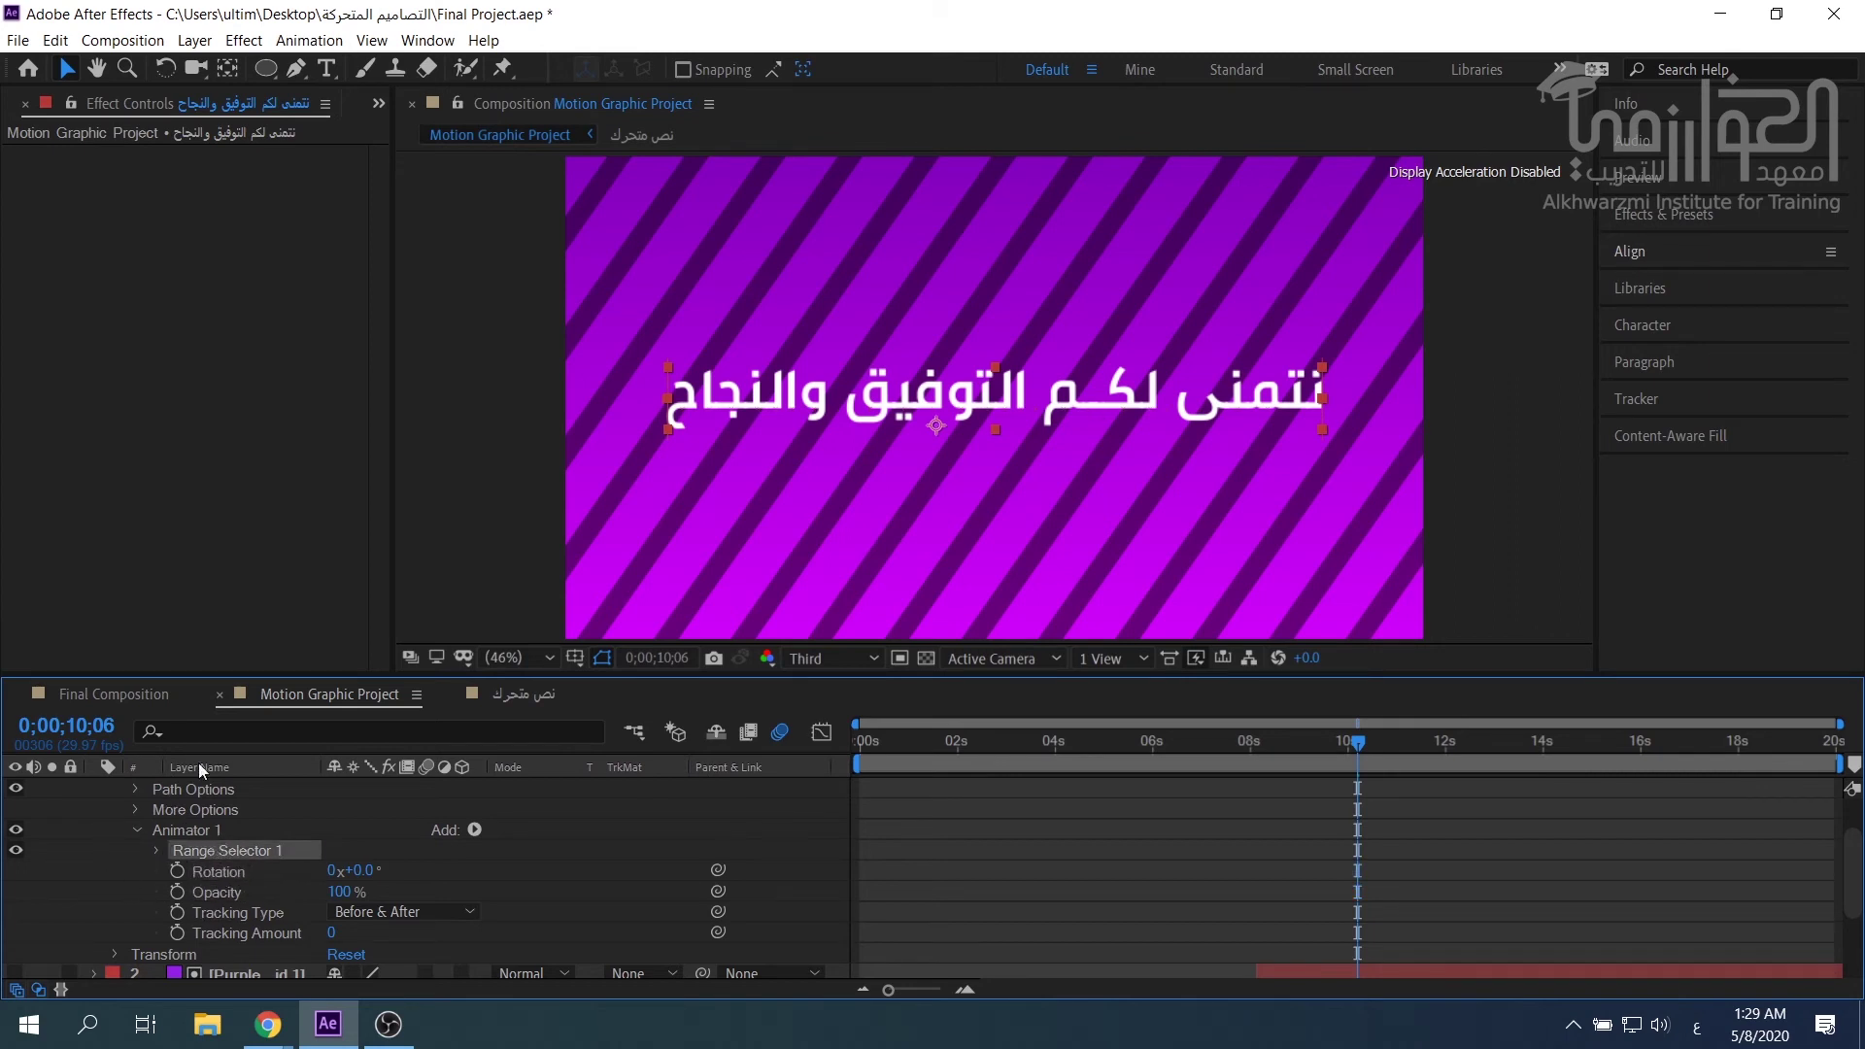
{"action": "left_click", "coordinate": [227, 868]}
{"action": "left_click", "coordinate": [219, 889]}
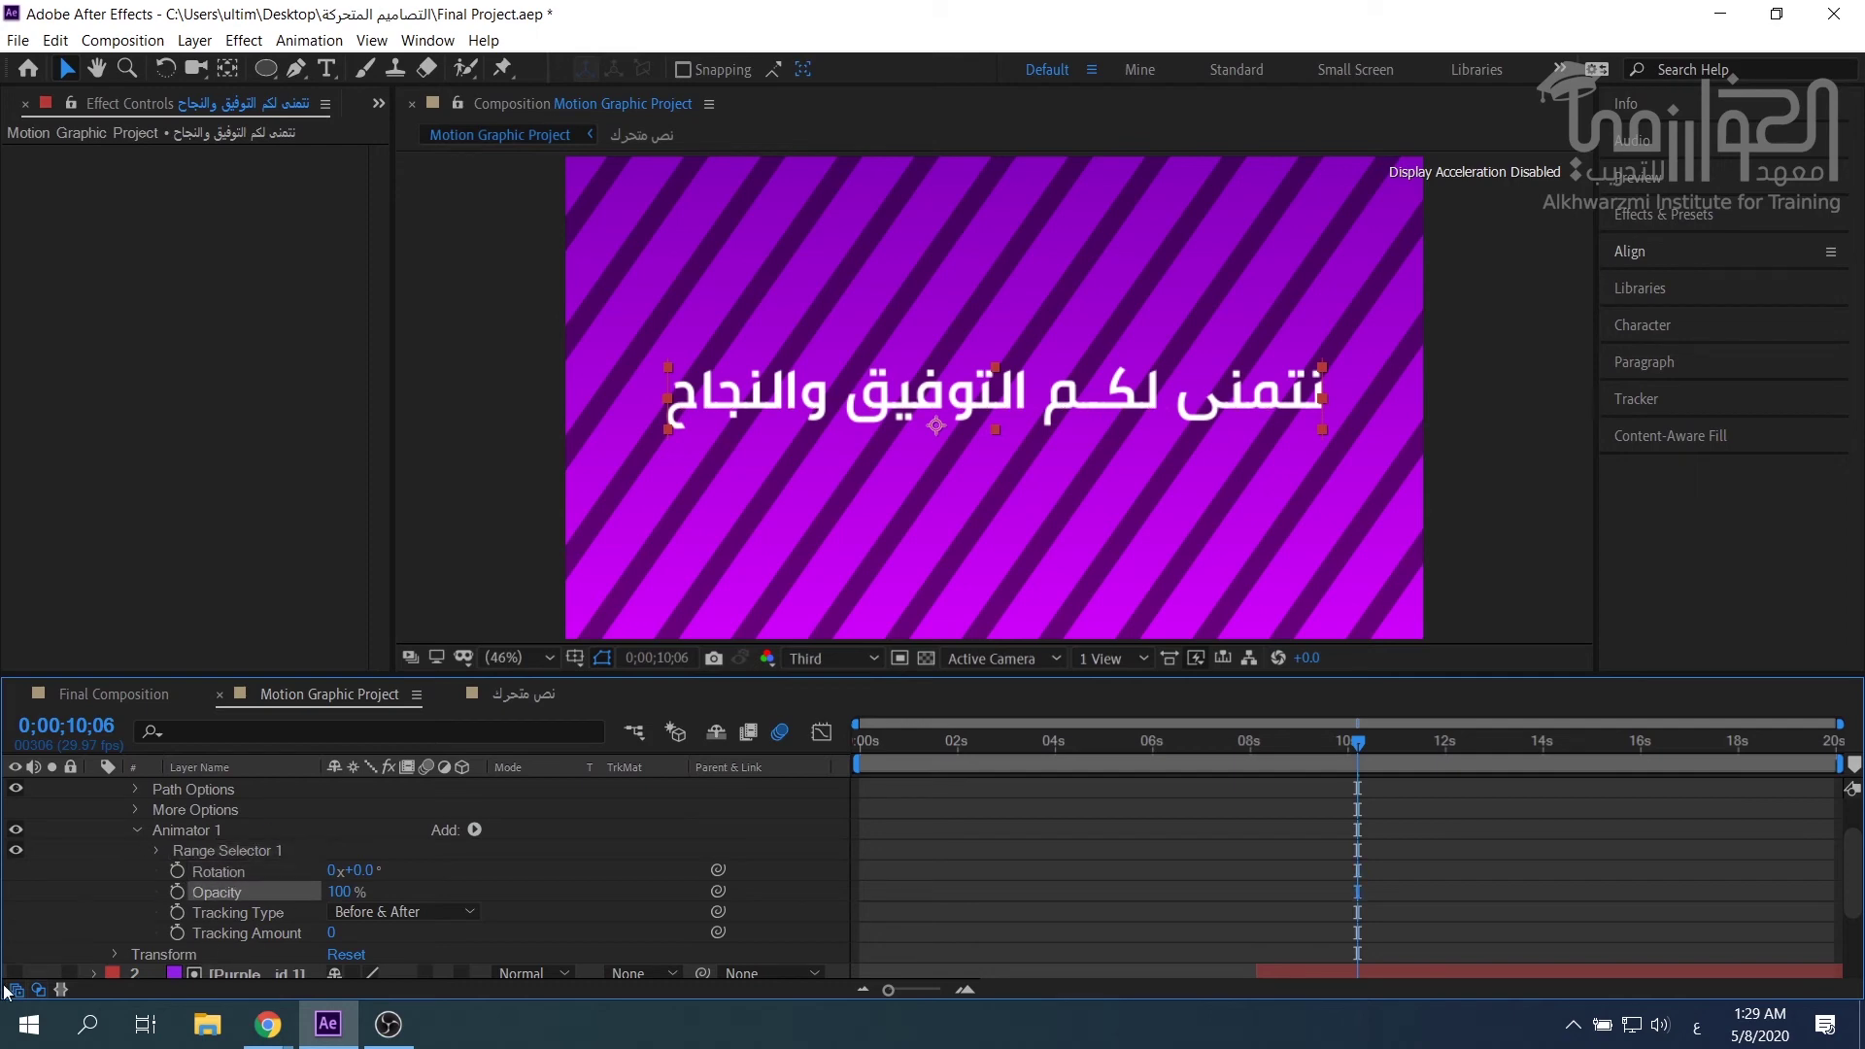
{"action": "left_click", "coordinate": [339, 892]}
{"action": "type", "text": "0"}
{"action": "key", "text": "Return"}
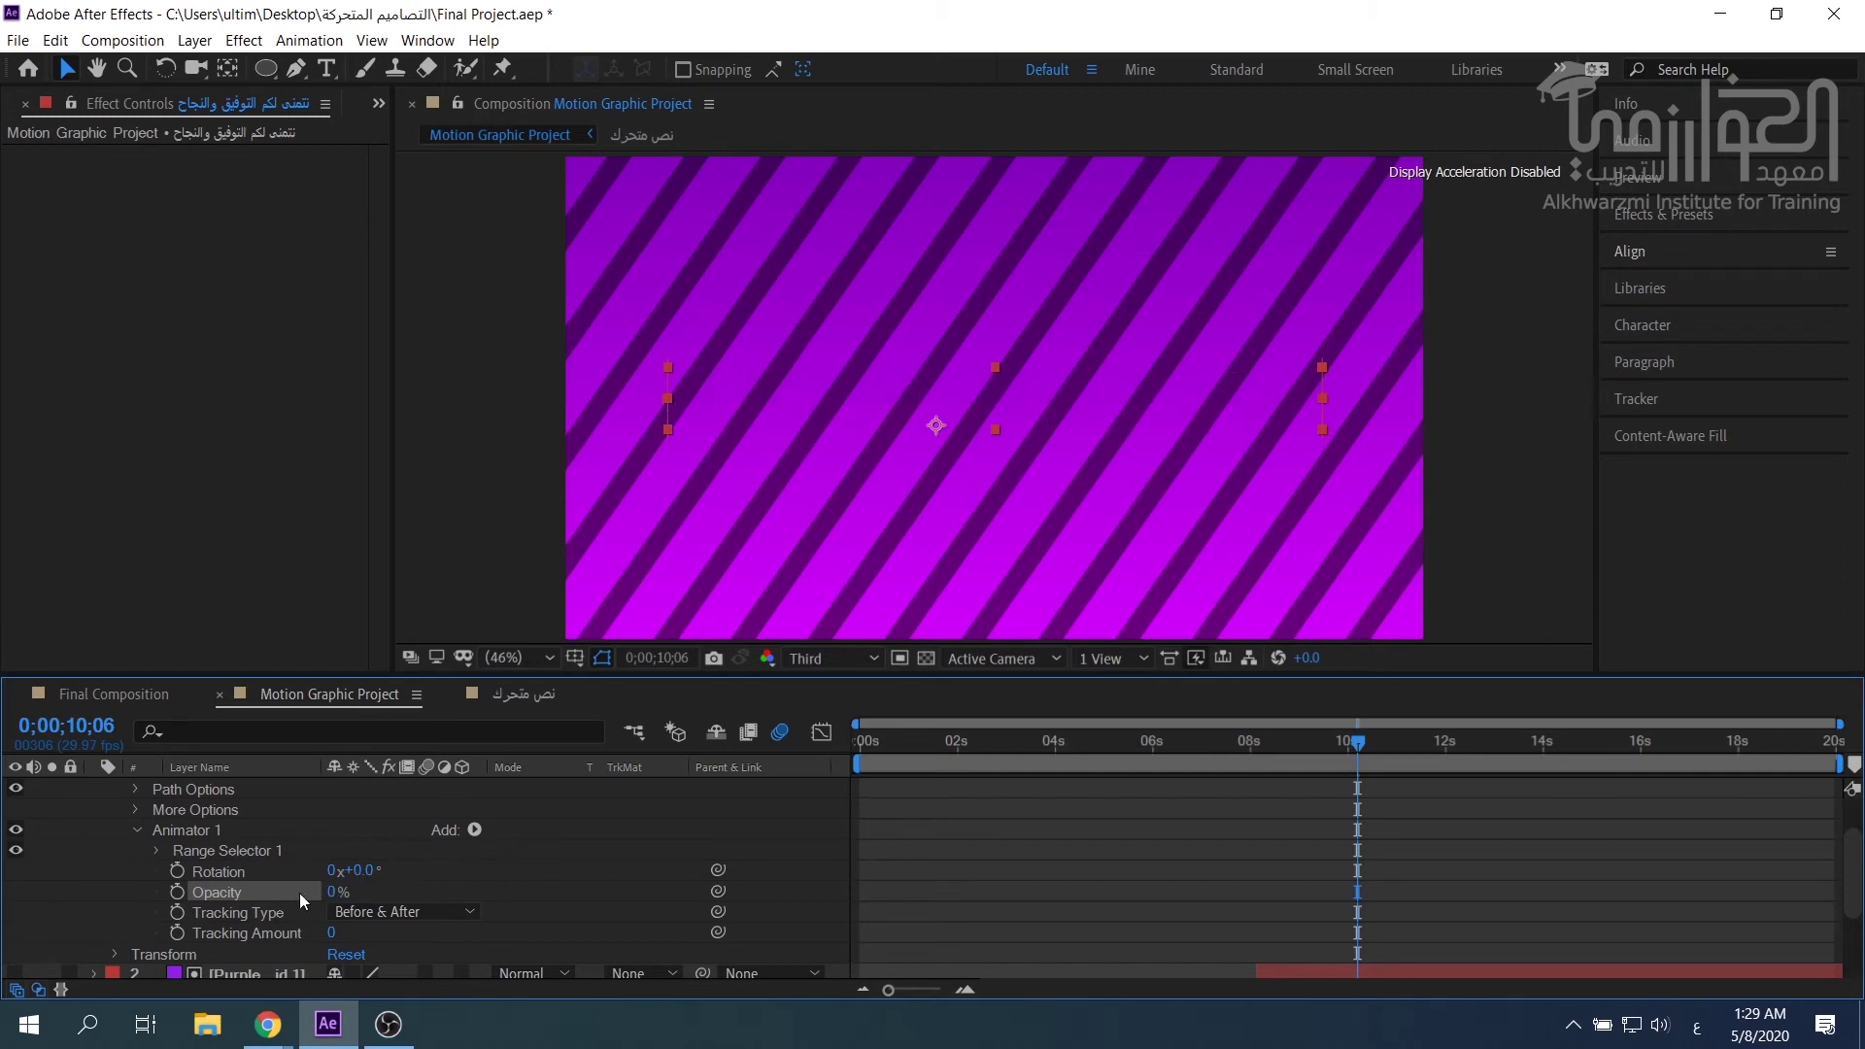
Set the Rotation of Animator 1 to 25°.
{"action": "left_click_drag", "start_coordinate": [357, 871], "coordinate": [361, 884]}
{"action": "left_click", "coordinate": [362, 870]}
{"action": "type", "text": "25"}
{"action": "key", "text": "Return"}
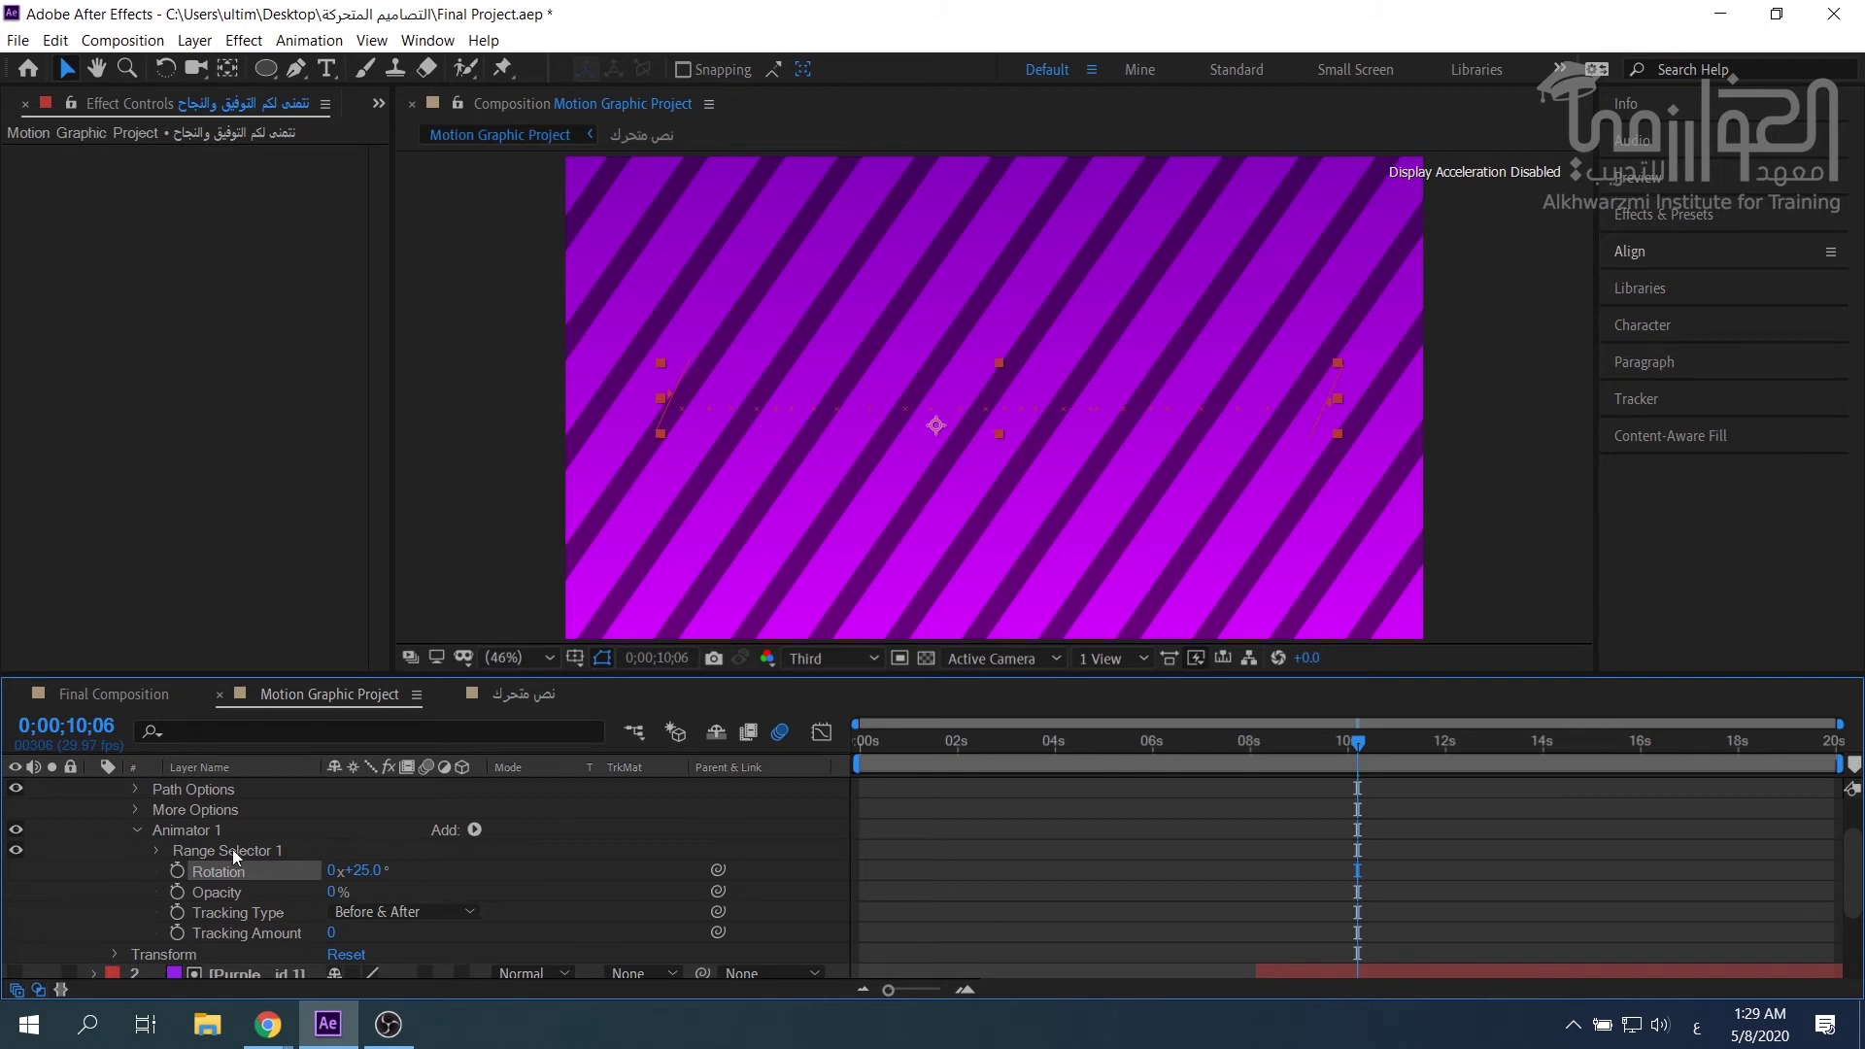
Test the Offset of Range Selector 1 and keyframe it at 0% at 0;00;10;06.
{"action": "left_click", "coordinate": [156, 852]}
{"action": "left_click", "coordinate": [239, 914]}
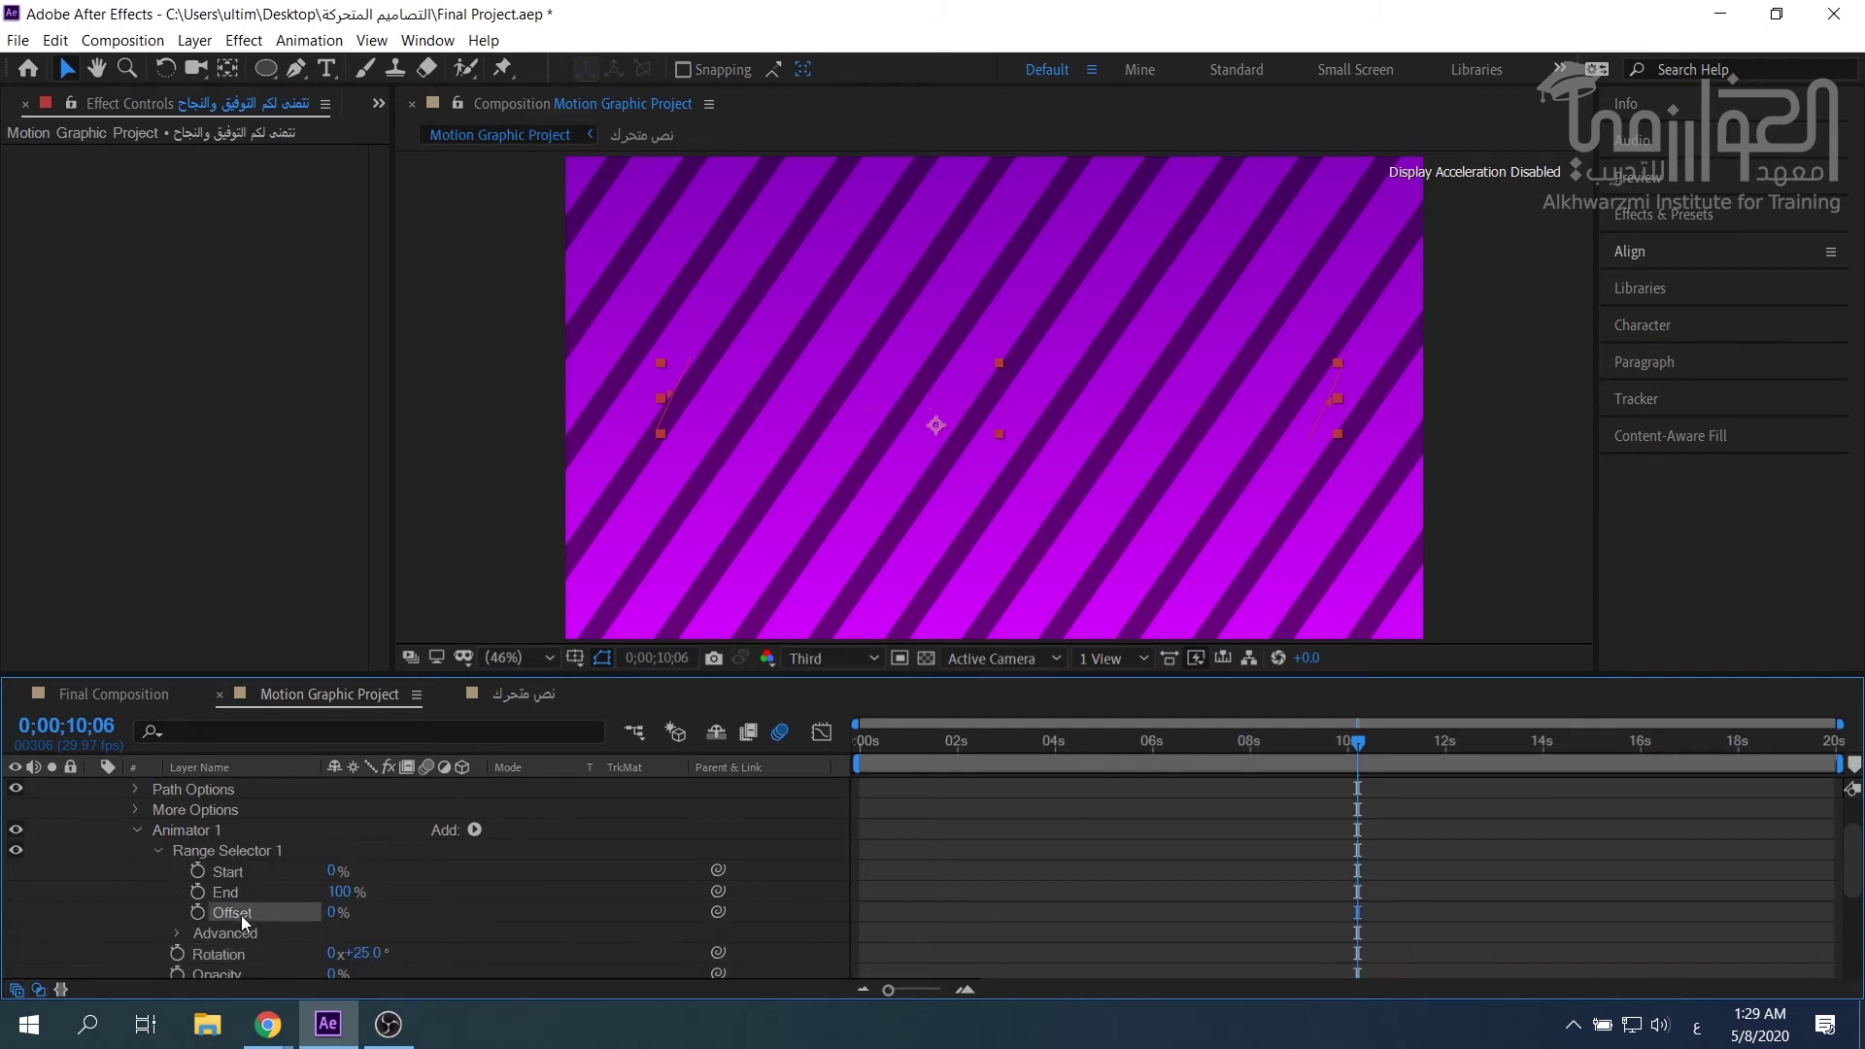
{"action": "left_click_drag", "start_coordinate": [335, 919], "coordinate": [443, 901]}
{"action": "left_click_drag", "start_coordinate": [417, 905], "coordinate": [482, 883]}
{"action": "scroll", "coordinate": [814, 831], "scroll_direction": "down", "scroll_amount": 2}
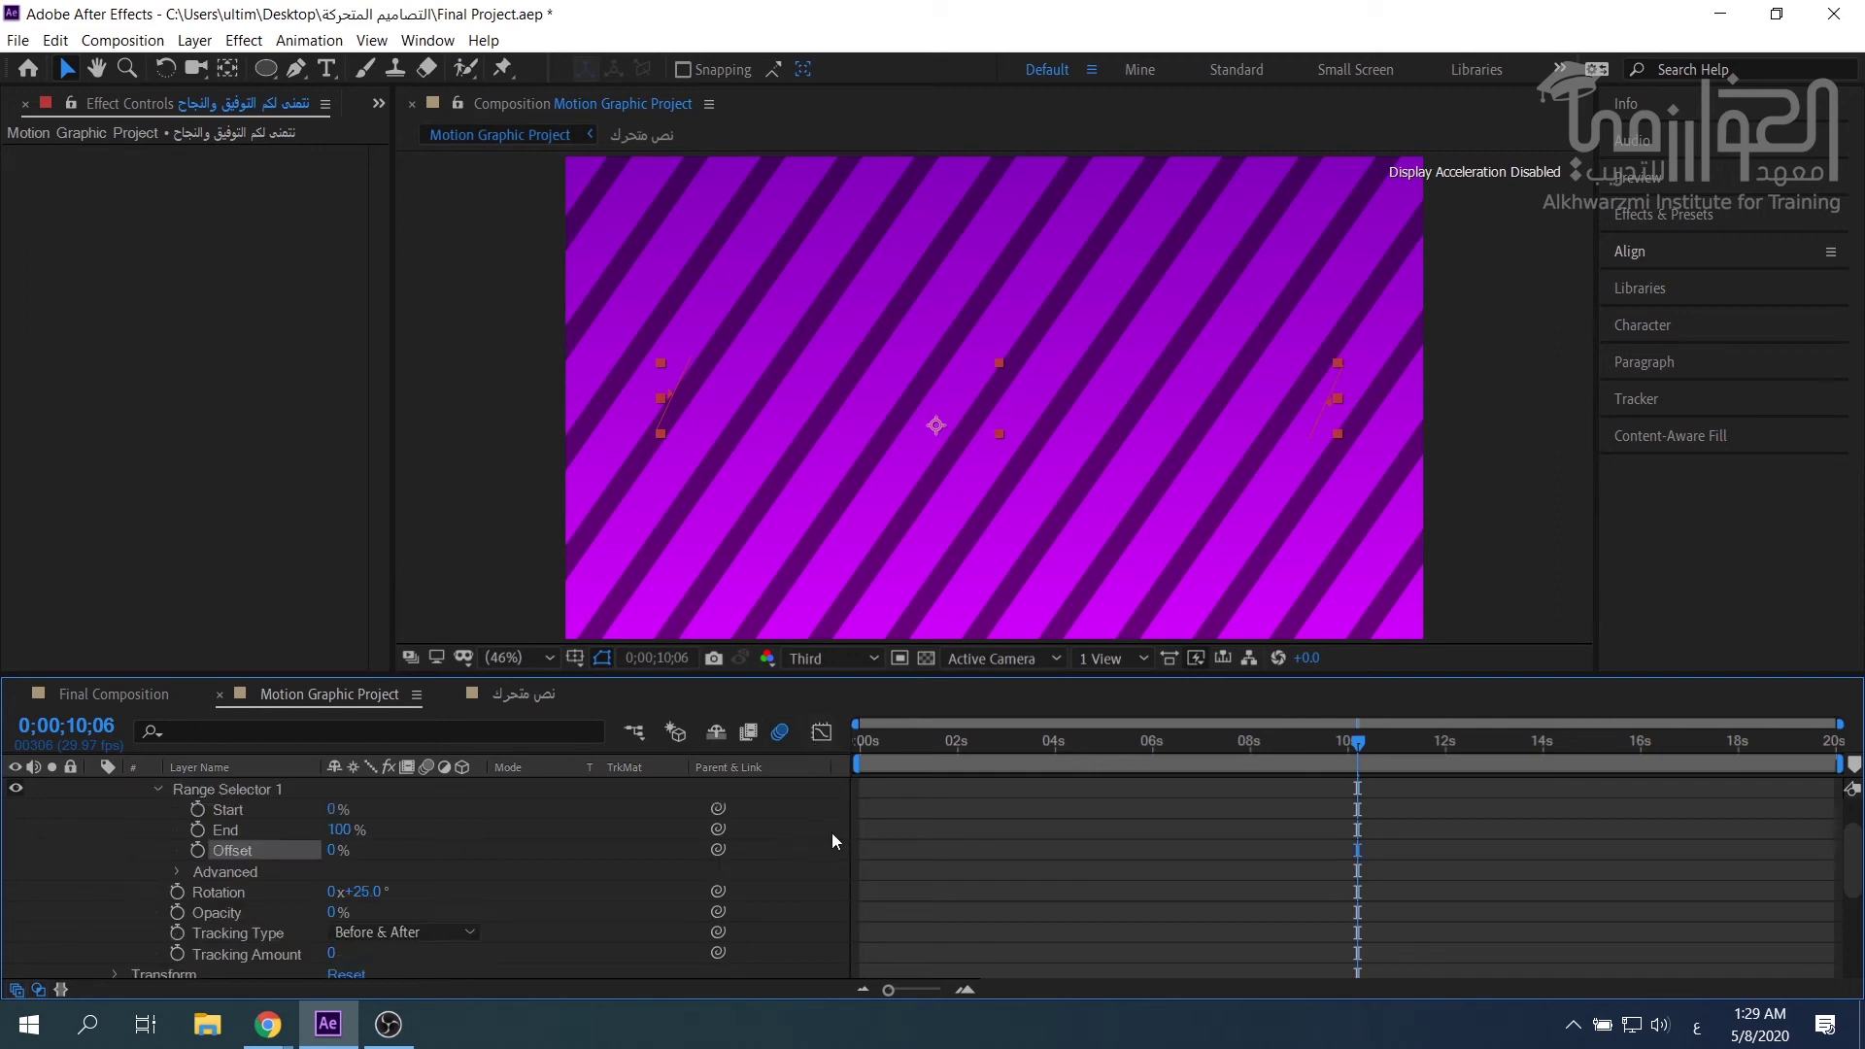
{"action": "scroll", "coordinate": [587, 876], "scroll_direction": "up", "scroll_amount": 1}
{"action": "left_click", "coordinate": [198, 851]}
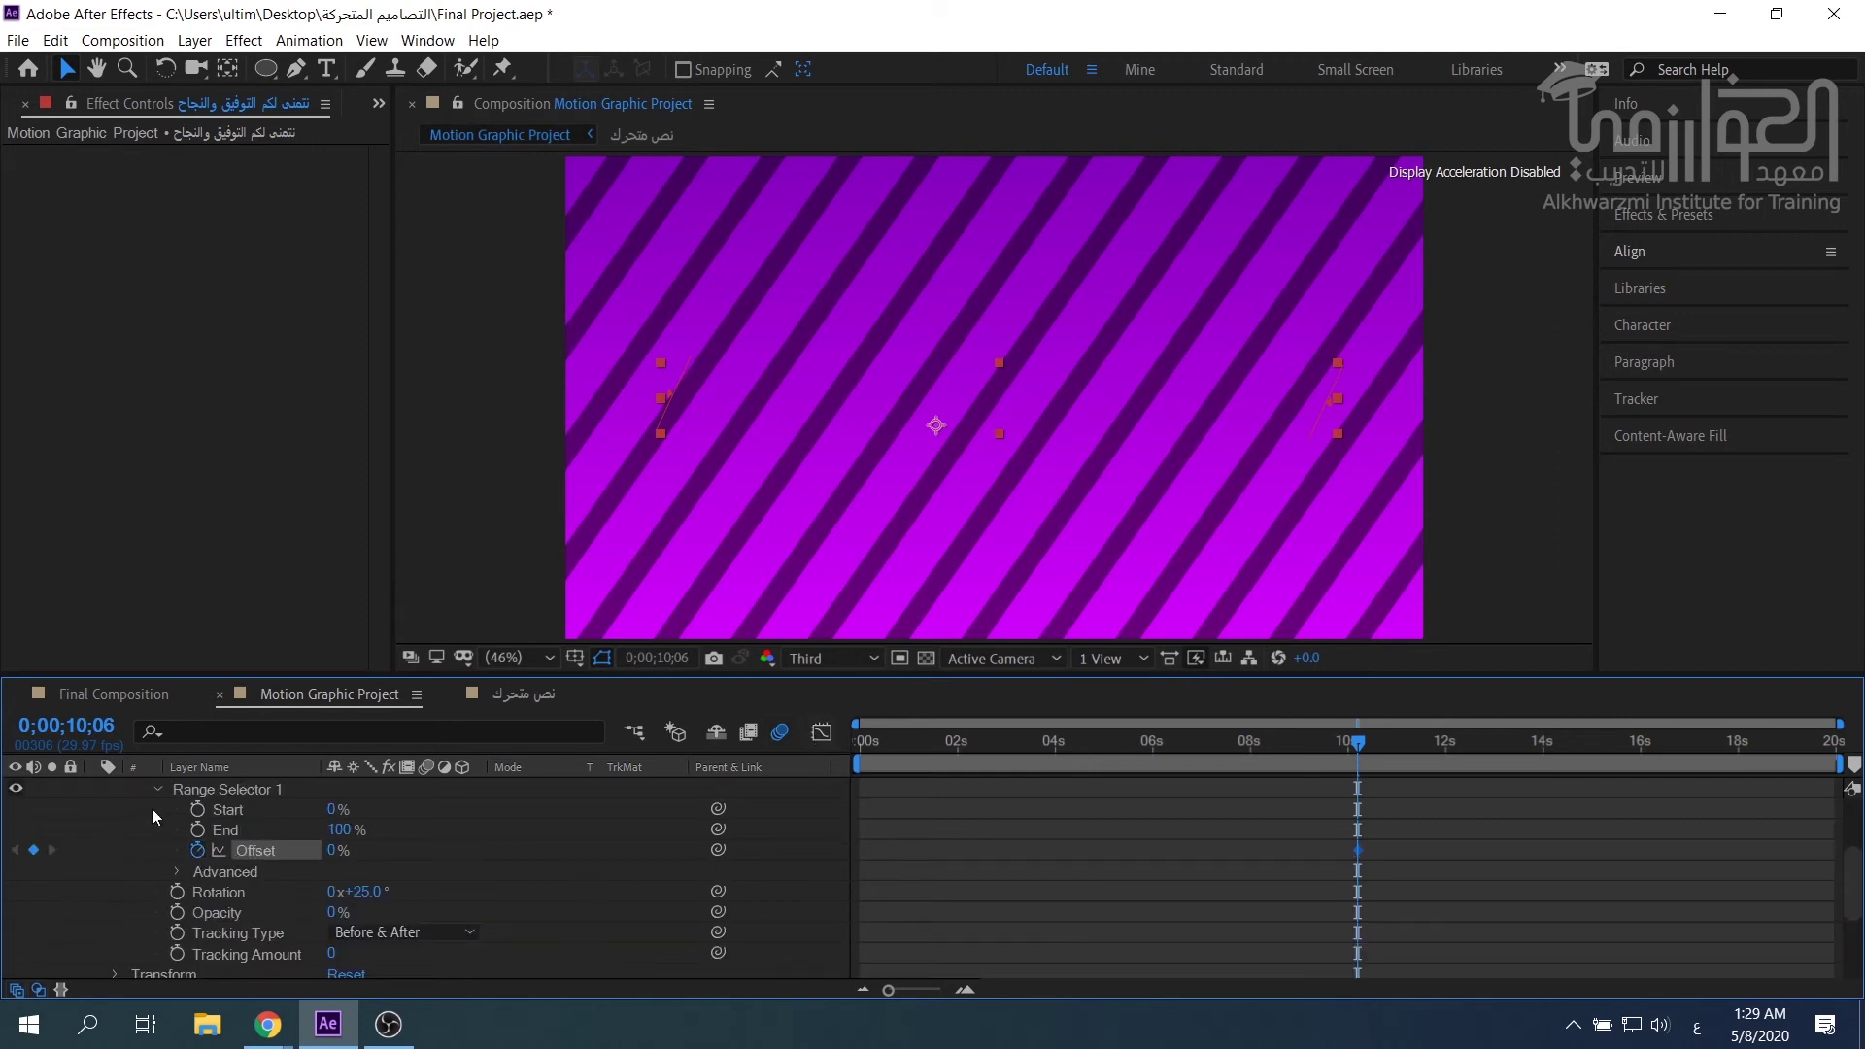
Move the closing text's Offset keyframe back in time to 0;00;08;18.
{"action": "scroll", "coordinate": [704, 802], "scroll_direction": "up", "scroll_amount": 2}
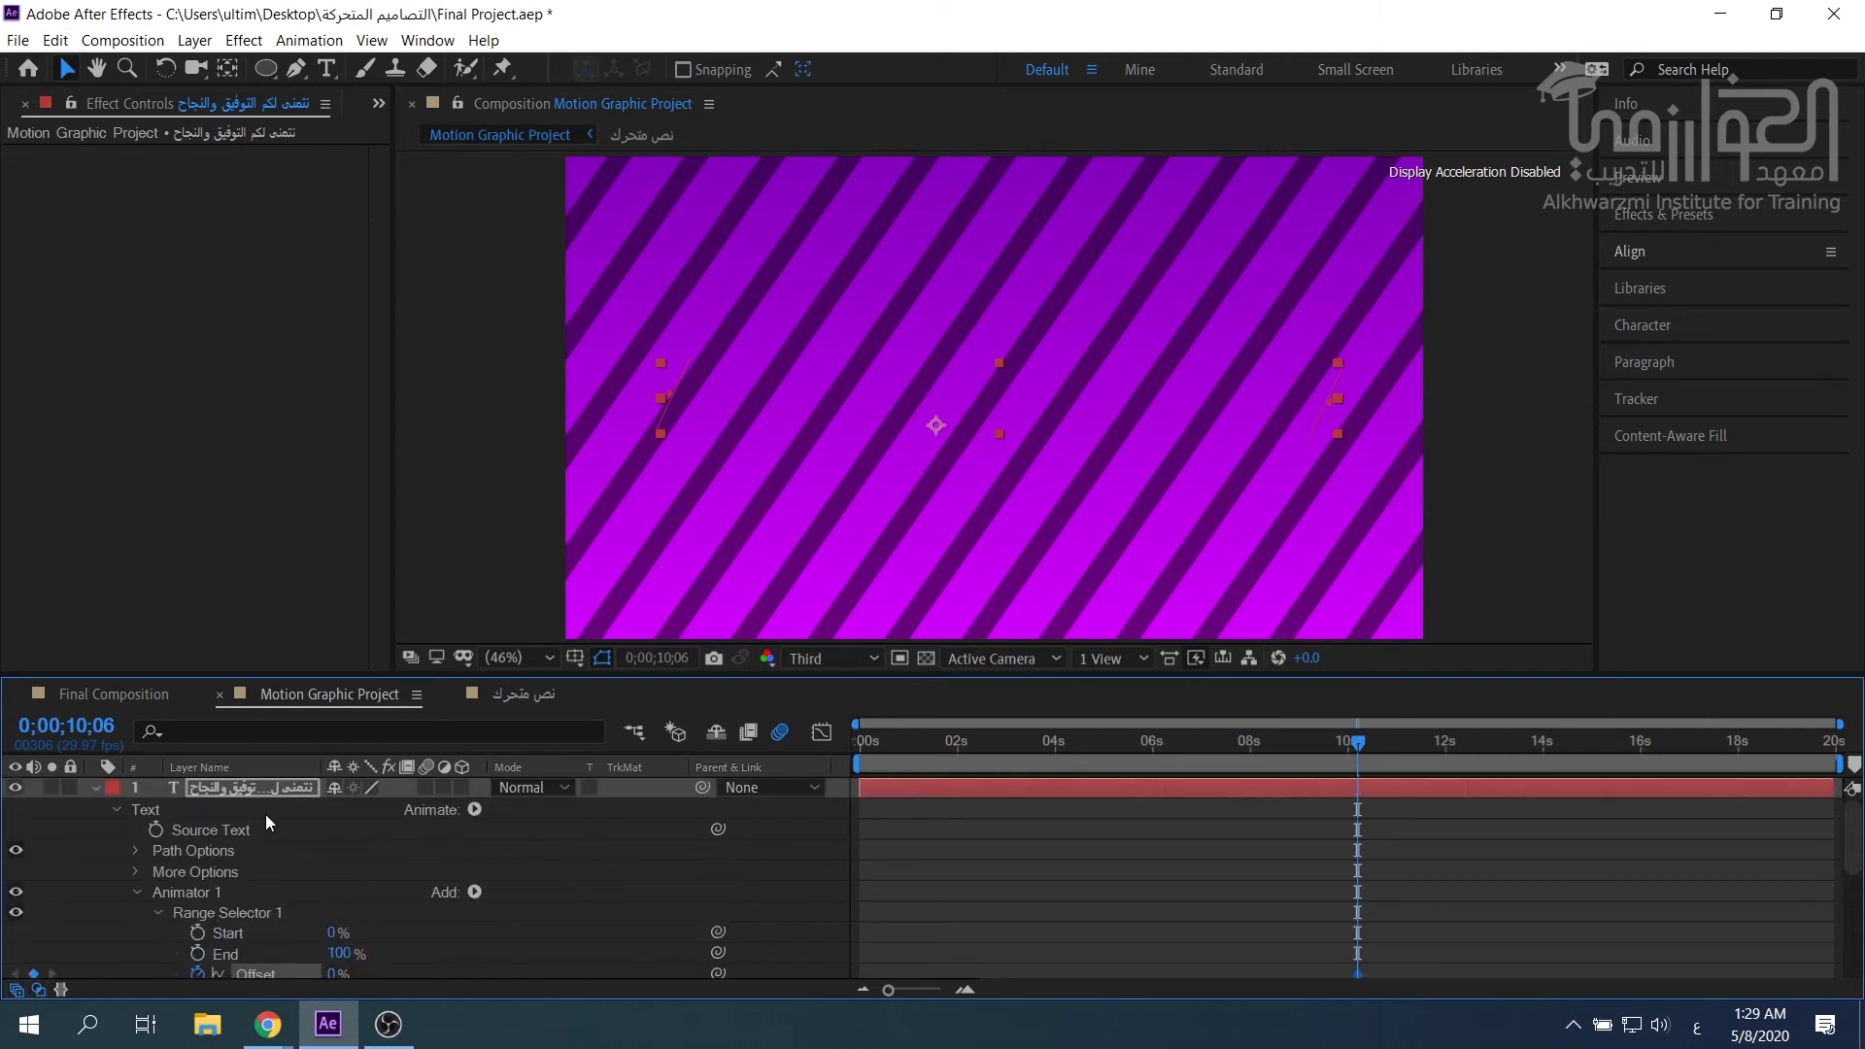
{"action": "scroll", "coordinate": [240, 814], "scroll_direction": "down", "scroll_amount": 2}
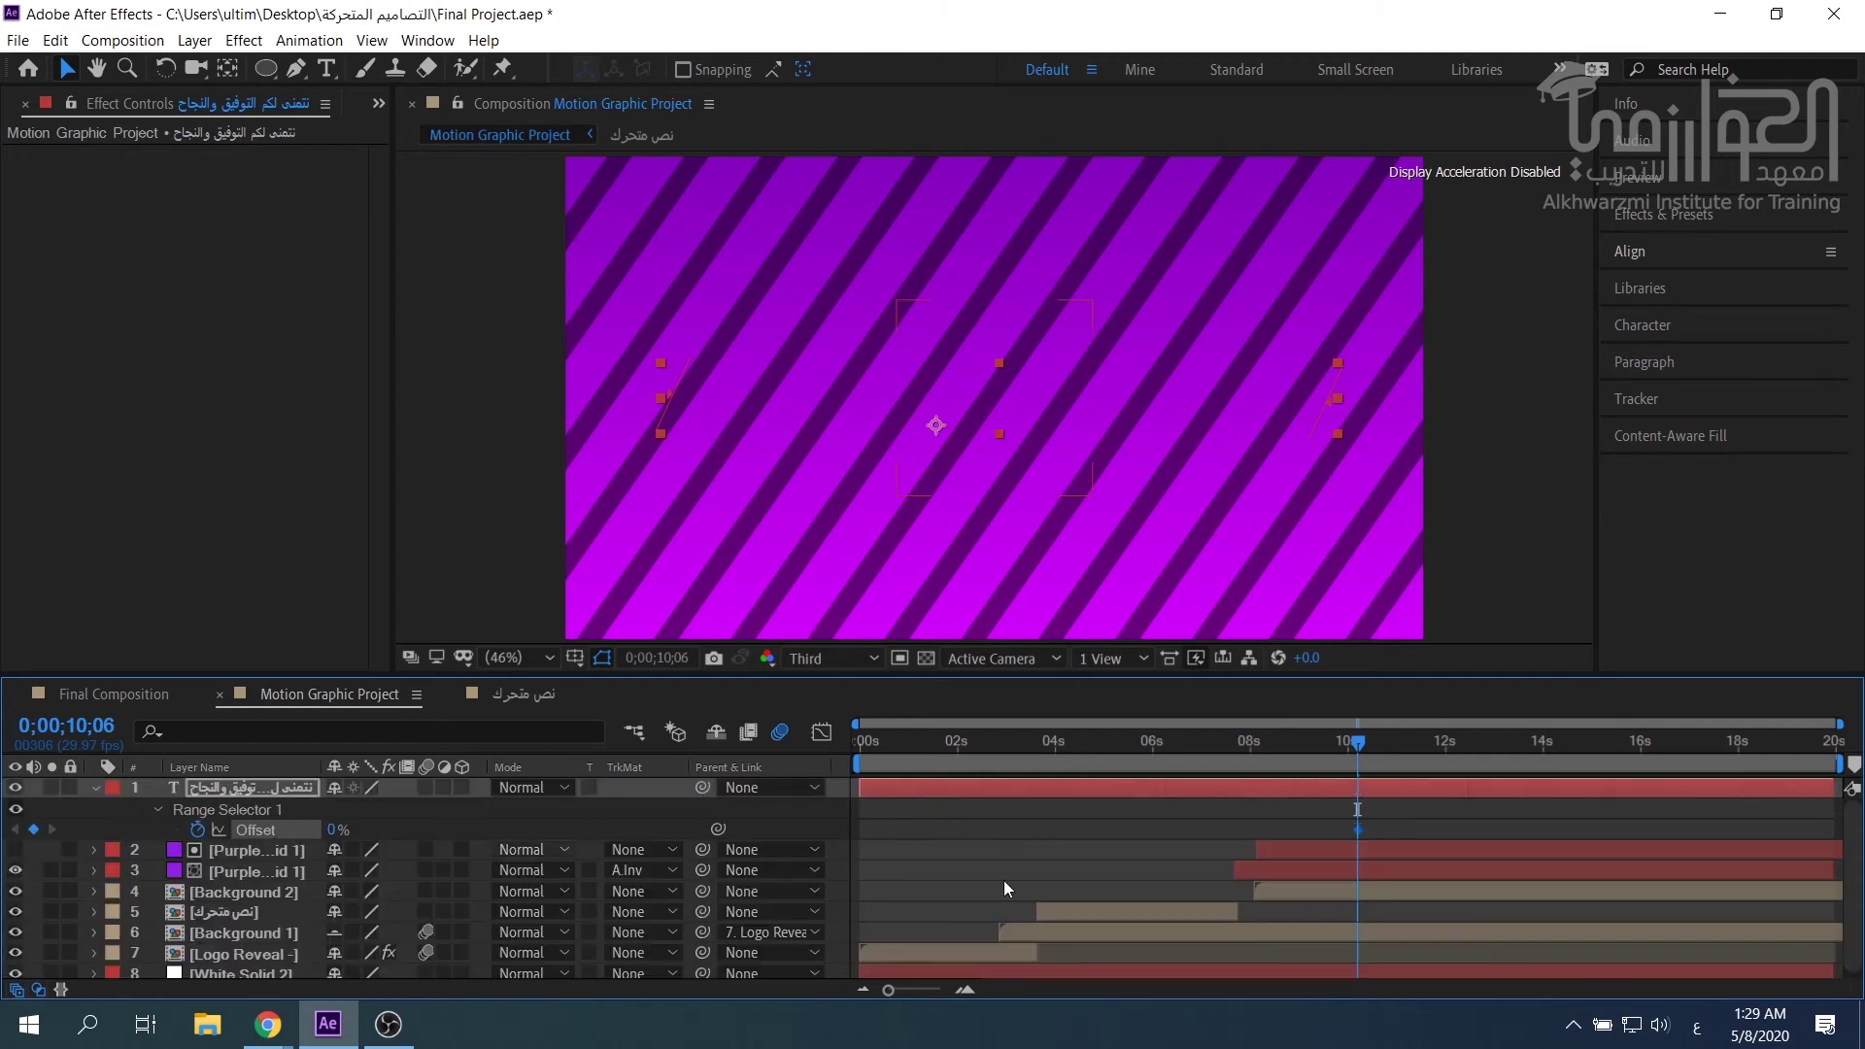
{"action": "left_click_drag", "start_coordinate": [1351, 750], "coordinate": [1274, 762]}
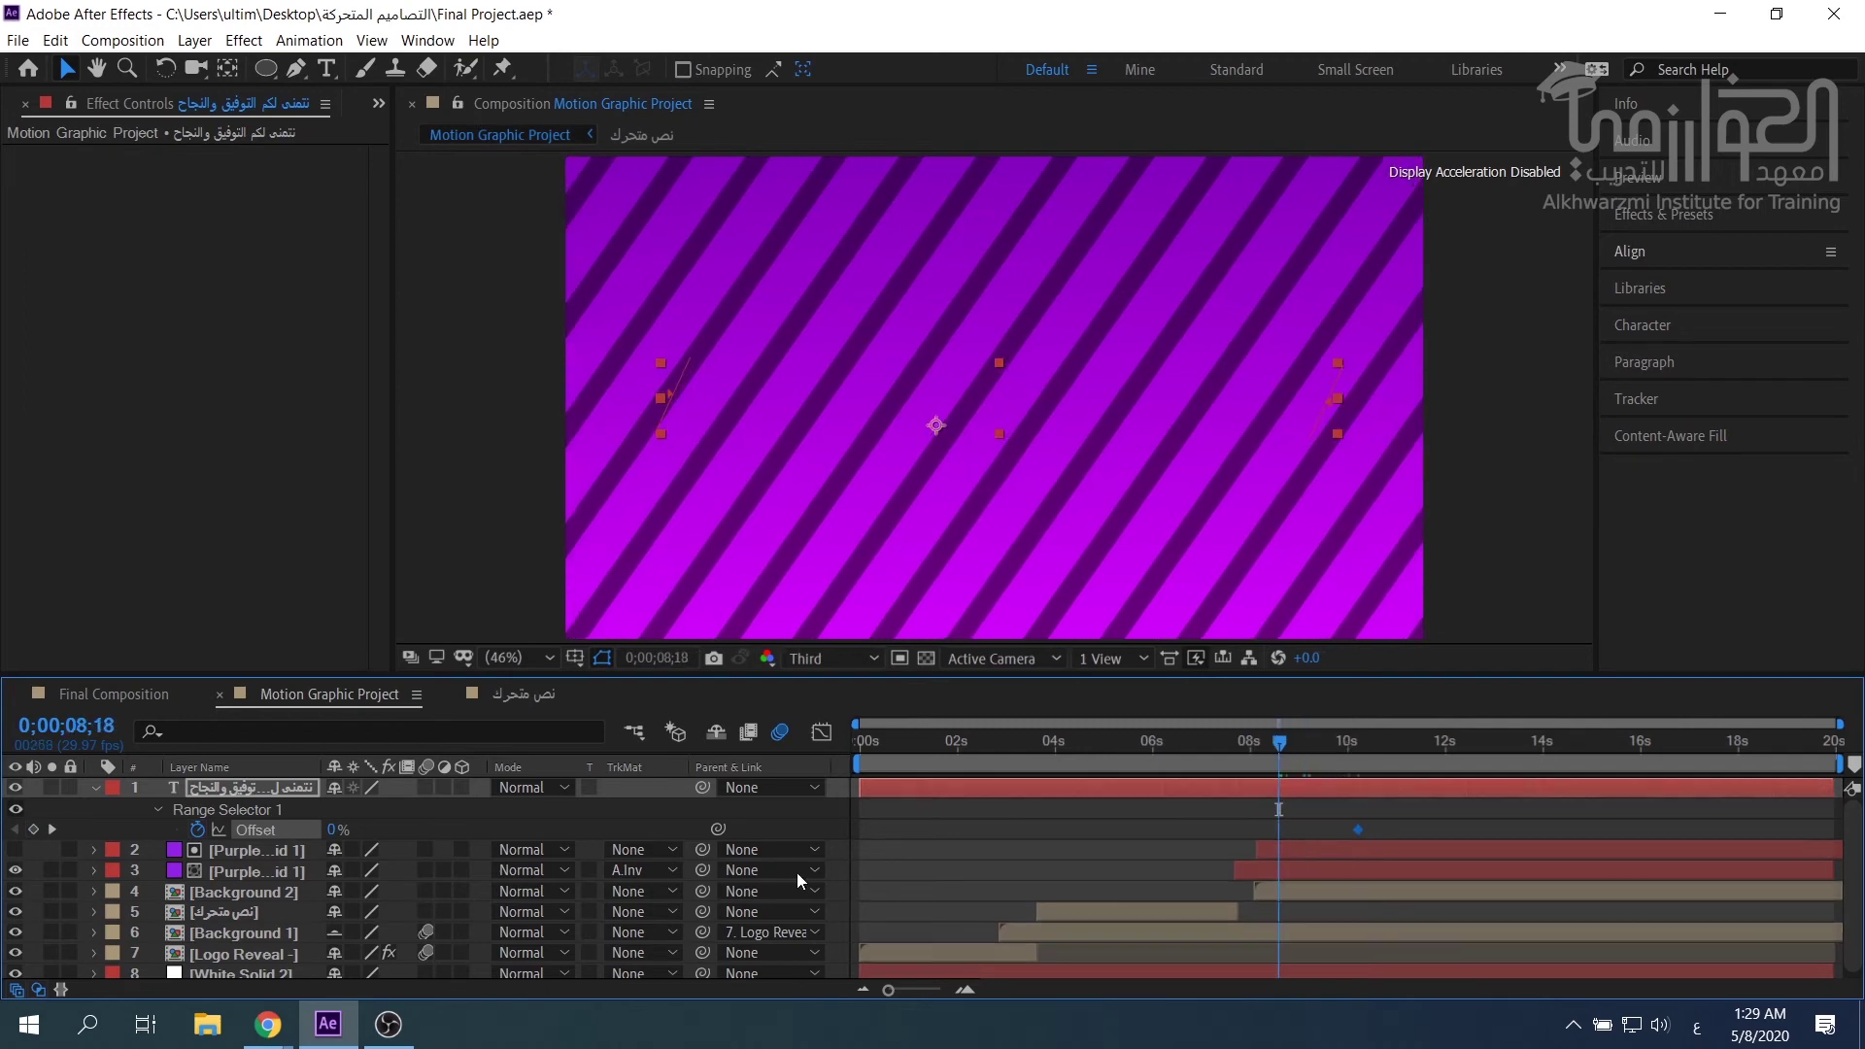
{"action": "left_click_drag", "start_coordinate": [1288, 842], "coordinate": [1280, 846]}
At 0;00;10;05, add a second Offset keyframe and enter the end value of the text animation.
{"action": "left_click_drag", "start_coordinate": [1291, 748], "coordinate": [1355, 746]}
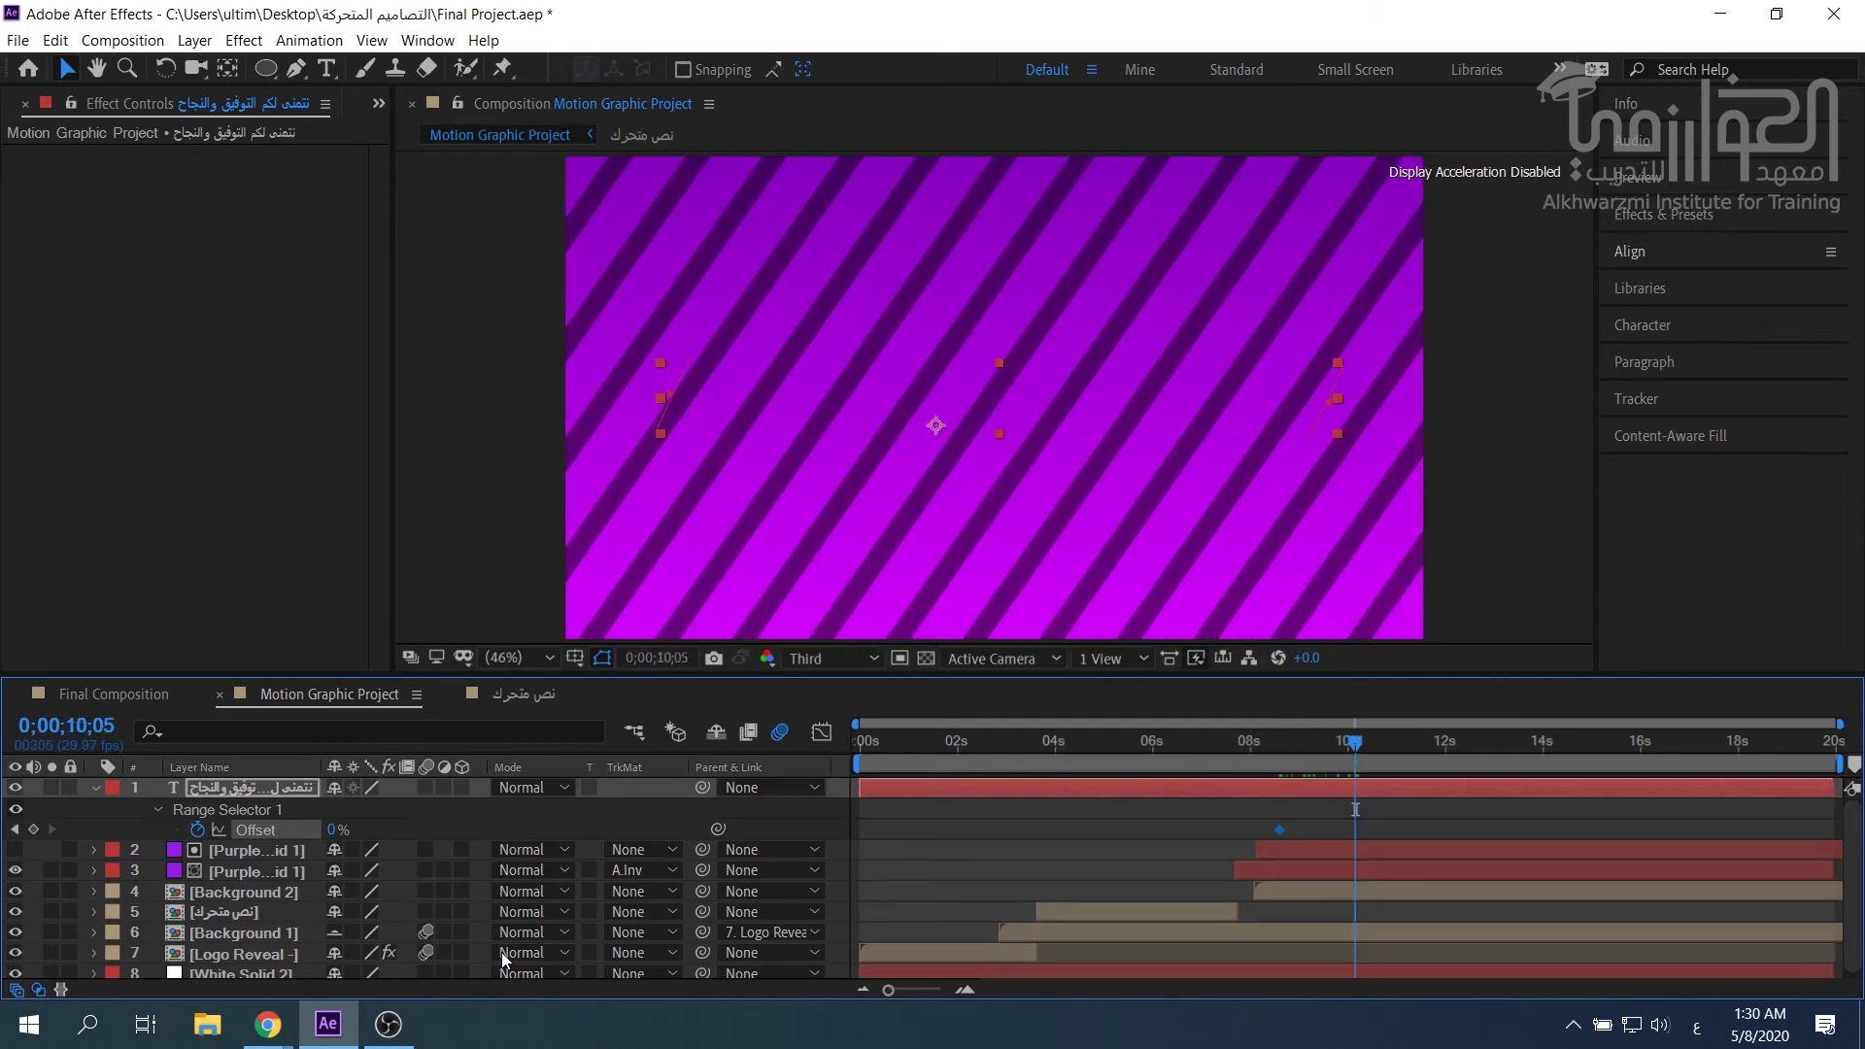
{"action": "left_click", "coordinate": [33, 829]}
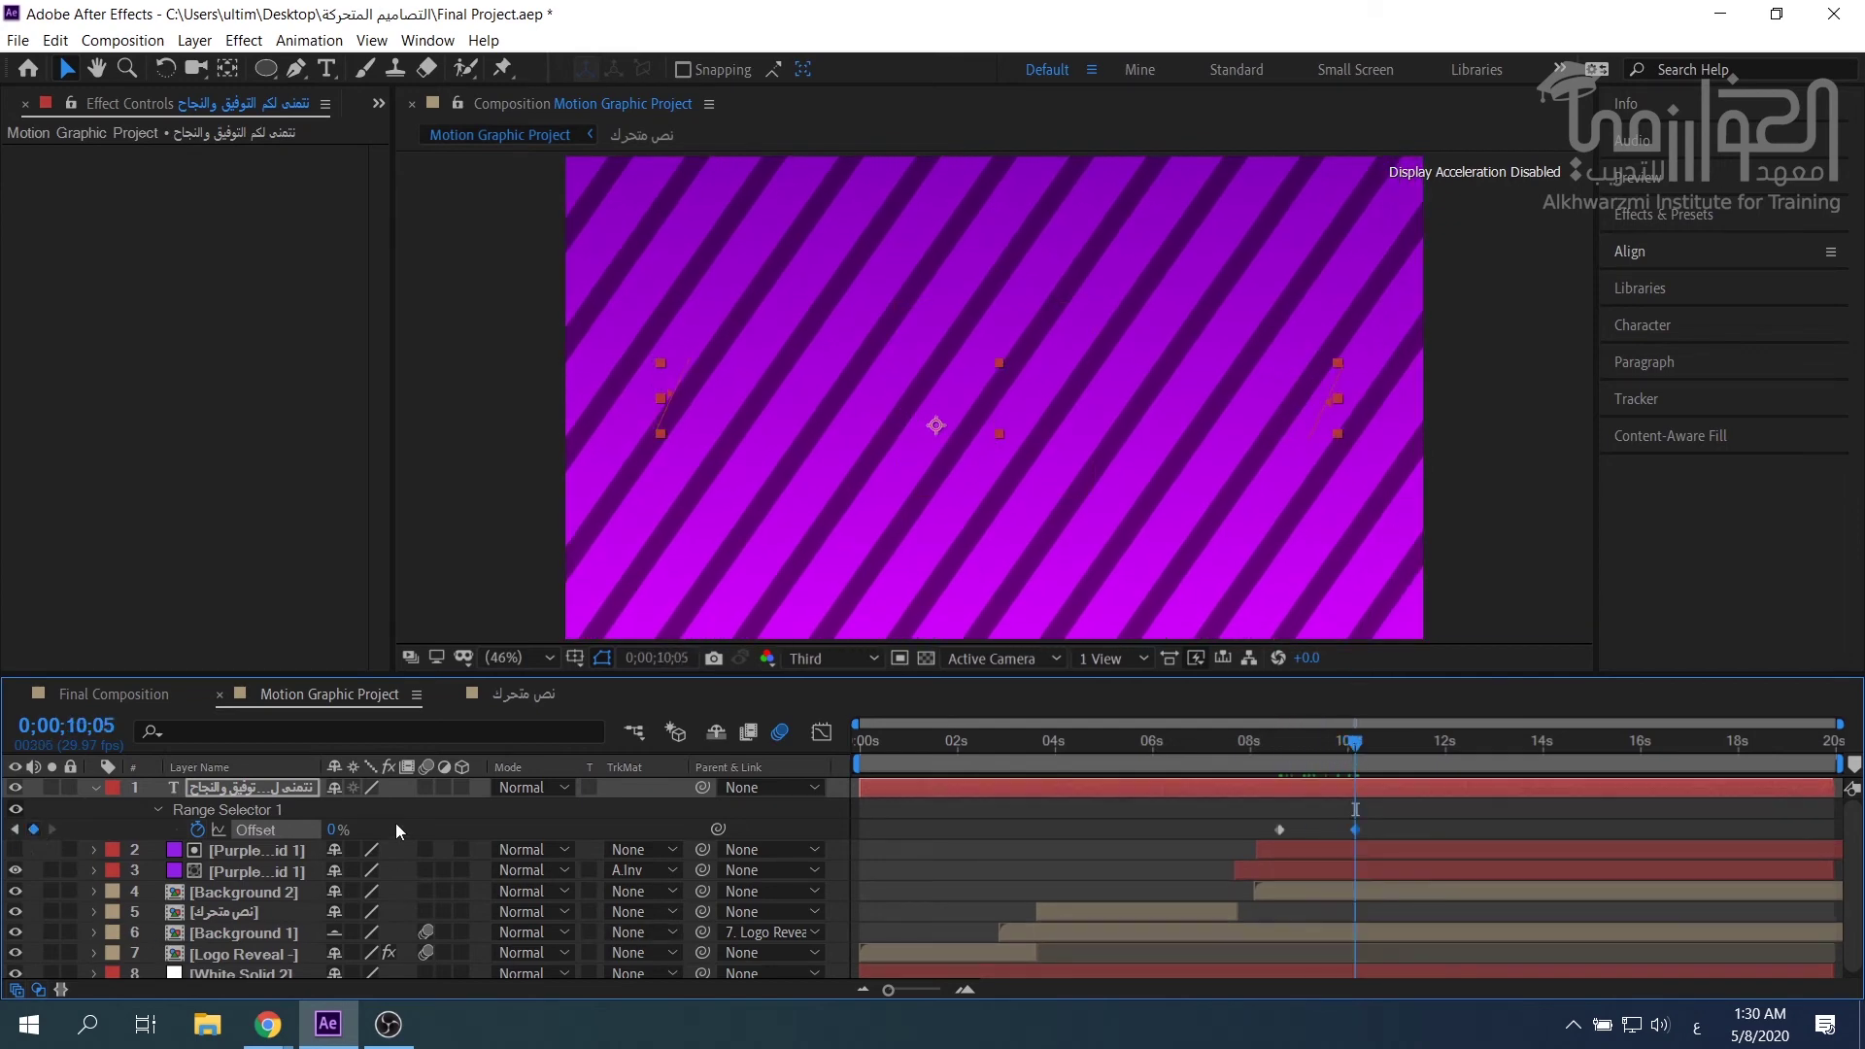
{"action": "left_click", "coordinate": [331, 831]}
{"action": "key", "text": "Return"}
Play the closing text animation from 0;00;08;16 and return to the first Offset keyframe at 0;00;08;18.
{"action": "left_click_drag", "start_coordinate": [1326, 744], "coordinate": [1275, 750]}
{"action": "key", "text": "space"}
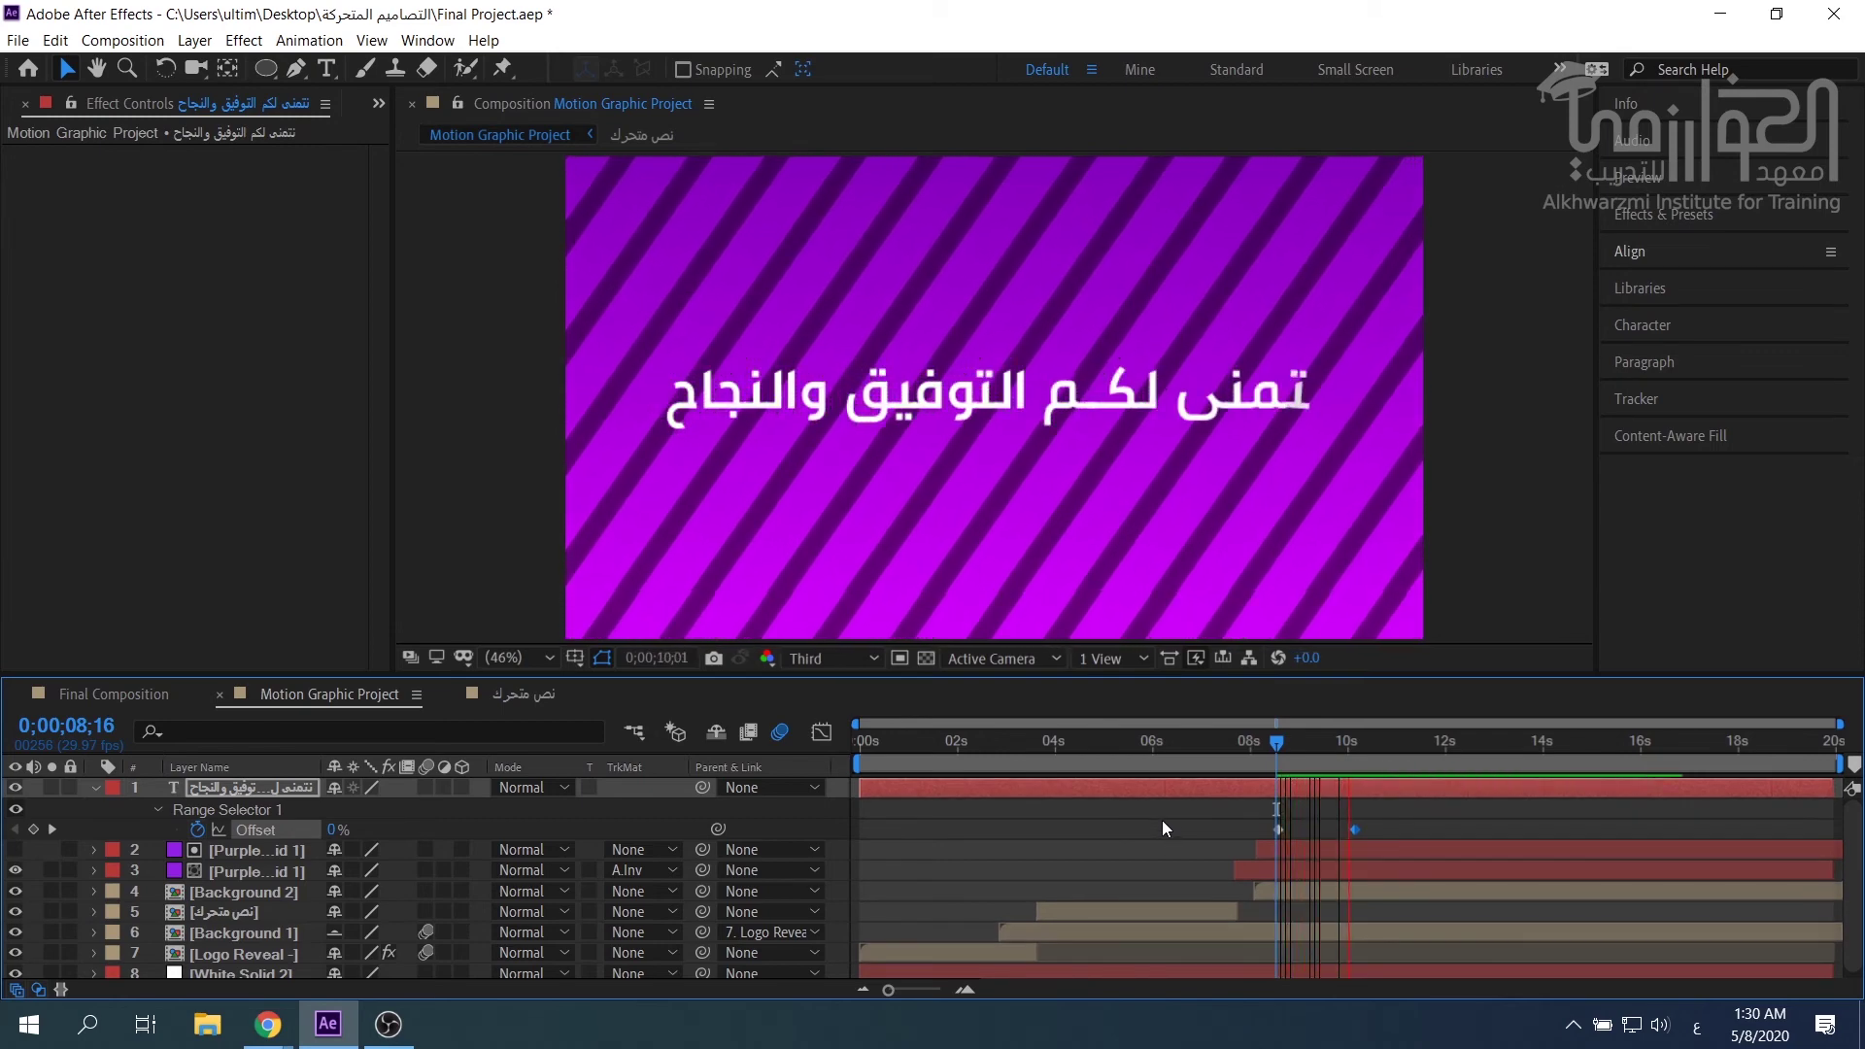
{"action": "left_click_drag", "start_coordinate": [1338, 754], "coordinate": [1279, 750]}
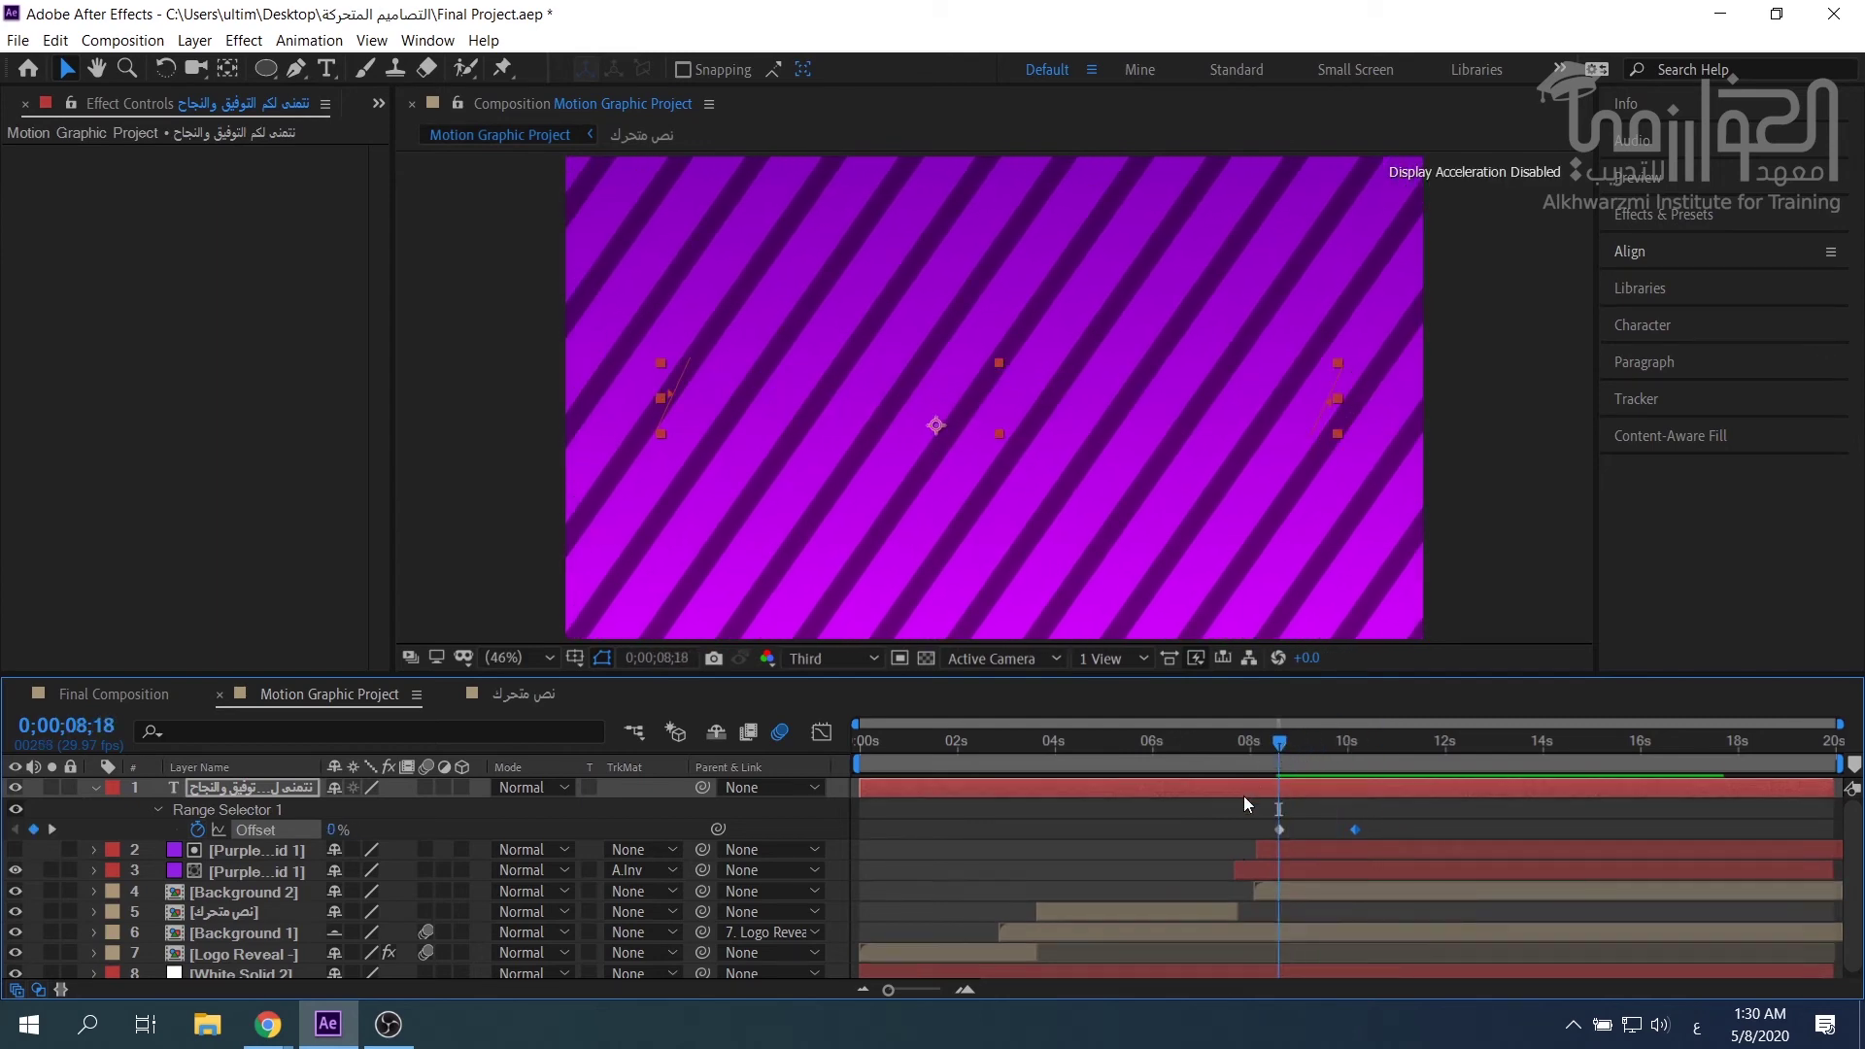
In the advanced options of Range Selector 1, set Mode to Subtract and Shape to Ramp Up.
{"action": "left_click", "coordinate": [158, 809]}
{"action": "left_click", "coordinate": [159, 809]}
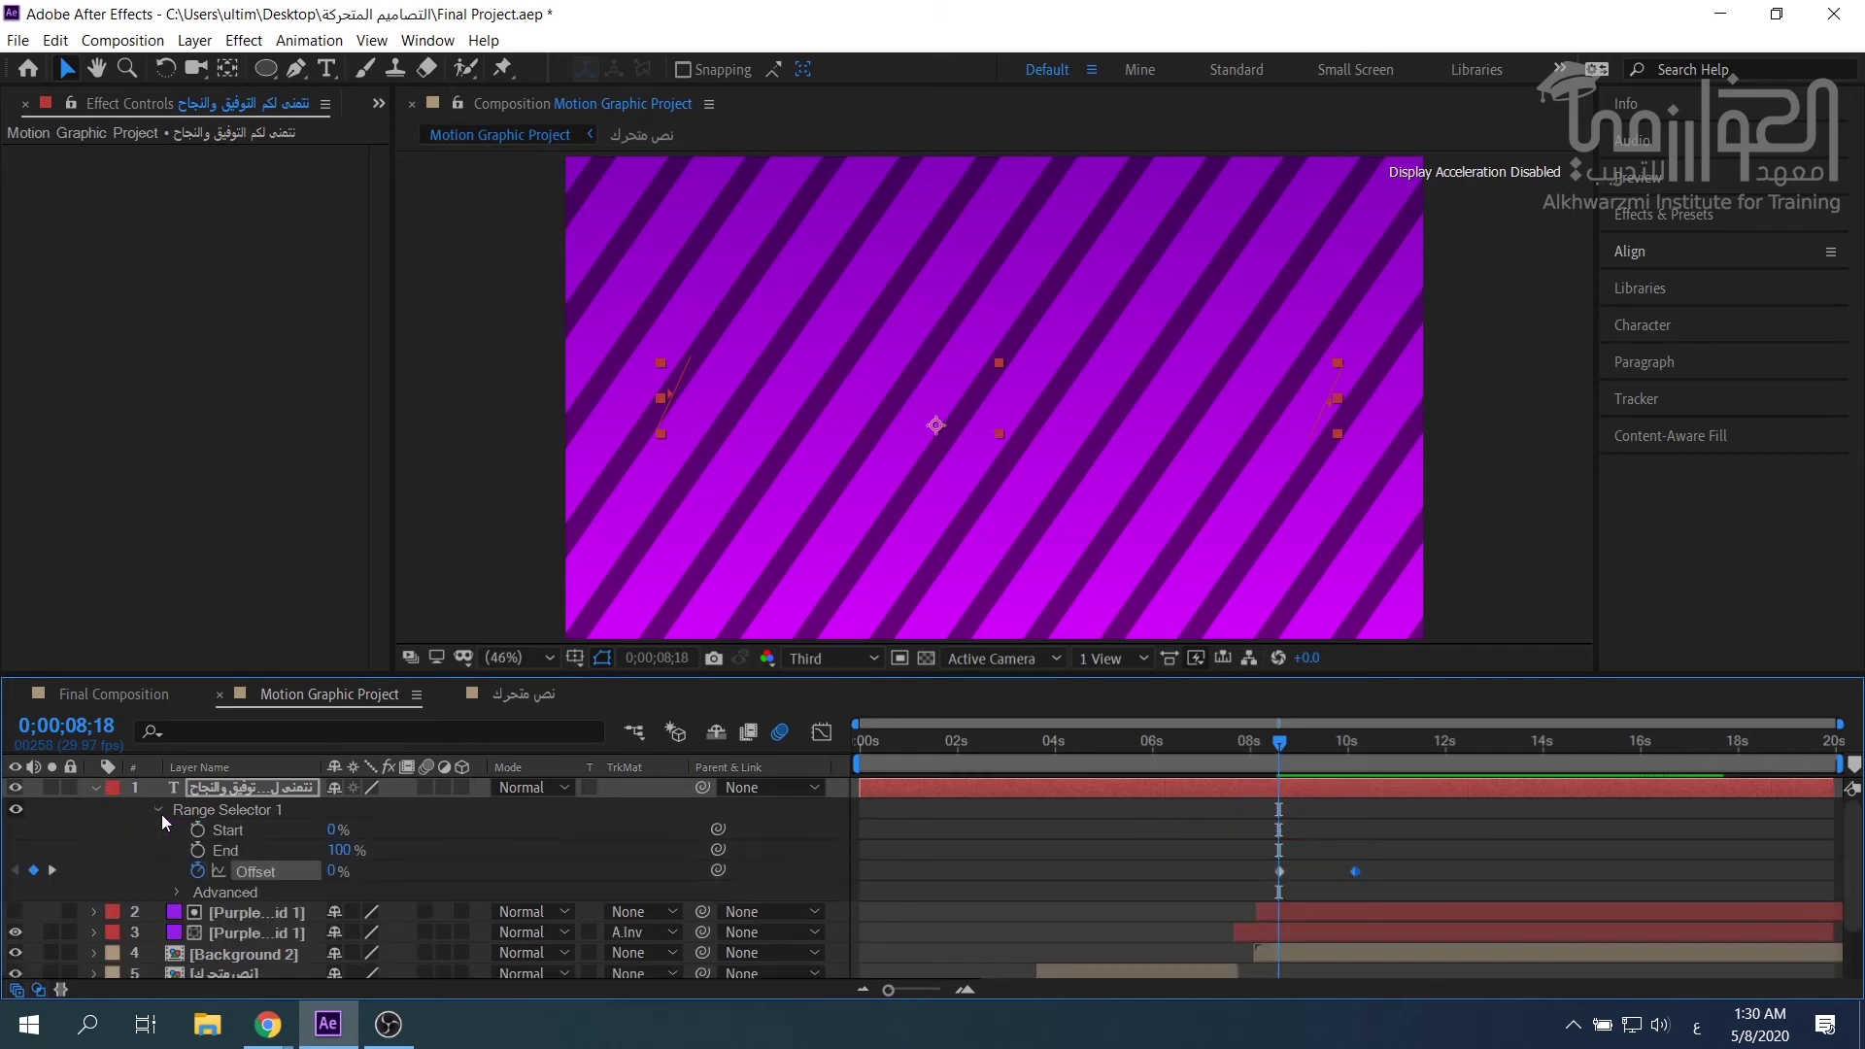
{"action": "left_click", "coordinate": [177, 893]}
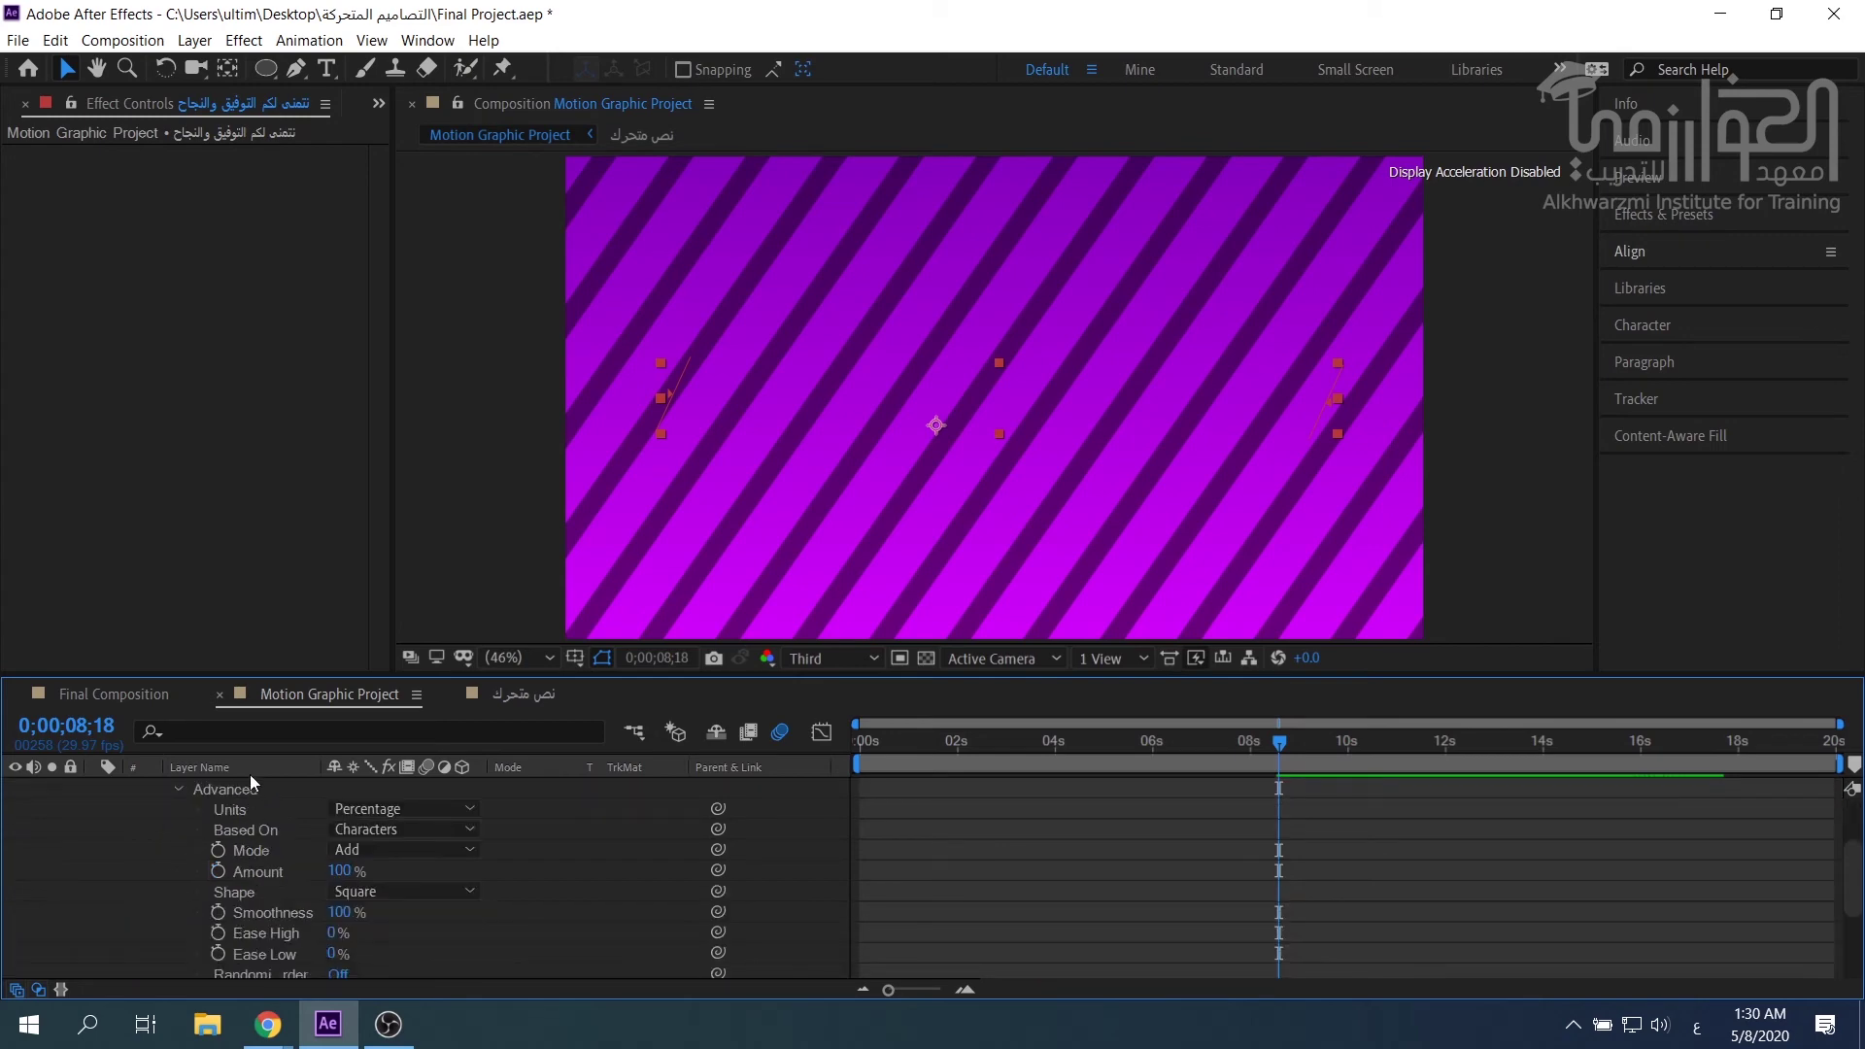
{"action": "left_click", "coordinate": [375, 848]}
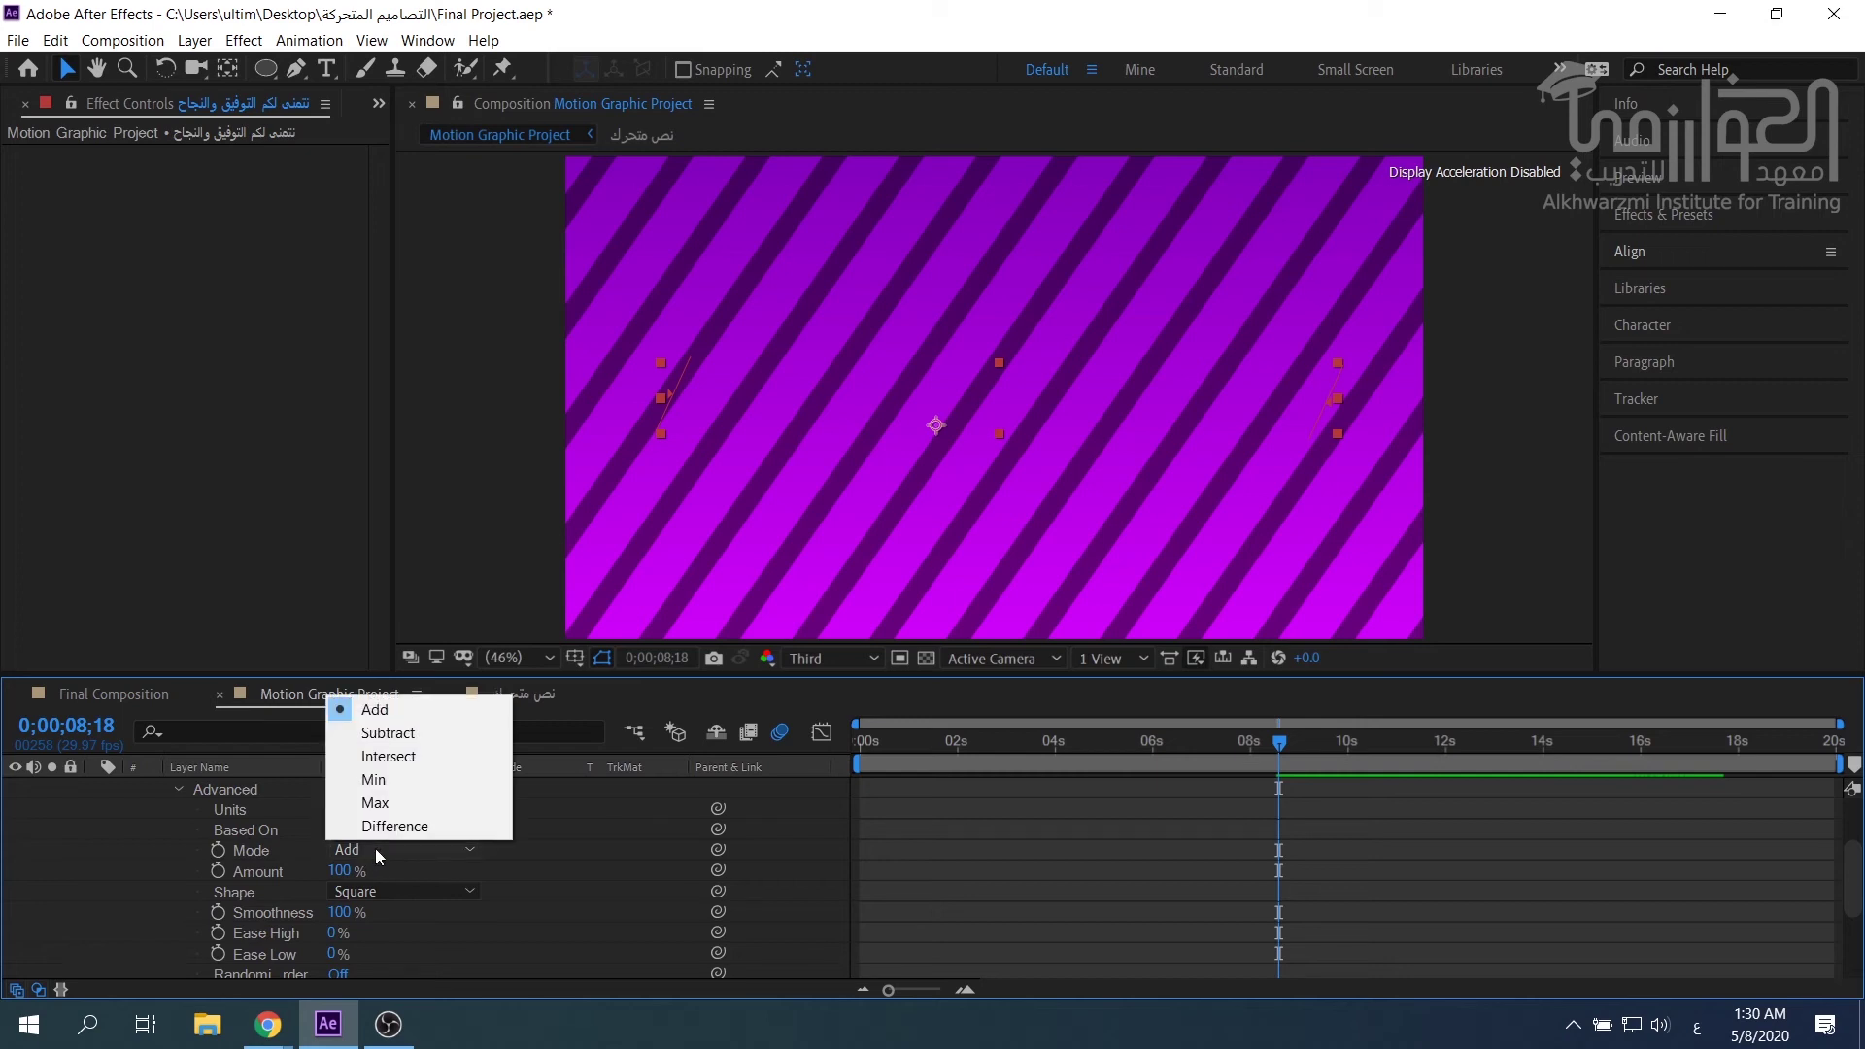
{"action": "left_click", "coordinate": [386, 733]}
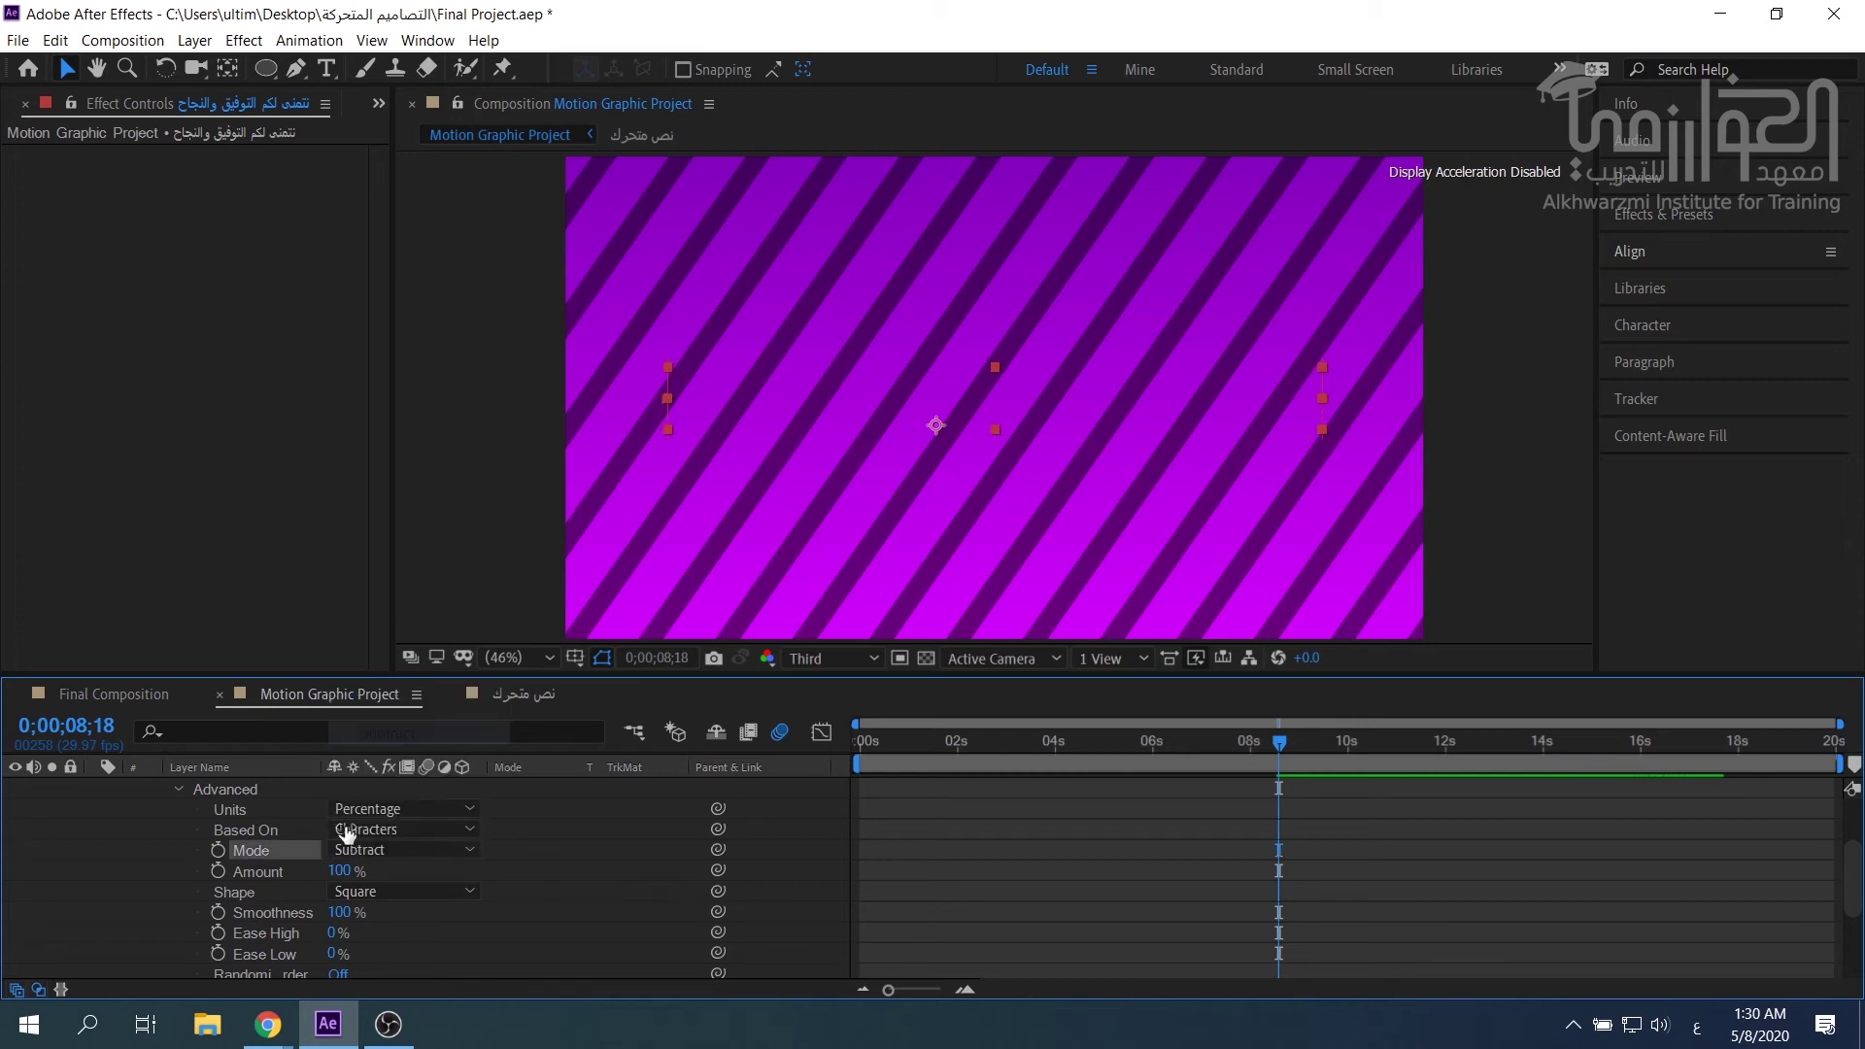
{"action": "scroll", "coordinate": [440, 872], "scroll_direction": "up", "scroll_amount": 2}
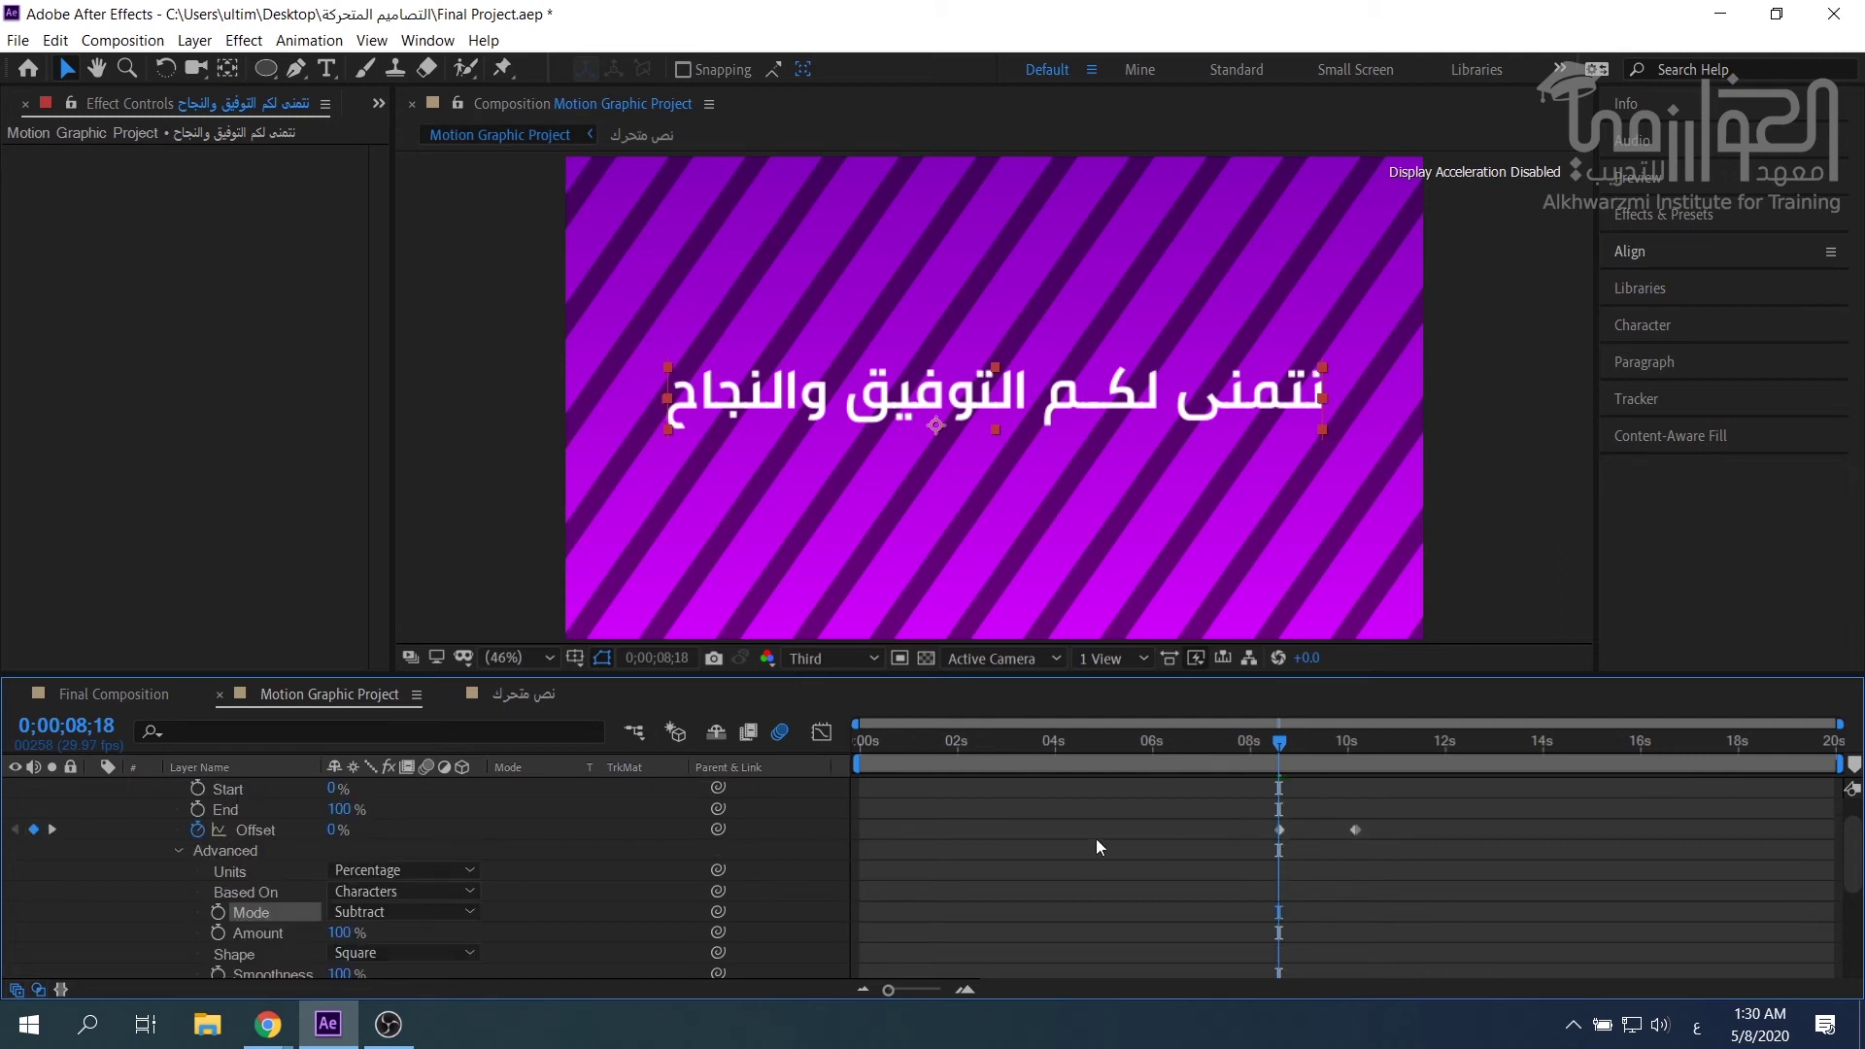
{"action": "scroll", "coordinate": [463, 886], "scroll_direction": "down", "scroll_amount": 3}
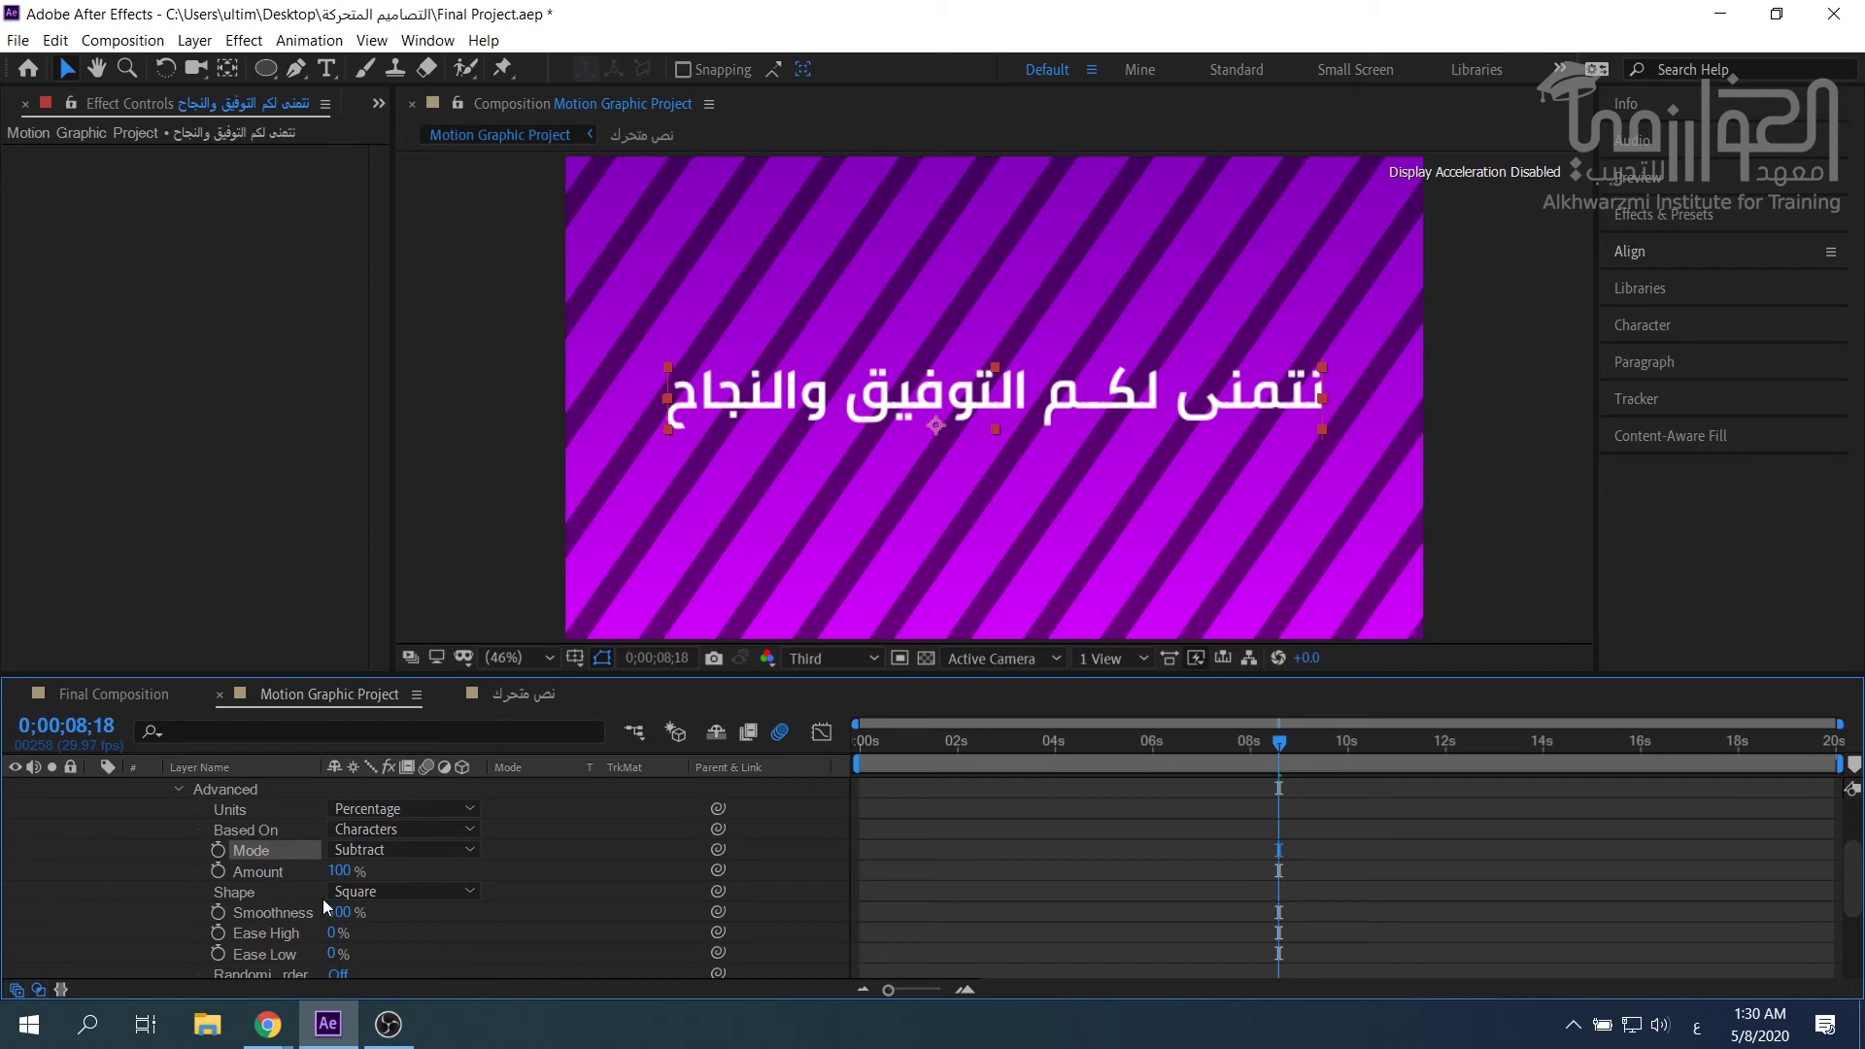
{"action": "left_click", "coordinate": [403, 892]}
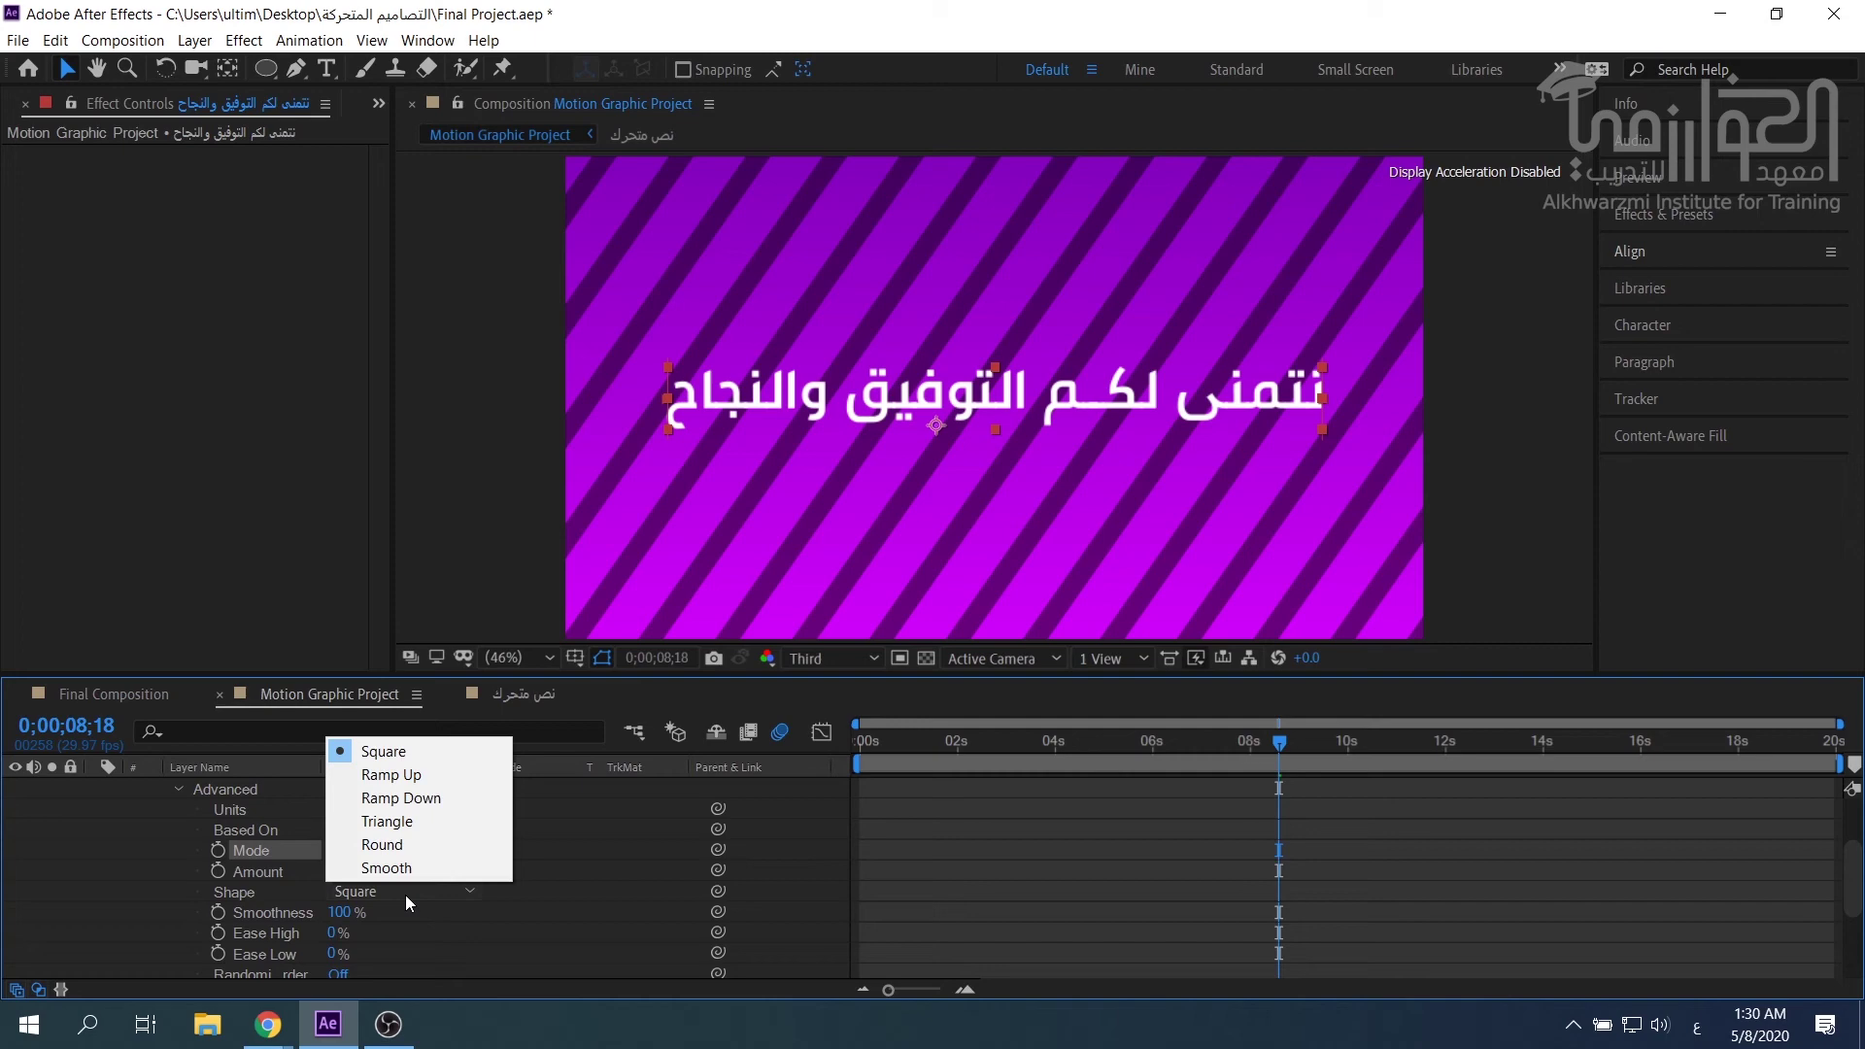
{"action": "left_click", "coordinate": [369, 775]}
Set the Offset keyframe at 0;00;08;18 to -100% and scrub ahead to 0;00;09;09 to check the text animation.
{"action": "scroll", "coordinate": [404, 850], "scroll_direction": "up", "scroll_amount": 2}
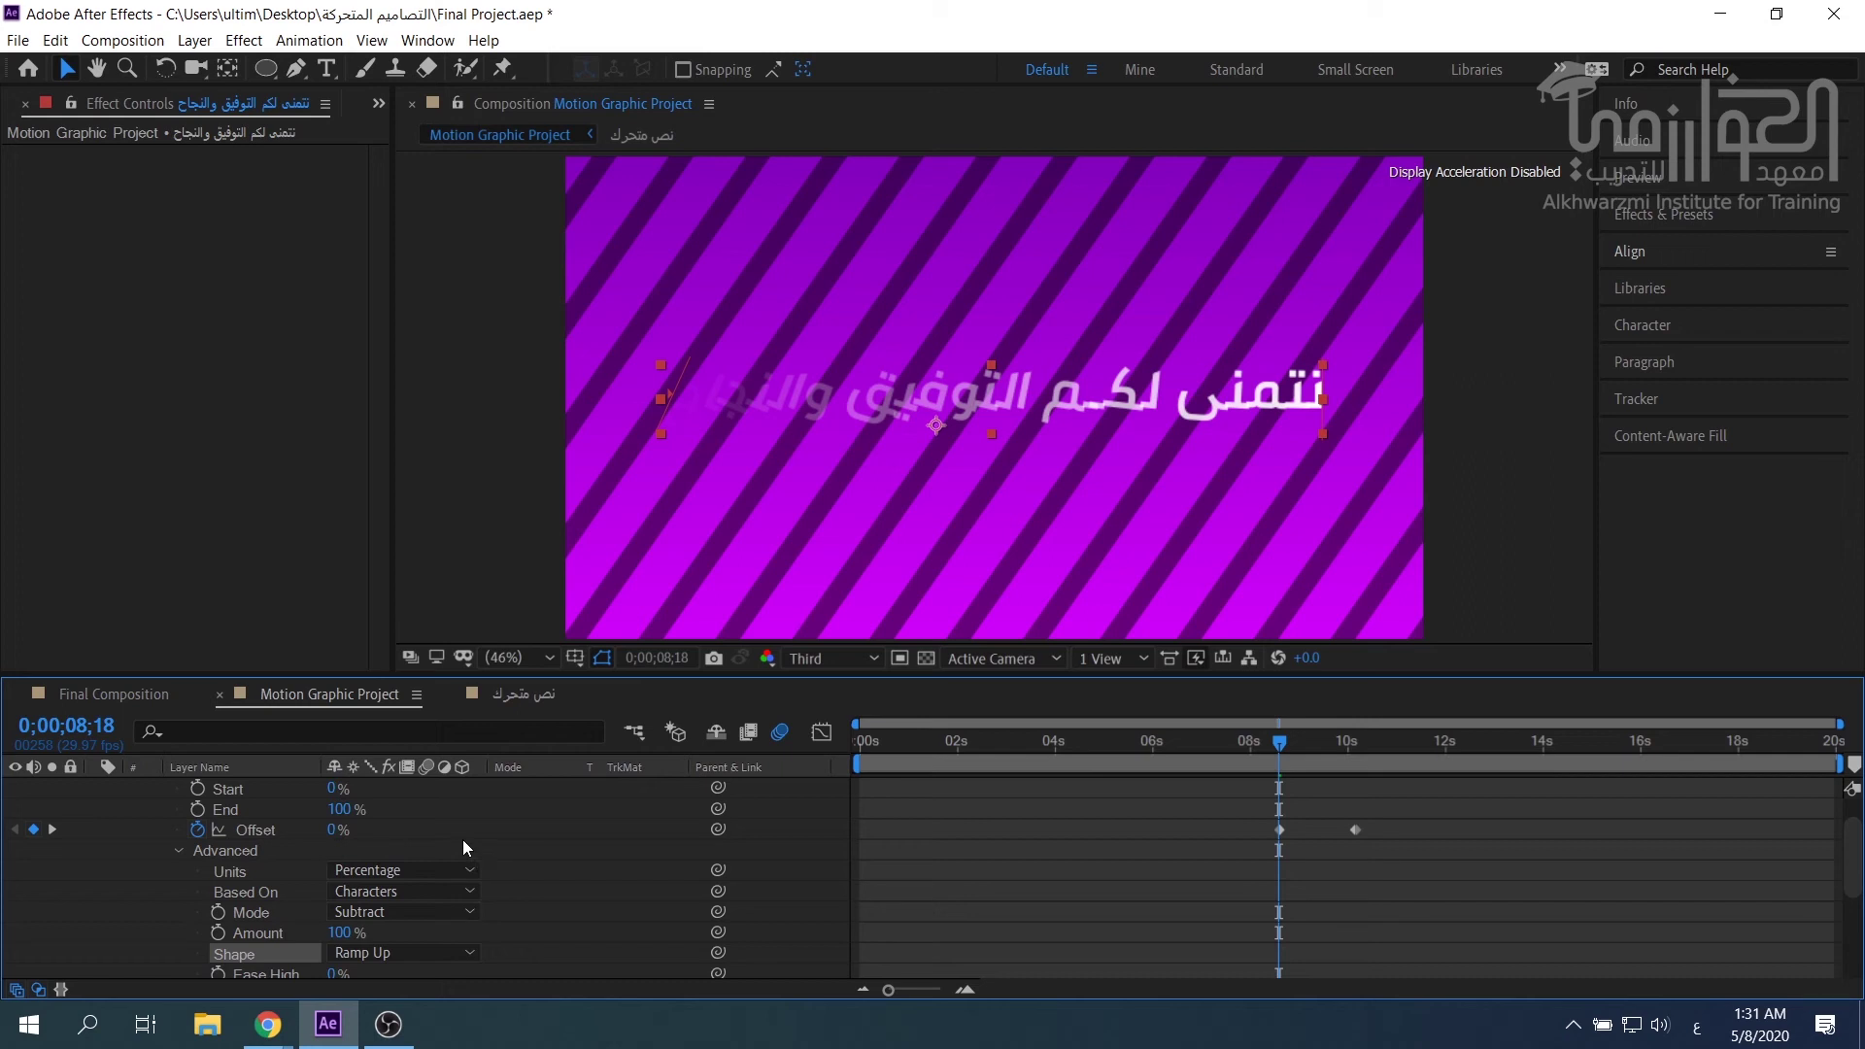
{"action": "left_click", "coordinate": [333, 832]}
{"action": "type", "text": "-100"}
{"action": "key", "text": "Return"}
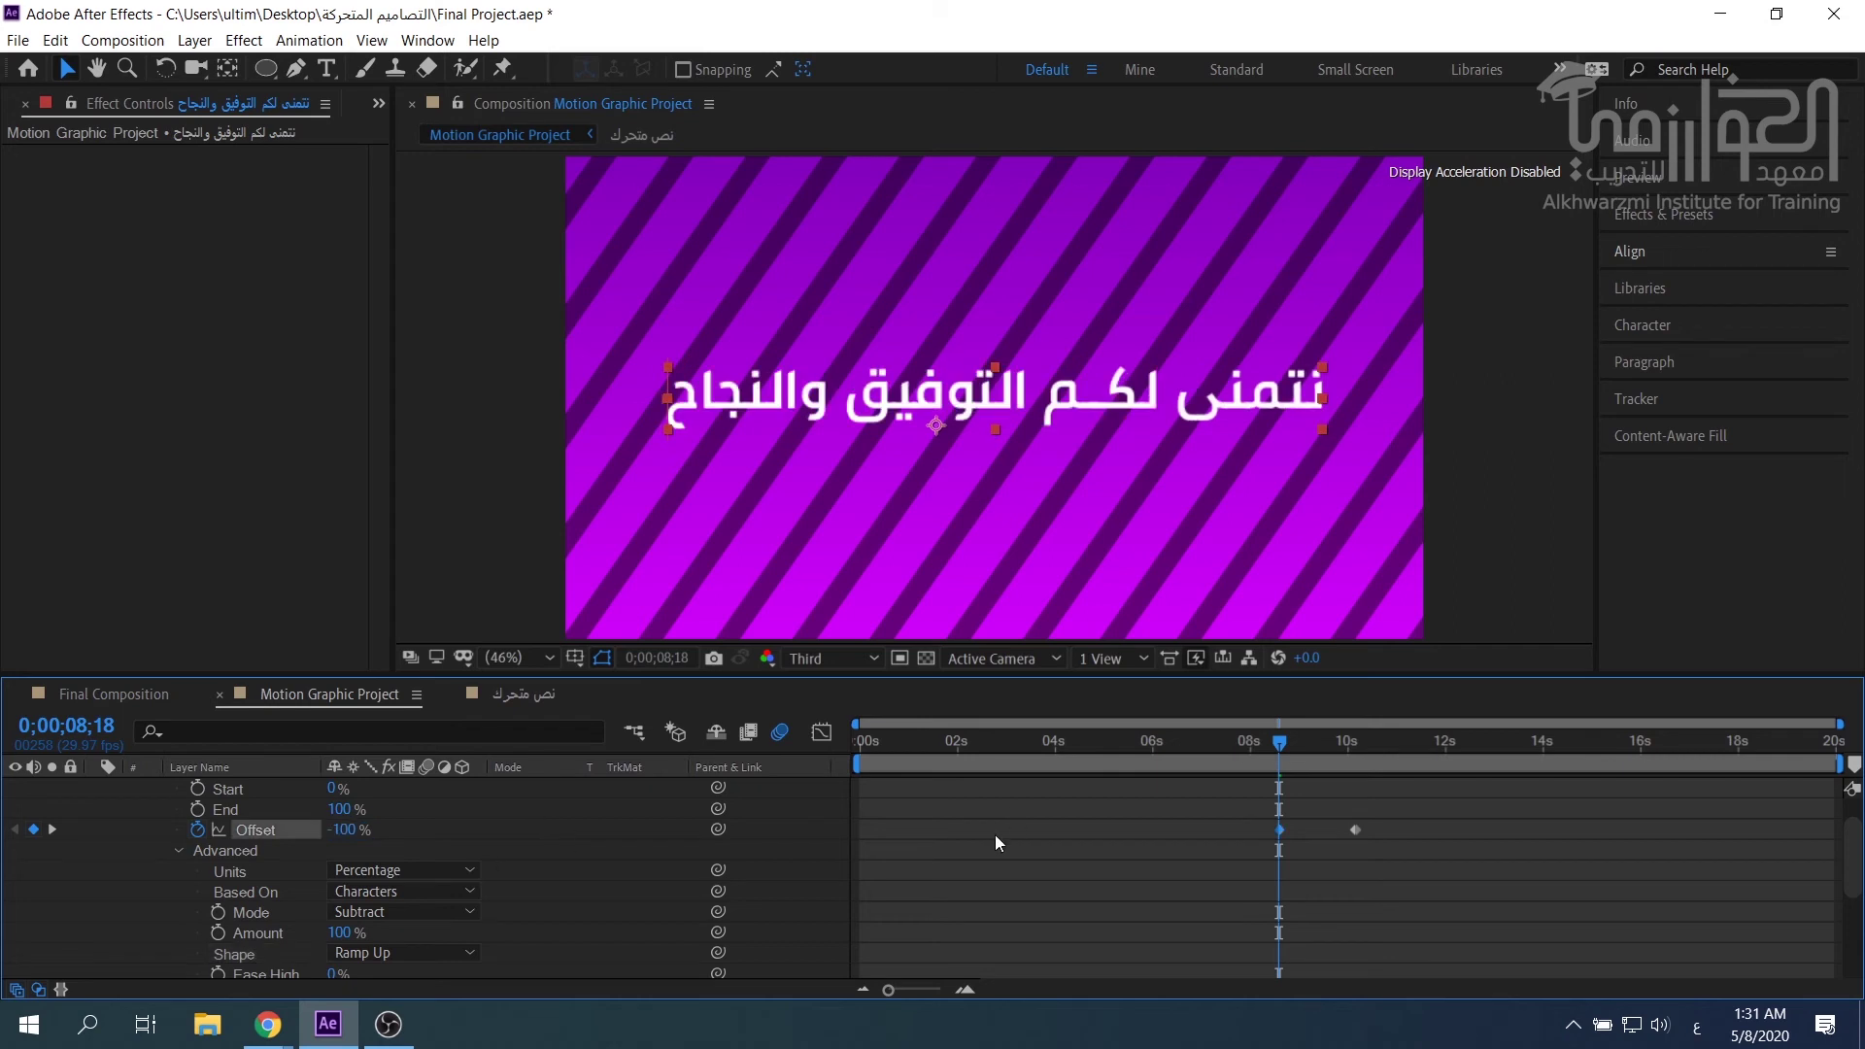
{"action": "mouse_move", "coordinate": [1279, 746]}
{"action": "left_mouse_down"}
{"action": "mouse_move", "coordinate": [1362, 746]}
{"action": "mouse_move", "coordinate": [1280, 743]}
{"action": "mouse_move", "coordinate": [1314, 743]}
{"action": "left_mouse_up"}
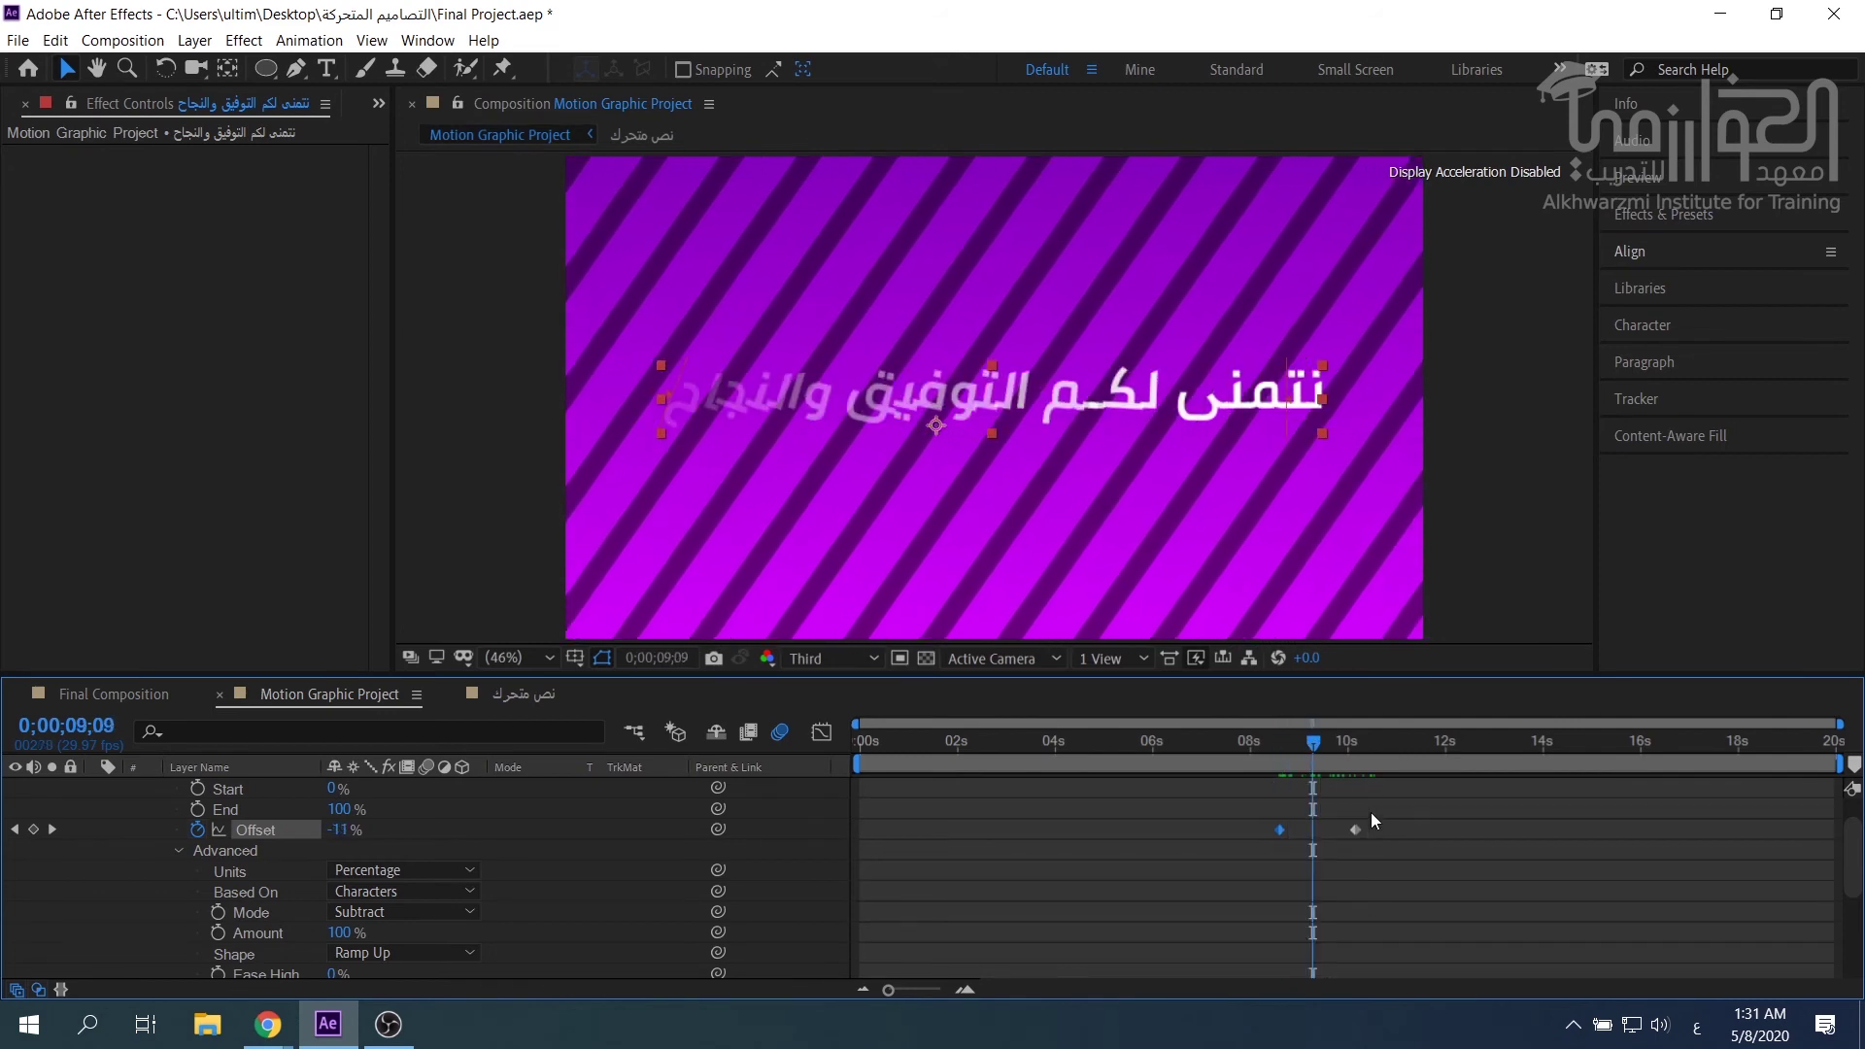
Time-reverse the closing text's two Offset keyframes and preview the text animation from 0;00;08;17.
{"action": "left_click_drag", "start_coordinate": [1372, 818], "coordinate": [1250, 837]}
{"action": "right_click", "coordinate": [1275, 829]}
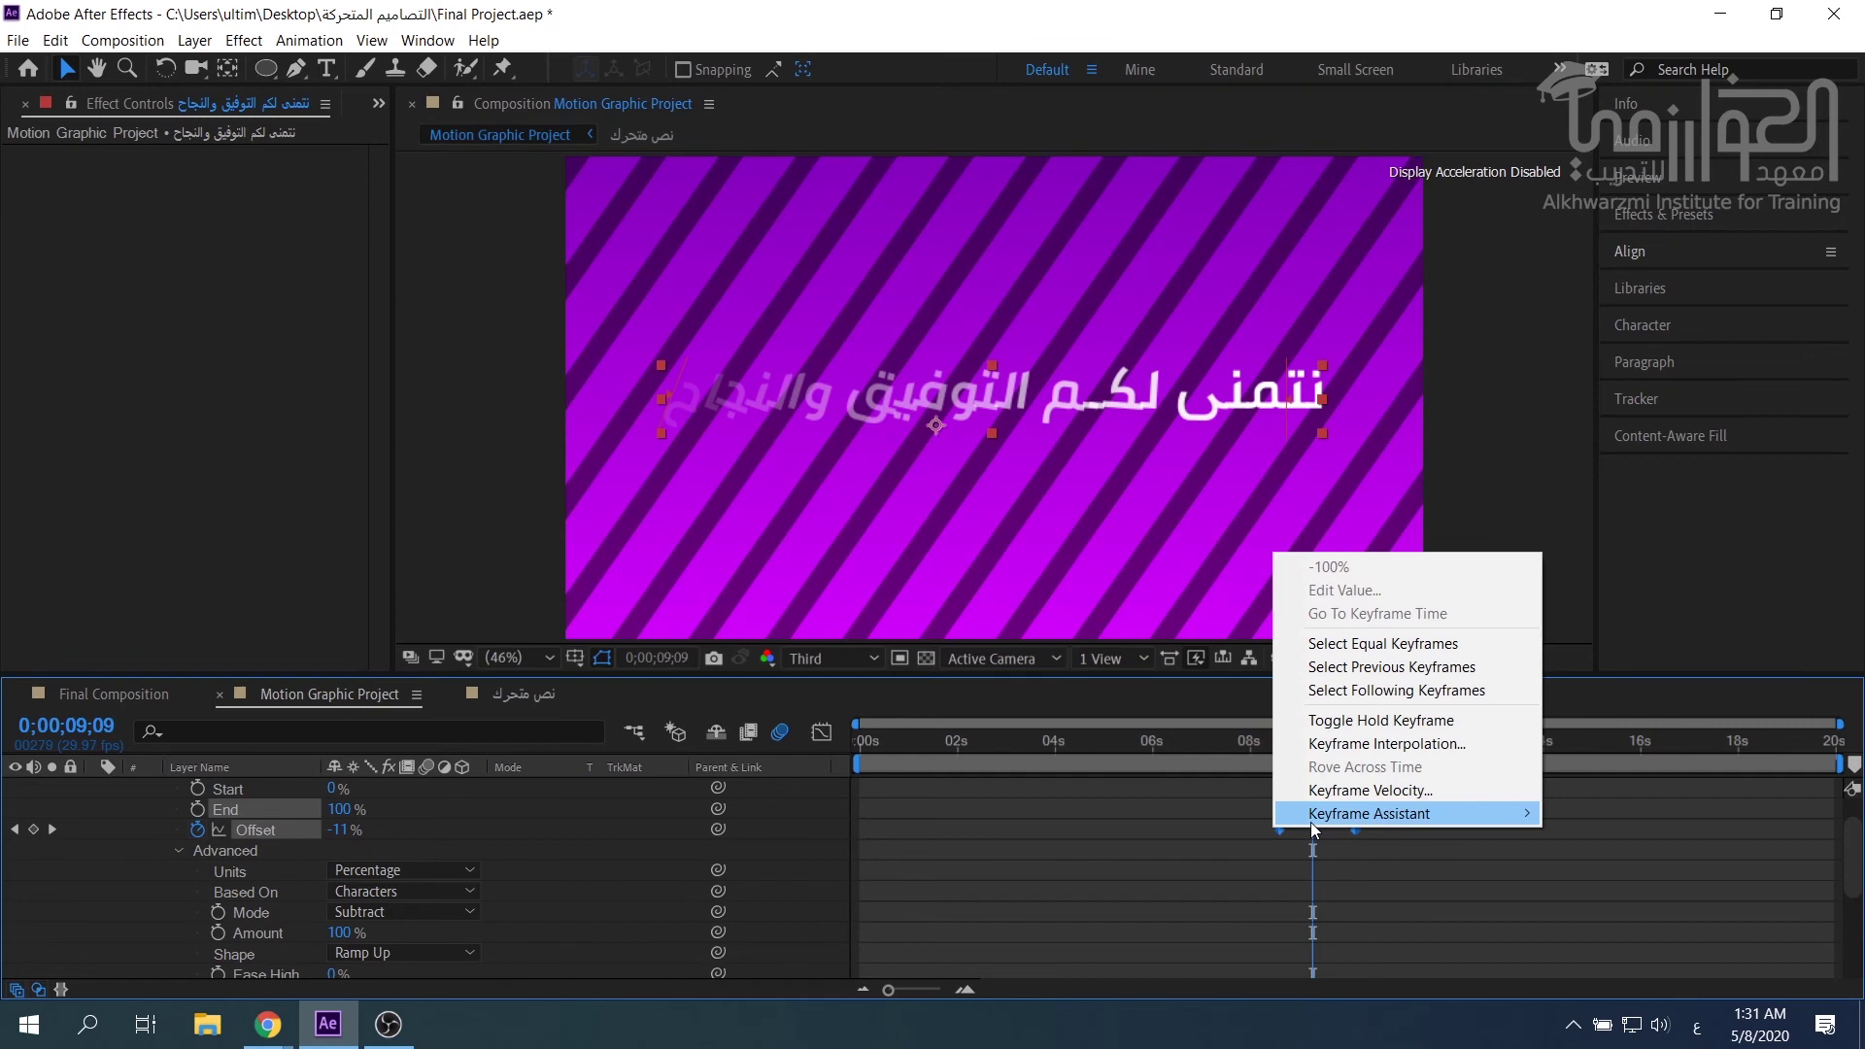
{"action": "mouse_move", "coordinate": [1317, 826]}
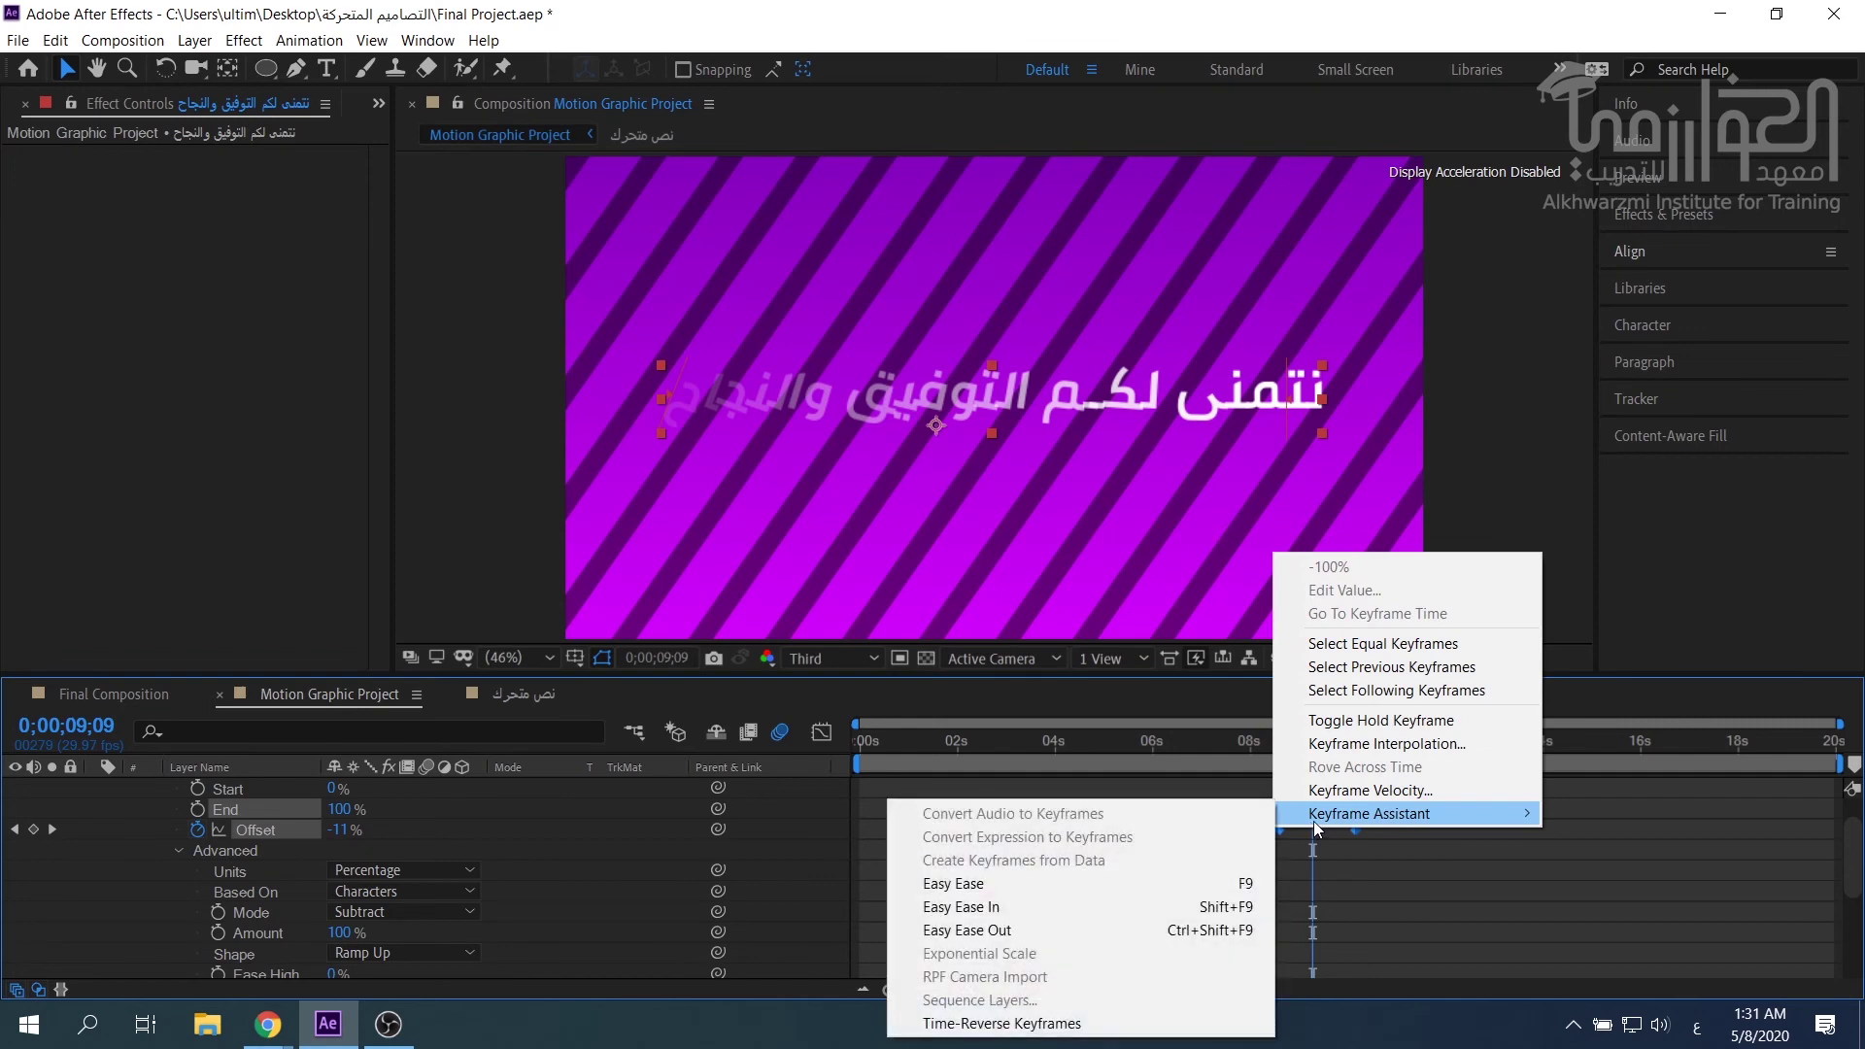
{"action": "left_click", "coordinate": [1061, 1023]}
{"action": "left_click_drag", "start_coordinate": [1310, 757], "coordinate": [1278, 748]}
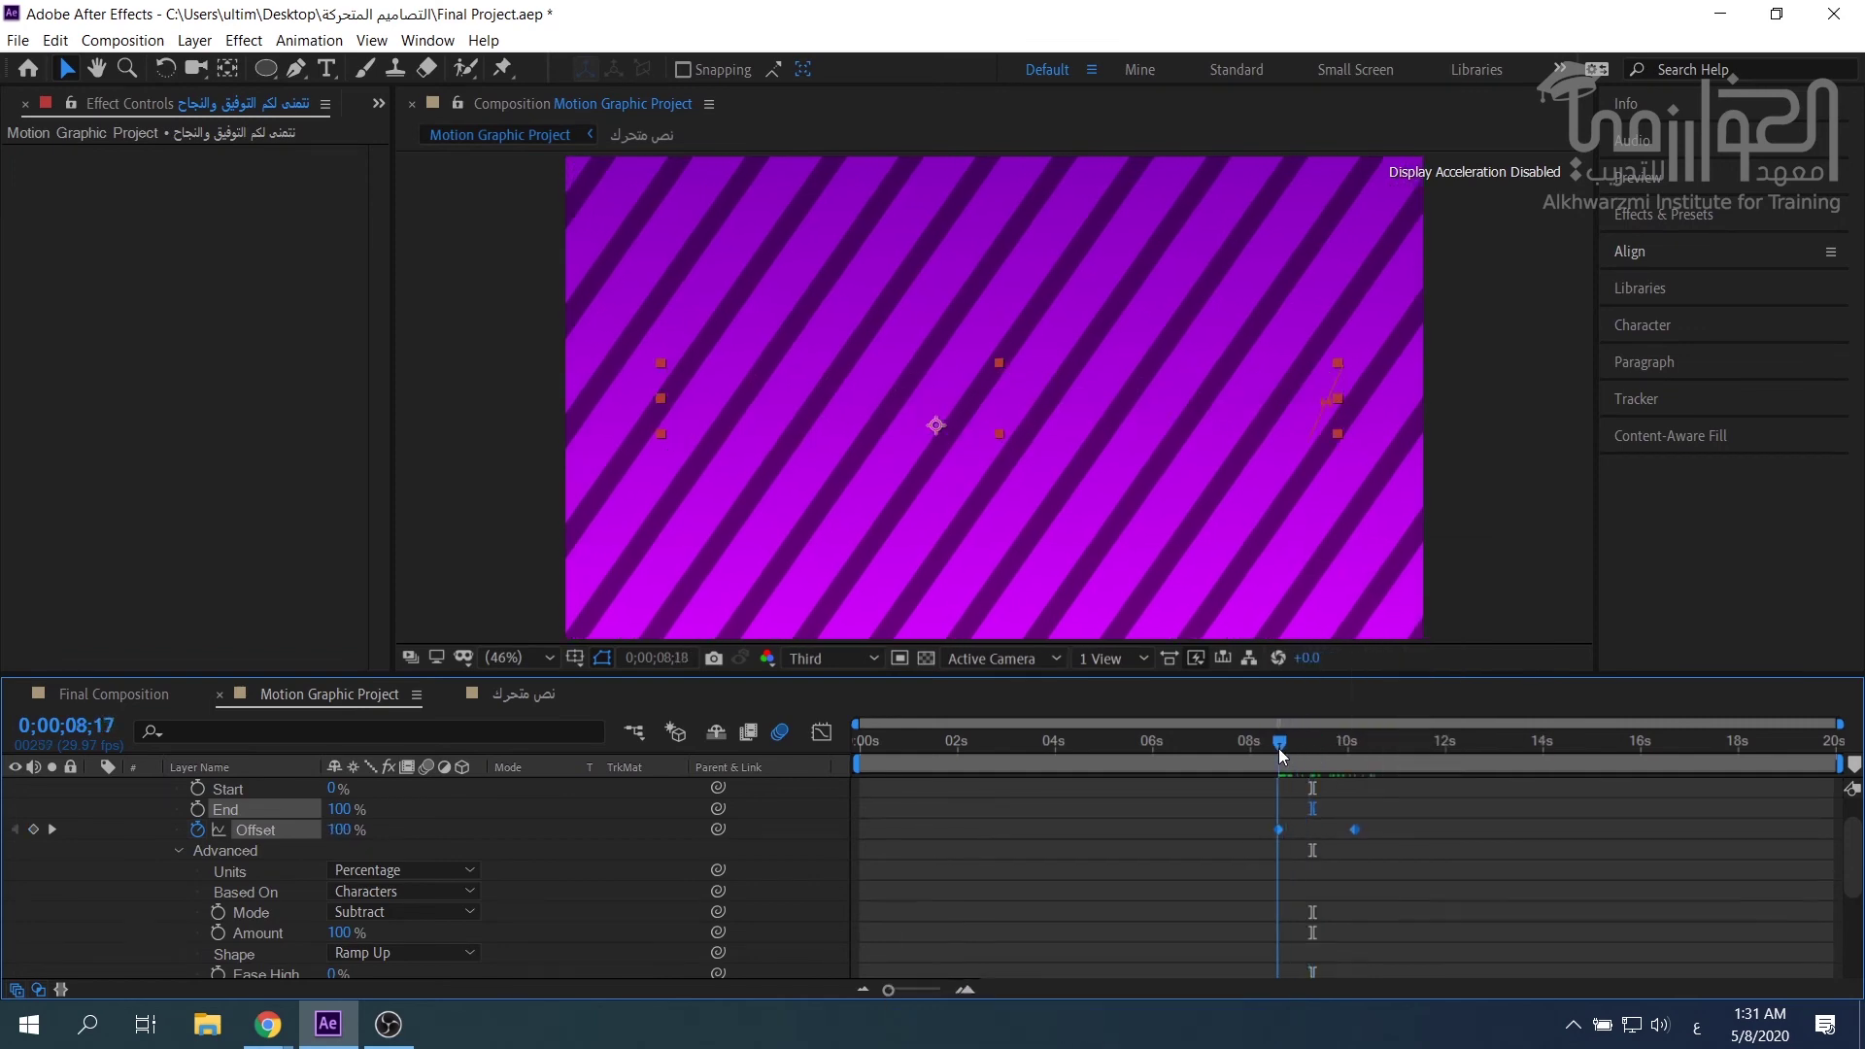
{"action": "key", "text": "space"}
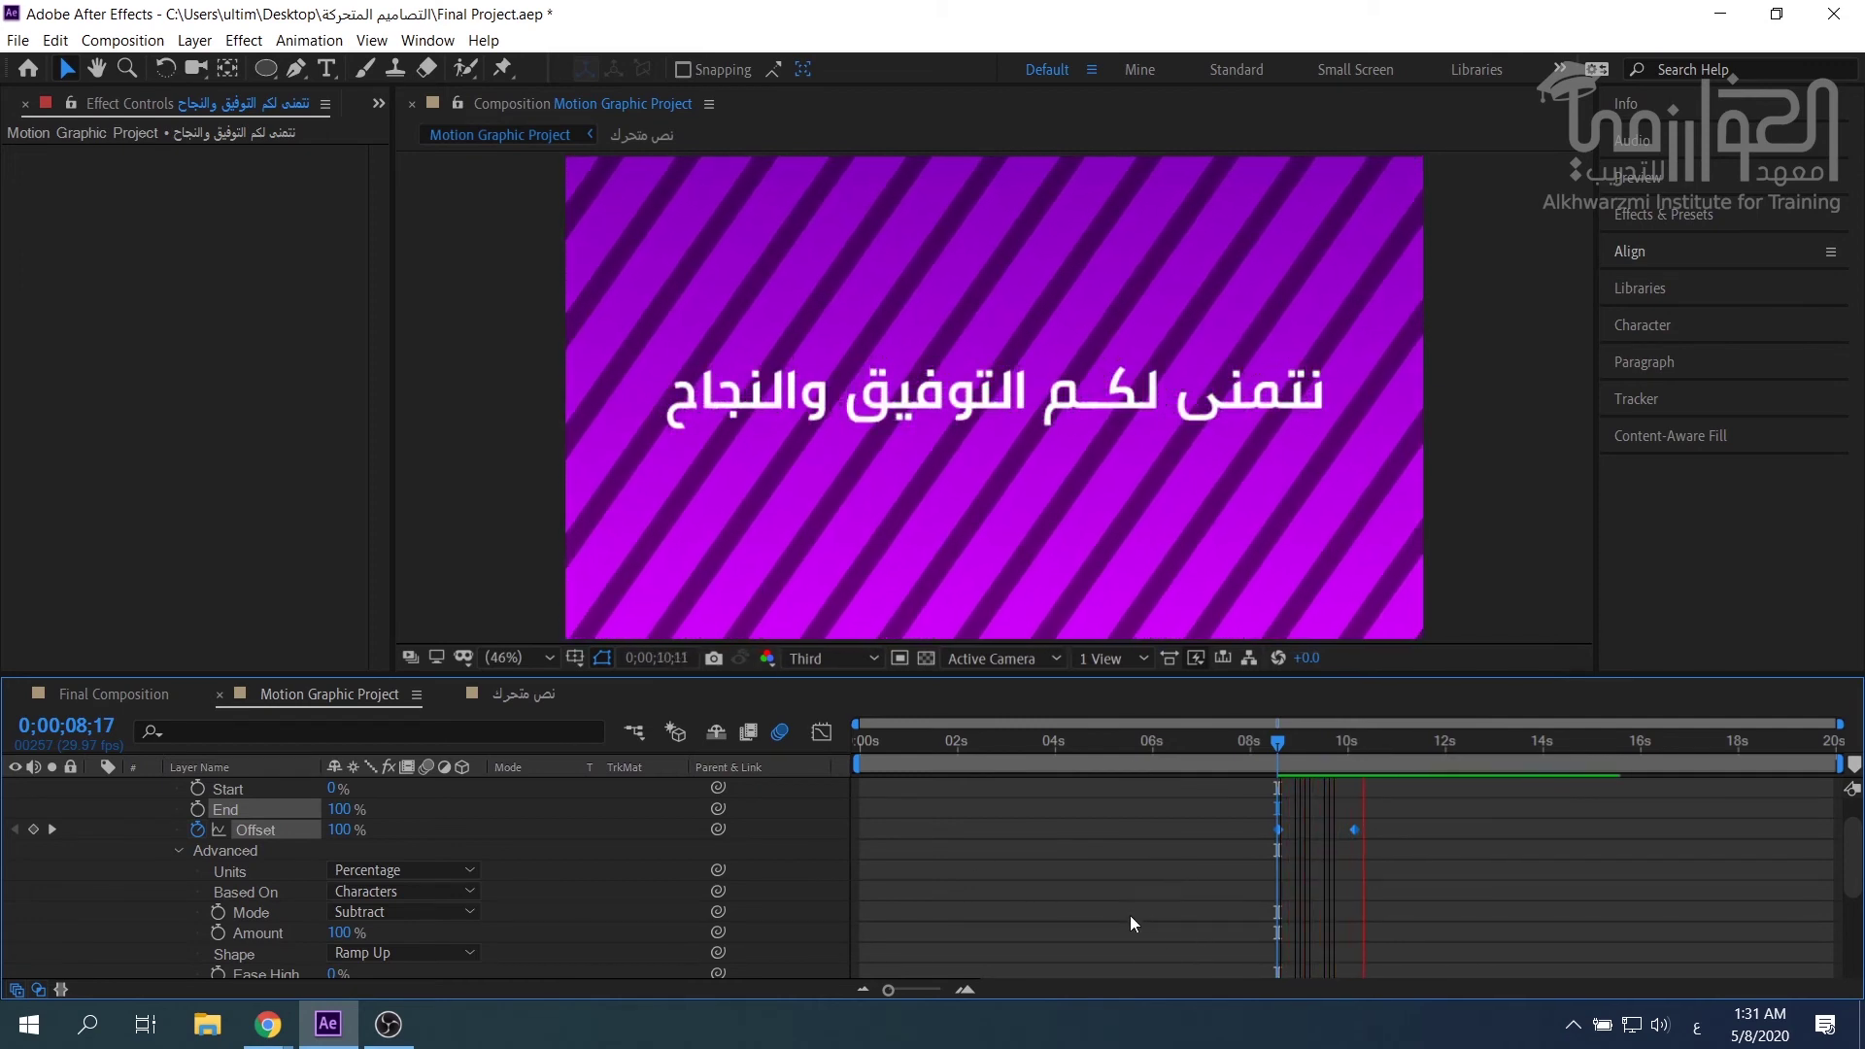
{"action": "key", "text": "space"}
Collapse the closing text layer, trim its start to 0;00;08;17 and play back the result.
{"action": "scroll", "coordinate": [295, 891], "scroll_direction": "up", "scroll_amount": 1}
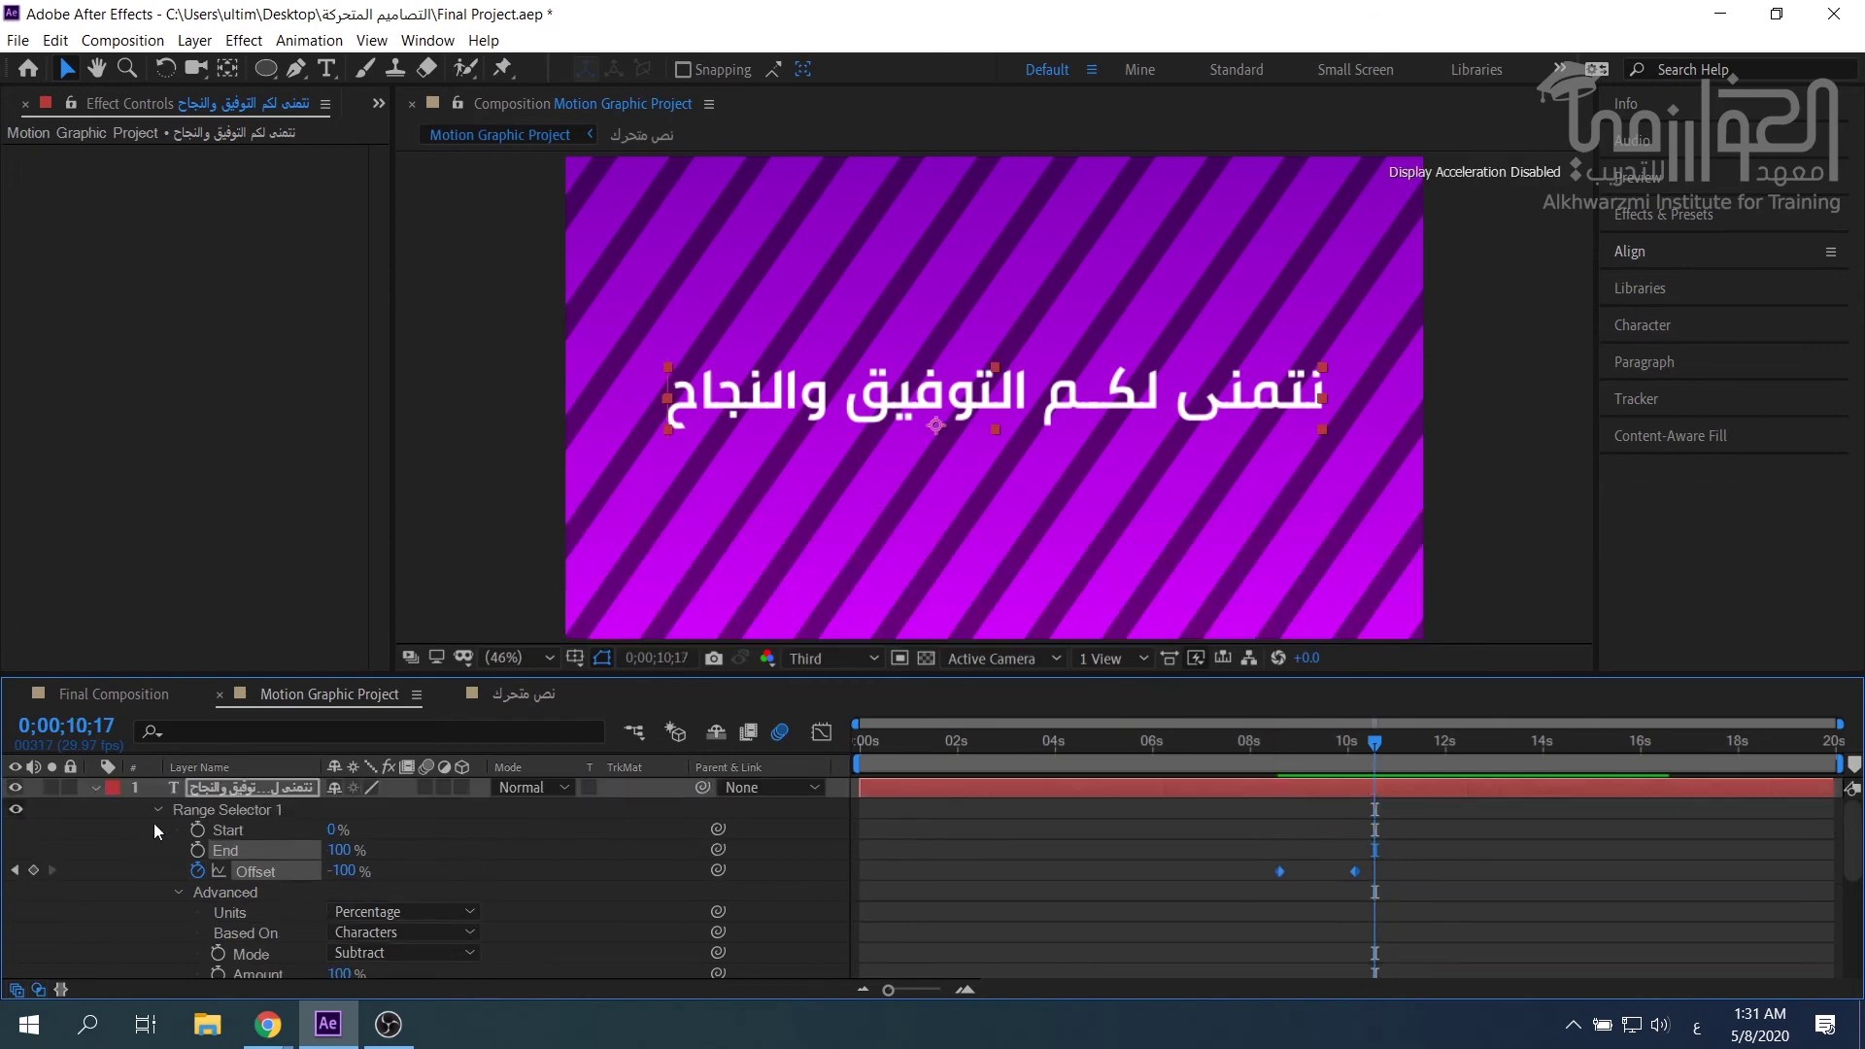
{"action": "left_click", "coordinate": [95, 789]}
{"action": "left_click", "coordinate": [254, 784]}
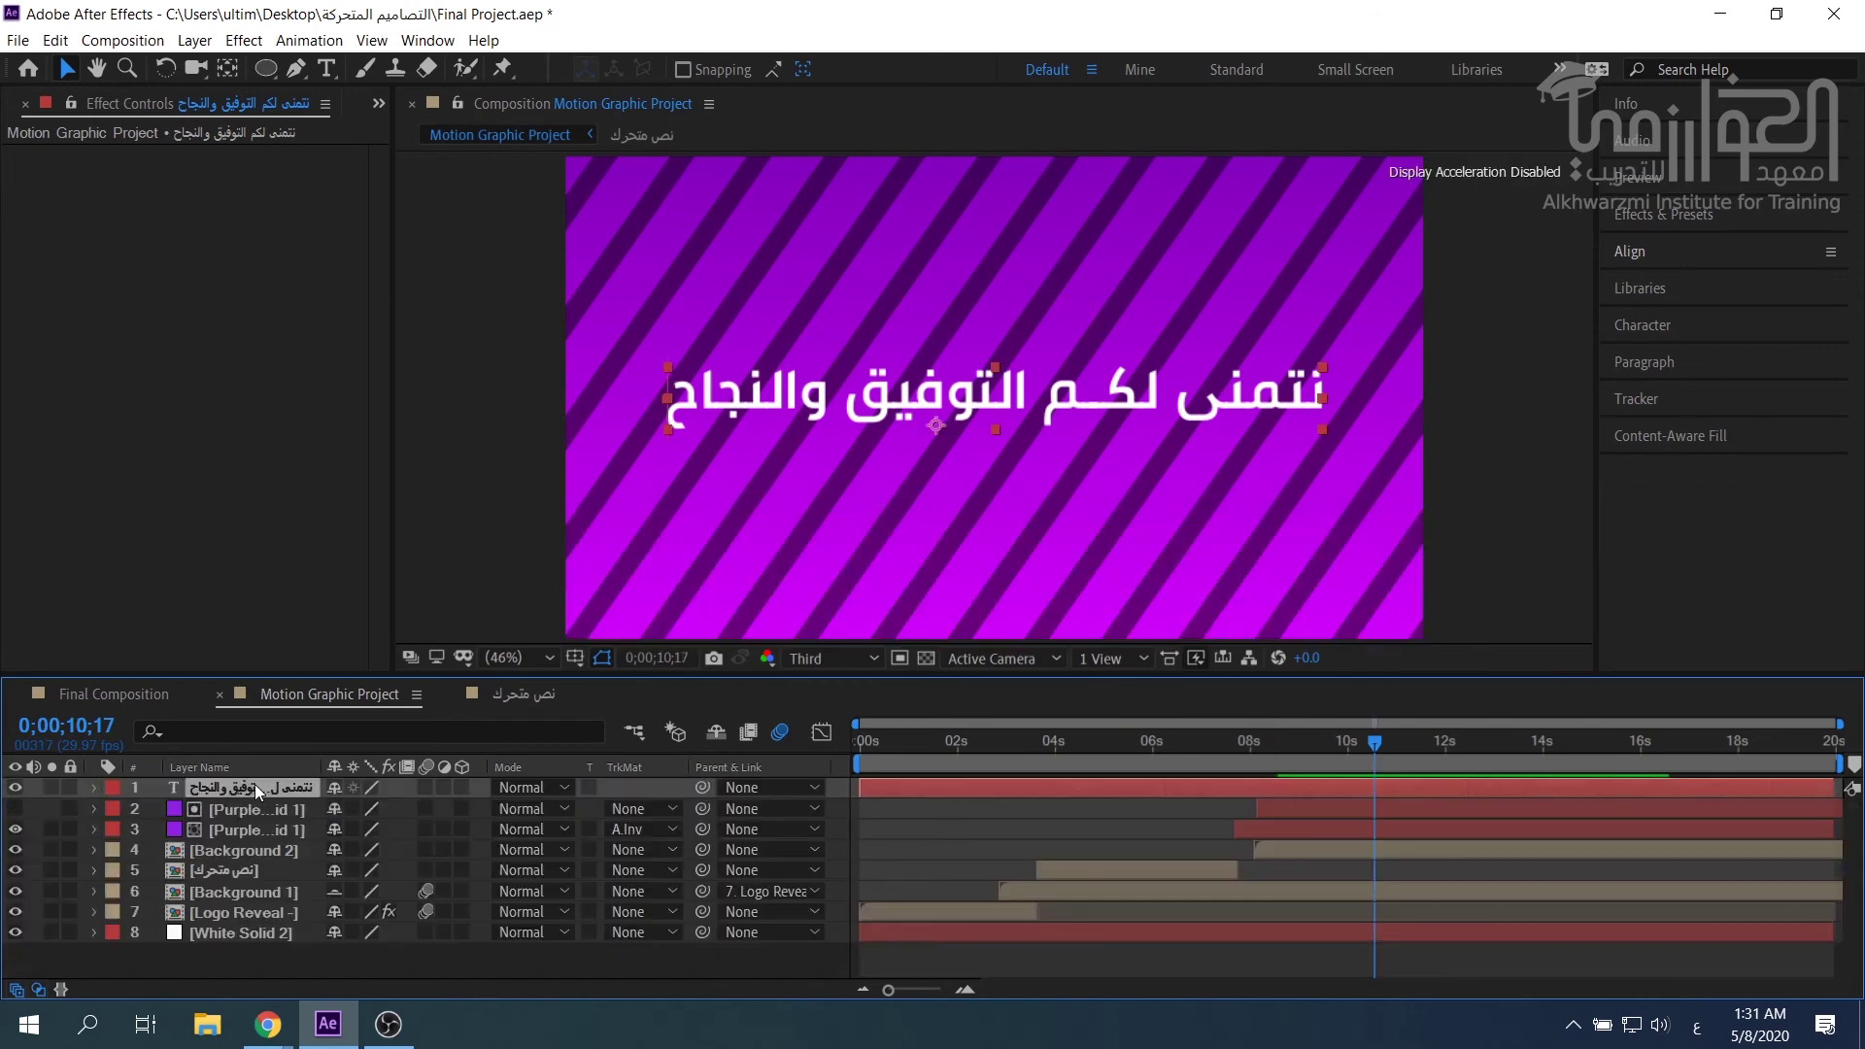
{"action": "left_click_drag", "start_coordinate": [1349, 752], "coordinate": [1278, 747]}
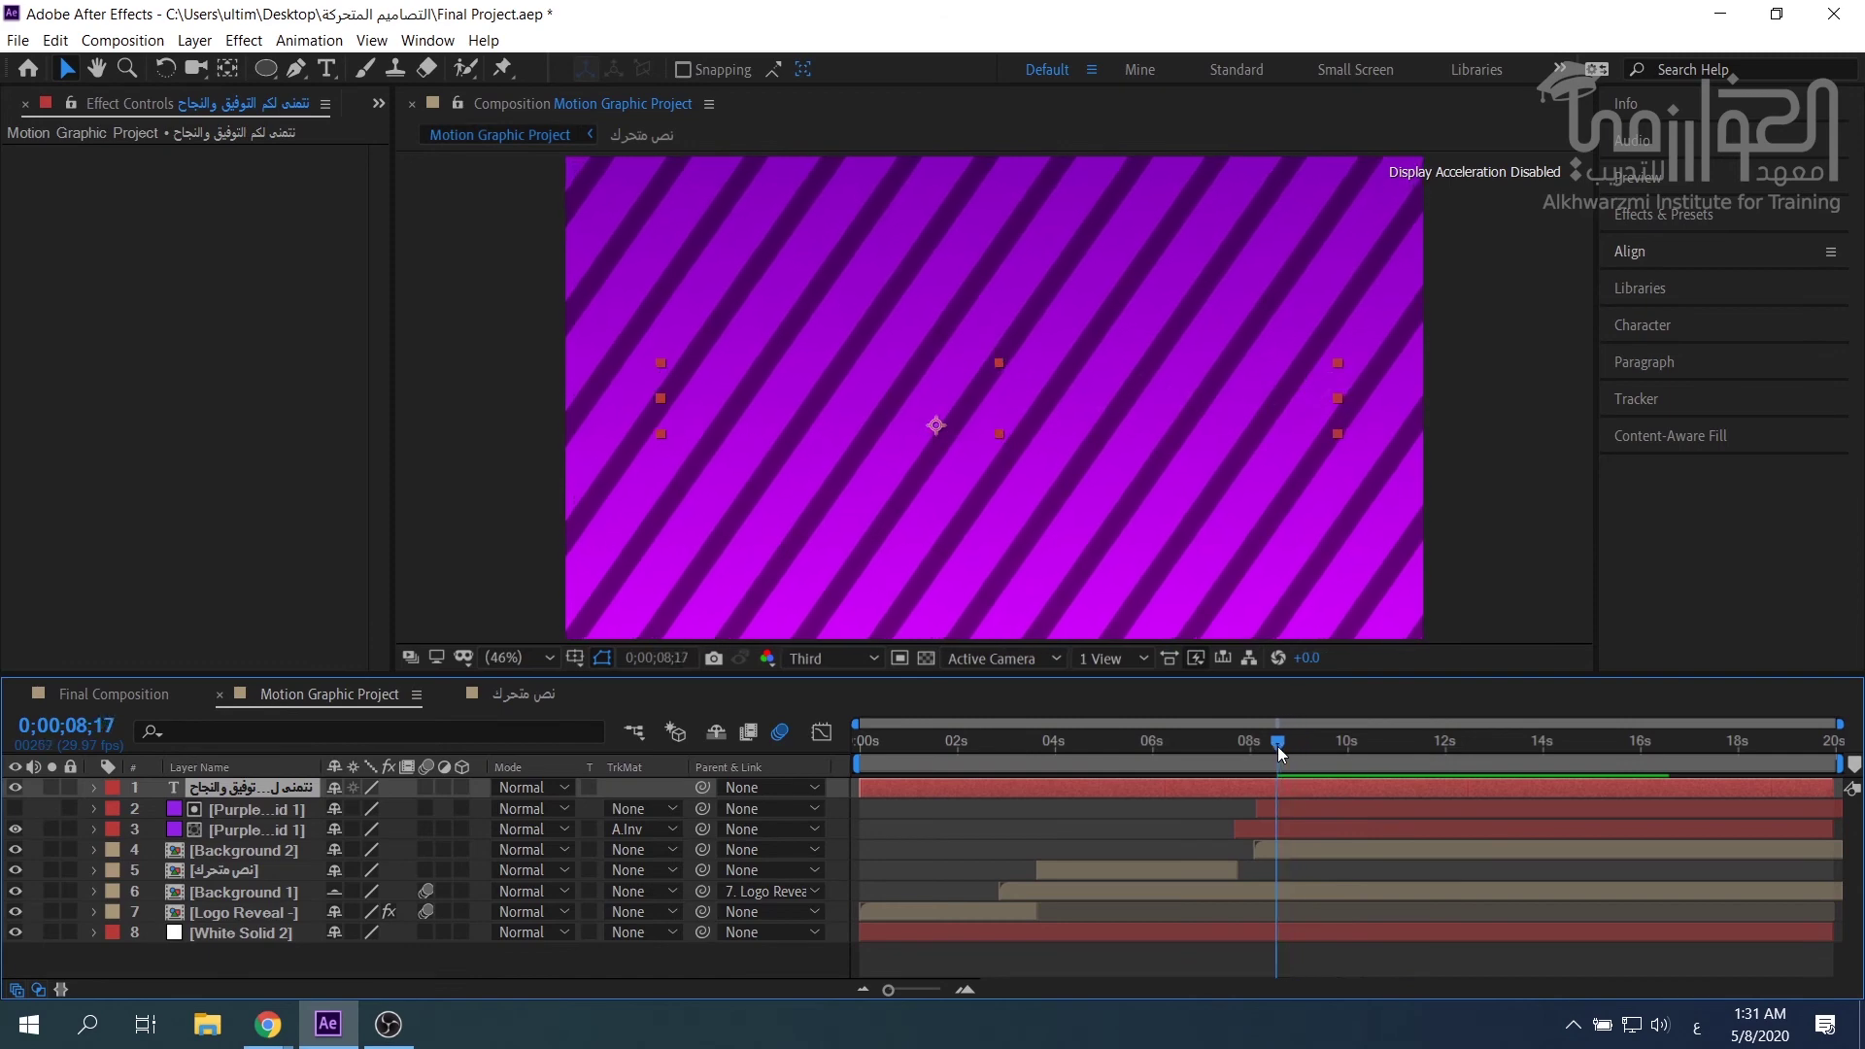
{"action": "left_click_drag", "start_coordinate": [863, 786], "coordinate": [1274, 779]}
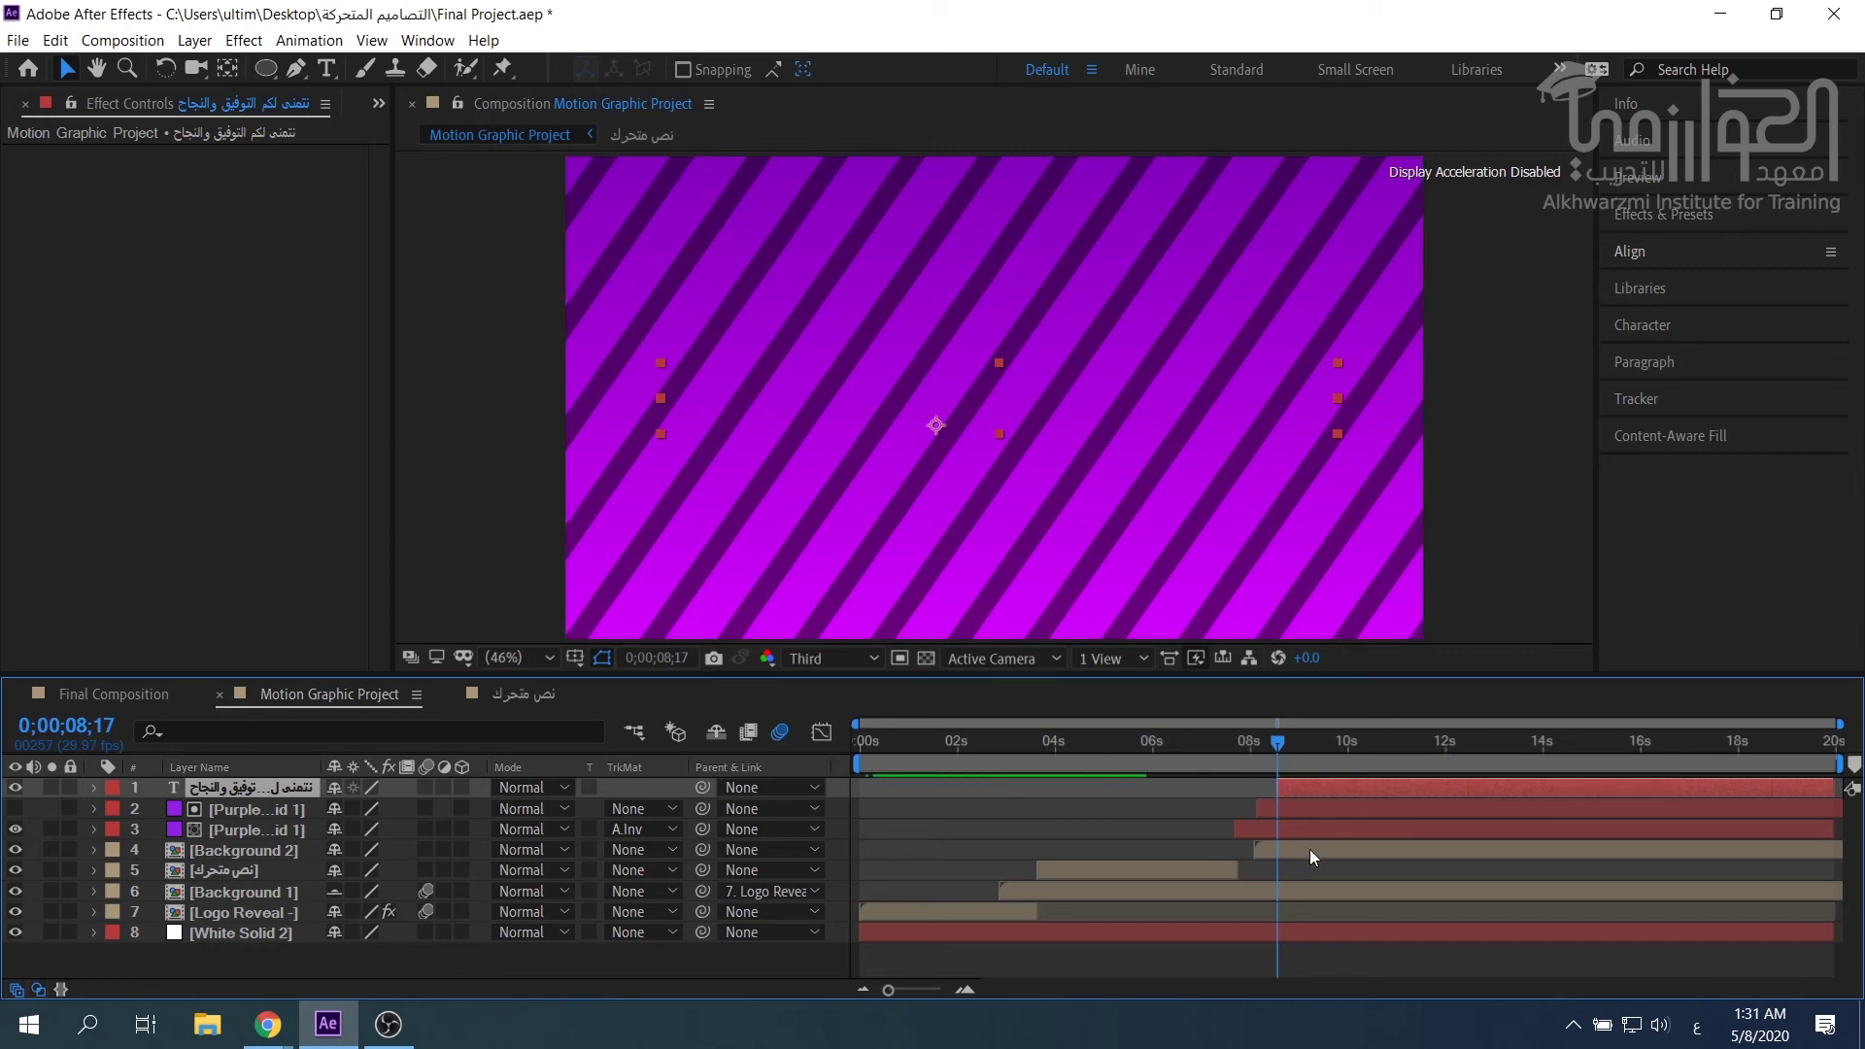
{"action": "key", "text": "space"}
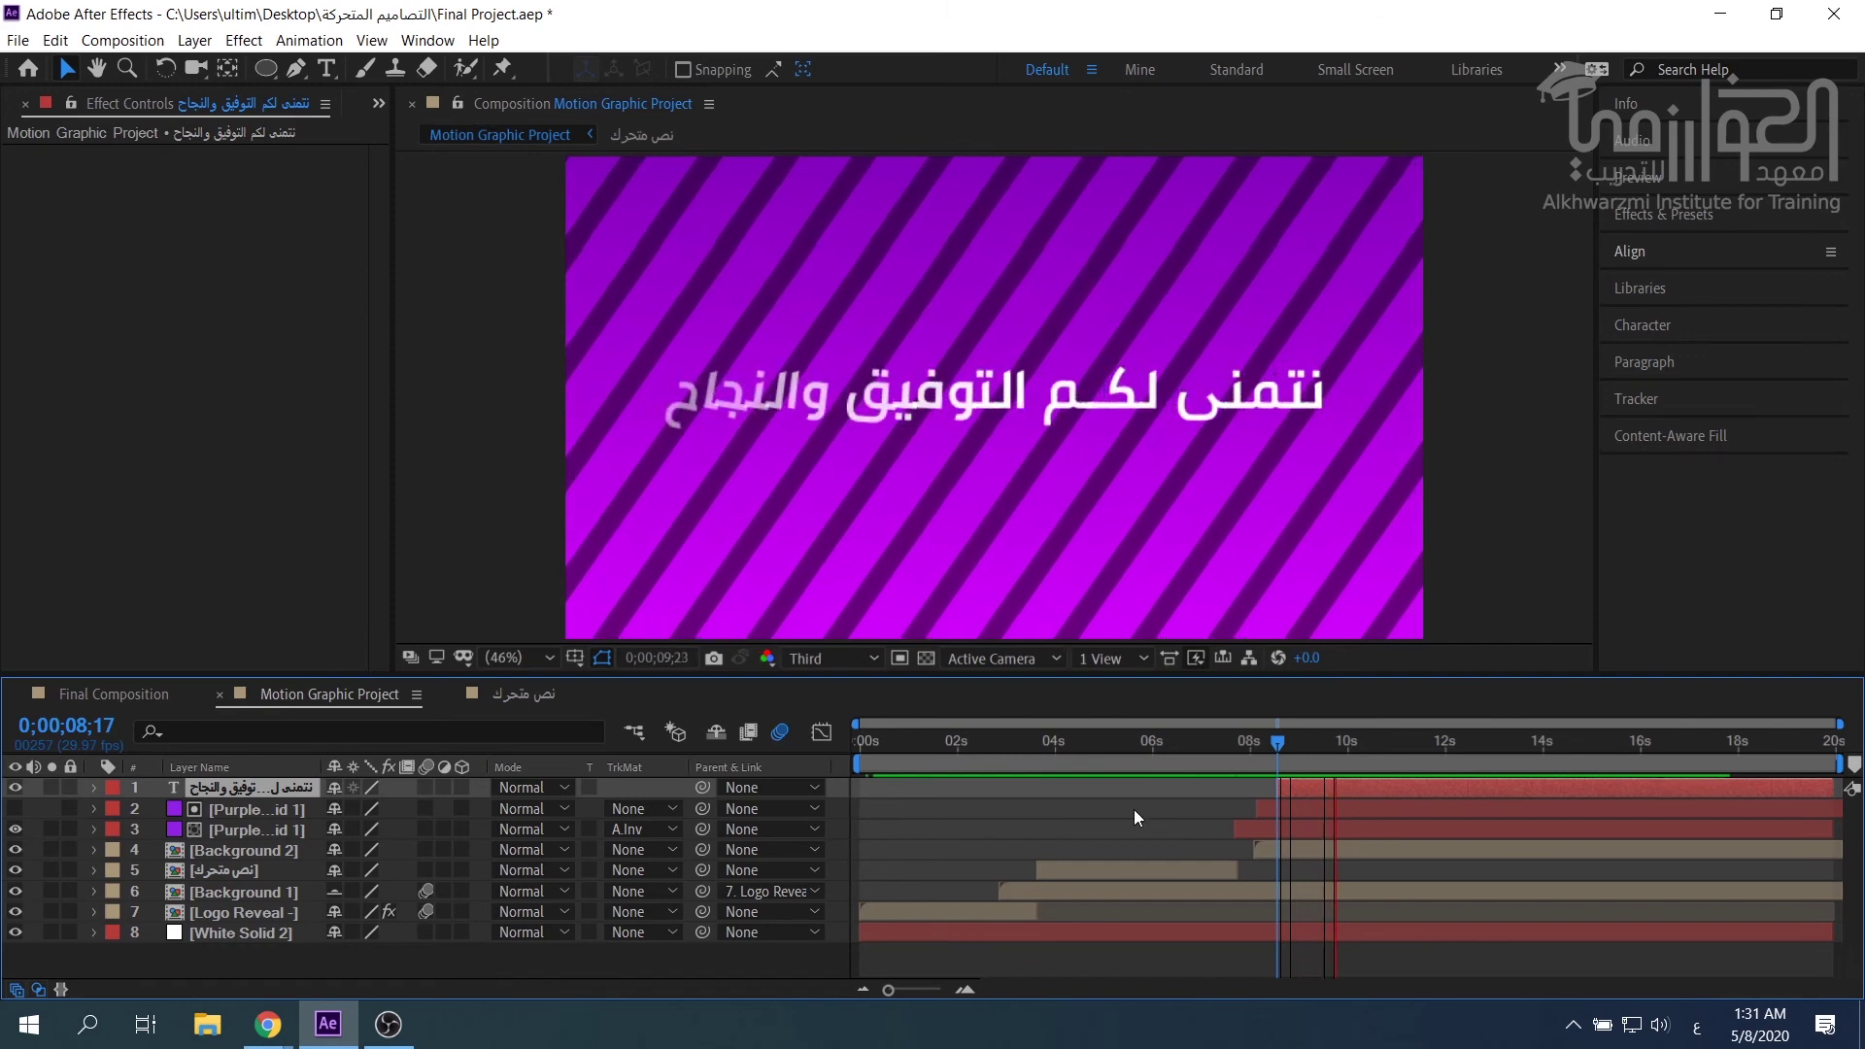
{"action": "key", "text": "space"}
Apply a Drop Shadow layer style to the closing text layer and collapse its properties.
{"action": "left_click", "coordinate": [255, 808]}
{"action": "left_click", "coordinate": [270, 787]}
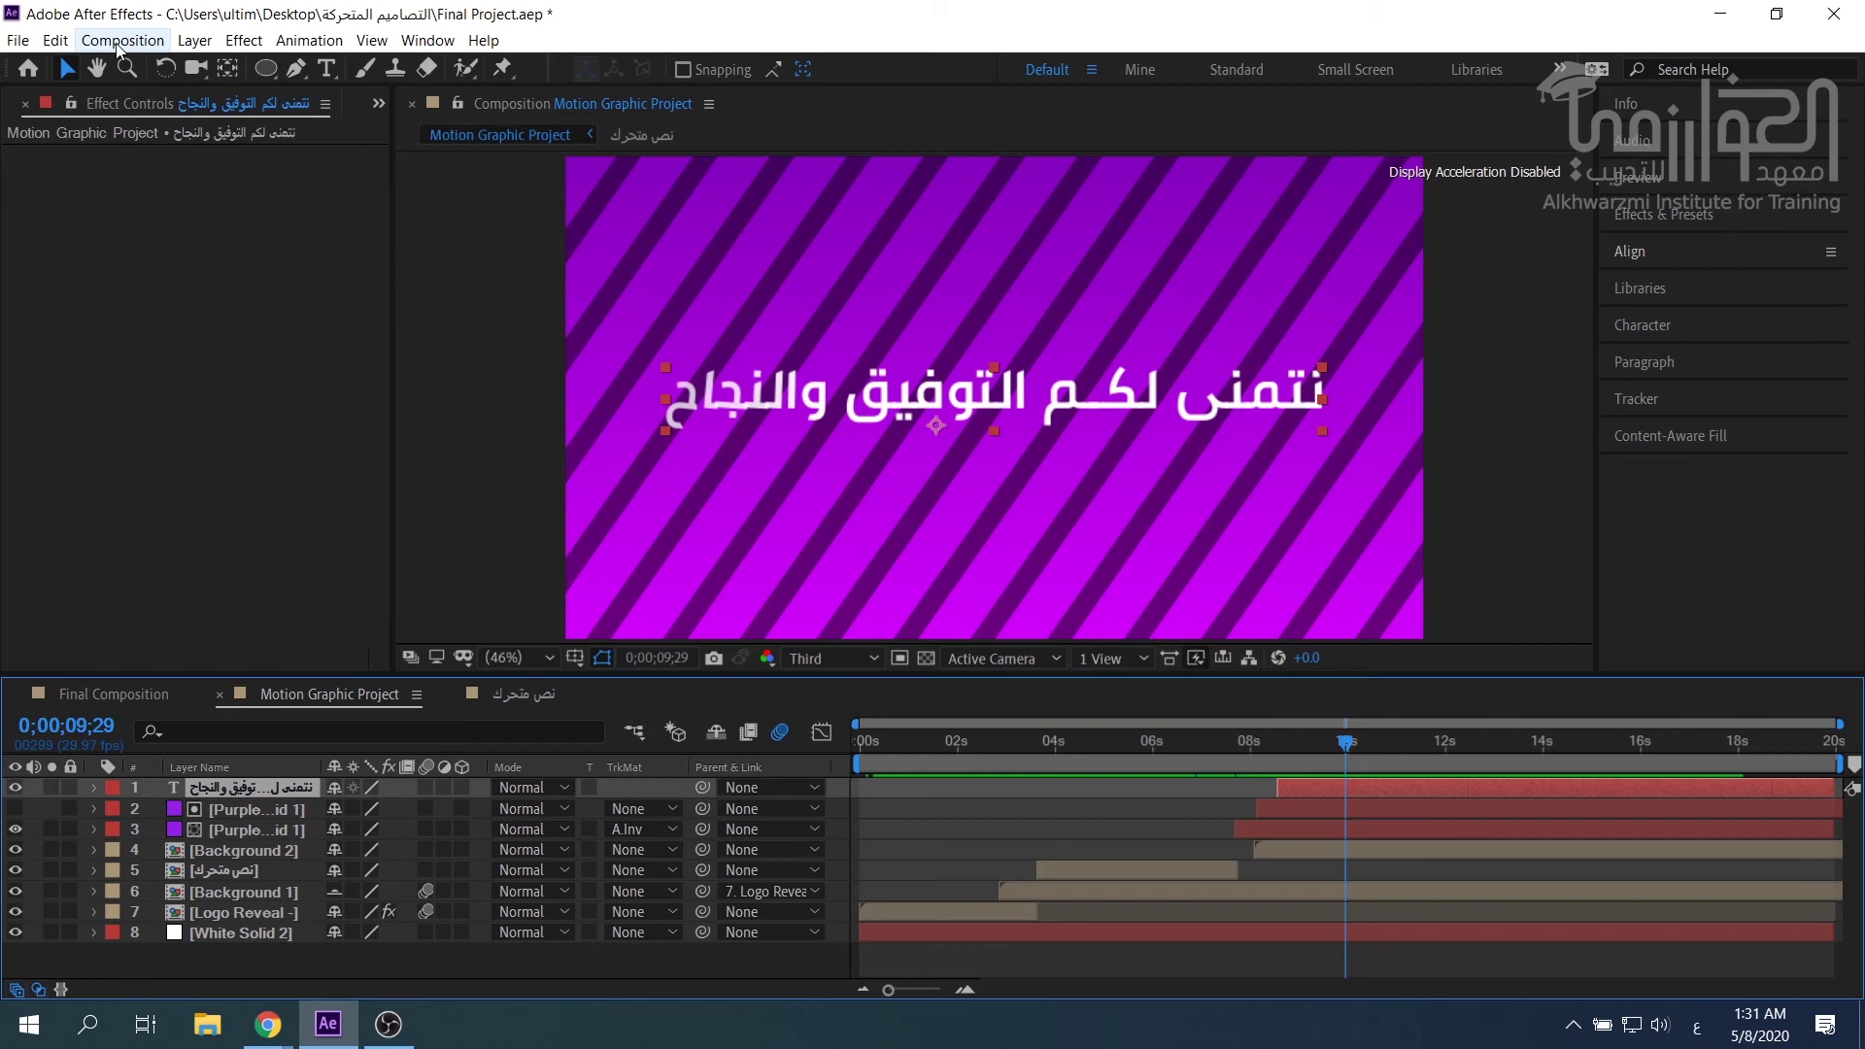
{"action": "left_click", "coordinate": [195, 41]}
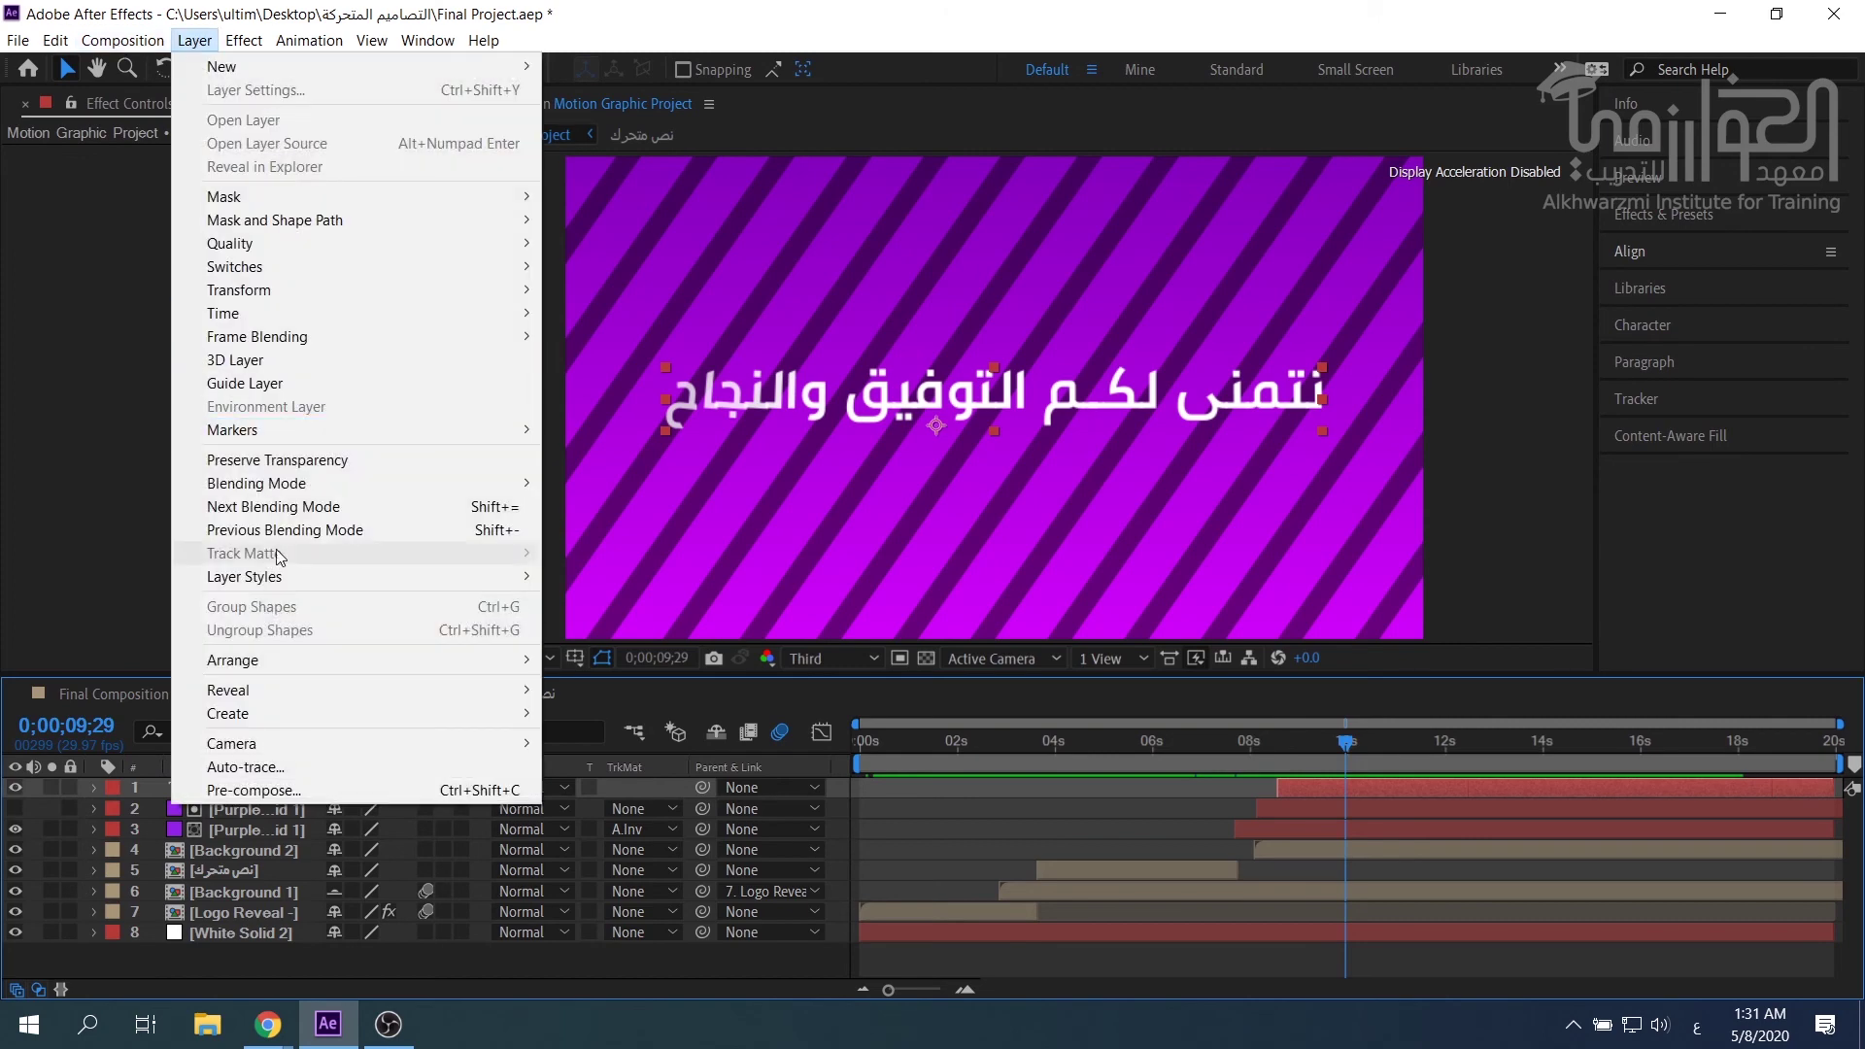
{"action": "mouse_move", "coordinate": [277, 576]}
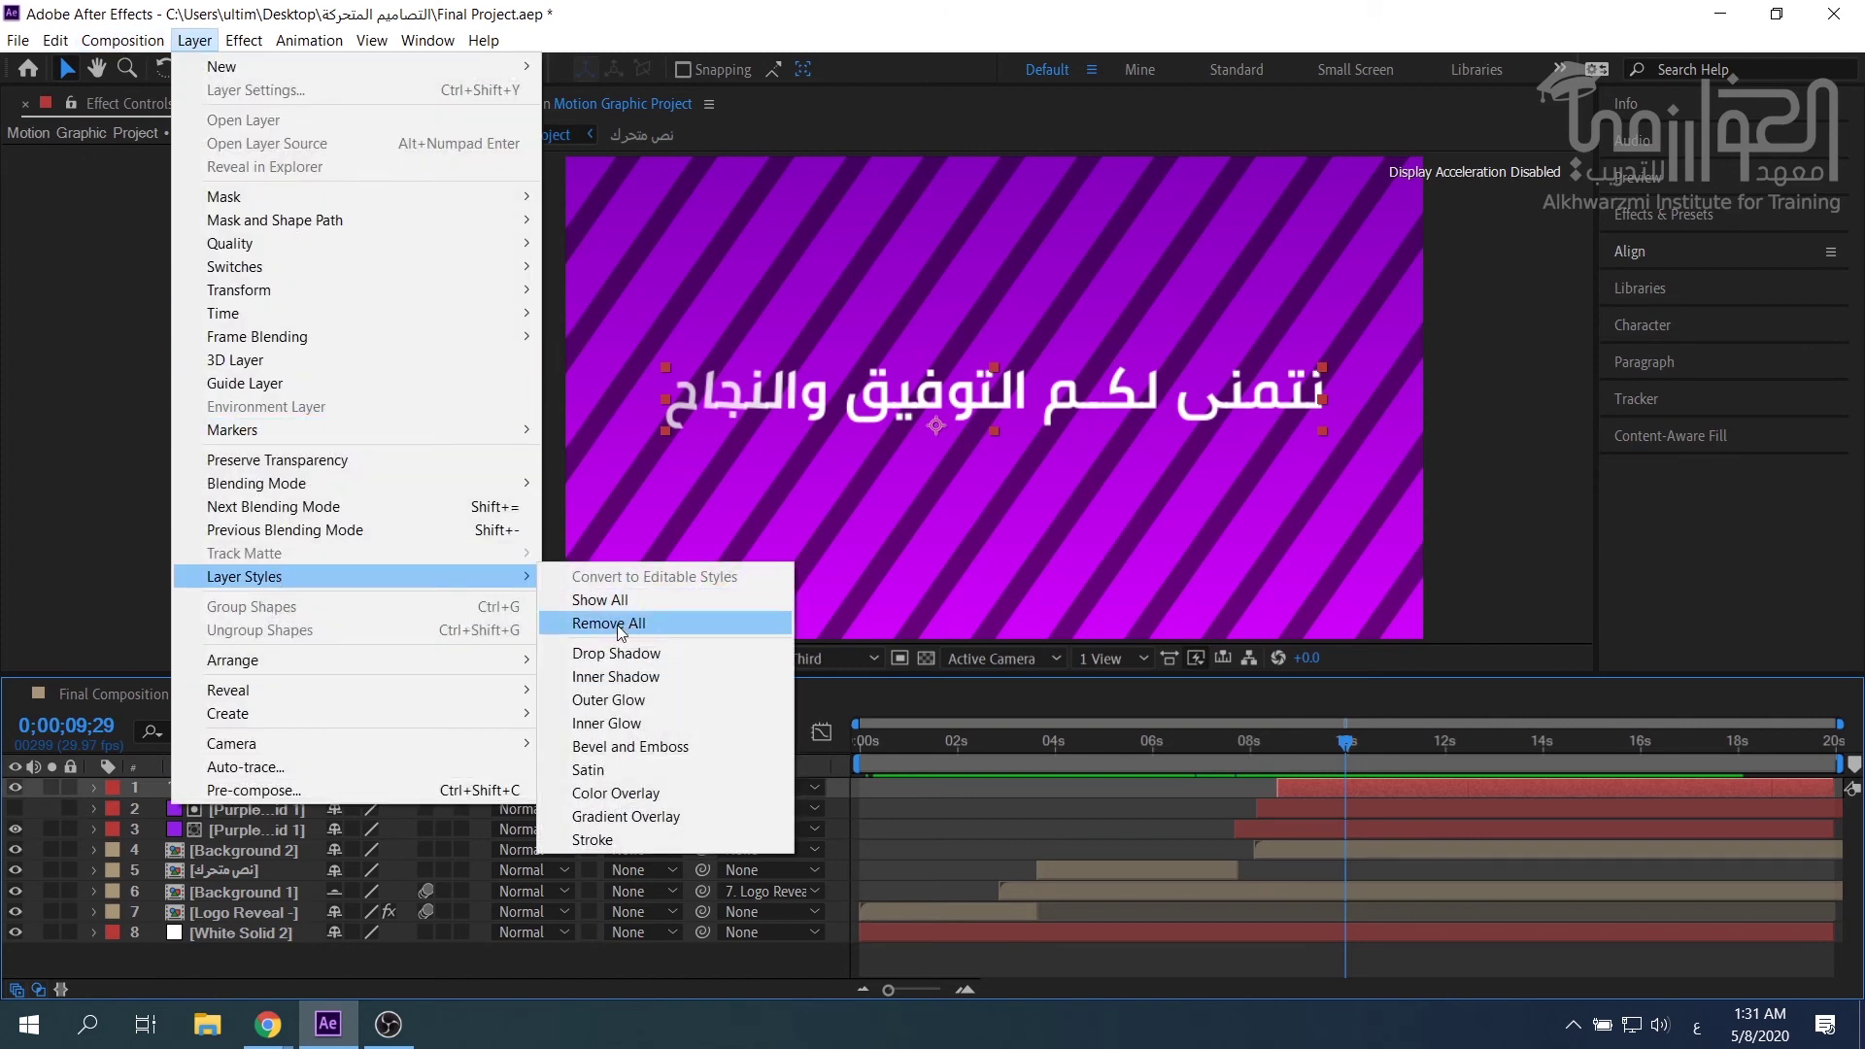
{"action": "left_click", "coordinate": [626, 655]}
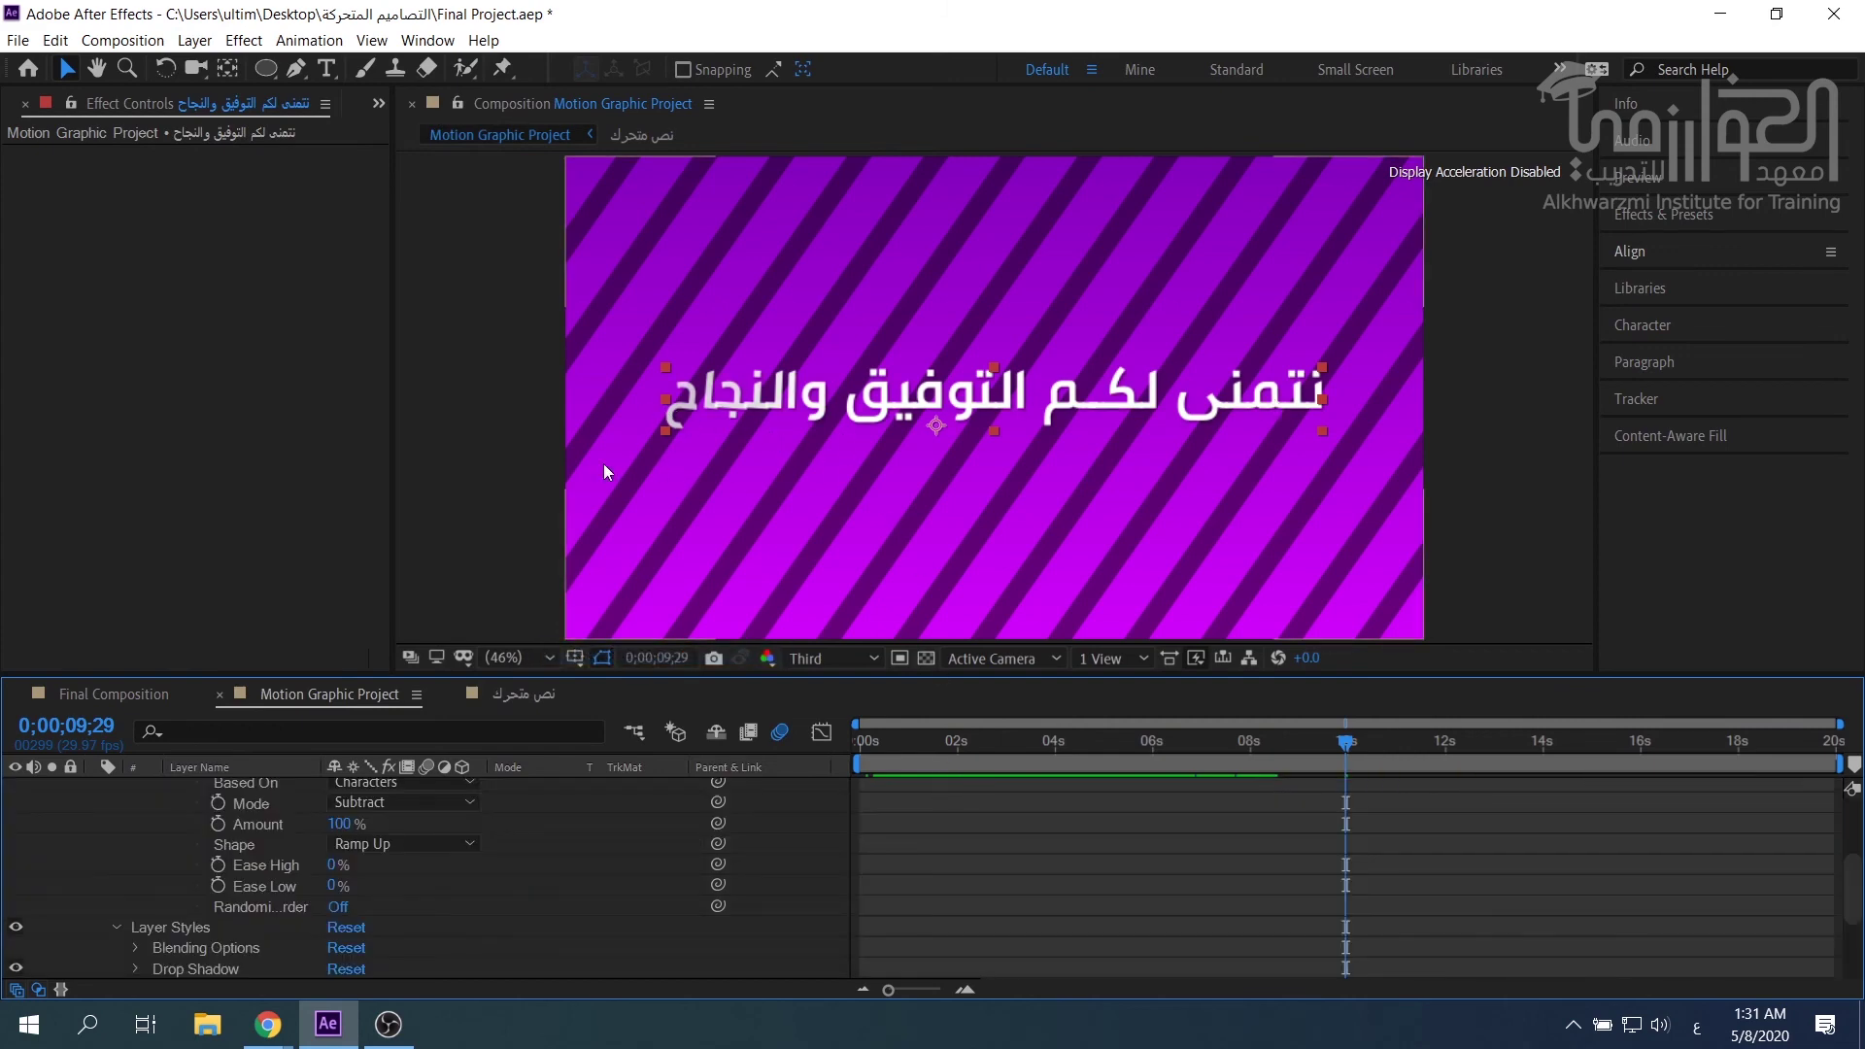
{"action": "scroll", "coordinate": [233, 850], "scroll_direction": "up", "scroll_amount": 4}
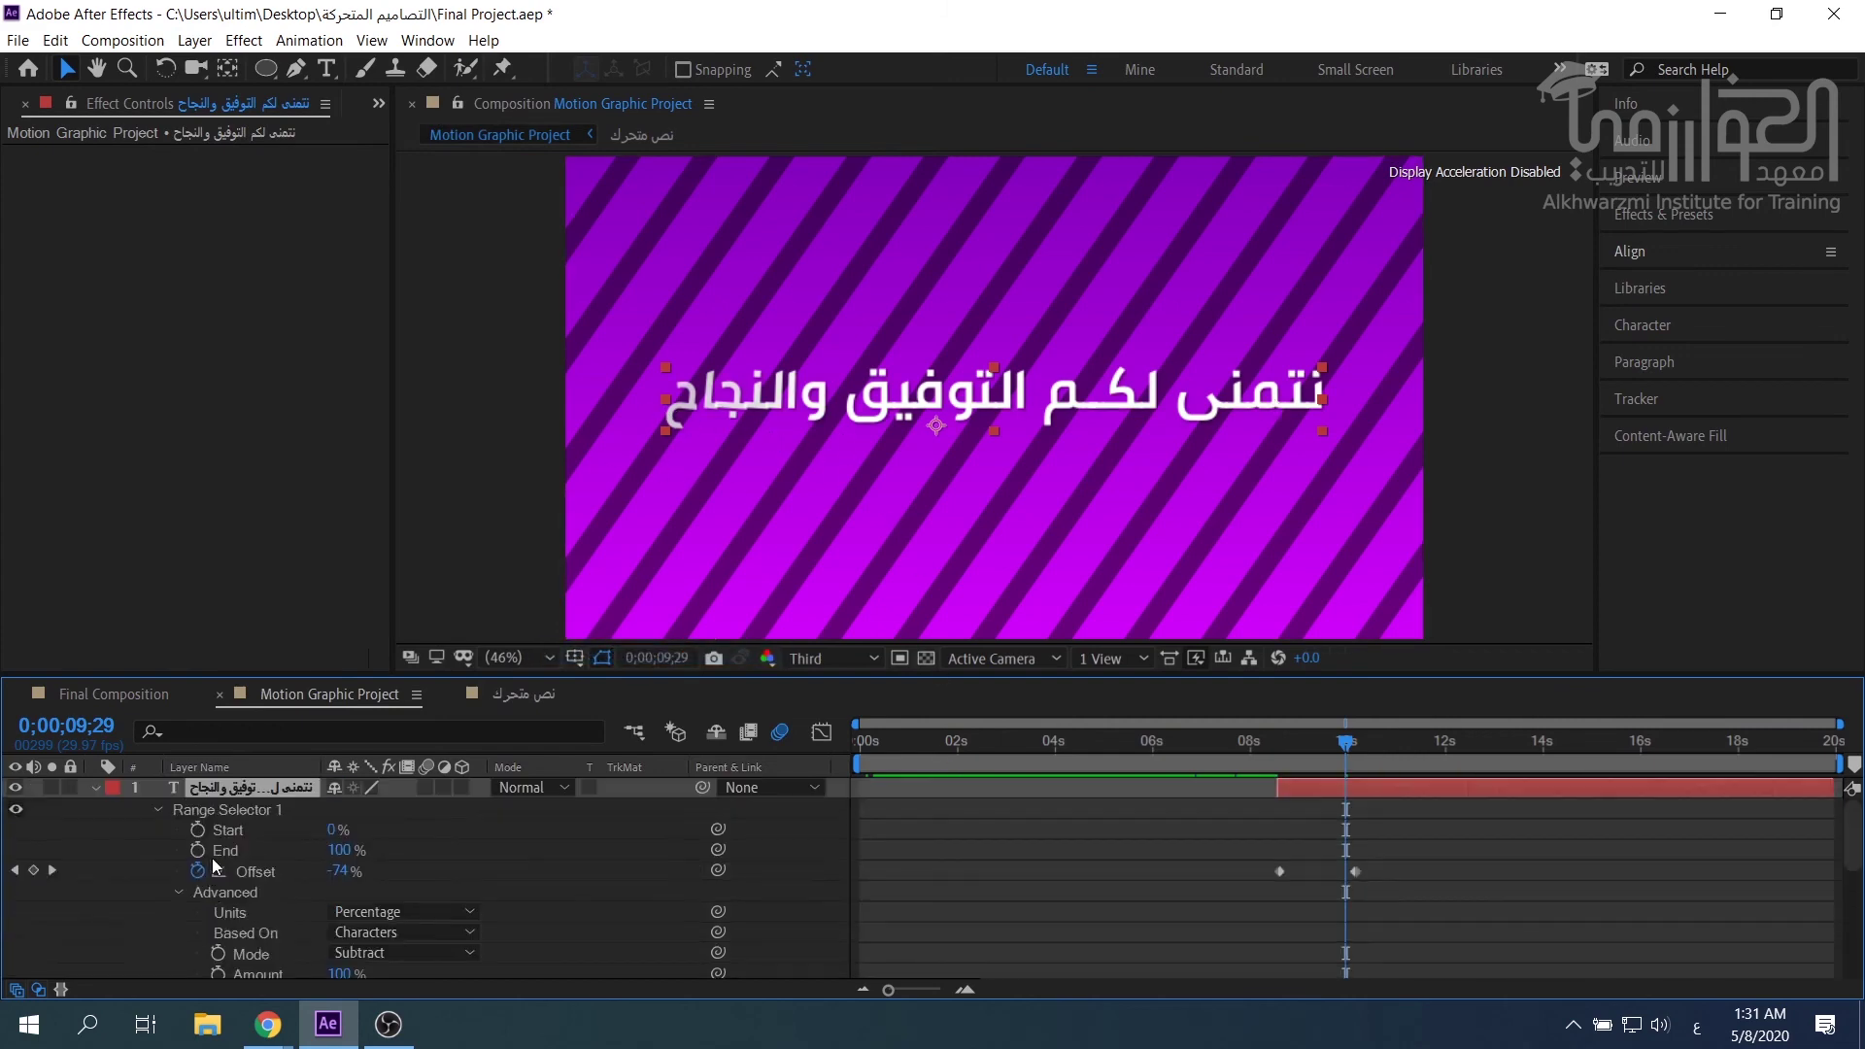
{"action": "left_click", "coordinate": [95, 788]}
{"action": "left_click", "coordinate": [238, 810]}
{"action": "left_click", "coordinate": [253, 793]}
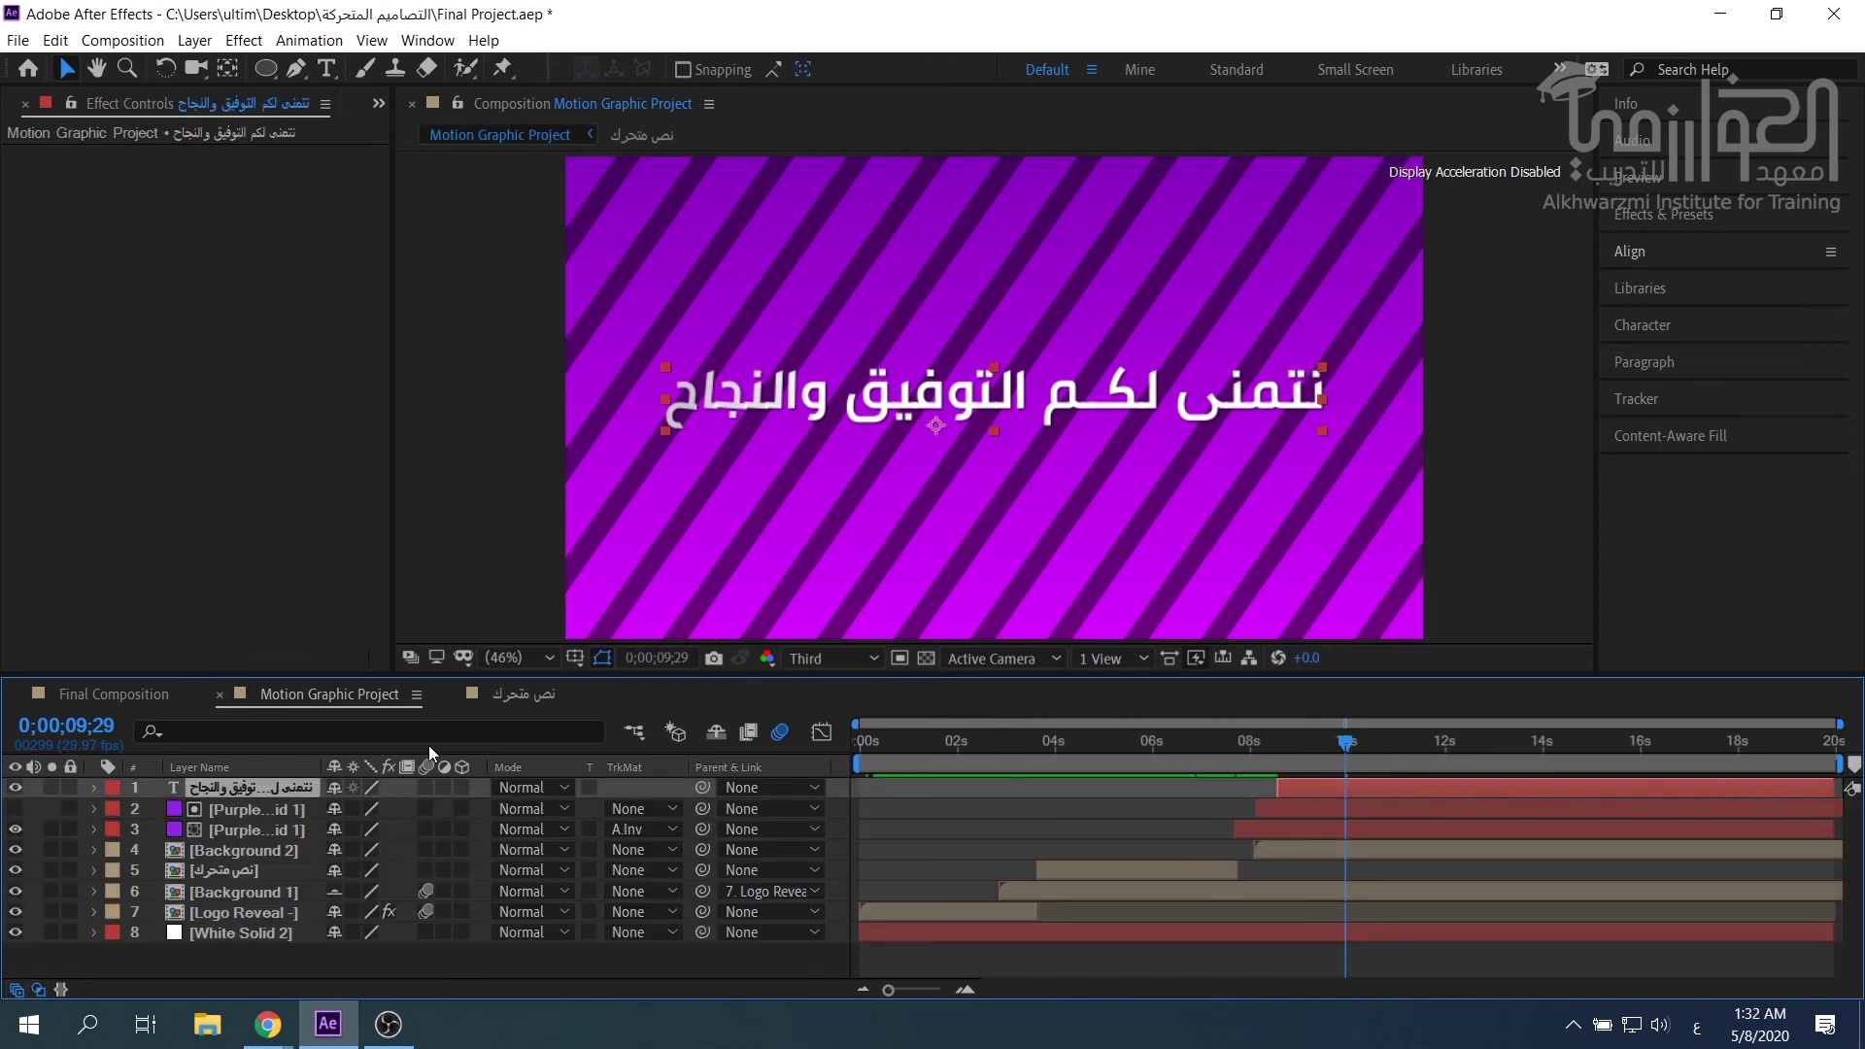
Examine the closing text, lines burst and circle pops in Final Composition between 0;00;11;12 and 0;00;12;11.
{"action": "left_click", "coordinate": [127, 697]}
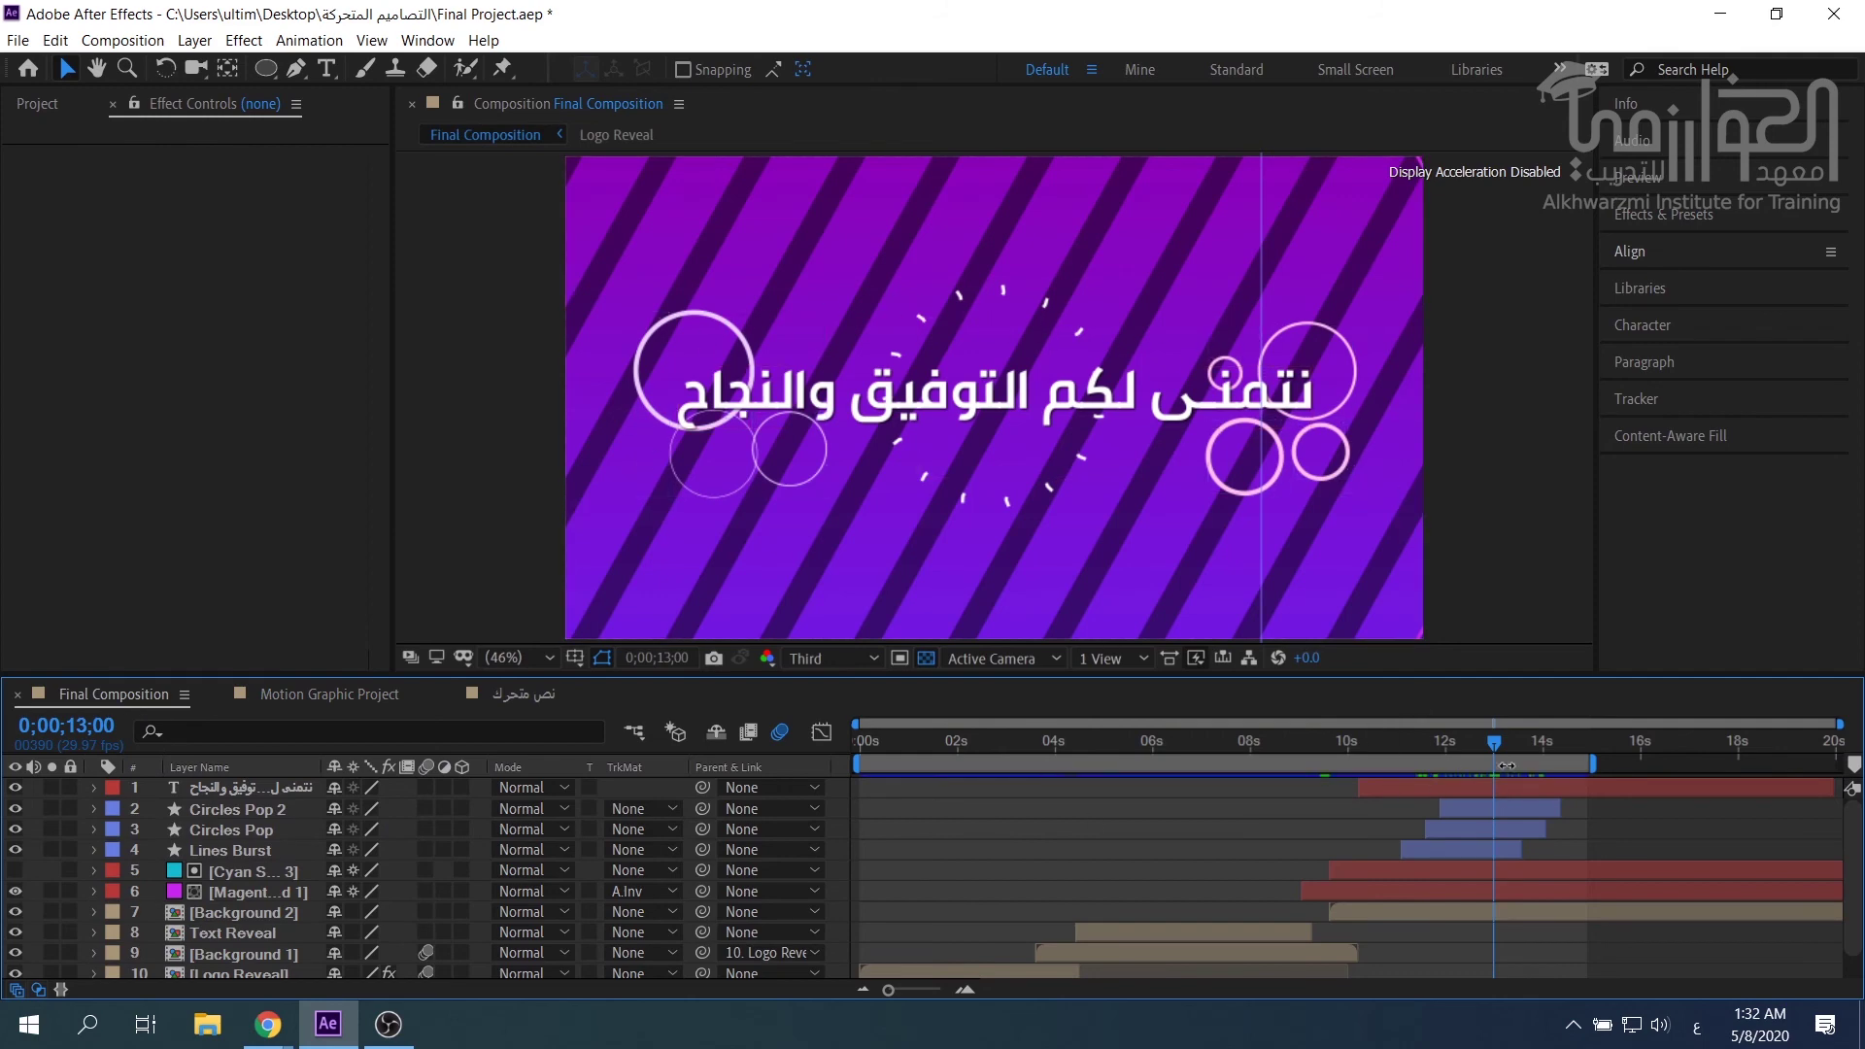
{"action": "left_click_drag", "start_coordinate": [1501, 755], "coordinate": [1417, 763]}
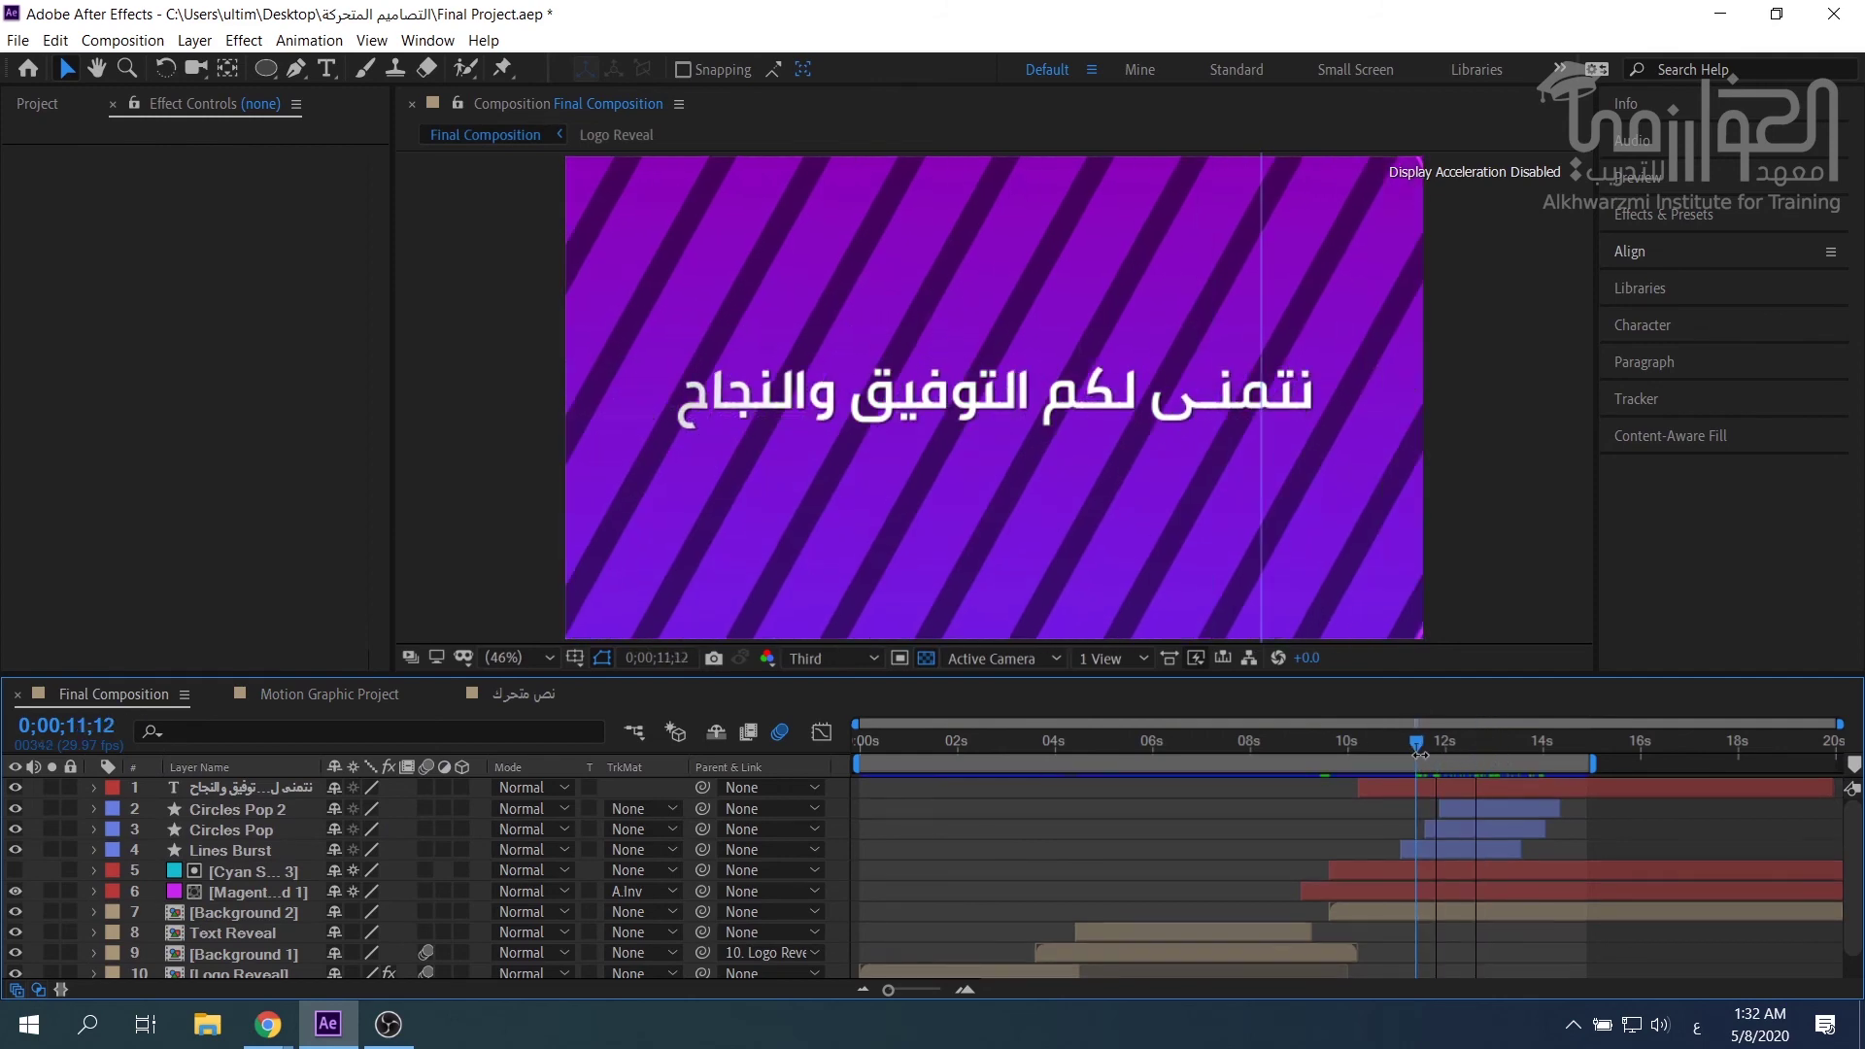
{"action": "key", "text": "space"}
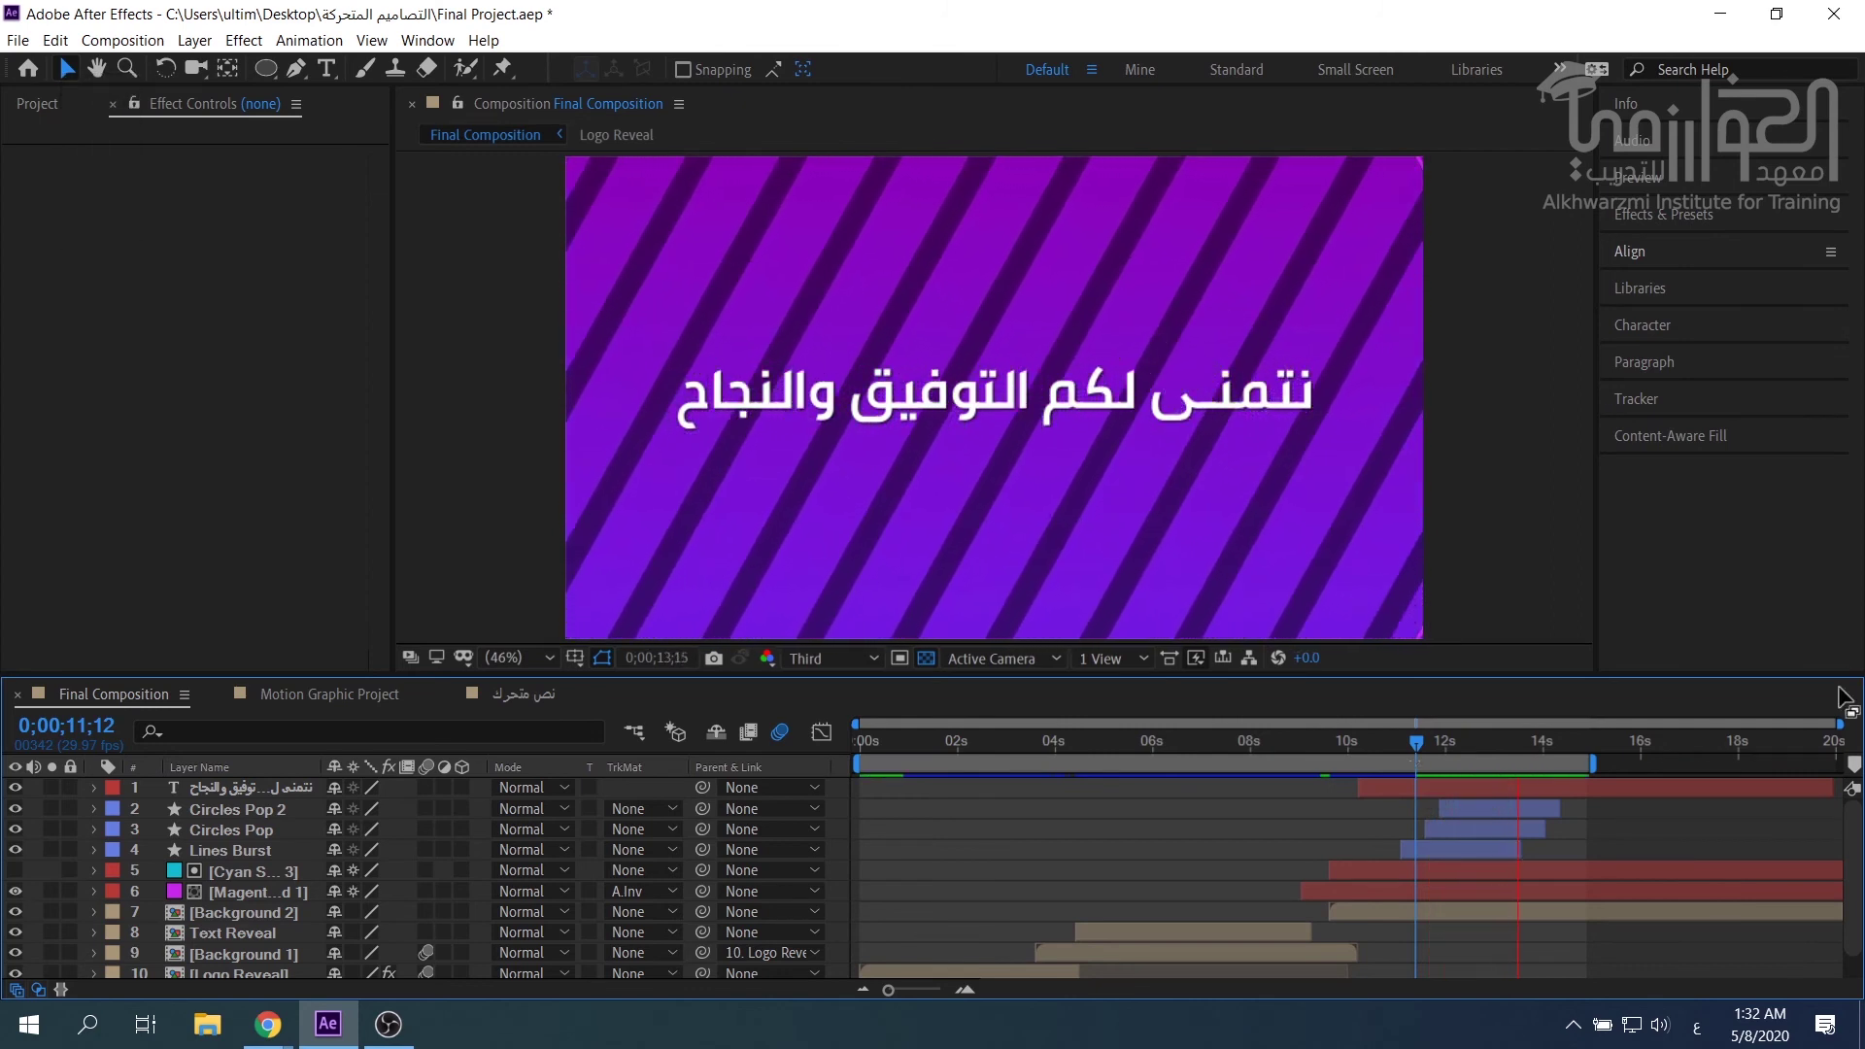
{"action": "left_click", "coordinate": [1414, 749]}
{"action": "left_click_drag", "start_coordinate": [1418, 749], "coordinate": [1463, 750]}
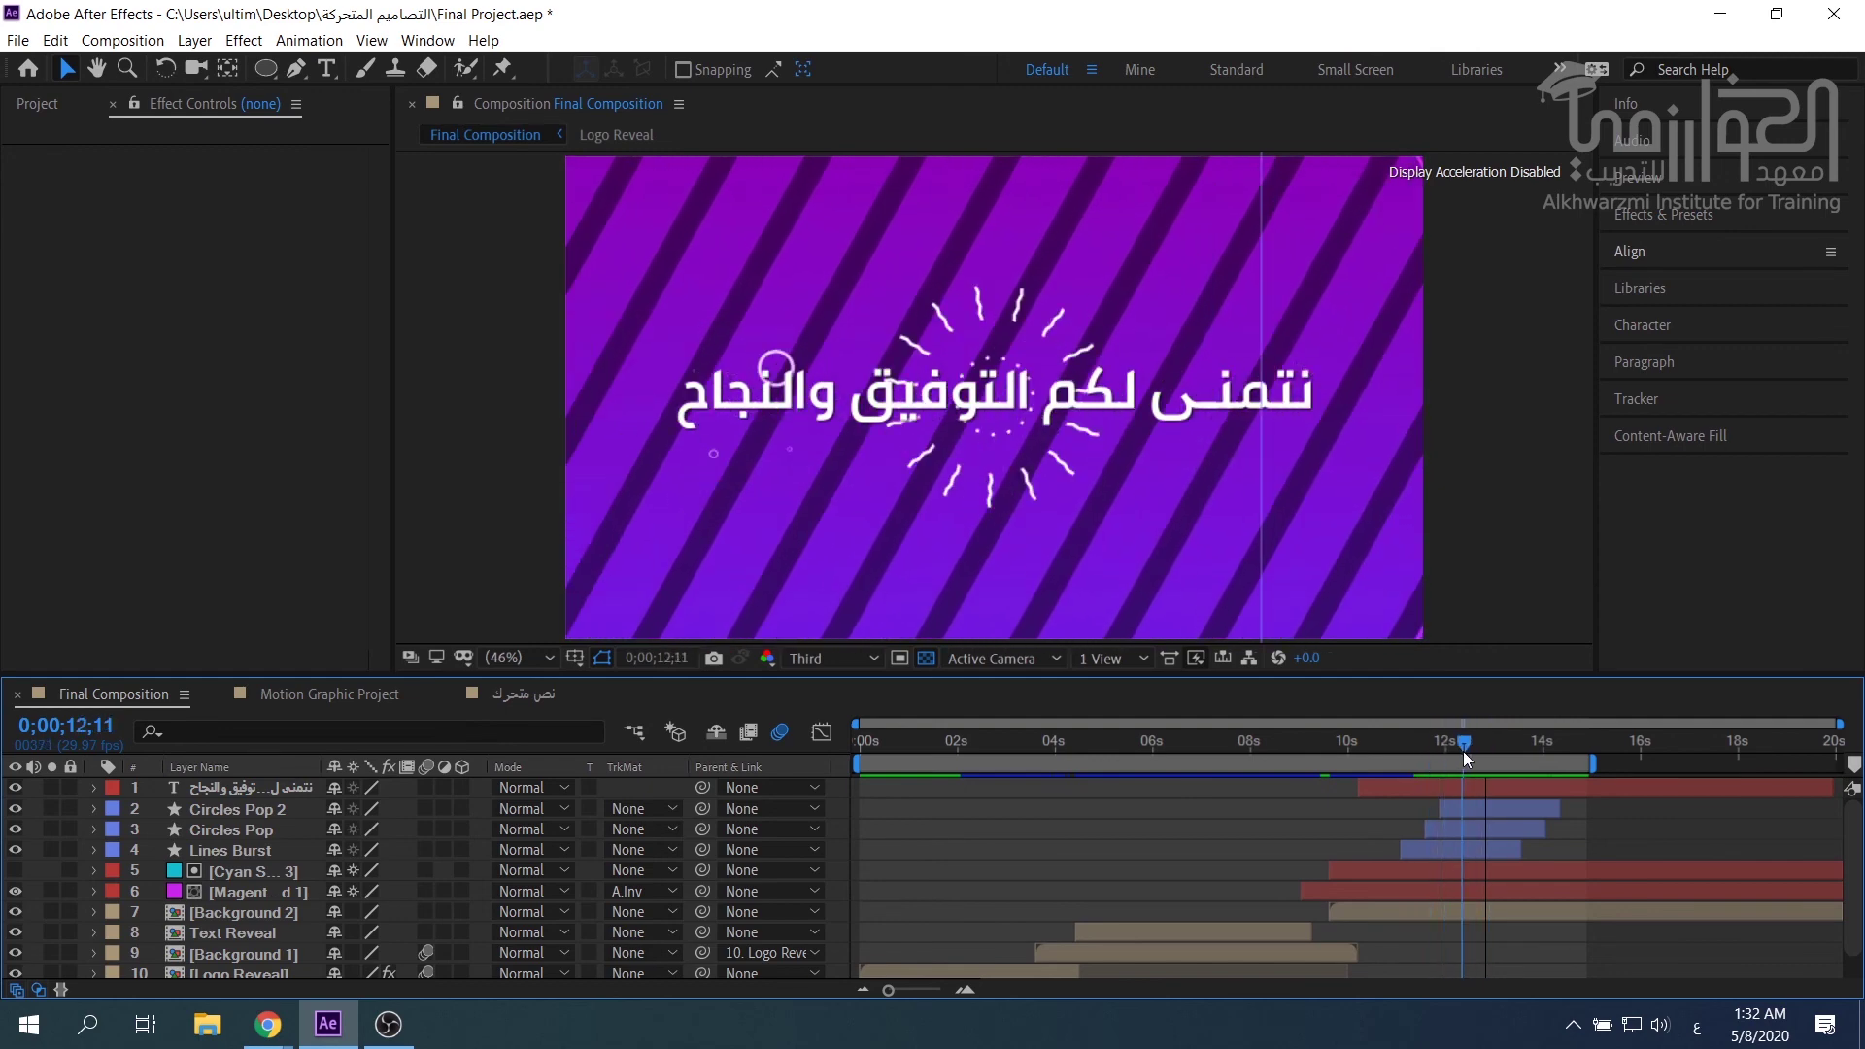
Return to the Motion Graphic Project composition and import Solids and Shapes.aep as a project.
{"action": "left_click", "coordinate": [306, 692]}
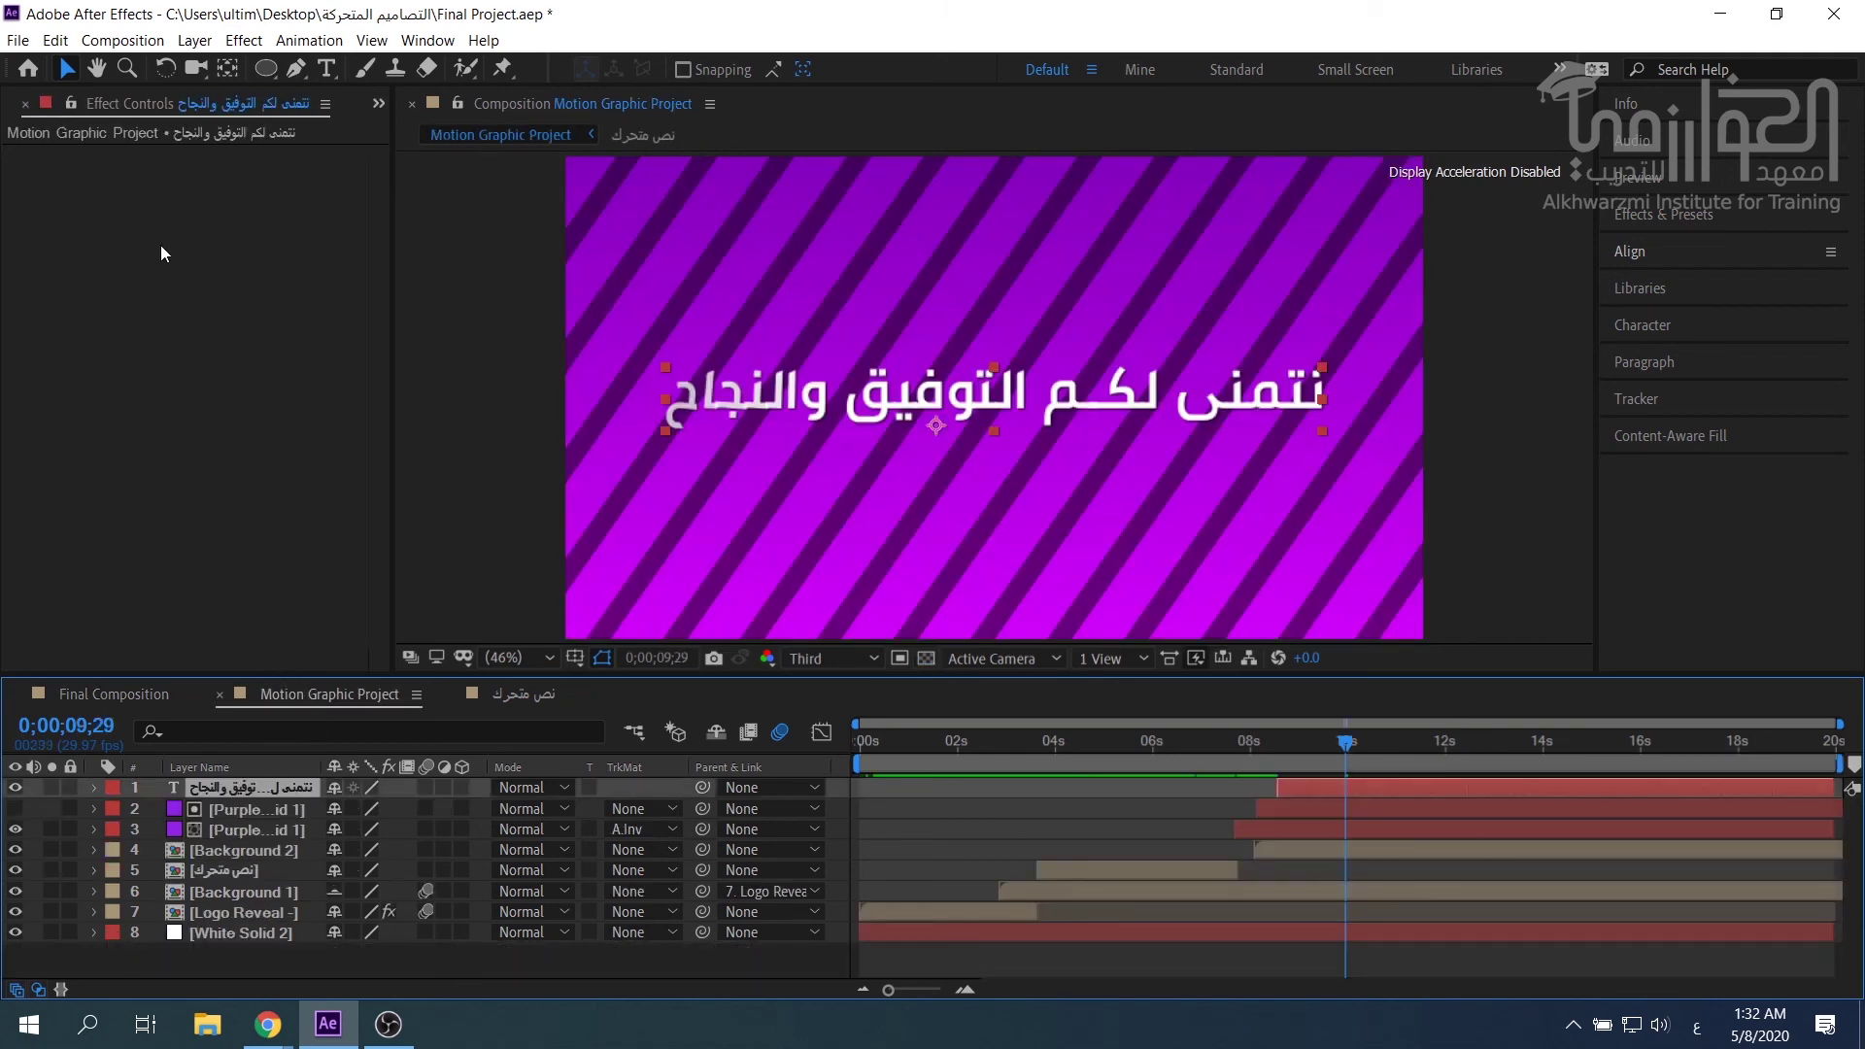
{"action": "left_click", "coordinate": [17, 40]}
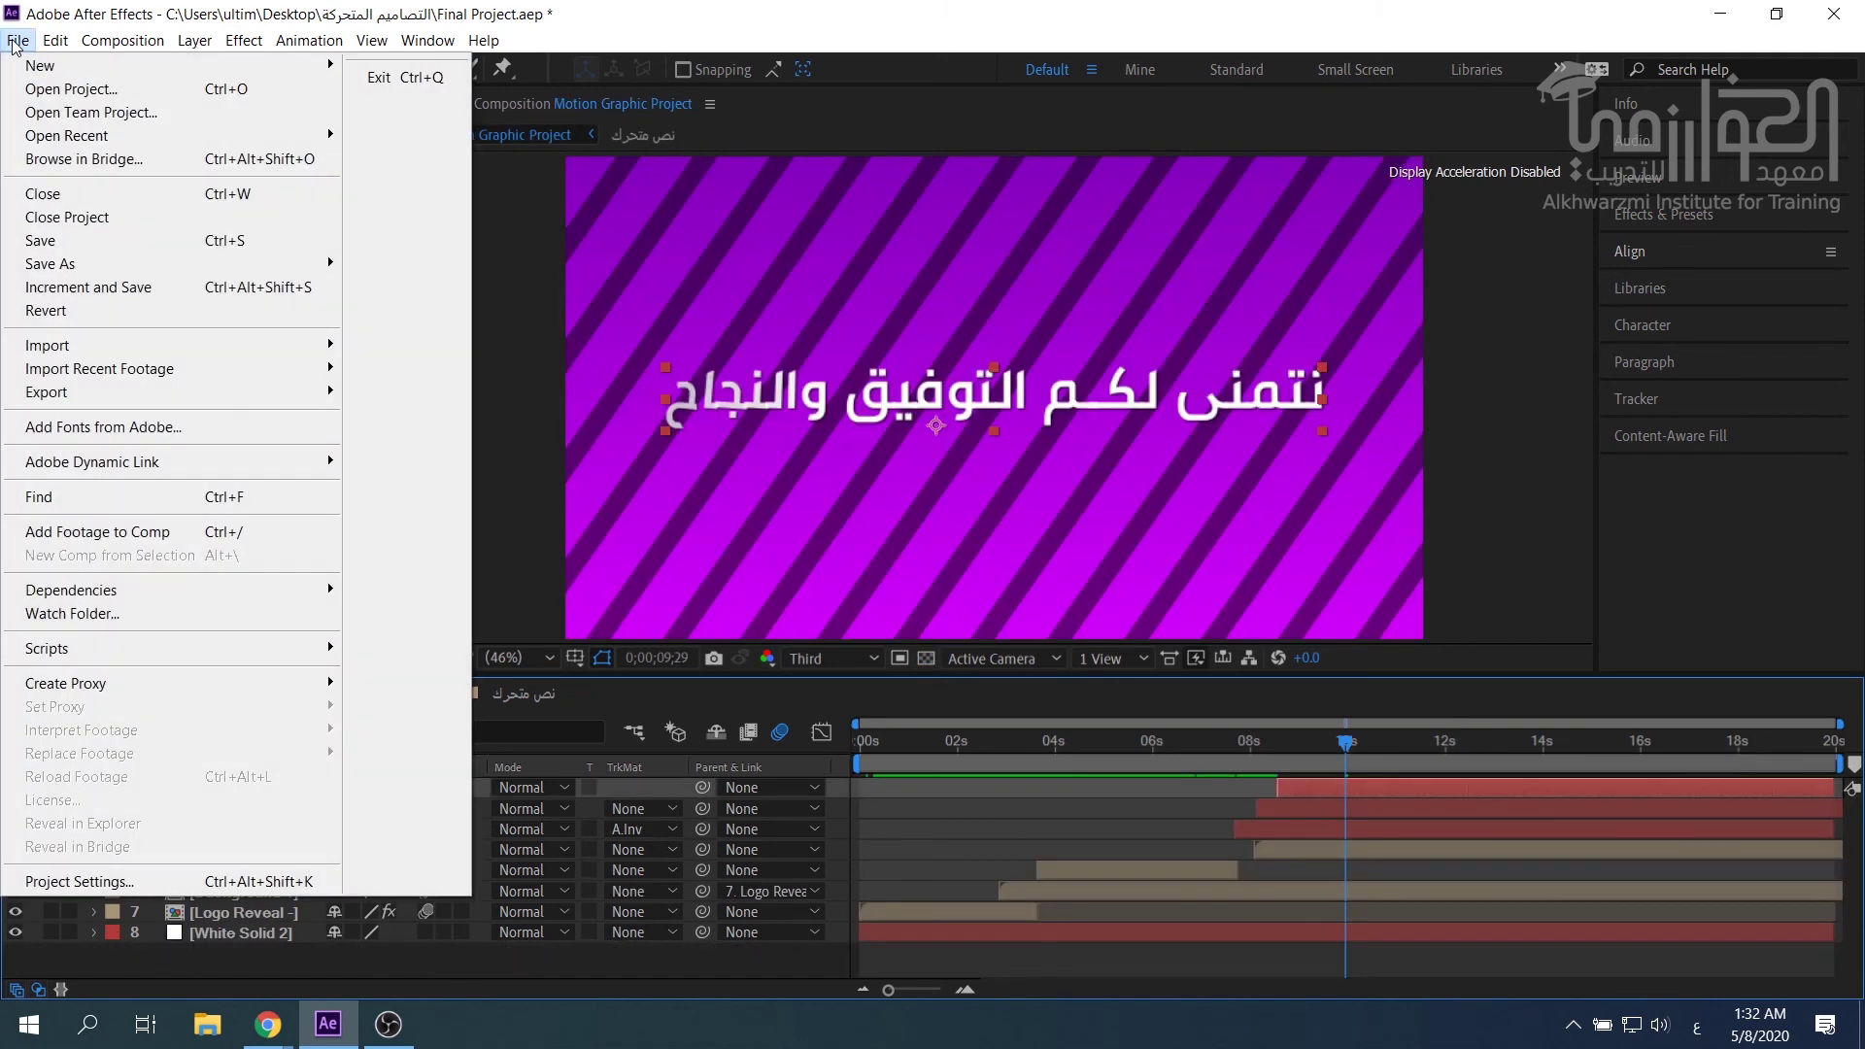
{"action": "mouse_move", "coordinate": [46, 346]}
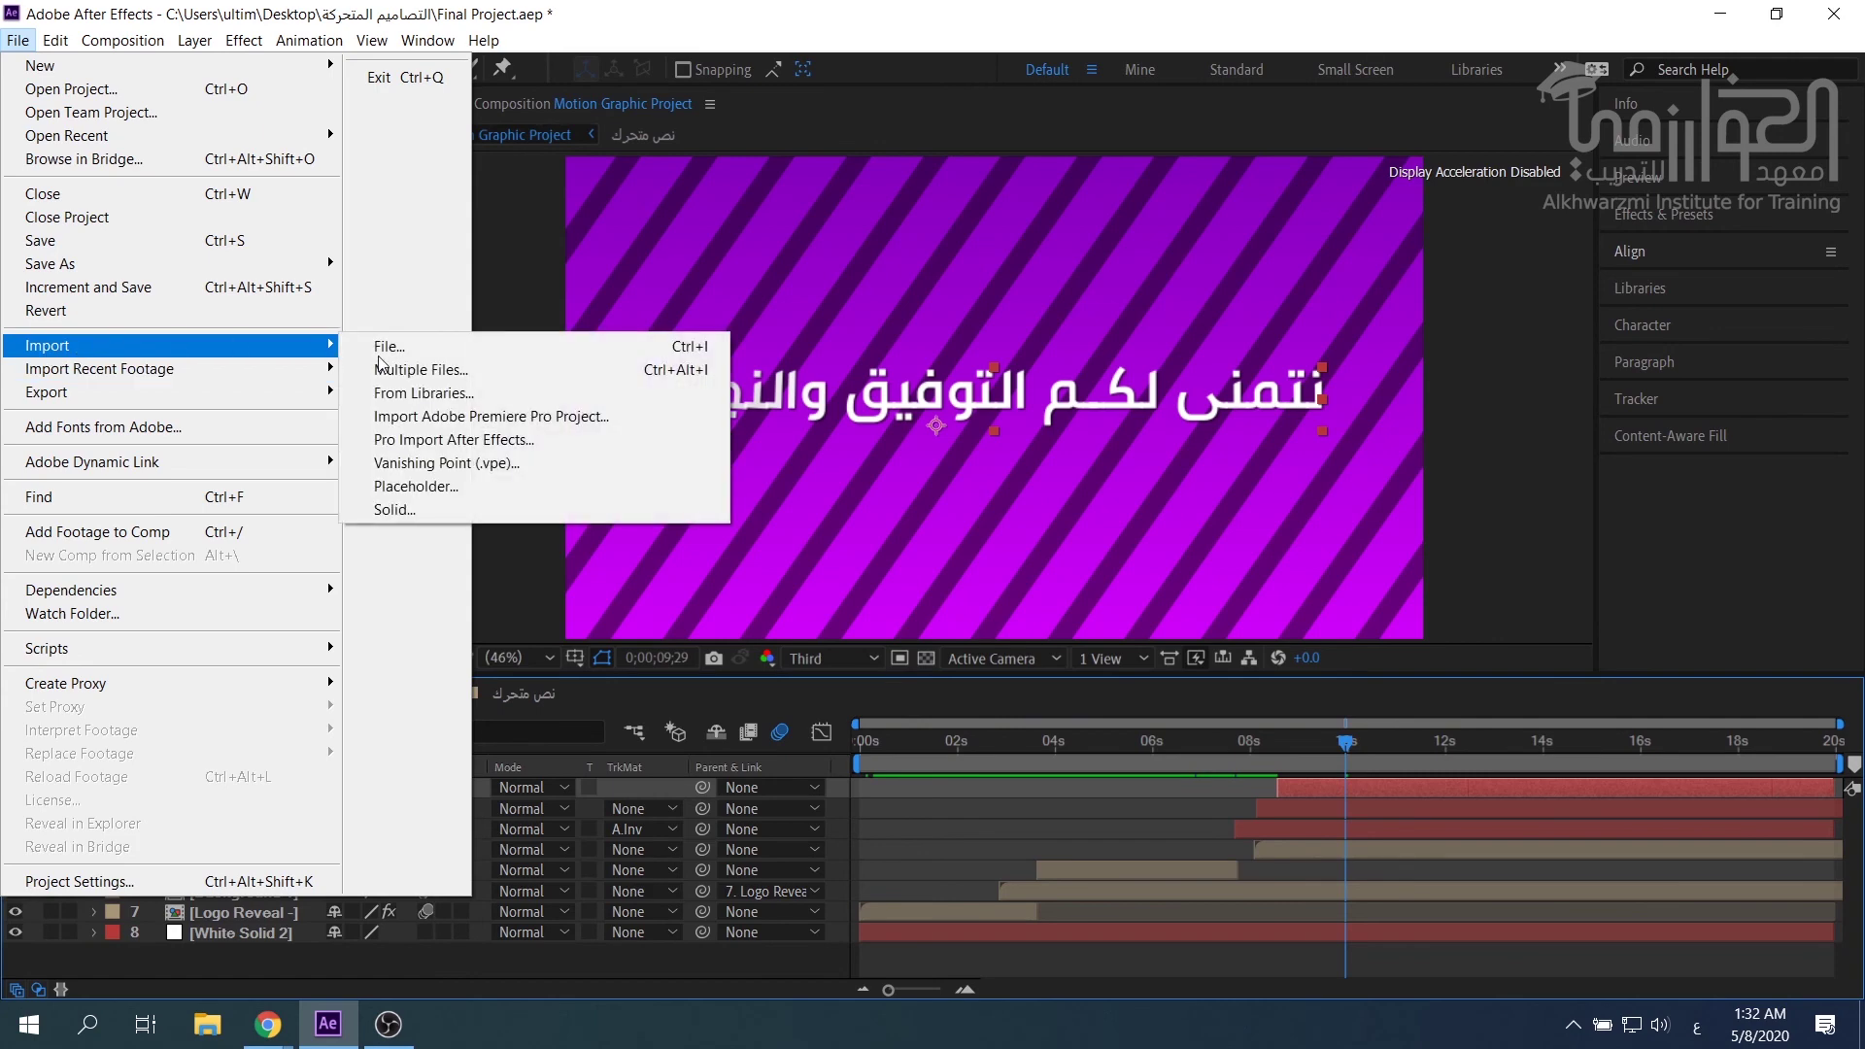
{"action": "left_click", "coordinate": [402, 350]}
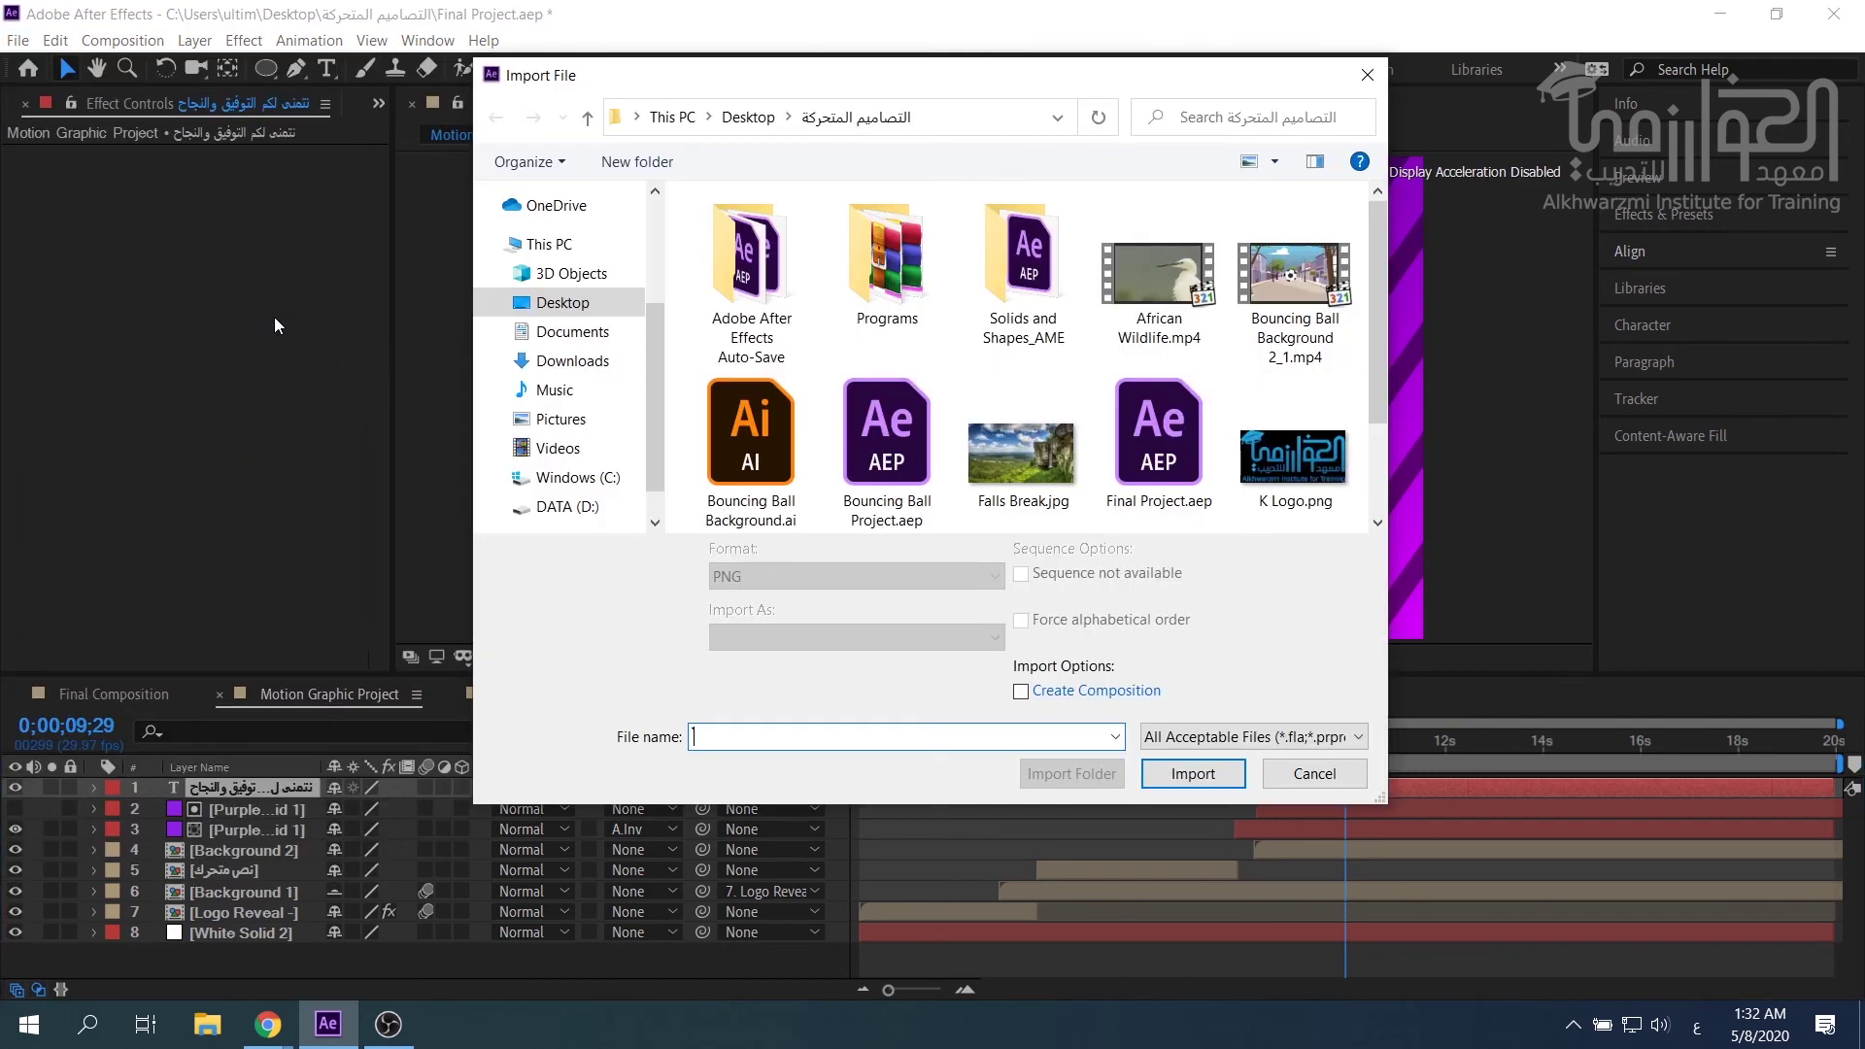
{"action": "left_click", "coordinate": [1146, 432]}
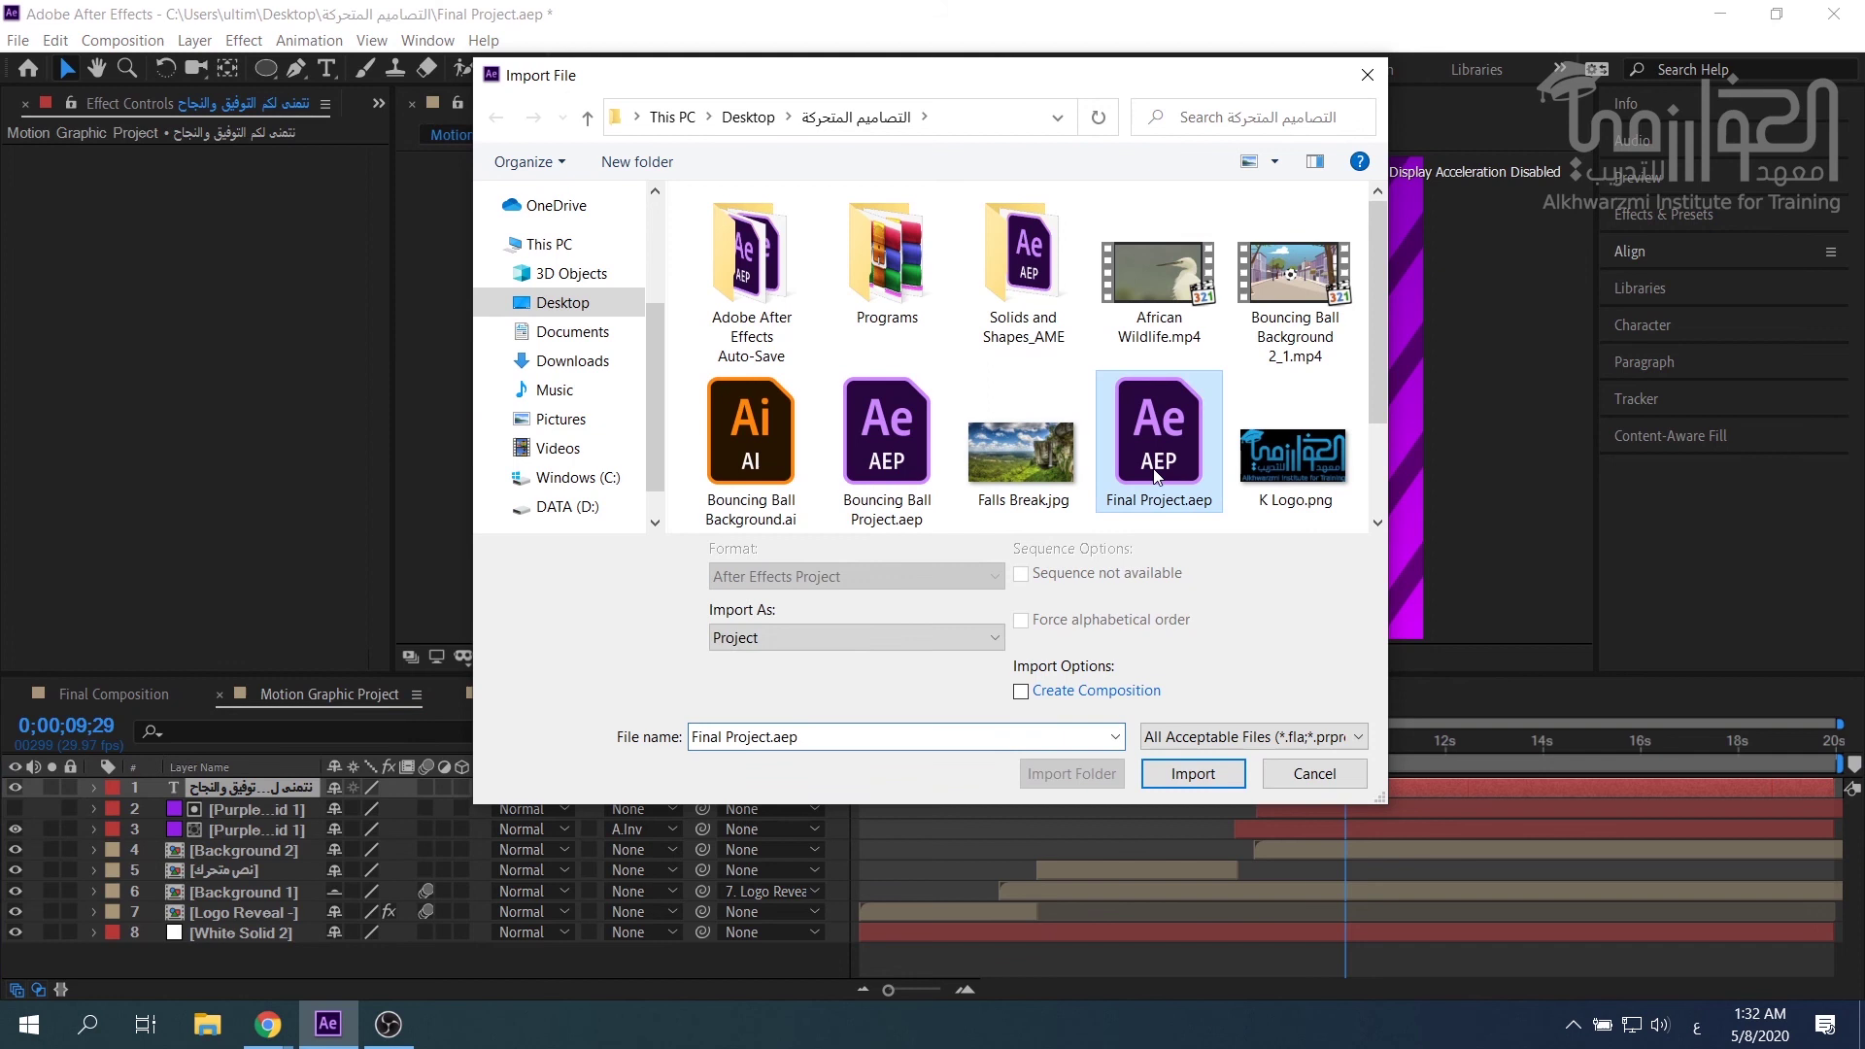
{"action": "scroll", "coordinate": [1135, 427], "scroll_direction": "down", "scroll_amount": 1}
{"action": "left_click", "coordinate": [879, 468]}
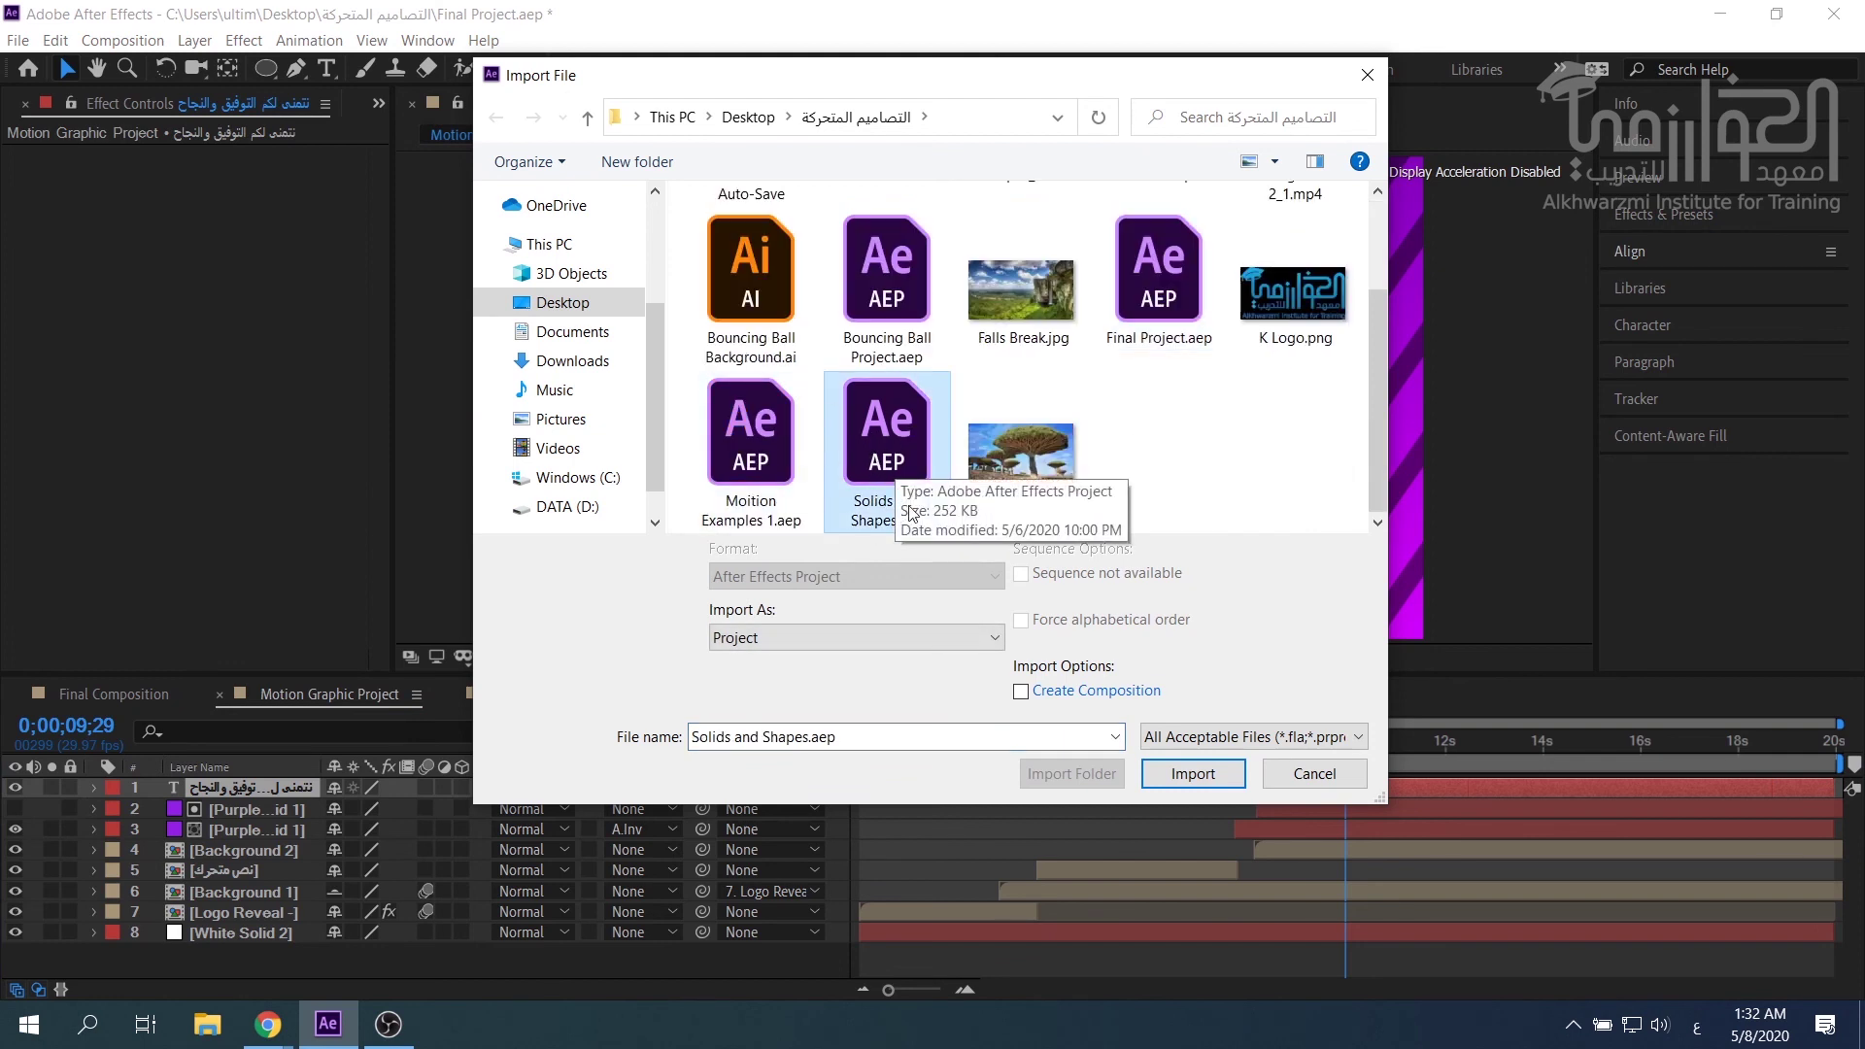
{"action": "left_click", "coordinate": [1193, 776]}
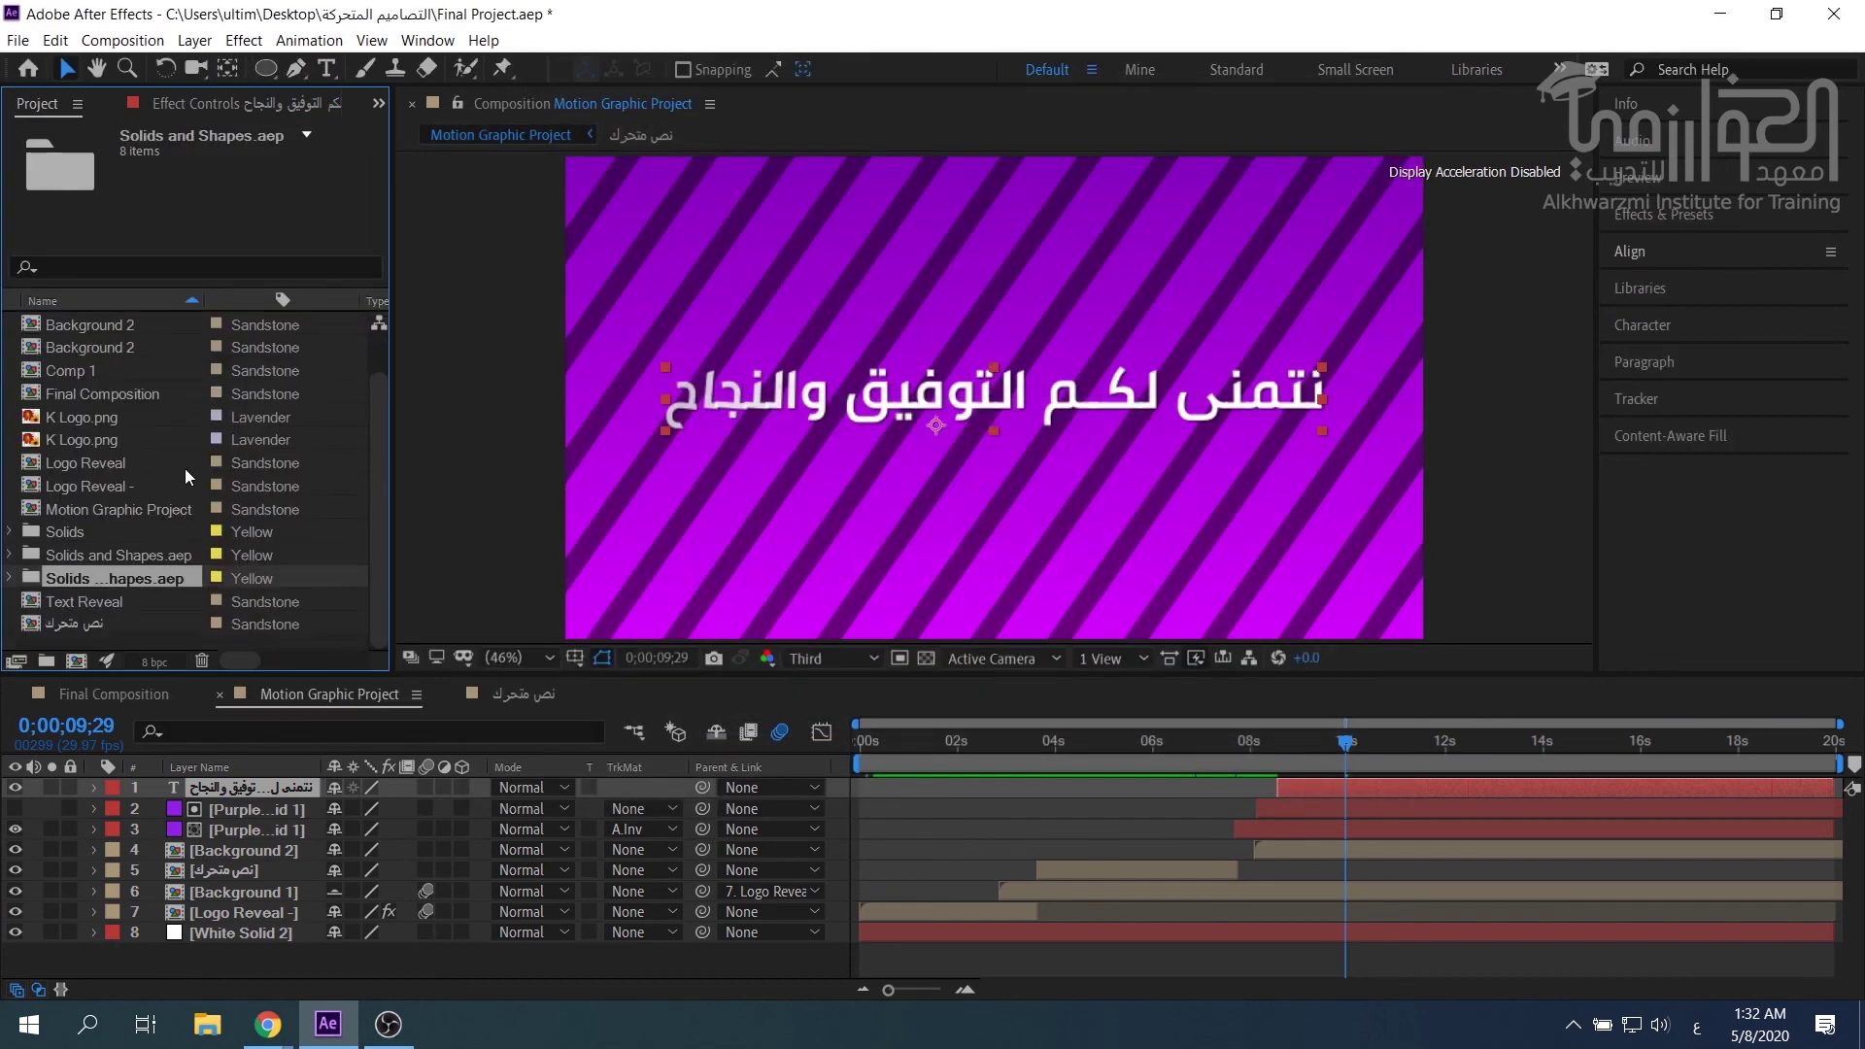
Open the Shapes Example composition from the newly imported project folder and scrub to 0;00;01;13.
{"action": "left_click", "coordinate": [12, 579]}
{"action": "scroll", "coordinate": [16, 583], "scroll_direction": "down", "scroll_amount": 1}
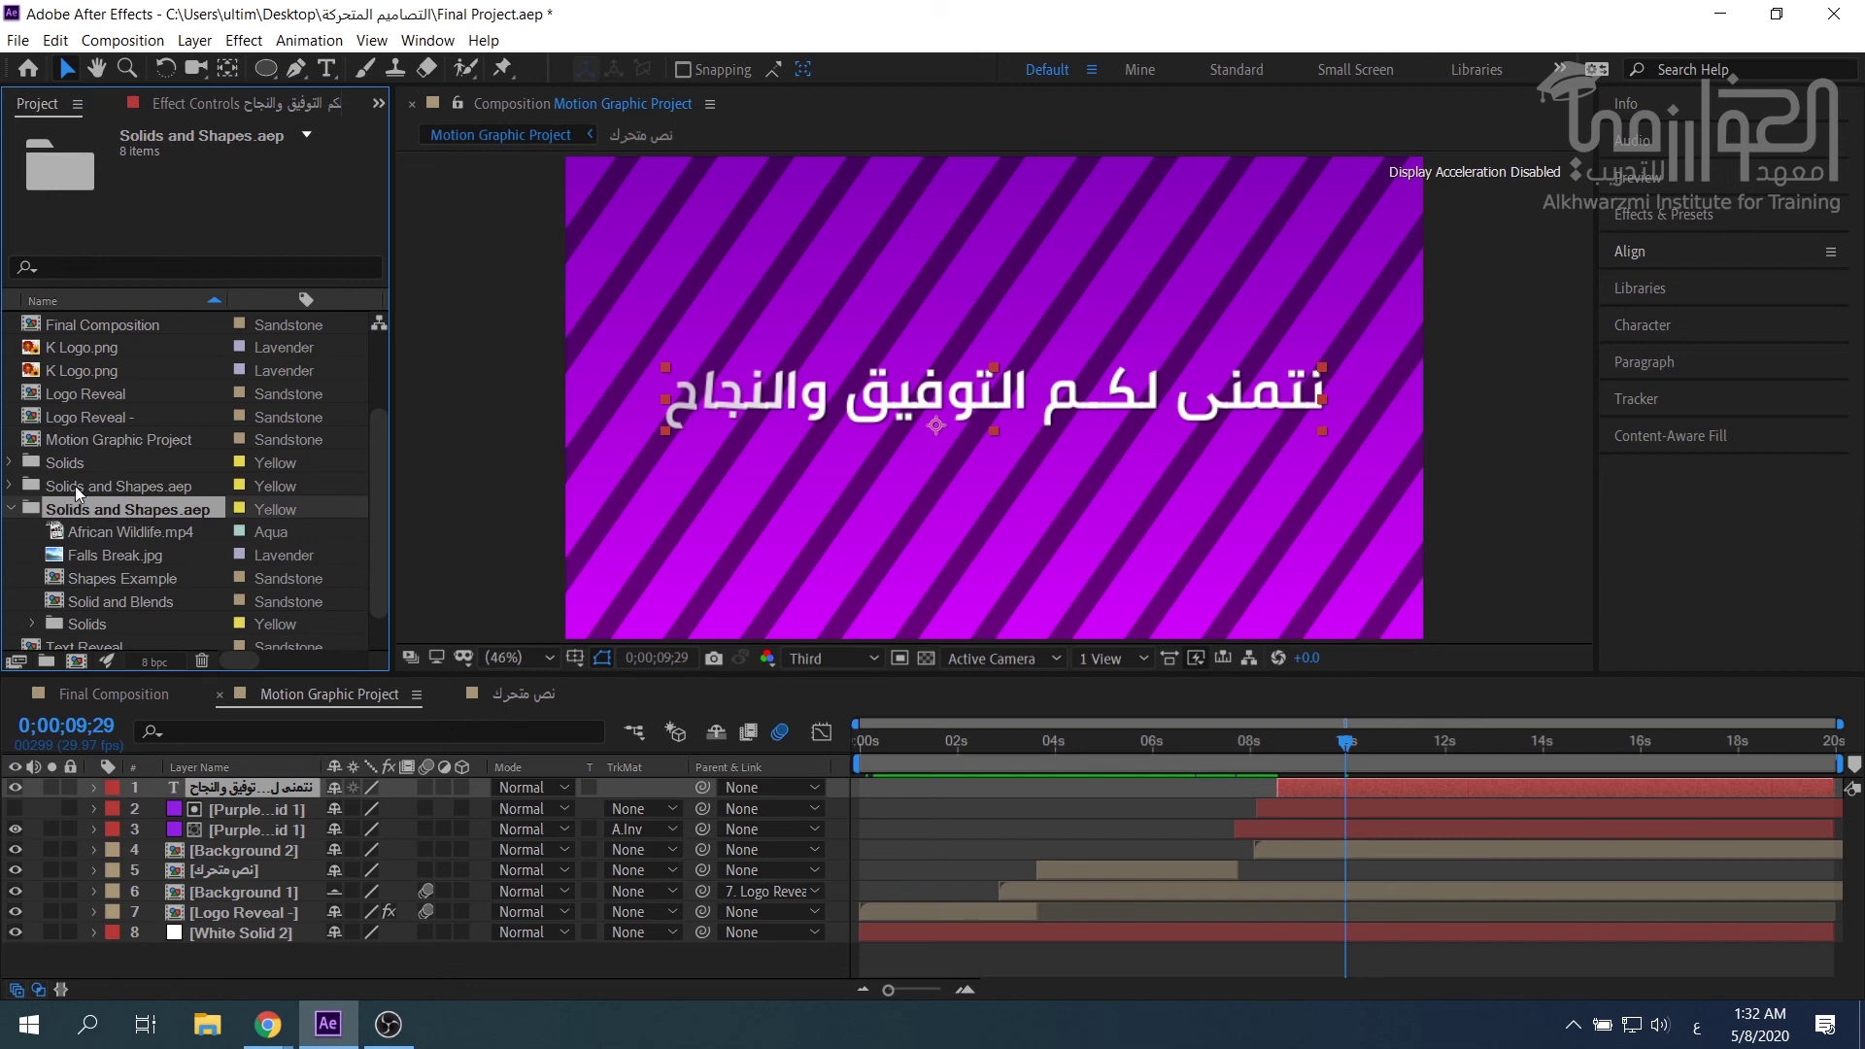
{"action": "left_click", "coordinate": [68, 601]}
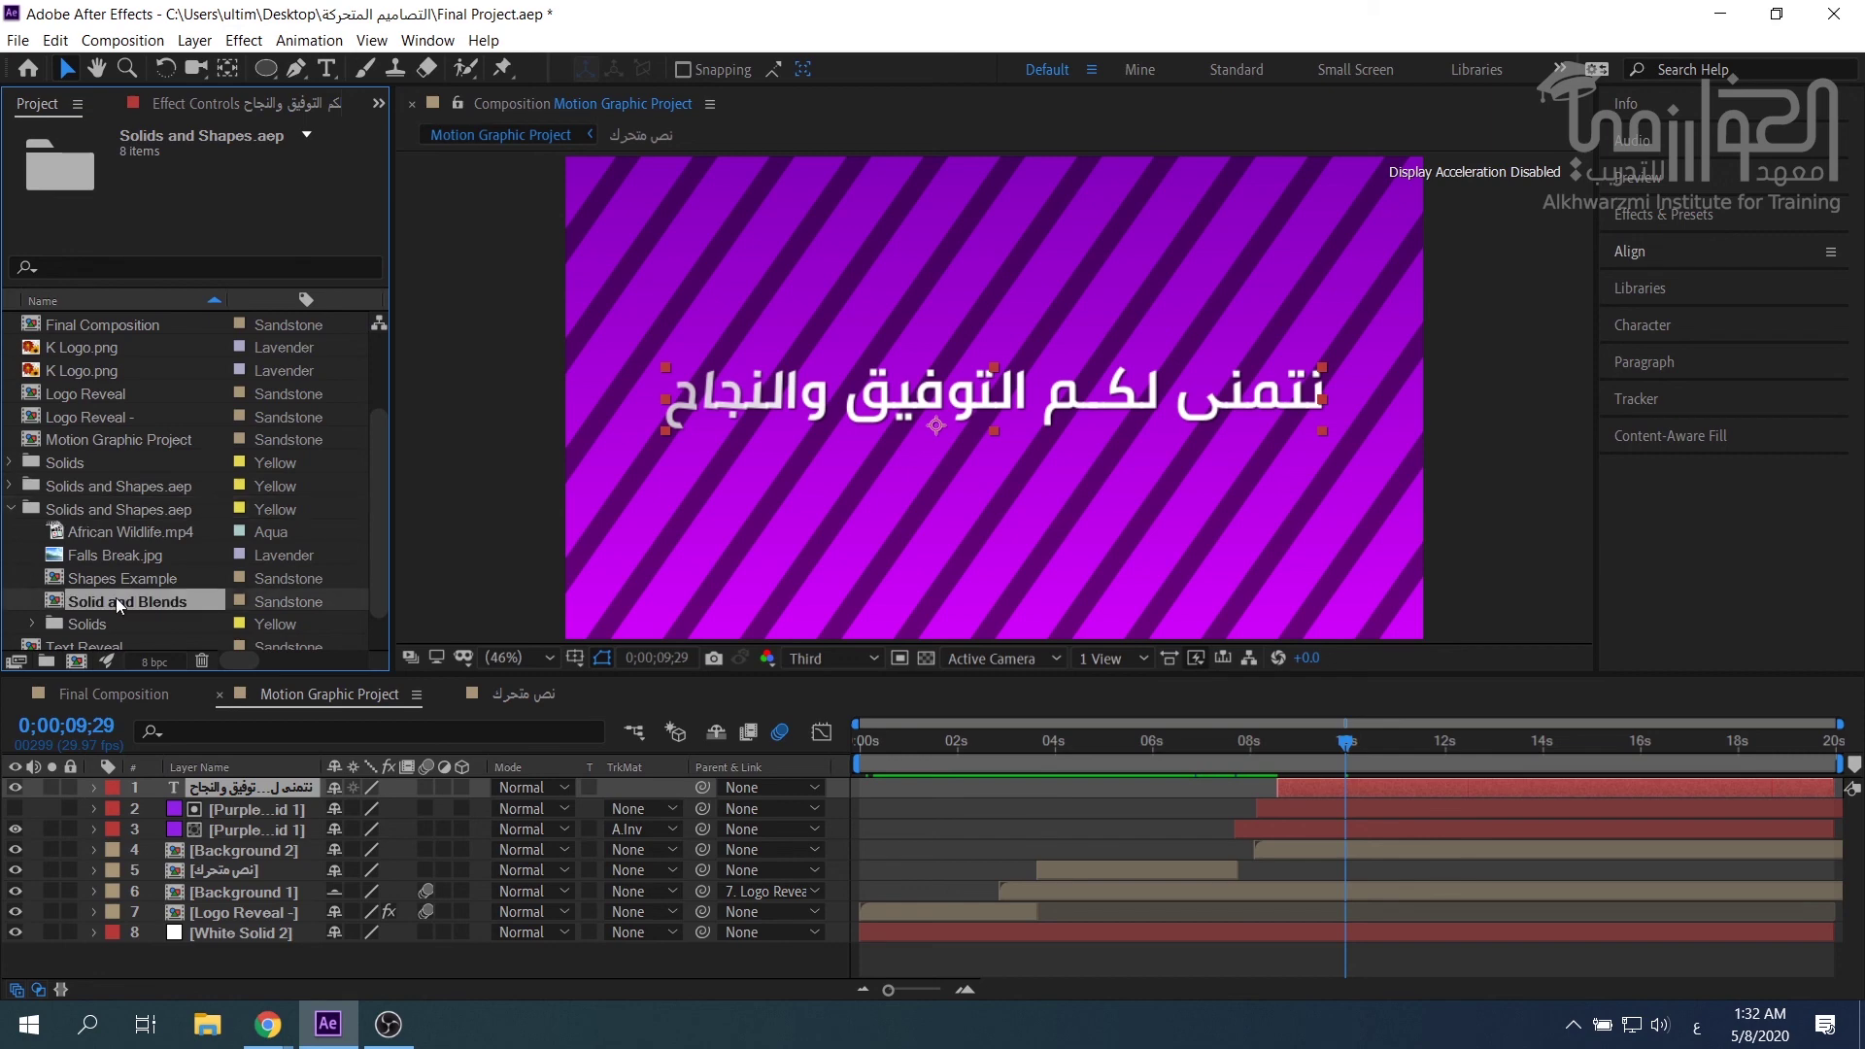
{"action": "left_click", "coordinate": [112, 580]}
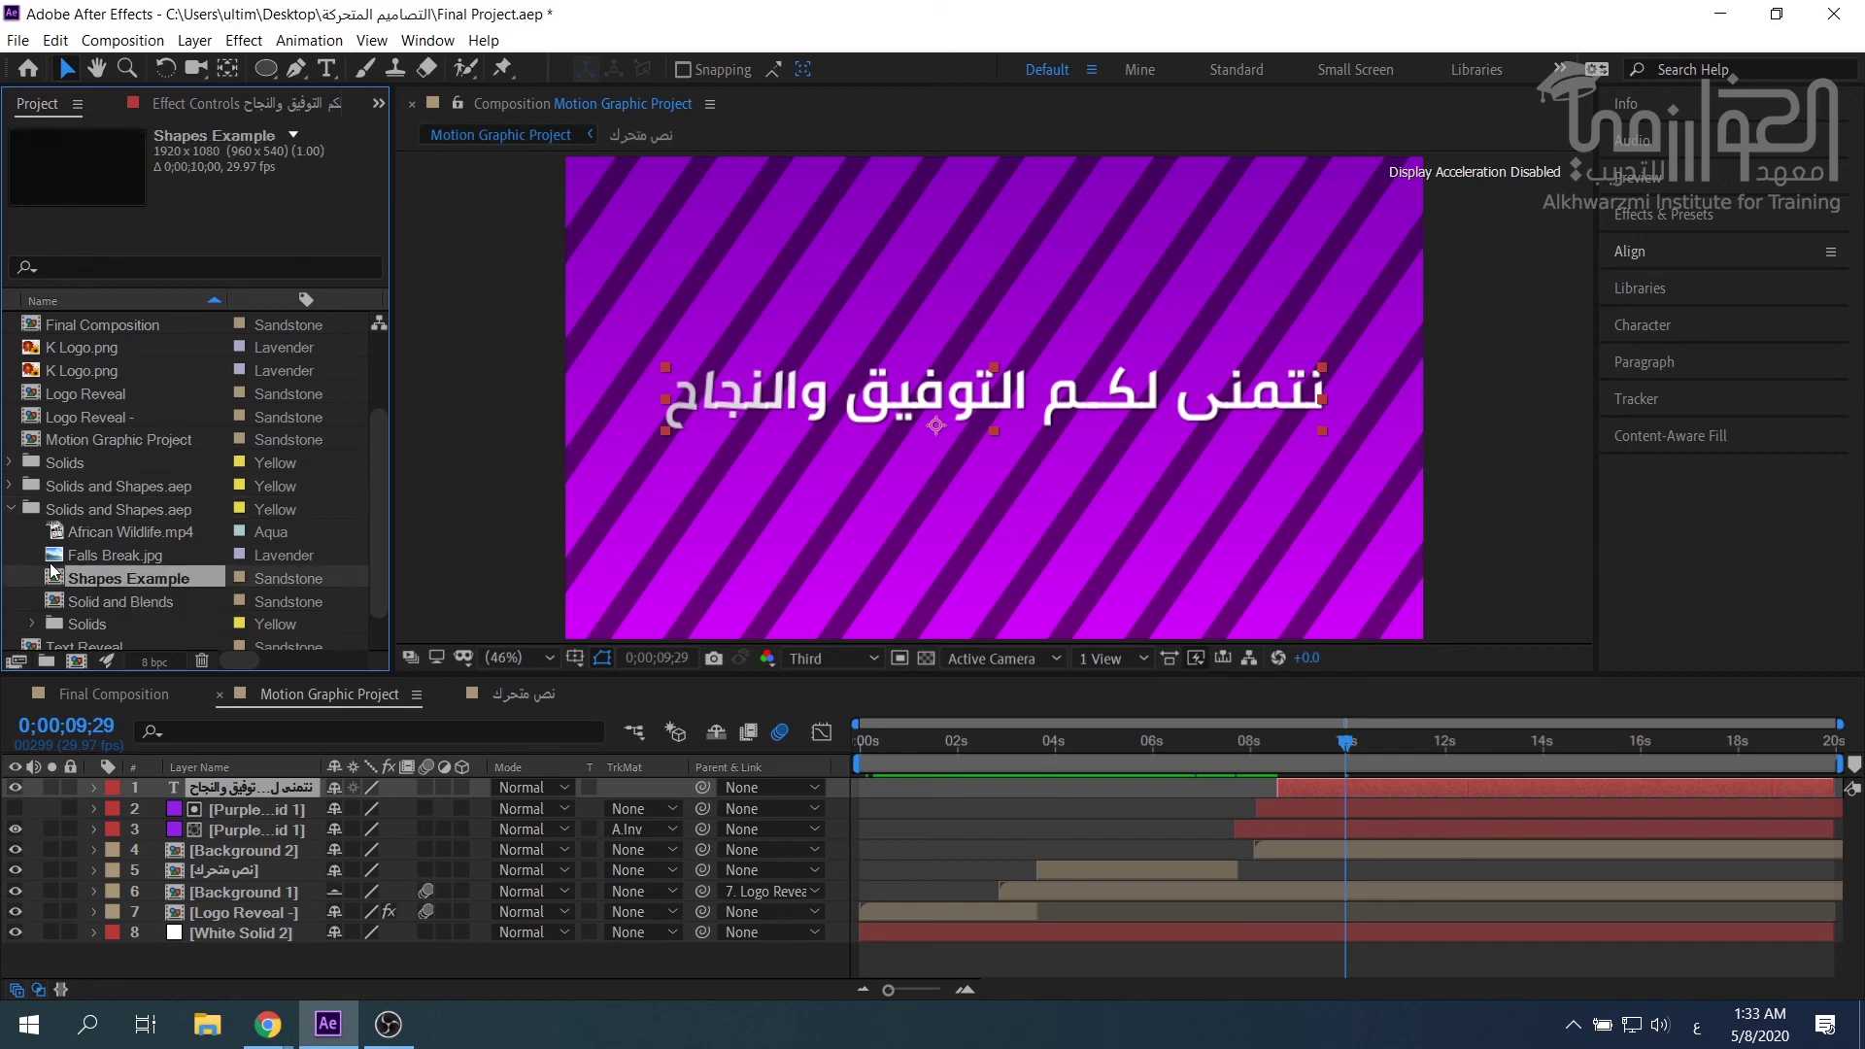
{"action": "double_click", "coordinate": [125, 577]}
{"action": "left_click_drag", "start_coordinate": [1059, 750], "coordinate": [1000, 756]}
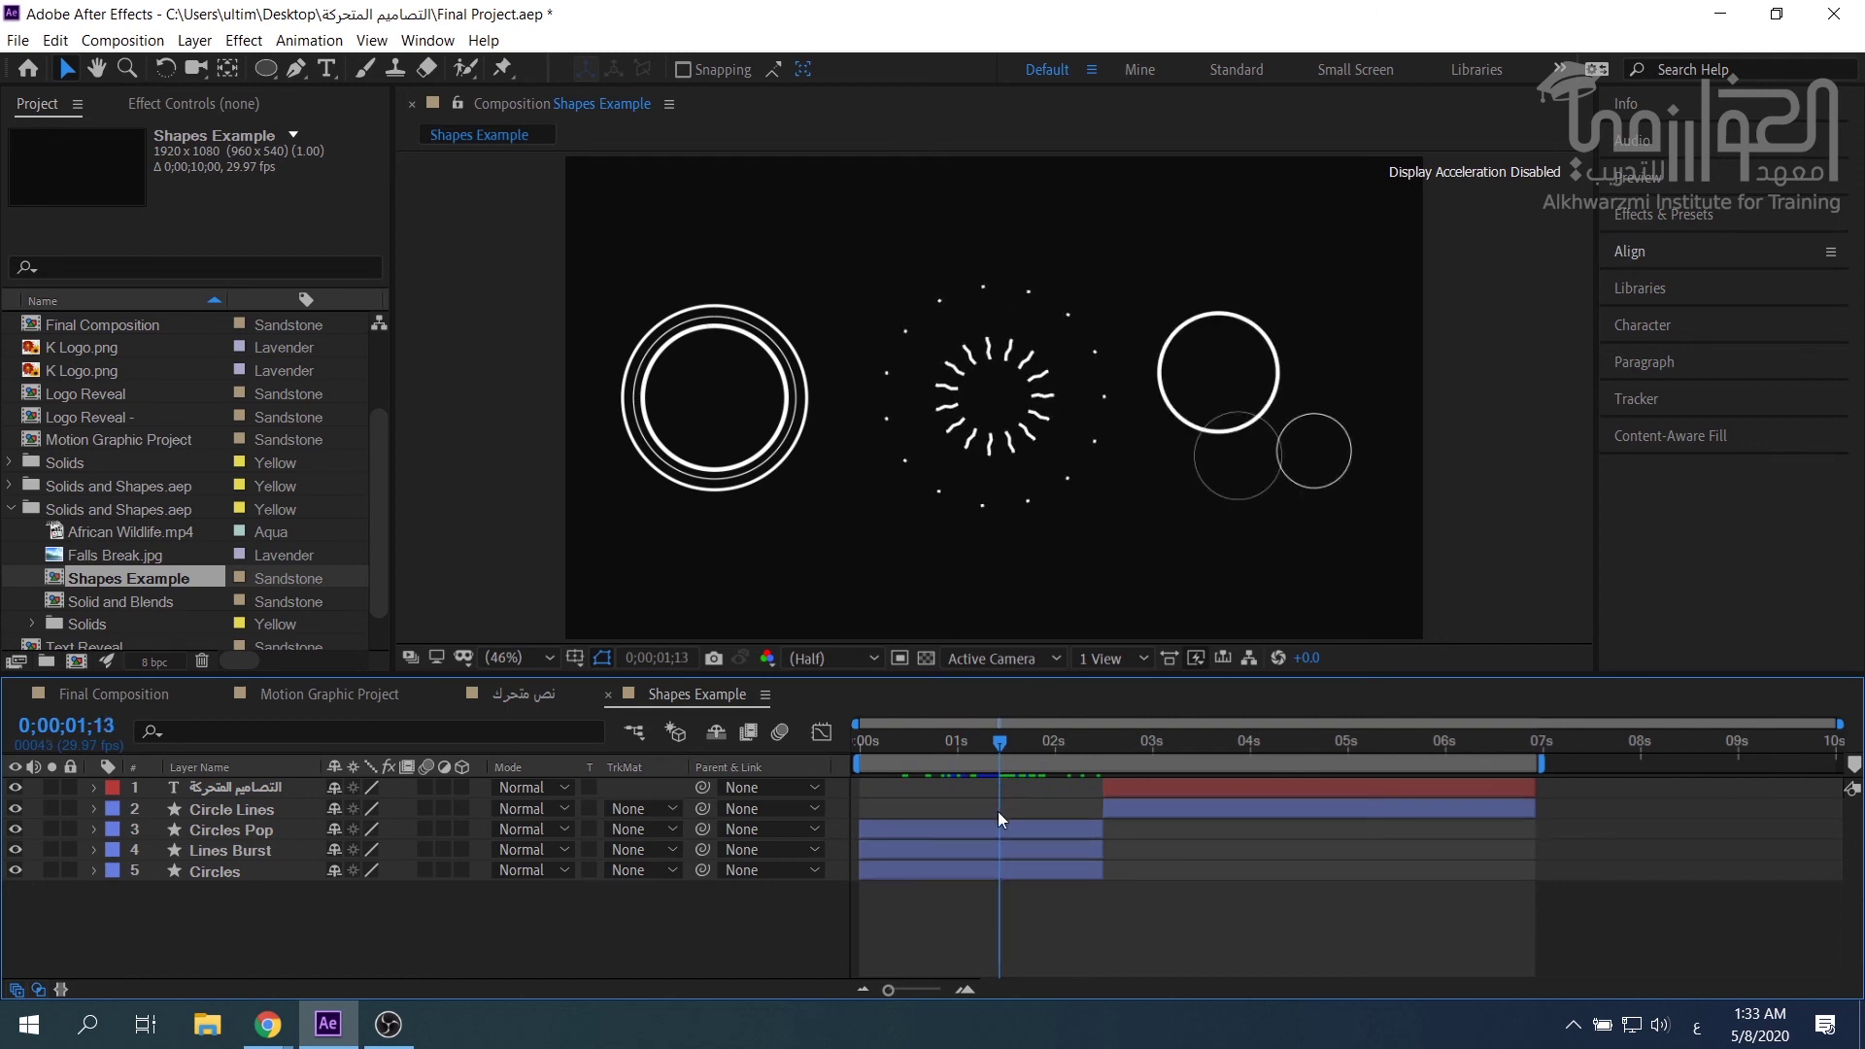
Copy the Lines Burst layer from Shapes Example into the Motion Graphic Project composition.
{"action": "left_click", "coordinate": [982, 850]}
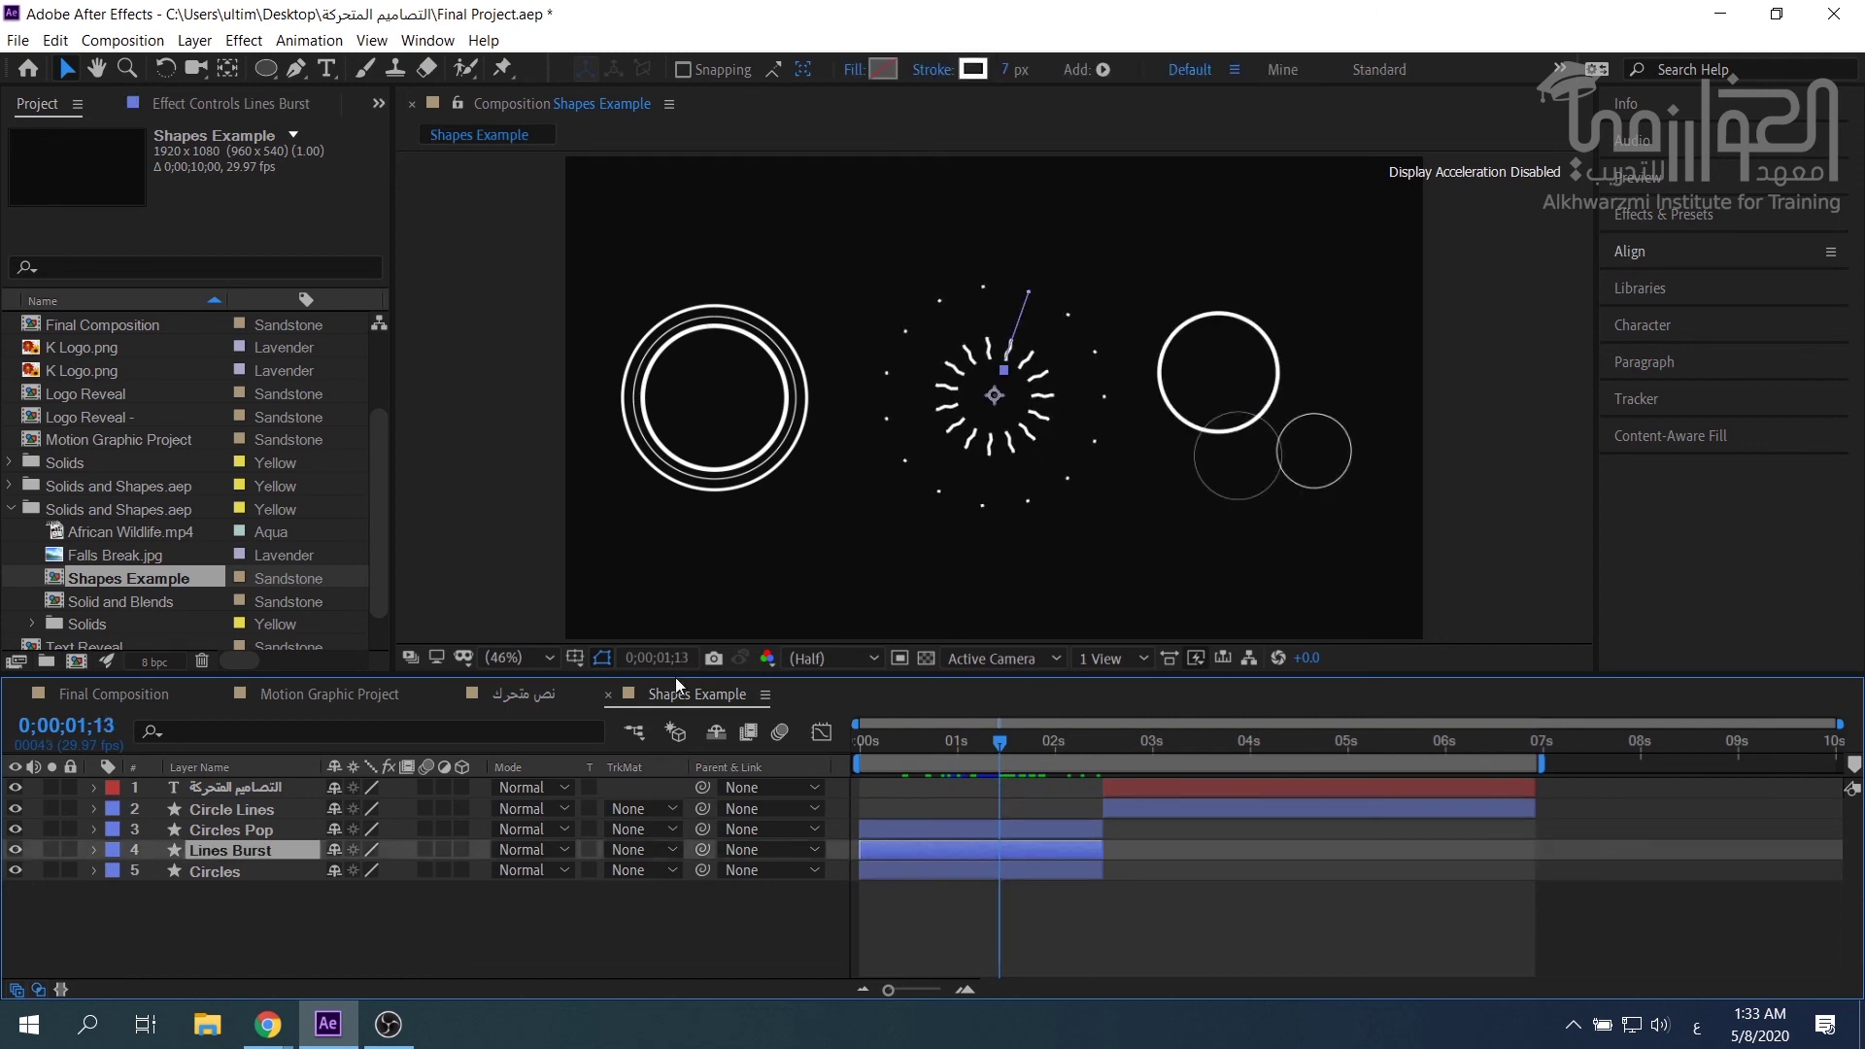
{"action": "left_click", "coordinate": [258, 836]}
{"action": "left_click", "coordinate": [247, 848]}
{"action": "left_click", "coordinate": [340, 692]}
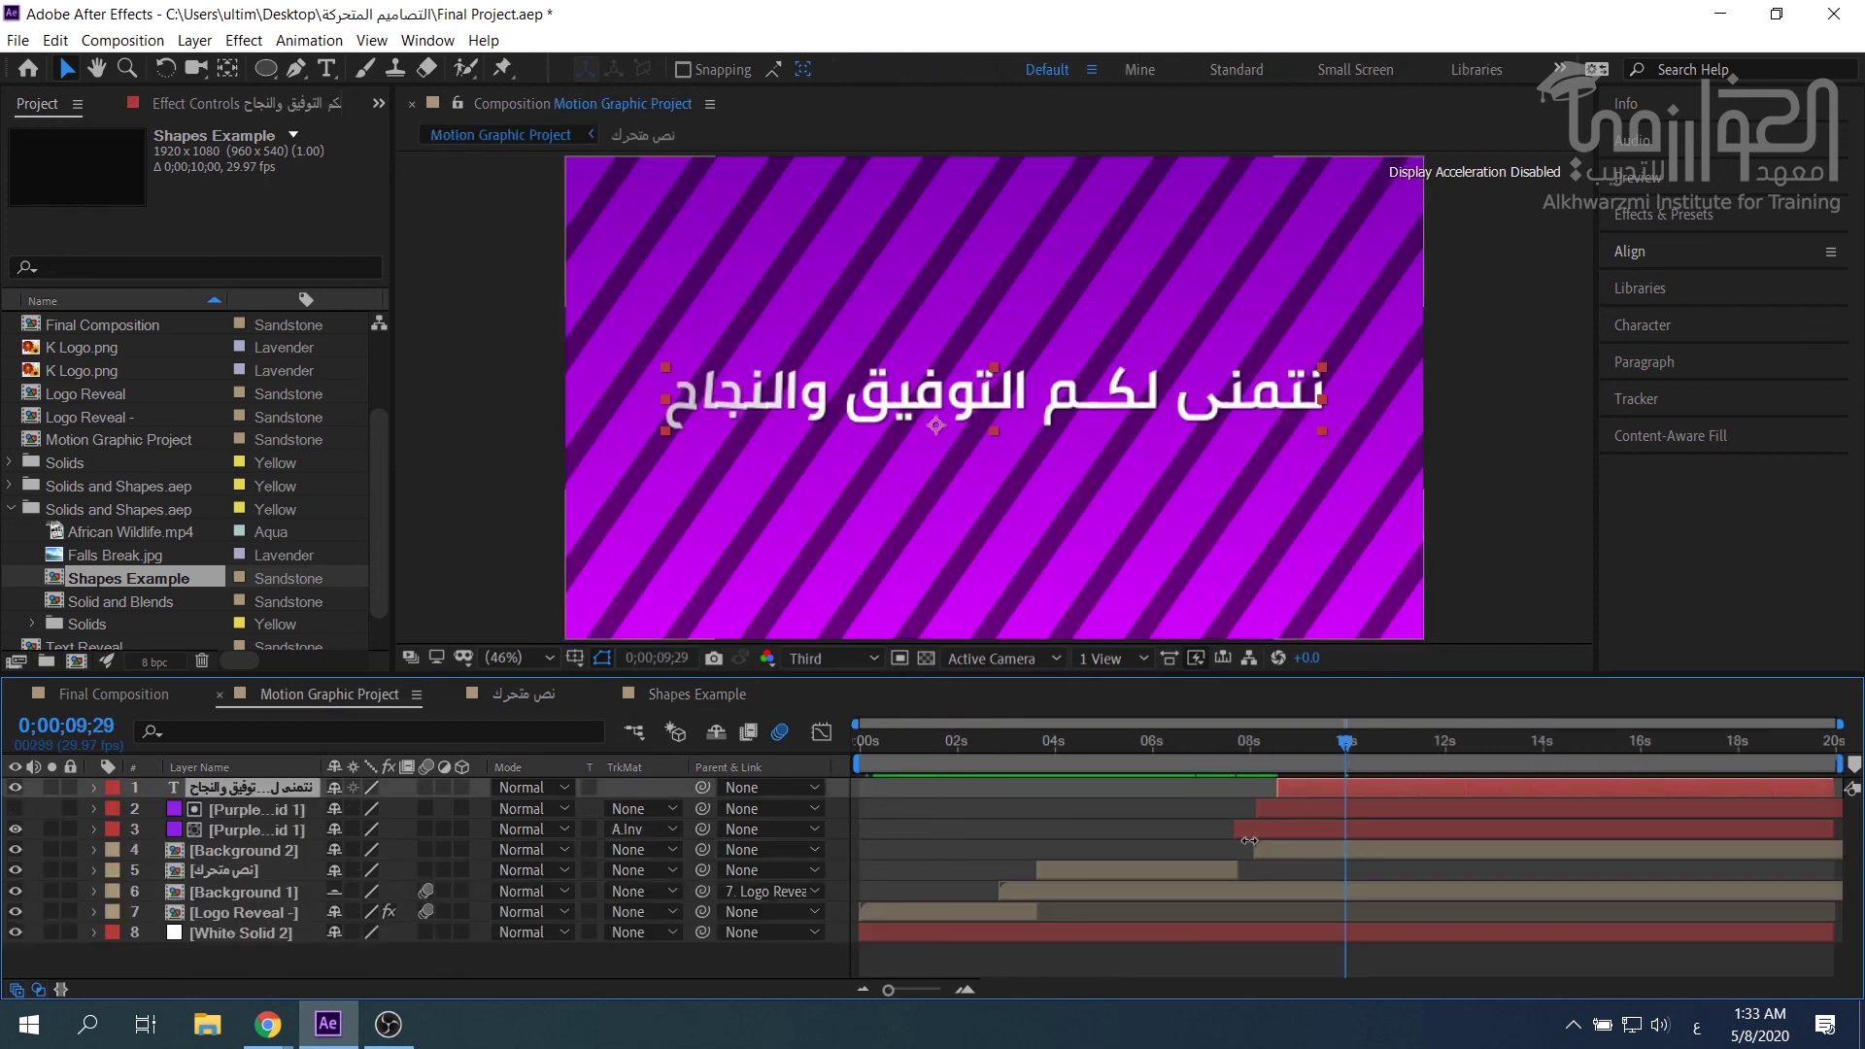
{"action": "key", "text": "ctrl+v"}
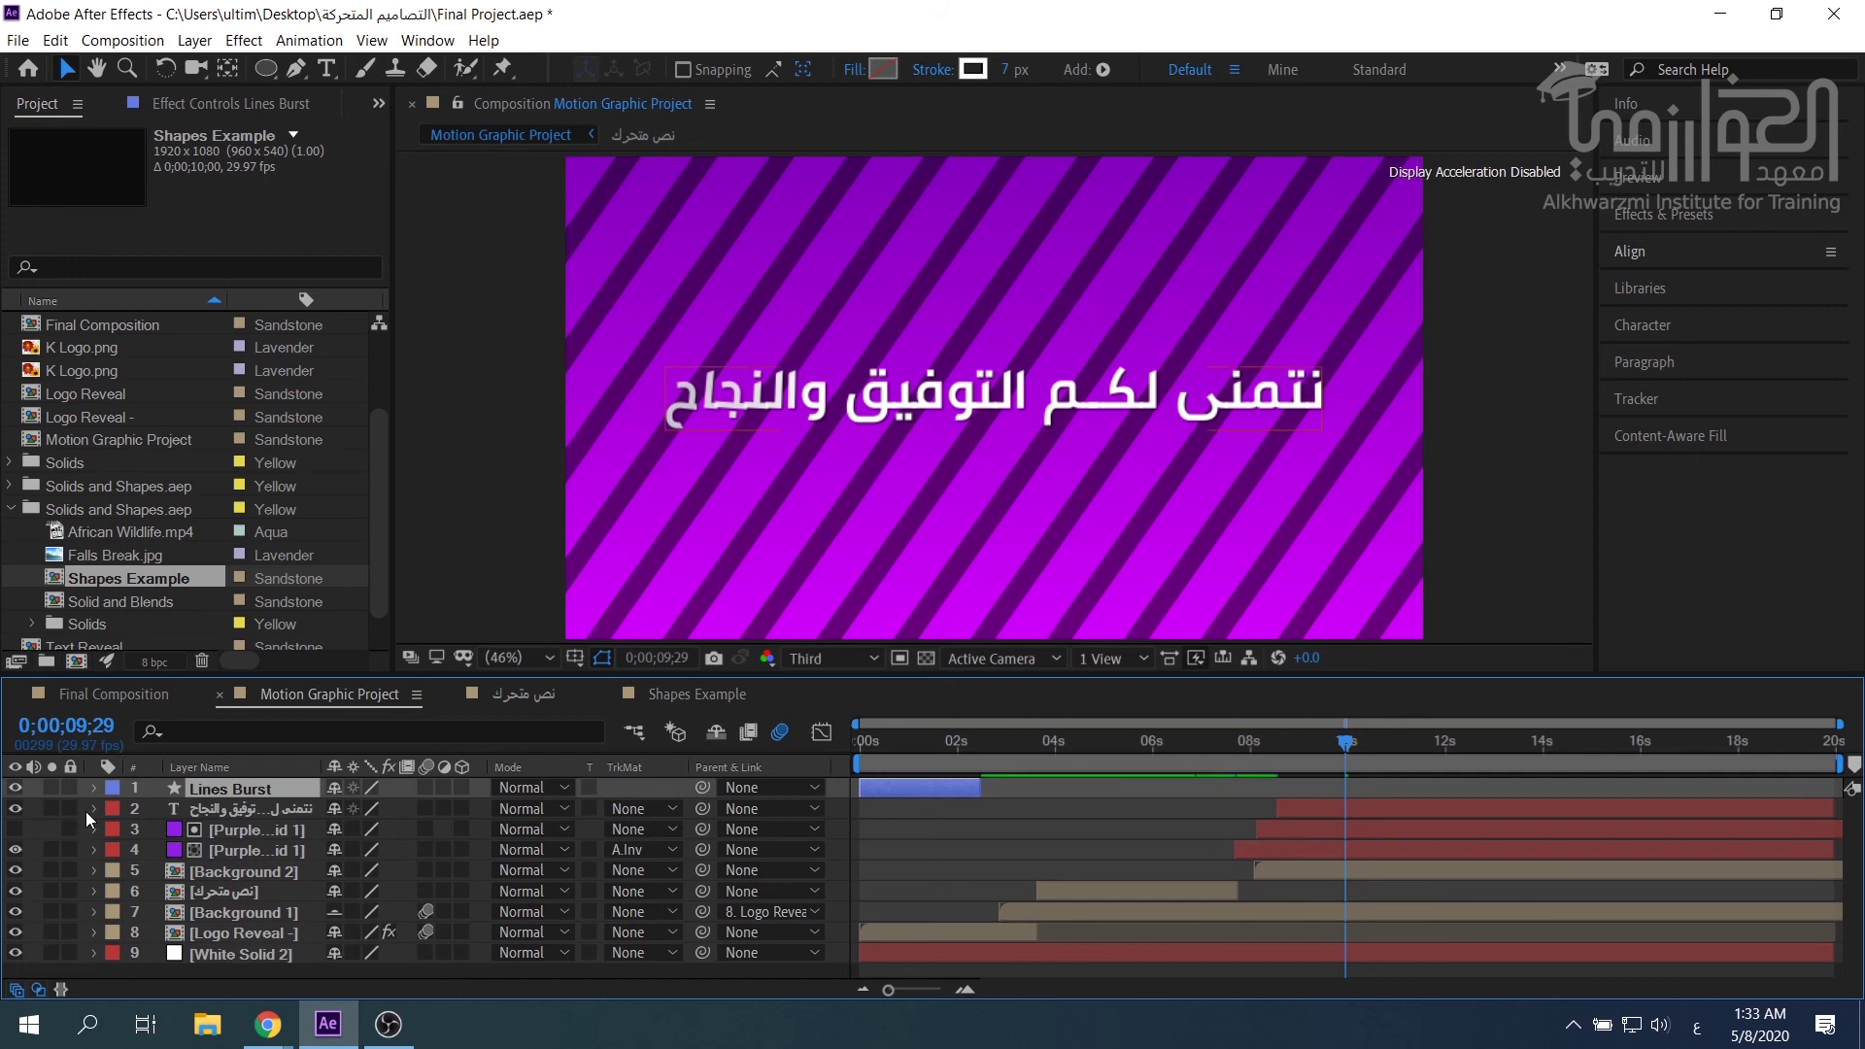
Place Lines Burst below the closing text layer, shift it to start at about 9.5 seconds, and scrub to 0;00;08;27.
{"action": "left_click_drag", "start_coordinate": [251, 797], "coordinate": [254, 814]}
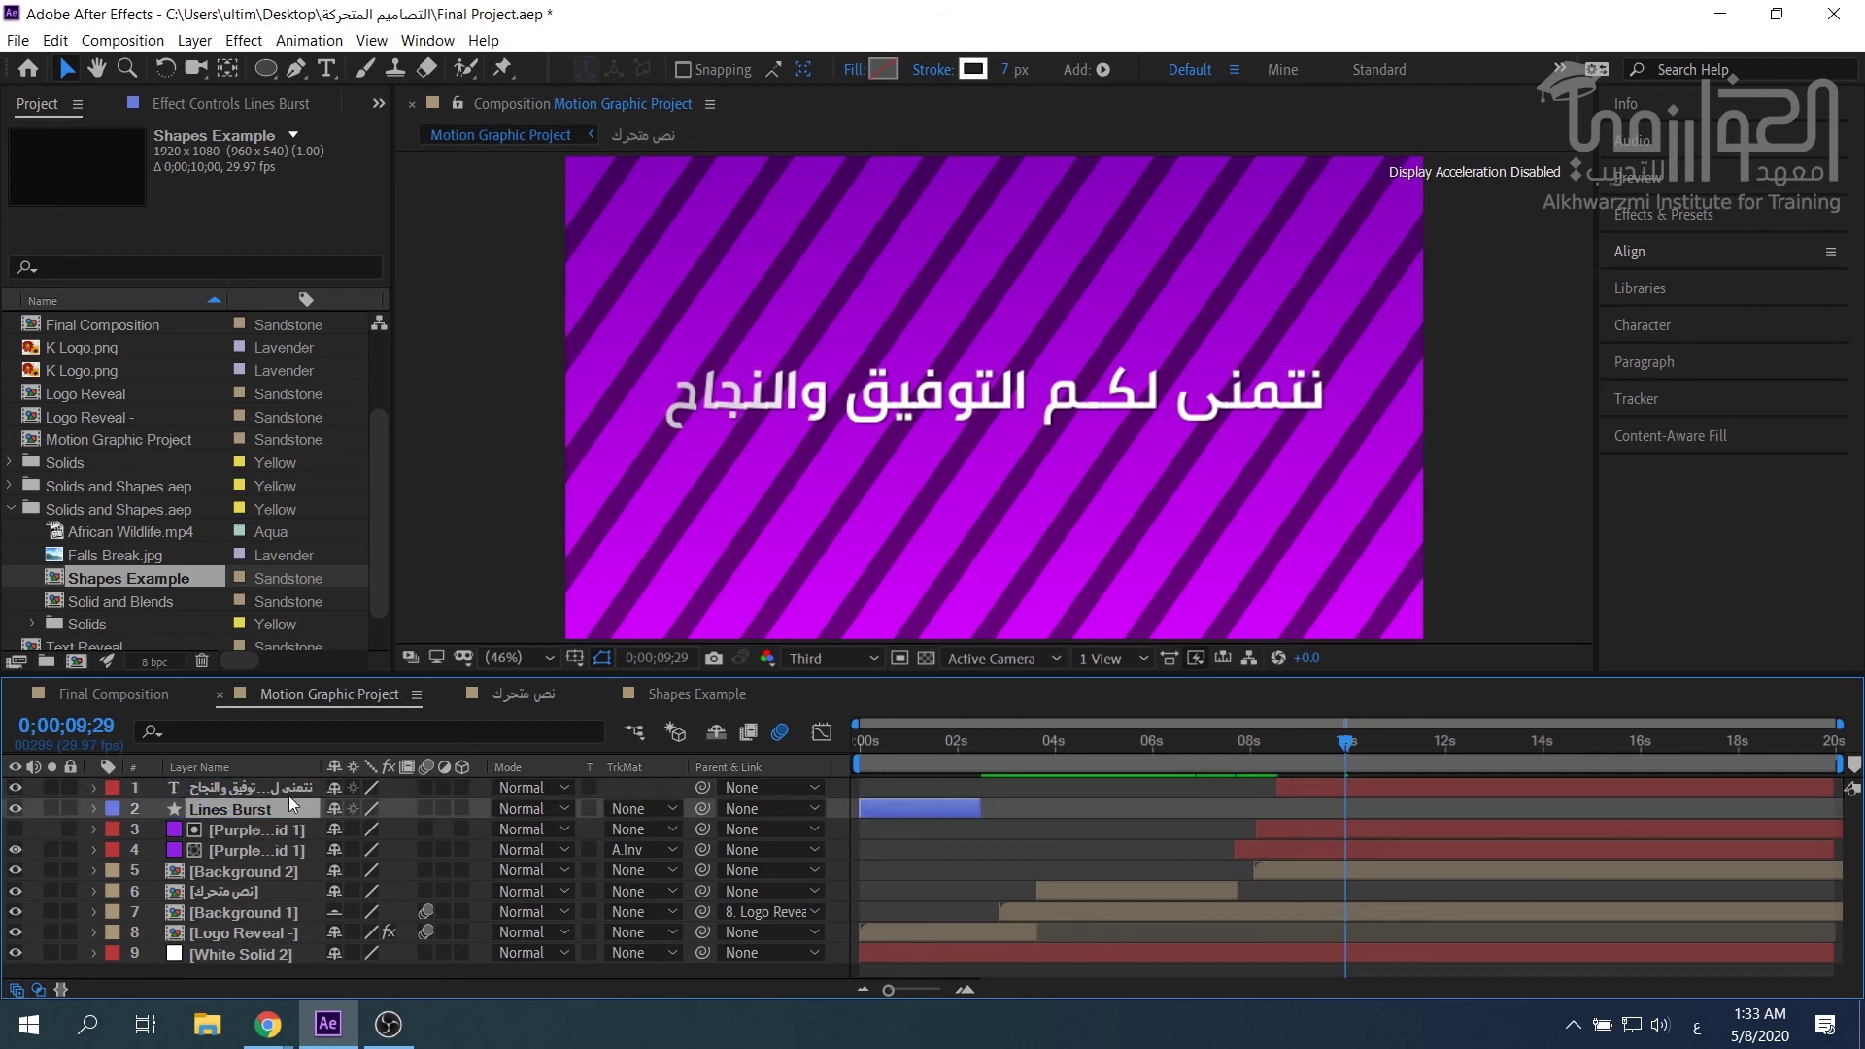
{"action": "left_click_drag", "start_coordinate": [946, 812], "coordinate": [1404, 813]}
{"action": "left_click_drag", "start_coordinate": [1319, 744], "coordinate": [1294, 742]}
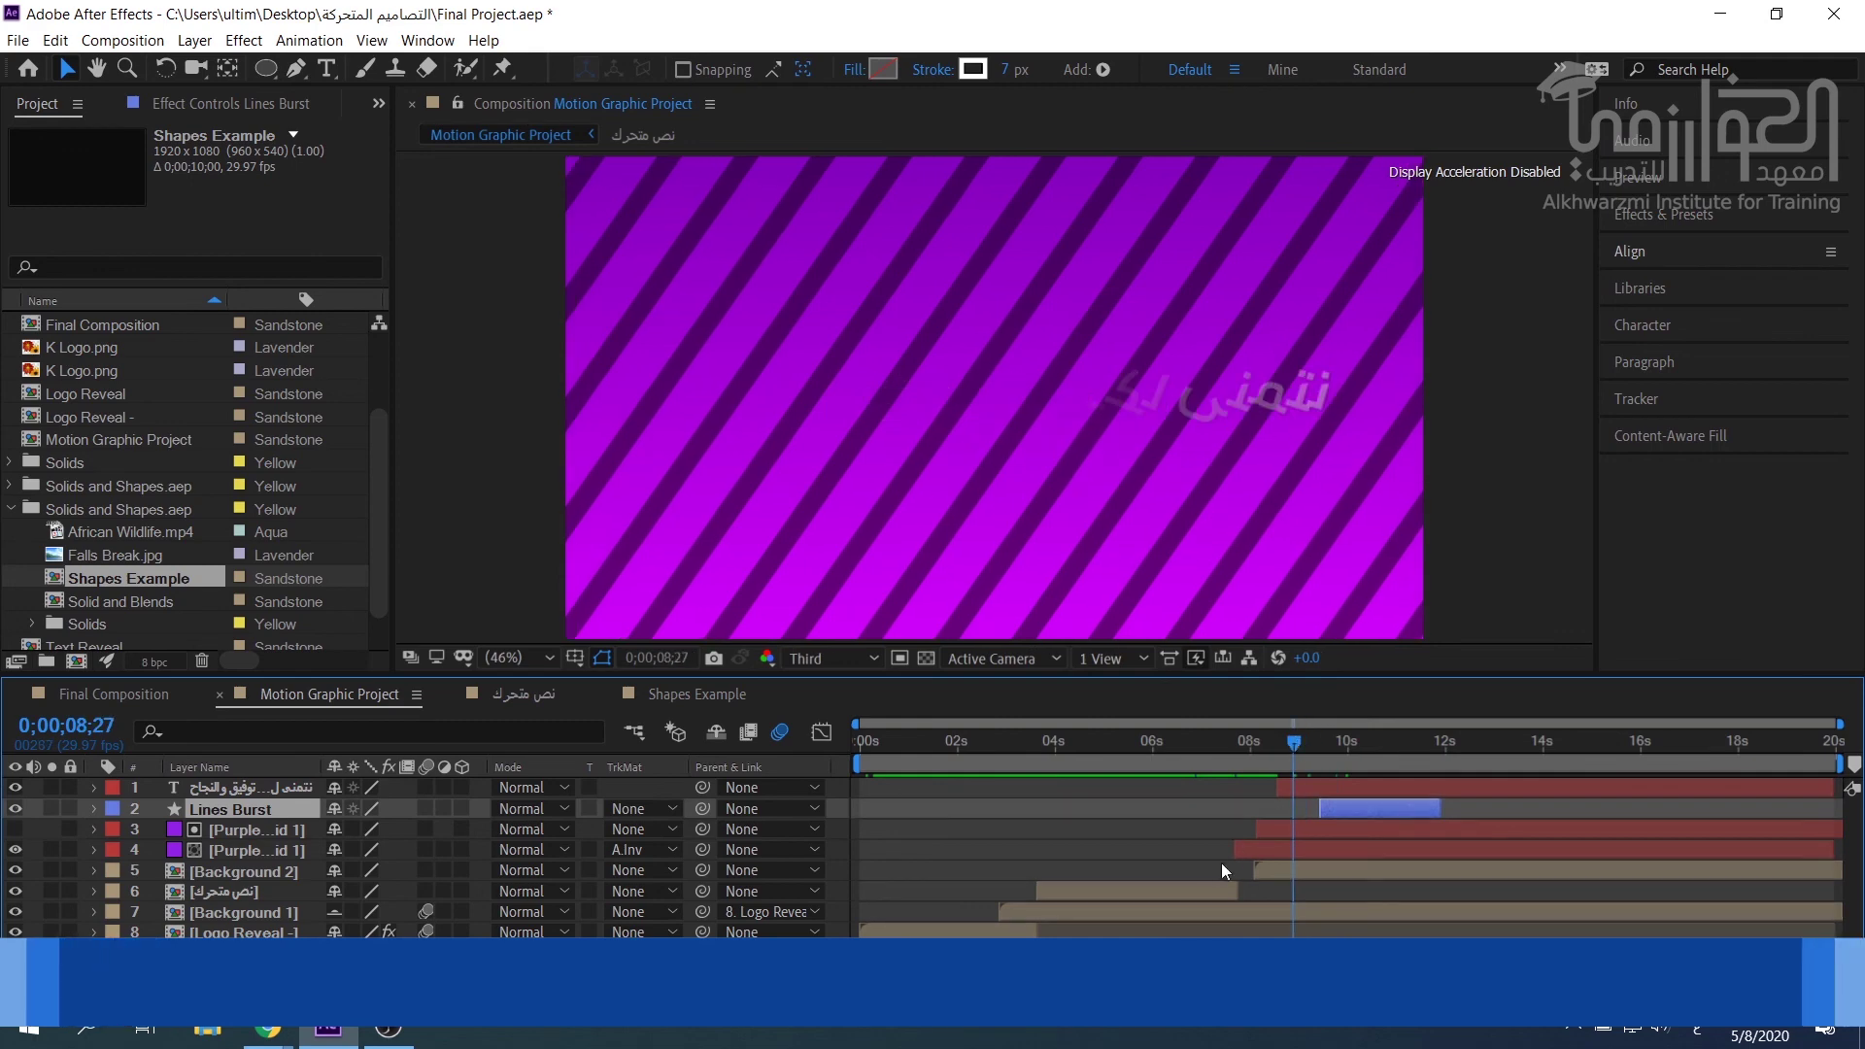
Preview the closing text together with the Lines Burst animation from 0;00;08;27.
{"action": "key", "text": "space"}
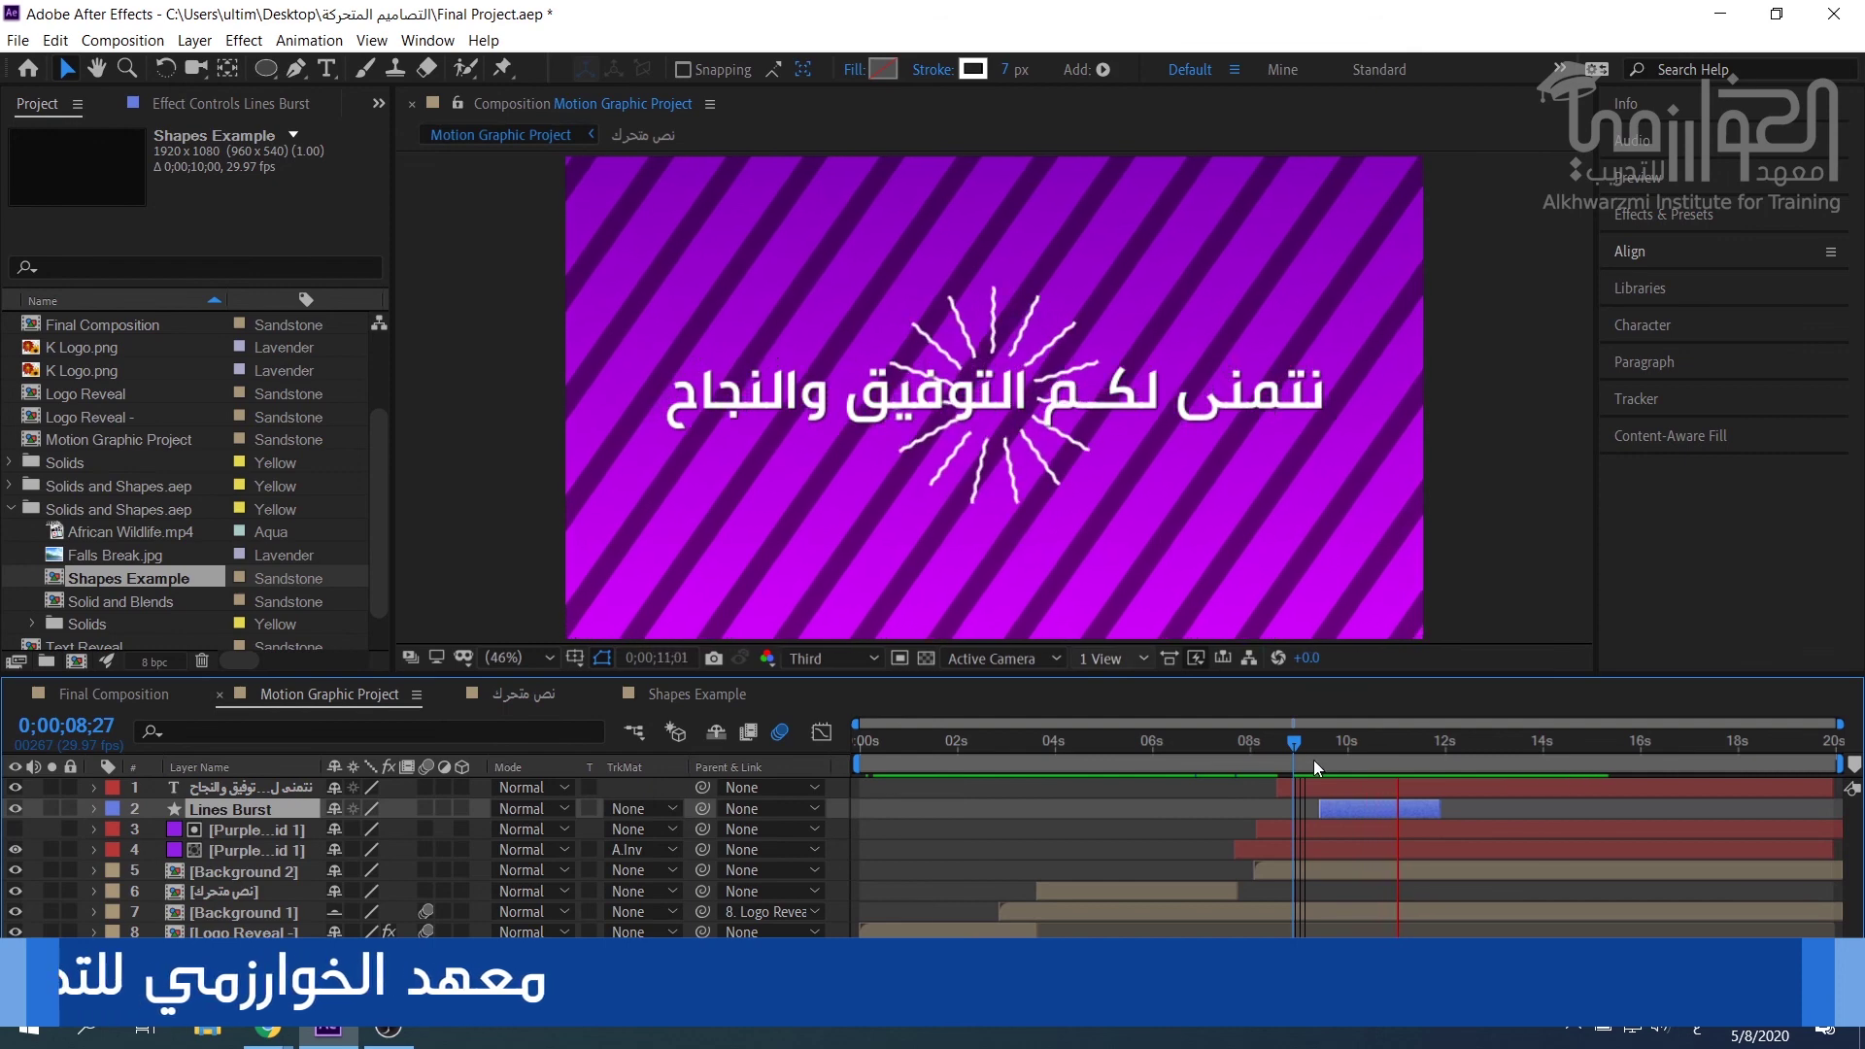
{"action": "key", "text": "space"}
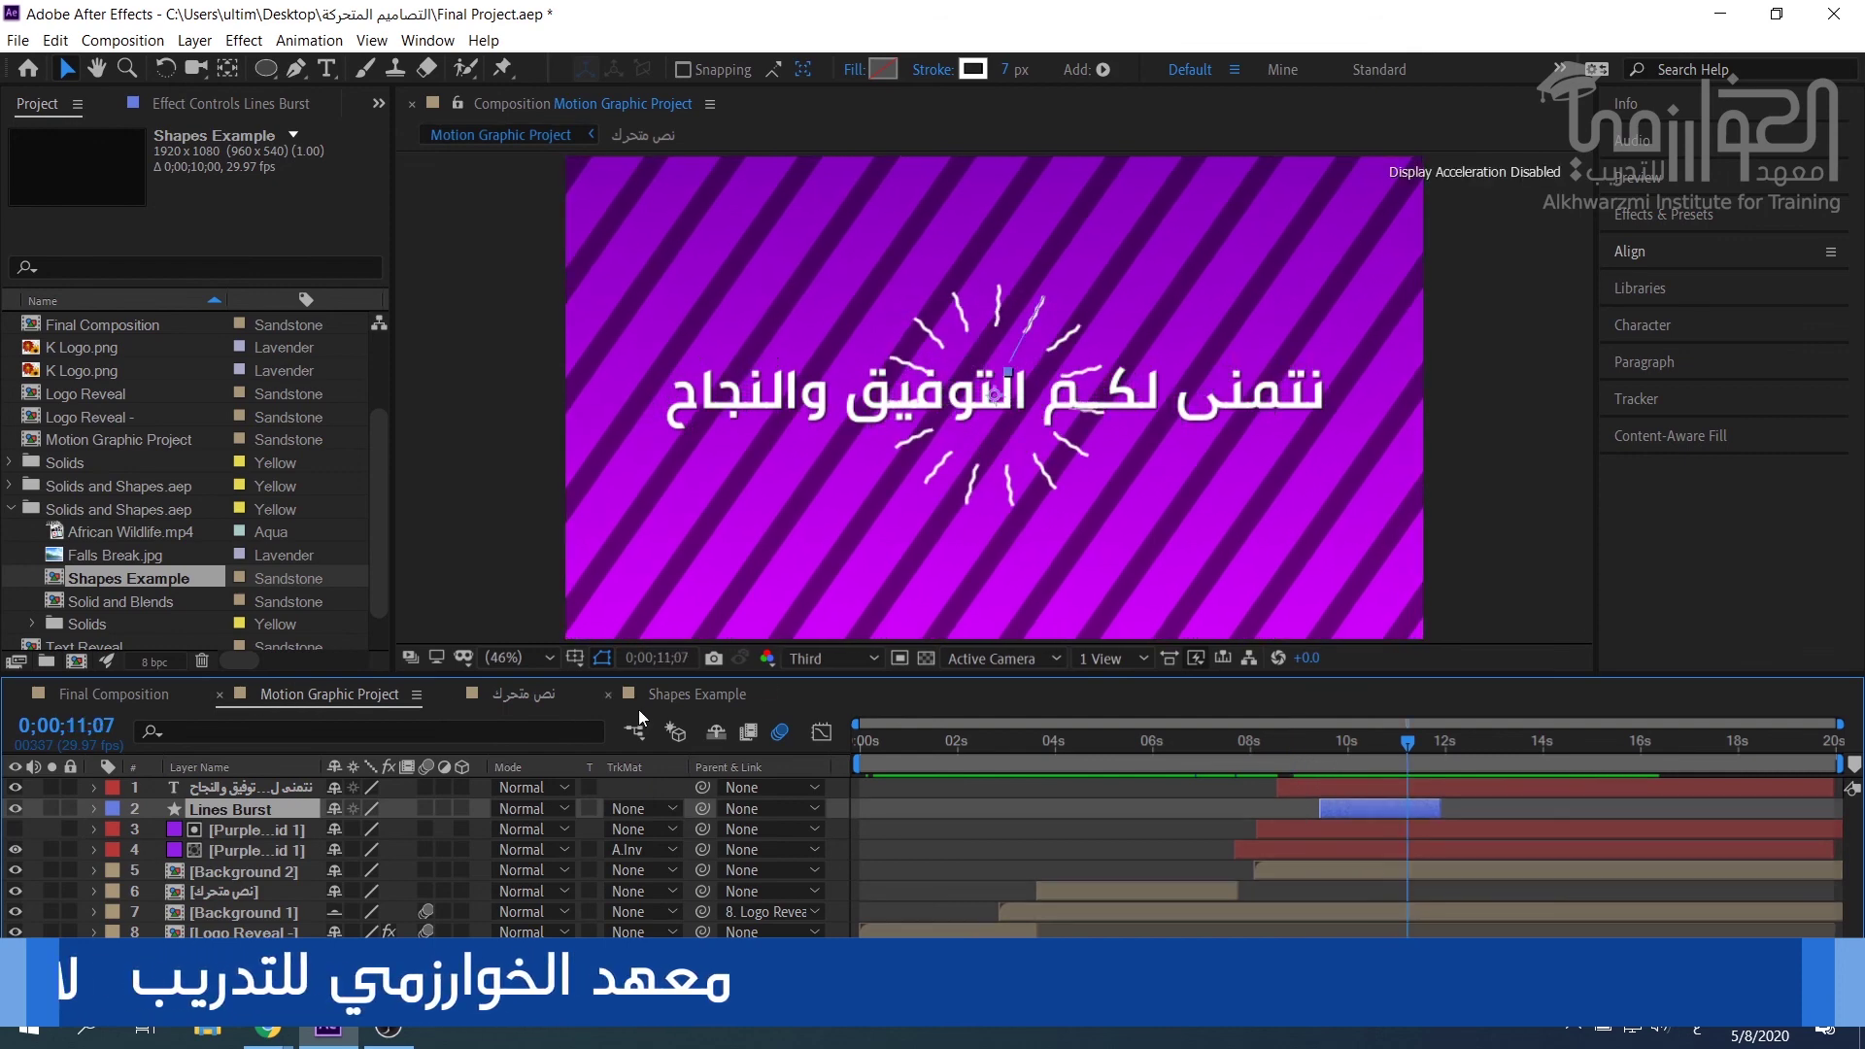
Copy the Circles Pop layer from Shapes Example into Motion Graphic Project and shift it to start at about 10 seconds.
{"action": "left_click", "coordinate": [669, 694]}
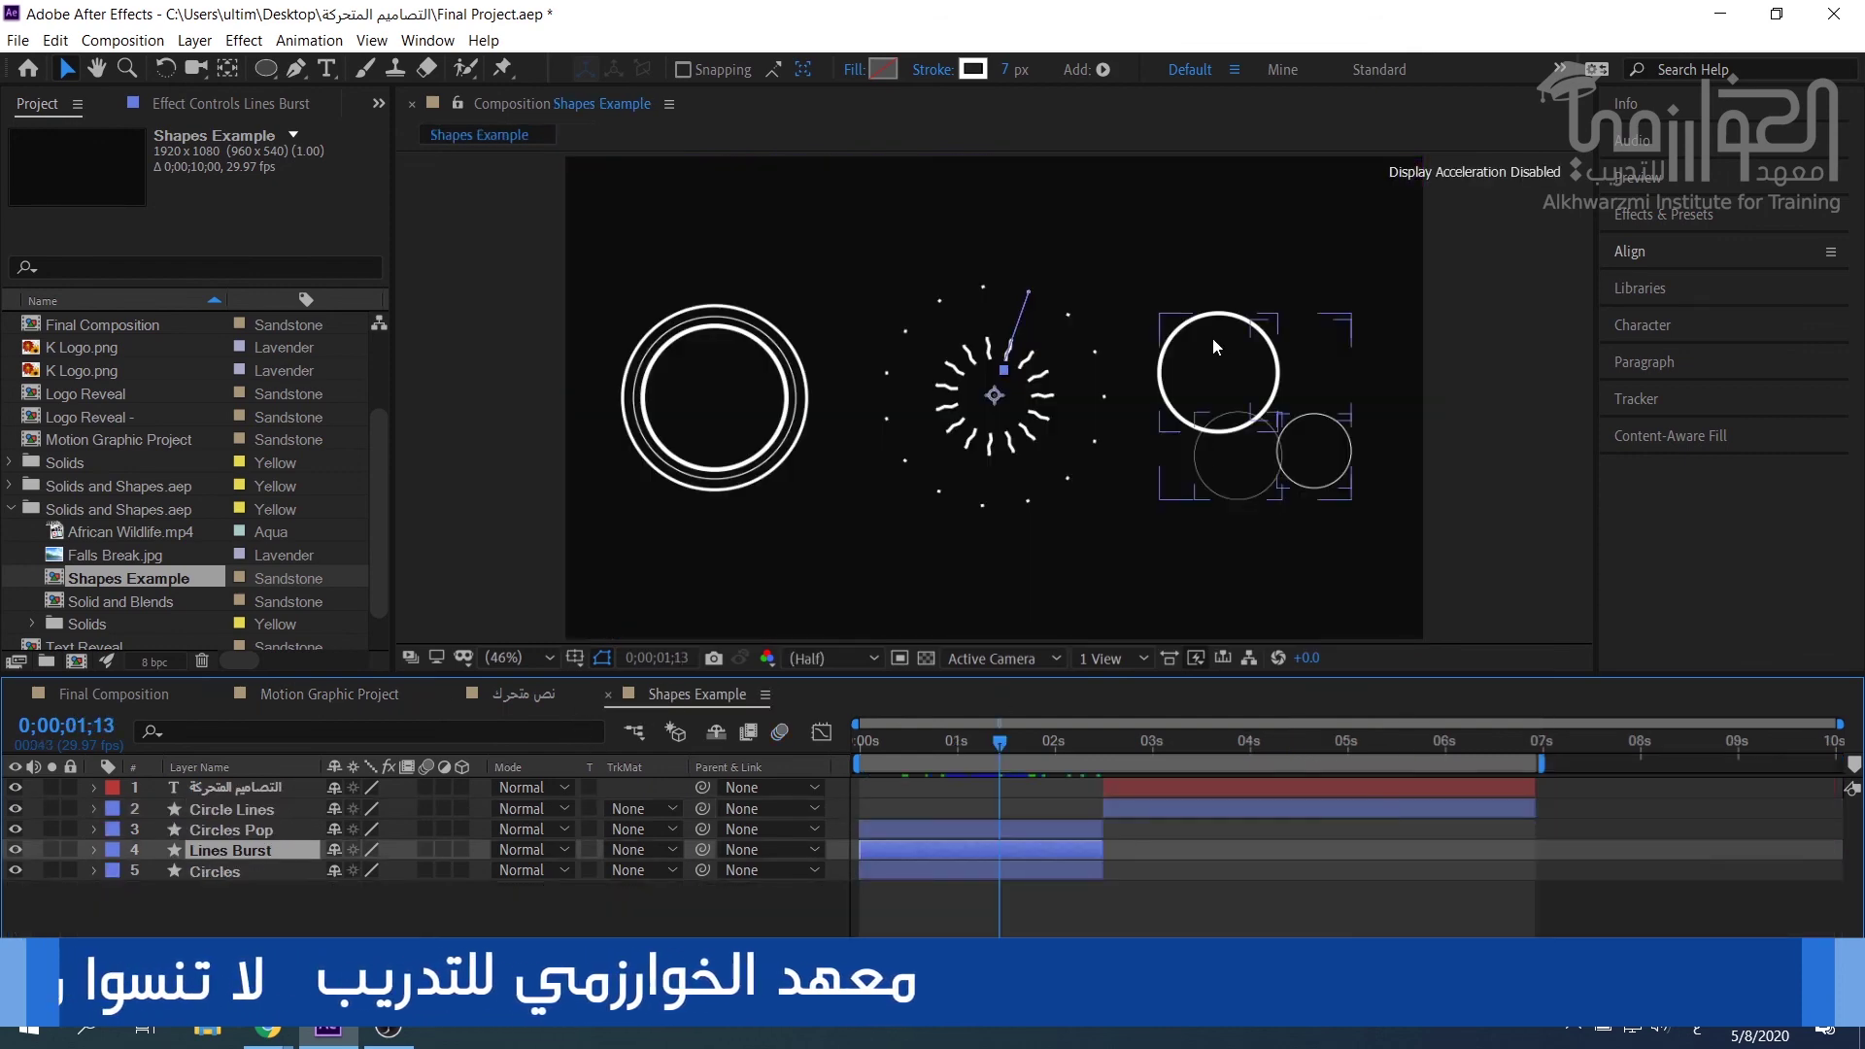
{"action": "left_click", "coordinate": [946, 871]}
{"action": "left_click", "coordinate": [937, 831]}
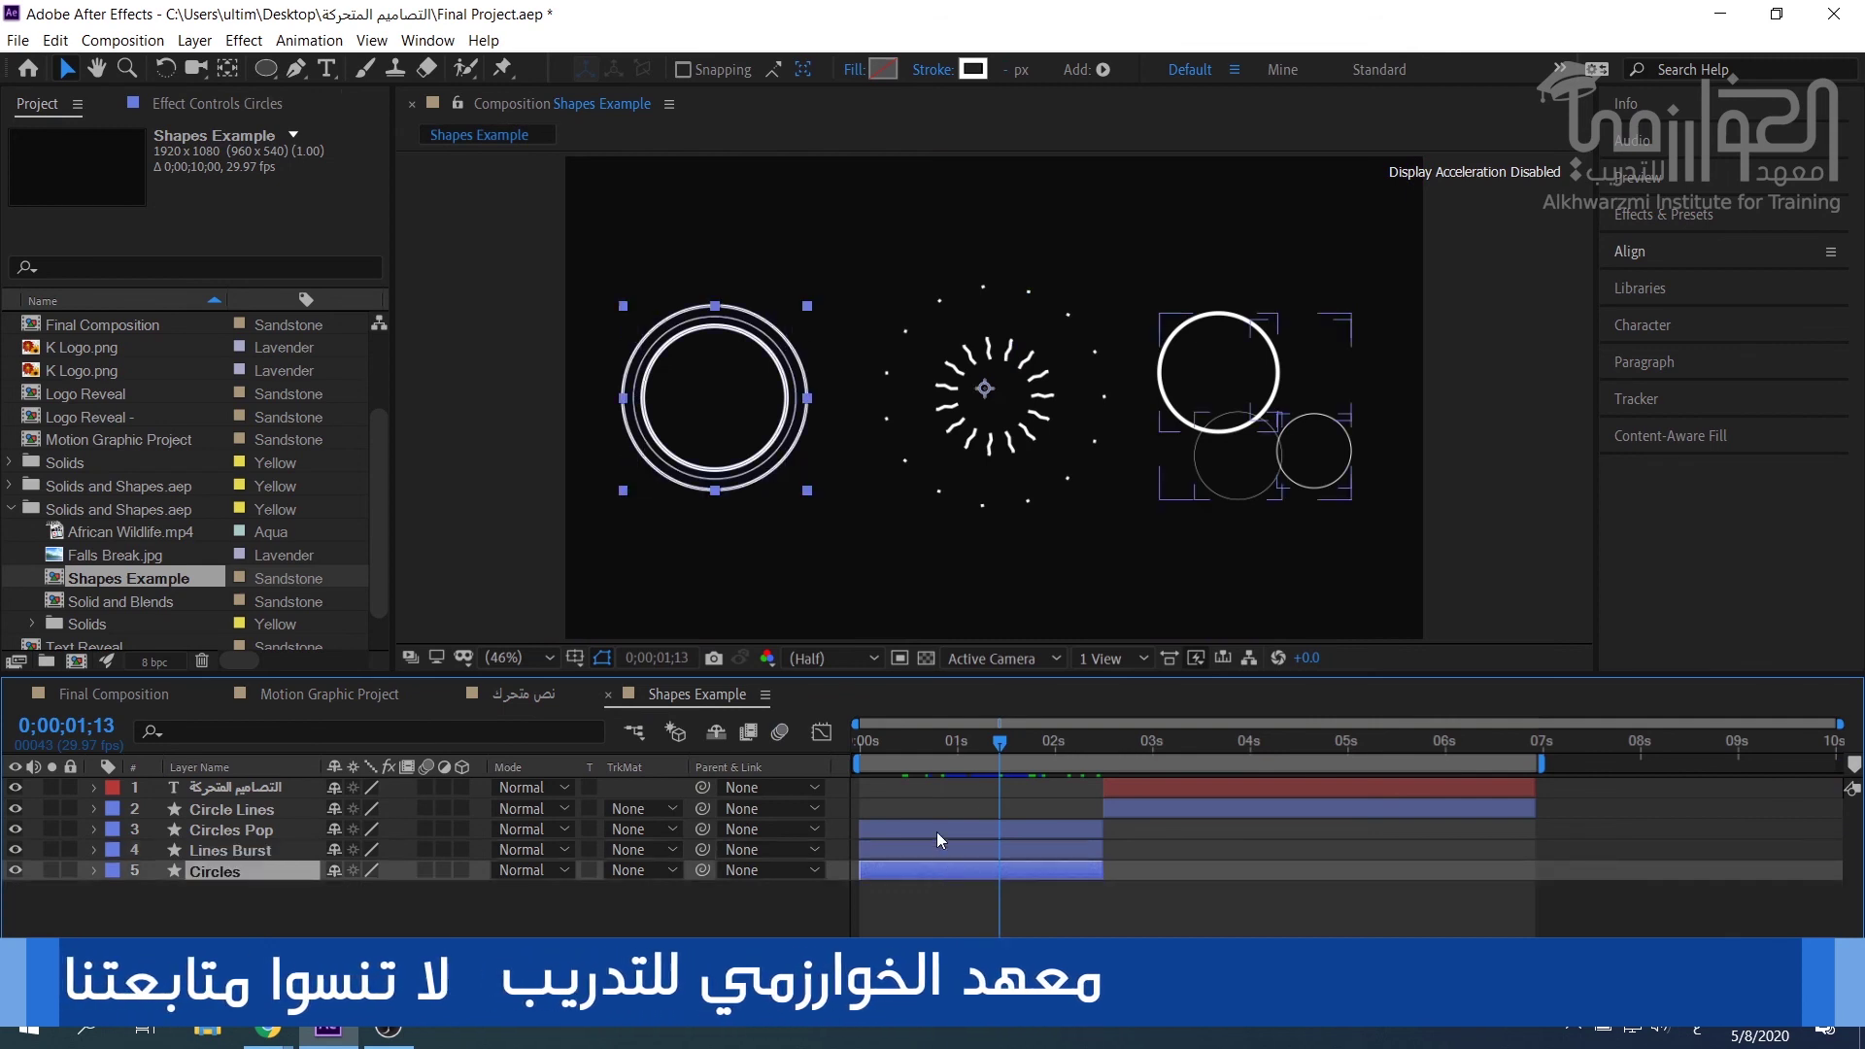
{"action": "left_click", "coordinate": [346, 697]}
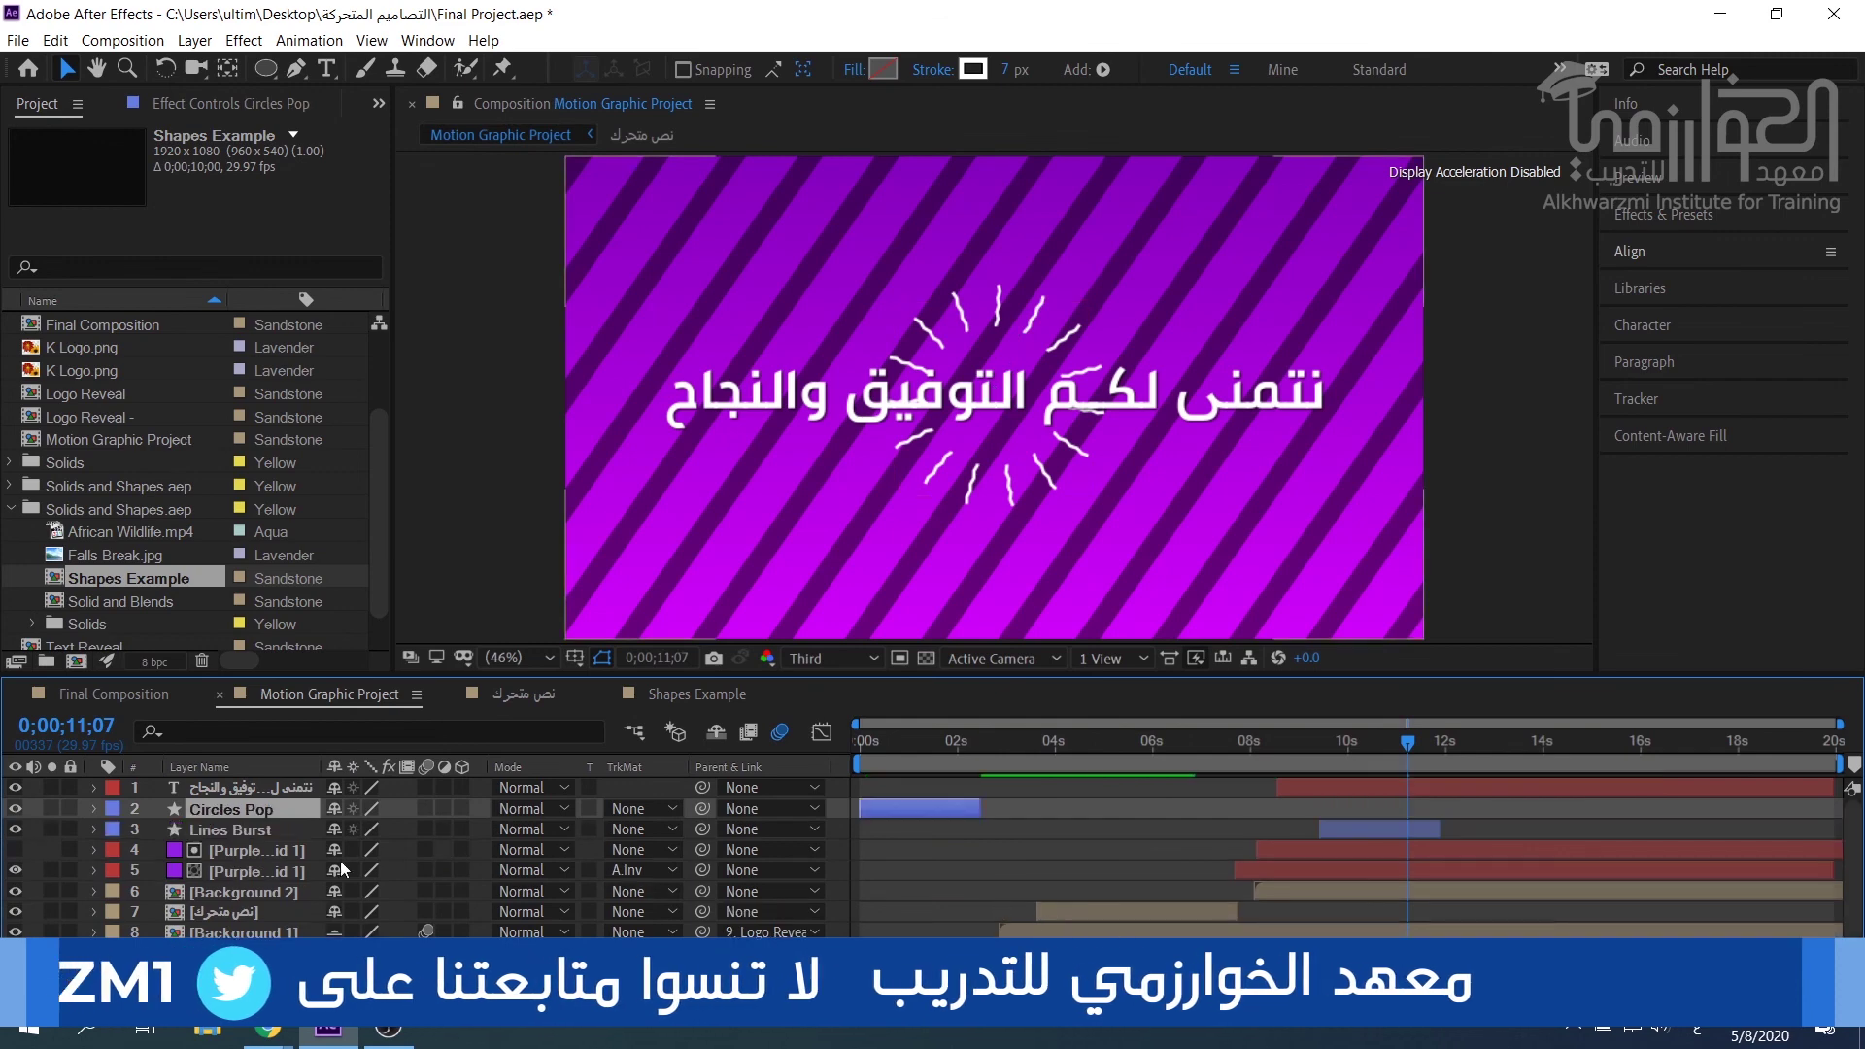
{"action": "left_click_drag", "start_coordinate": [934, 808], "coordinate": [1419, 820]}
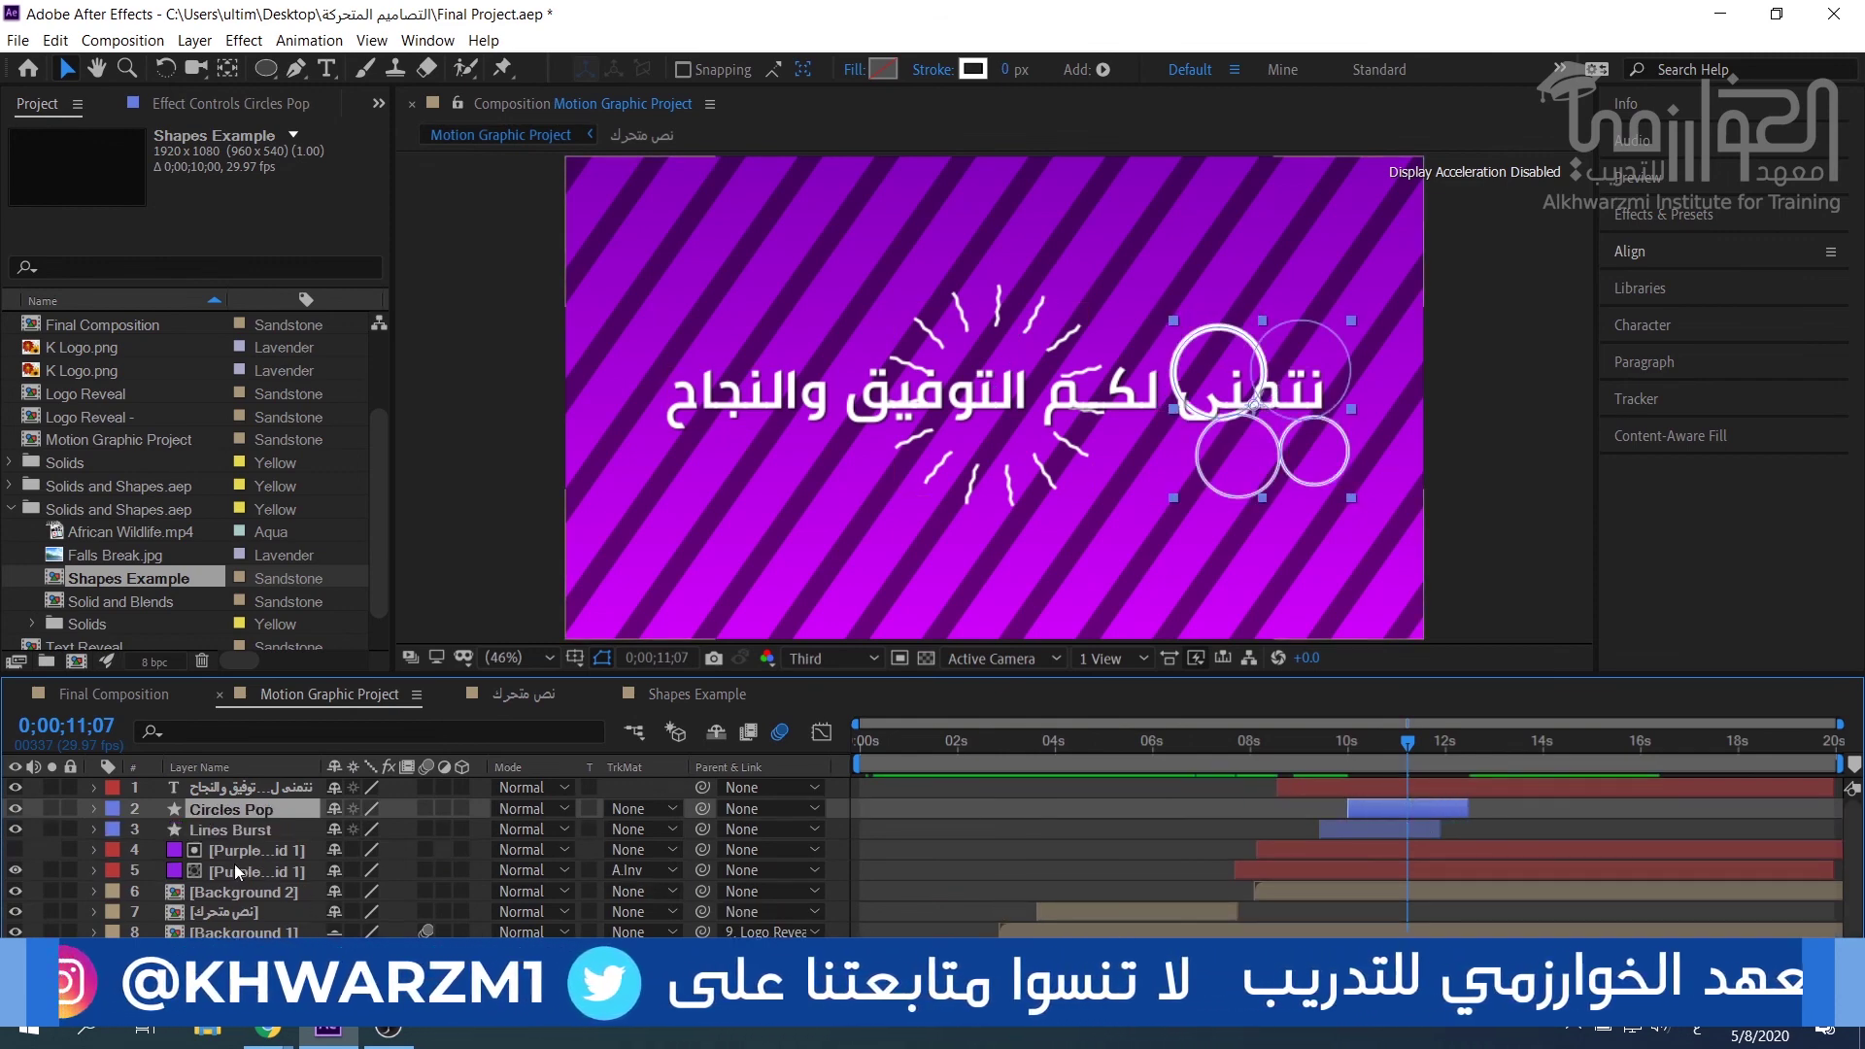
Duplicate Circles Pop, shift the copy to start at about 10.5 seconds, and move its circles over the left end of the closing text.
{"action": "key", "text": "ctrl+d"}
{"action": "mouse_move", "coordinate": [1456, 808]}
{"action": "left_mouse_down"}
{"action": "mouse_move", "coordinate": [968, 808]}
{"action": "mouse_move", "coordinate": [1475, 825]}
{"action": "left_mouse_up"}
{"action": "left_click", "coordinate": [1262, 434]}
{"action": "left_click_drag", "start_coordinate": [1223, 398], "coordinate": [769, 398]}
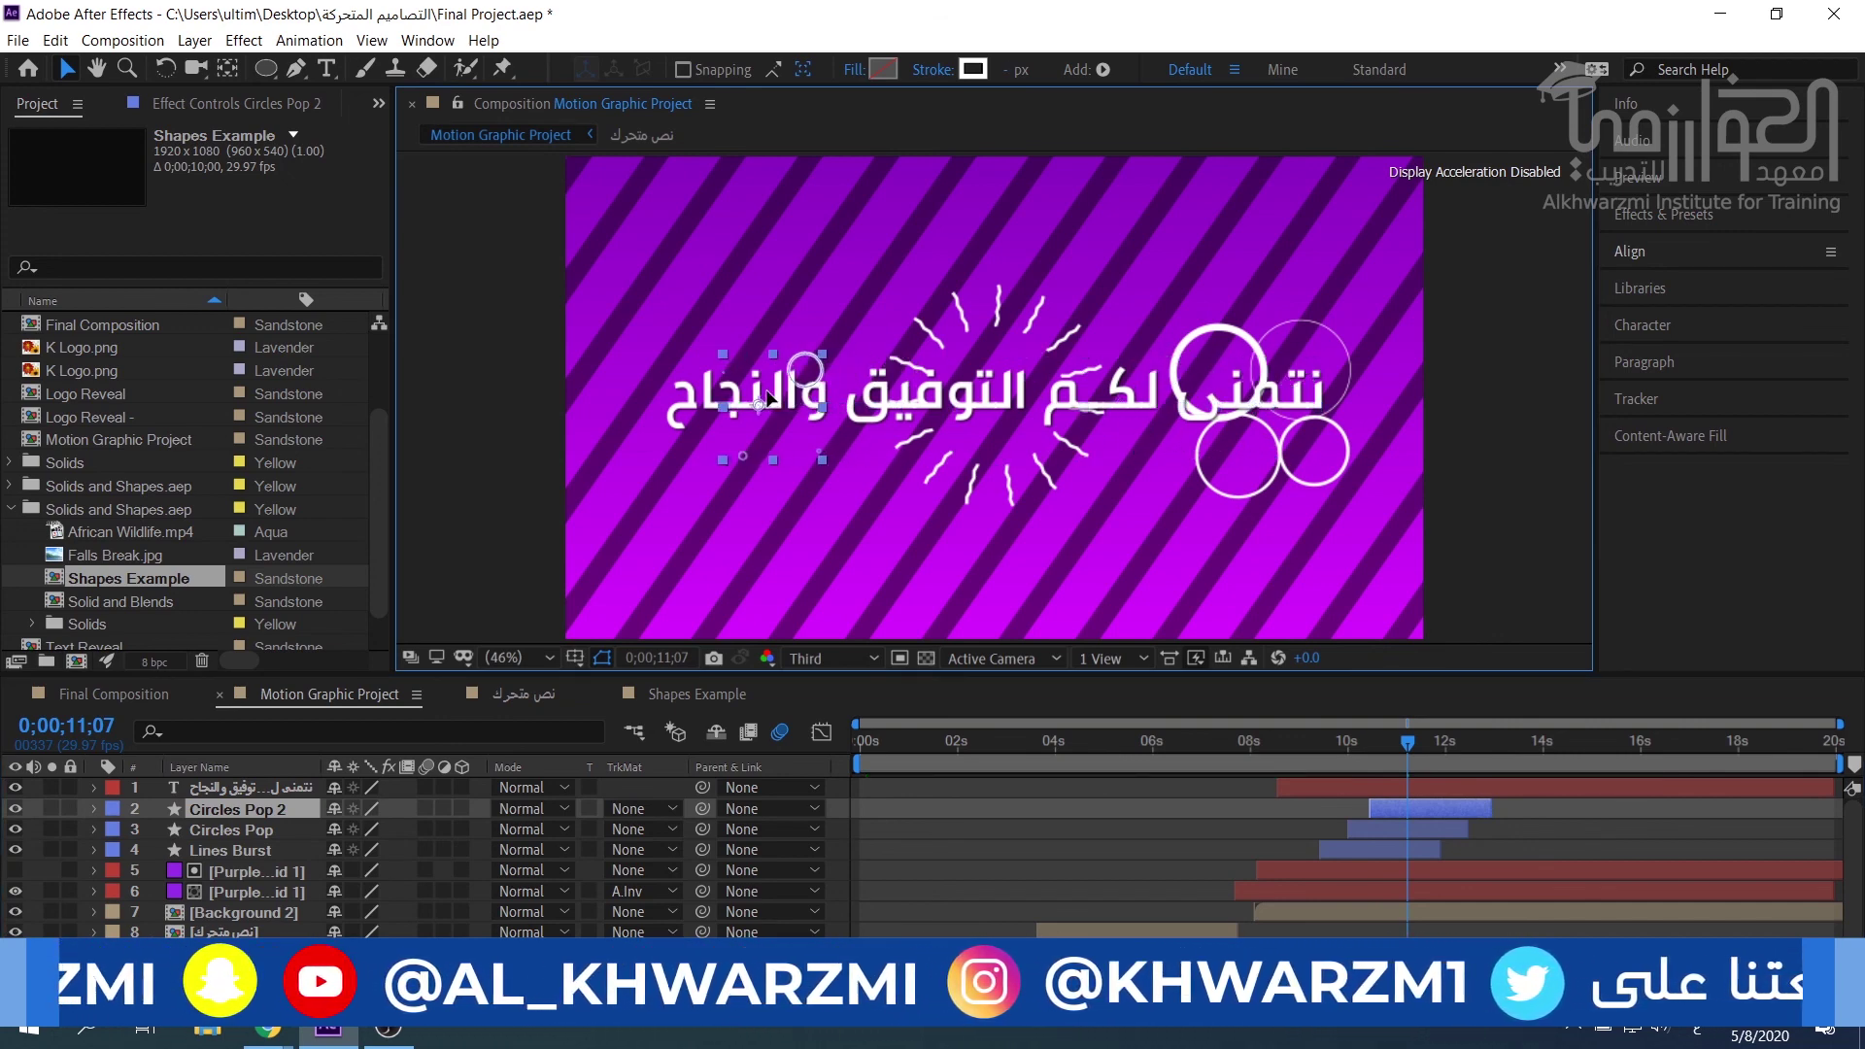
Preview the closing scene from 0;00;09;13 and save the project.
{"action": "left_click_drag", "start_coordinate": [1367, 742], "coordinate": [1320, 744]}
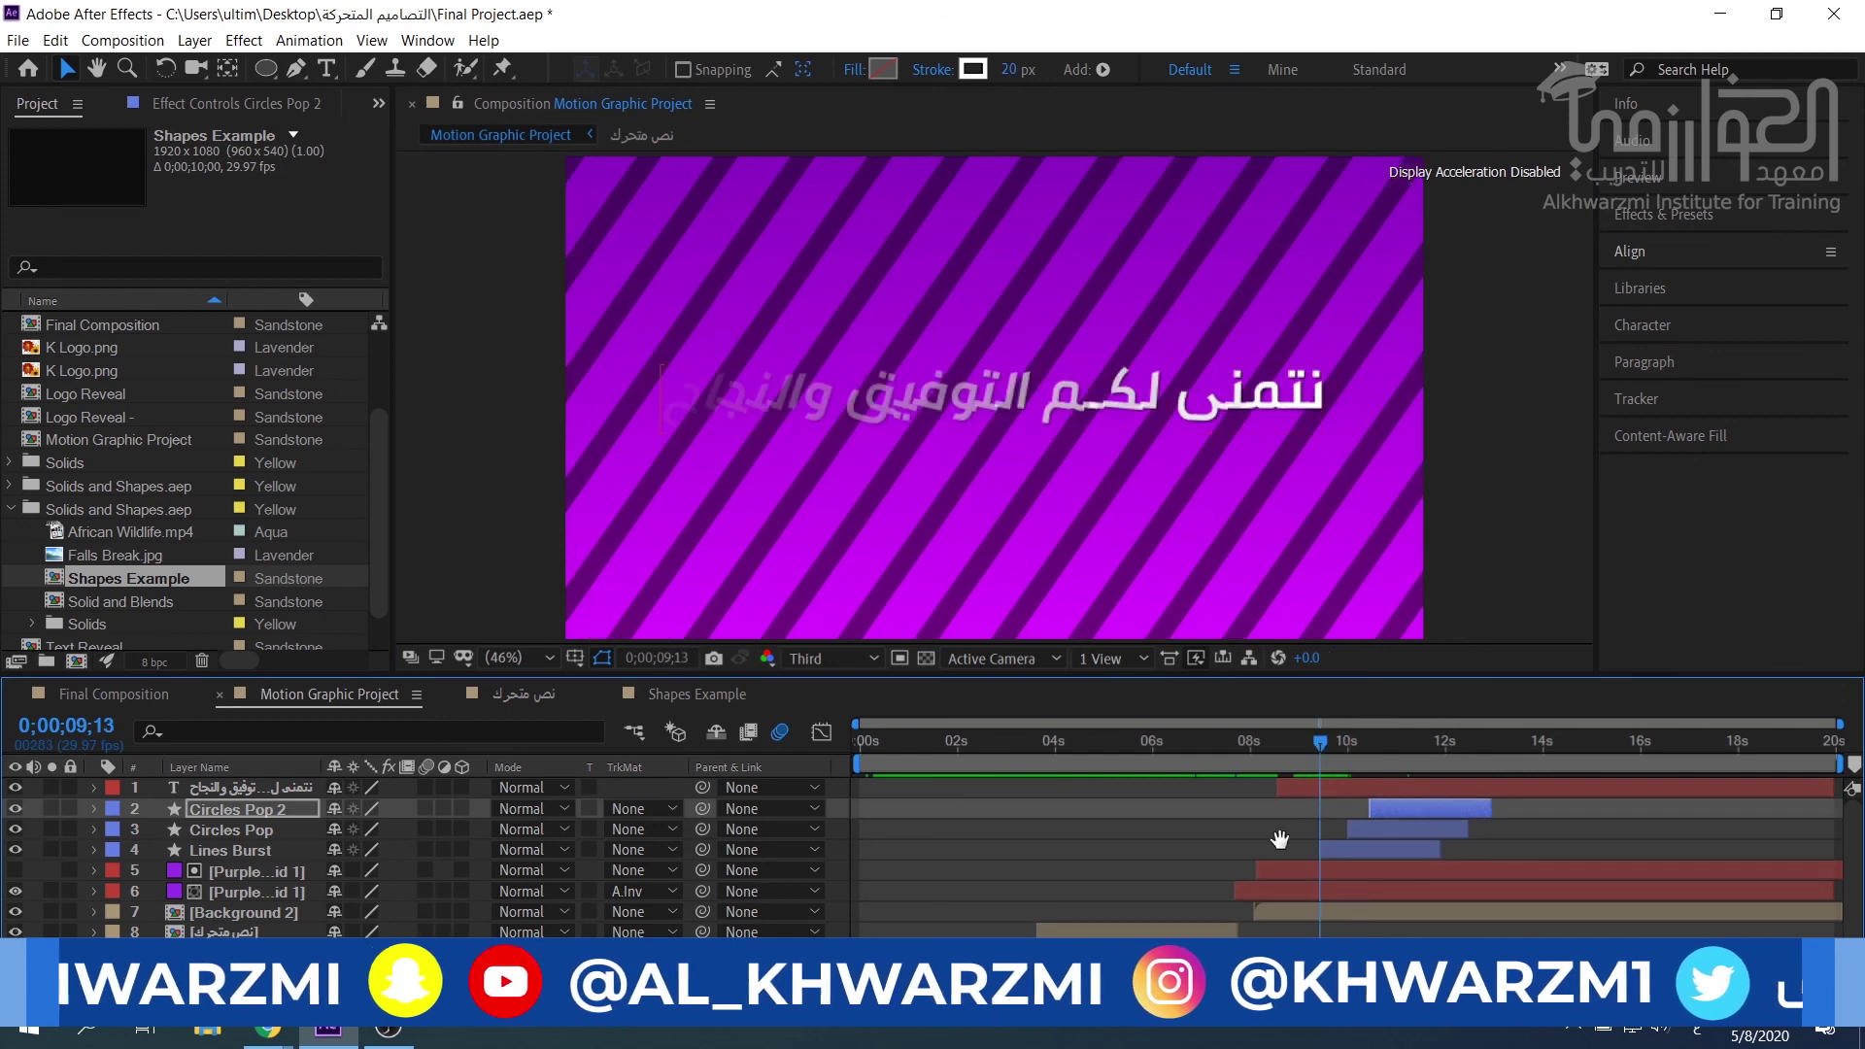
{"action": "key", "text": "space"}
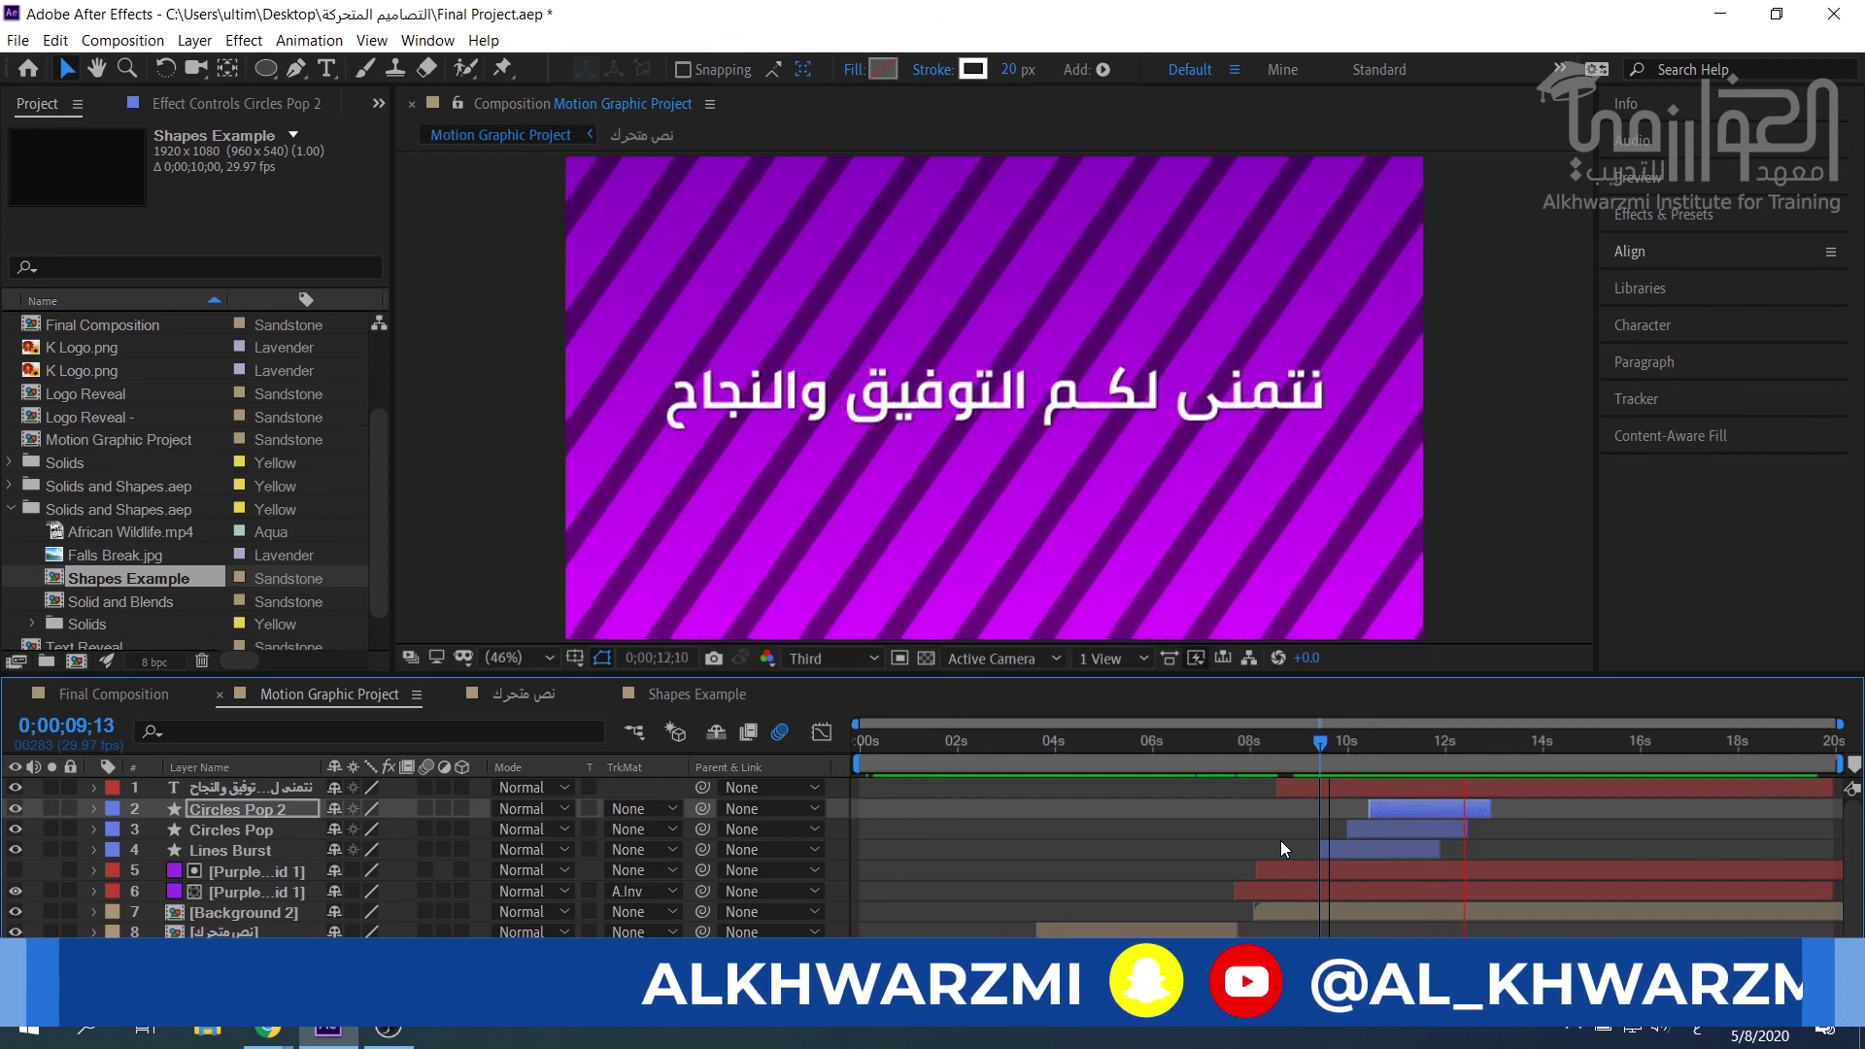
{"action": "left_click", "coordinate": [1392, 742]}
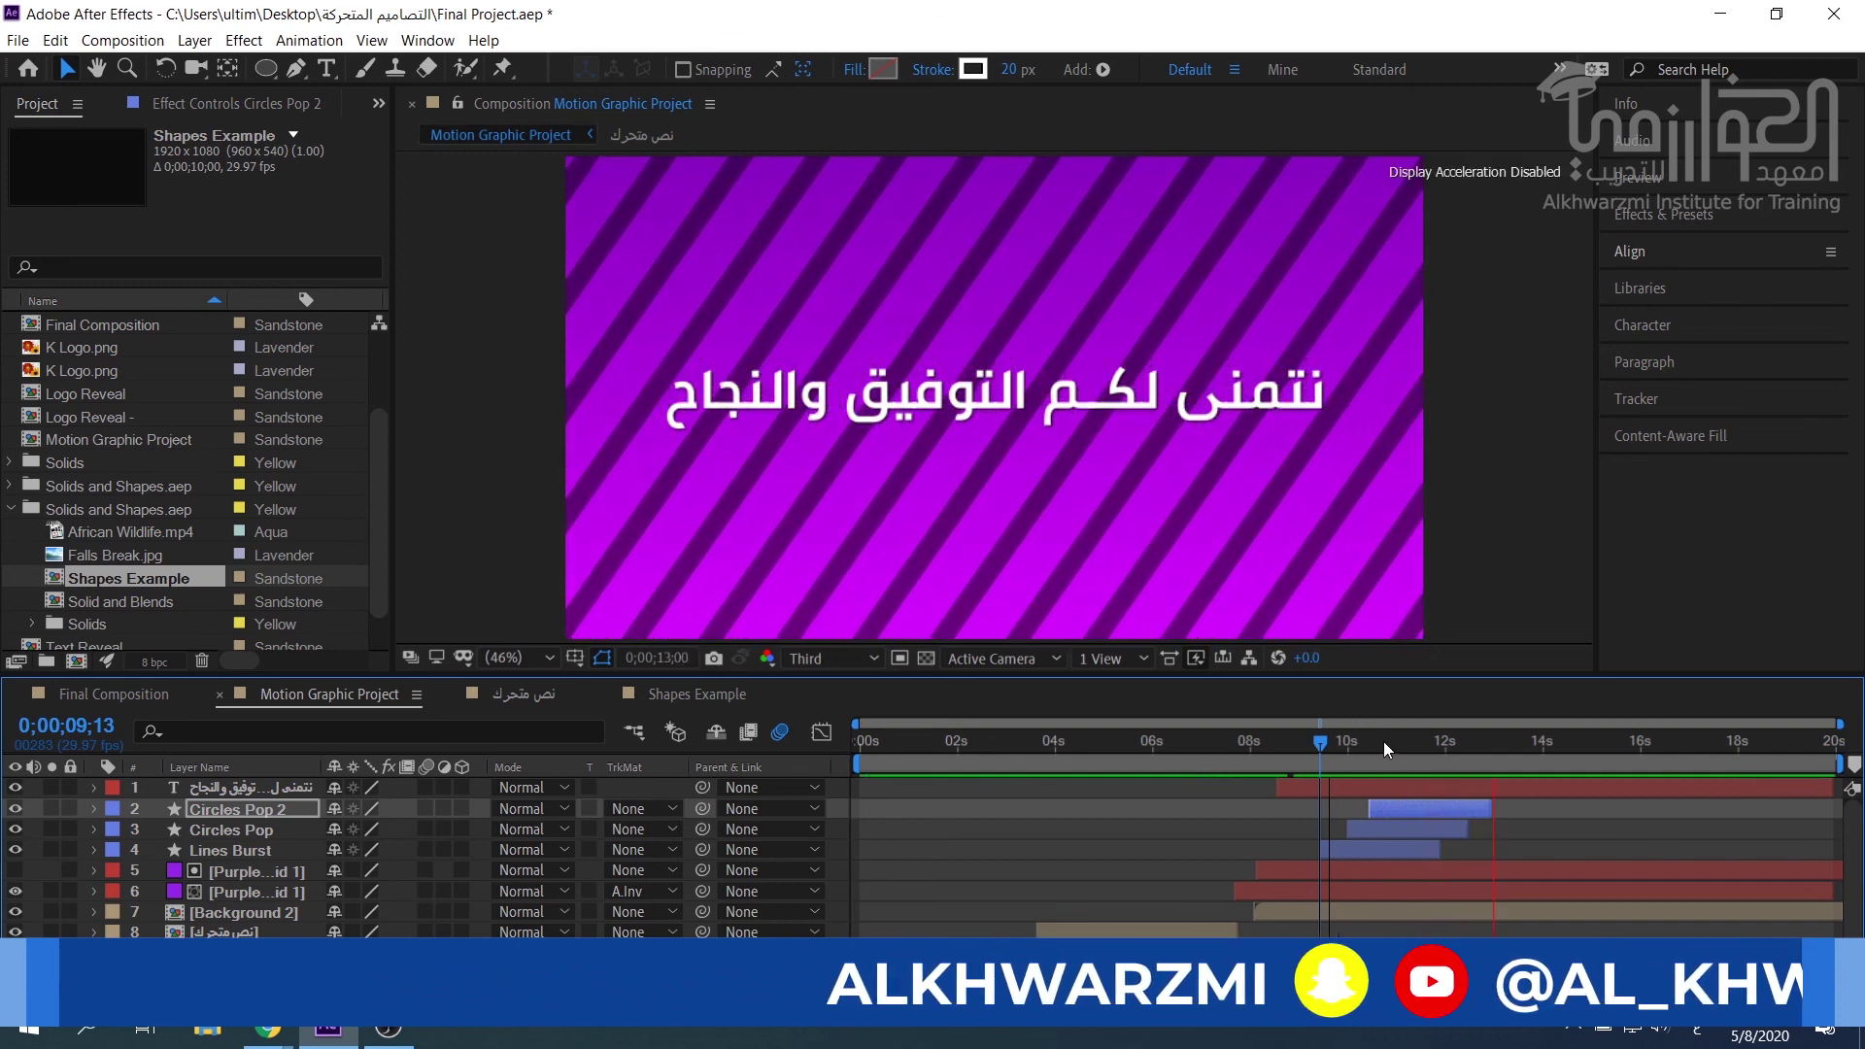
{"action": "left_click", "coordinate": [1332, 741]}
{"action": "key", "text": "ctrl+s"}
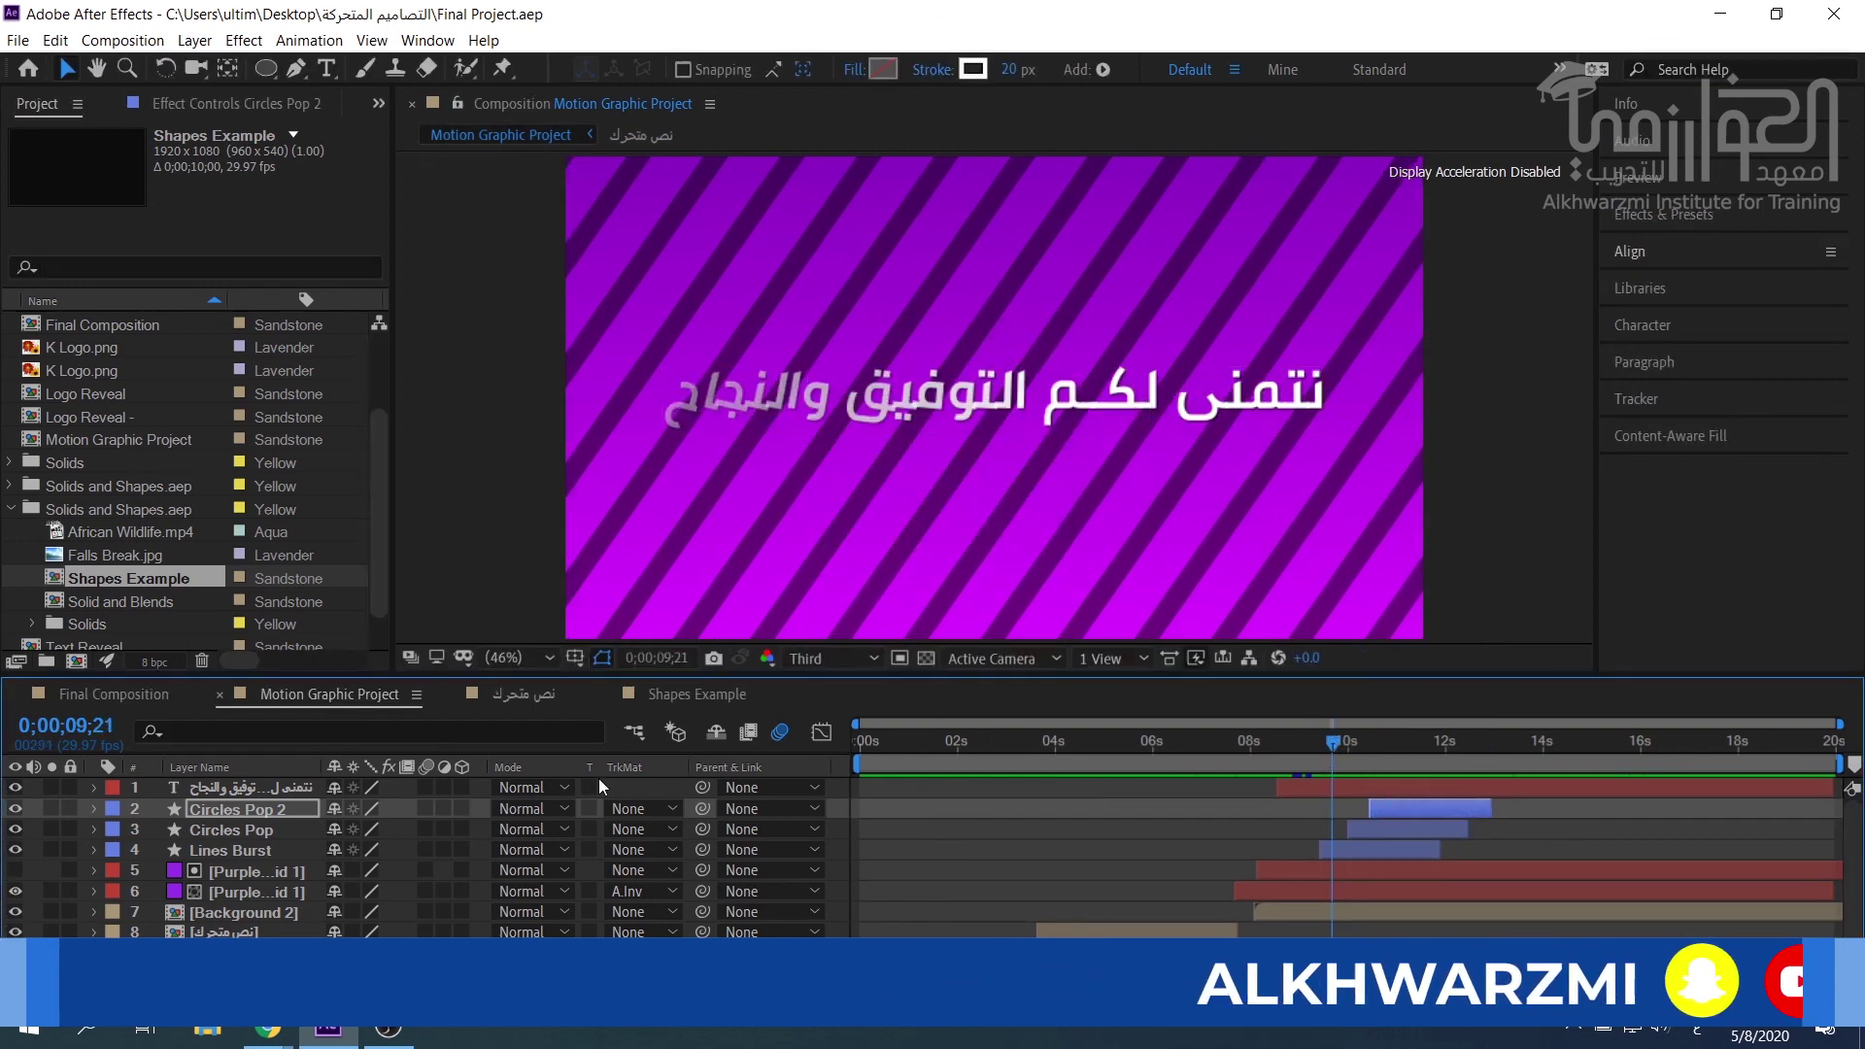
Open the Final Composition for comparison, preview it from the beginning, and scrub to 0;00;09;24.
{"action": "left_click", "coordinate": [256, 790]}
{"action": "left_click_drag", "start_coordinate": [1308, 742], "coordinate": [969, 741]}
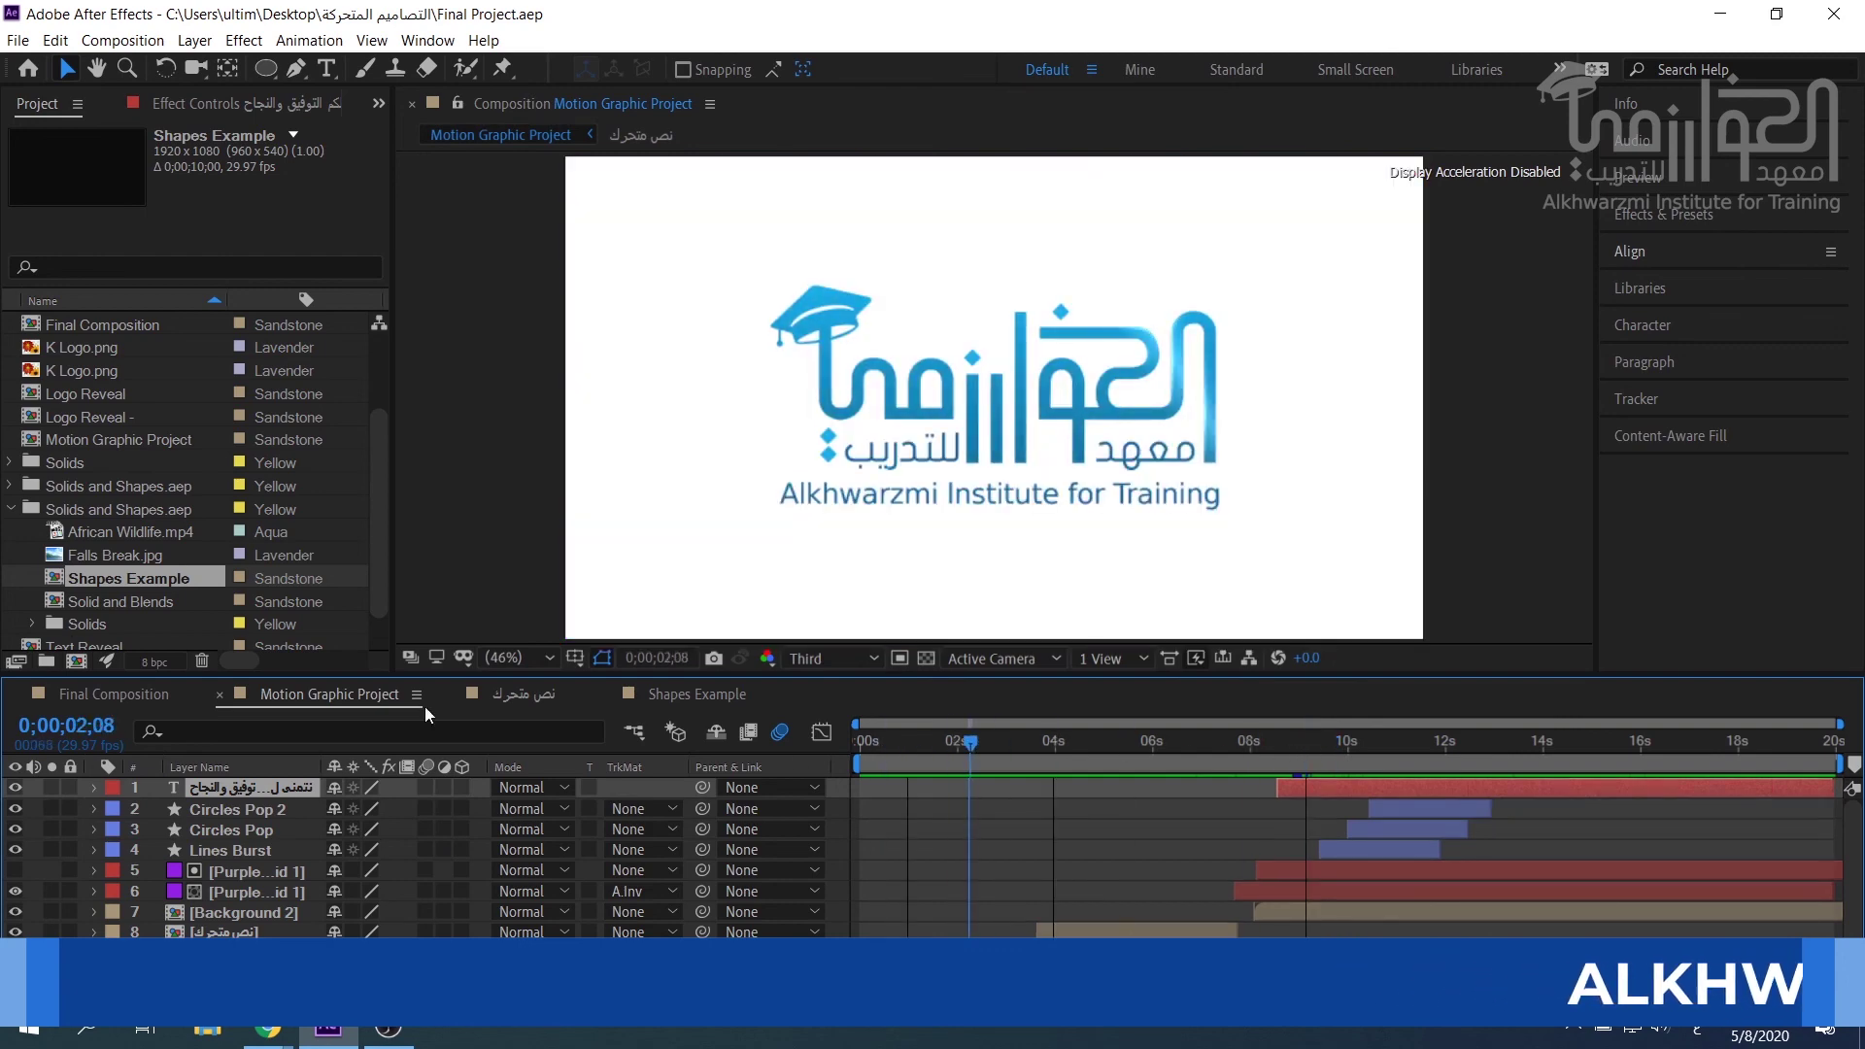
{"action": "left_click", "coordinate": [99, 692]}
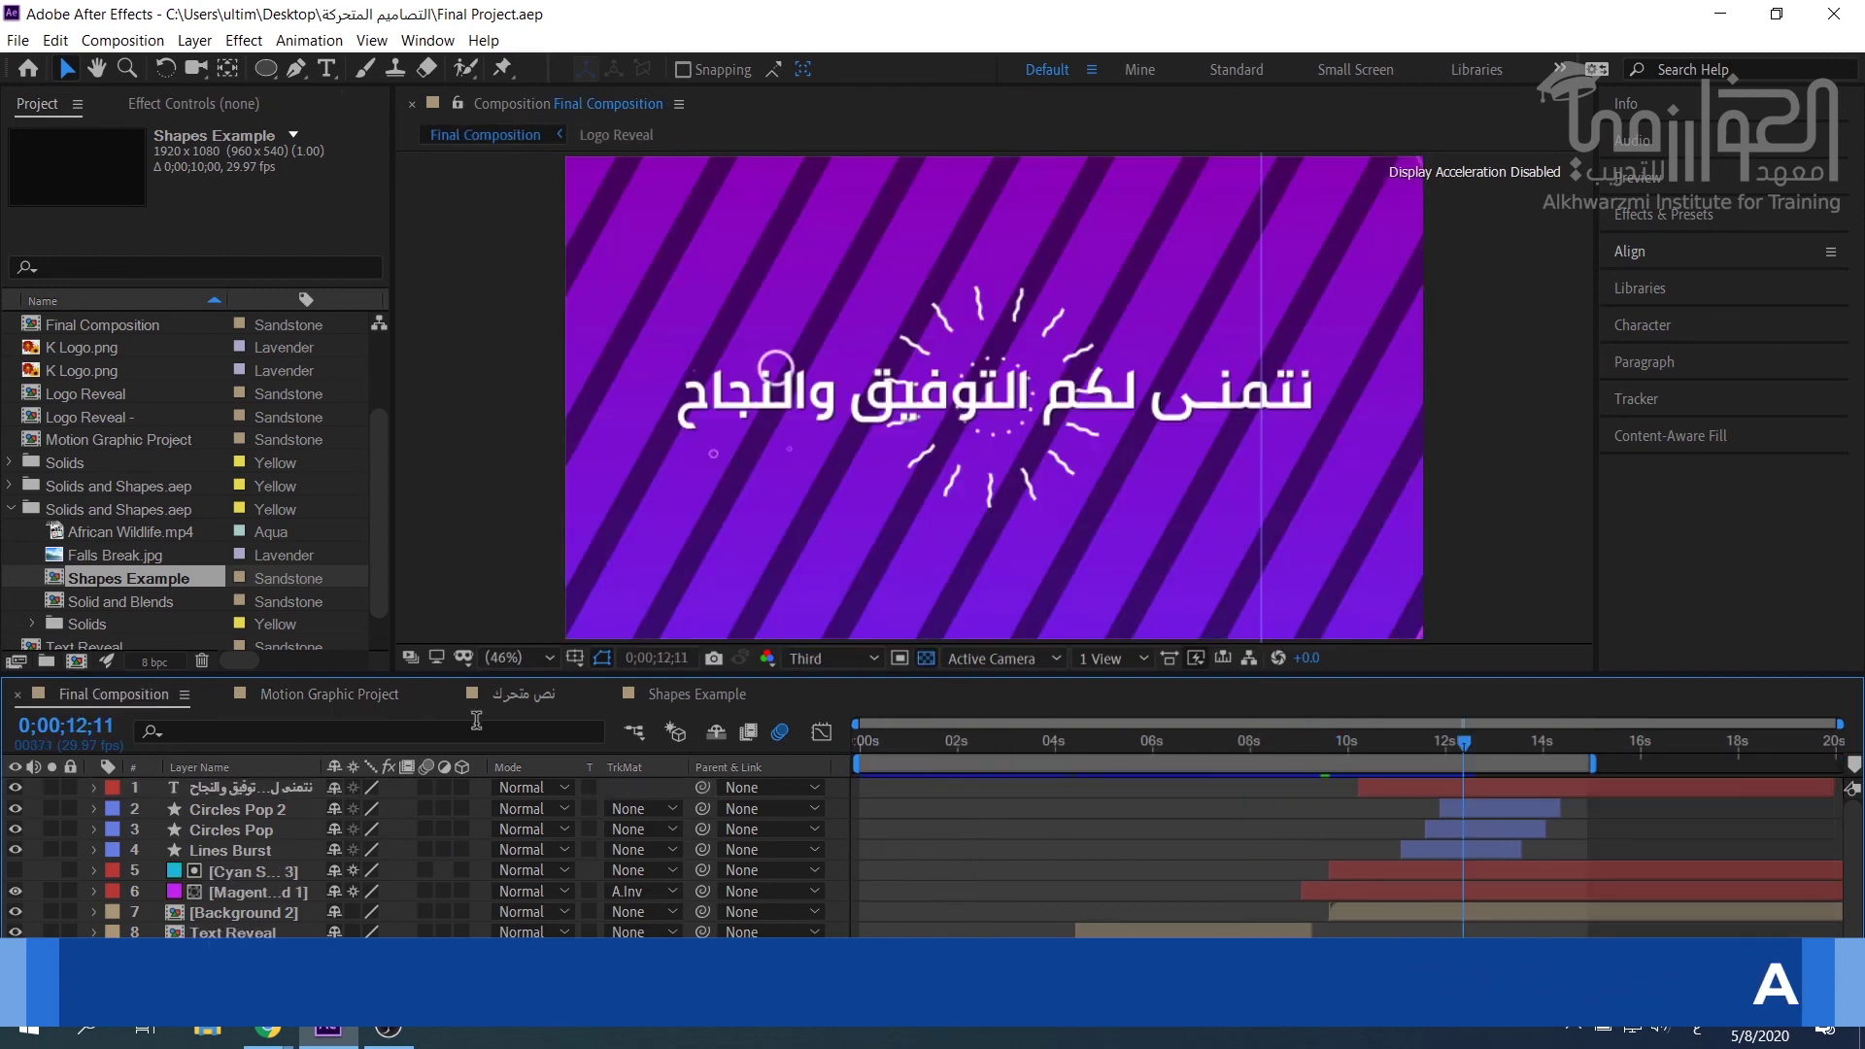
{"action": "left_click_drag", "start_coordinate": [959, 749], "coordinate": [842, 754]}
{"action": "key", "text": "space"}
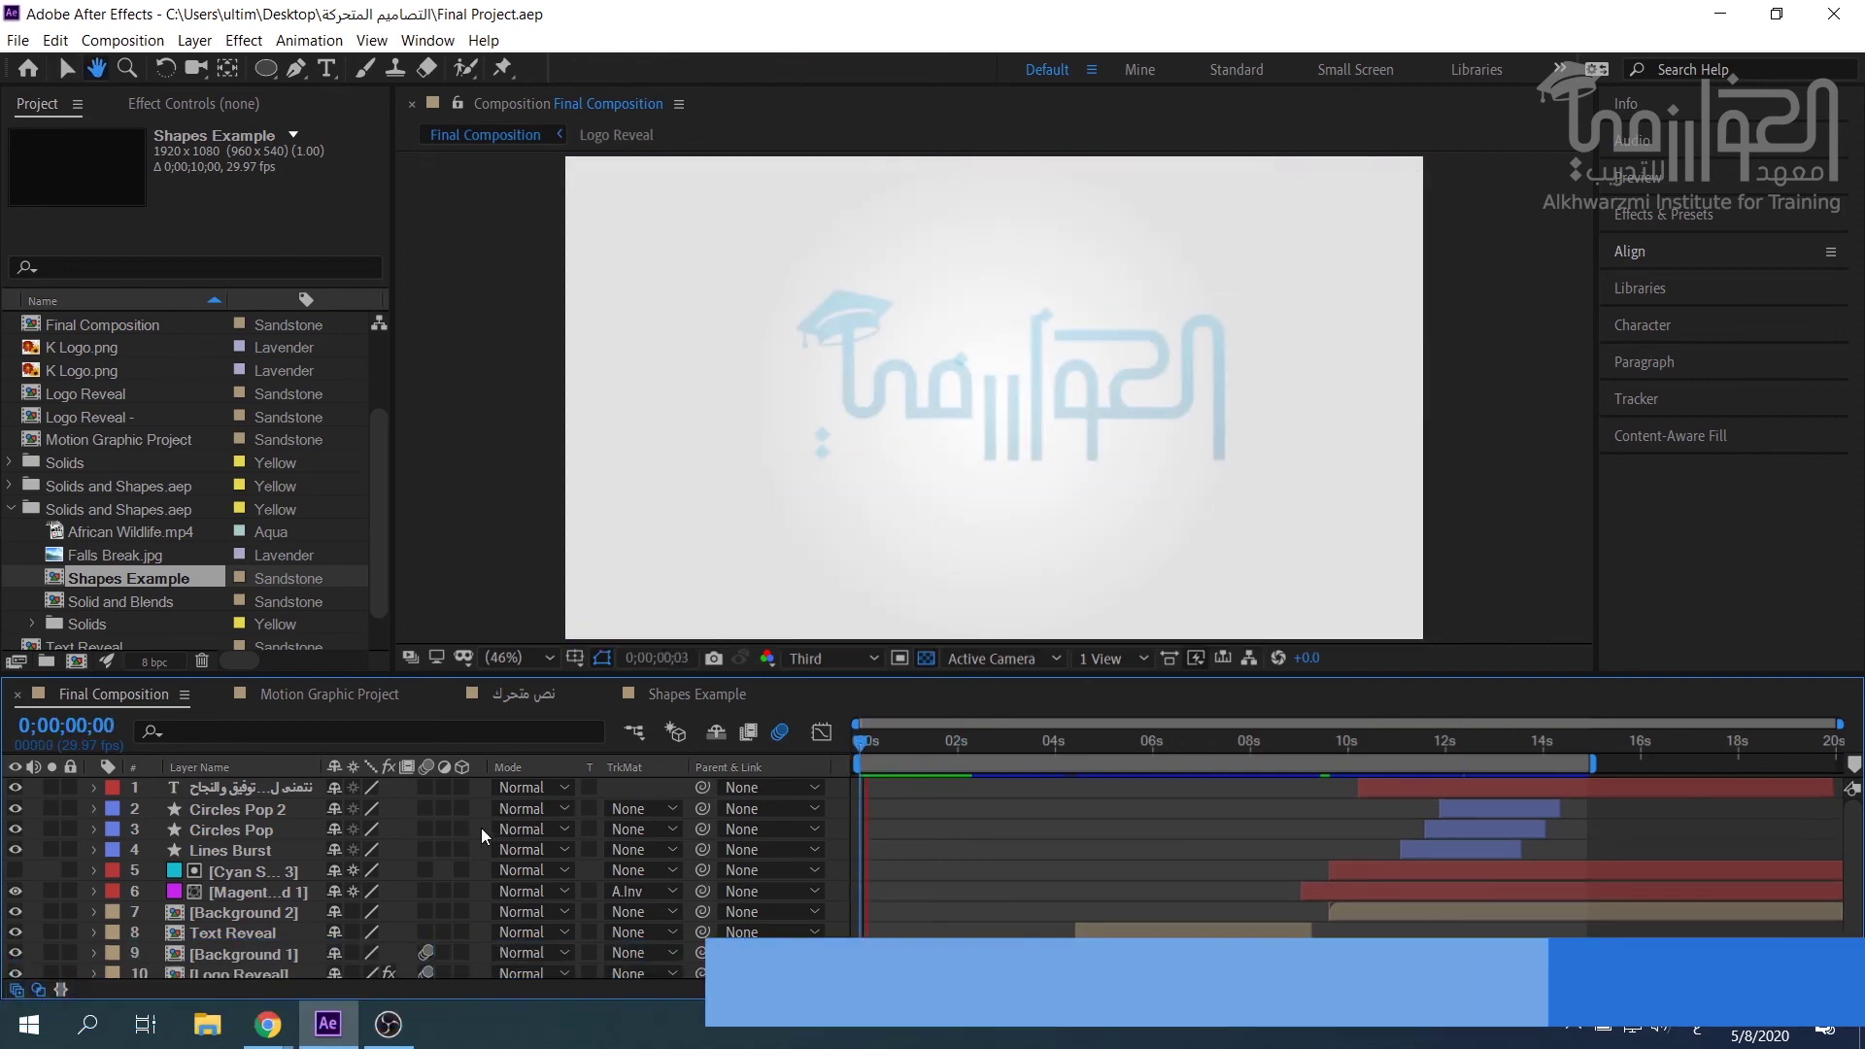
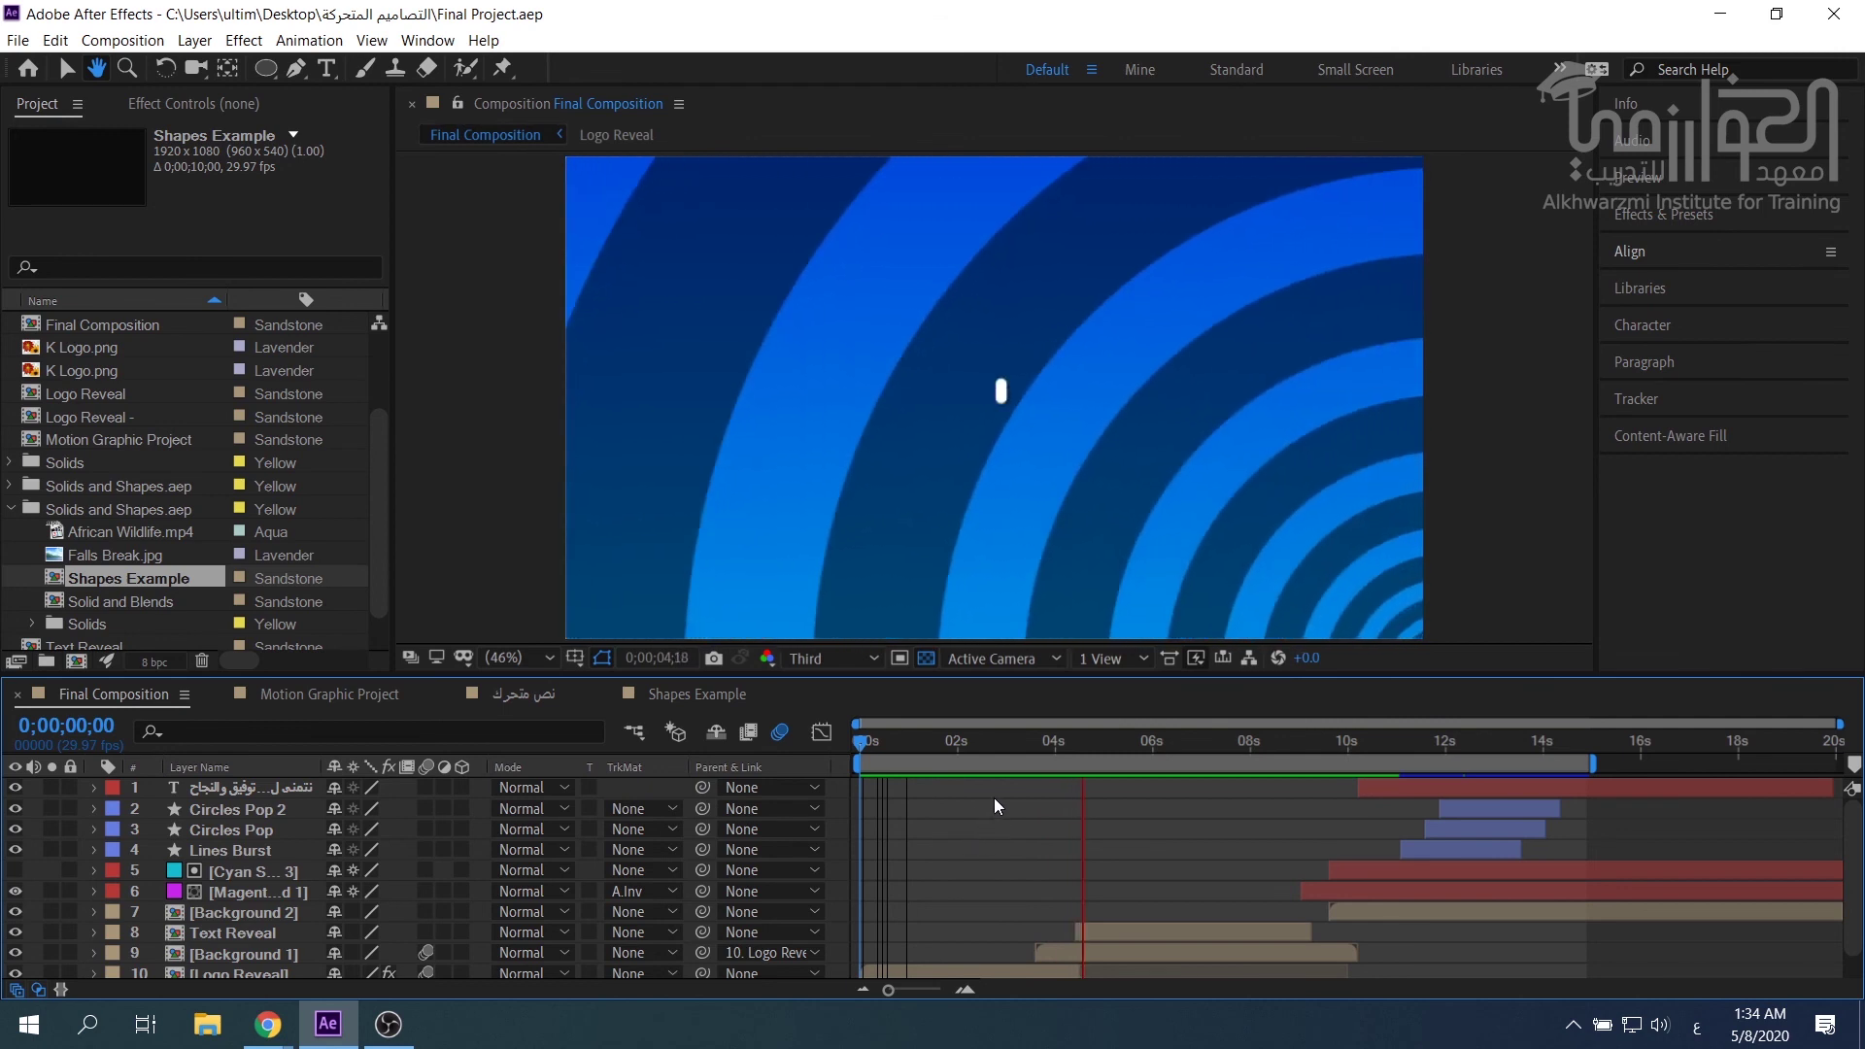
{"action": "key", "text": "space"}
{"action": "left_click_drag", "start_coordinate": [1061, 743], "coordinate": [1339, 751]}
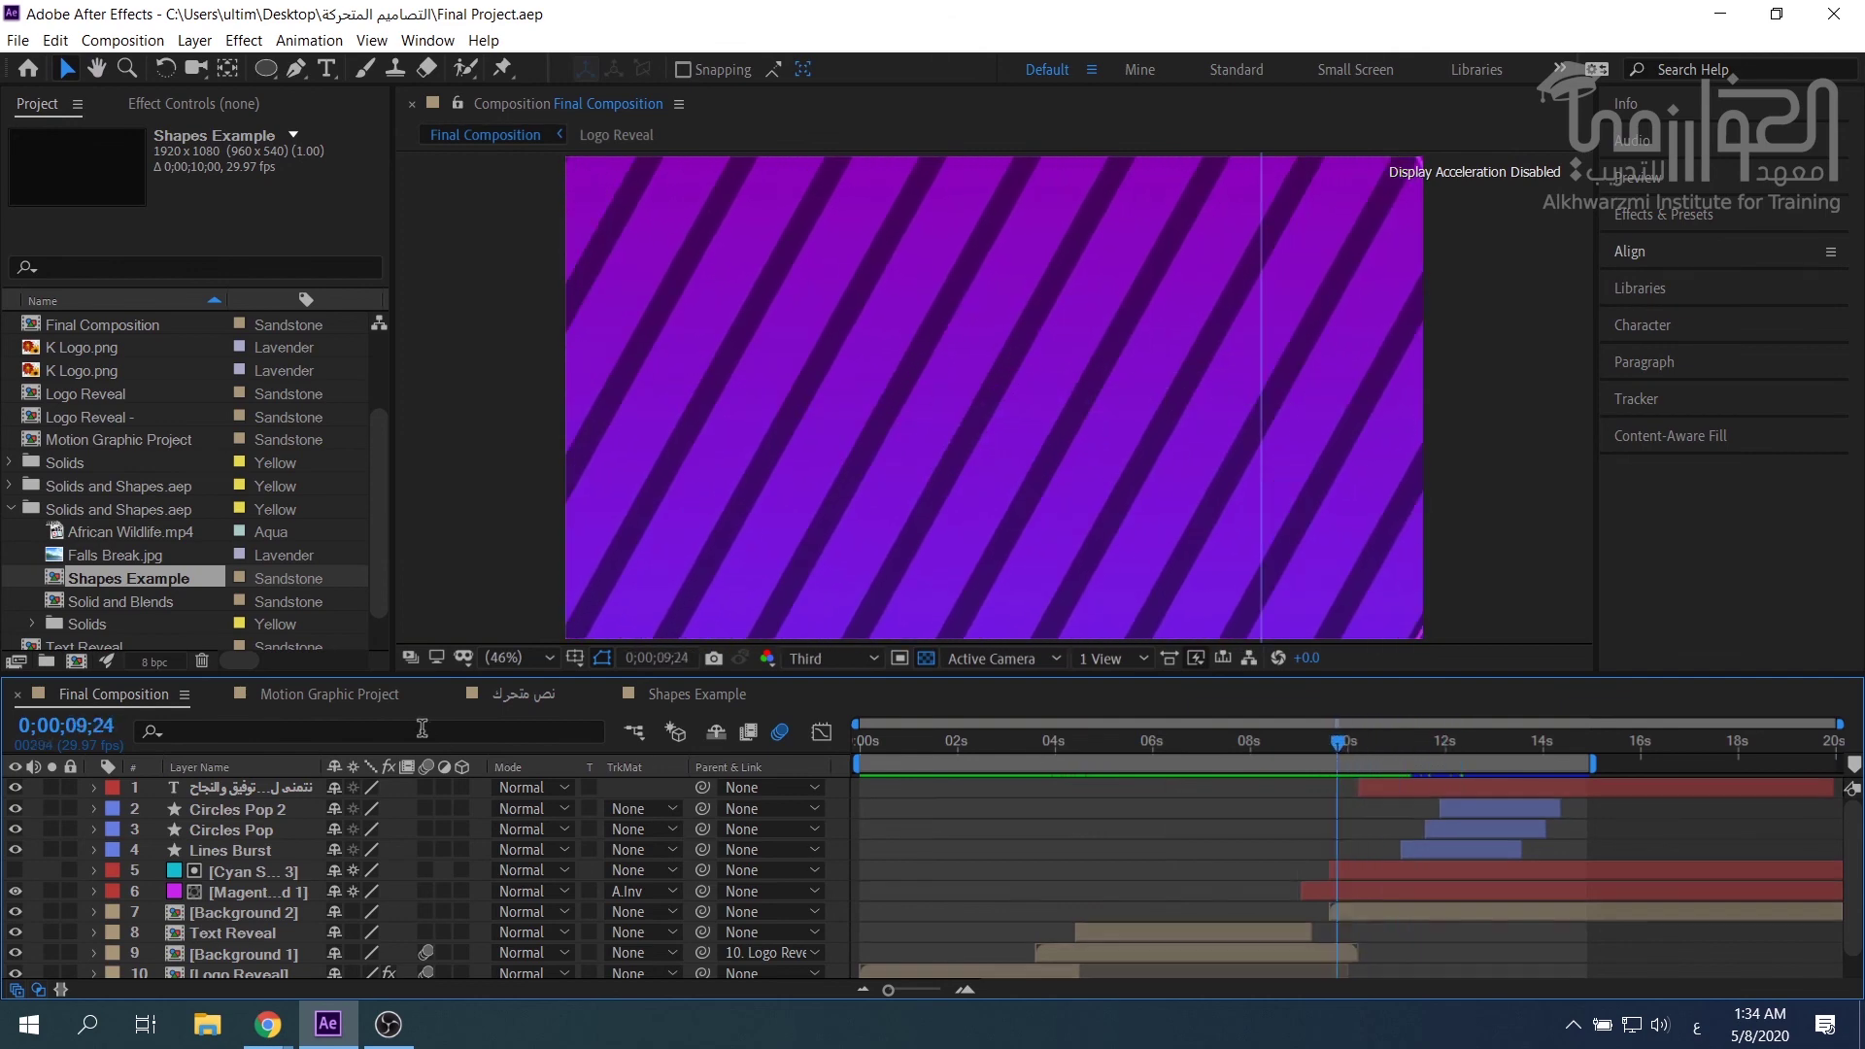
Return to the Motion Graphic Project composition and scrub through its text scene to 0;00;03;21.
{"action": "left_click", "coordinate": [355, 696]}
{"action": "left_click_drag", "start_coordinate": [1049, 738], "coordinate": [1223, 750]}
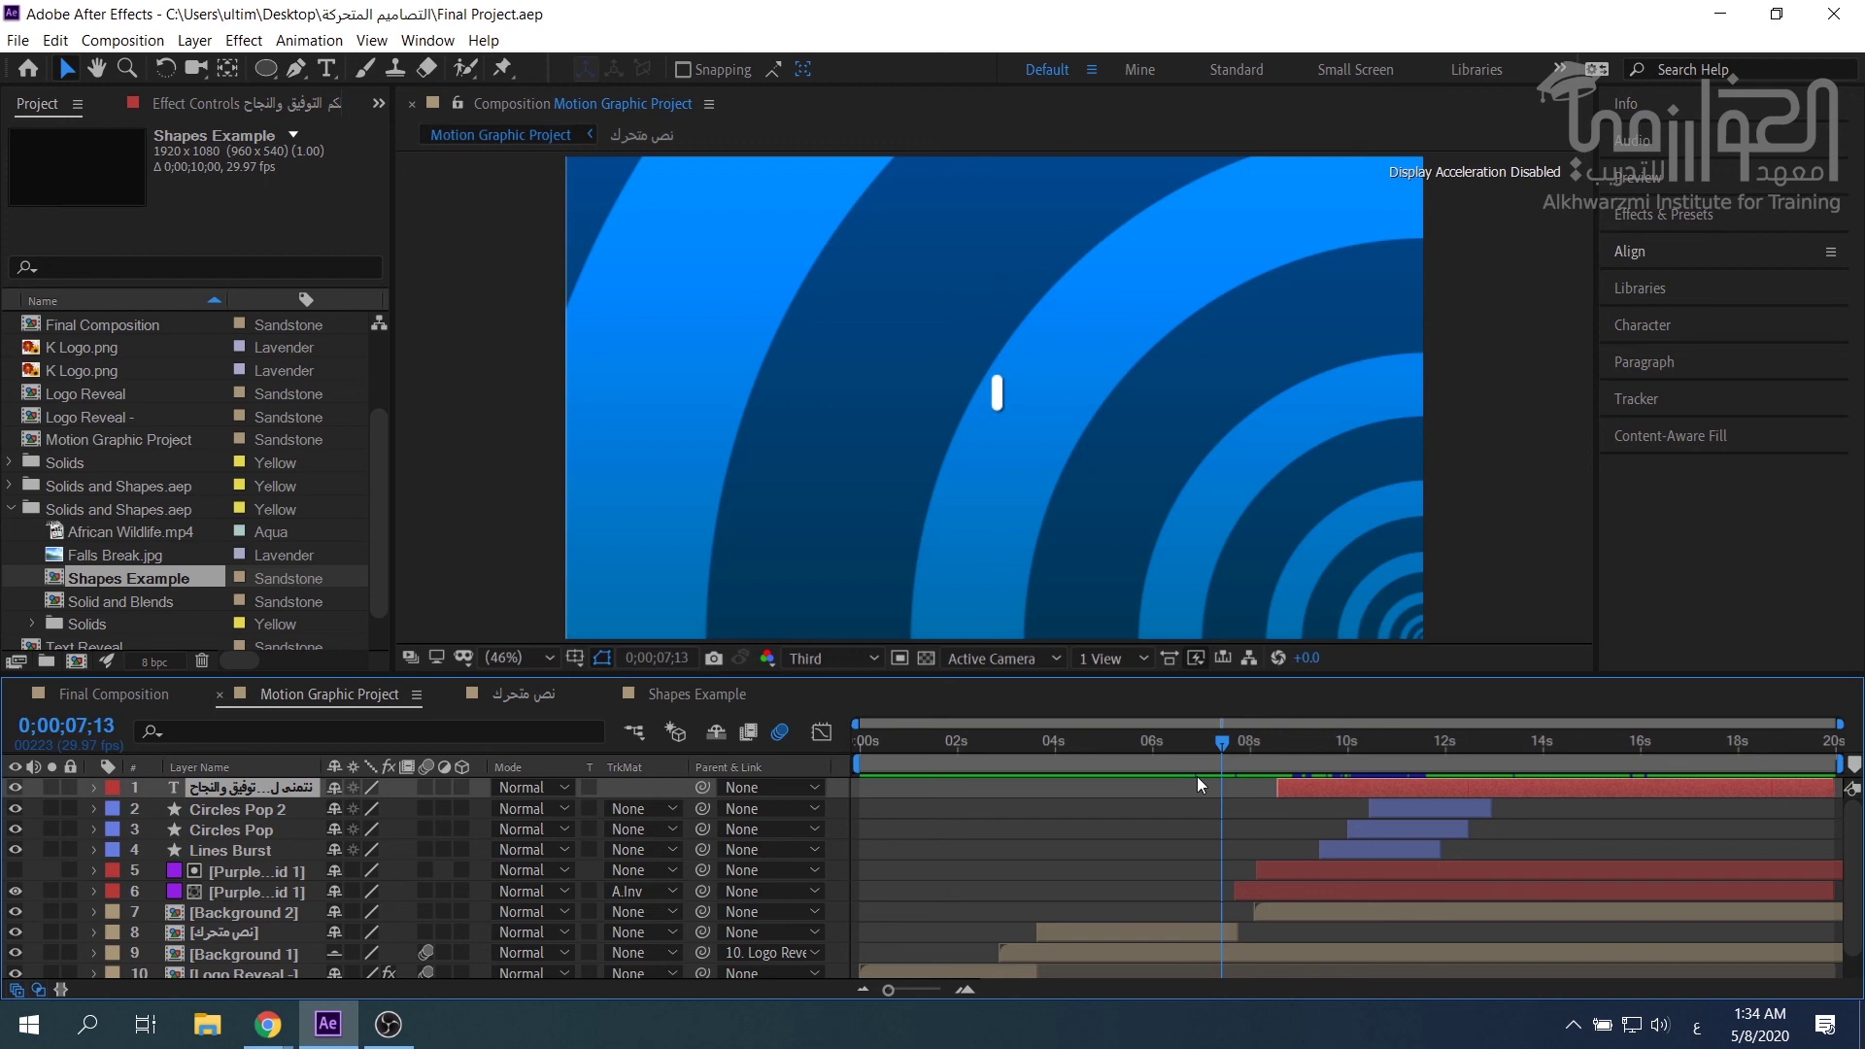
{"action": "left_click_drag", "start_coordinate": [1218, 741], "coordinate": [1022, 771]}
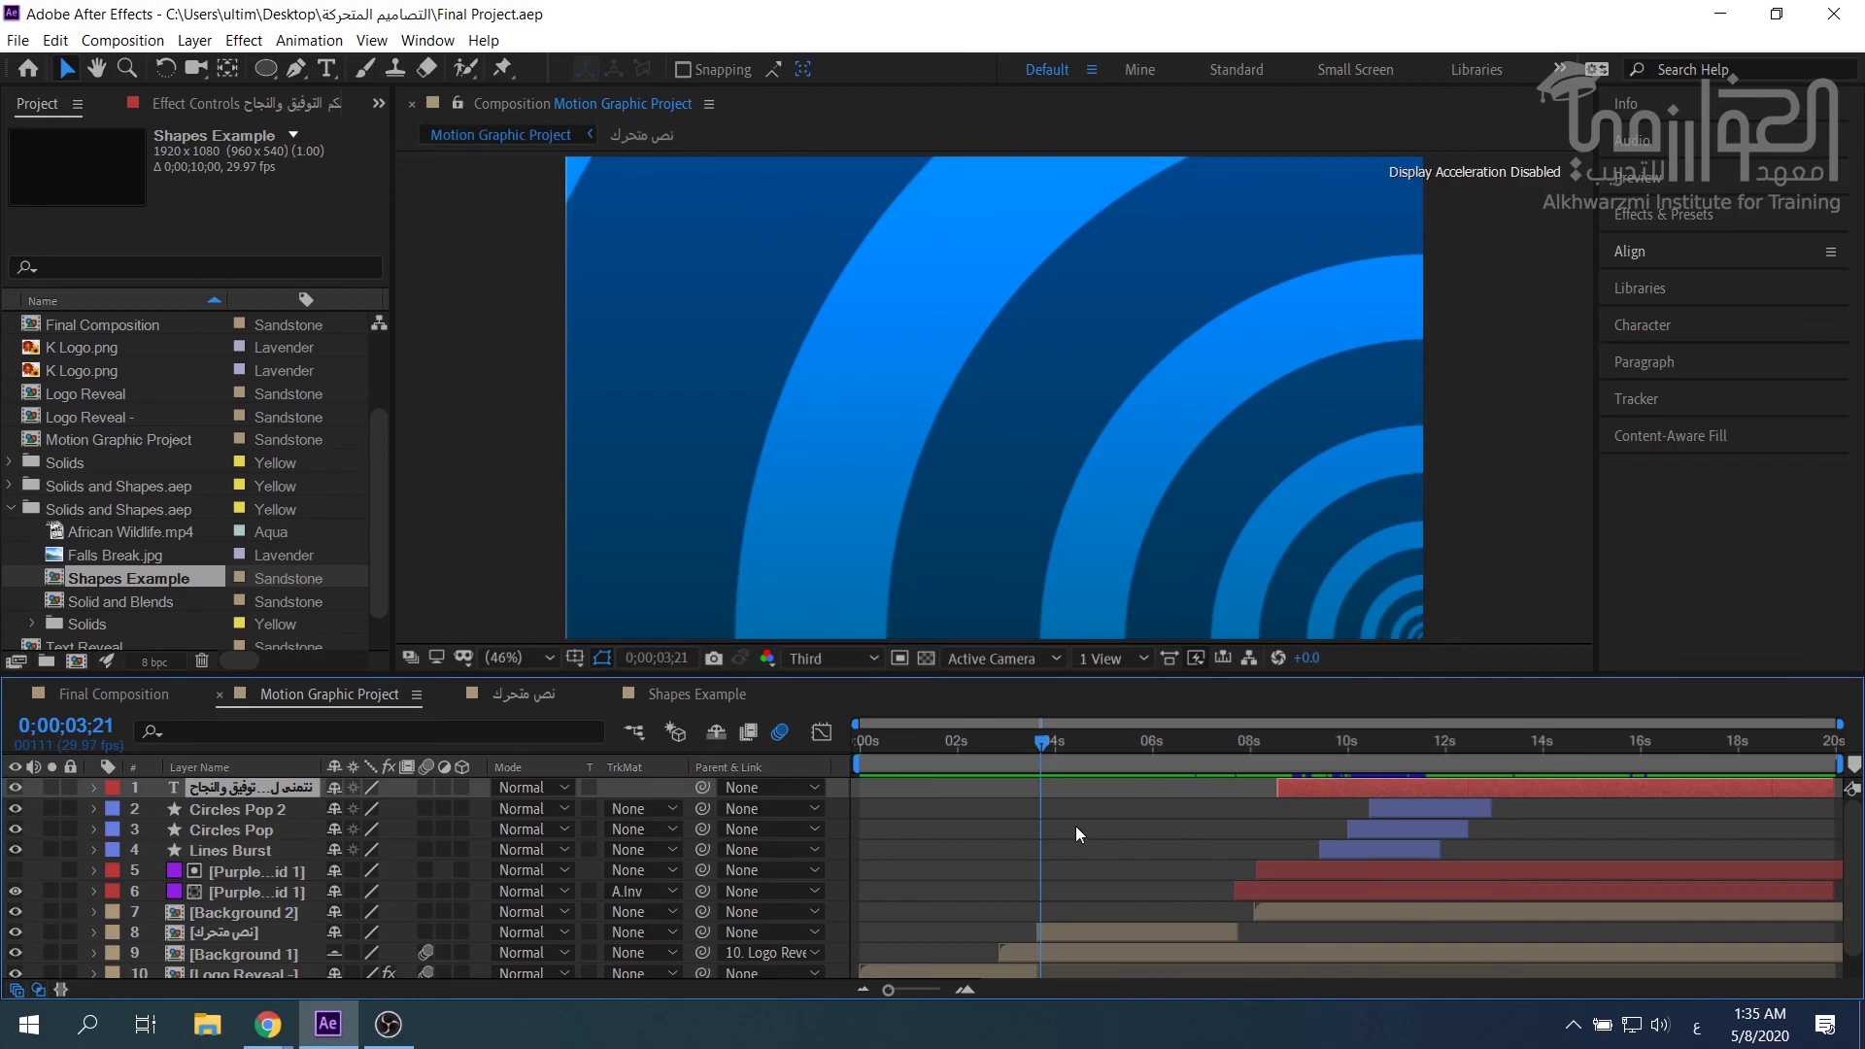